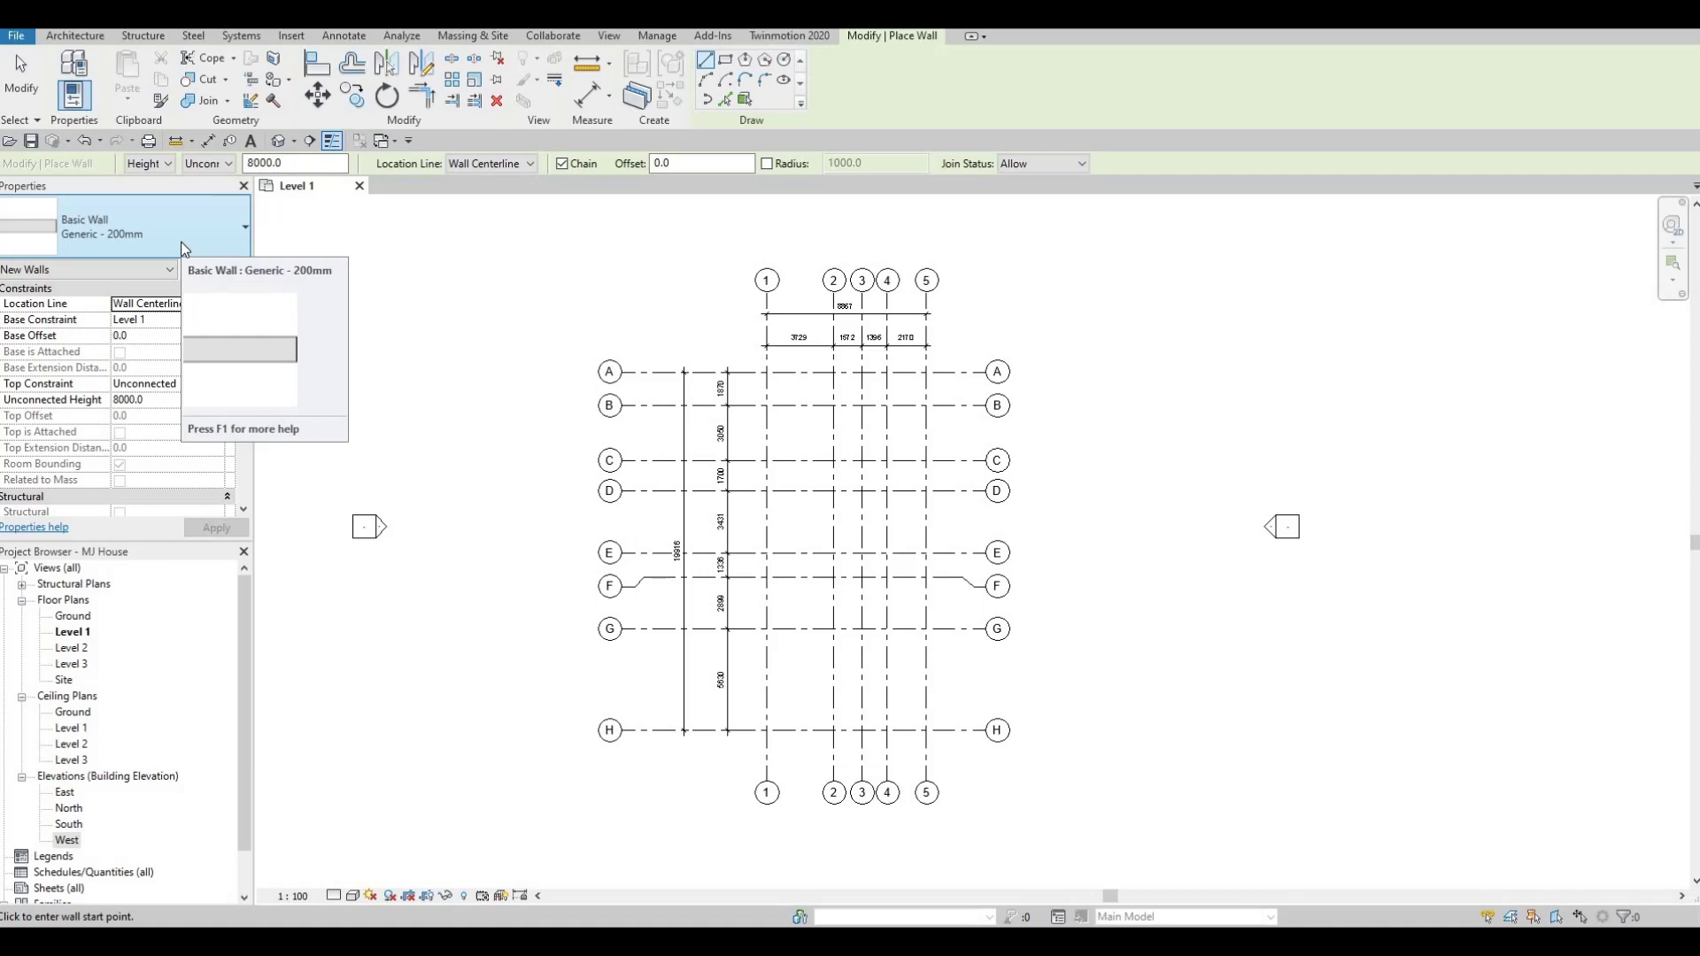
Step: Choose the basic wall type Exterior - Brick on Mtl. Stud for the new walls
left_click(181, 242)
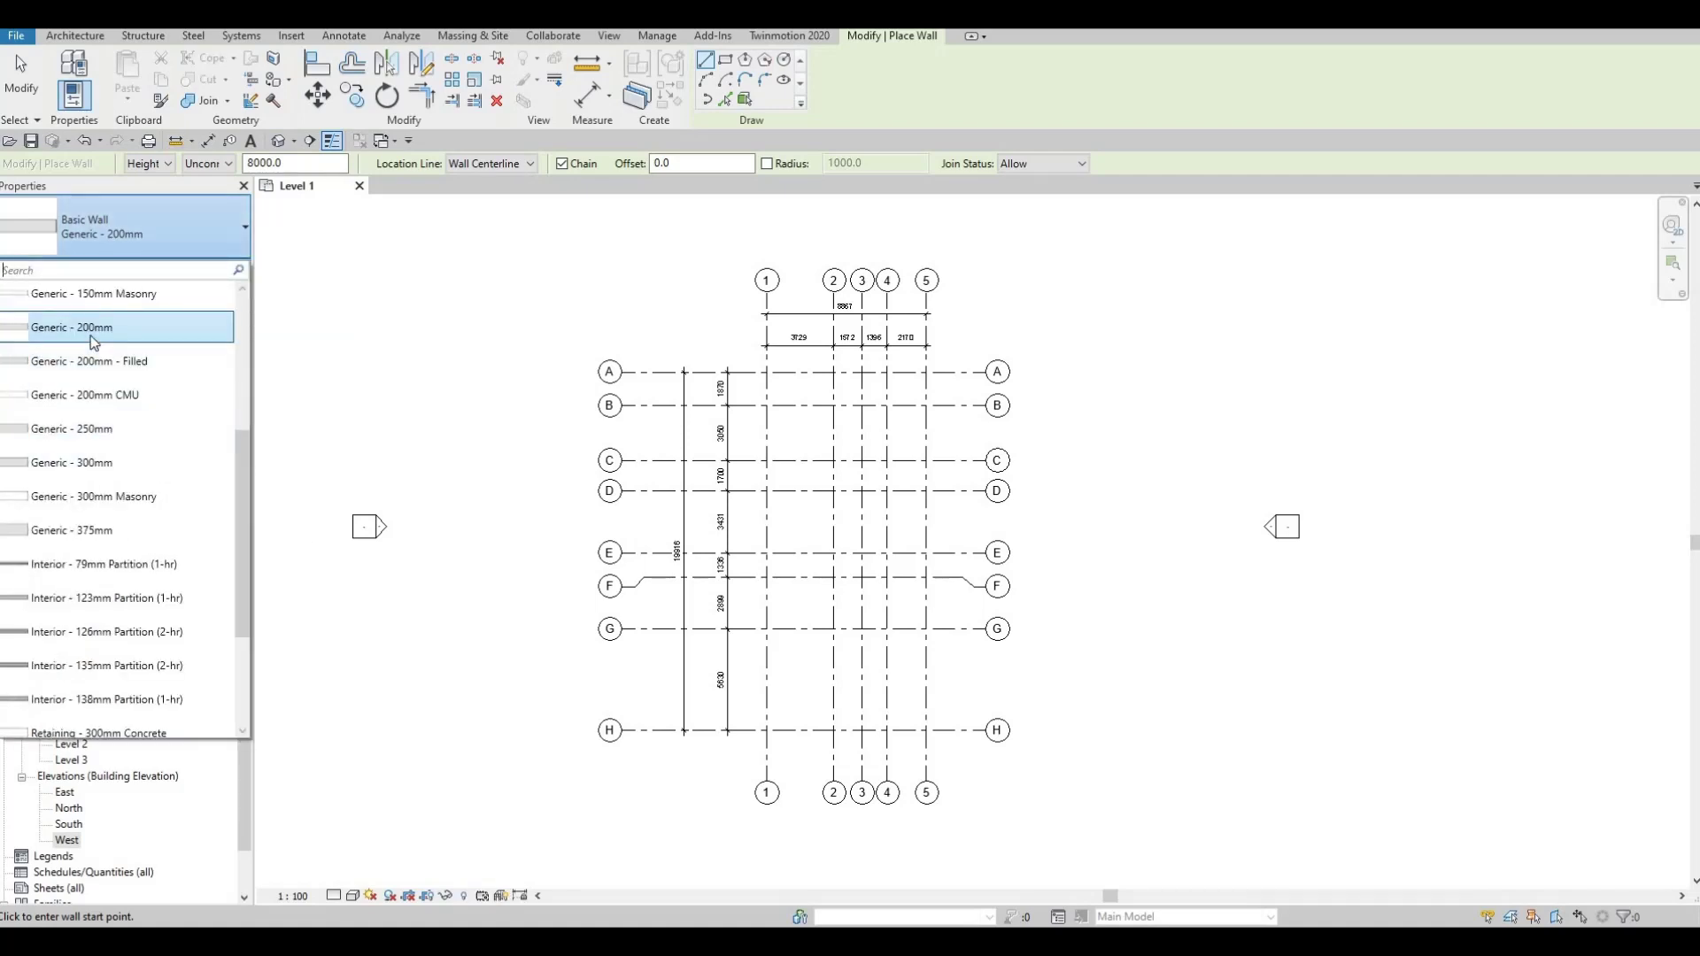
scroll(91, 350, "up", 5)
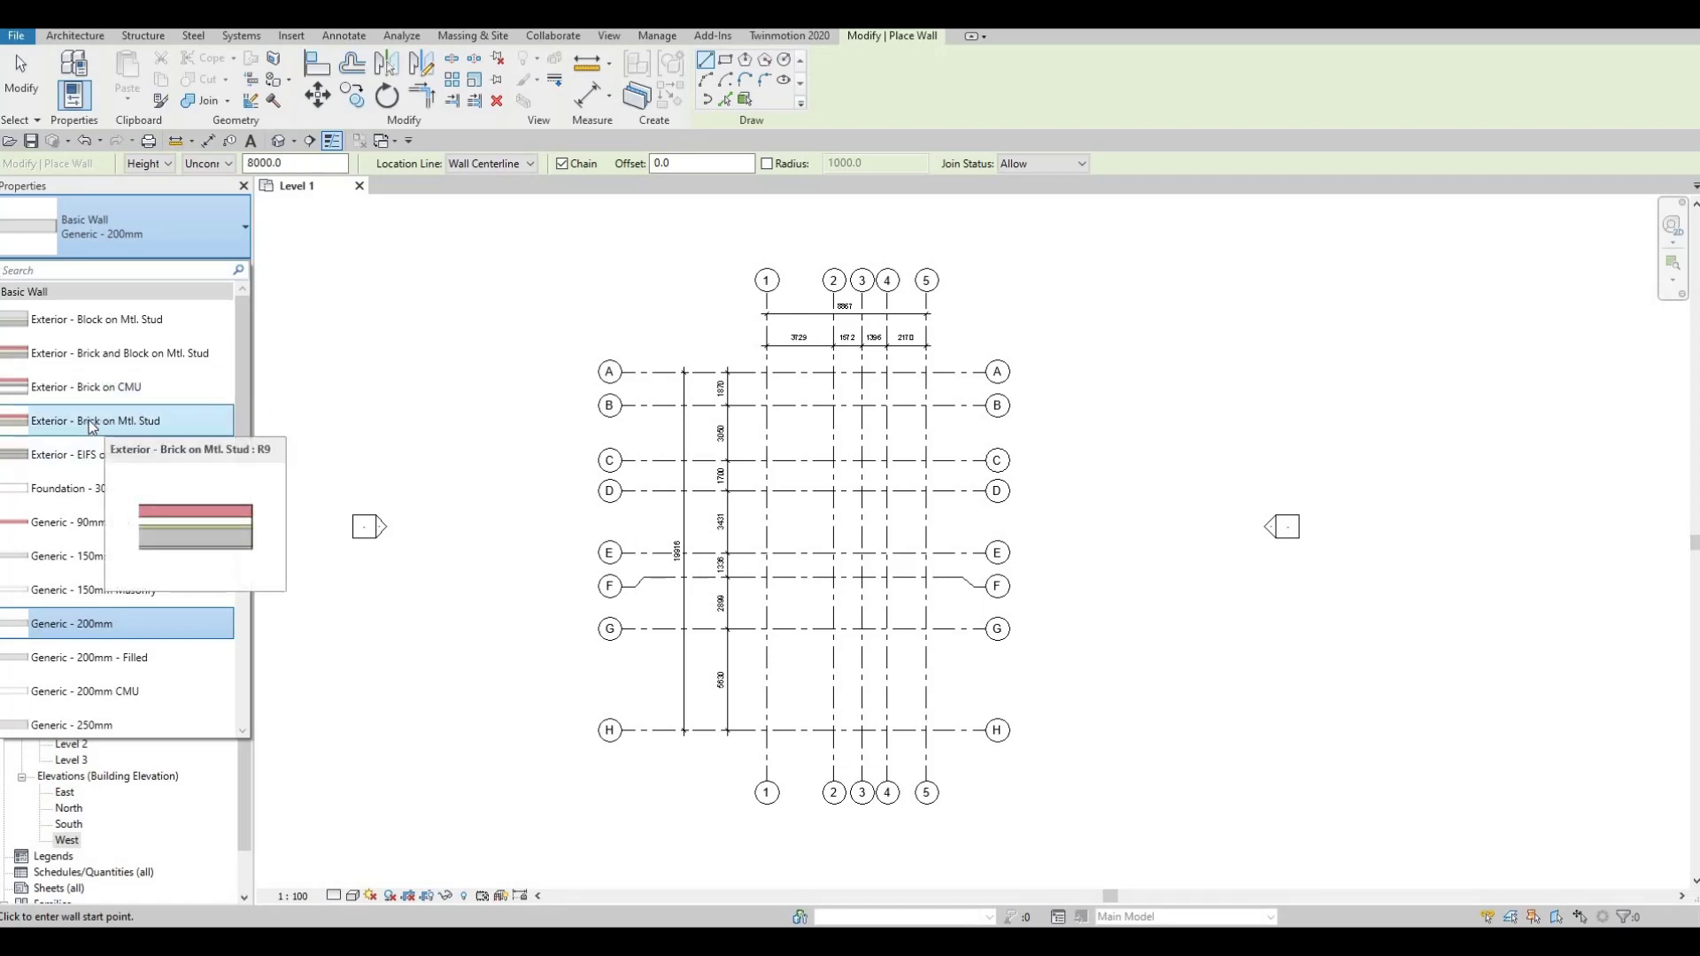
left_click(92, 422)
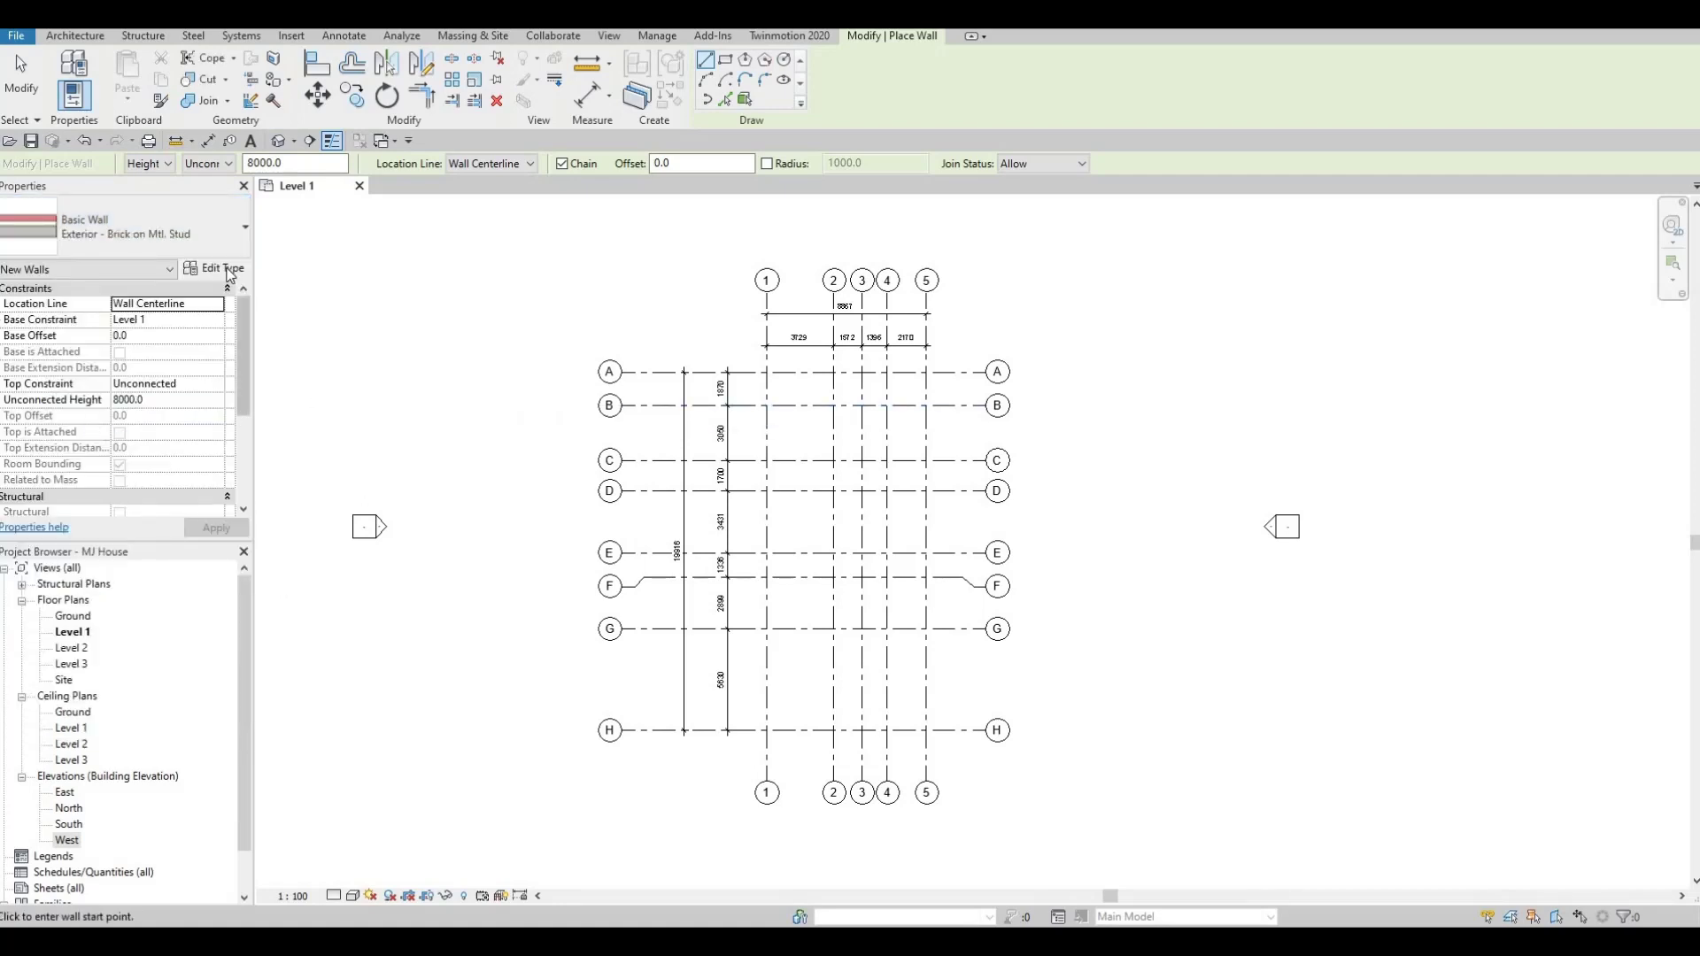
Step: Duplicate the brick-on-stud wall type under the name EXTERIOR WALL 1
left_click(223, 269)
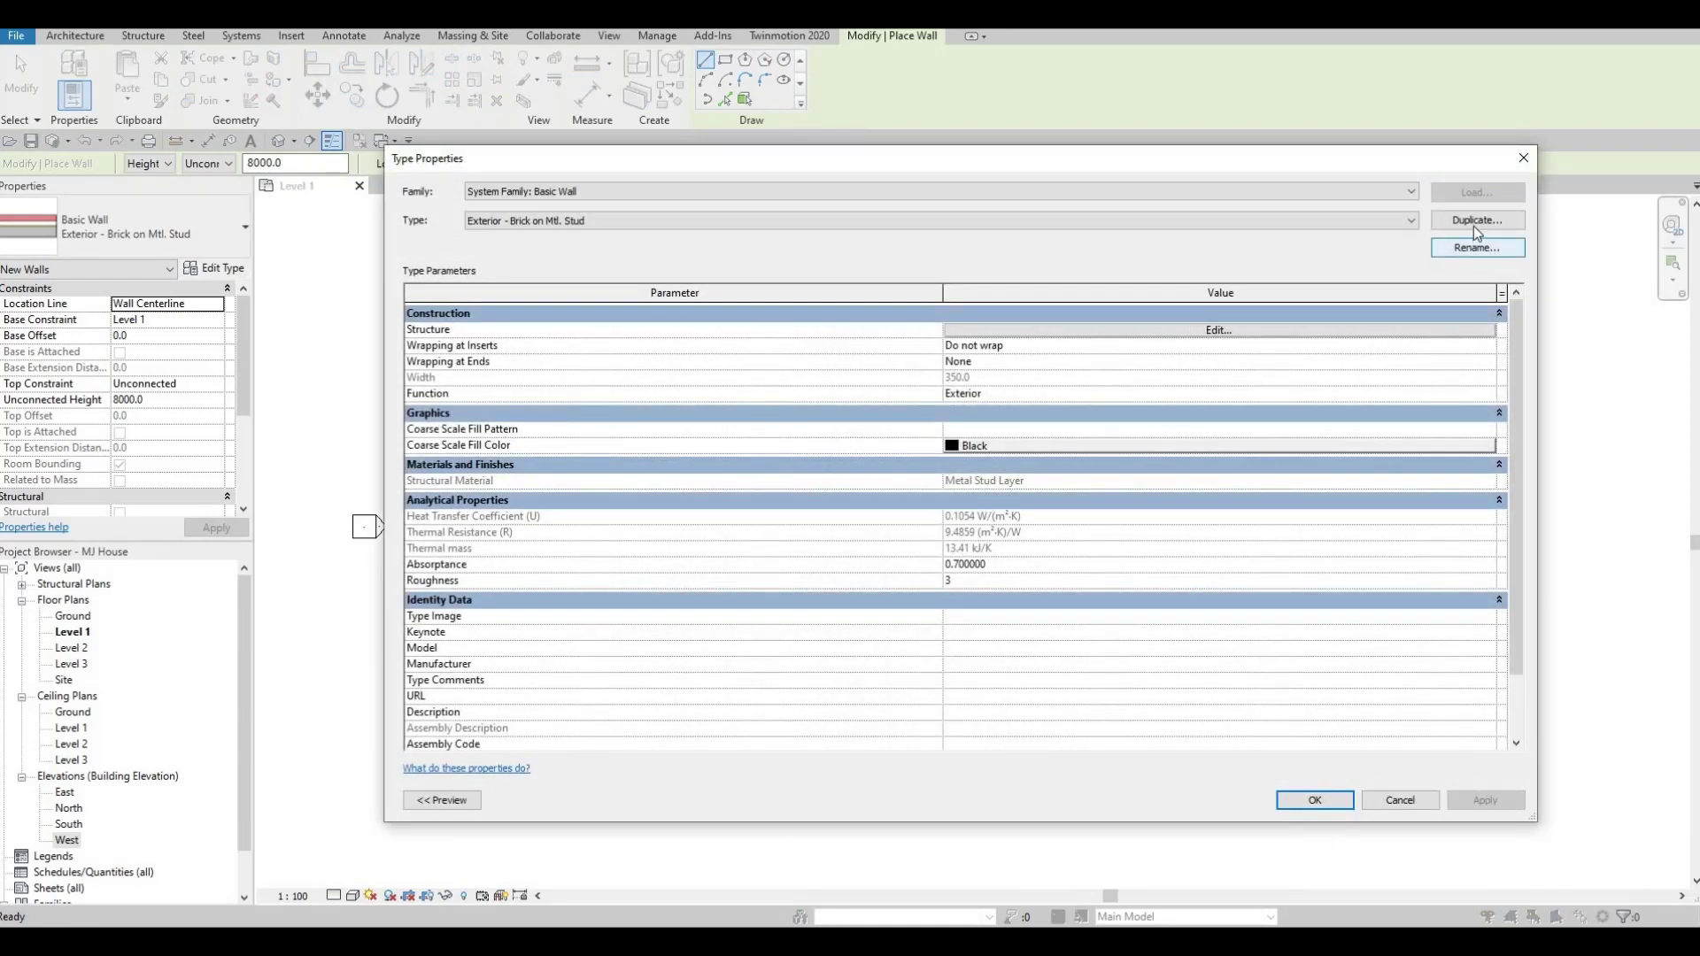
left_click(1473, 226)
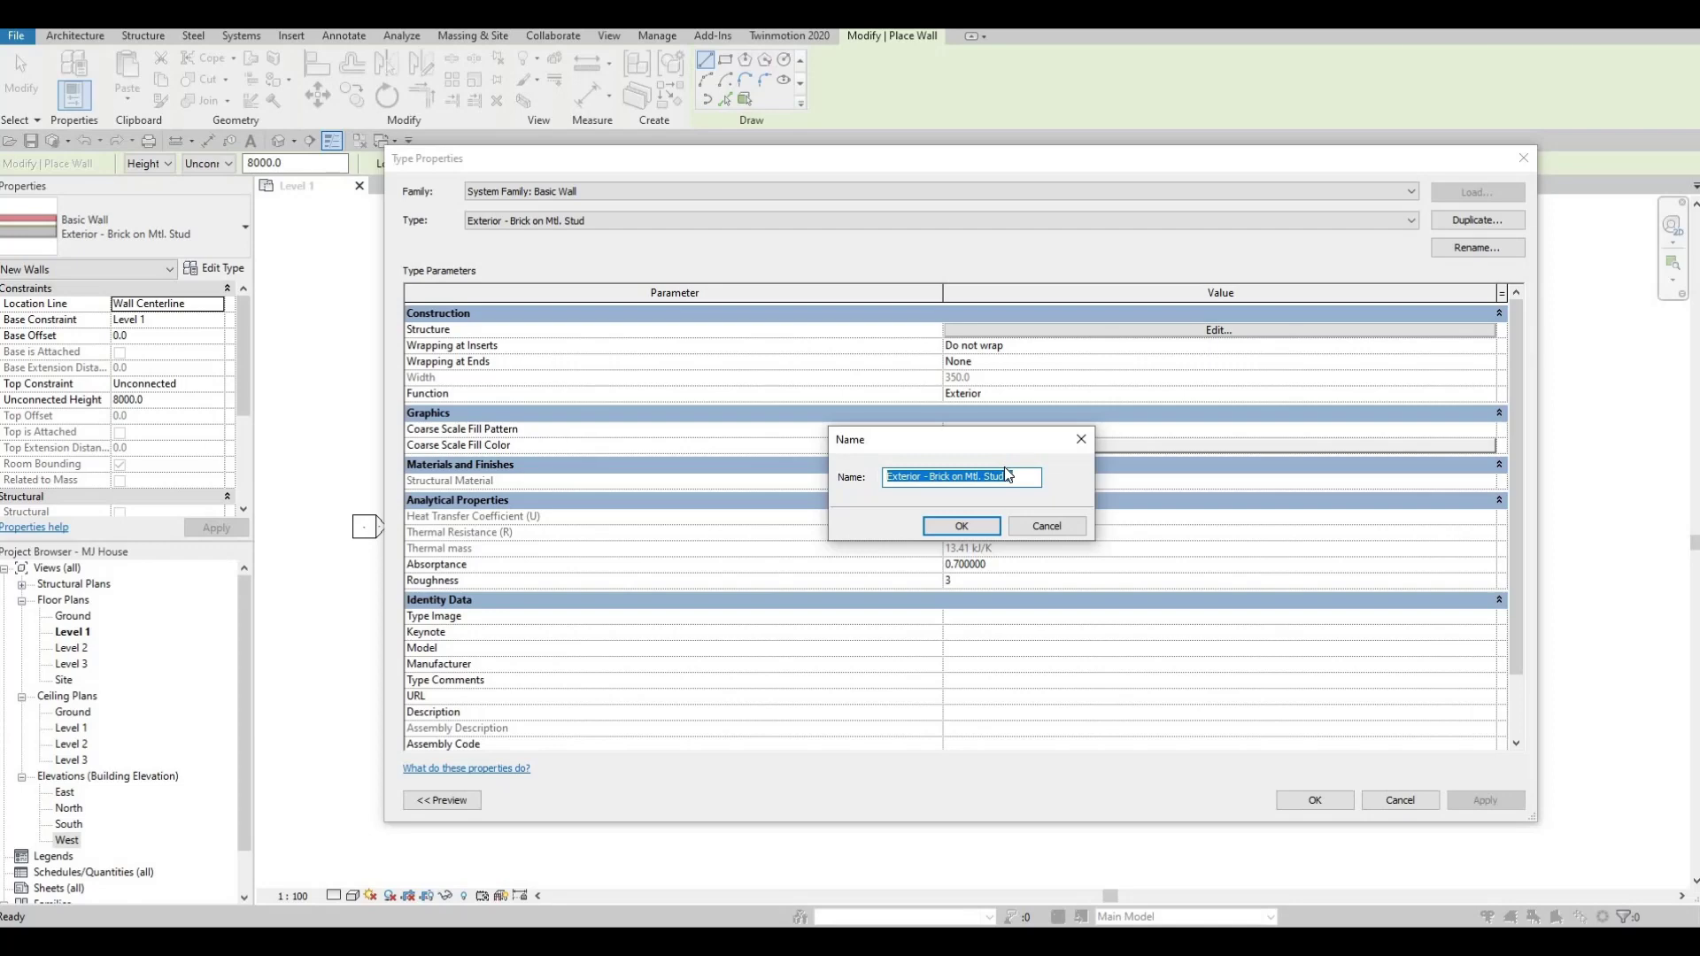
key("Caps_Lock")
type("E")
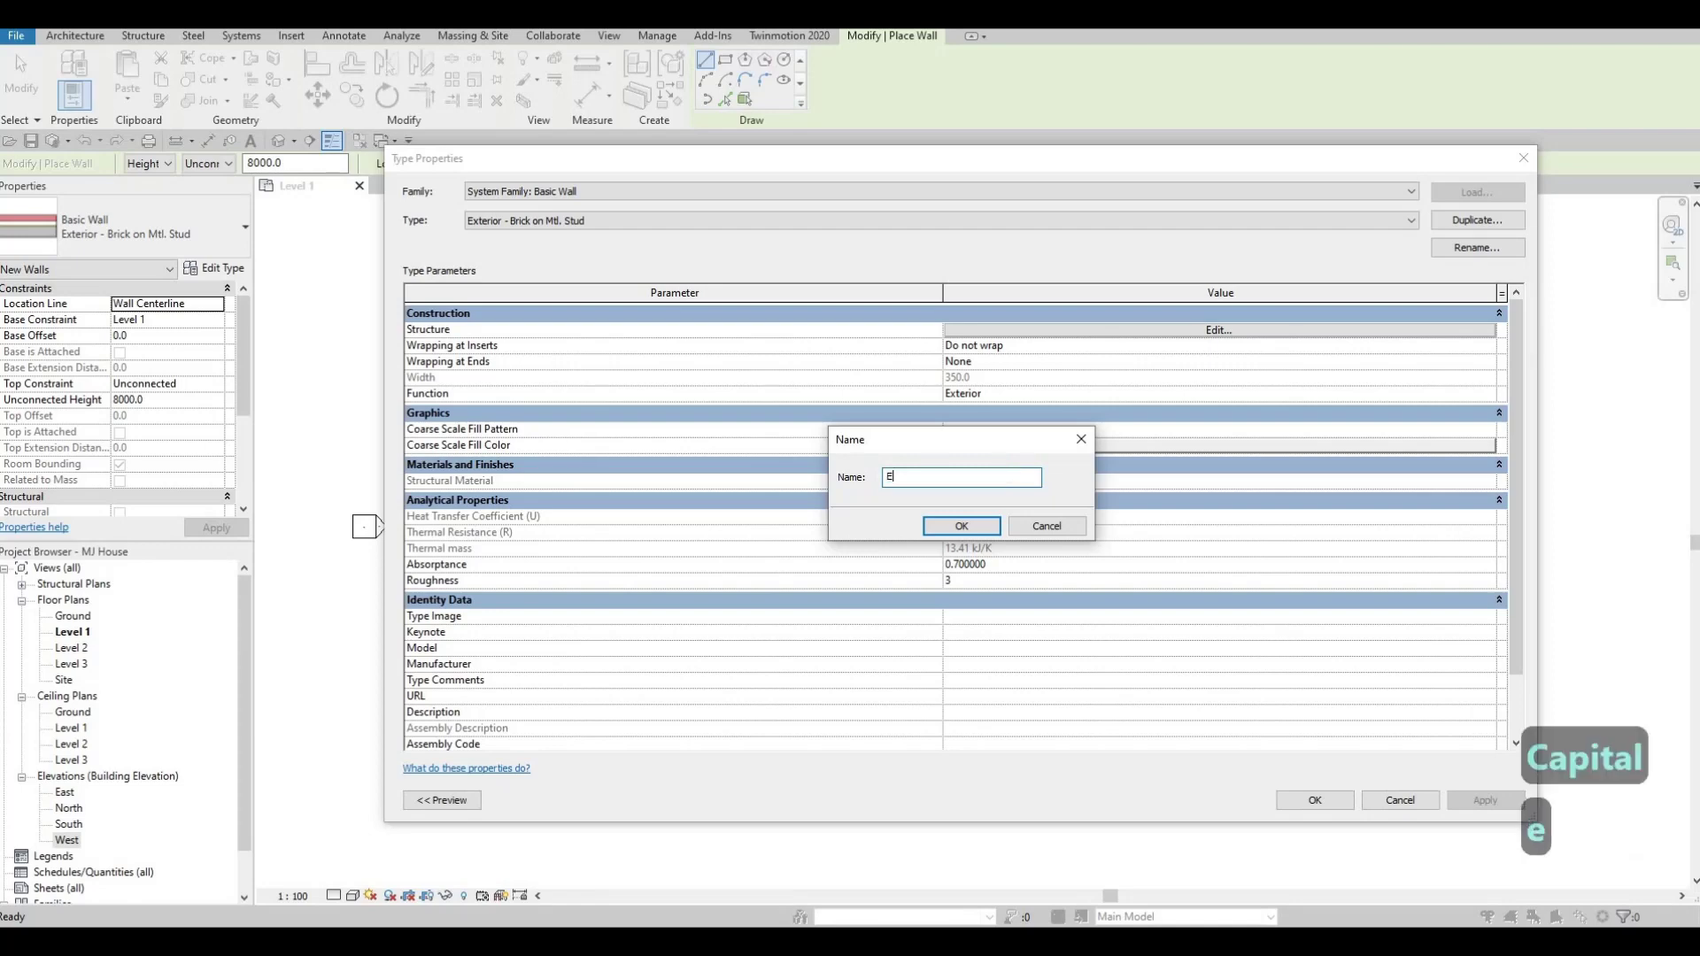
type("XTERIOR WALL 1")
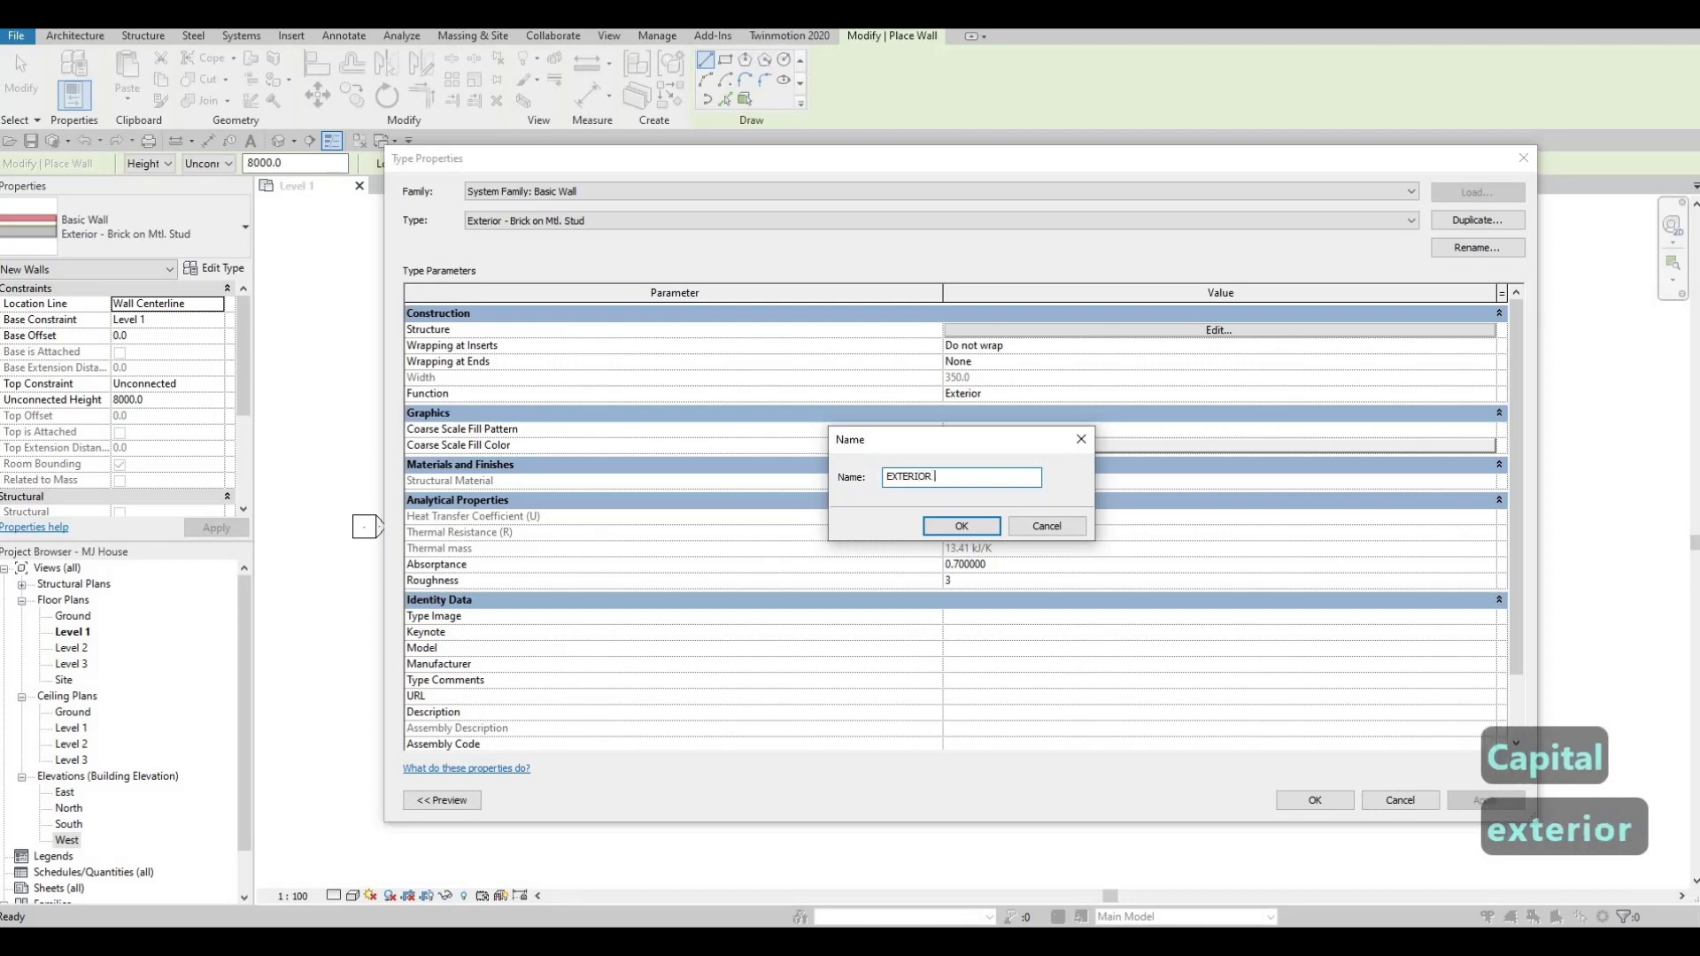
left_click(979, 528)
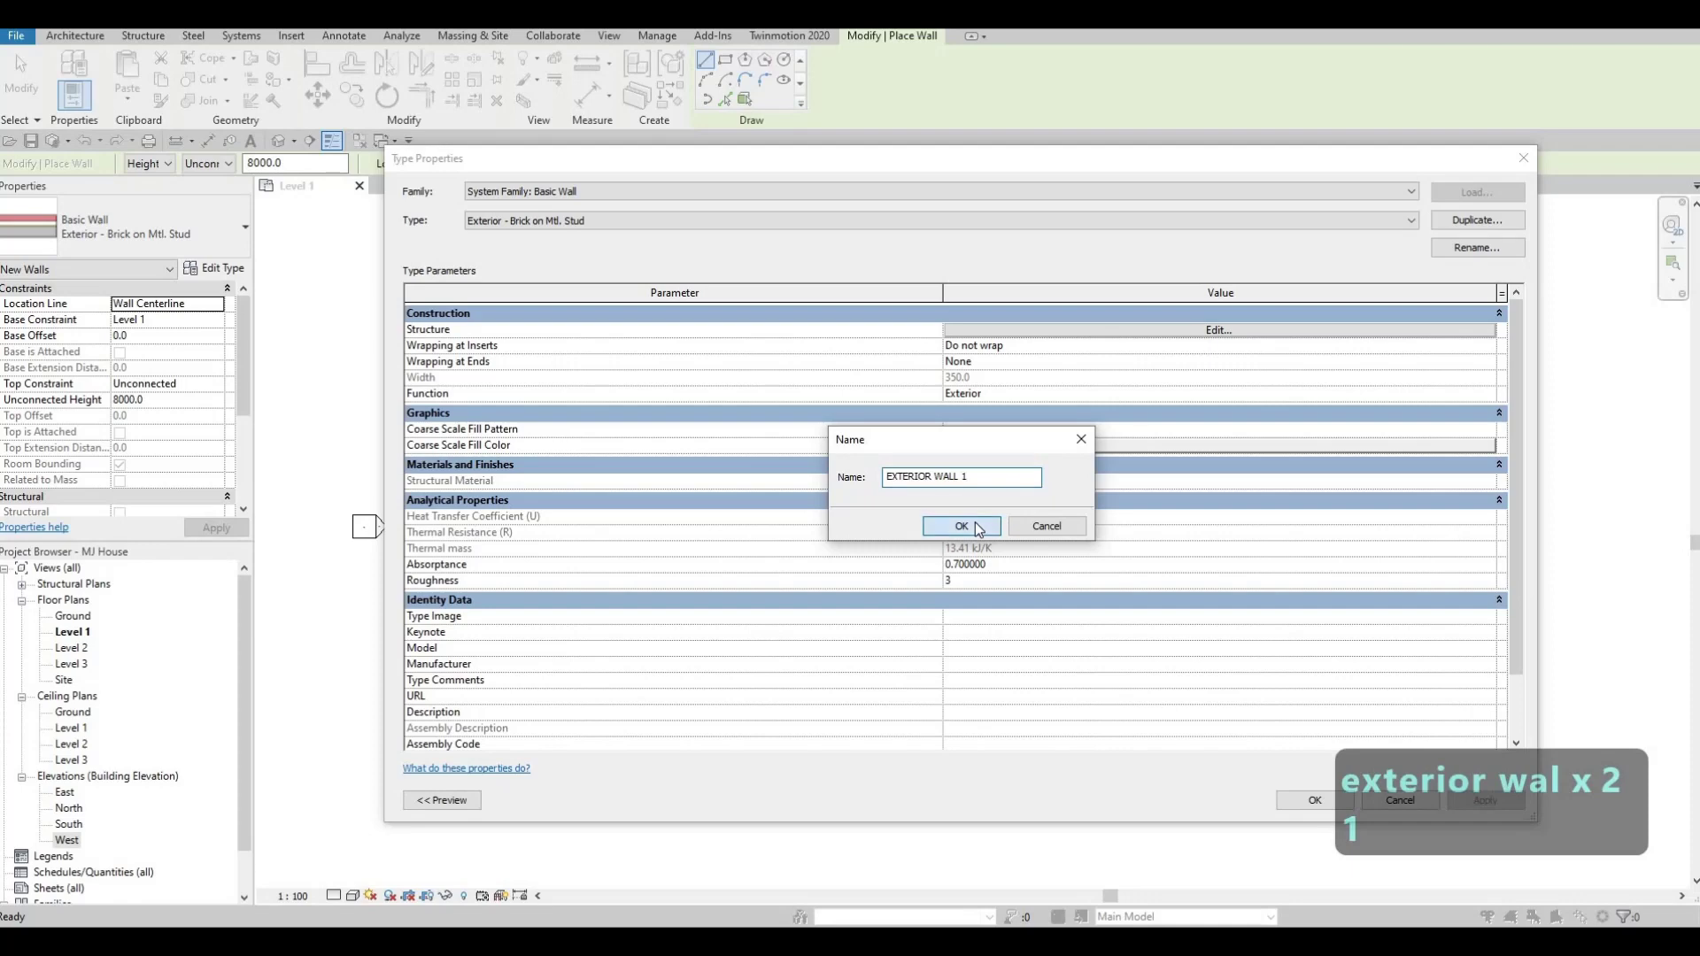
Step: Edit the EXTERIOR WALL 1 structure and delete the brick, air, air infiltration barrier and plywood layers outside the core
left_click(1082, 330)
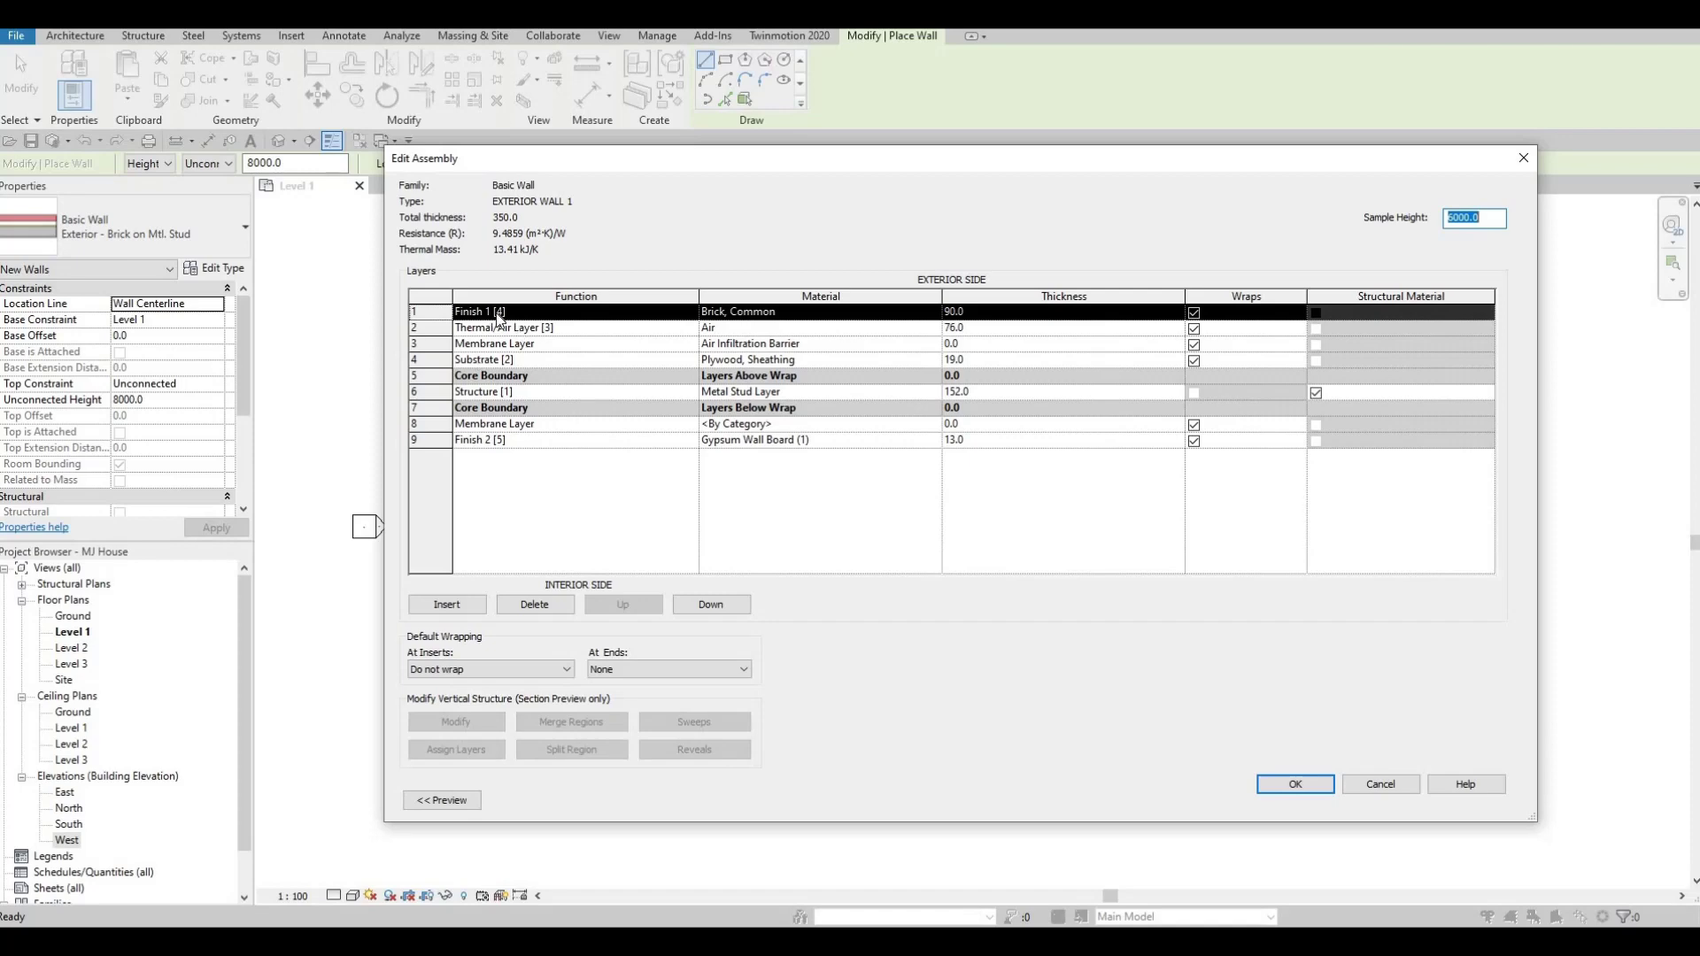
left_click(555, 611)
left_click(555, 611)
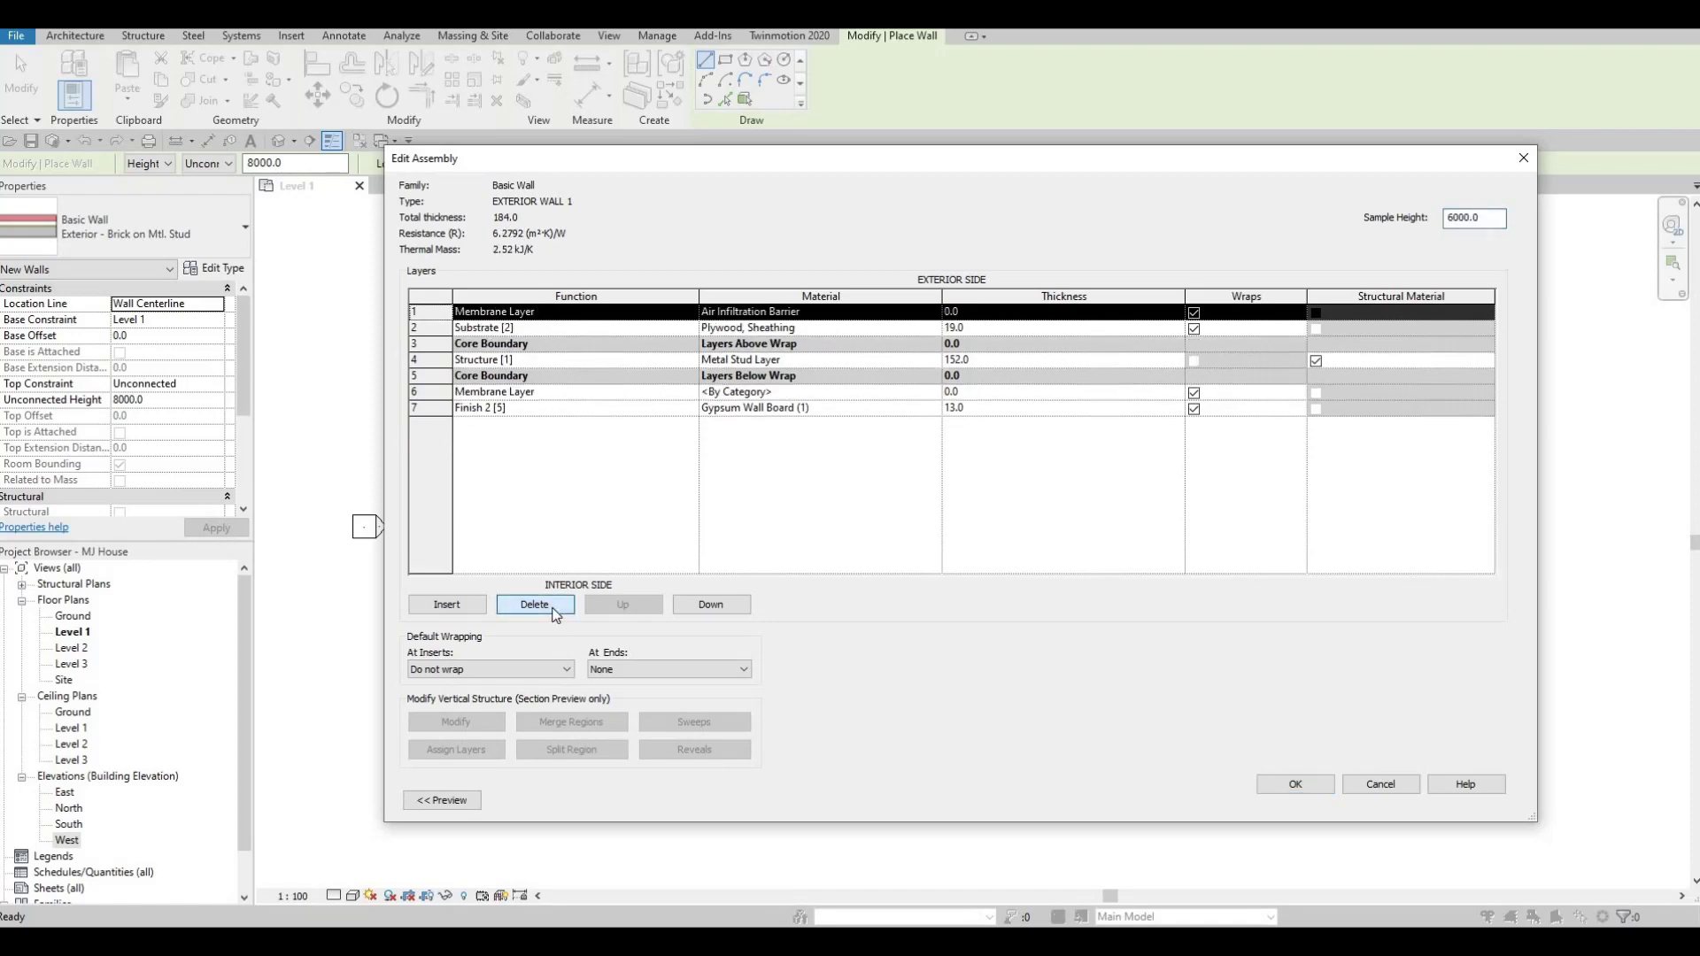
left_click(555, 611)
left_click(555, 611)
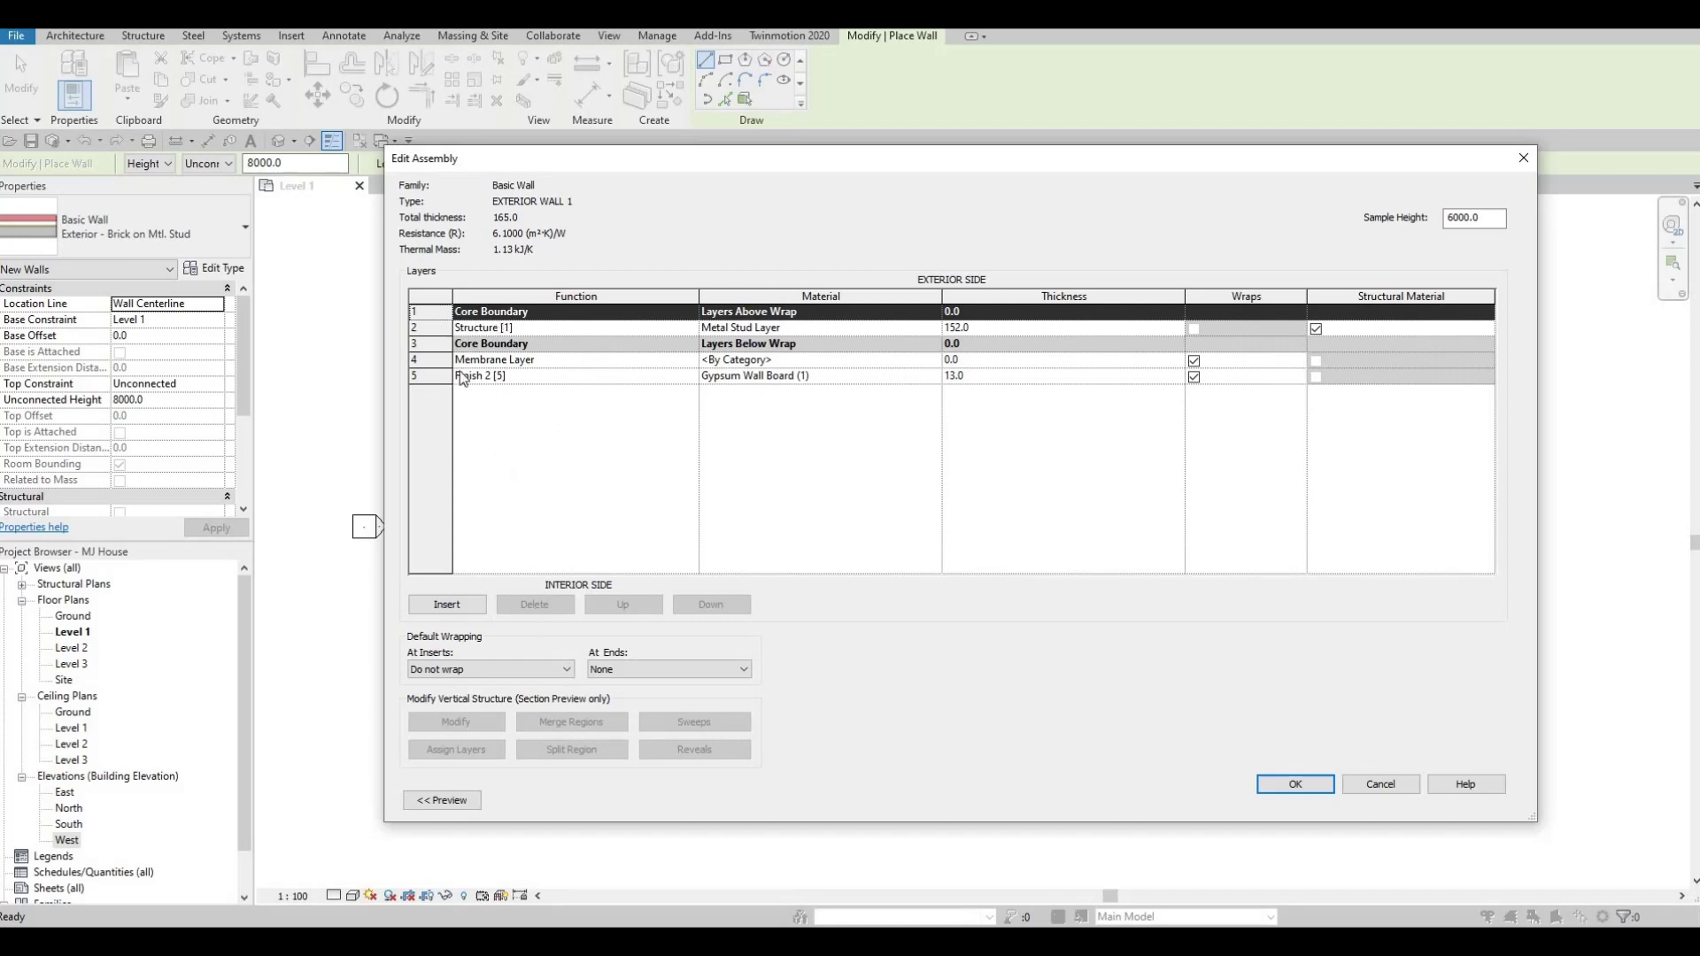
Step: Delete the membrane layer and the gypsum finish layer on the interior side of the core
left_click(495, 359)
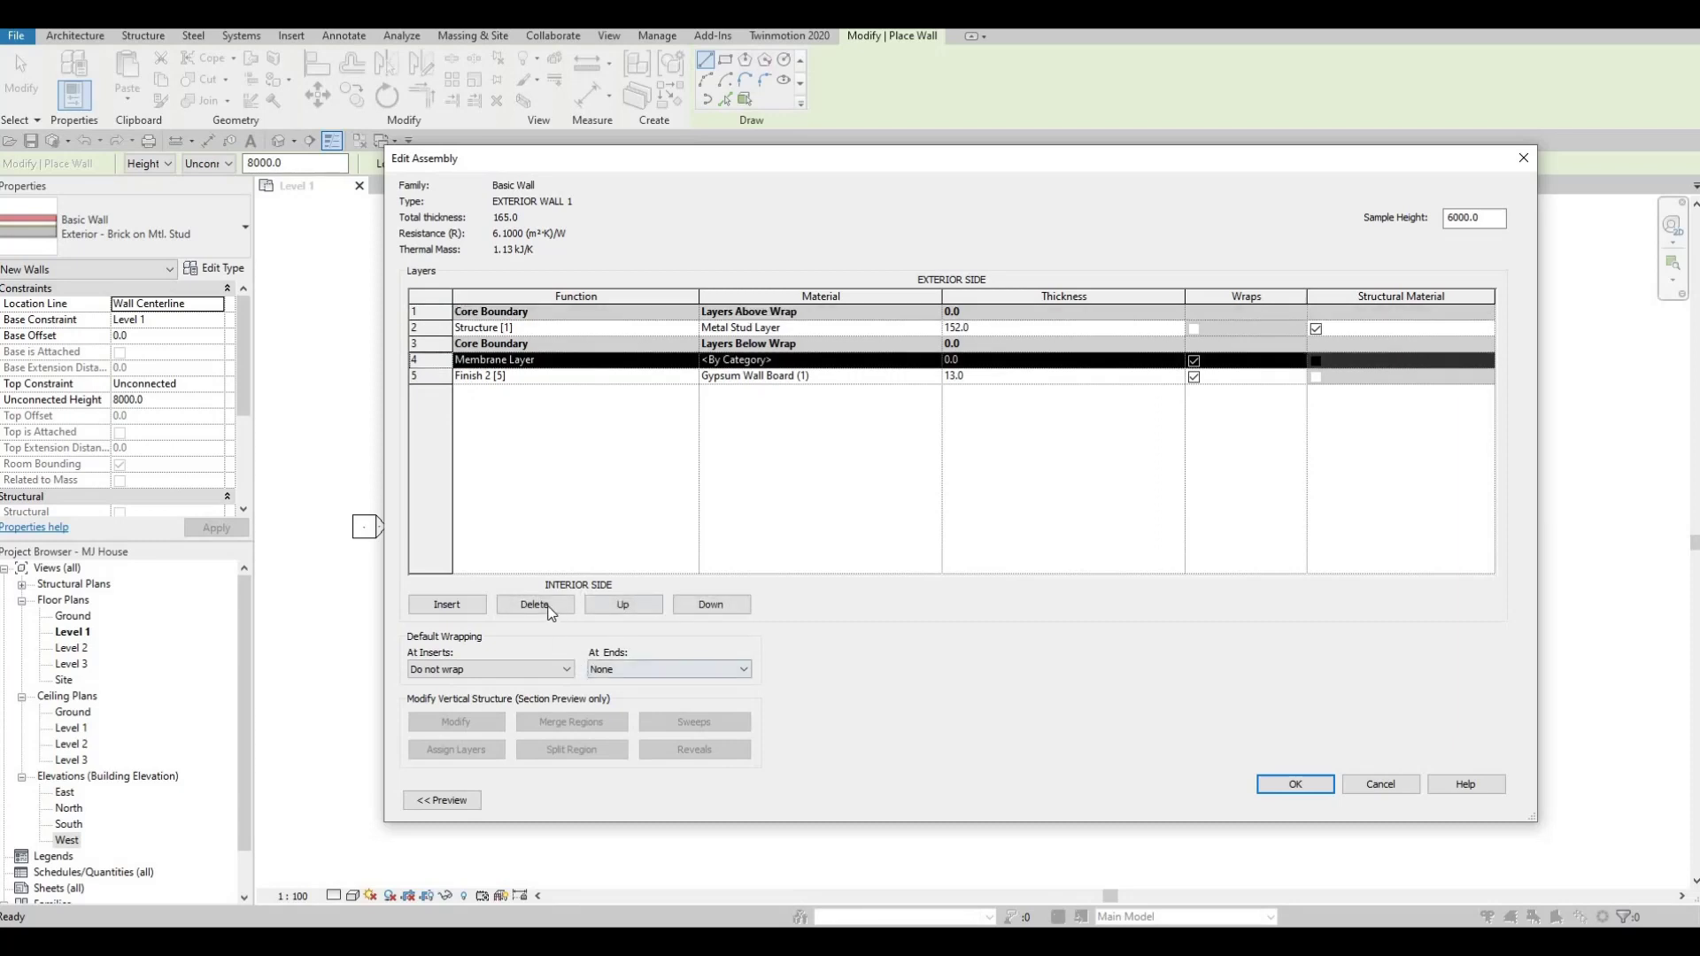
left_click(550, 609)
left_click(551, 609)
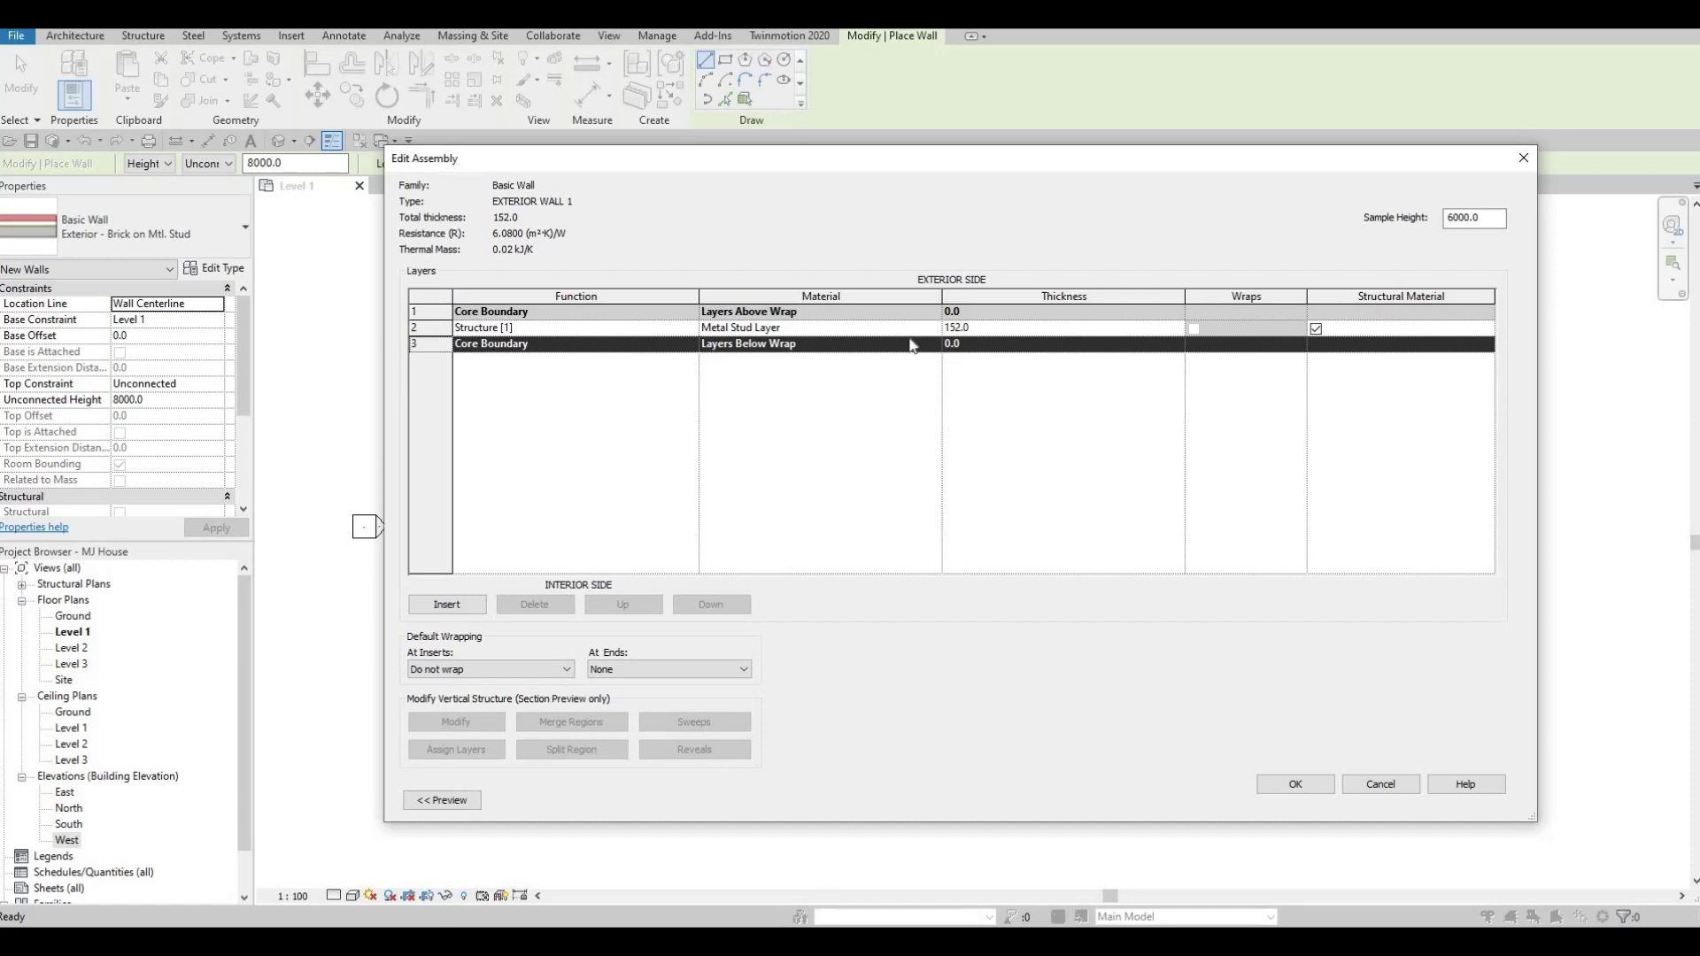
Step: Set the thickness of the remaining structure layer to 150 mm
left_click(1009, 327)
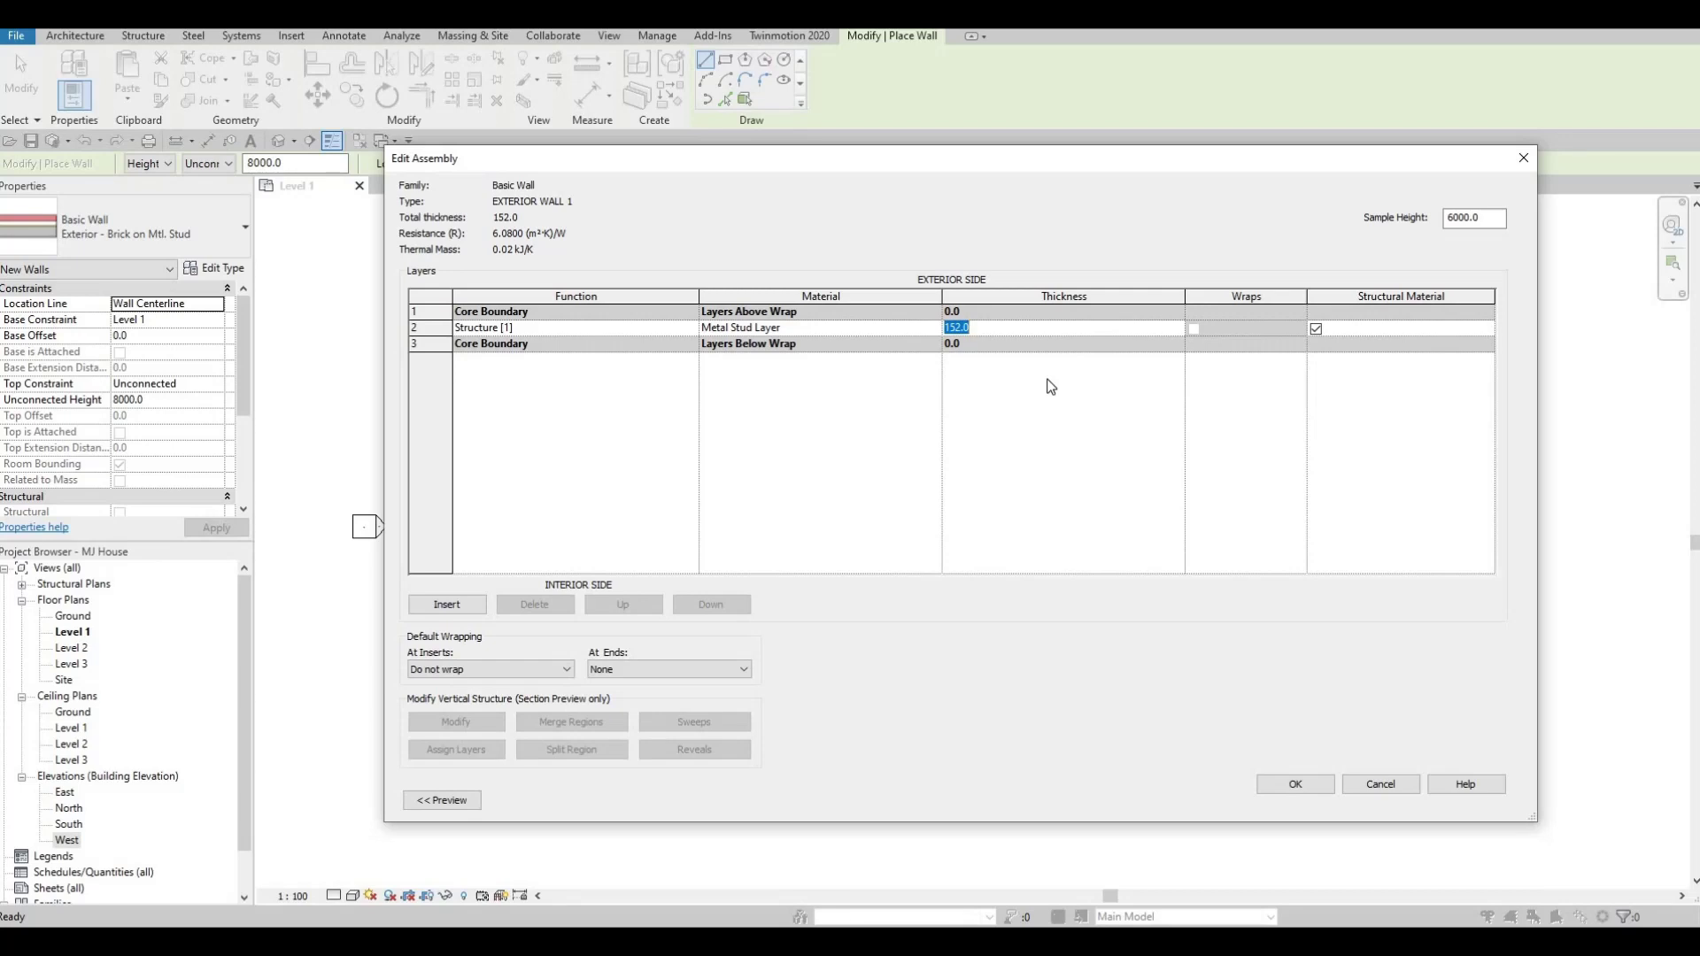
type("150")
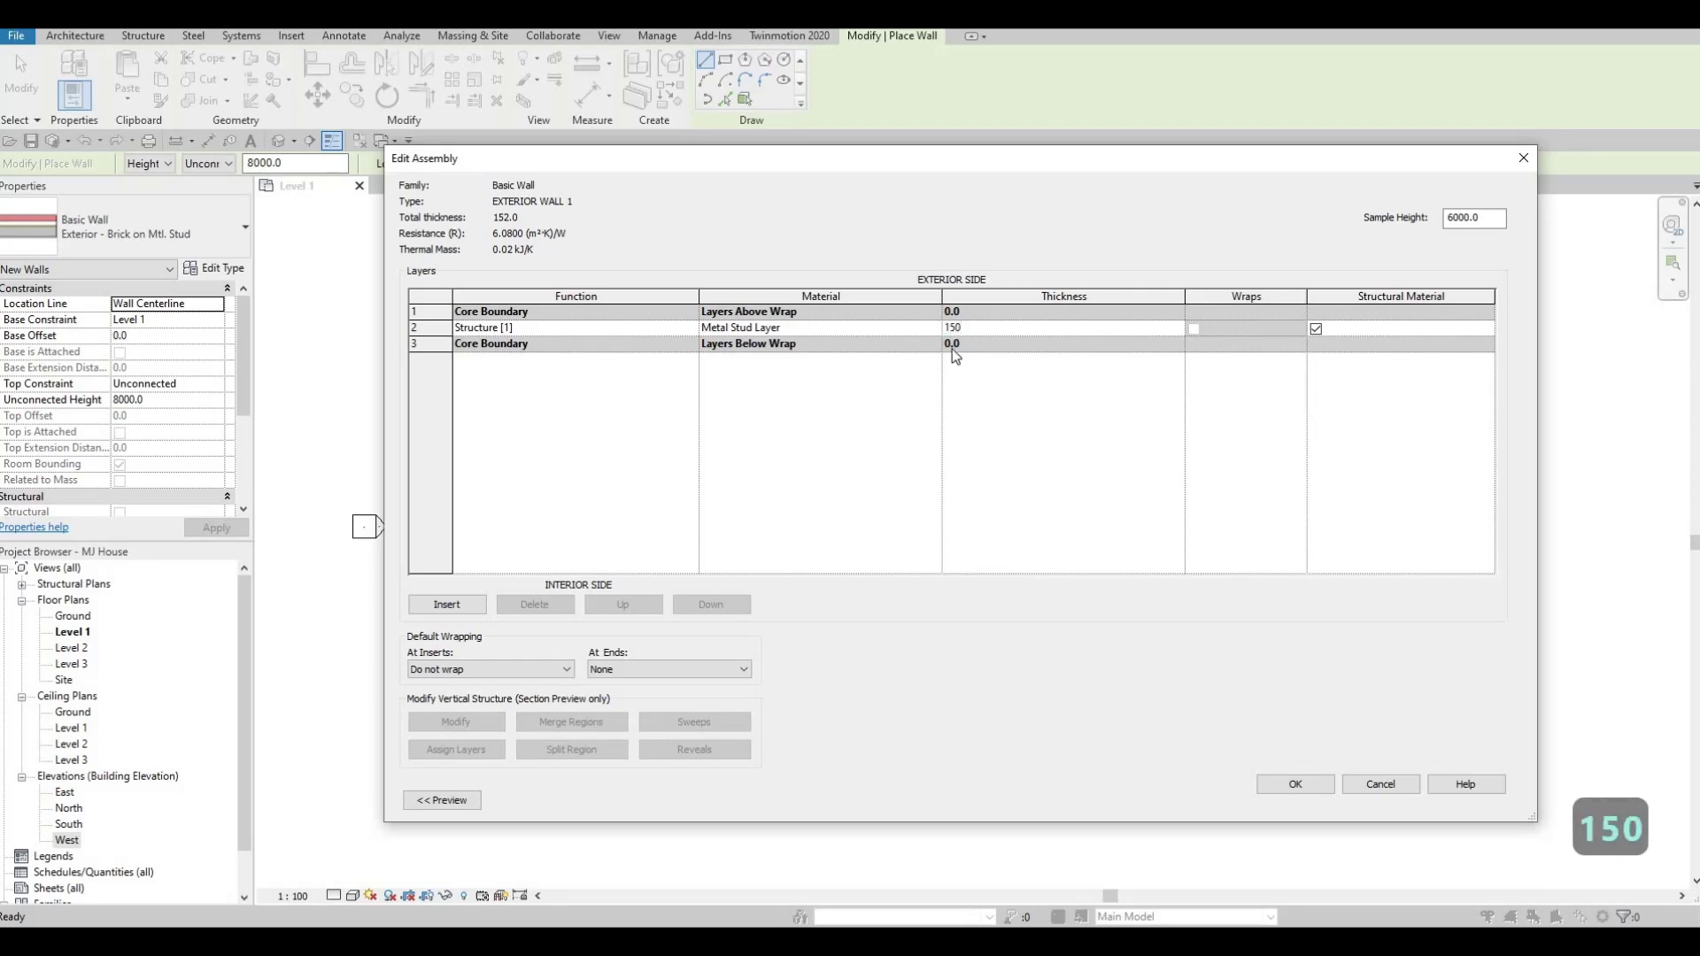
left_click(920, 327)
Step: Assign the Gypsum Wall Board material to the structure layer and accept the wall type's changes
left_click(933, 328)
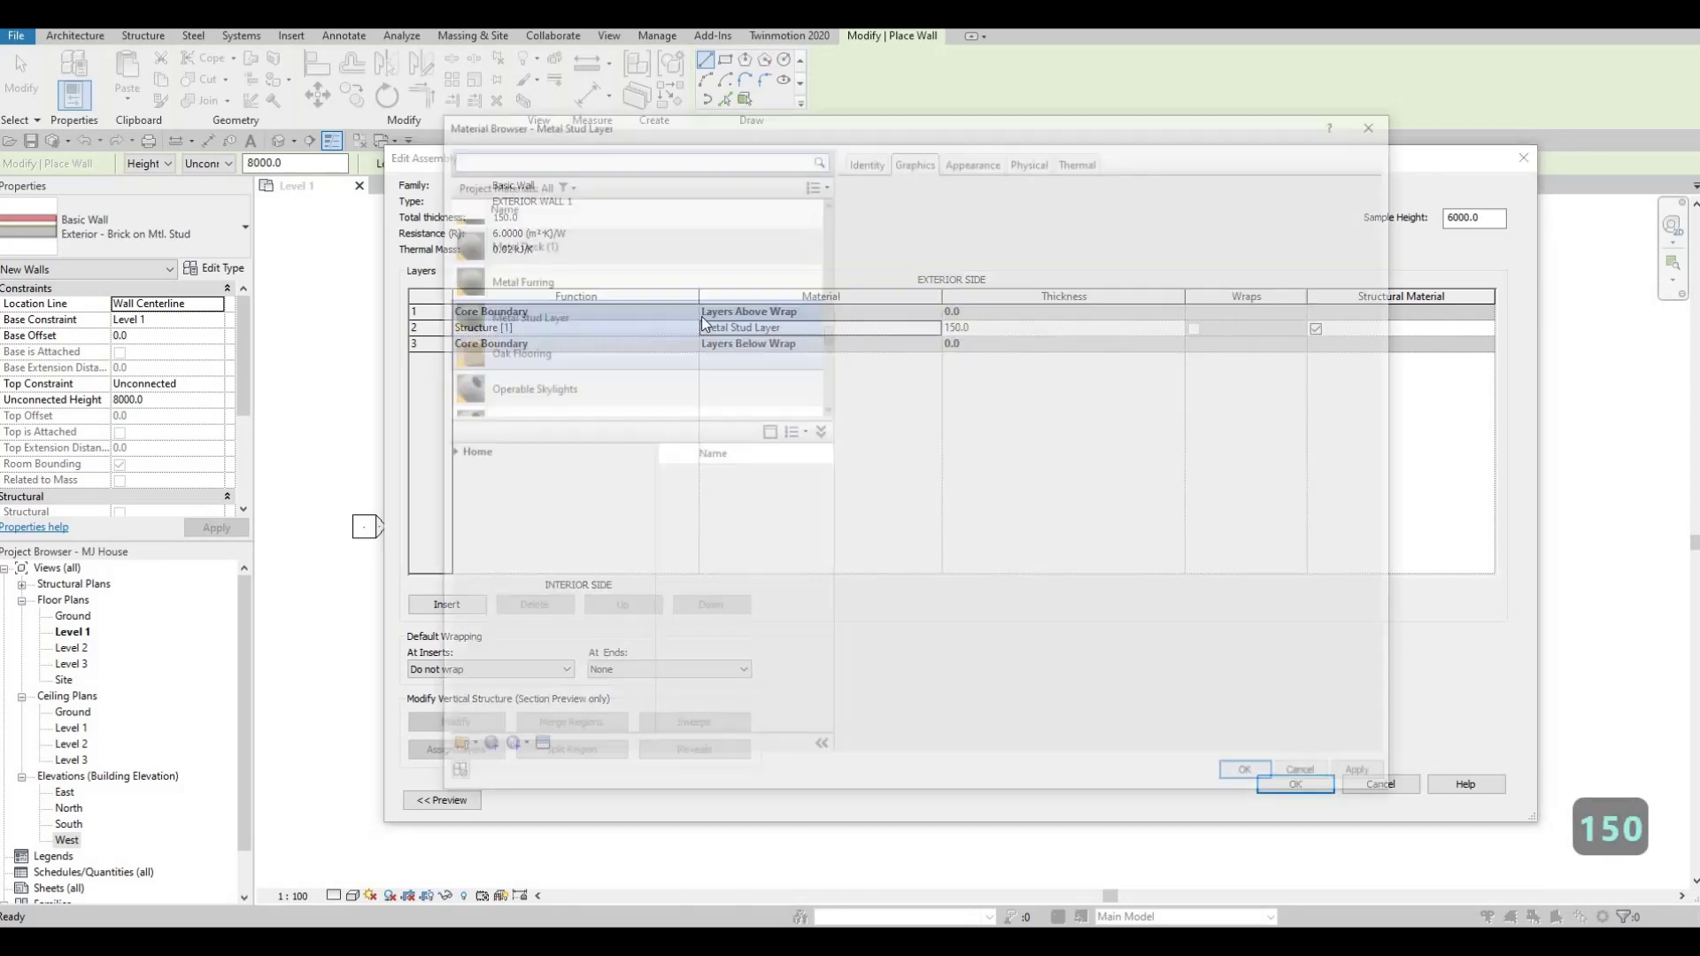
scroll(549, 335, "down", 5)
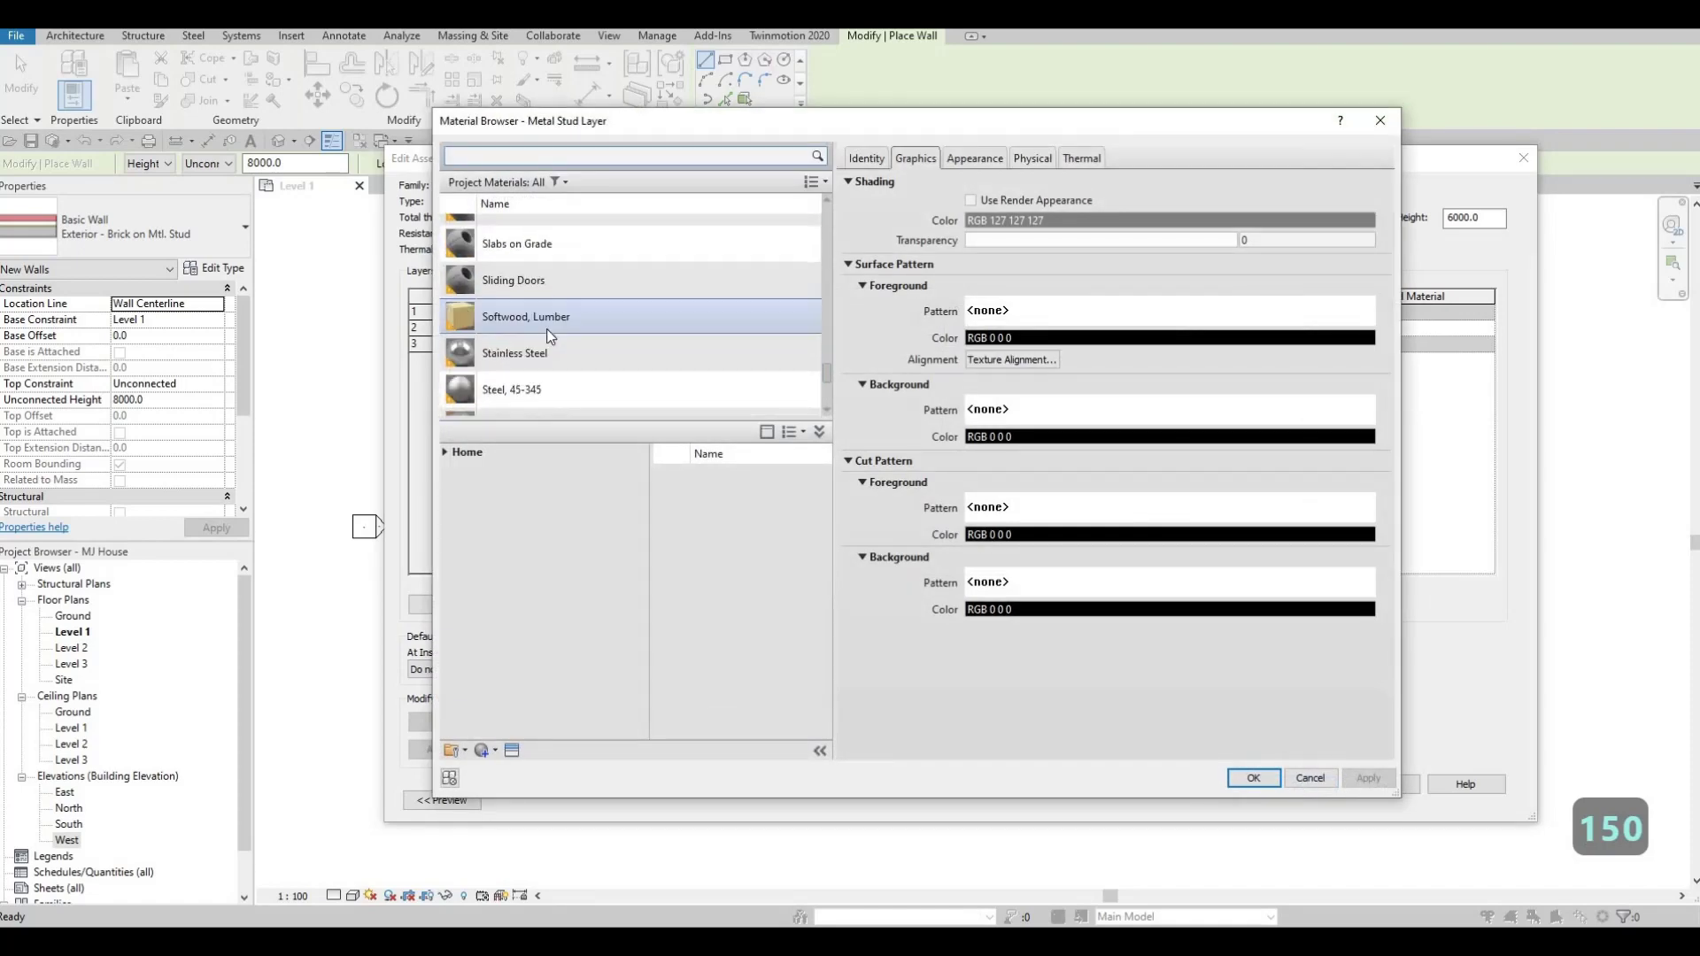
scroll(546, 328, "down", 2)
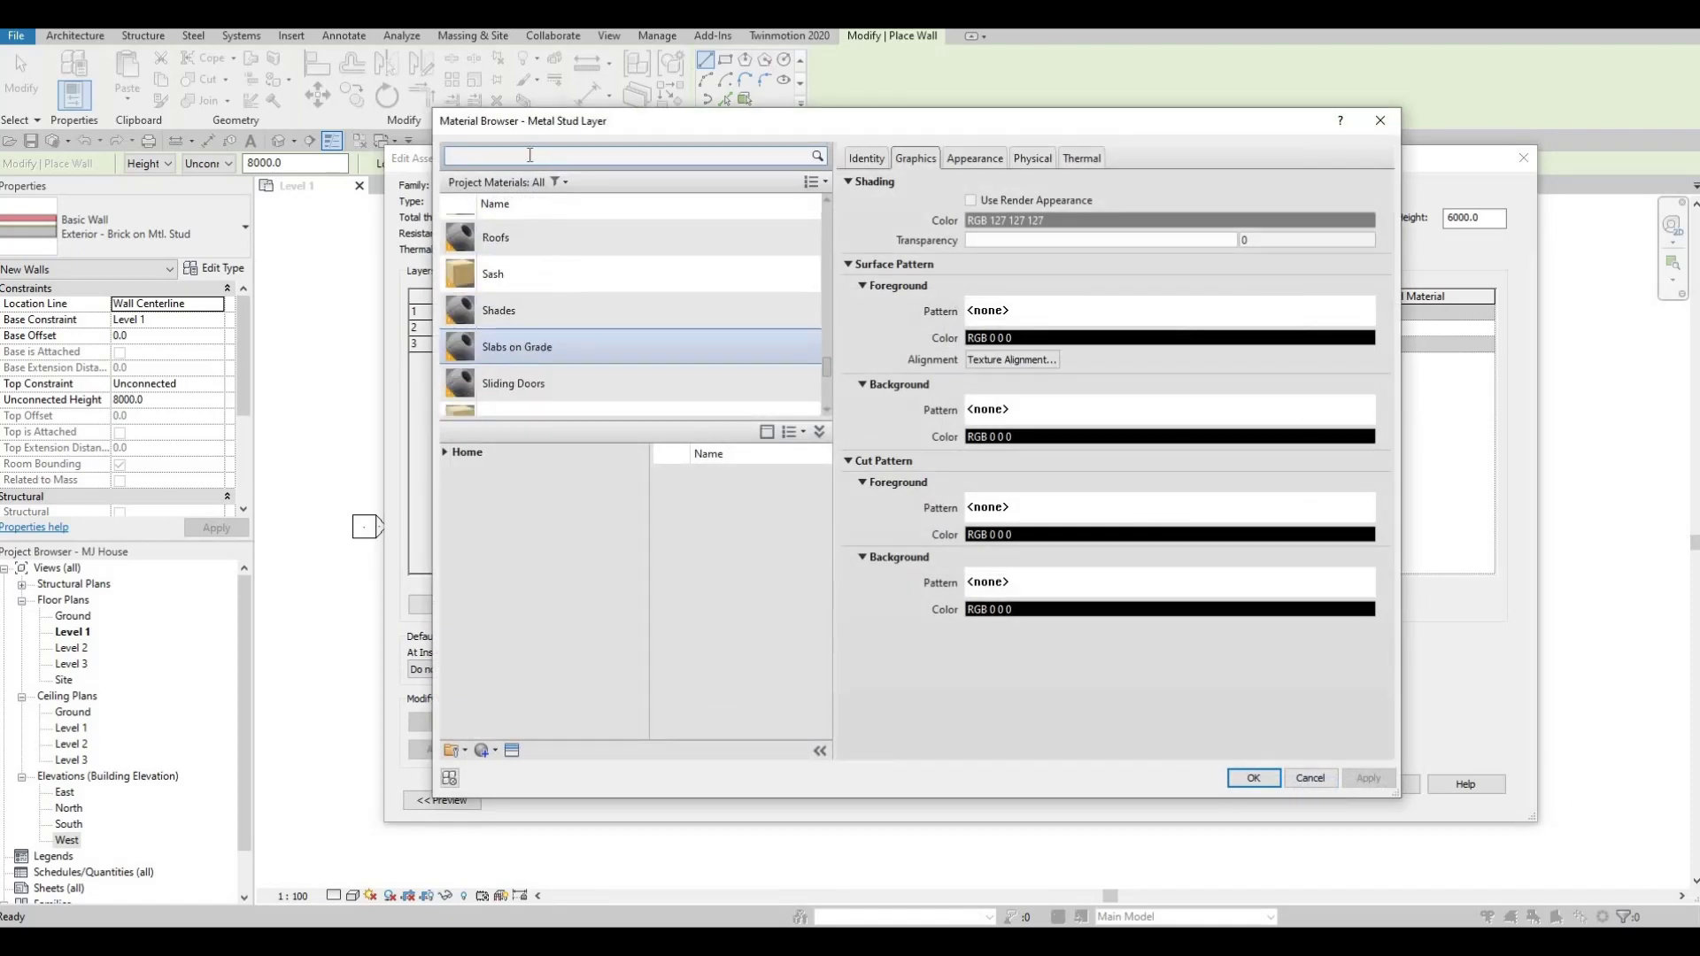
scroll(545, 328, "up", 3)
left_click(448, 451)
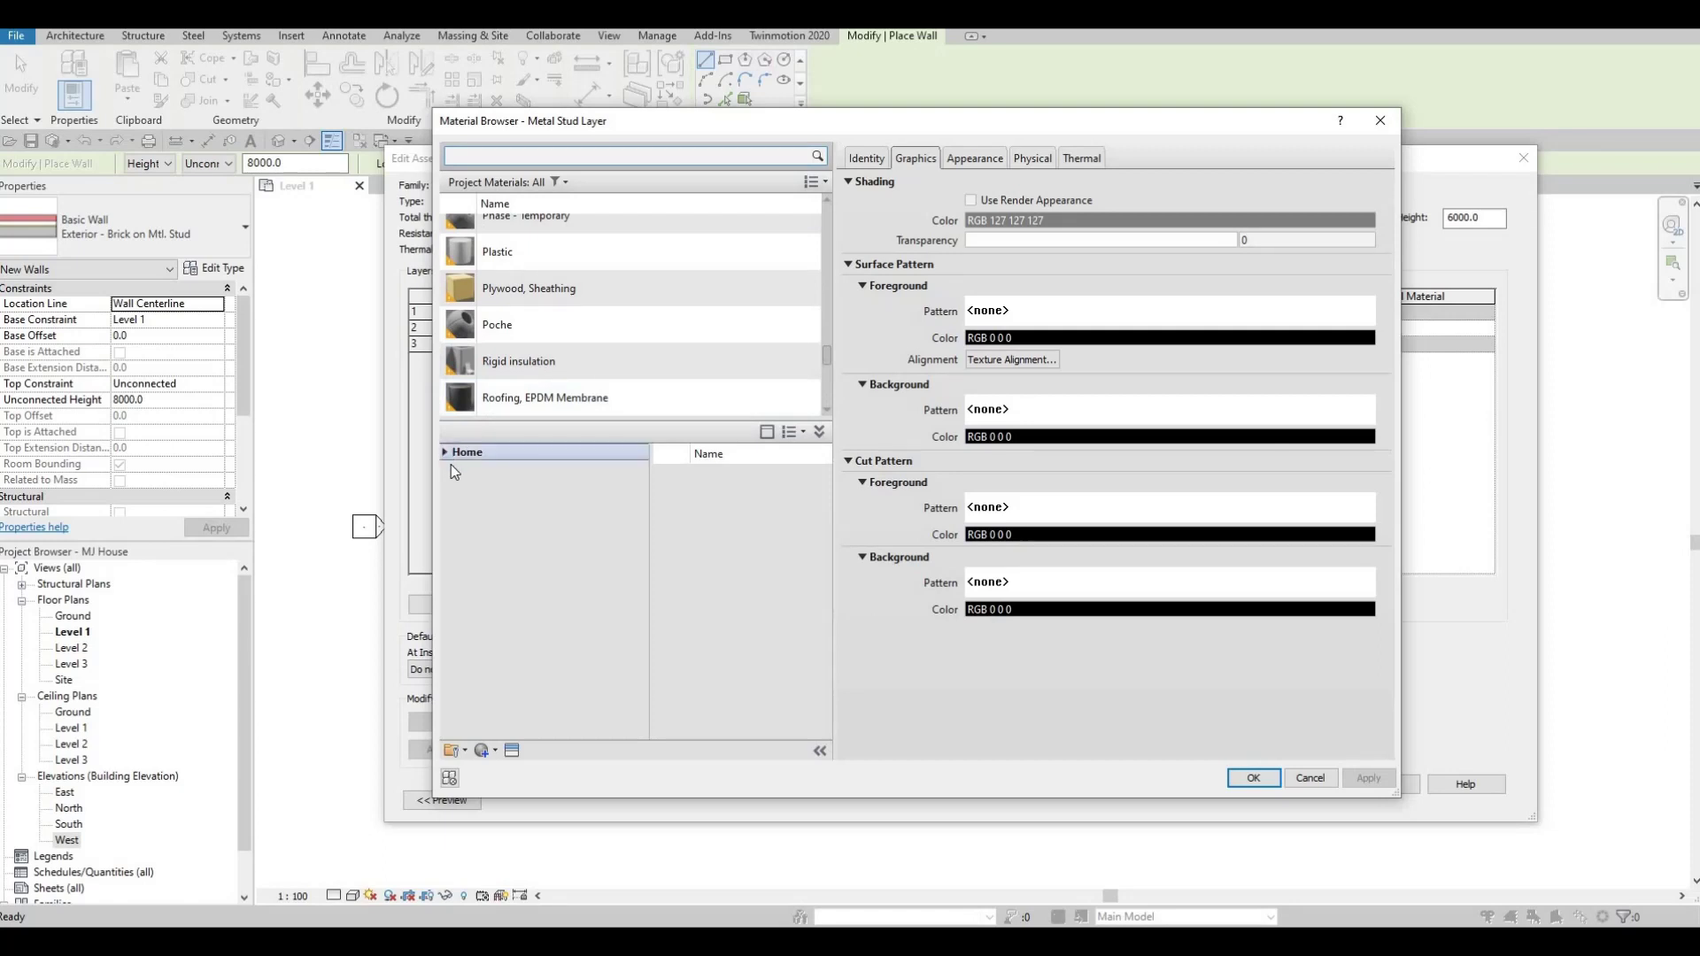
left_click(451, 487)
left_click(452, 486)
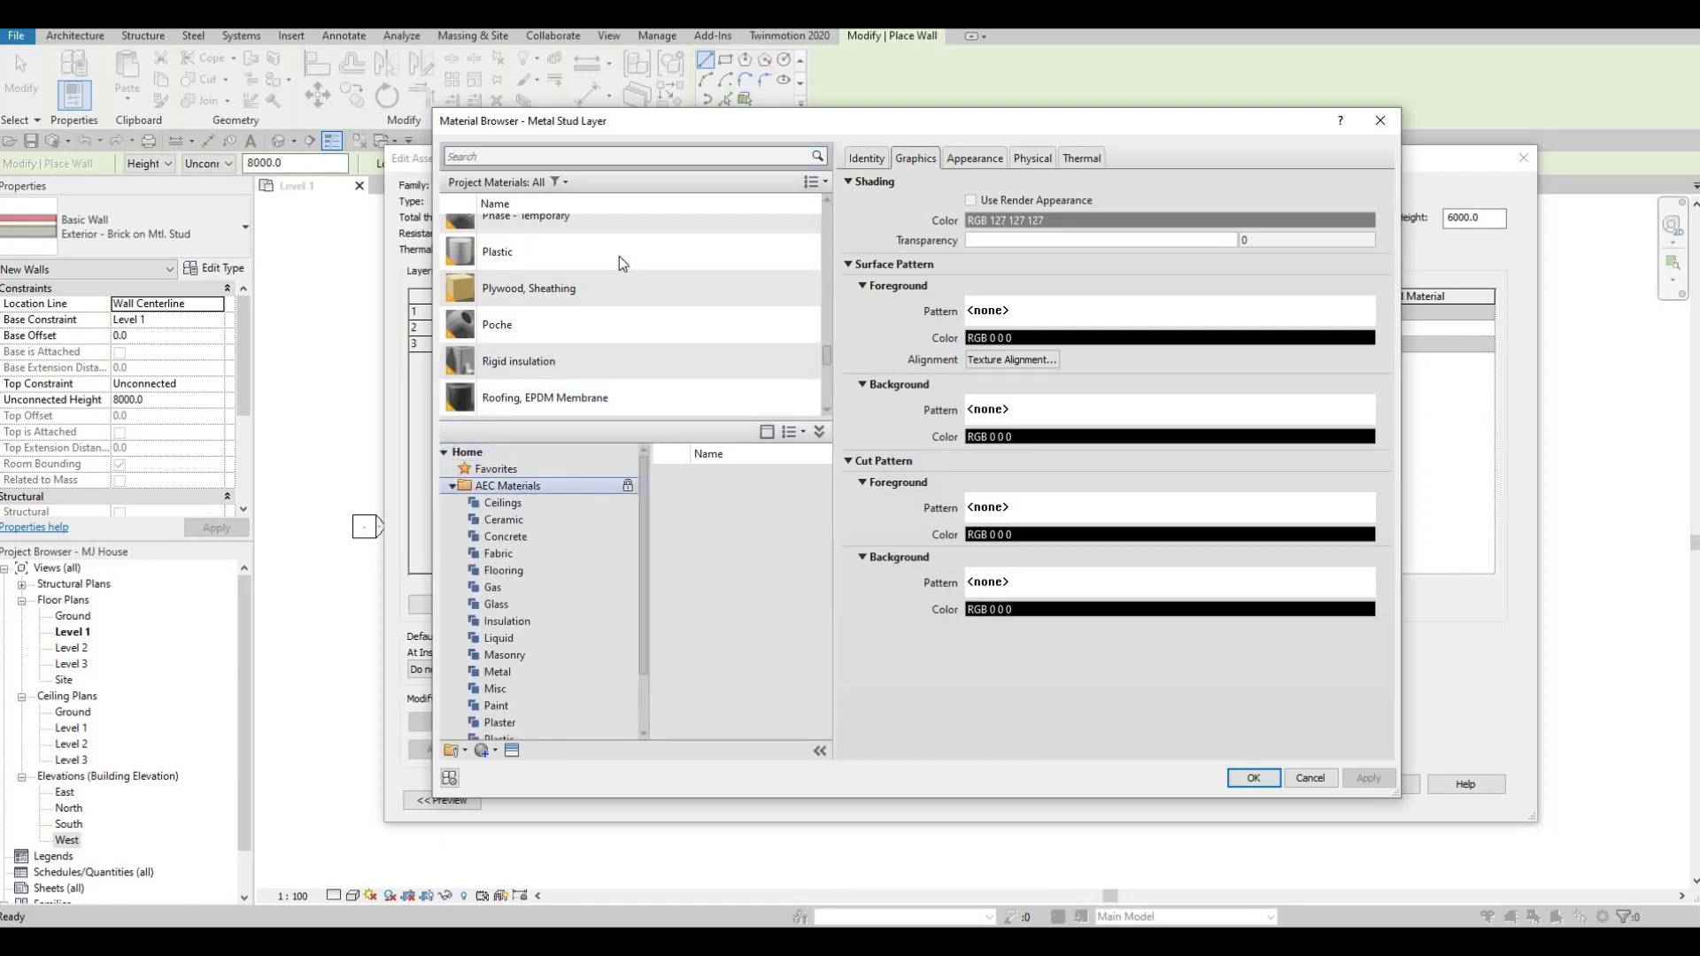
scroll(607, 268, "up", 7)
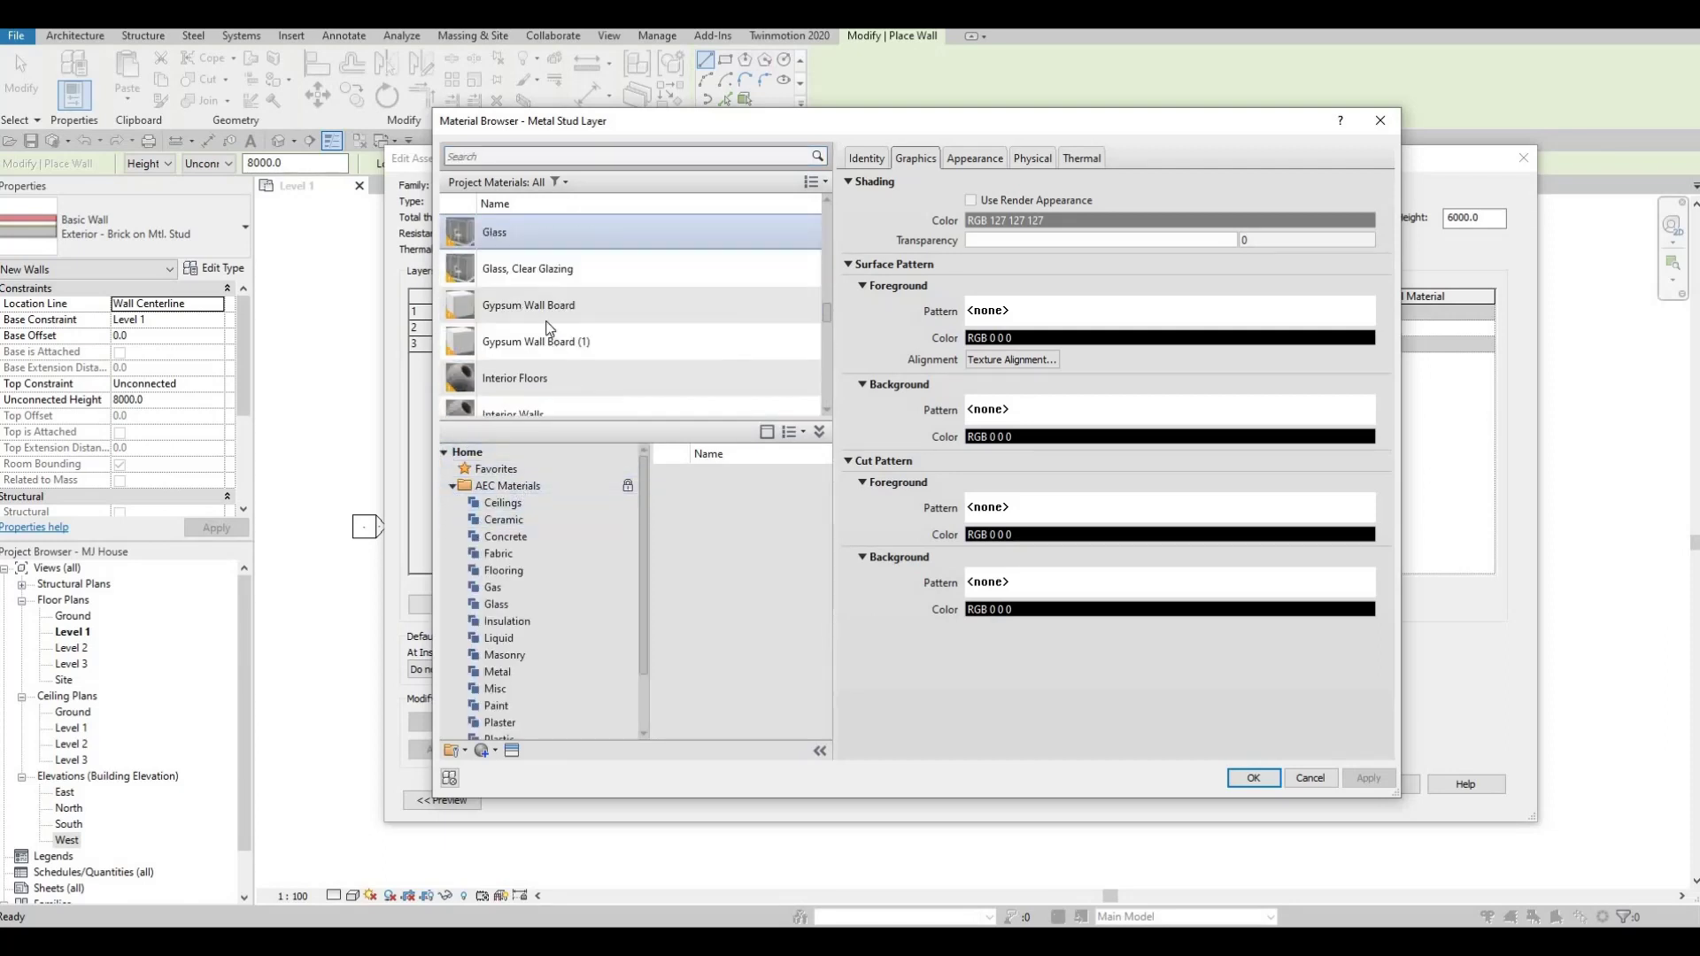
left_click(546, 334)
left_click(542, 307)
left_click(542, 306)
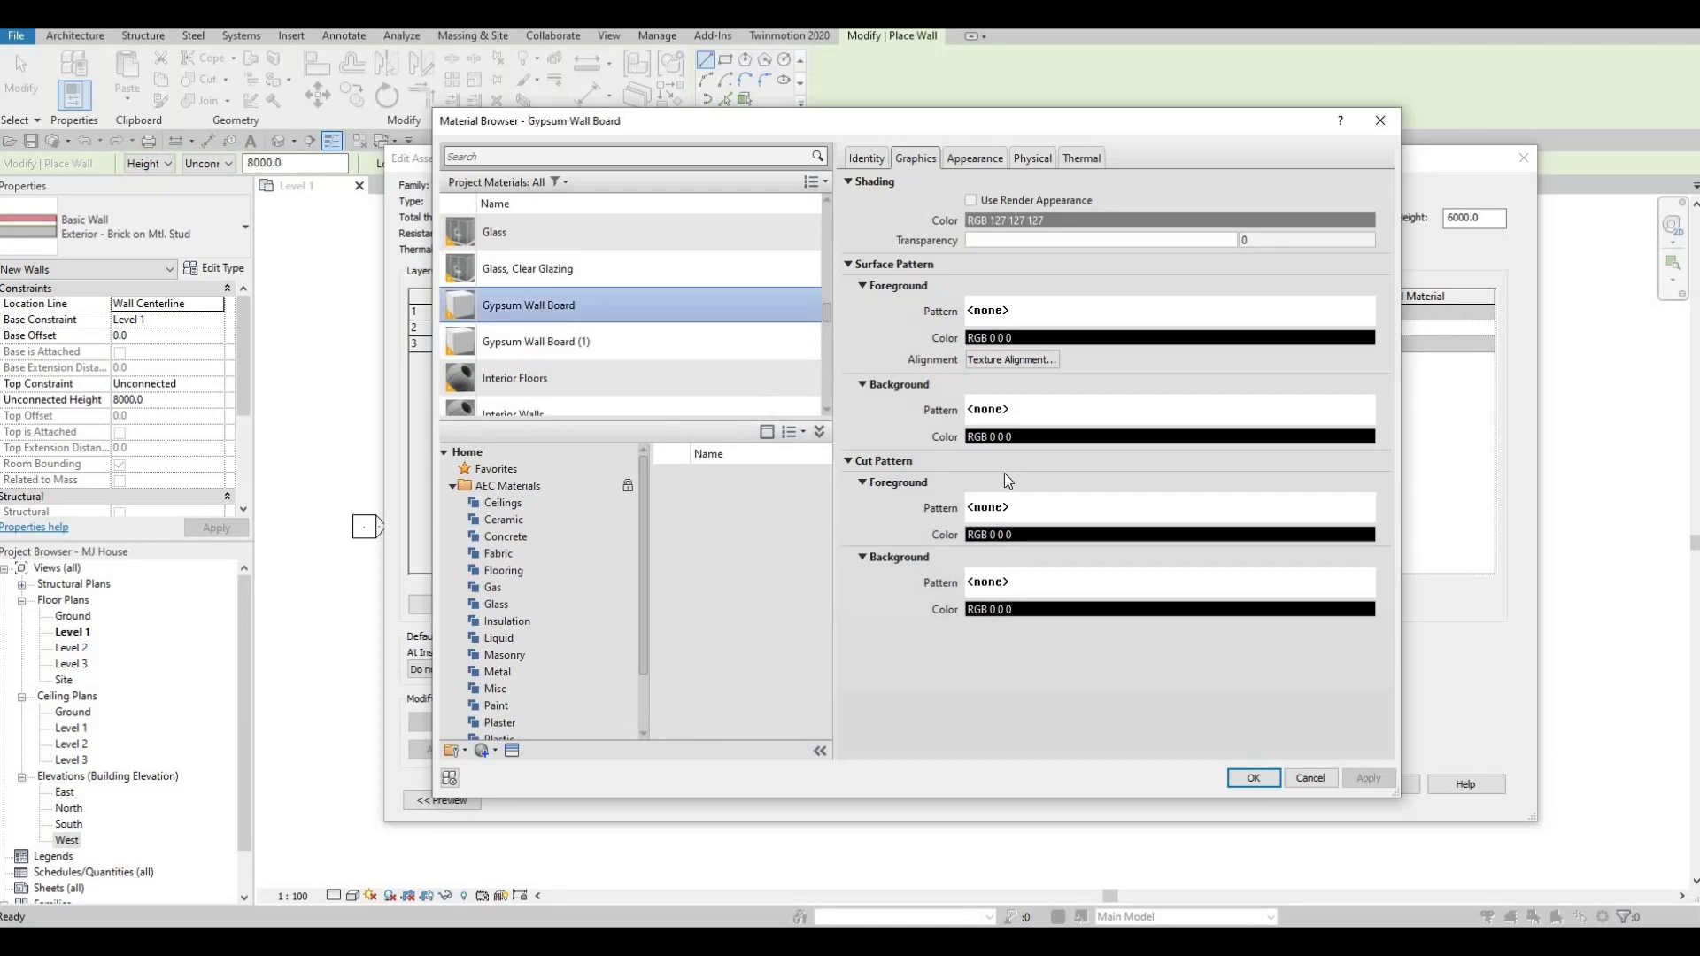
left_click(1254, 778)
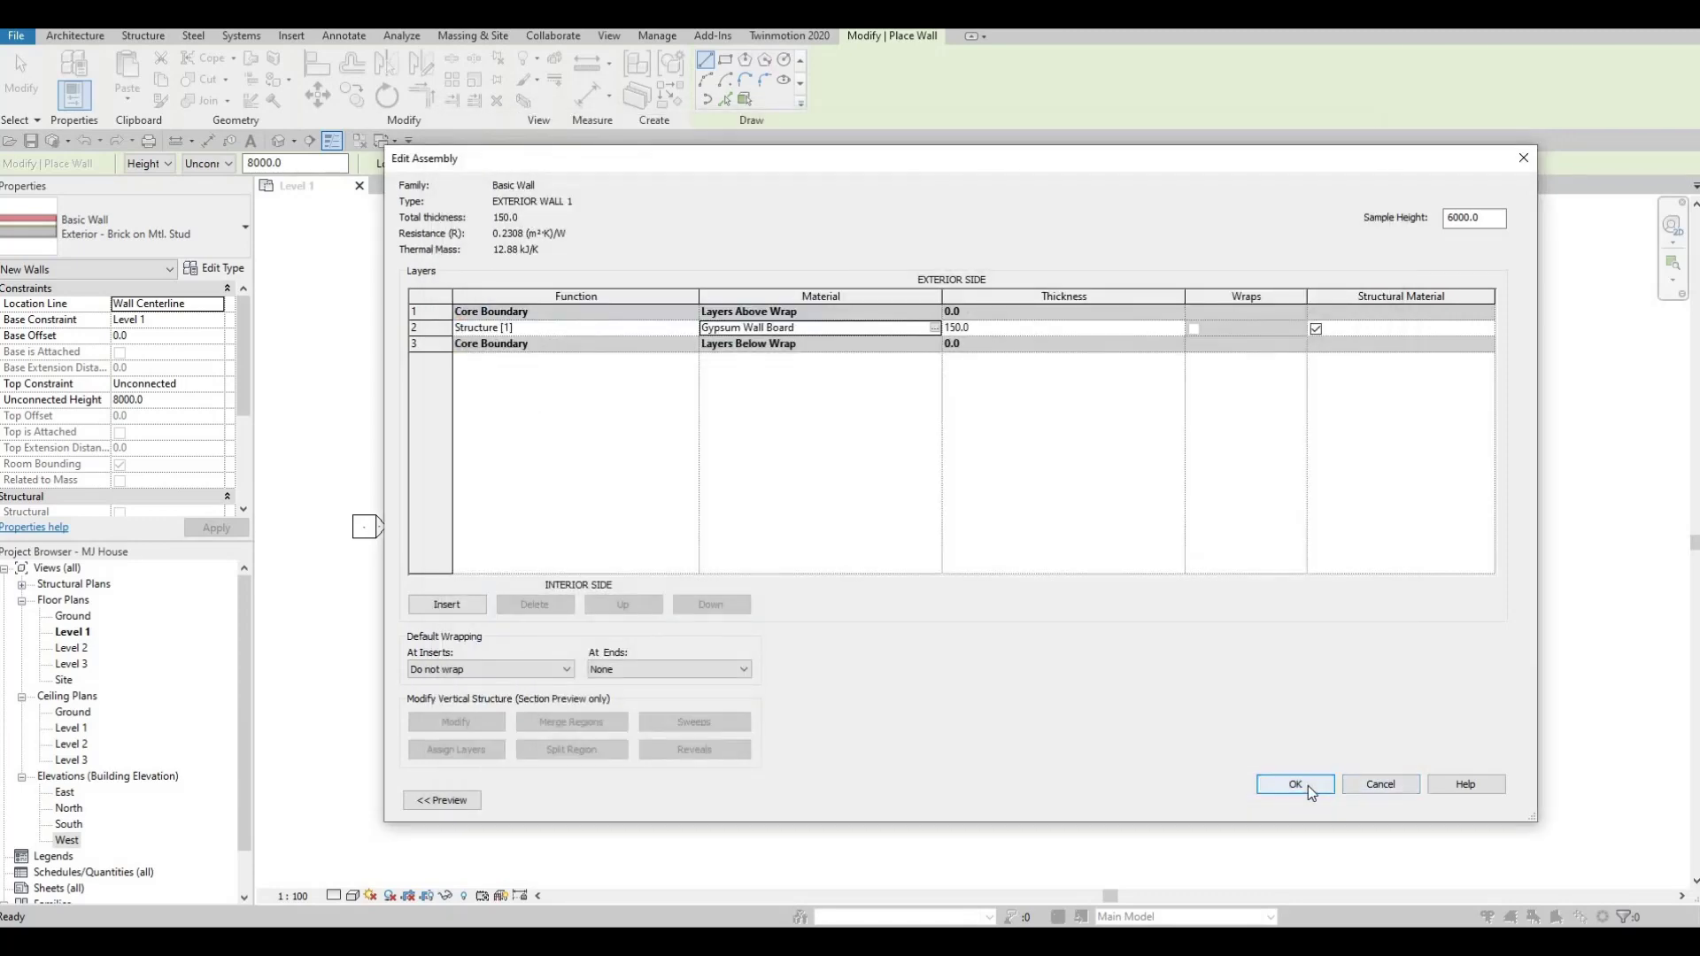
left_click(1308, 784)
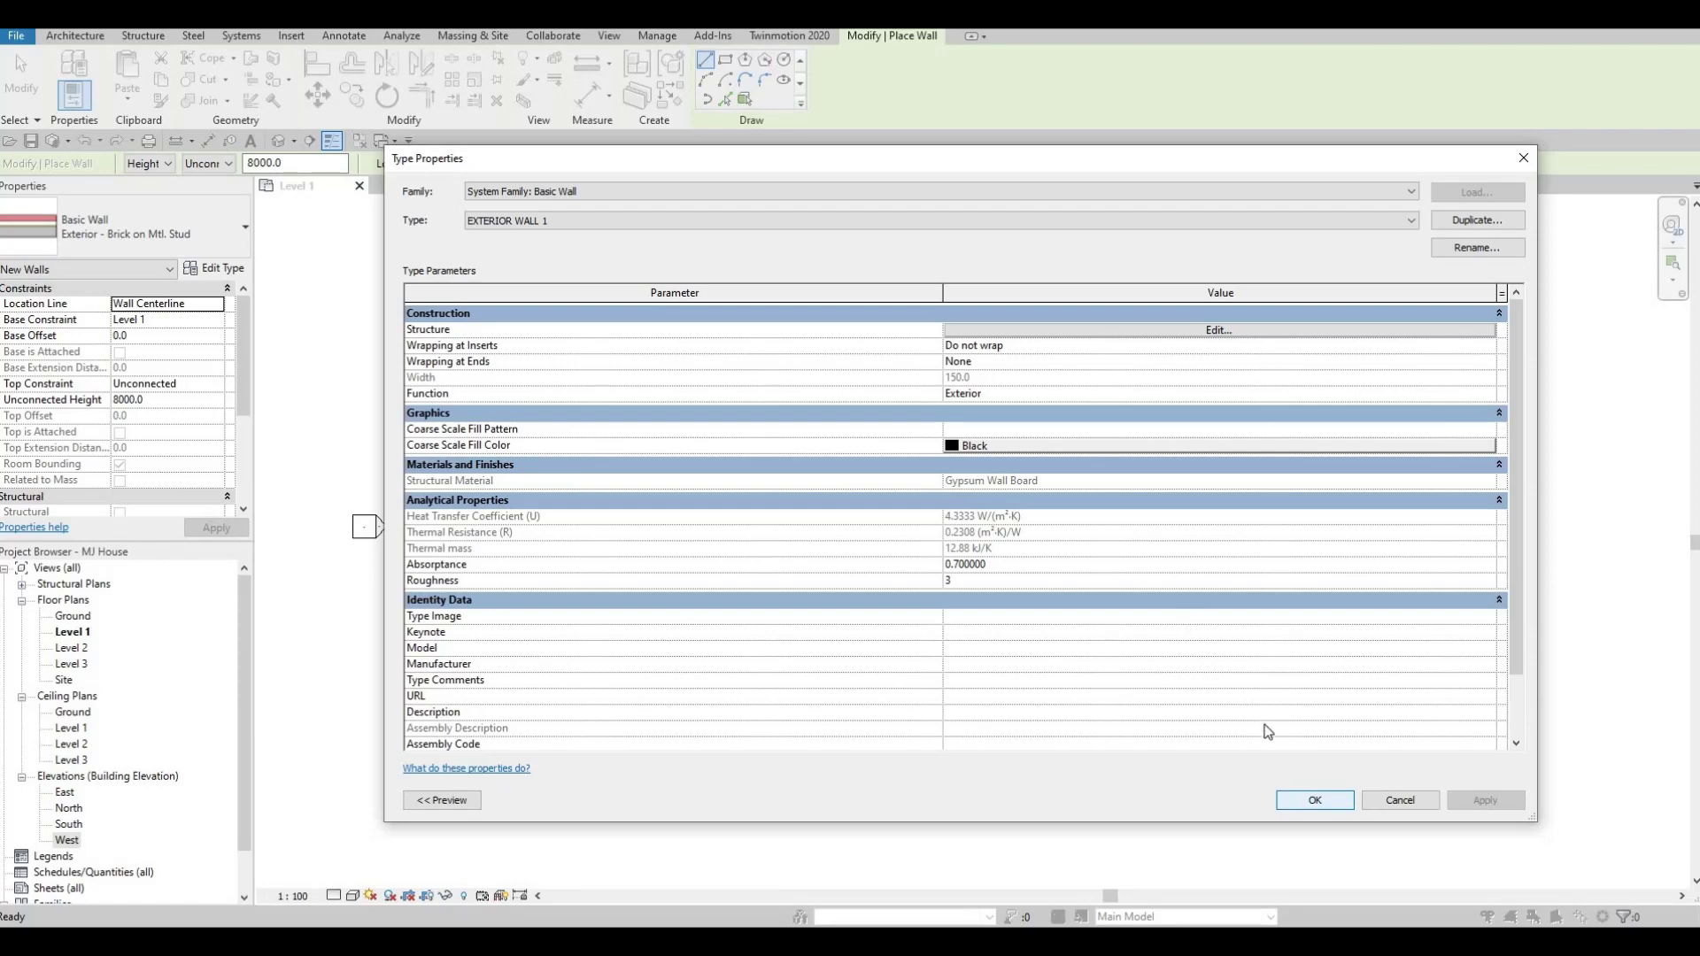
left_click(1316, 801)
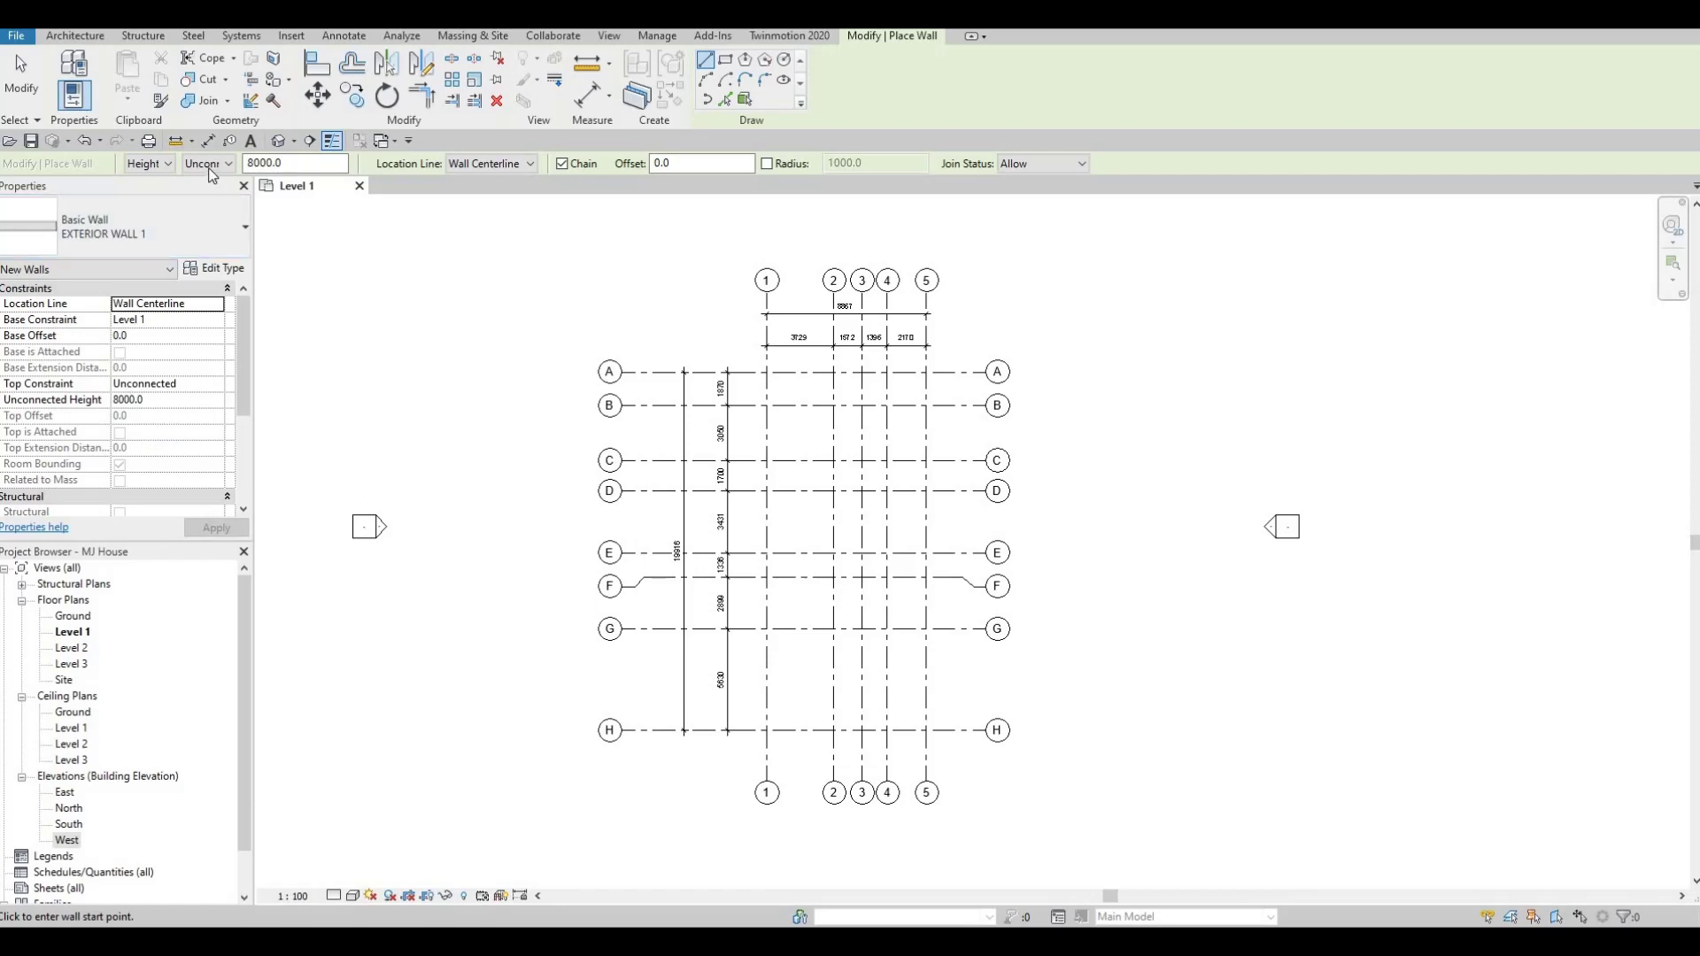
Step: Set the new walls' top constraint to Up to level: Level 2 and apply it
left_click(217, 387)
left_click(215, 384)
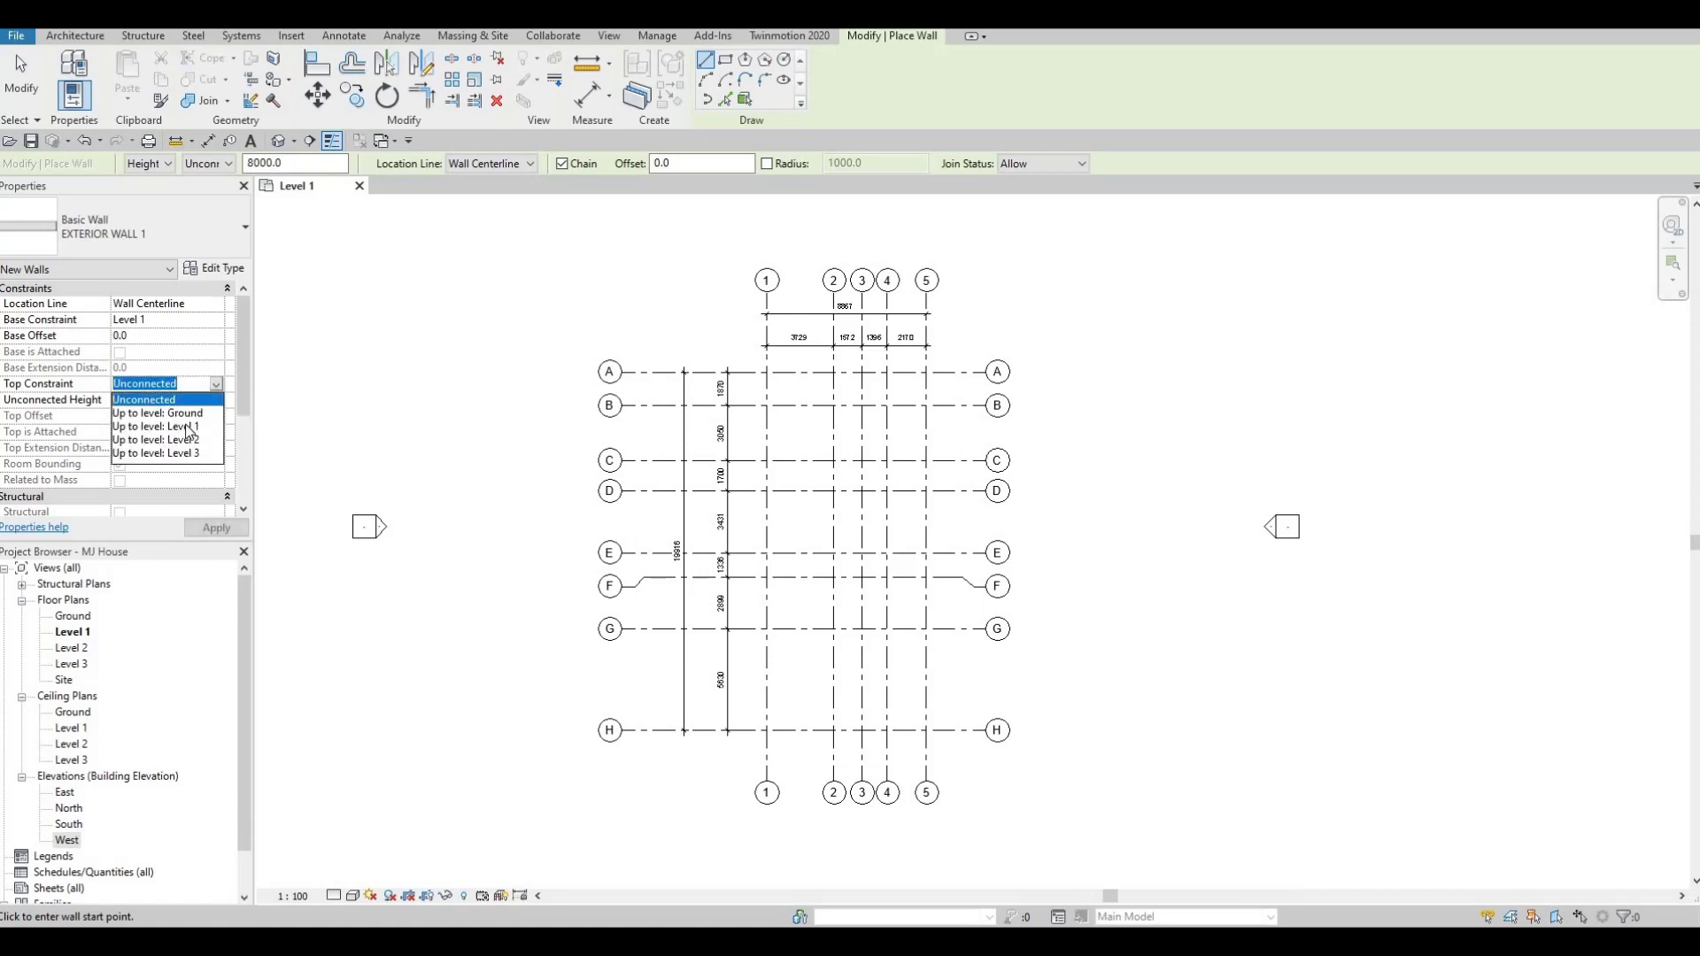
left_click(168, 440)
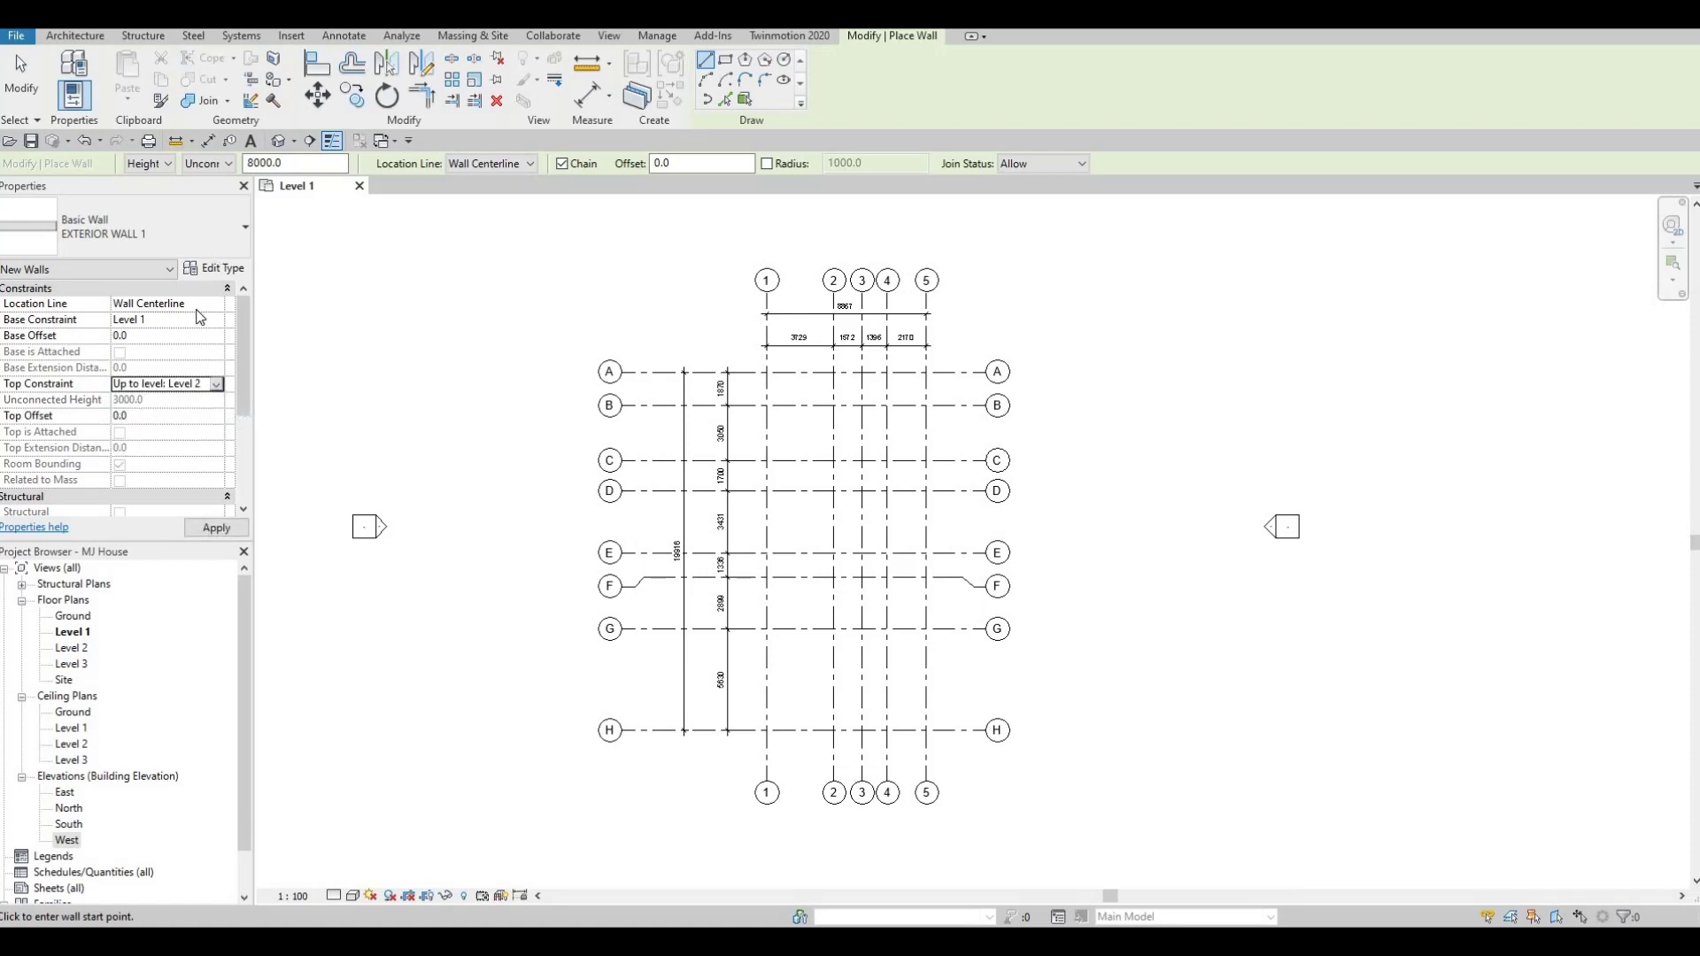
left_click(216, 527)
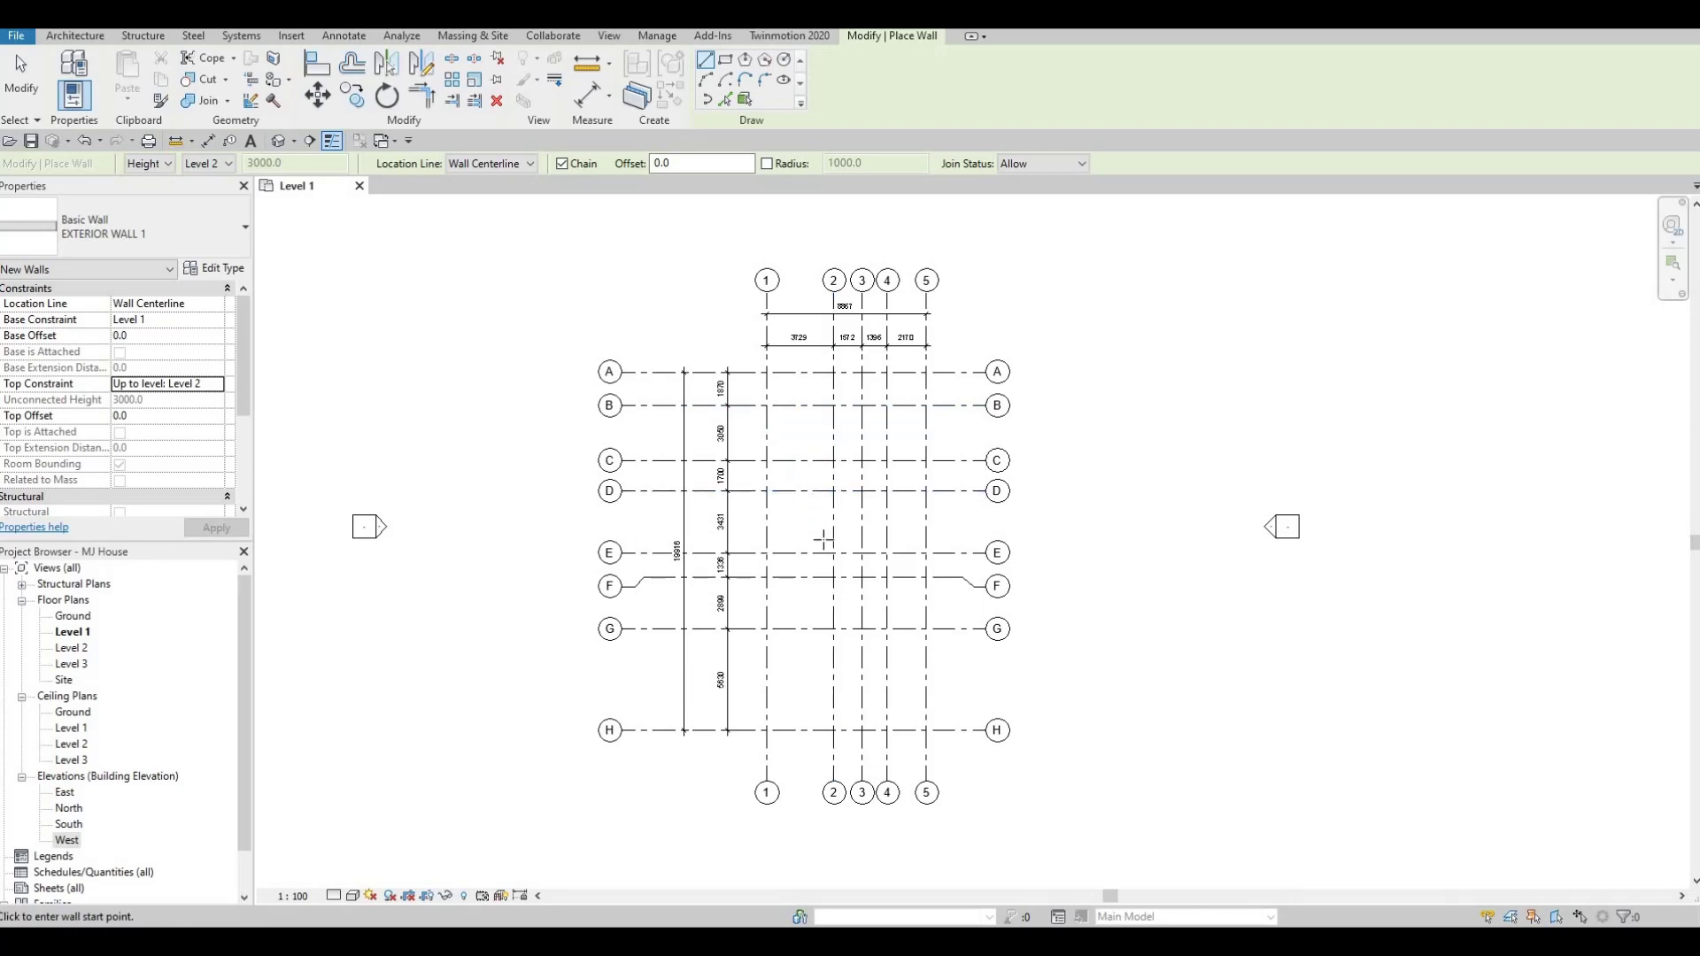
Step: Draw chained EXTERIOR WALL 1 segments from grid intersection G-1 along G to grid 2, along 2 to F, and along F to grid 3
middle_click_drag(801, 580, 784, 509)
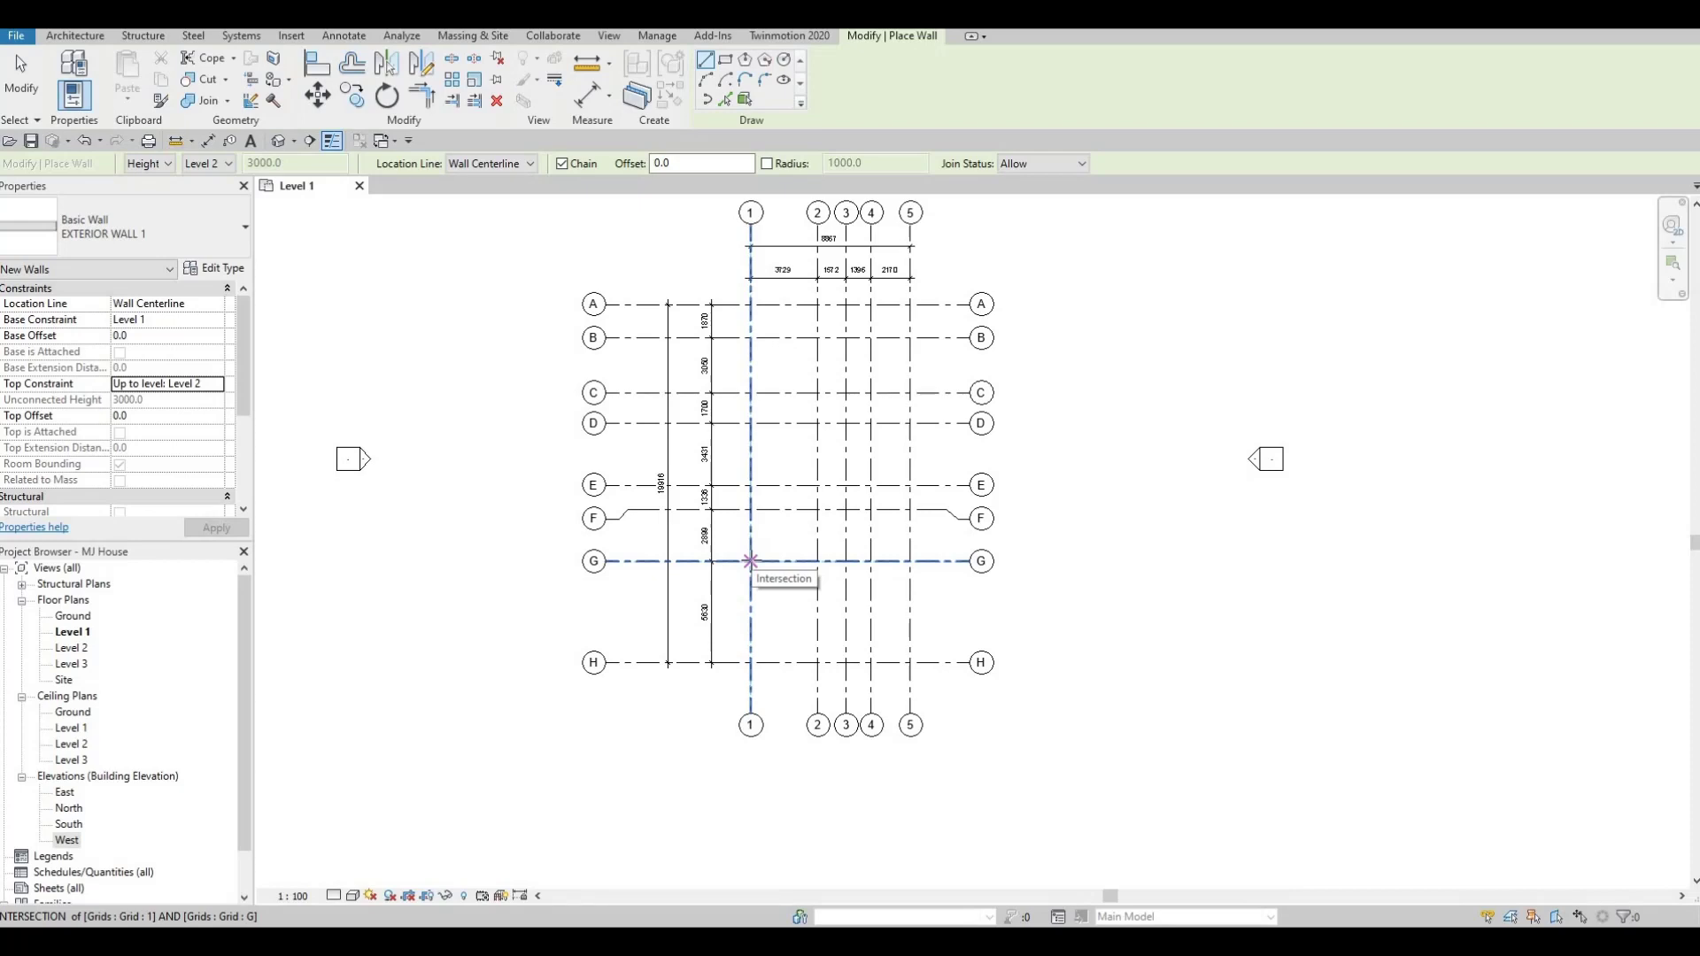
left_click(751, 561)
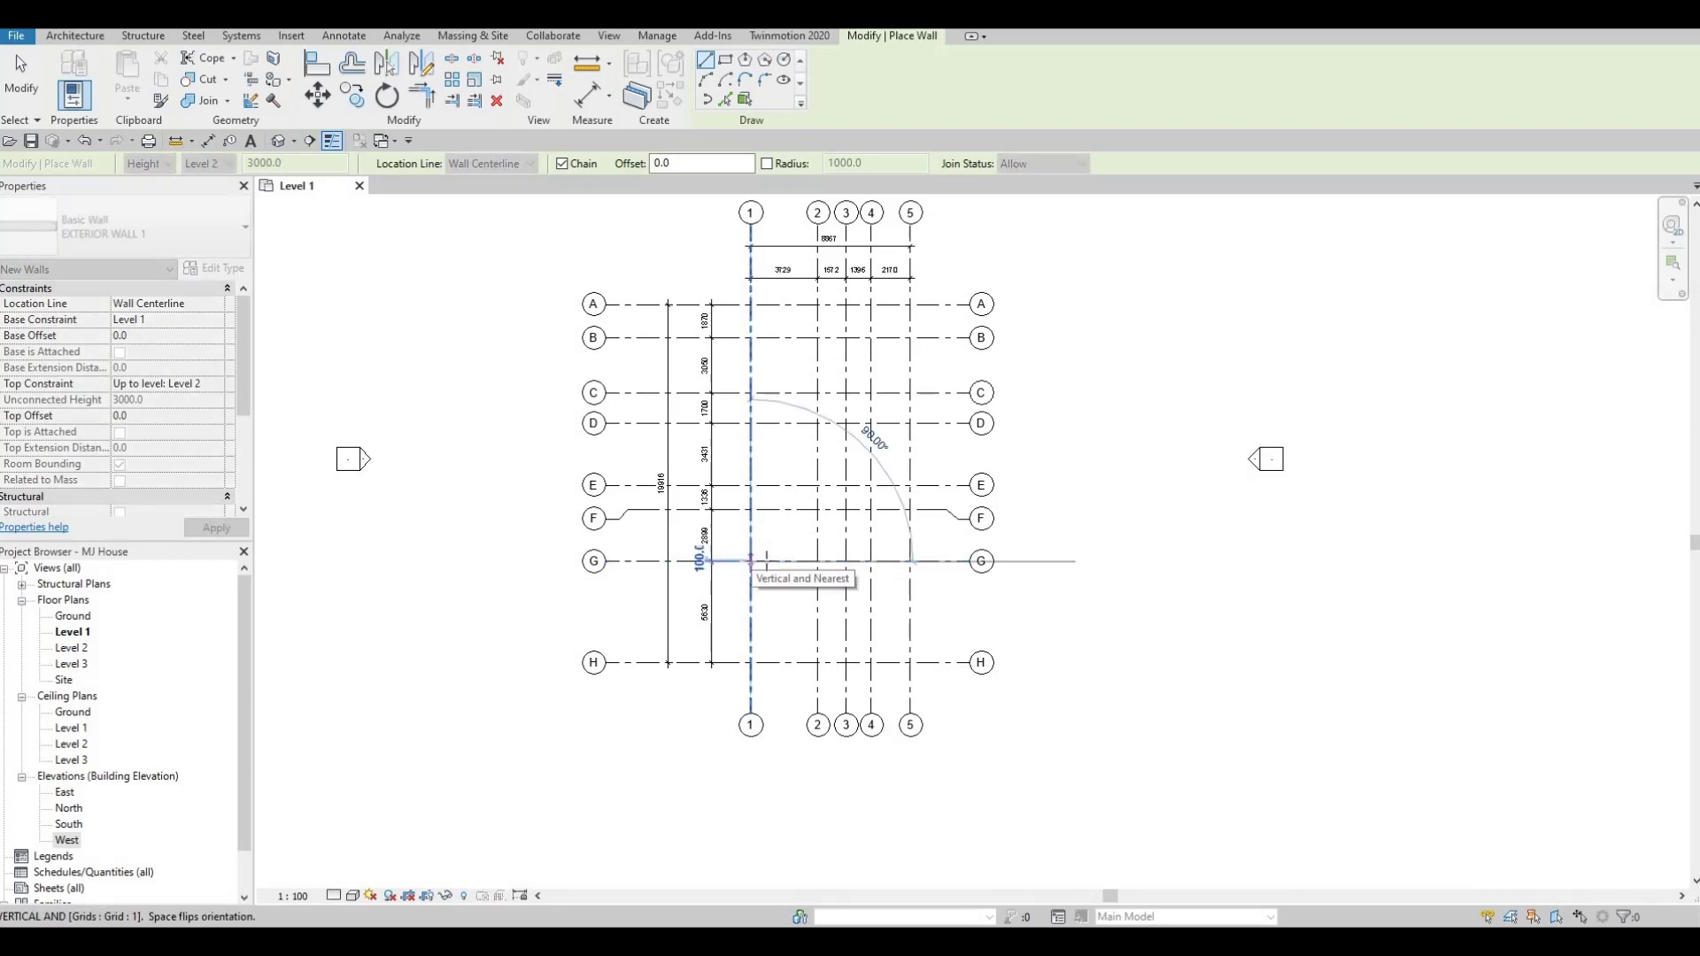
left_click(817, 560)
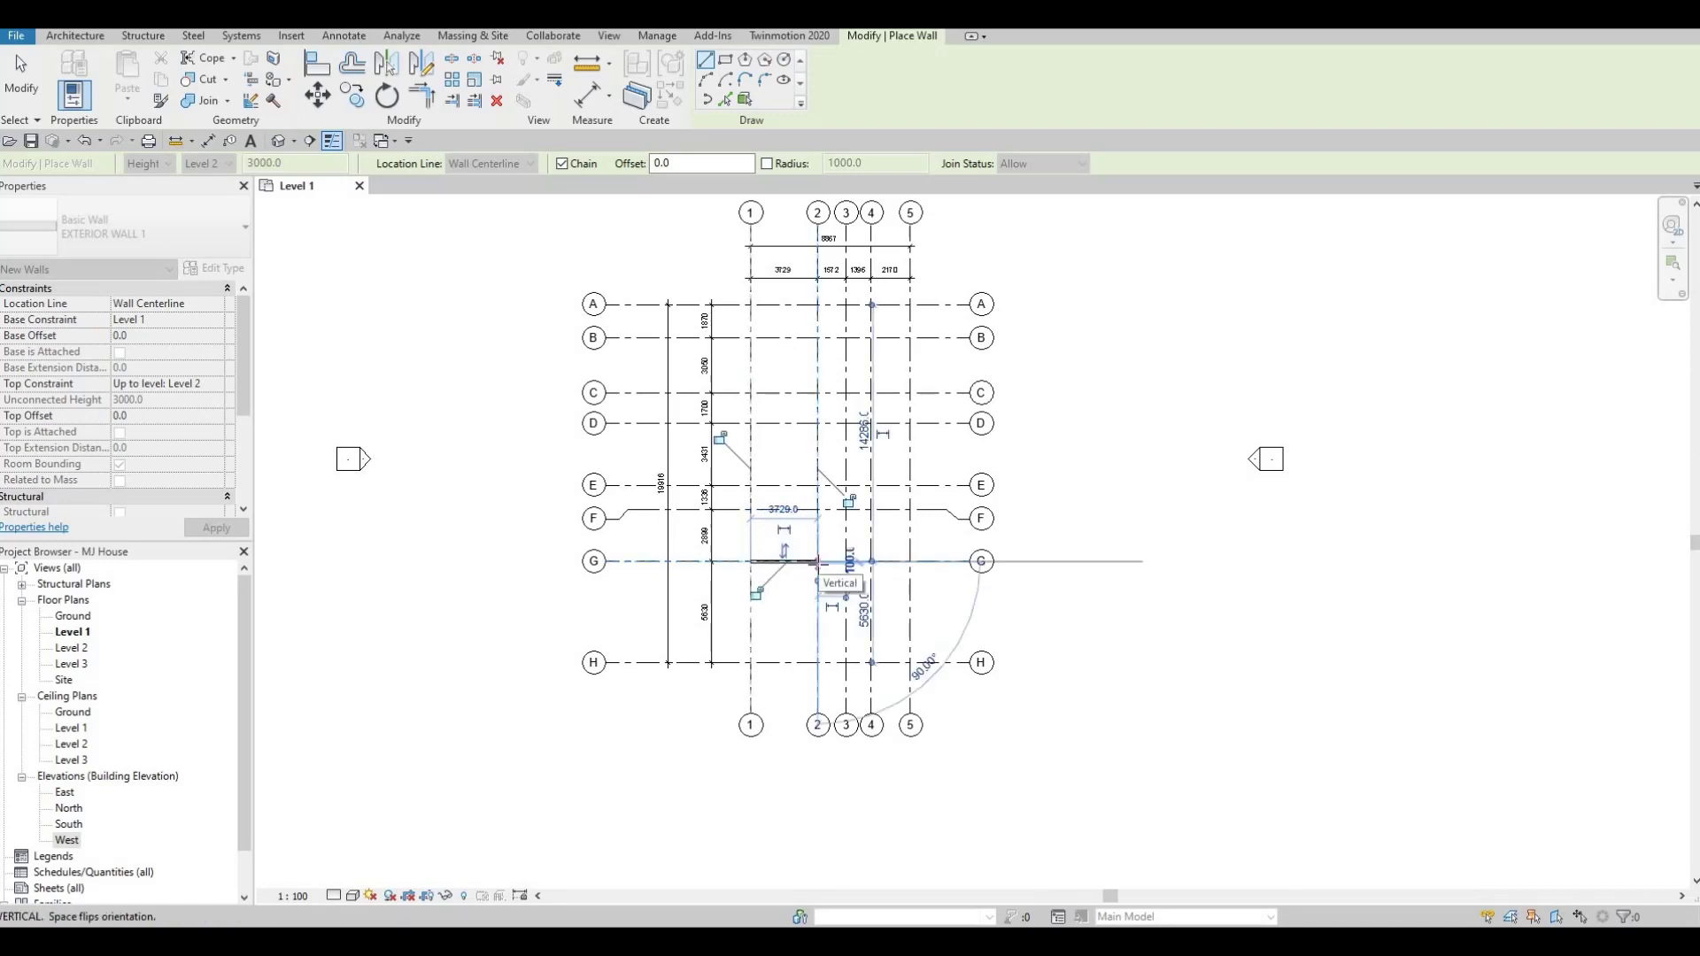
left_click(817, 511)
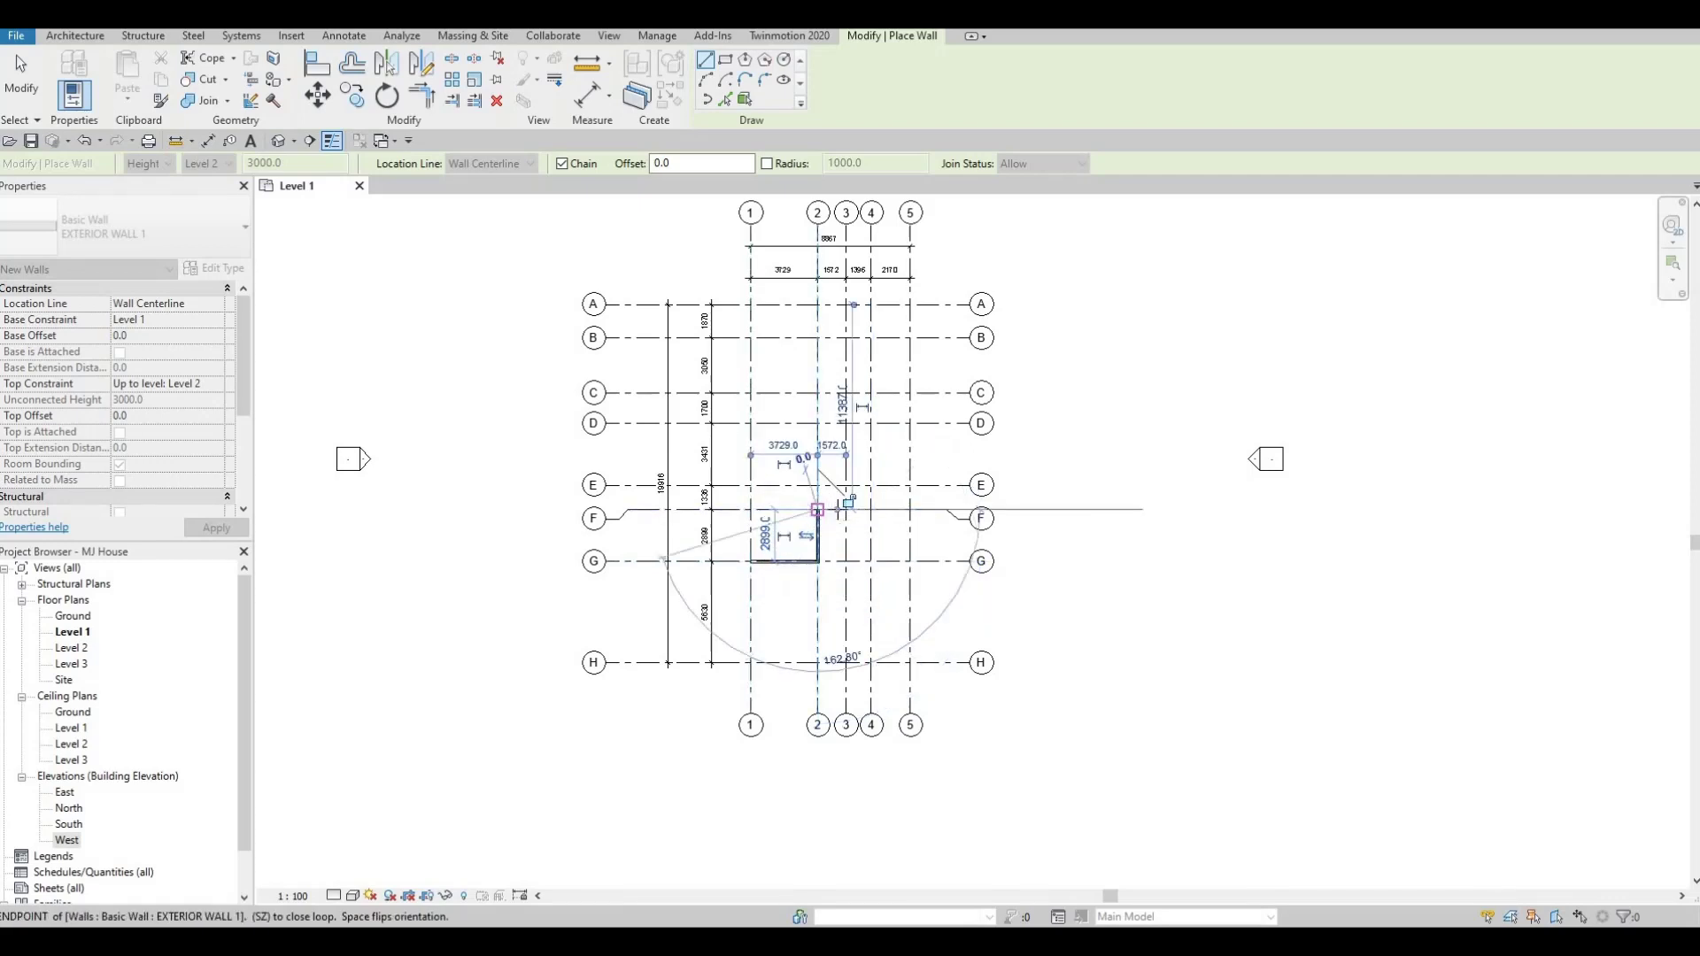
key("Escape")
left_click(845, 510)
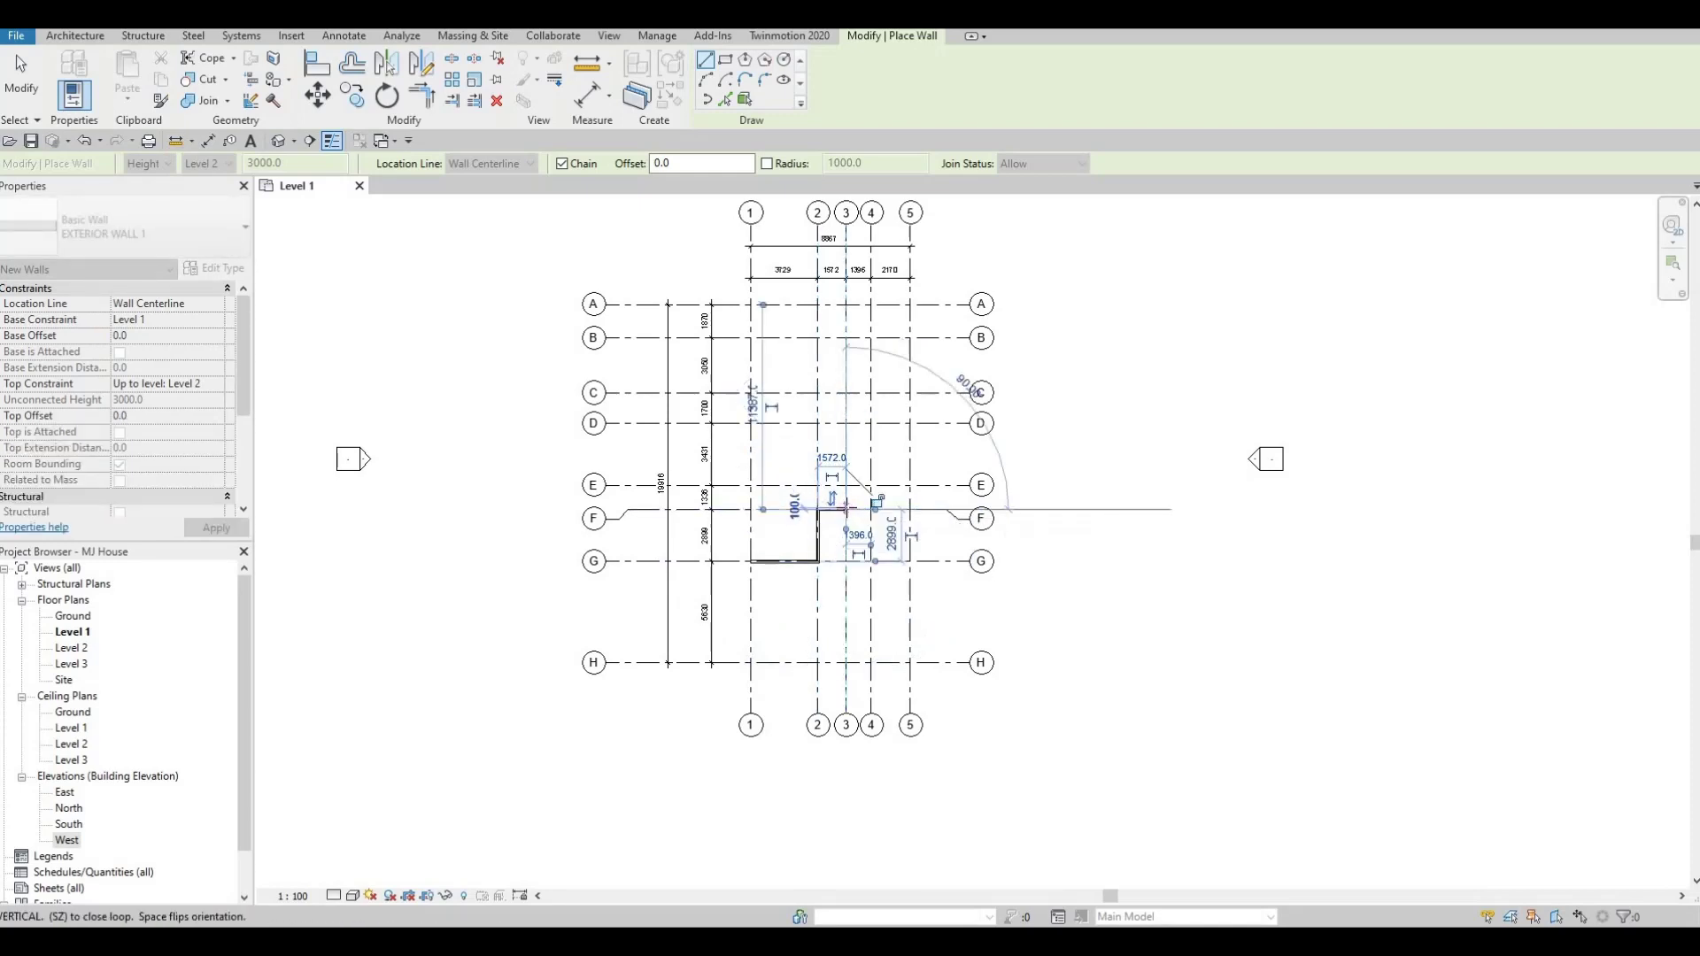
Step: Continue the exterior wall chain along grid 3 from grid F to grid G
scroll(842, 510, "up", 1)
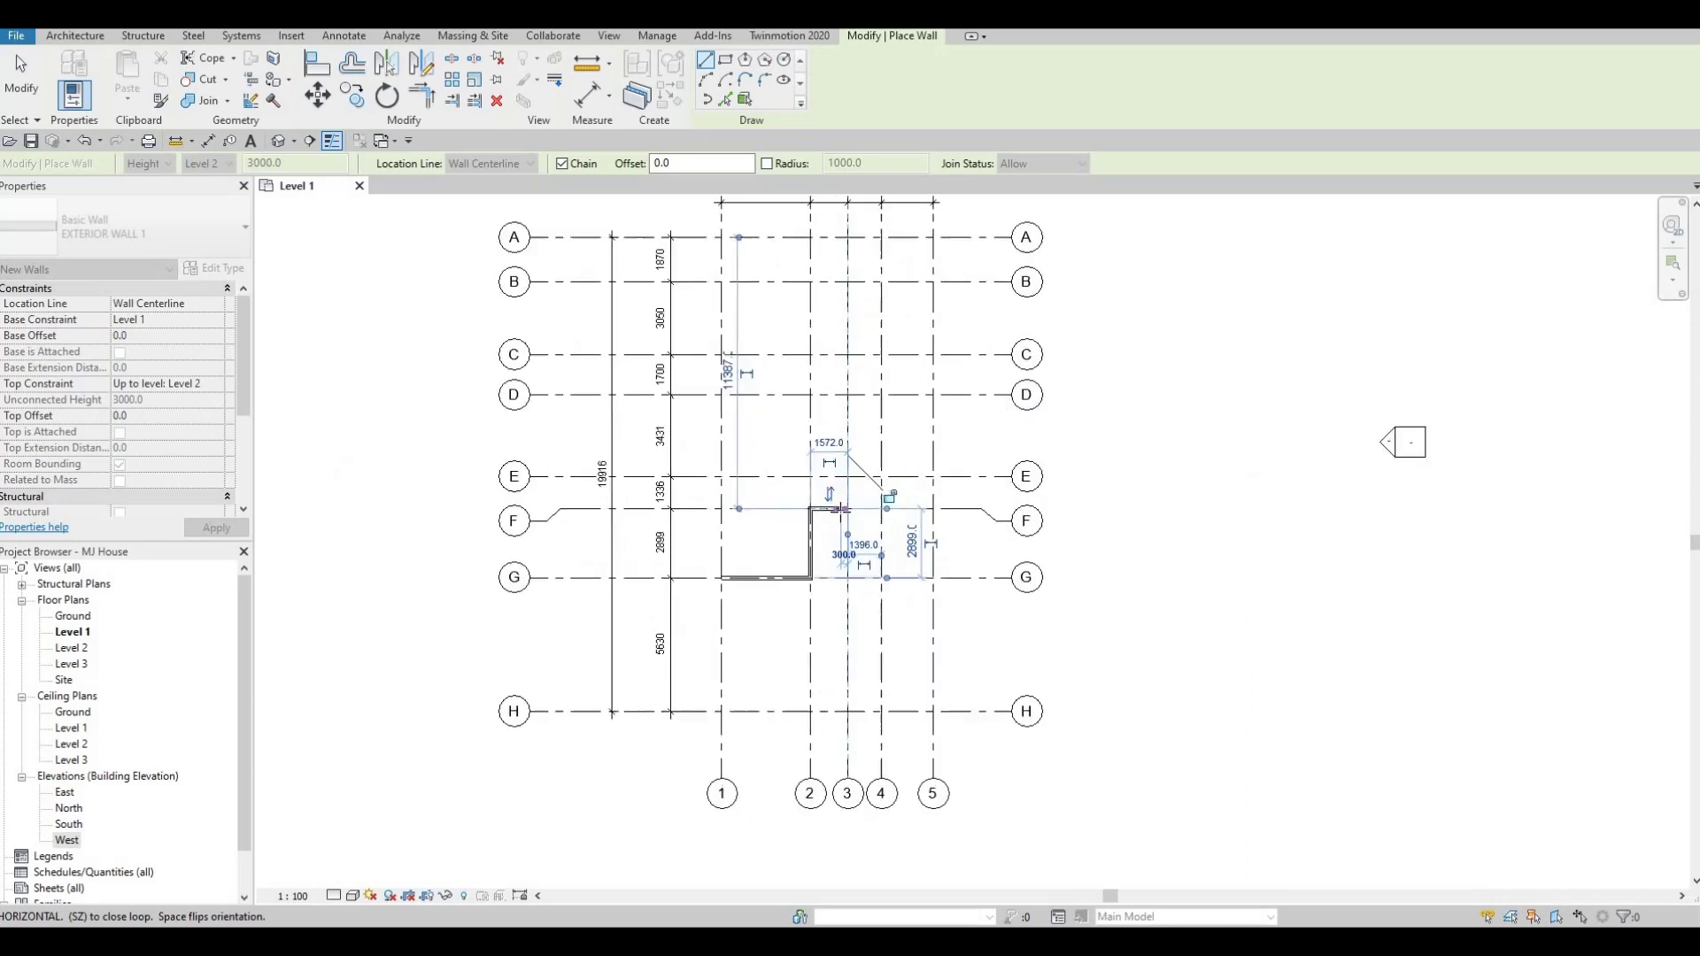
scroll(846, 512, "up", 1)
scroll(845, 510, "up", 1)
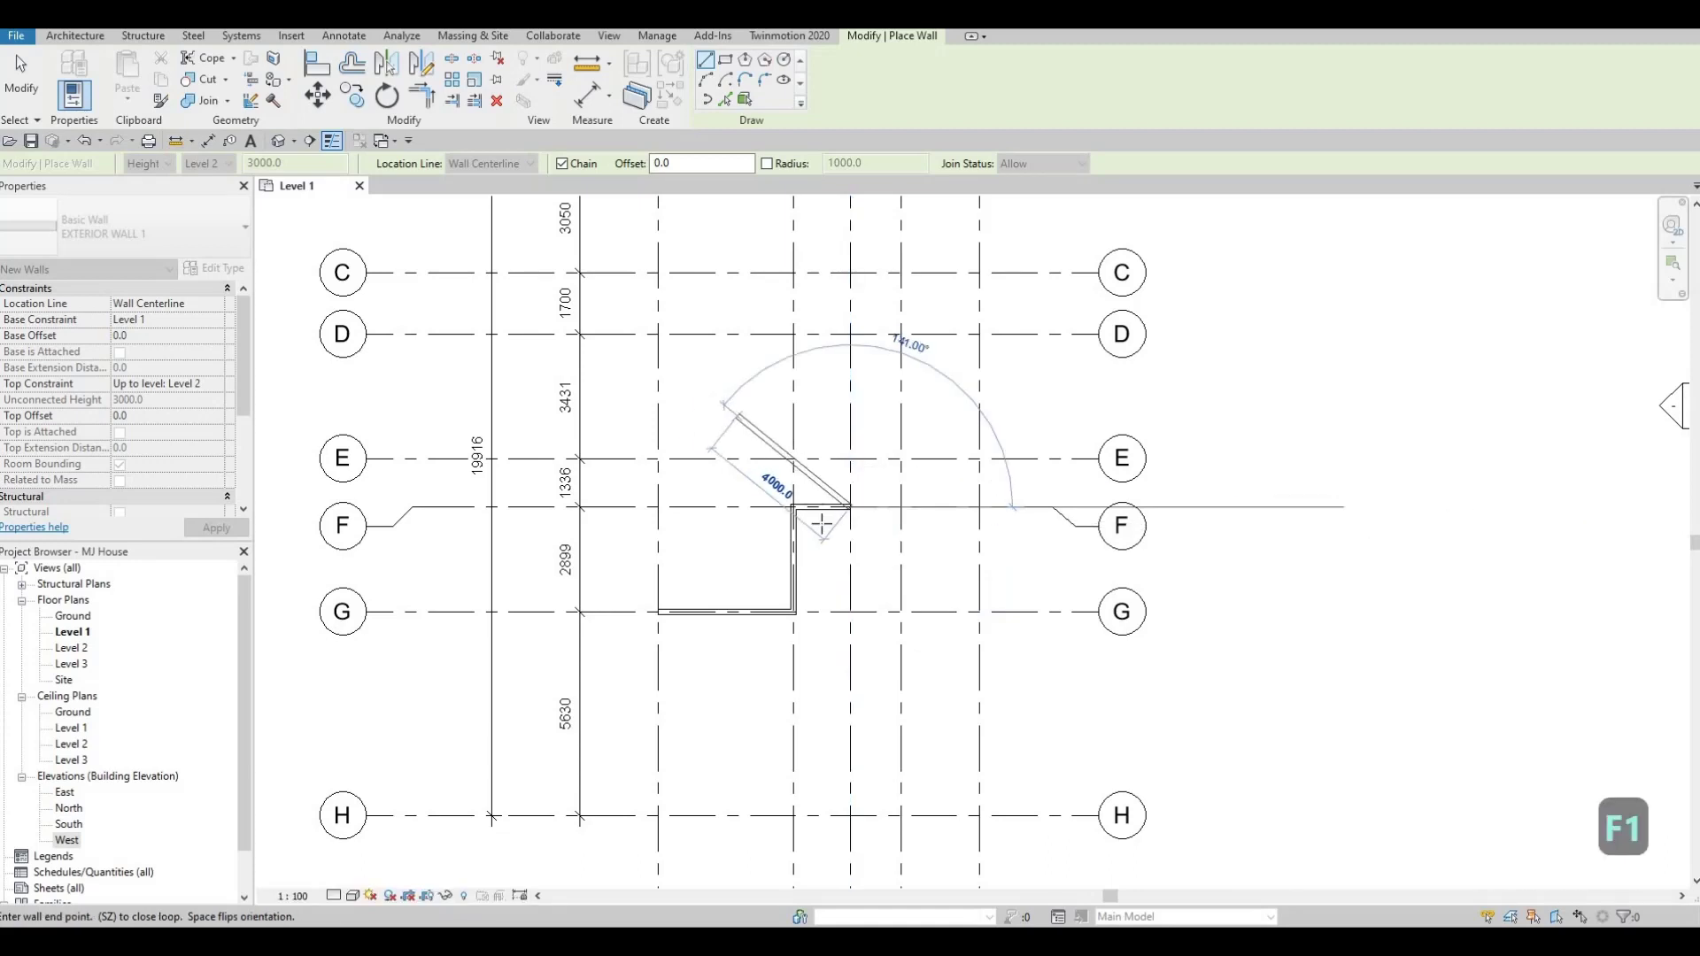
scroll(810, 512, "down", 1)
scroll(844, 529, "up", 2)
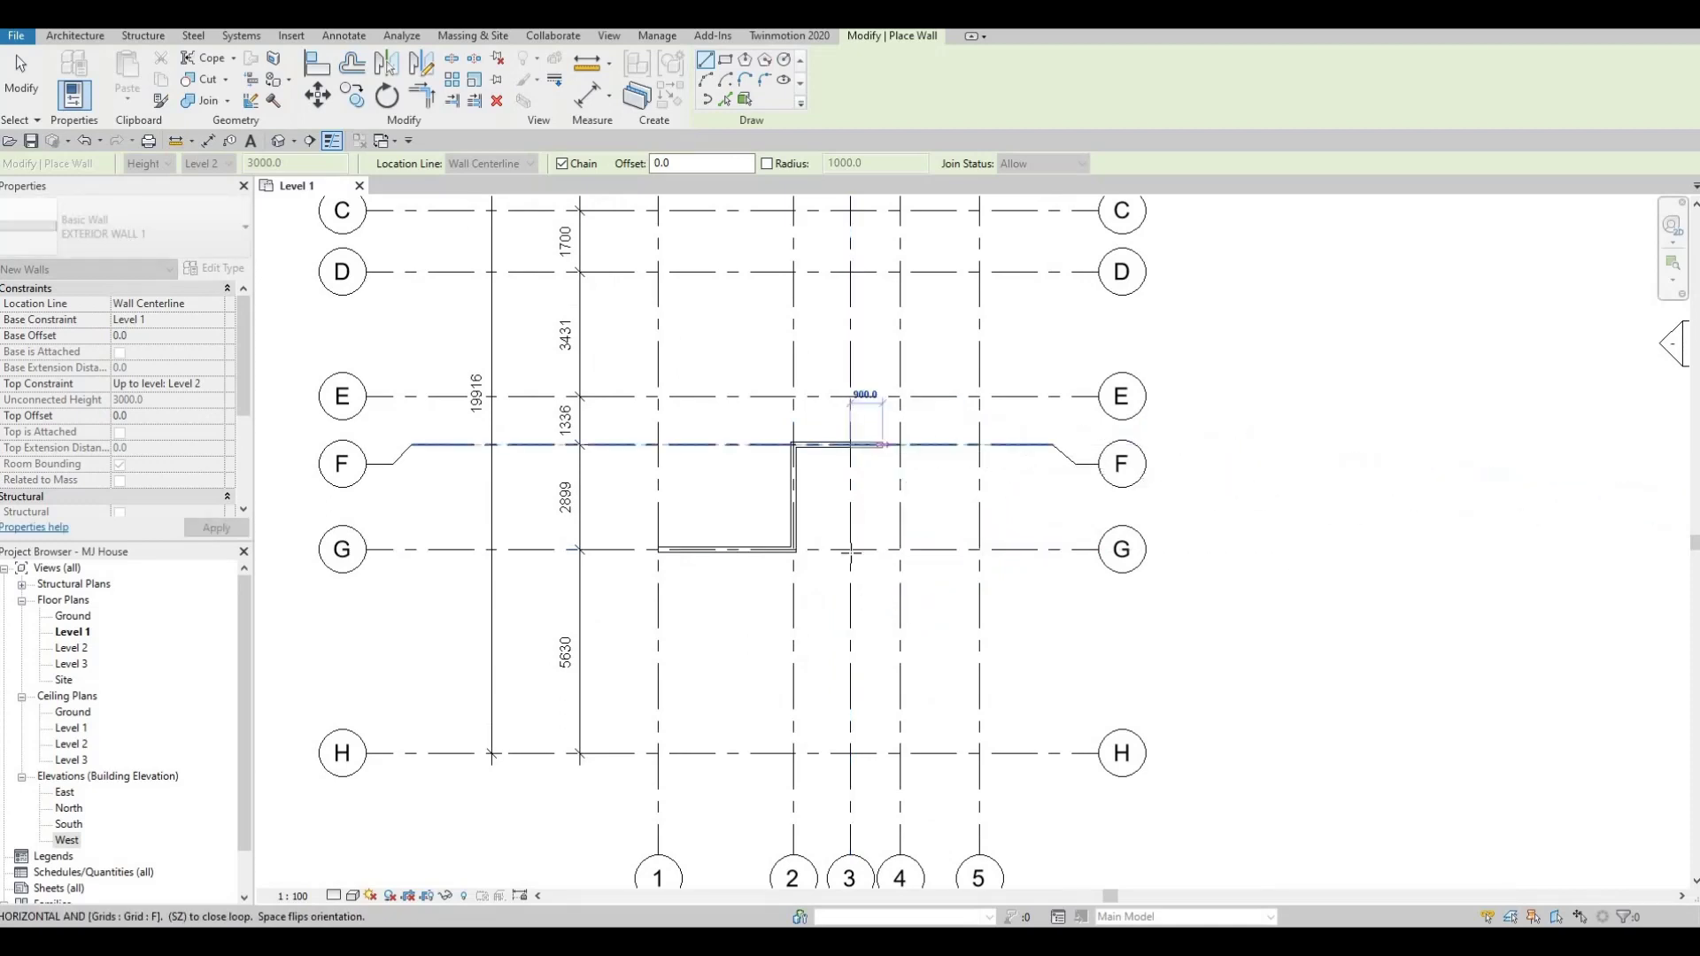
scroll(861, 546, "up", 2)
middle_click_drag(884, 550, 948, 547)
scroll(910, 547, "down", 1)
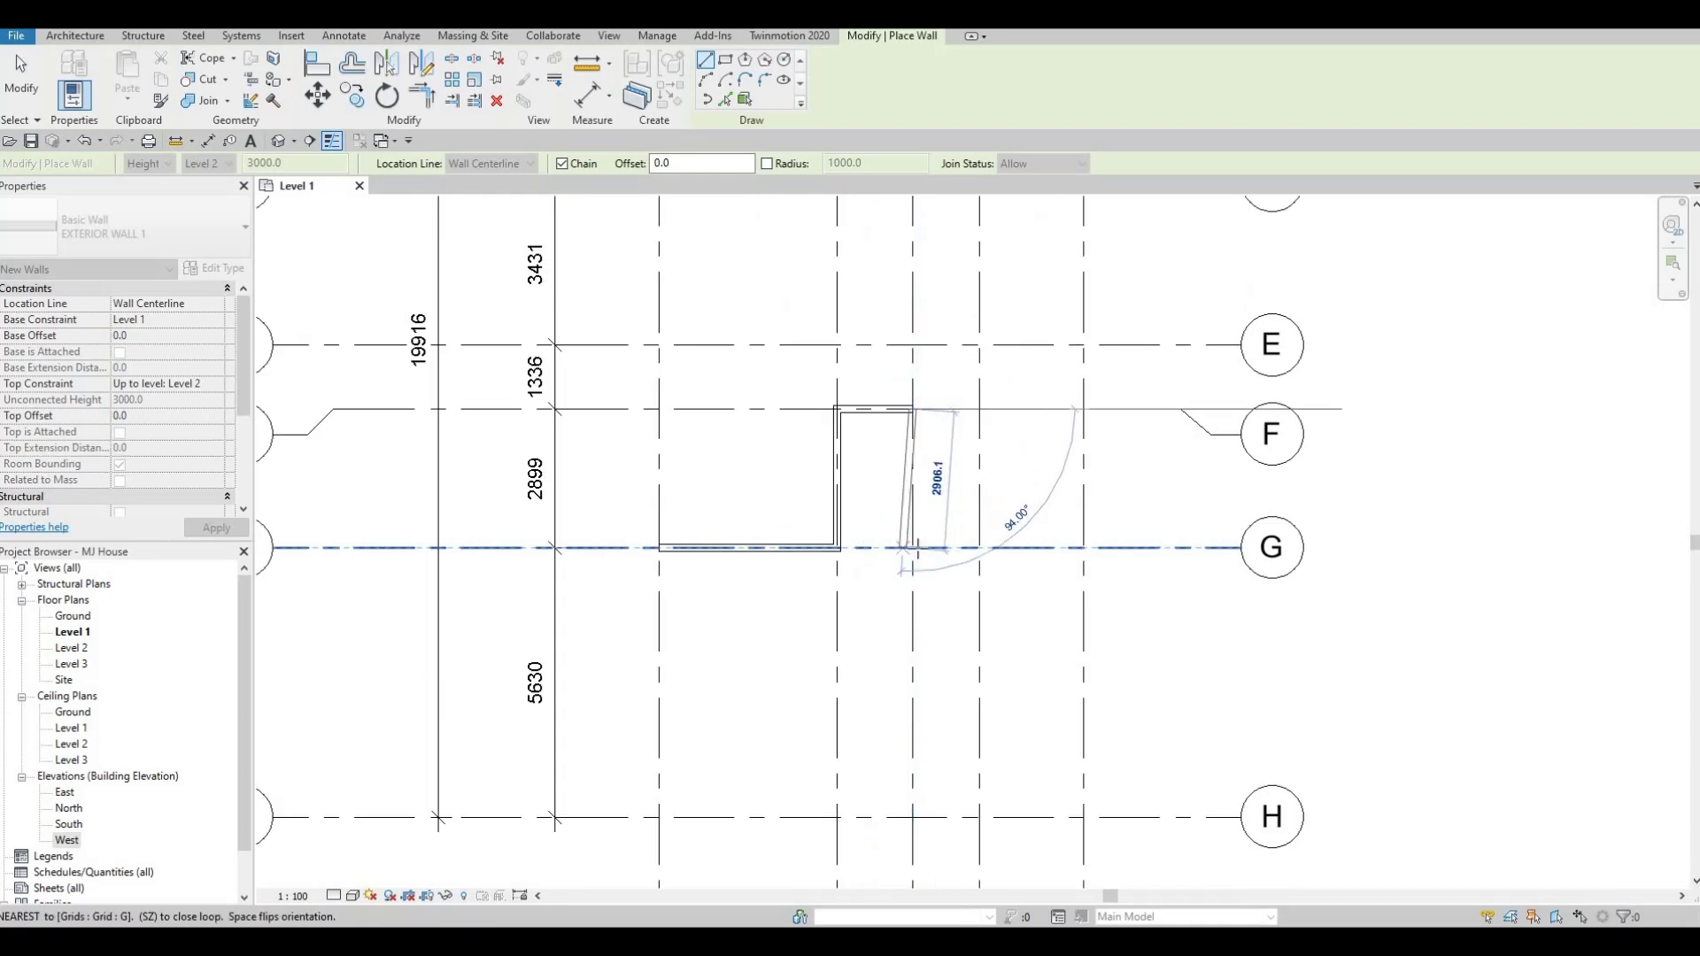
left_click(913, 547)
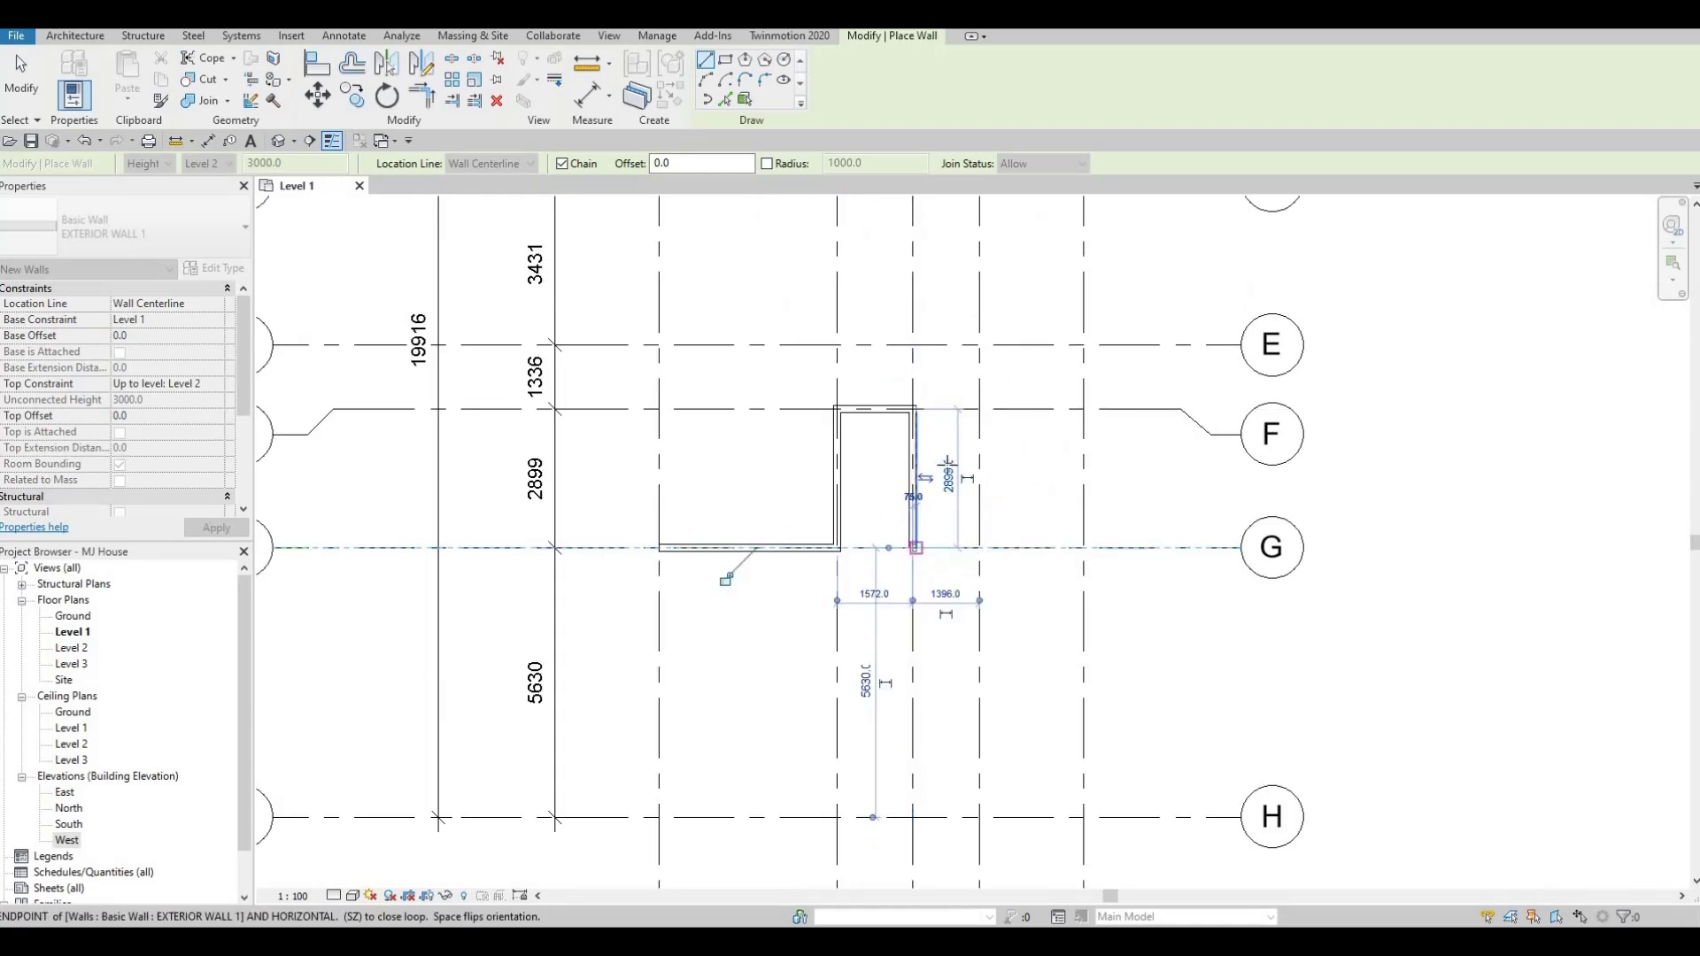
Step: Continue the exterior wall chain along grid G from grid 3 to grid 5
scroll(947, 450, "down", 3)
scroll(917, 562, "down", 1)
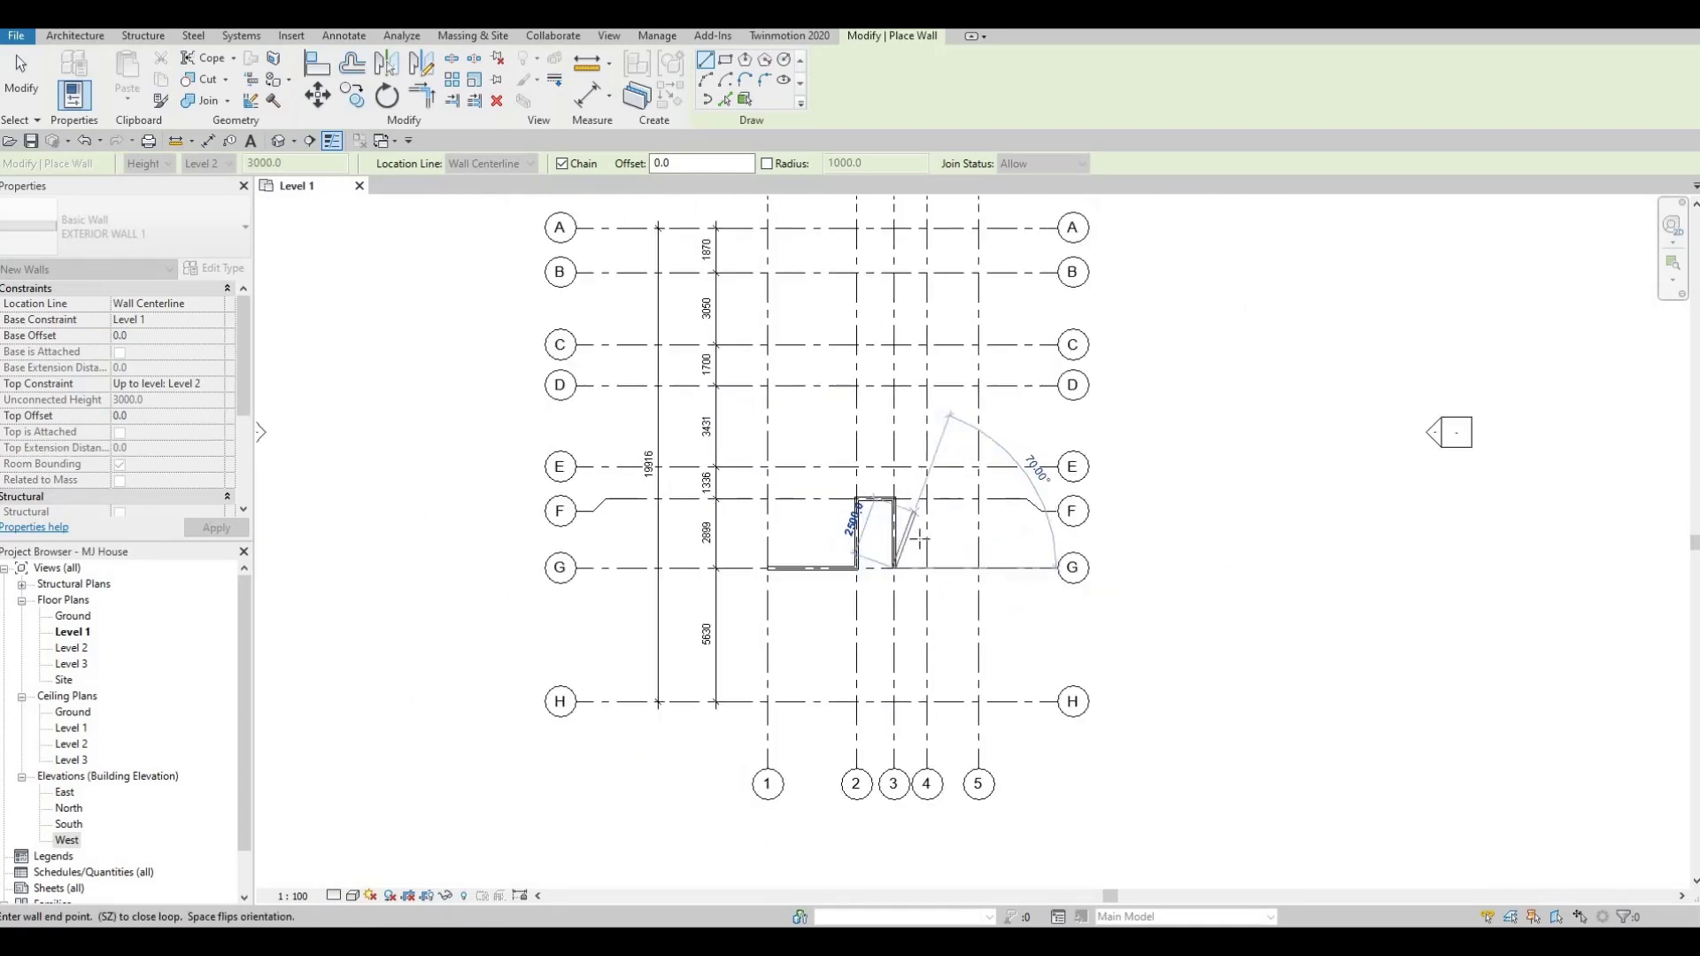
scroll(921, 558, "up", 2)
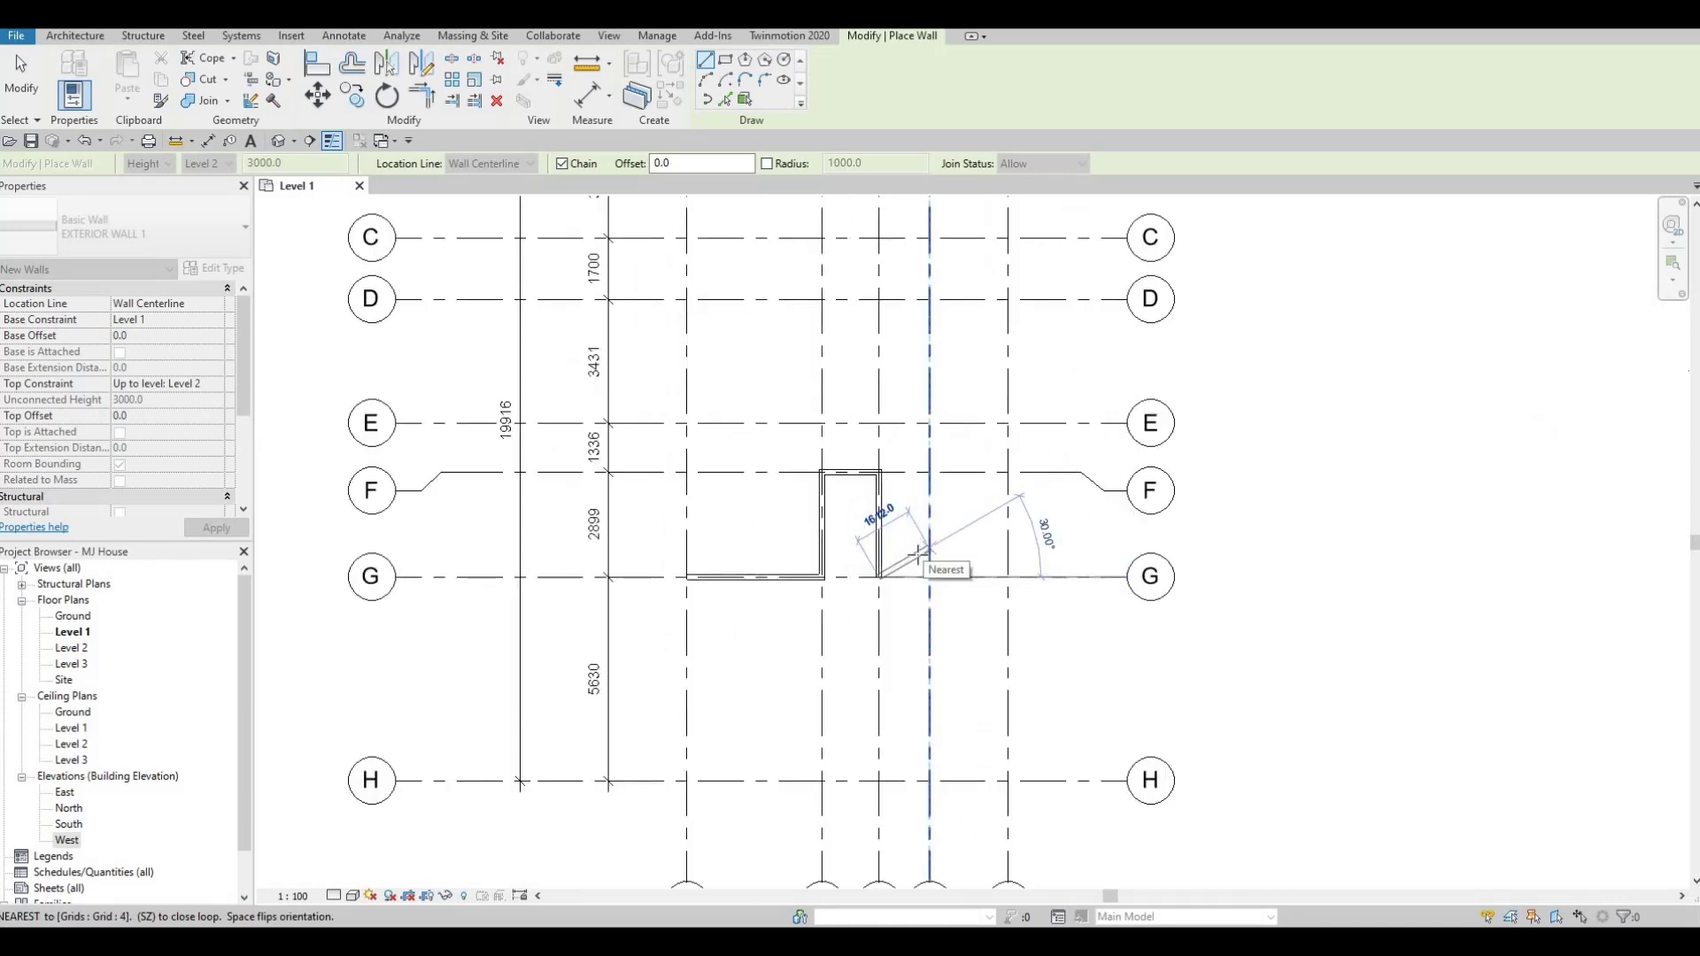
left_click(1007, 576)
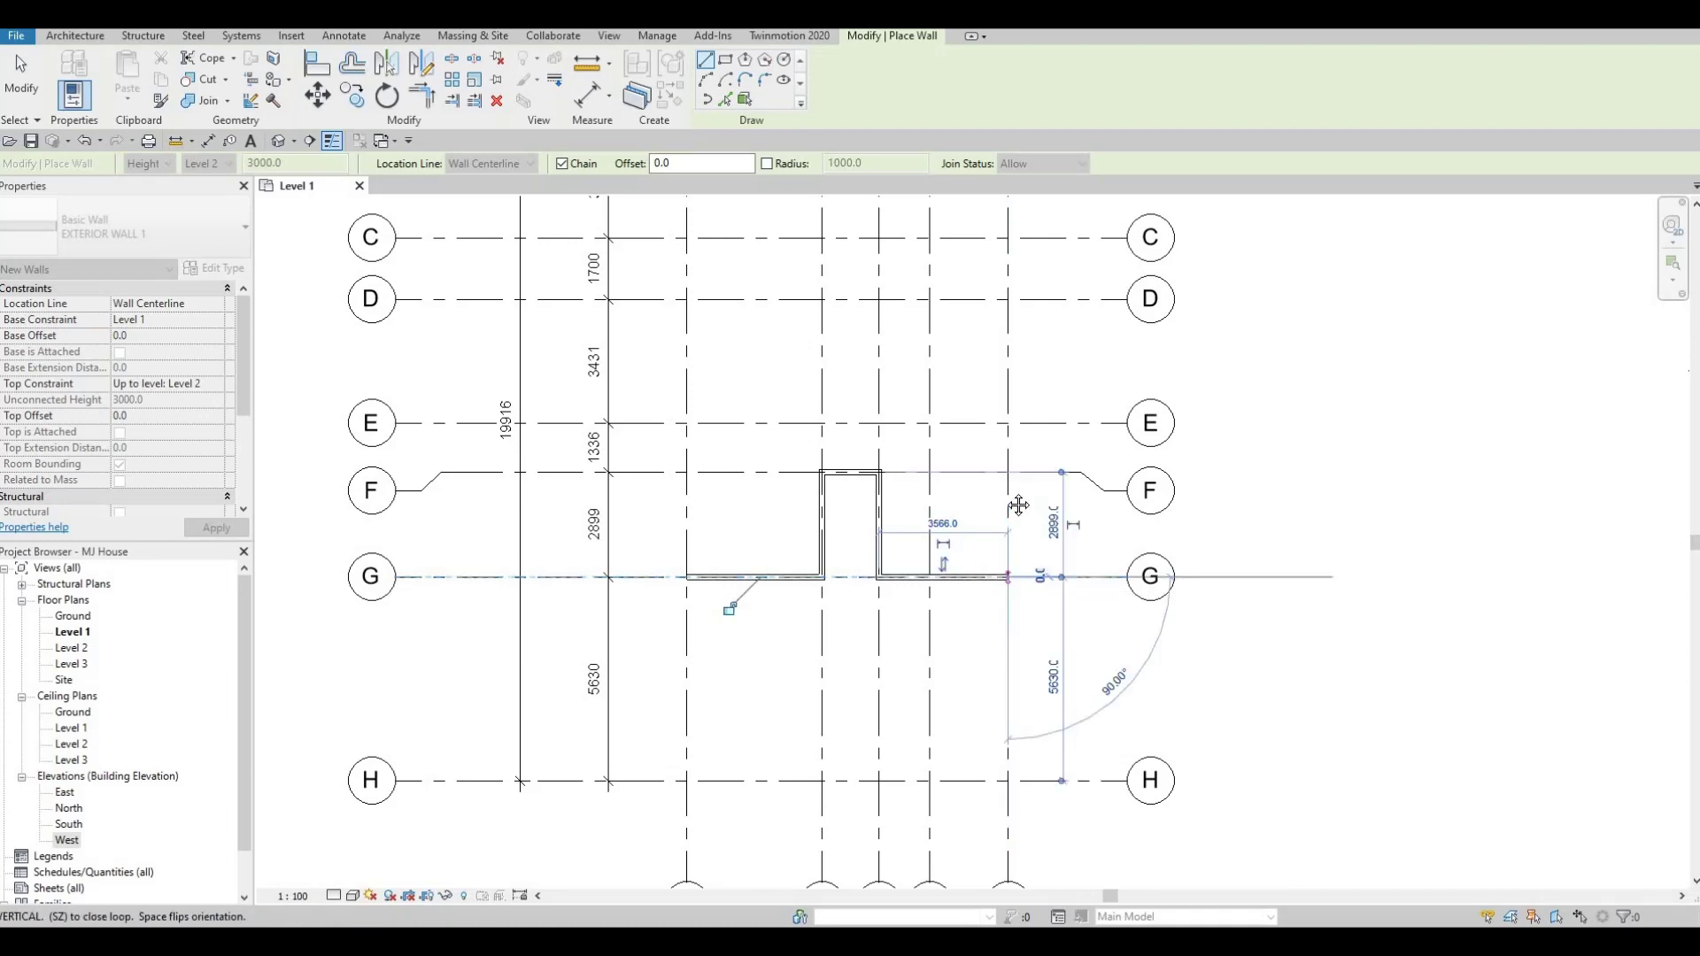
Step: Continue the exterior wall chain along grid 5 from G to C, and along grid C to grid 3
middle_click_drag(943, 563, 941, 476)
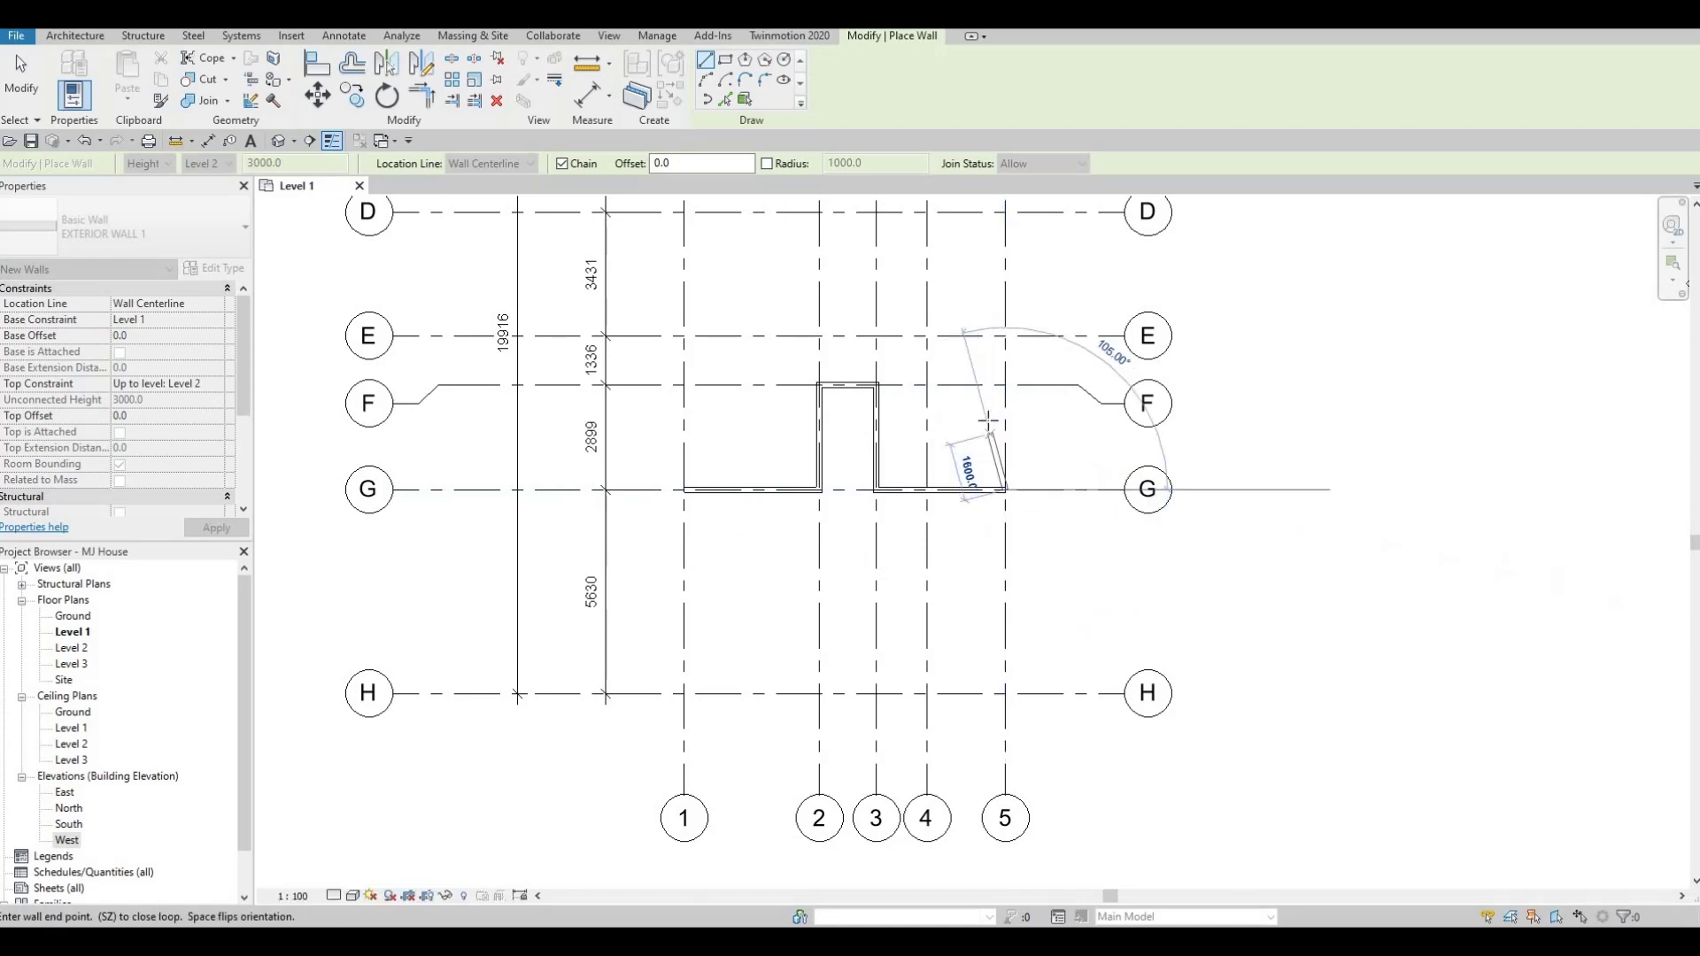
middle_click_drag(979, 564, 979, 615)
scroll(977, 566, "down", 2)
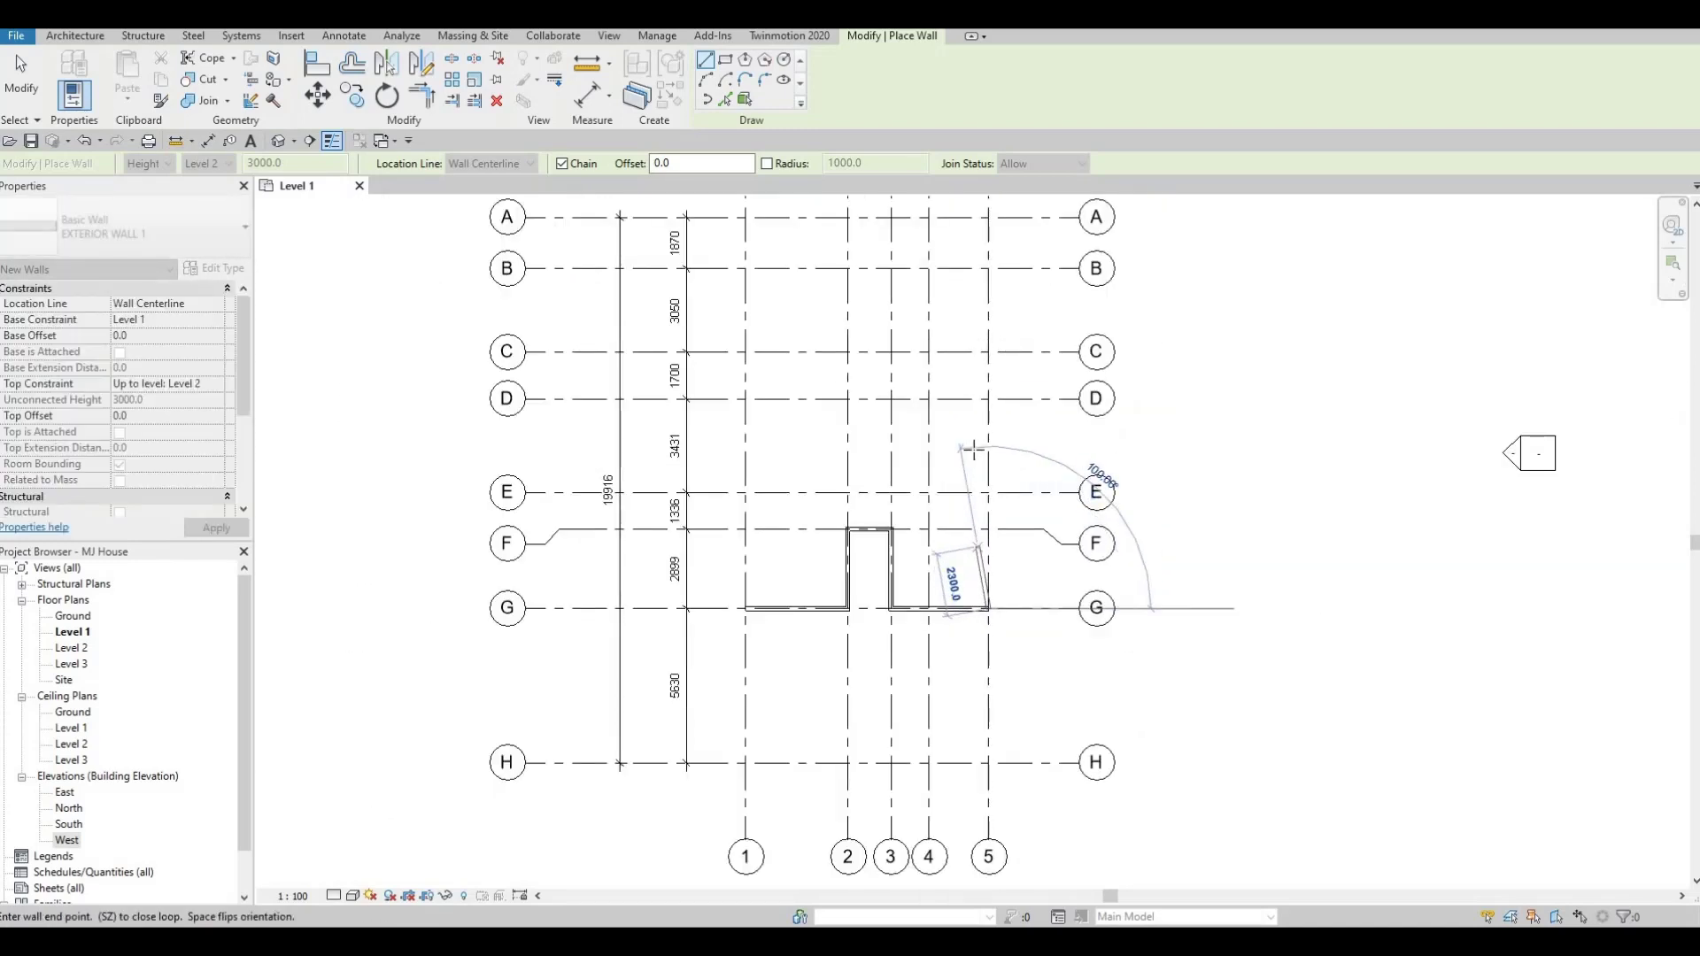
middle_click_drag(998, 409, 996, 450)
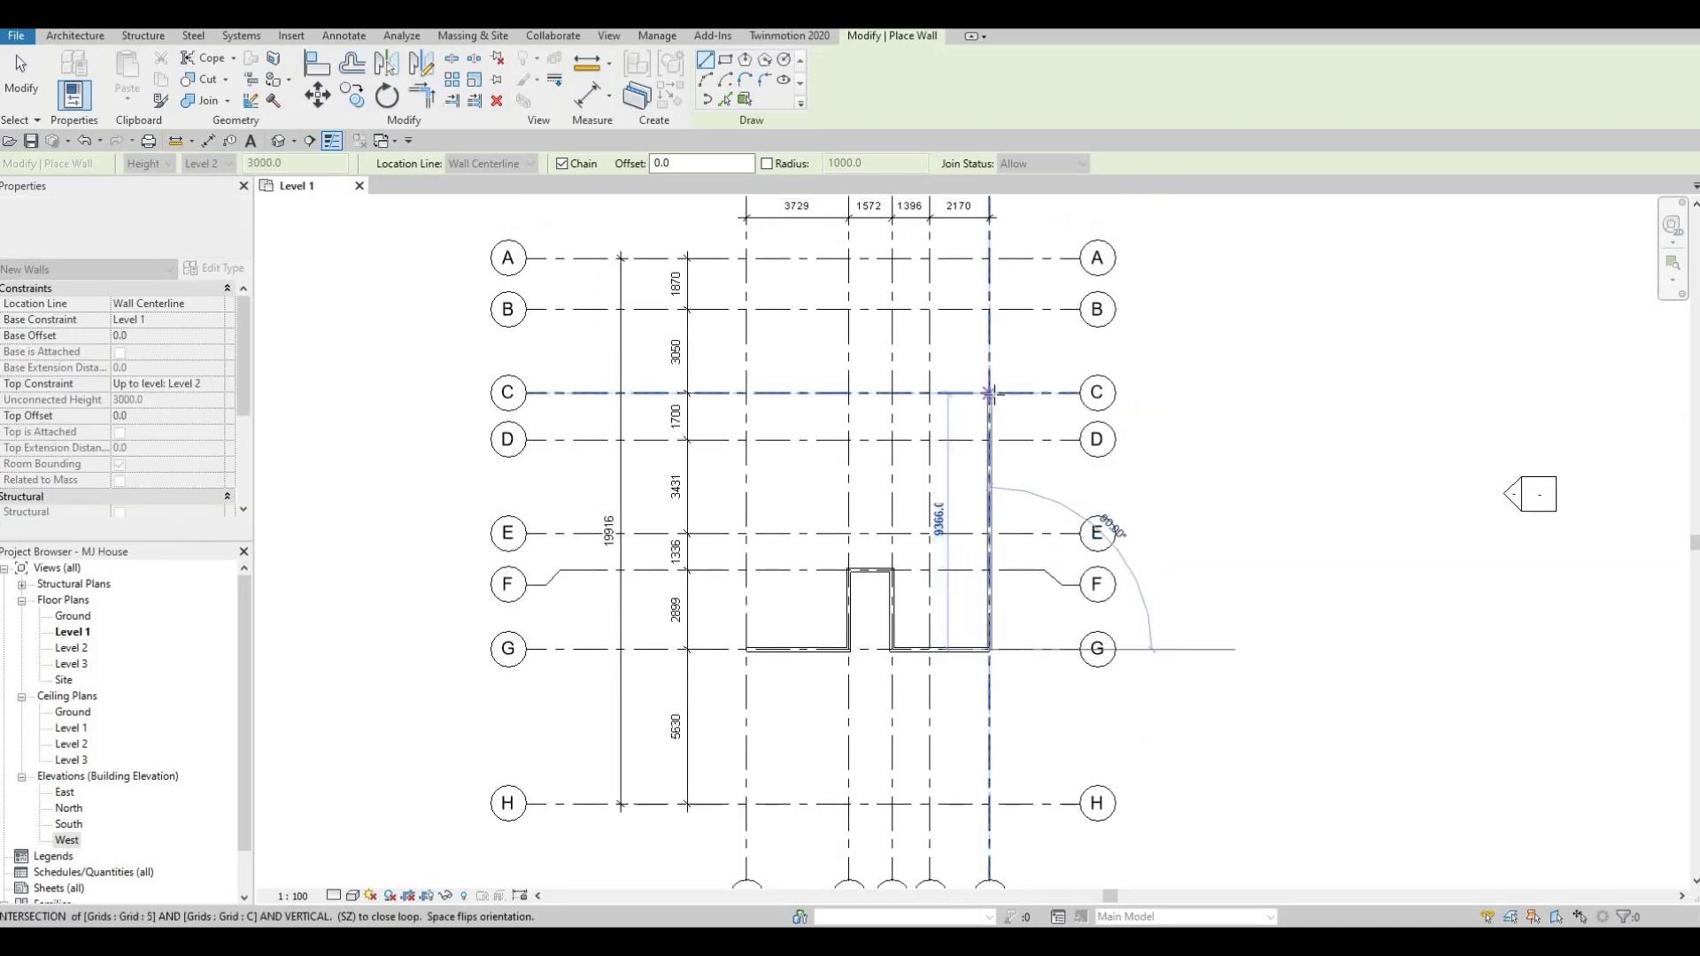
left_click(989, 392)
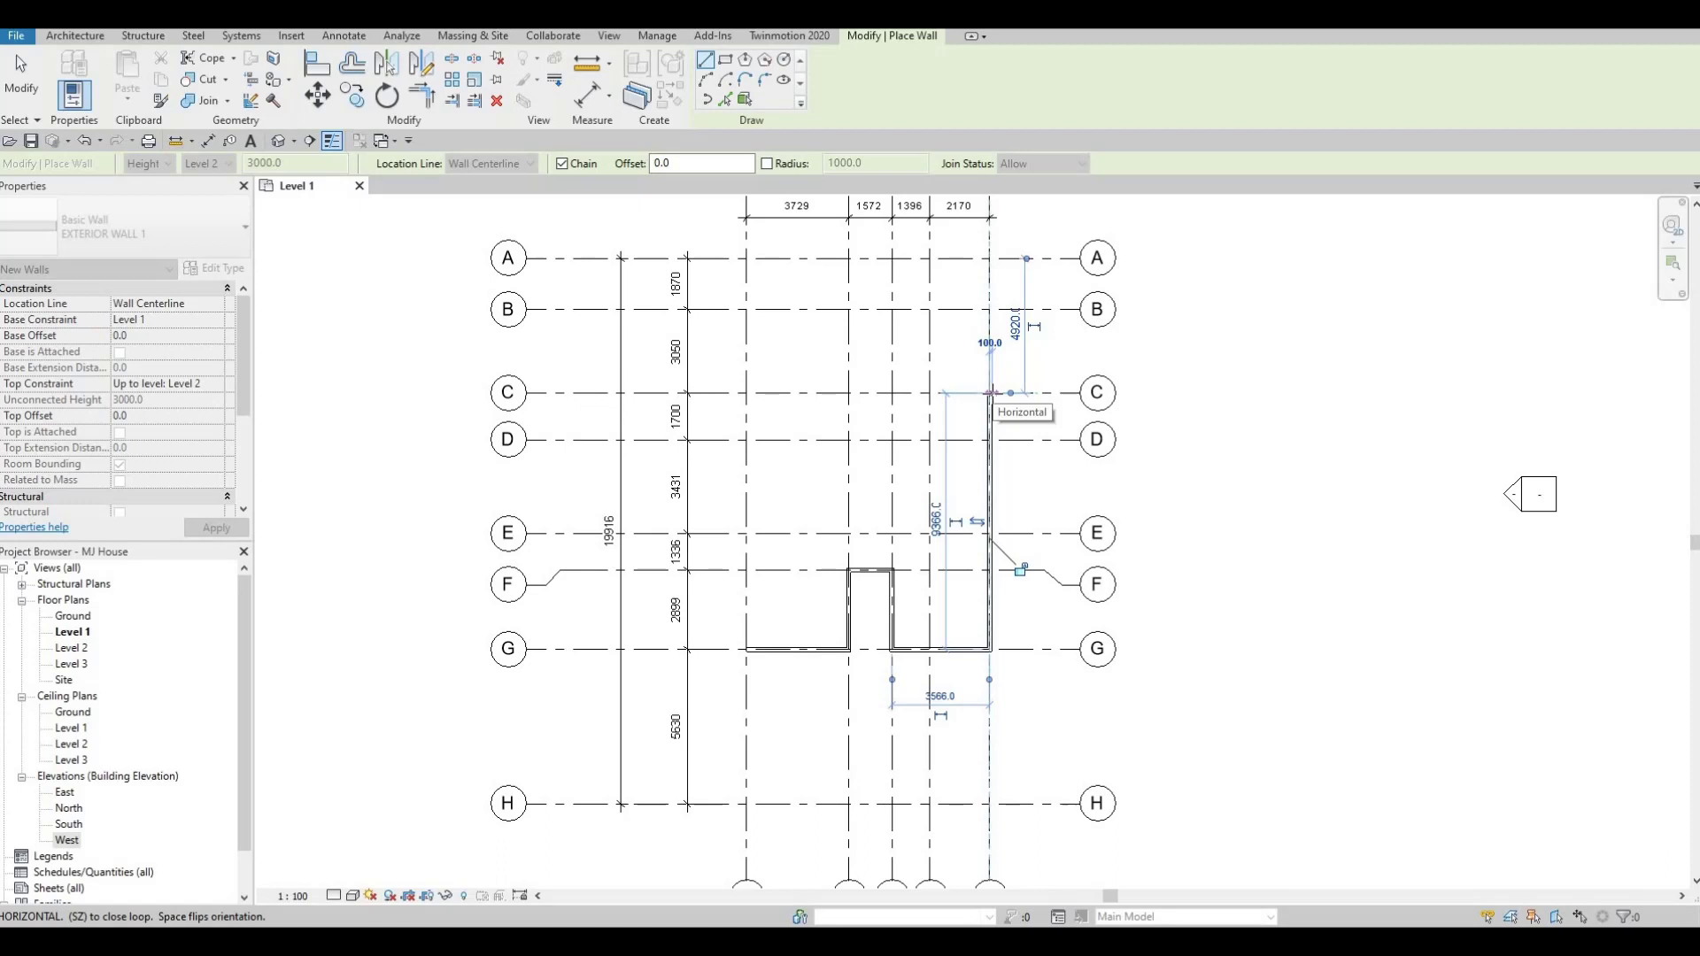
left_click(893, 393)
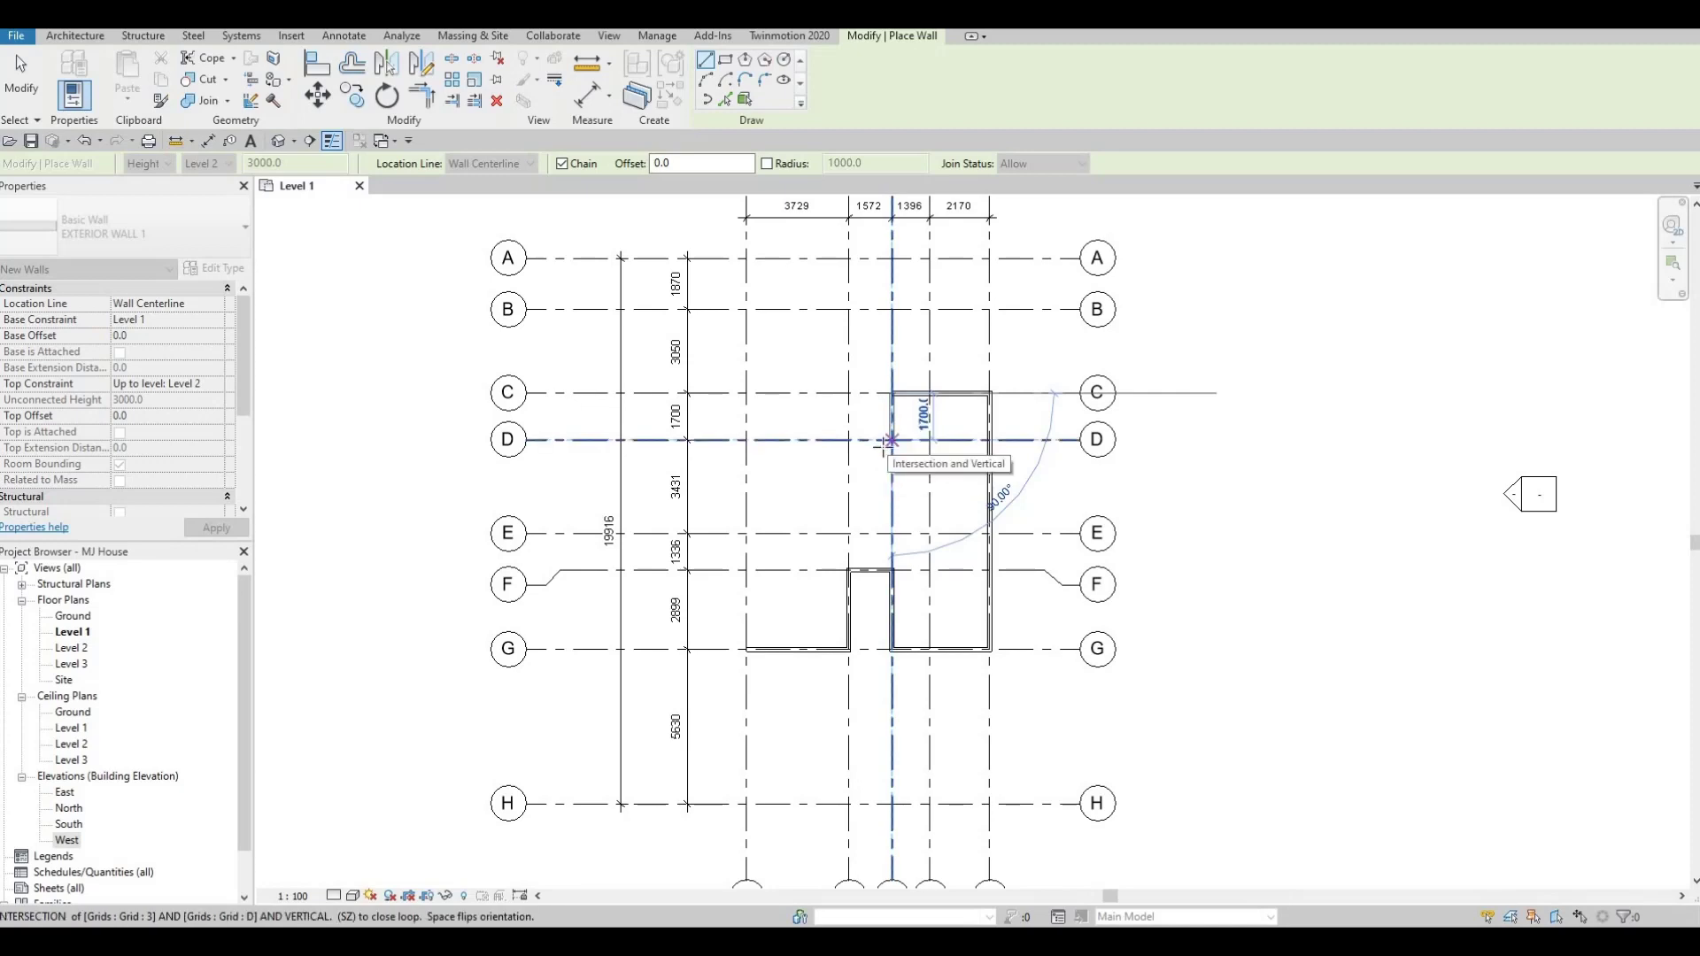
Step: Draw a 4000 mm wall segment along grid 3 from grid C towards grid E
key("F1")
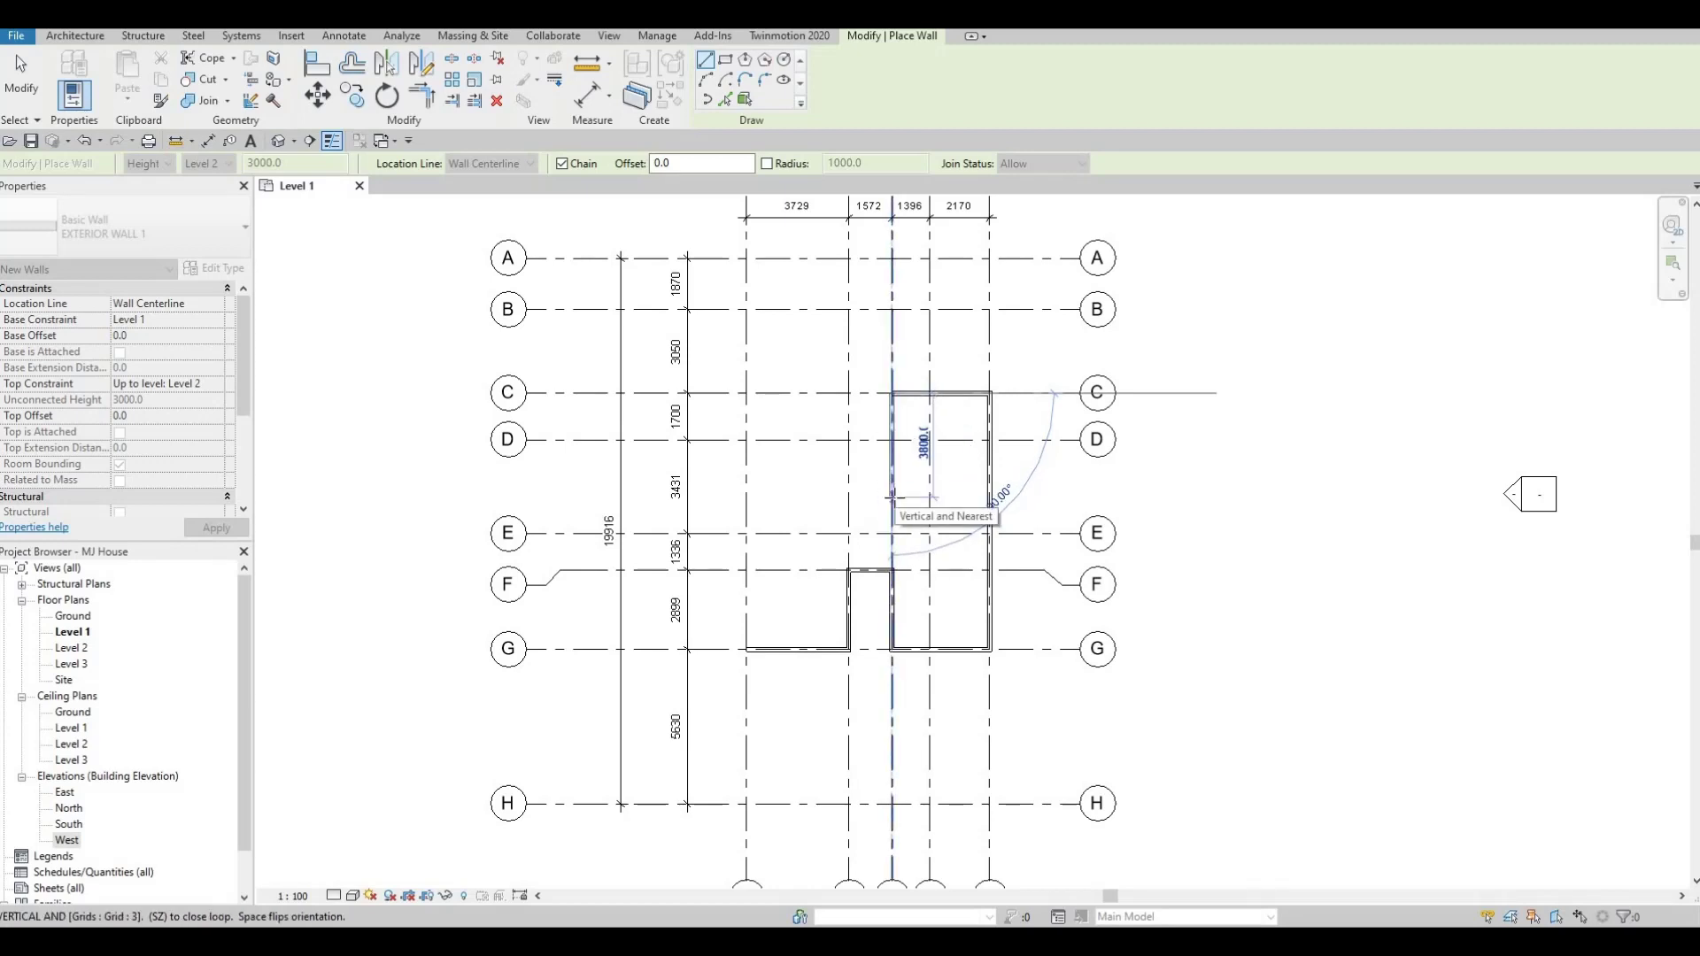
type("4")
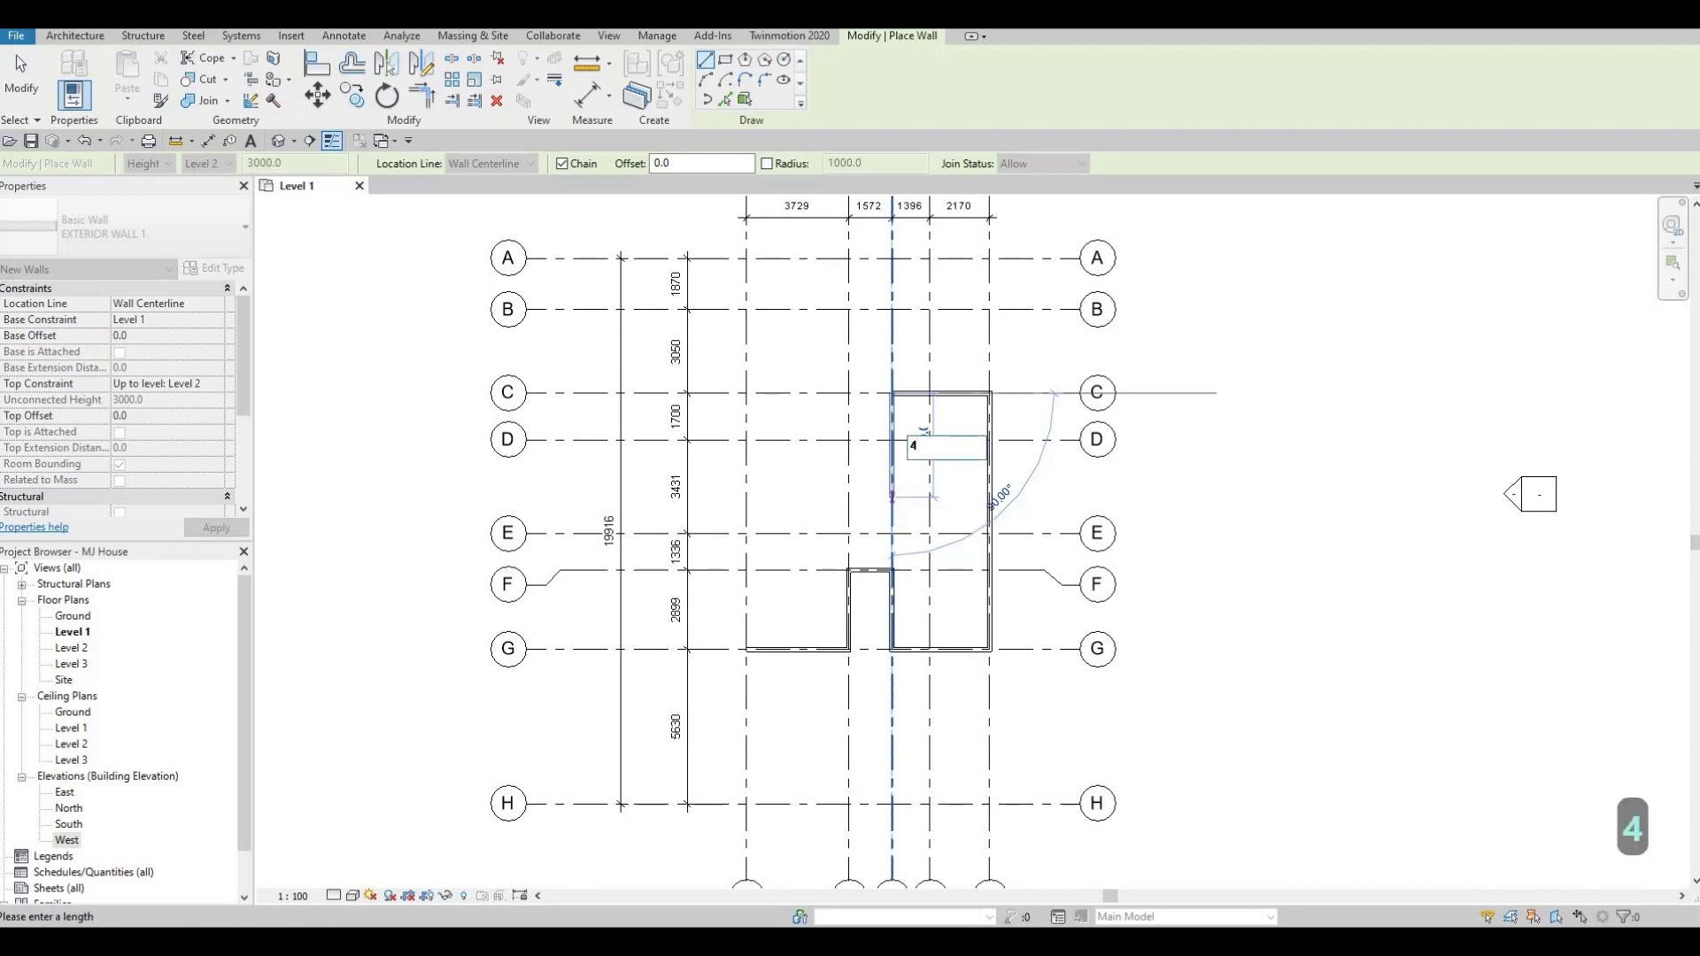
type("000")
key("Return")
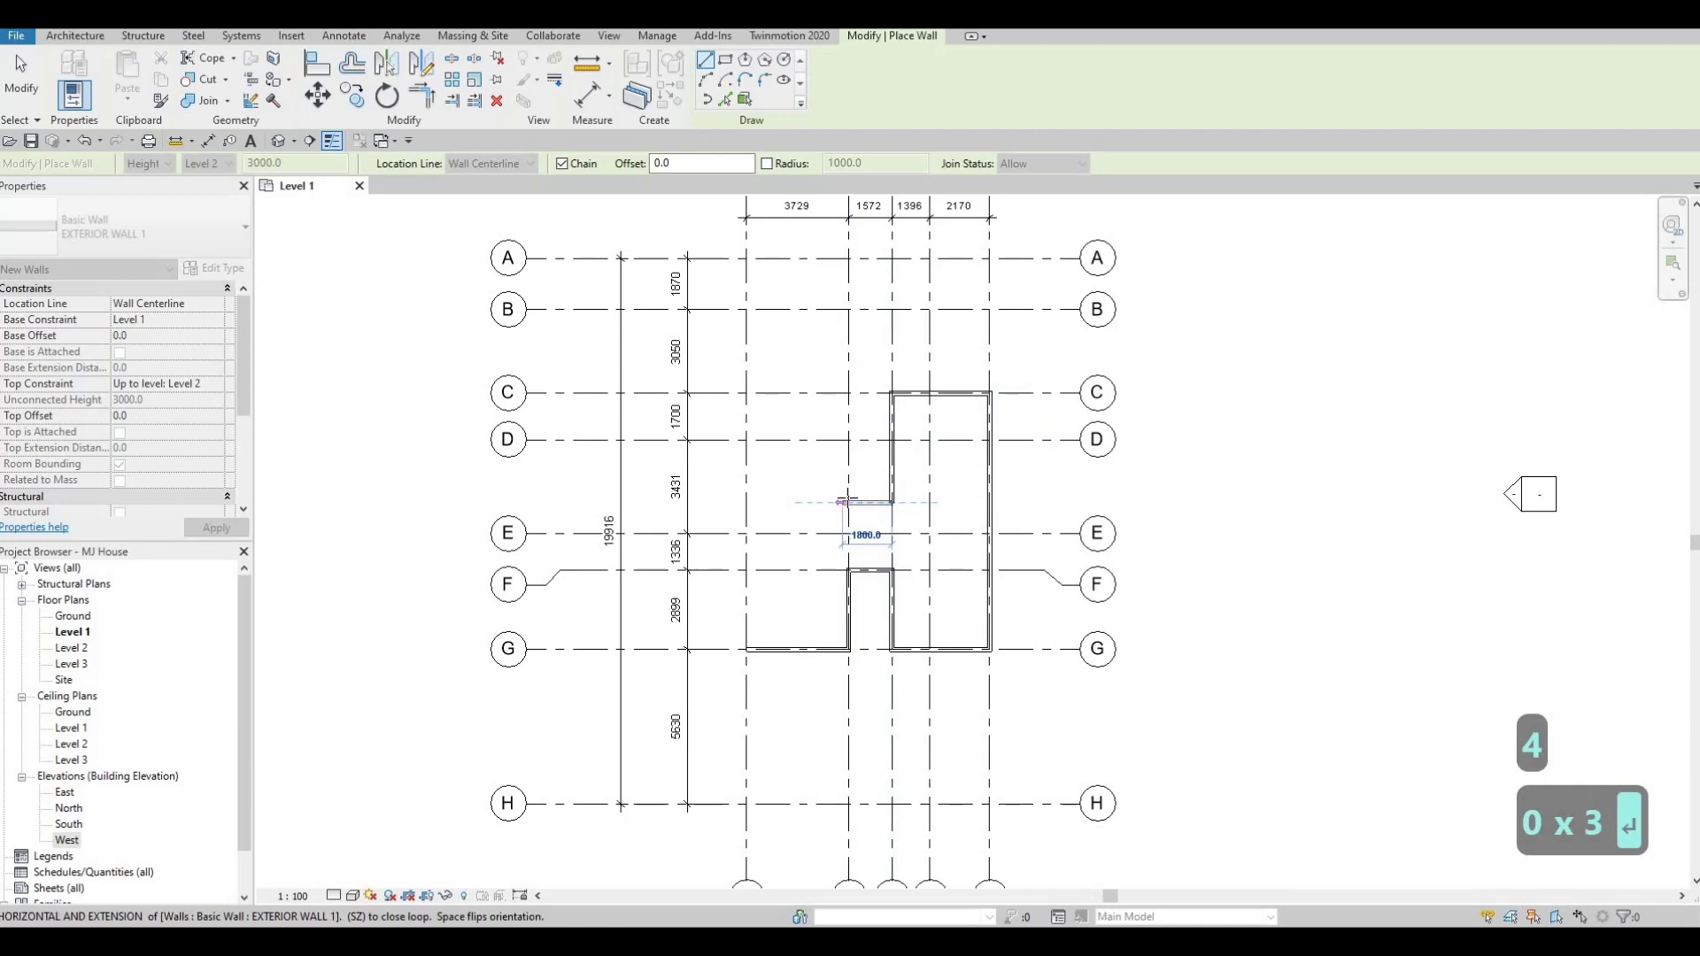
Step: Continue the wall horizontally from grid 3 to grid 2, and along grid 2 up to grid D
scroll(847, 502, "down", 1)
middle_click_drag(848, 502, 827, 607)
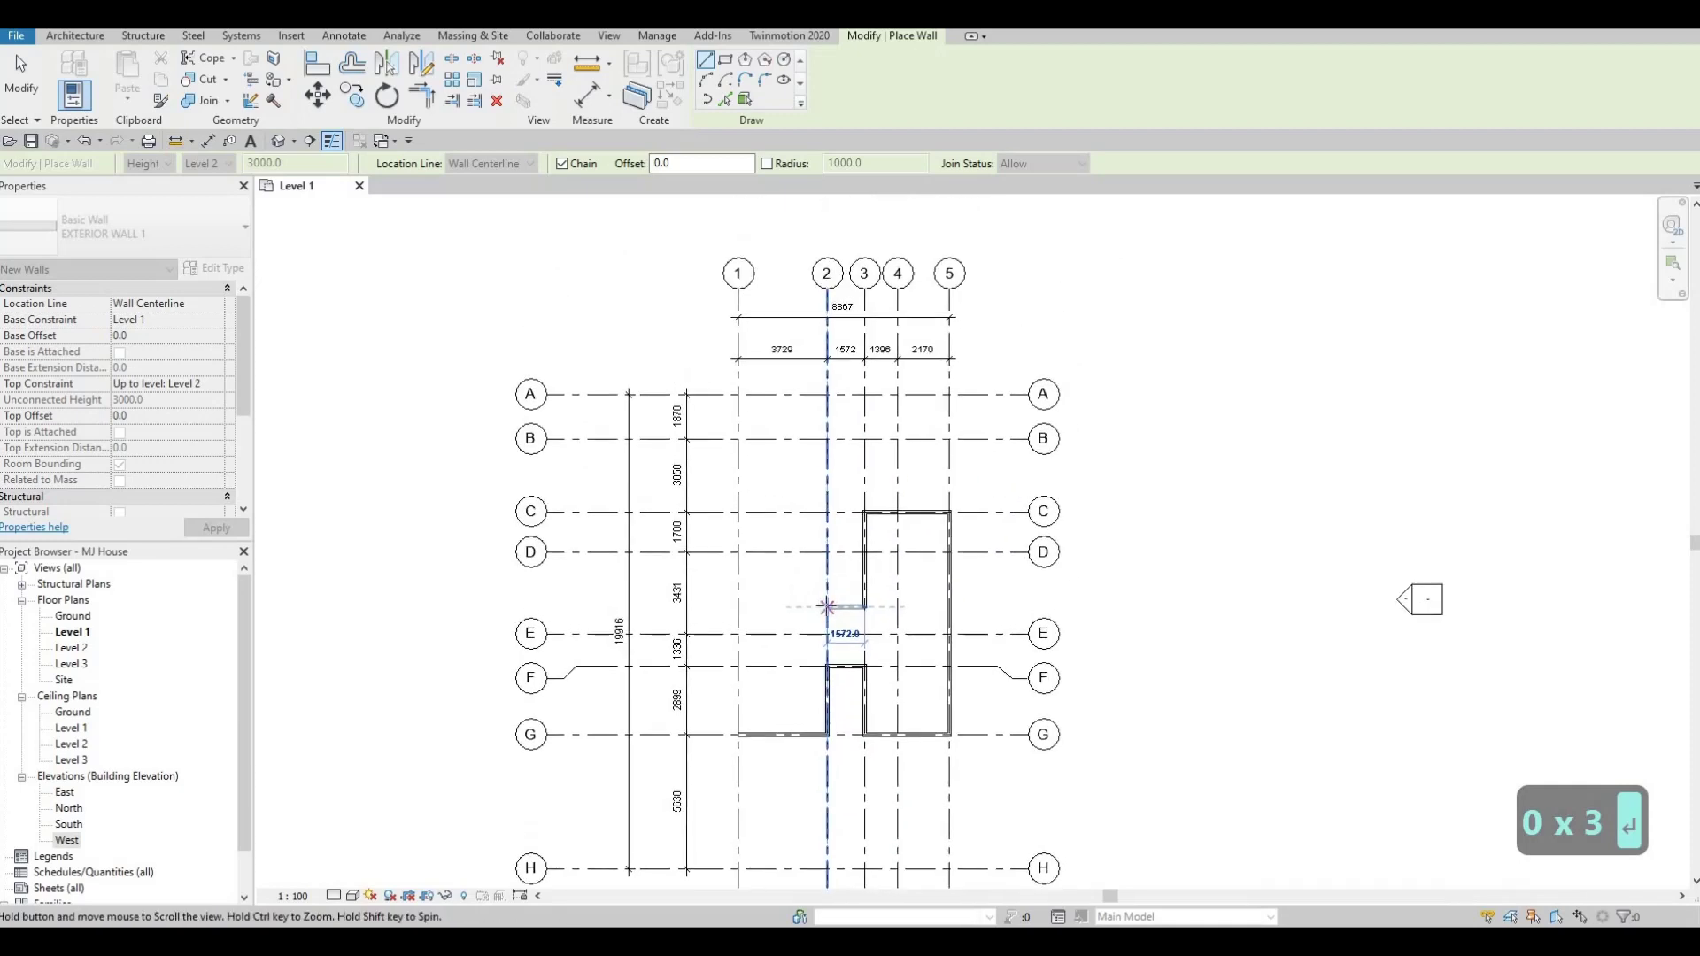
scroll(827, 607, "up", 1)
left_click(827, 607)
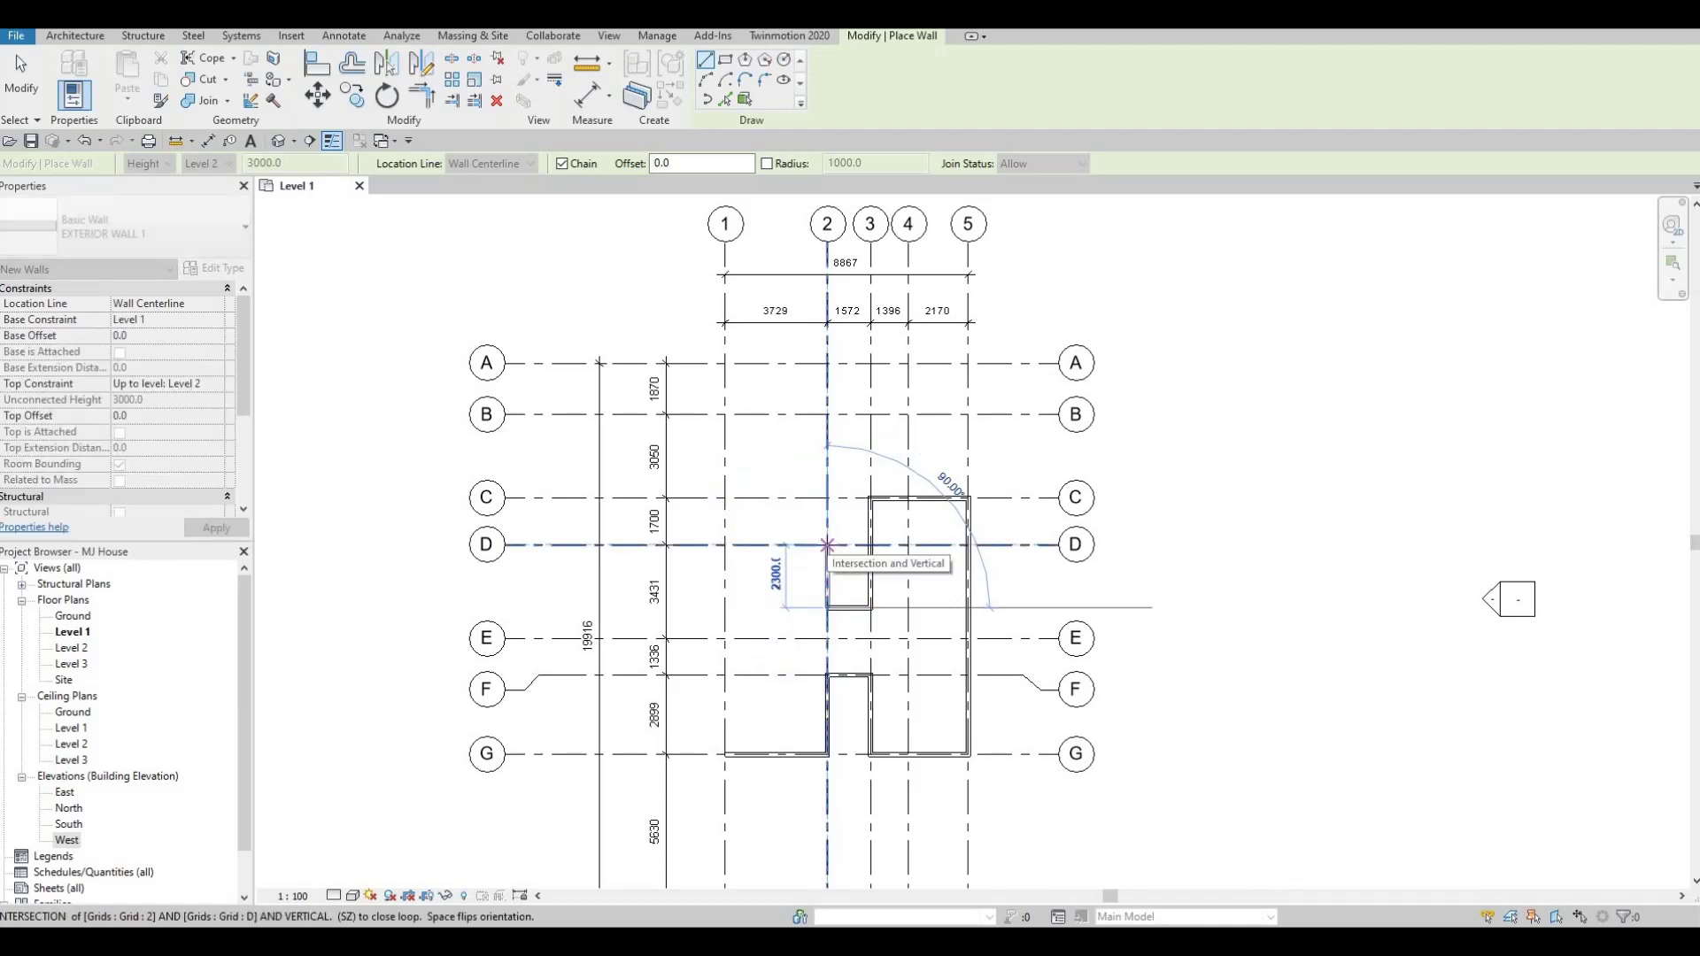
left_click(827, 545)
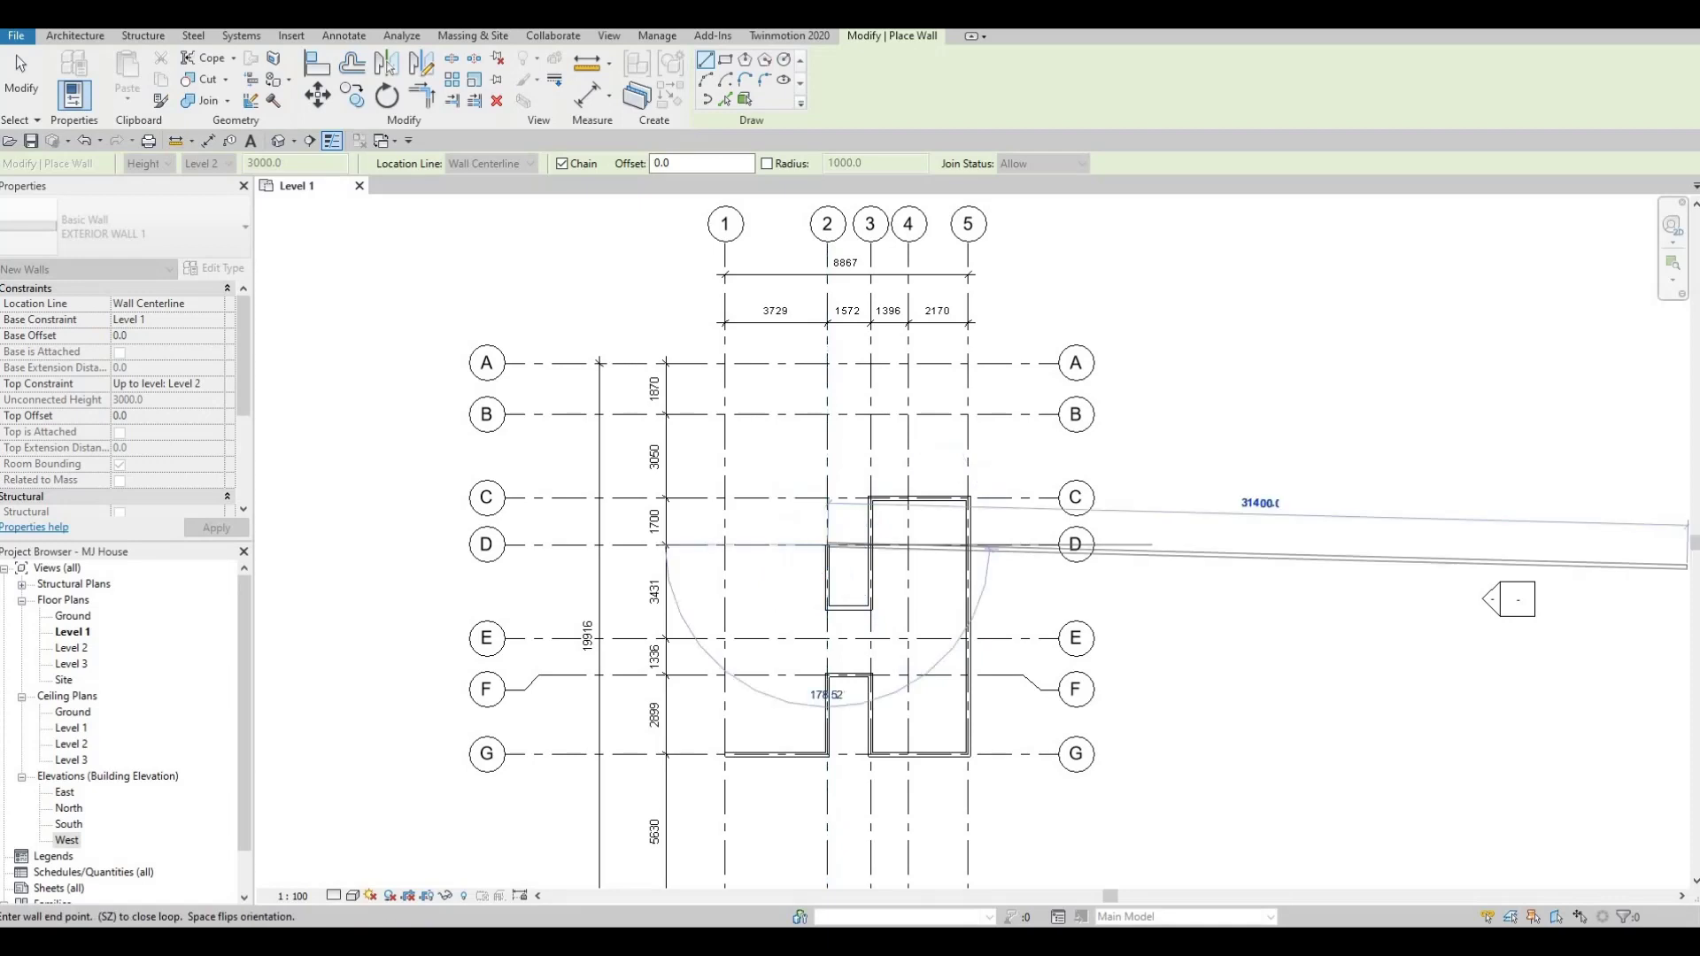
Step: Close the exterior wall loop along grid D to grid 1 and along grid 1 to G, and end wall placement
left_click(723, 543)
scroll(722, 544, "down", 1)
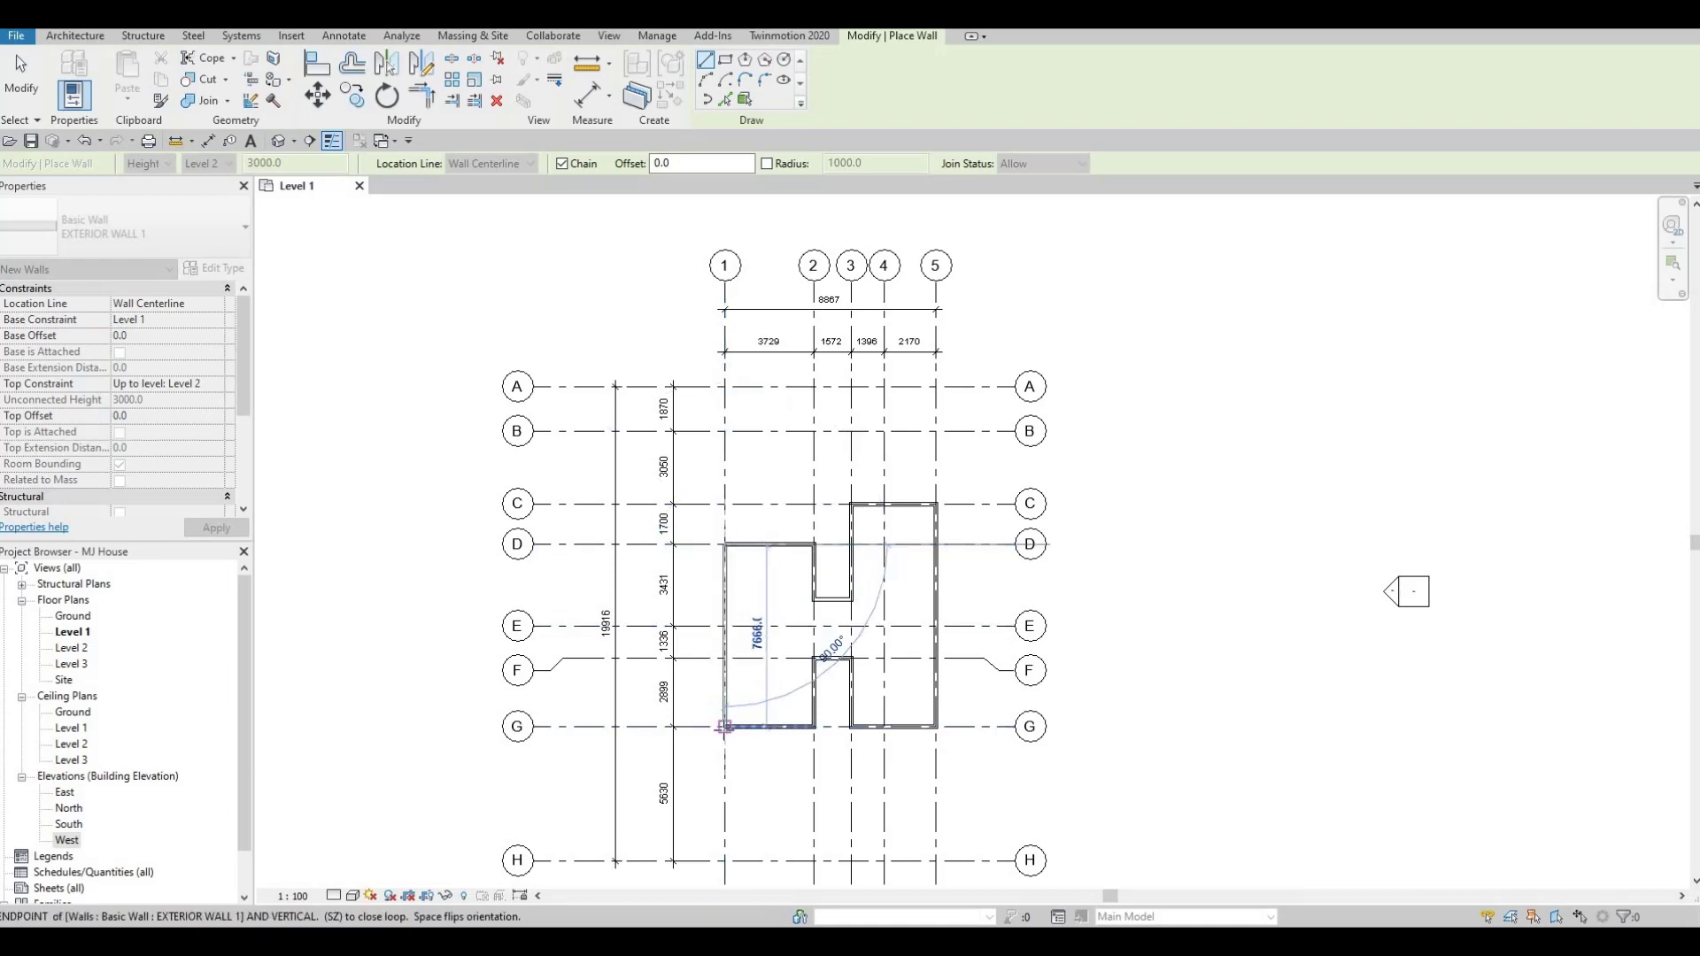
left_click(724, 726)
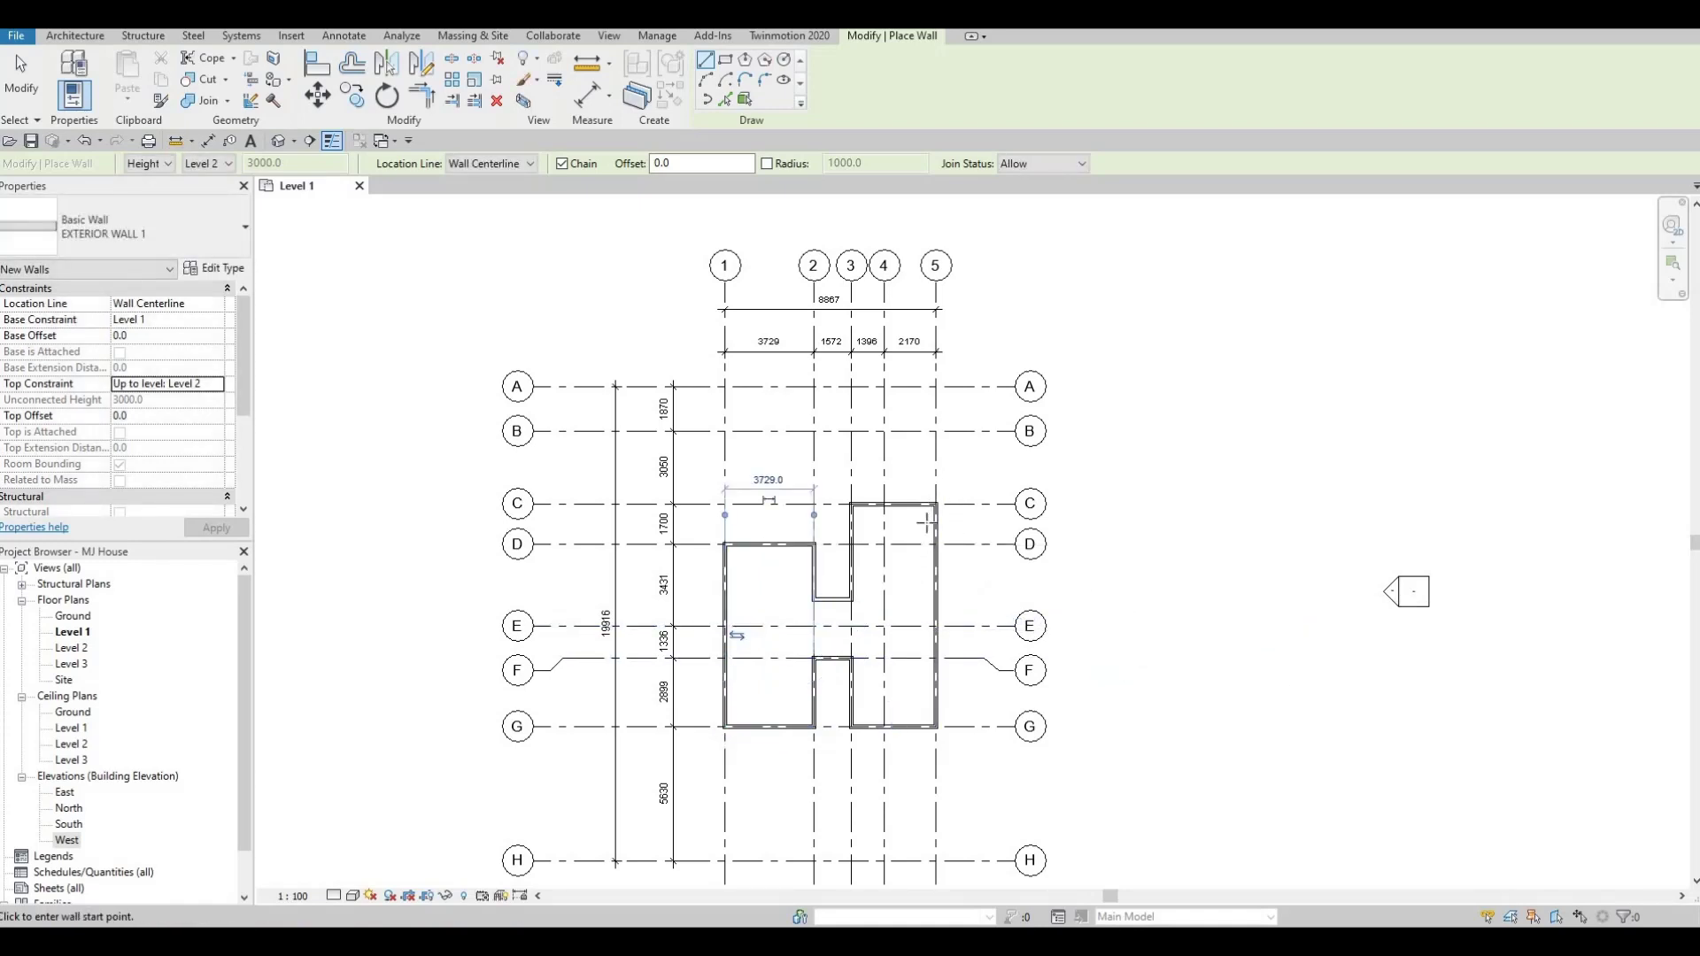
middle_click_drag(908, 589, 934, 522)
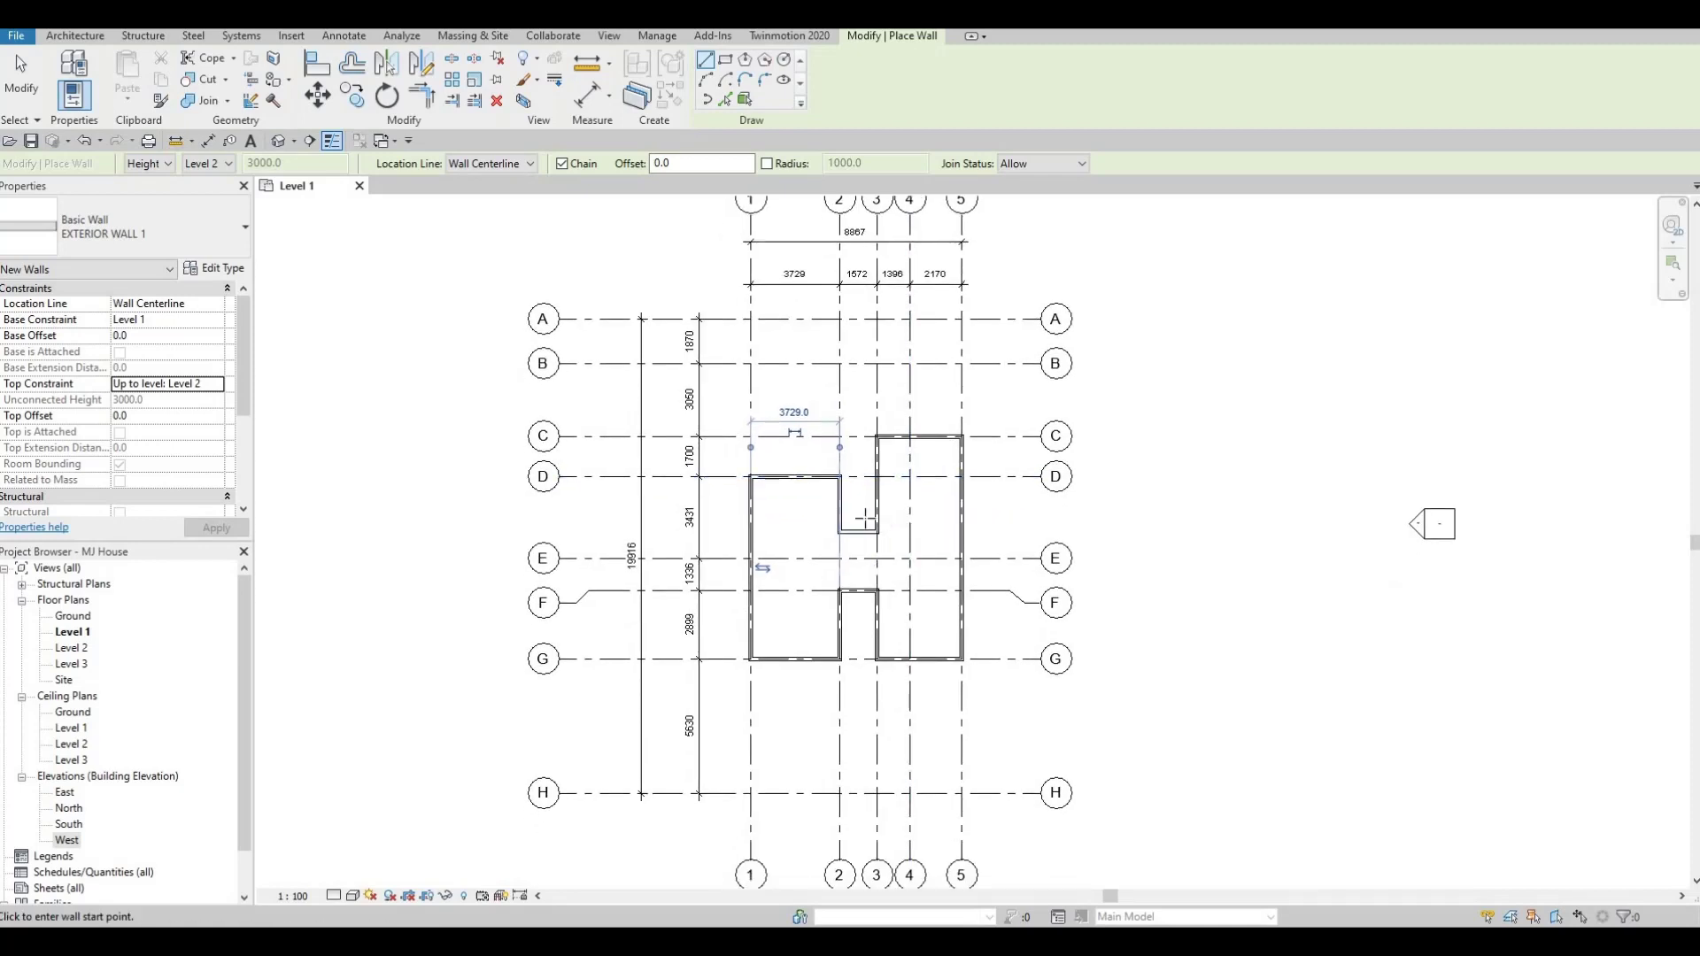
middle_click_drag(885, 518, 805, 581)
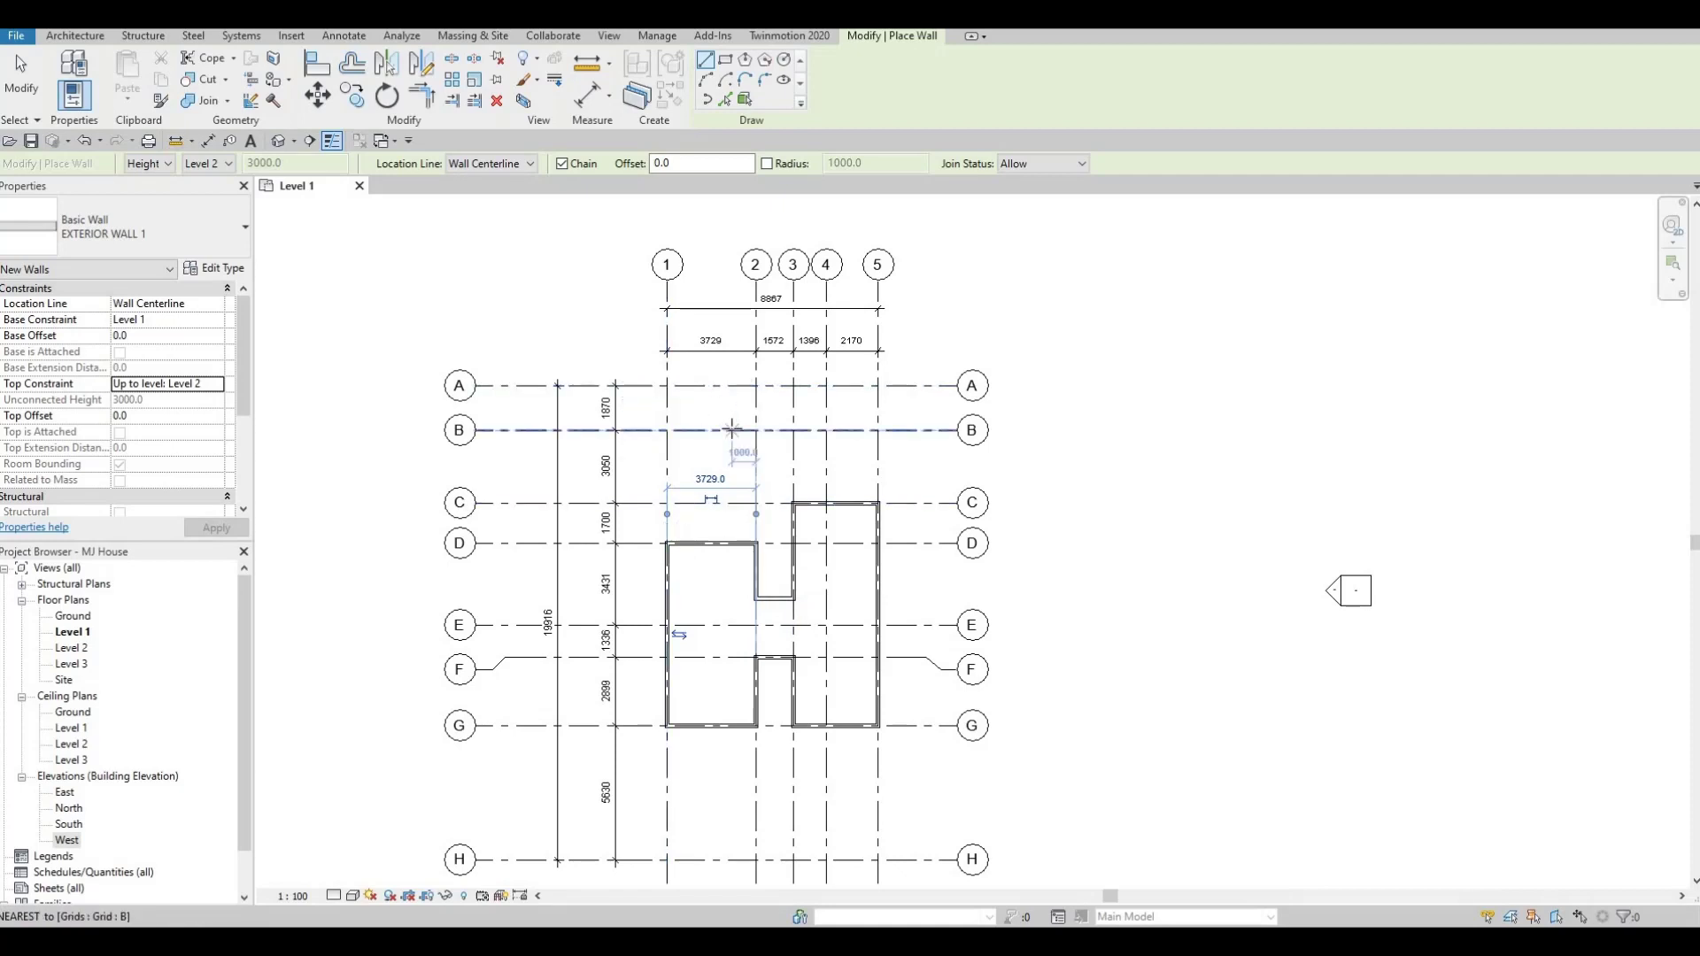
middle_click_drag(768, 479, 773, 460)
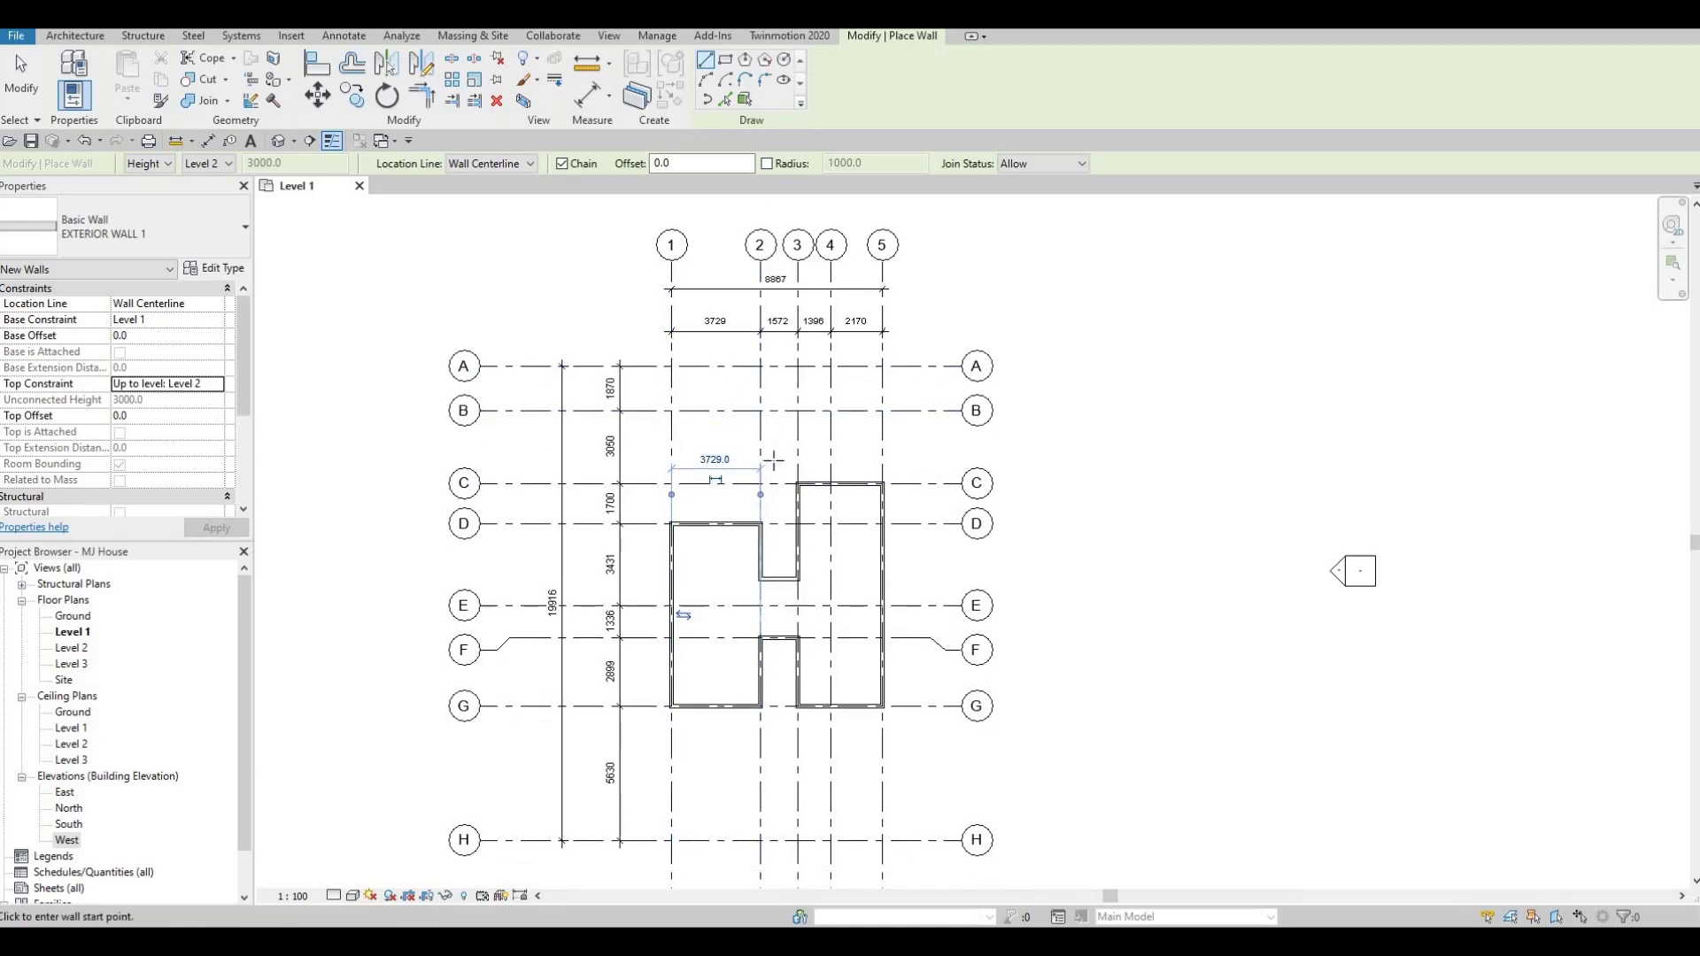
scroll(768, 462, "down", 1)
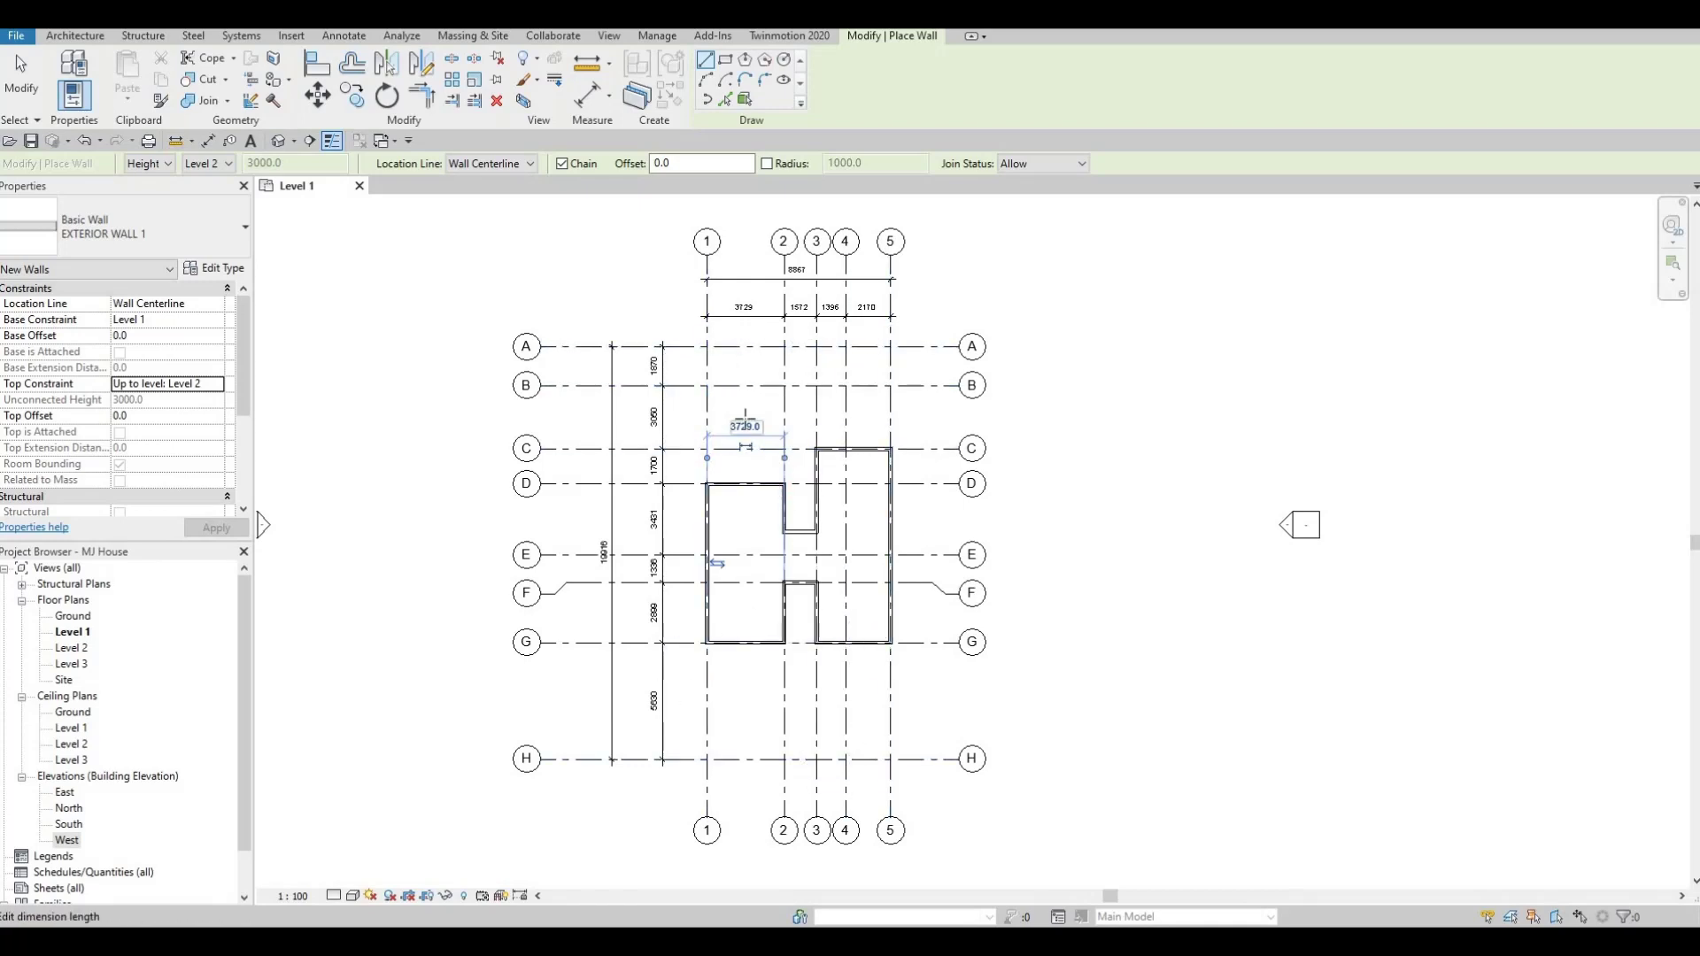
key("Escape")
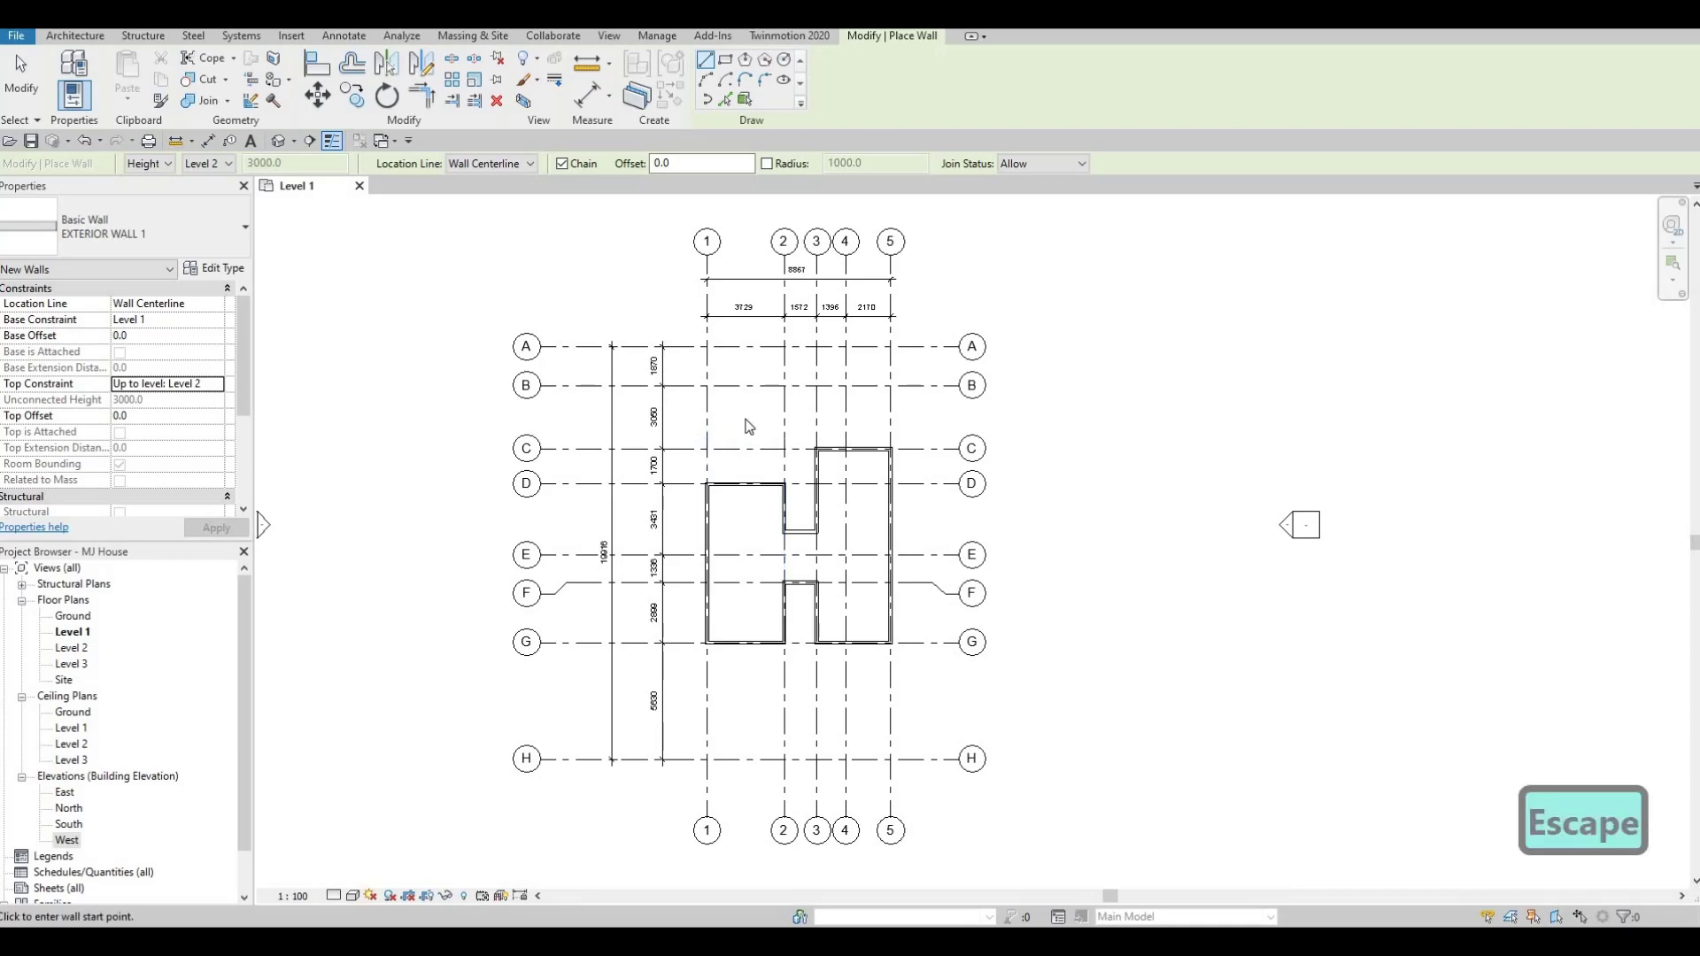
key("Escape")
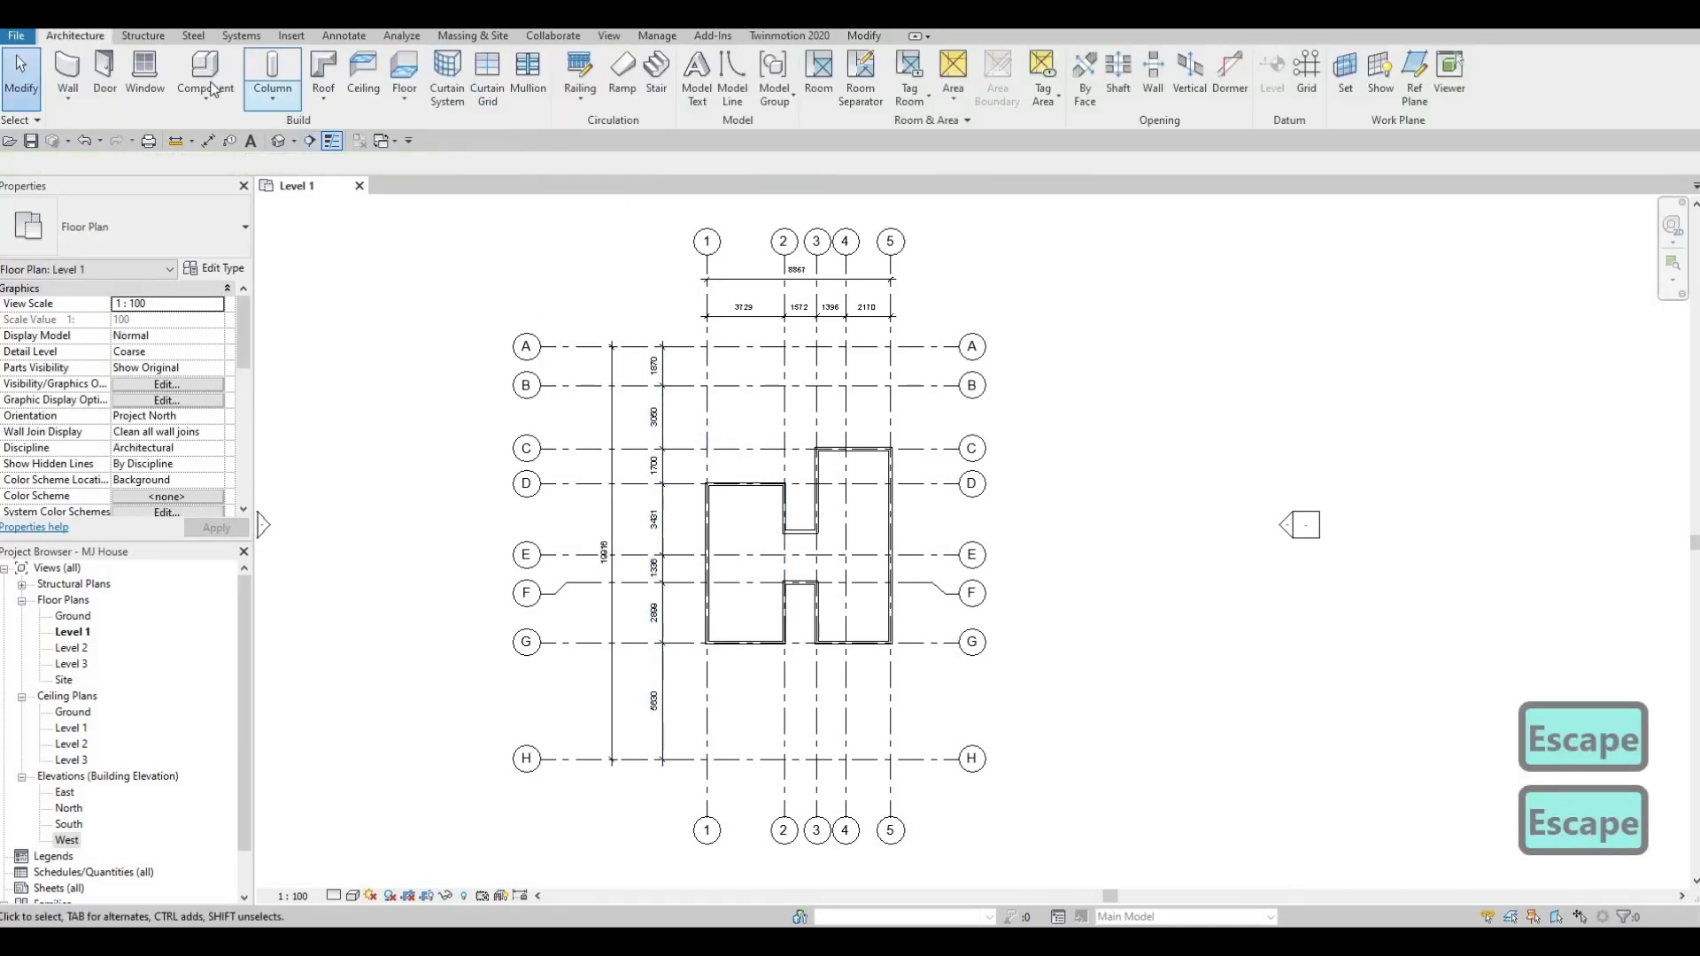
Step: Start a new wall and duplicate the EXTERIOR WALL 1 type as EXTERIOR WALL 2
left_click(67, 70)
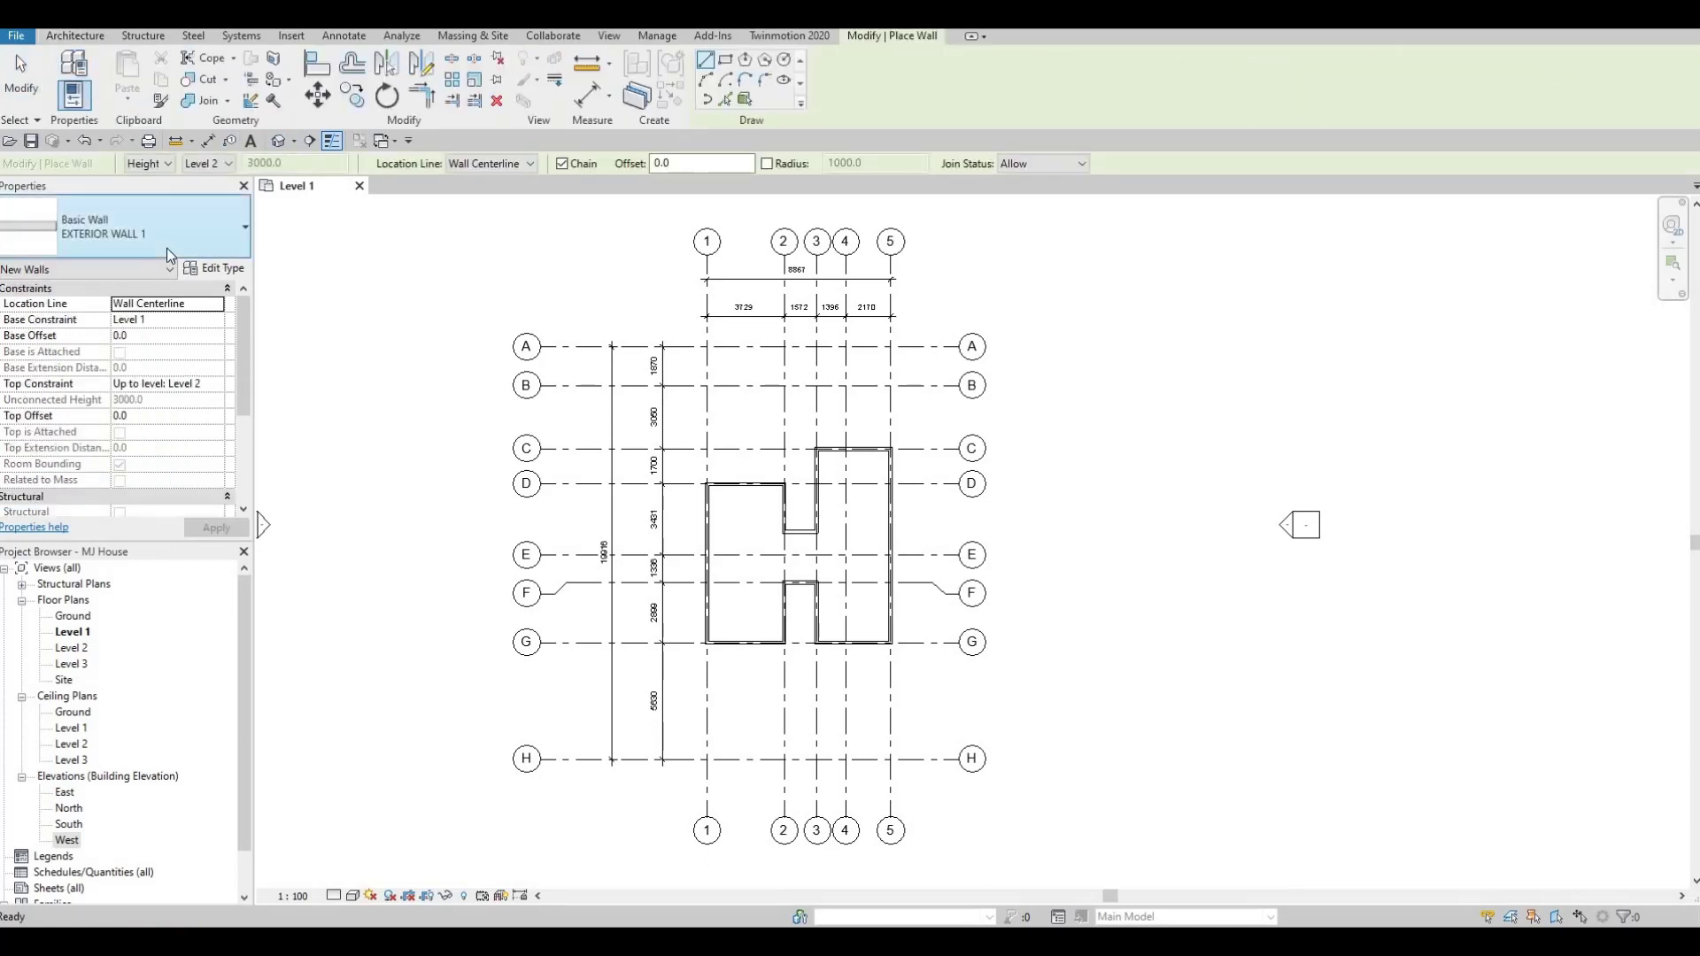
left_click(224, 268)
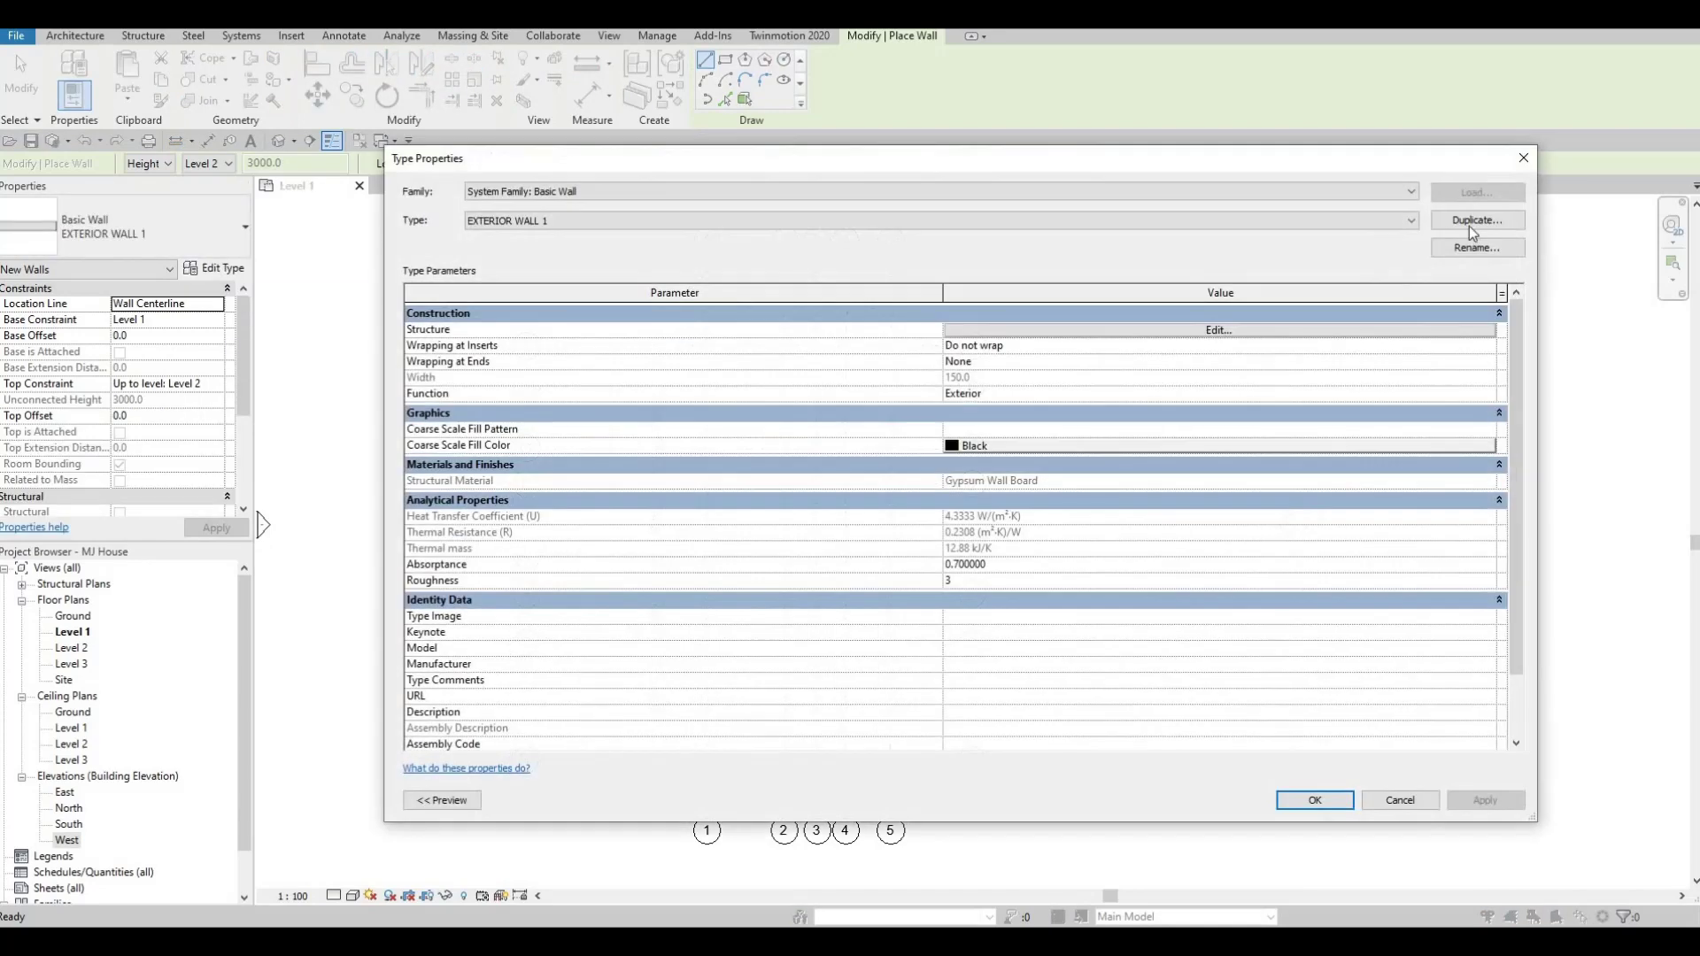
left_click(1470, 222)
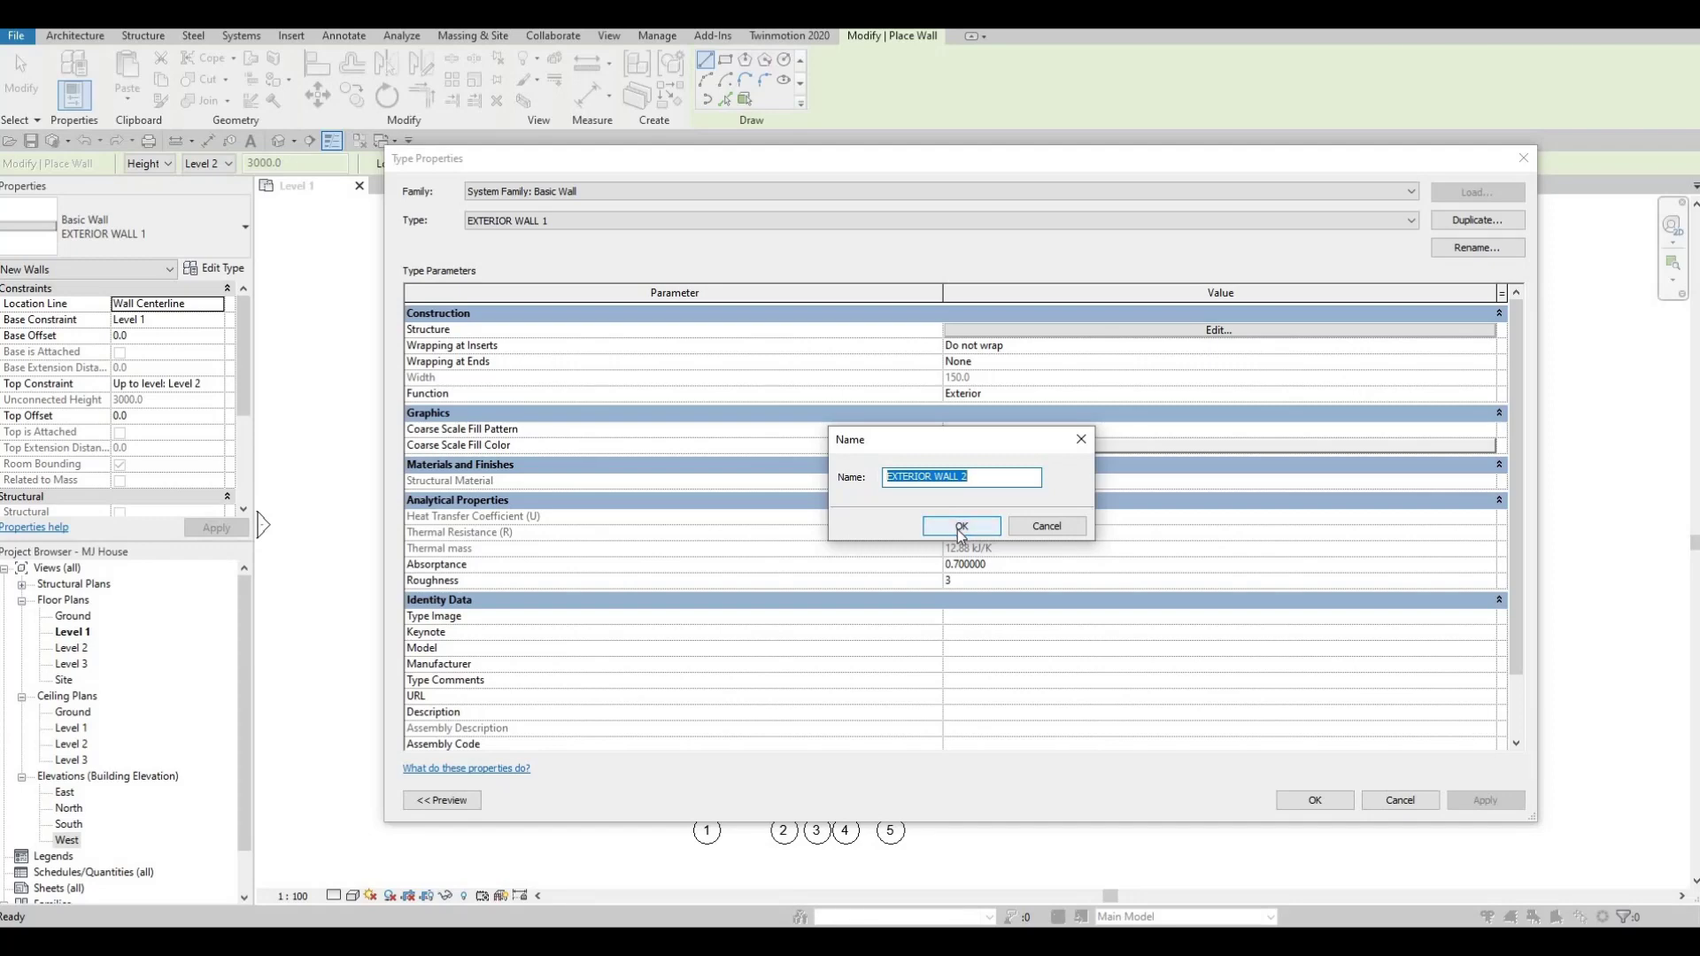
left_click(961, 527)
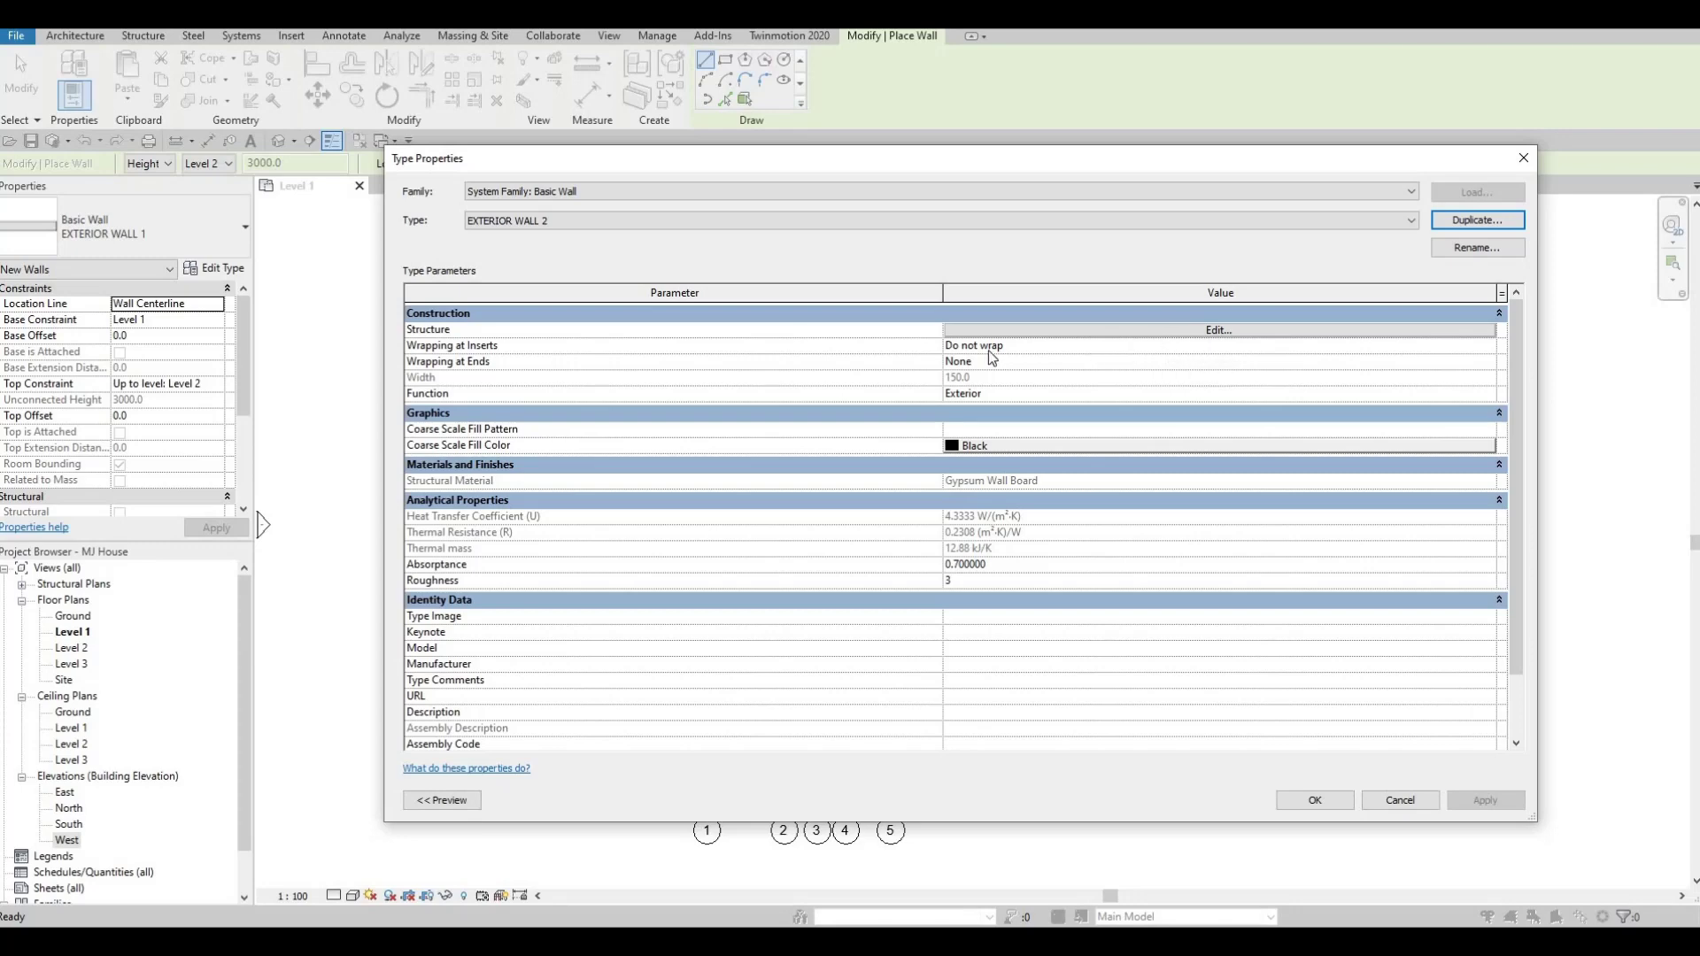
Step: Set the structure layer material of EXTERIOR WALL 2 to Concrete, Aerated from the AEC Concrete library, and accept the type changes
left_click(1173, 332)
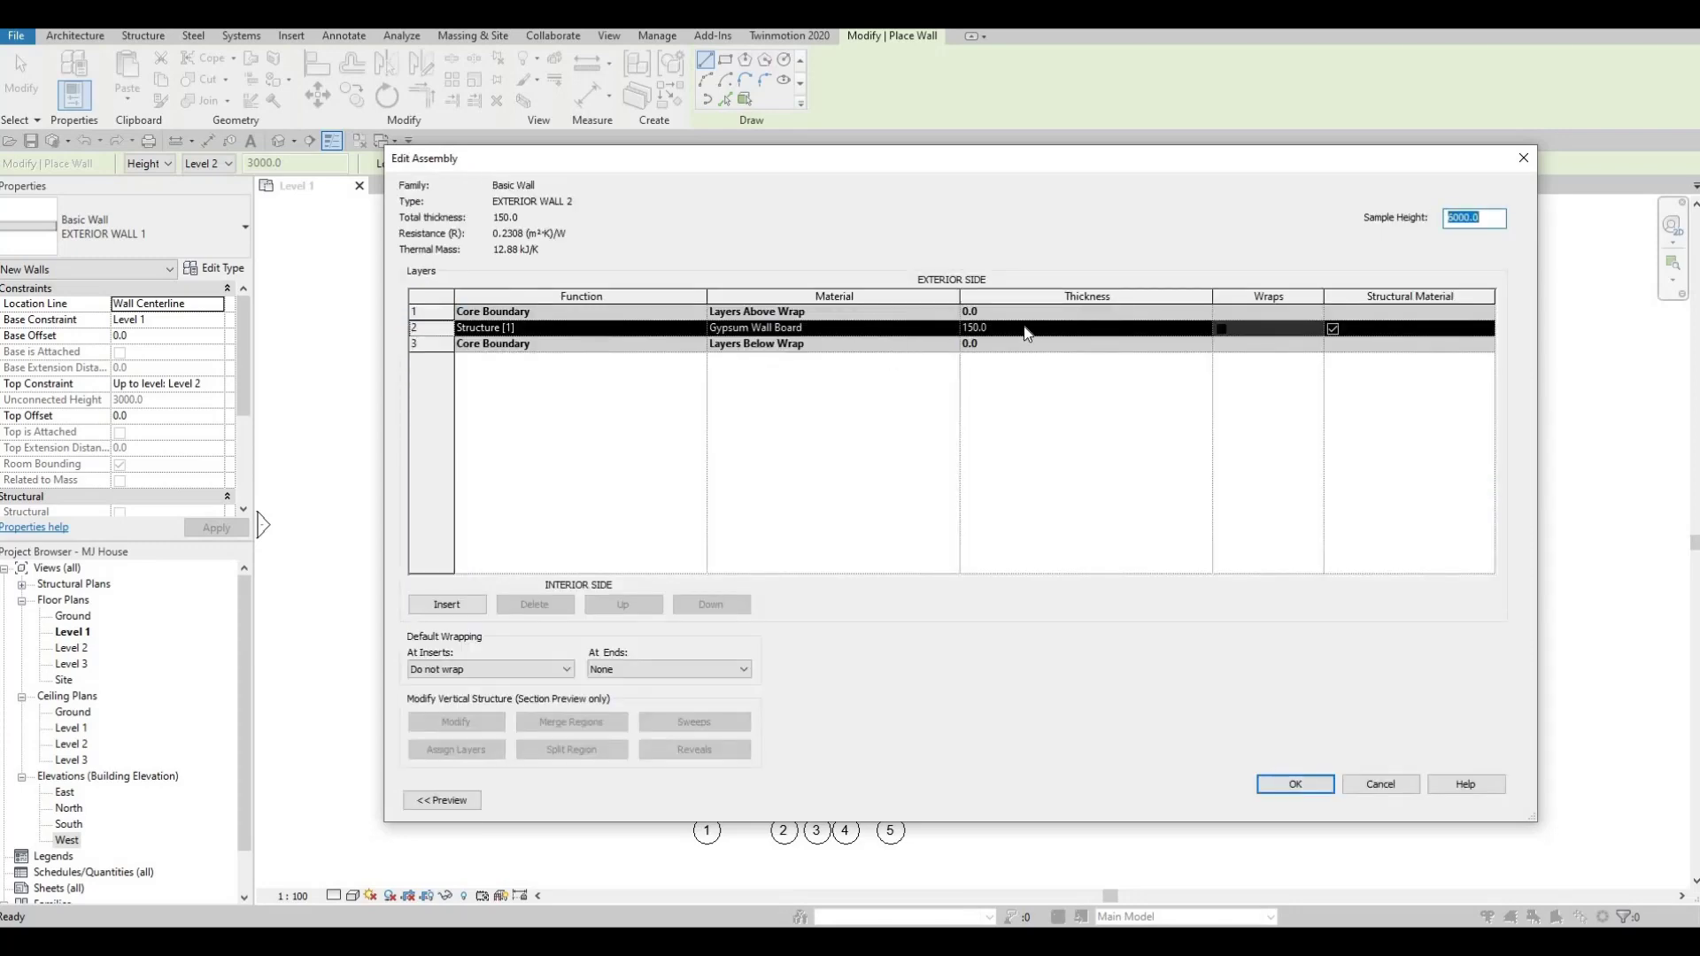
left_click(939, 327)
left_click(951, 328)
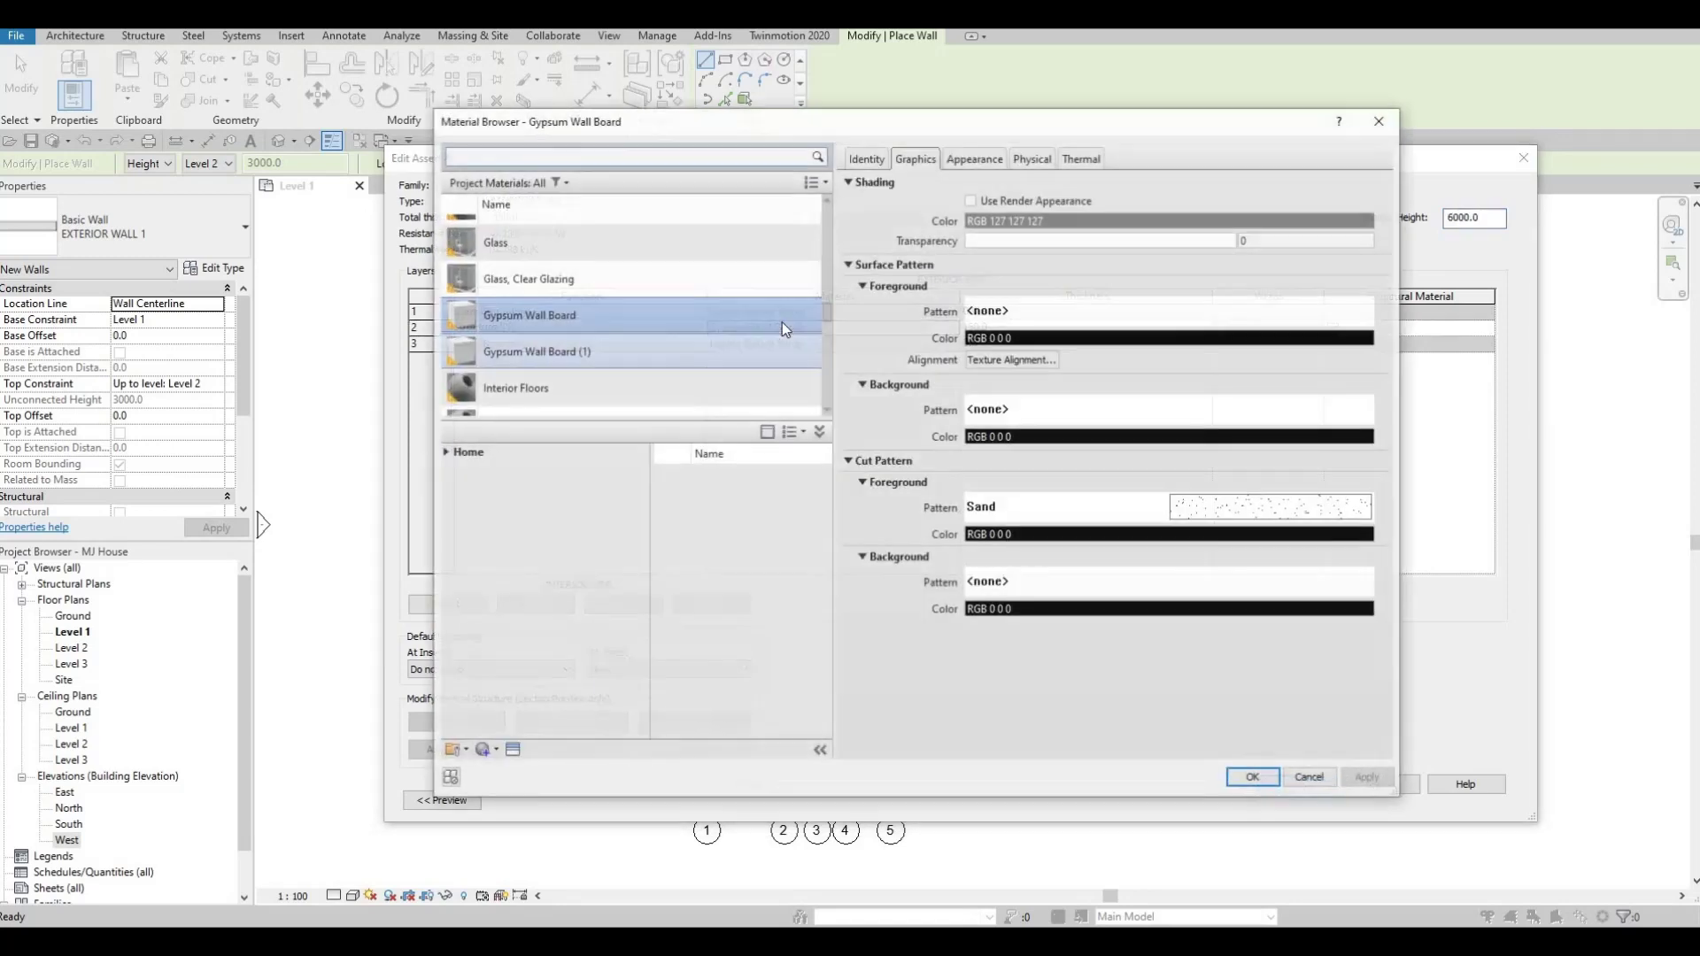
left_click(444, 456)
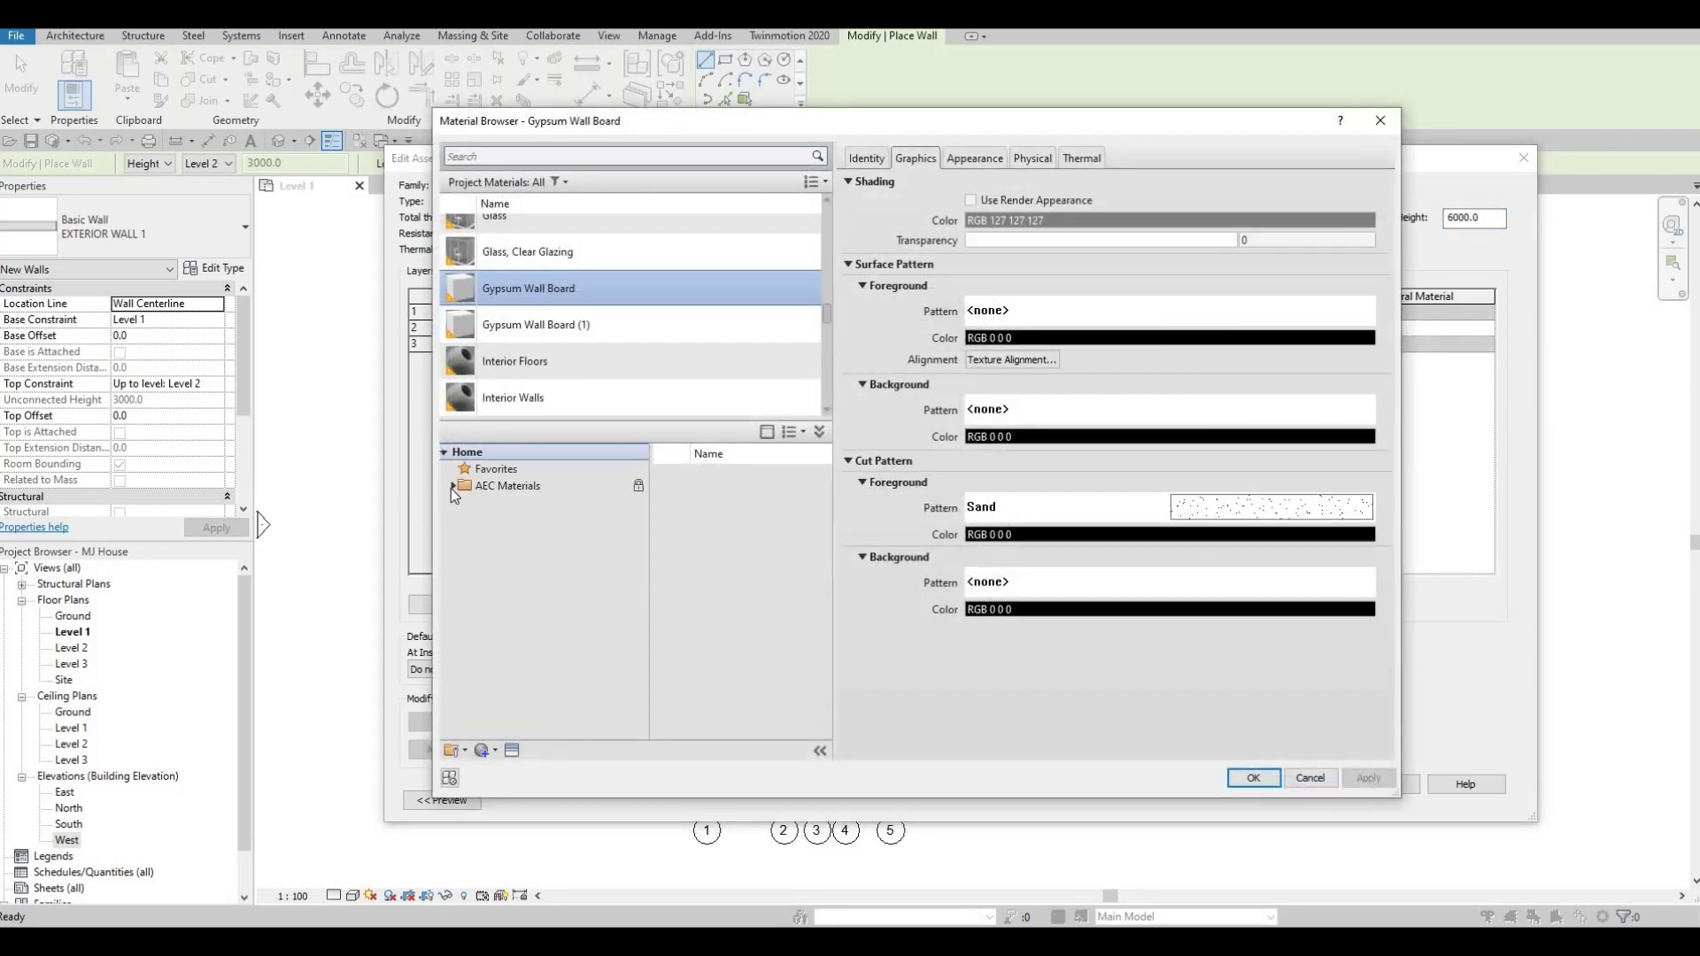
left_click(449, 487)
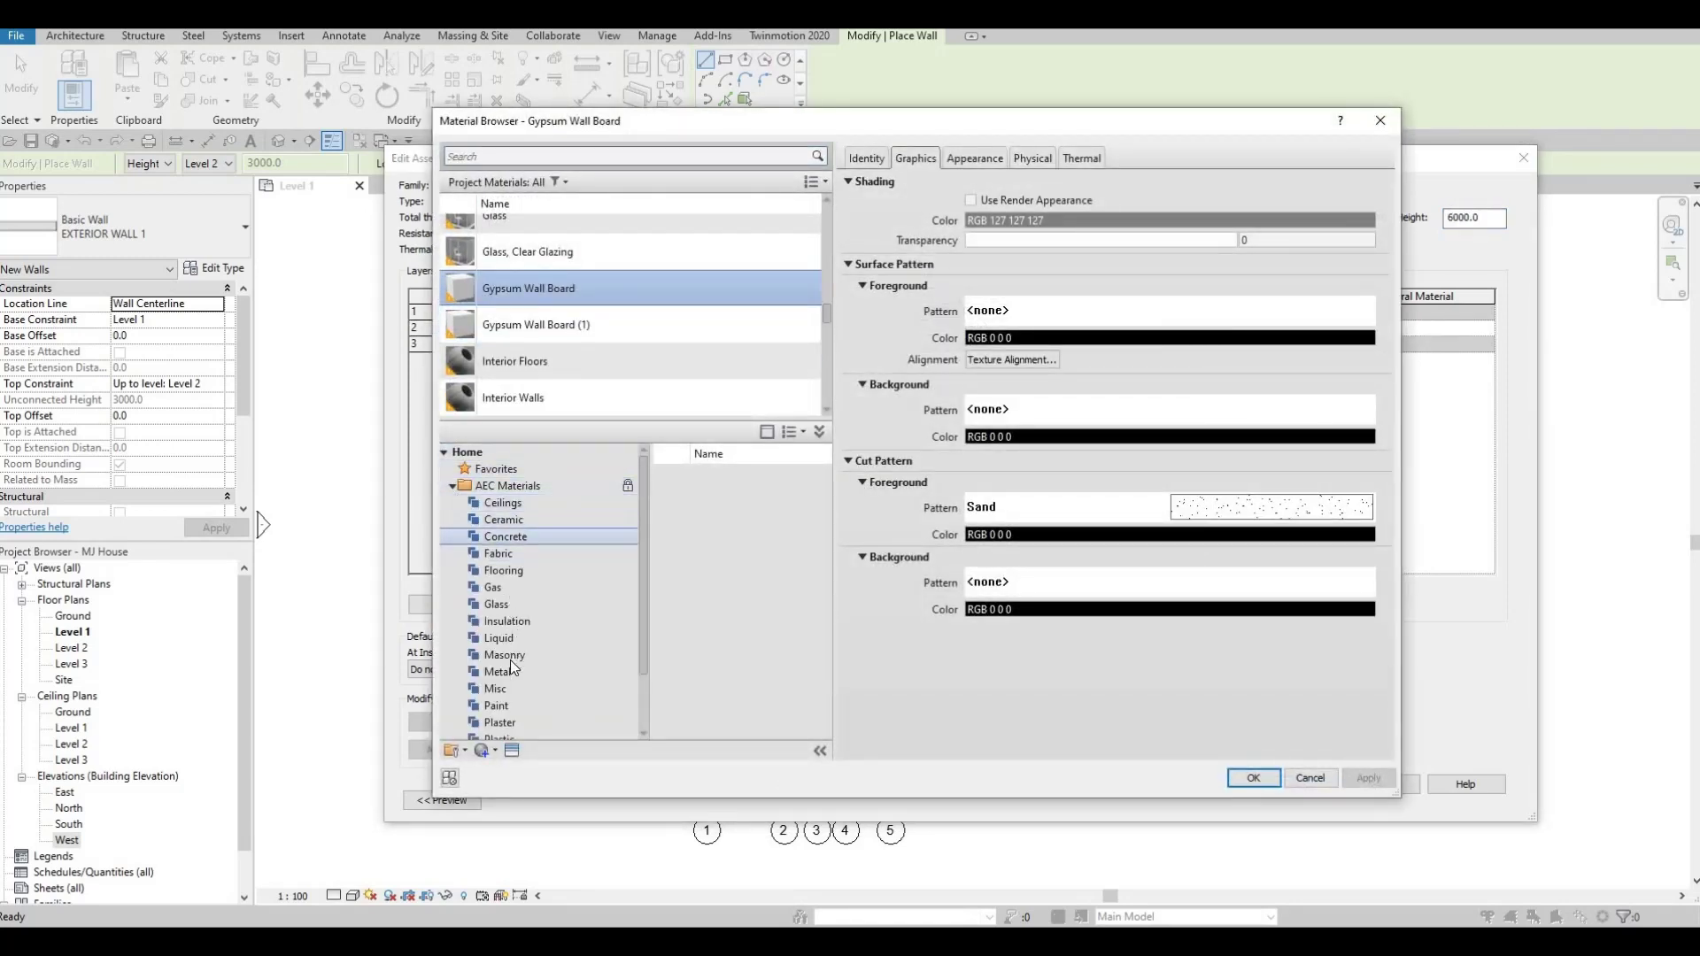
scroll(516, 659, "down", 1)
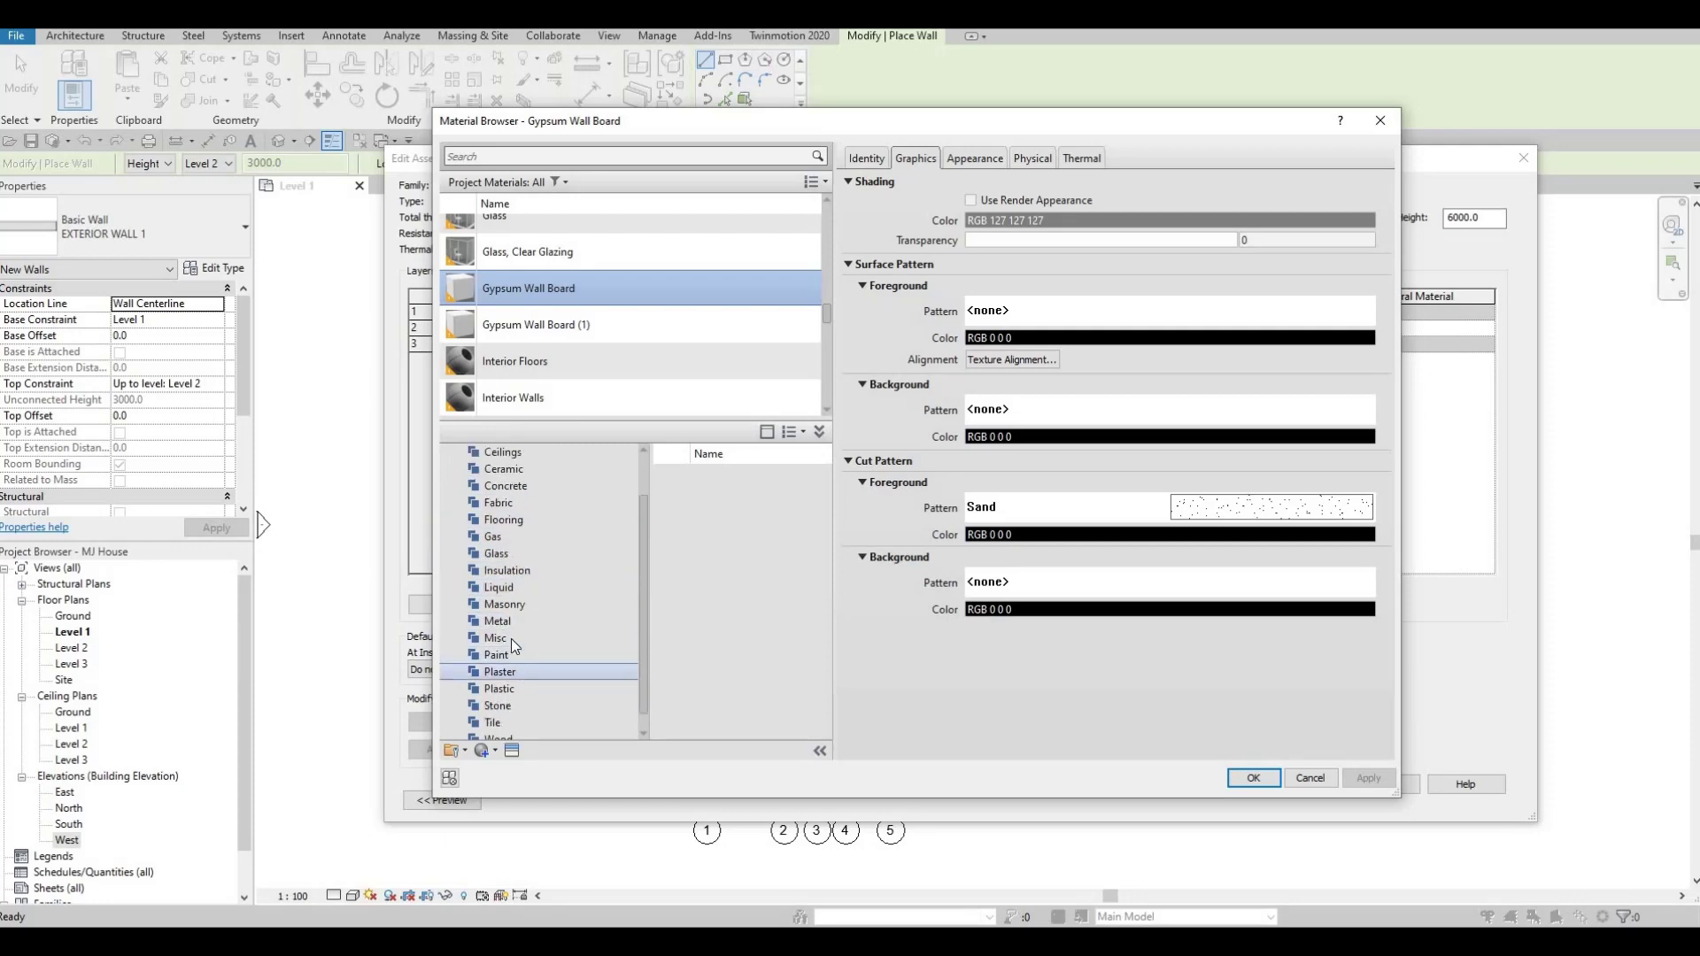
left_click(521, 487)
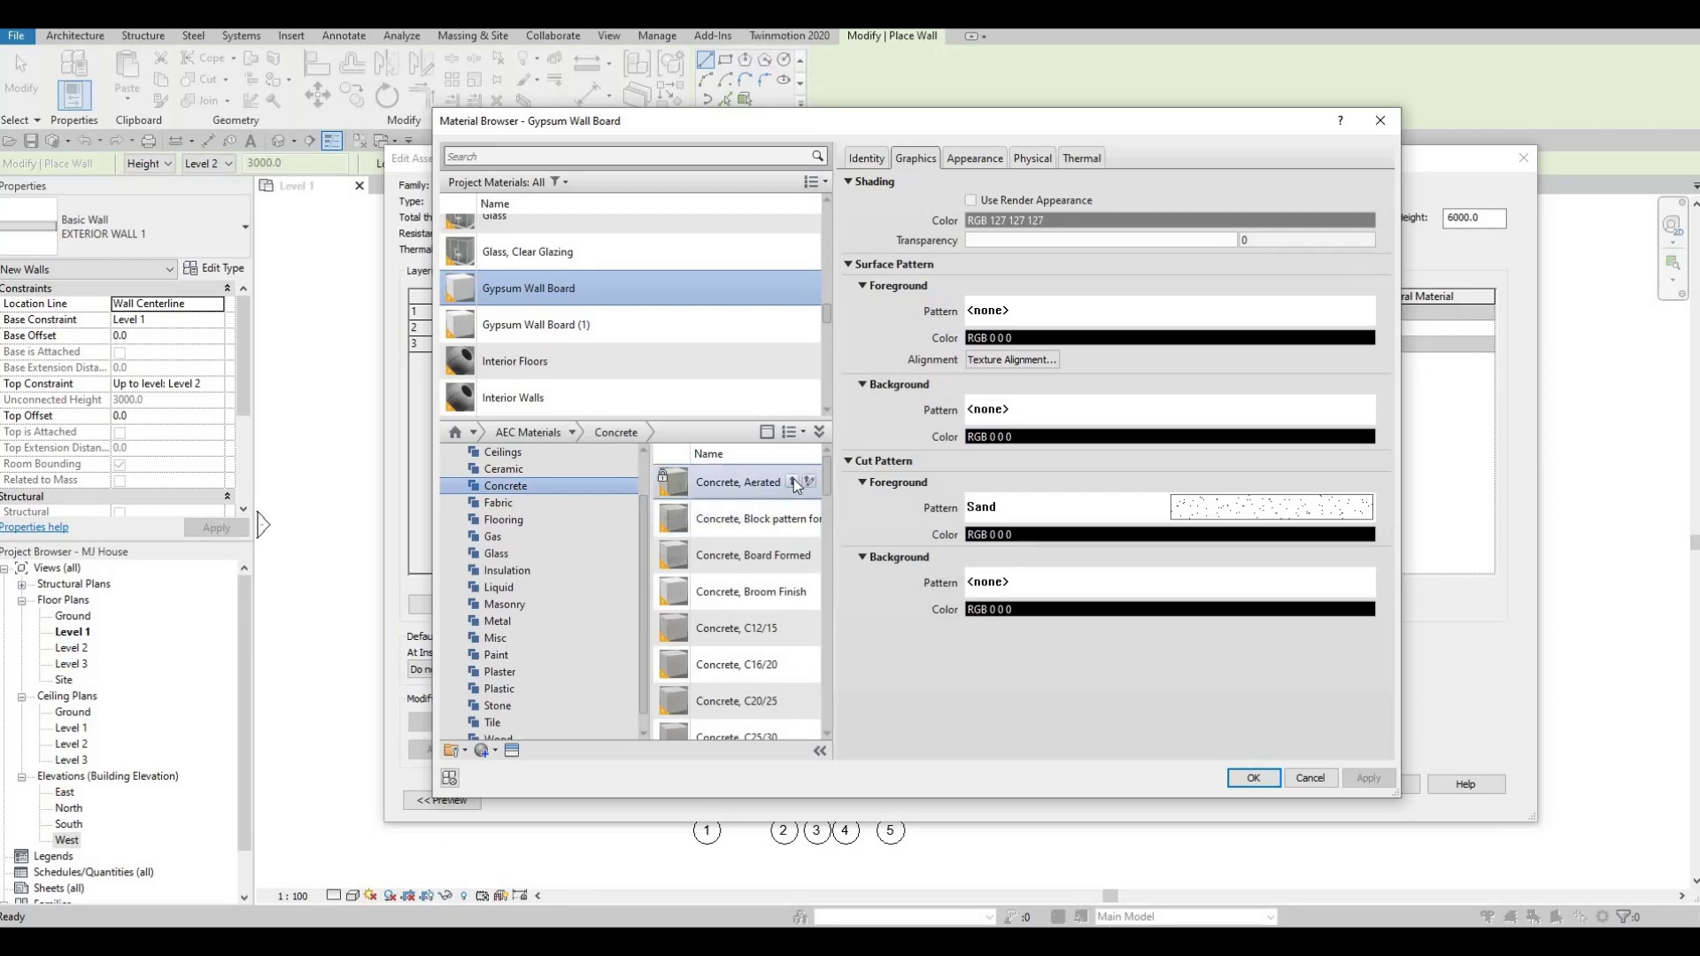
left_click(792, 482)
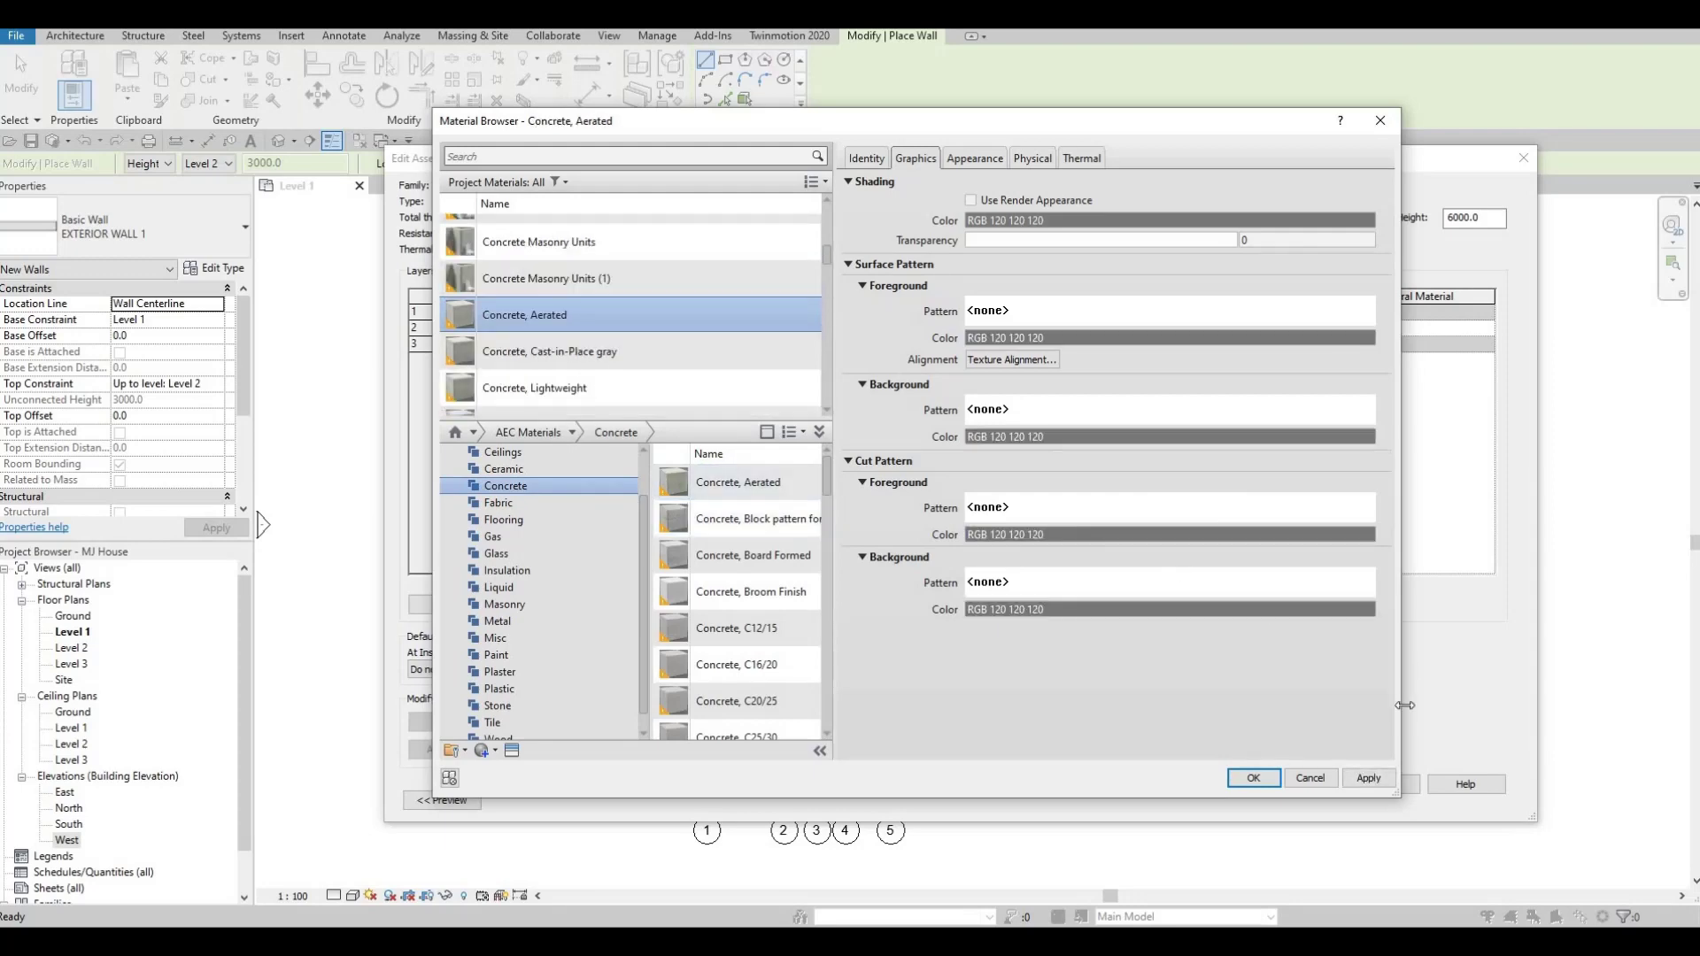
left_click(1269, 779)
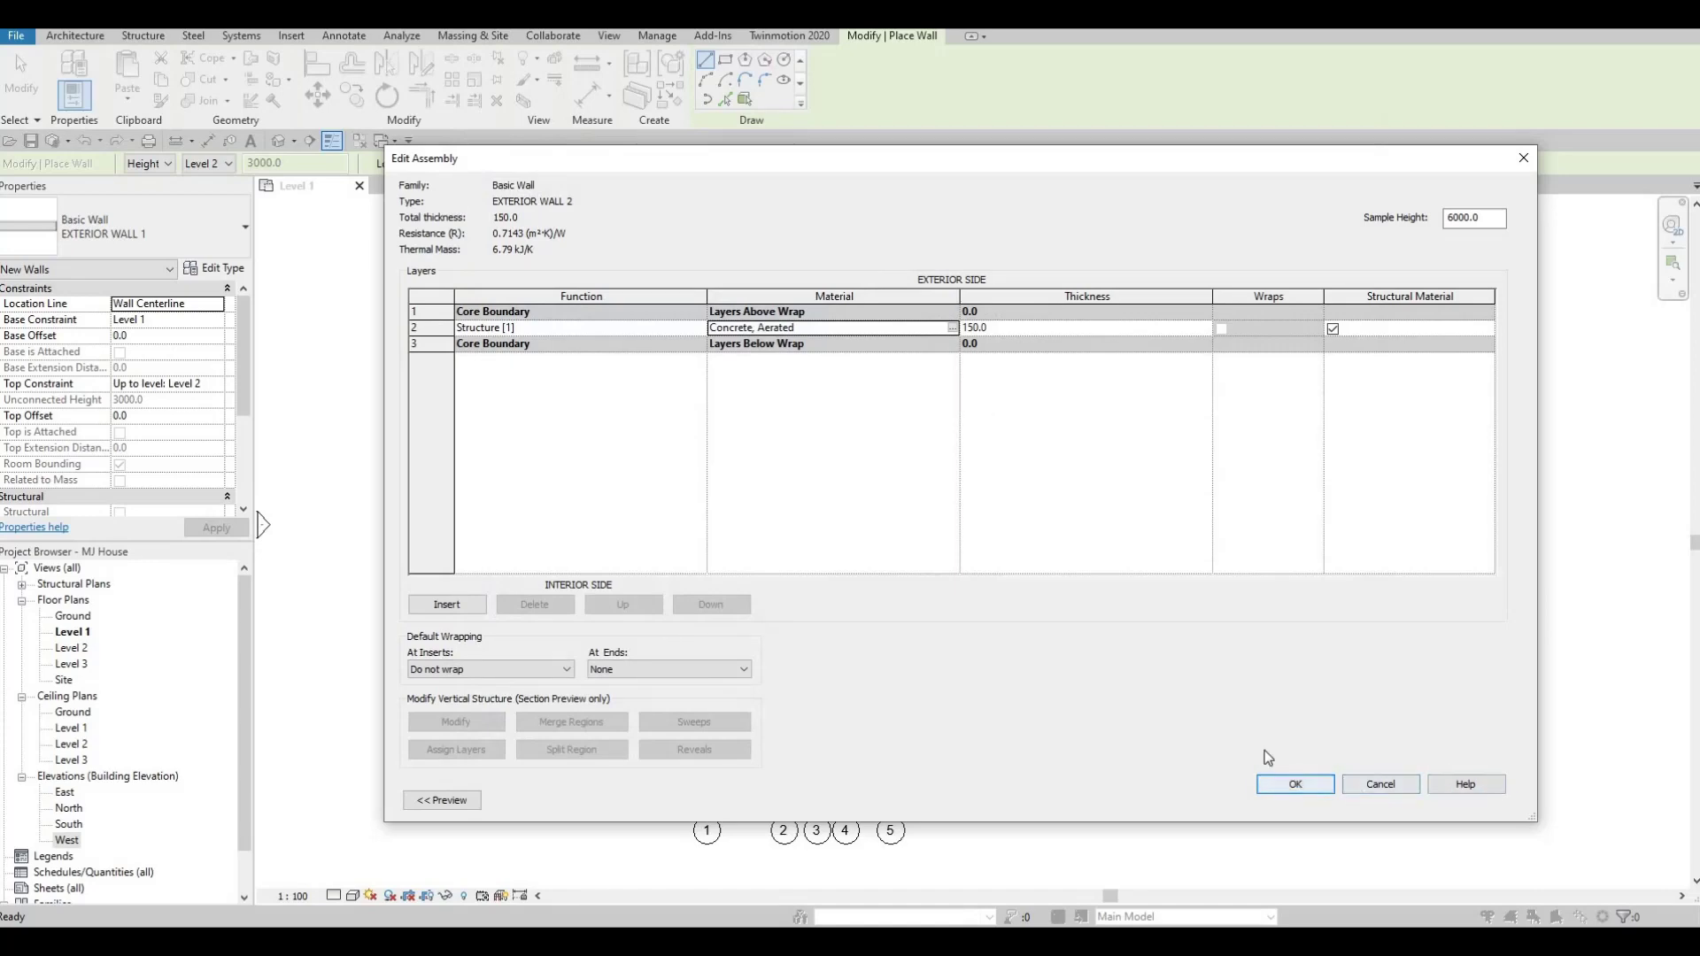
left_click(1300, 784)
key("Return")
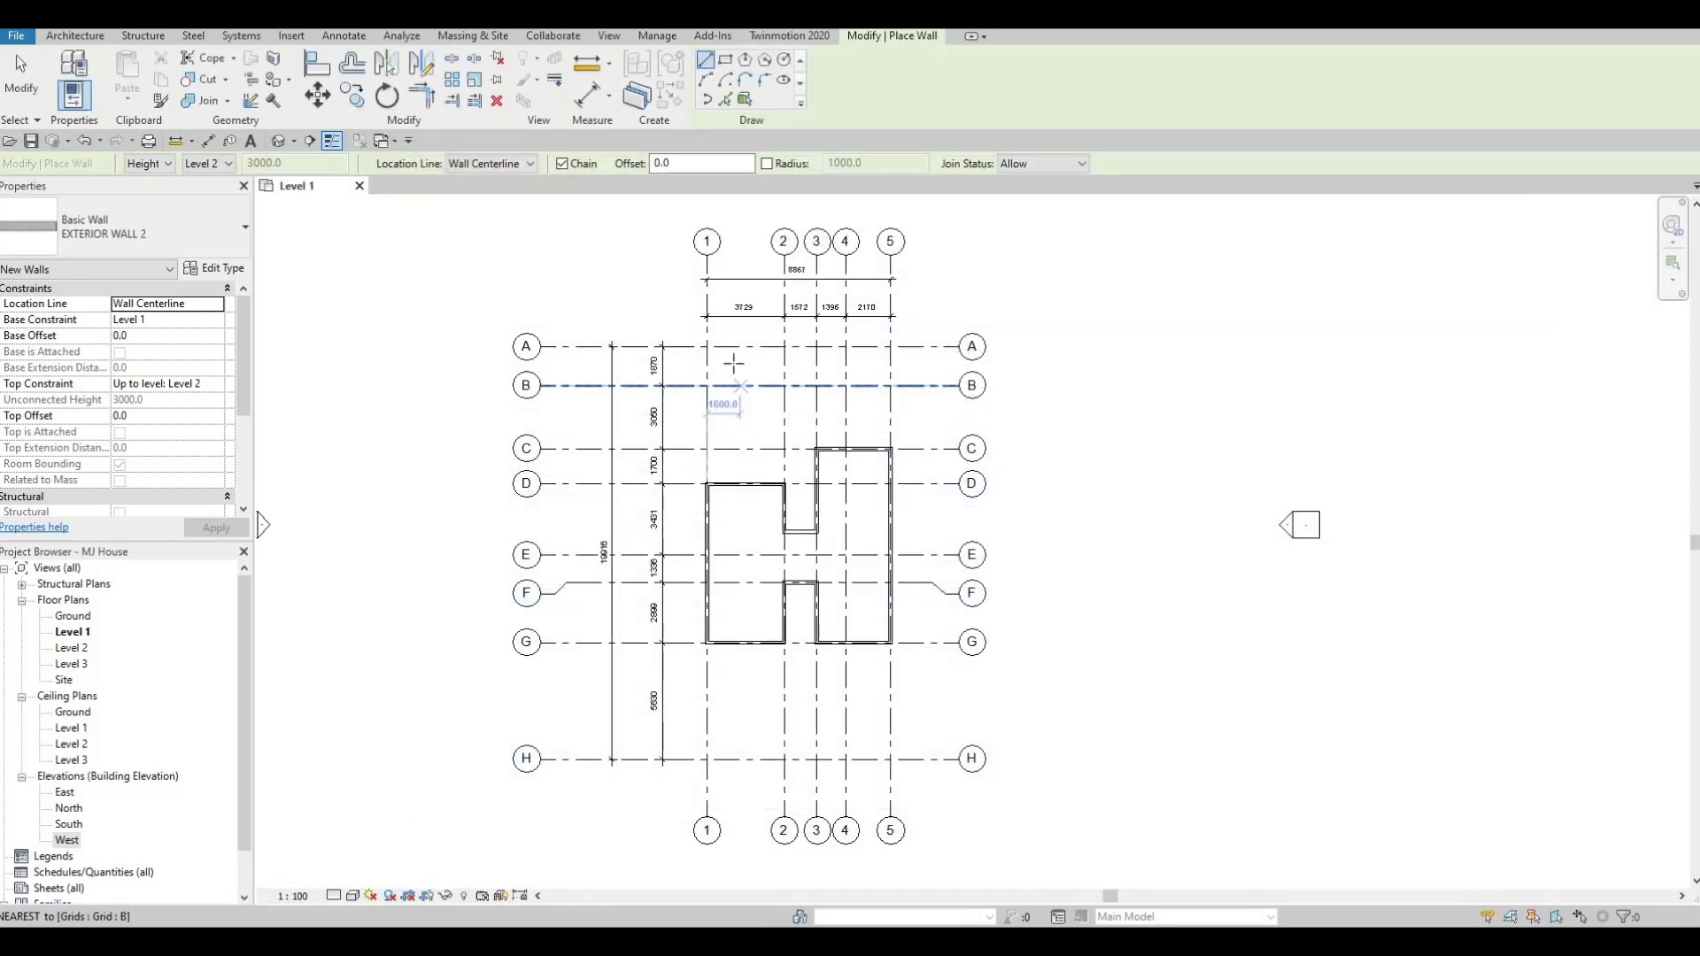
Step: With a top offset of -1000, draw EXTERIOR WALL 2 walls along grid 5 from C to A, grid A to 1, and grid 1 to D
scroll(734, 362, "up", 2)
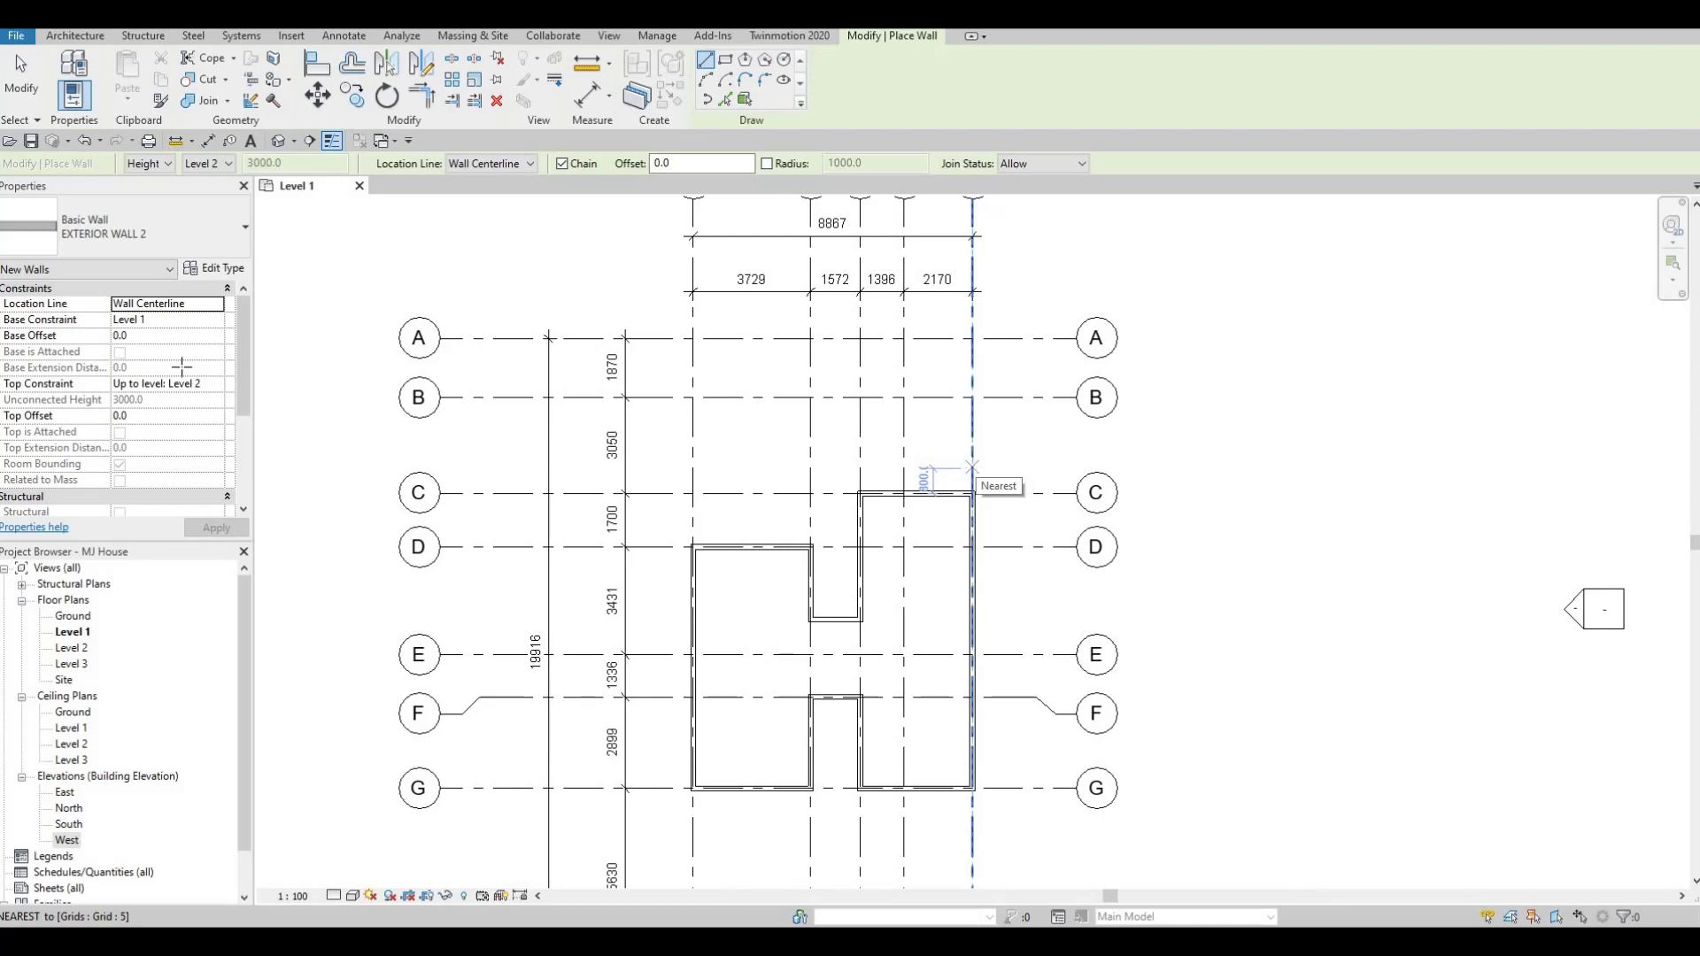
left_click(140, 419)
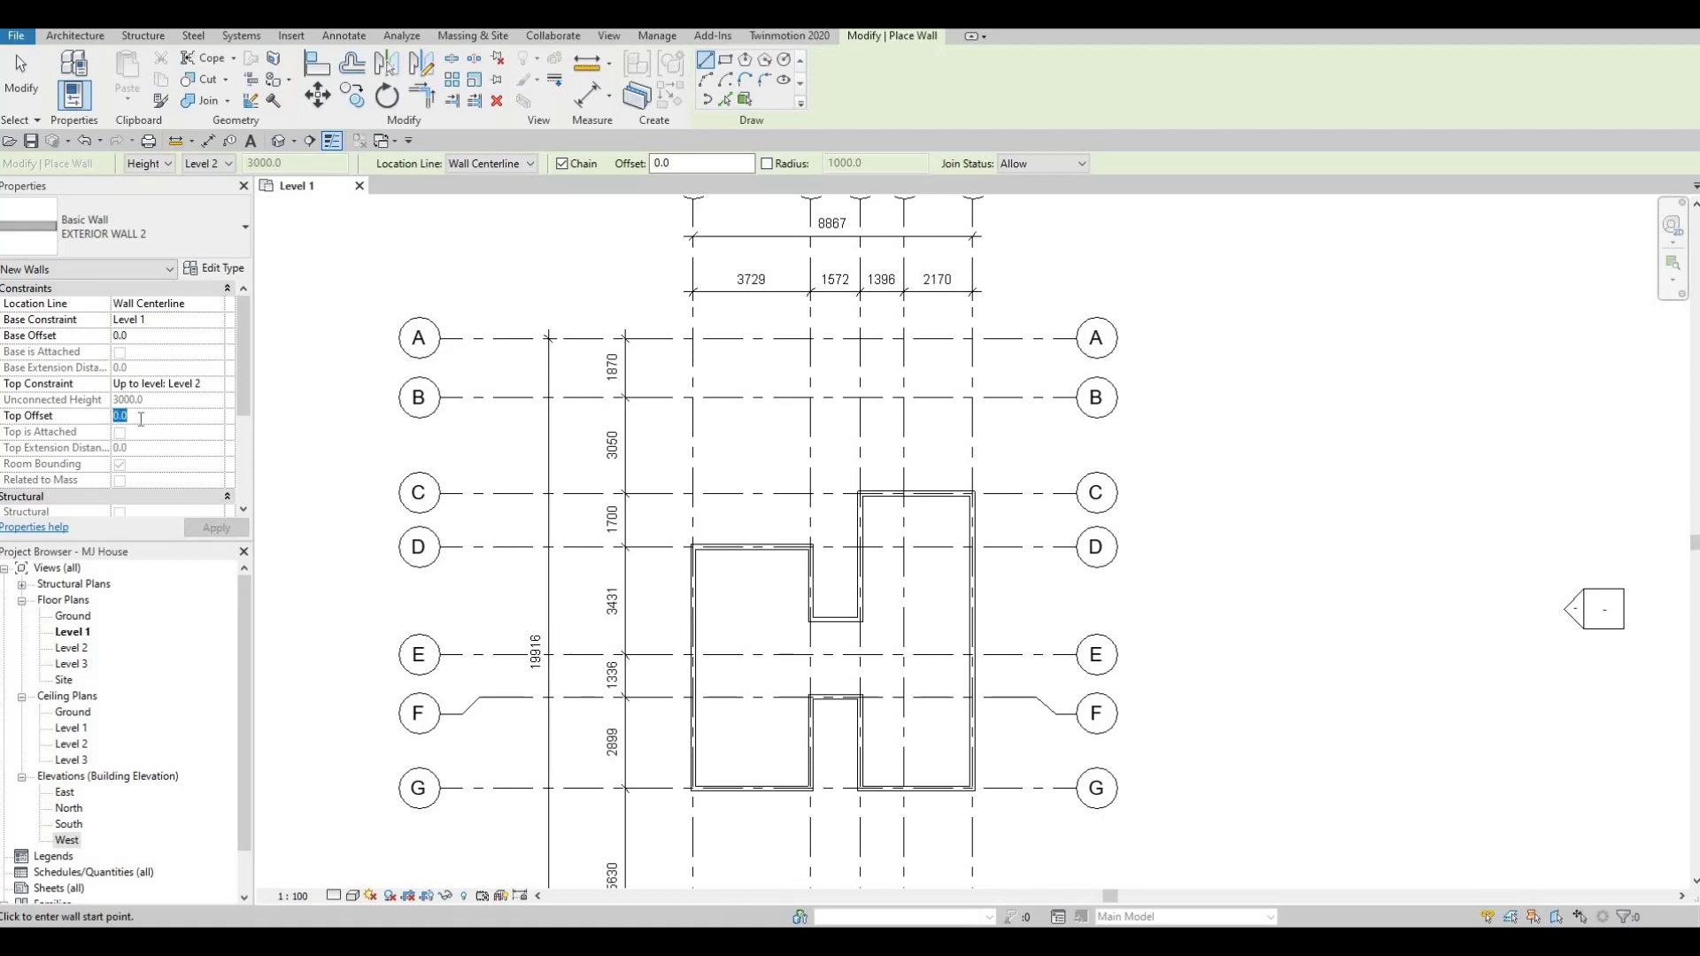
type("-")
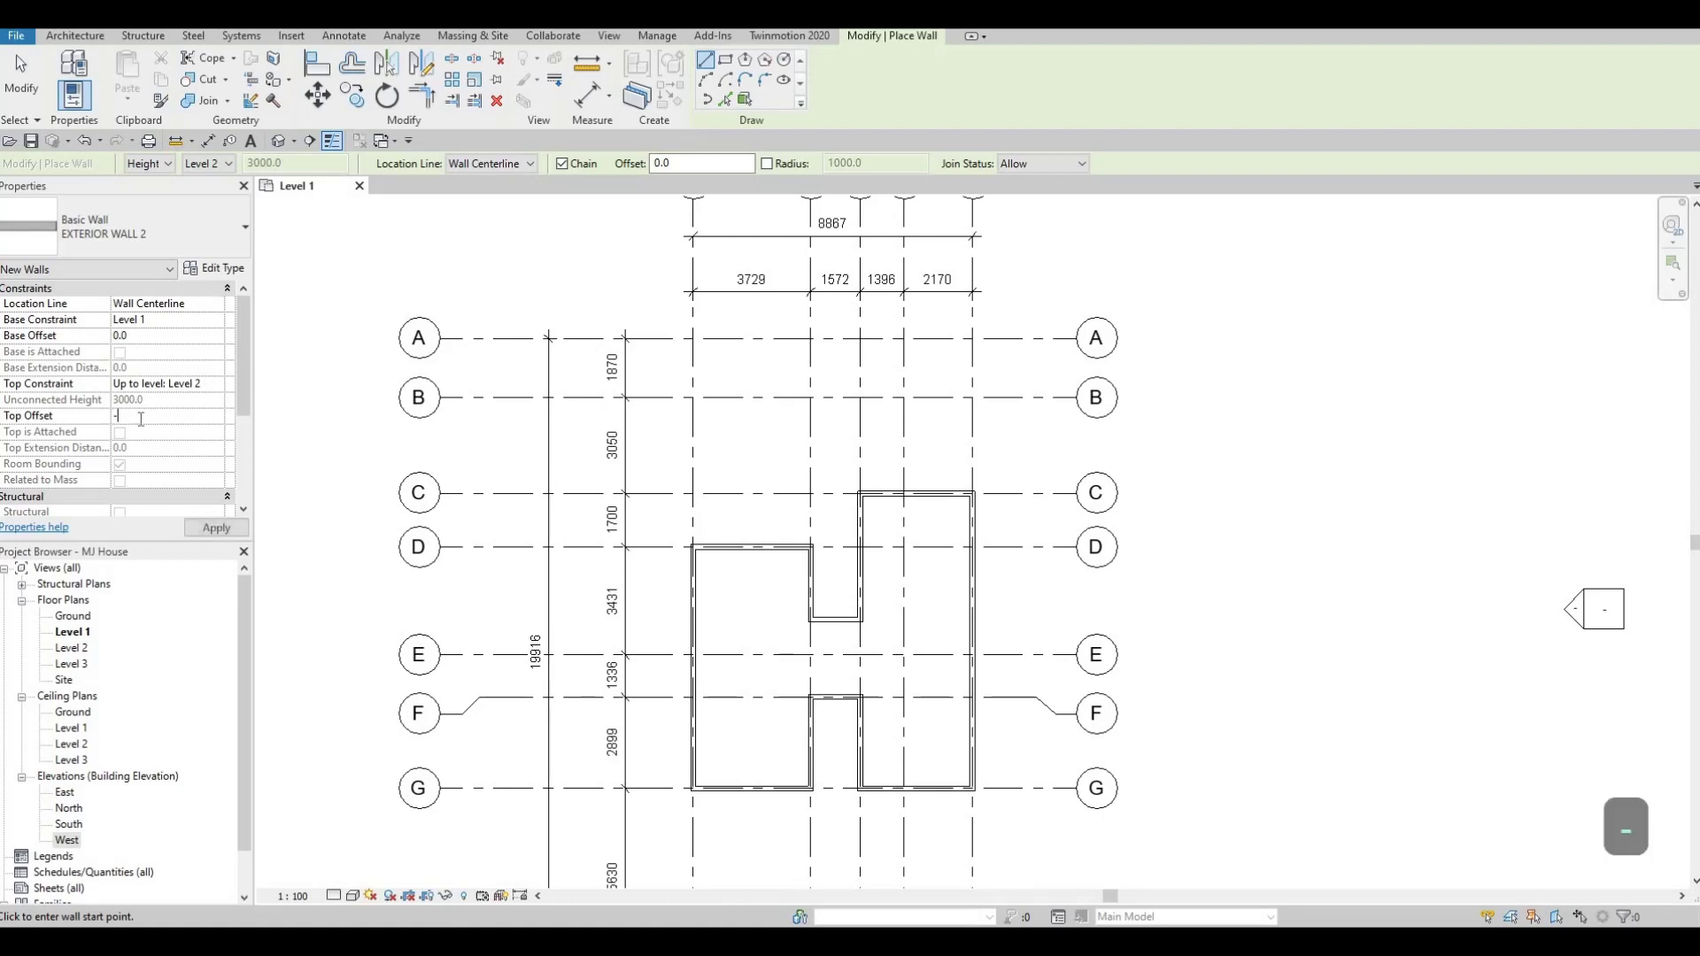
type("1")
type("000.0")
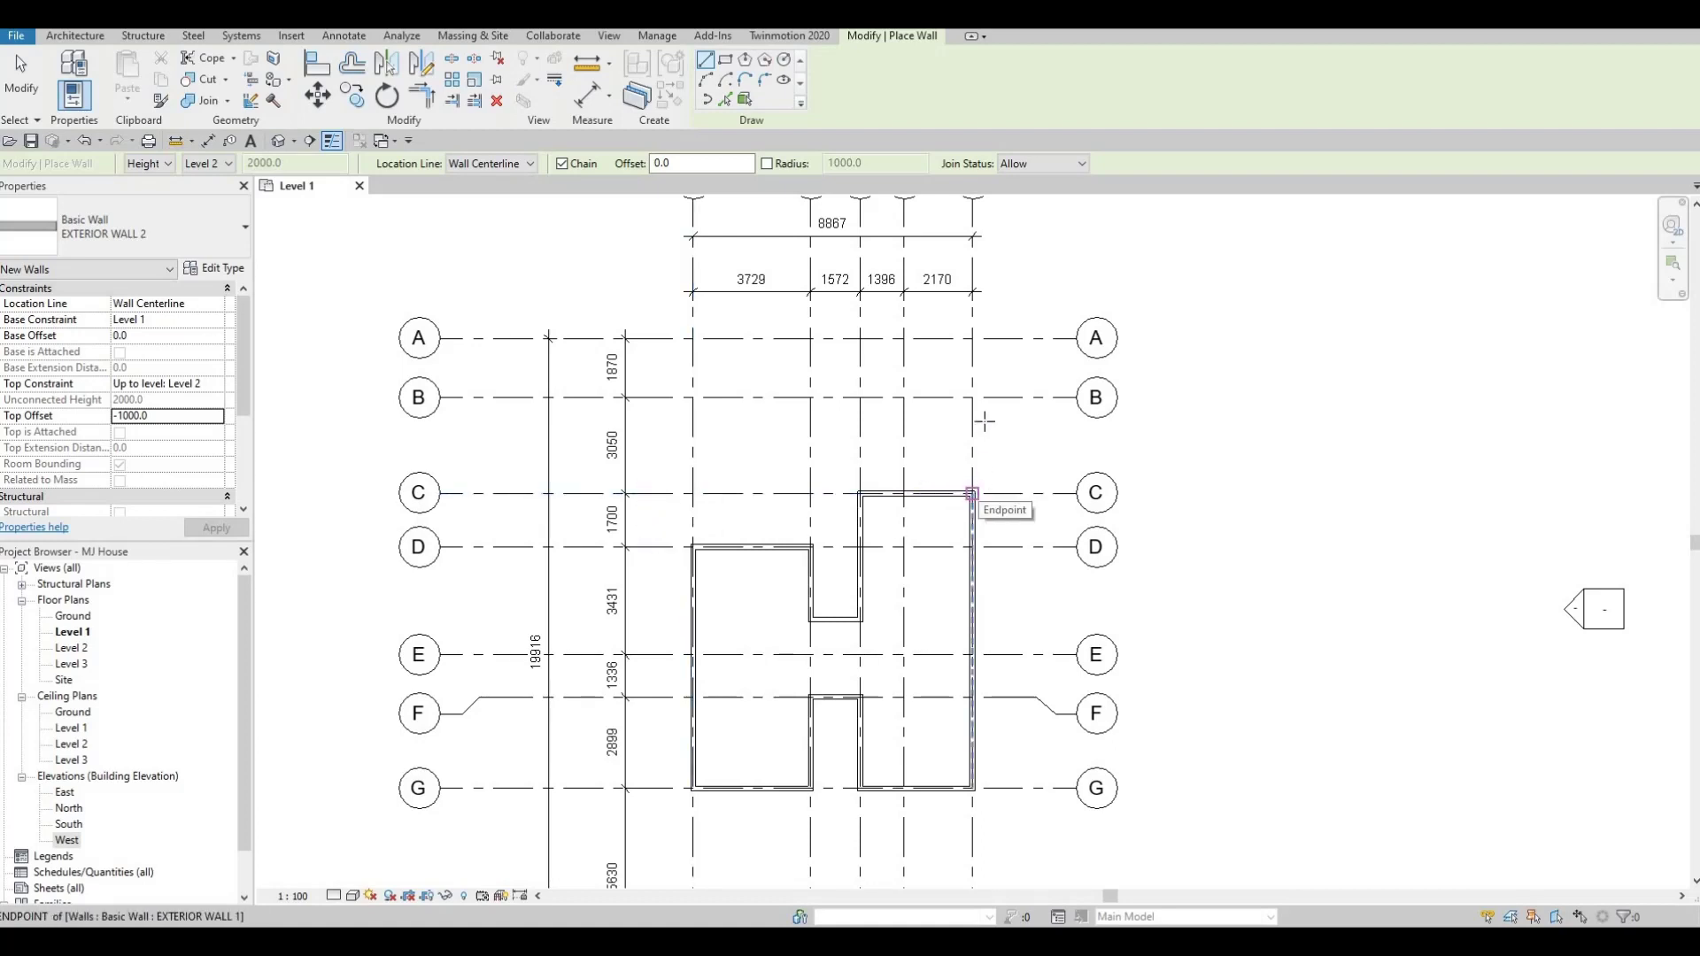
left_click(972, 492)
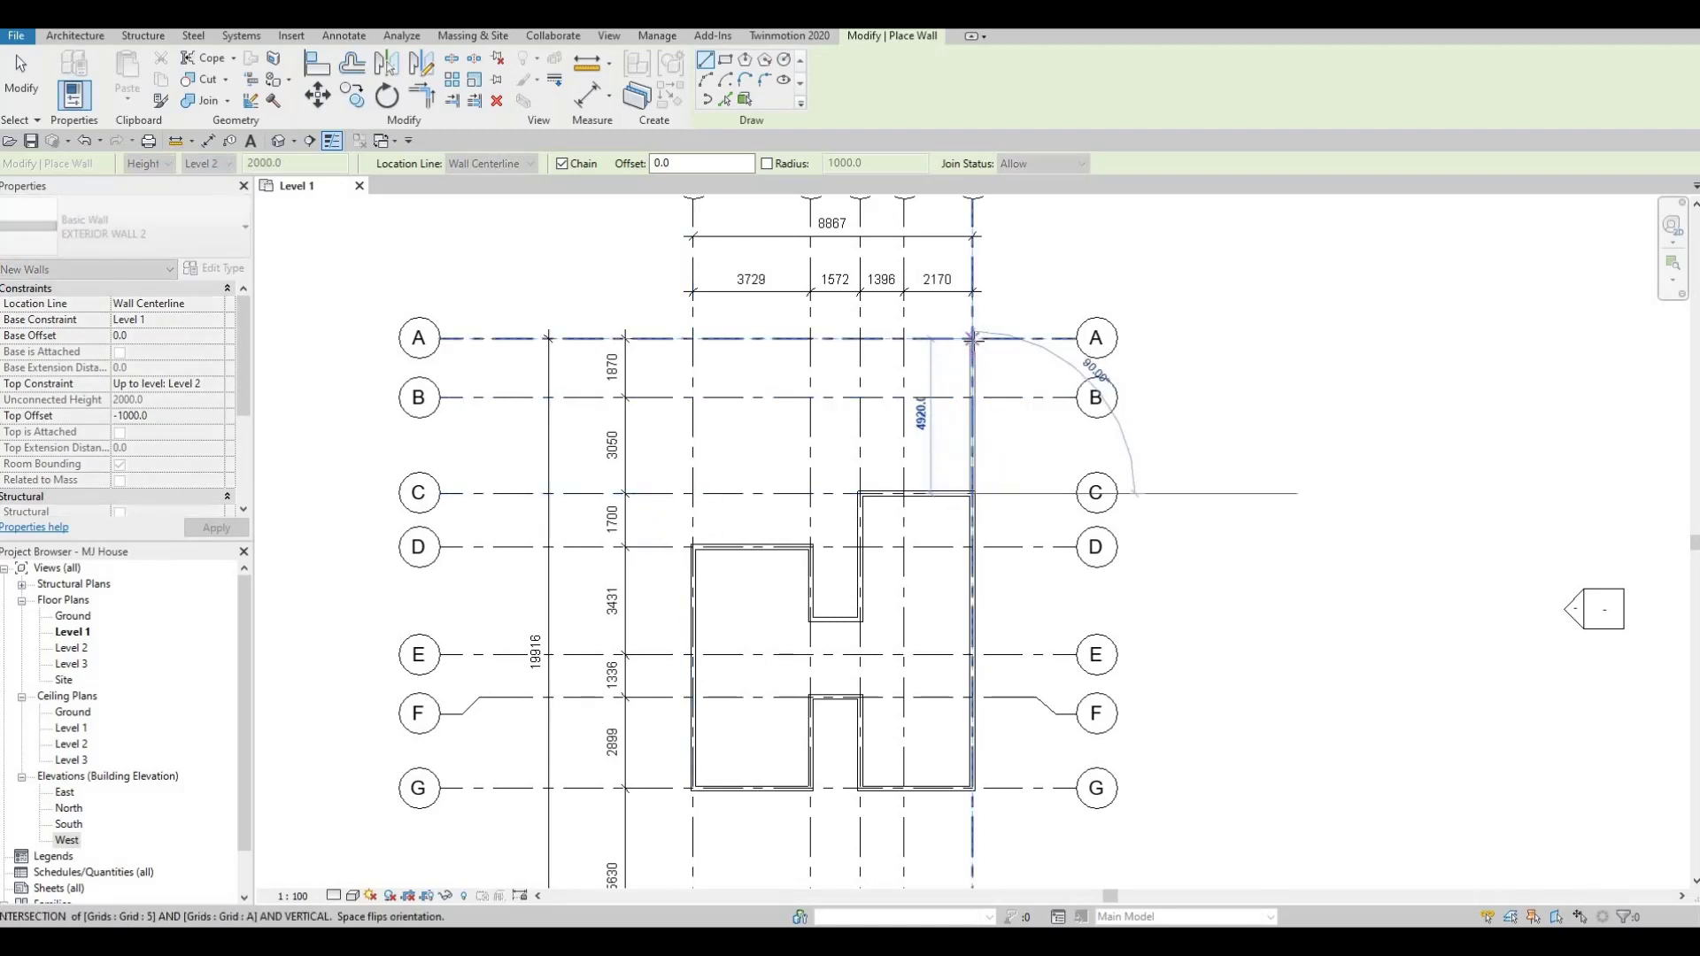
left_click(972, 338)
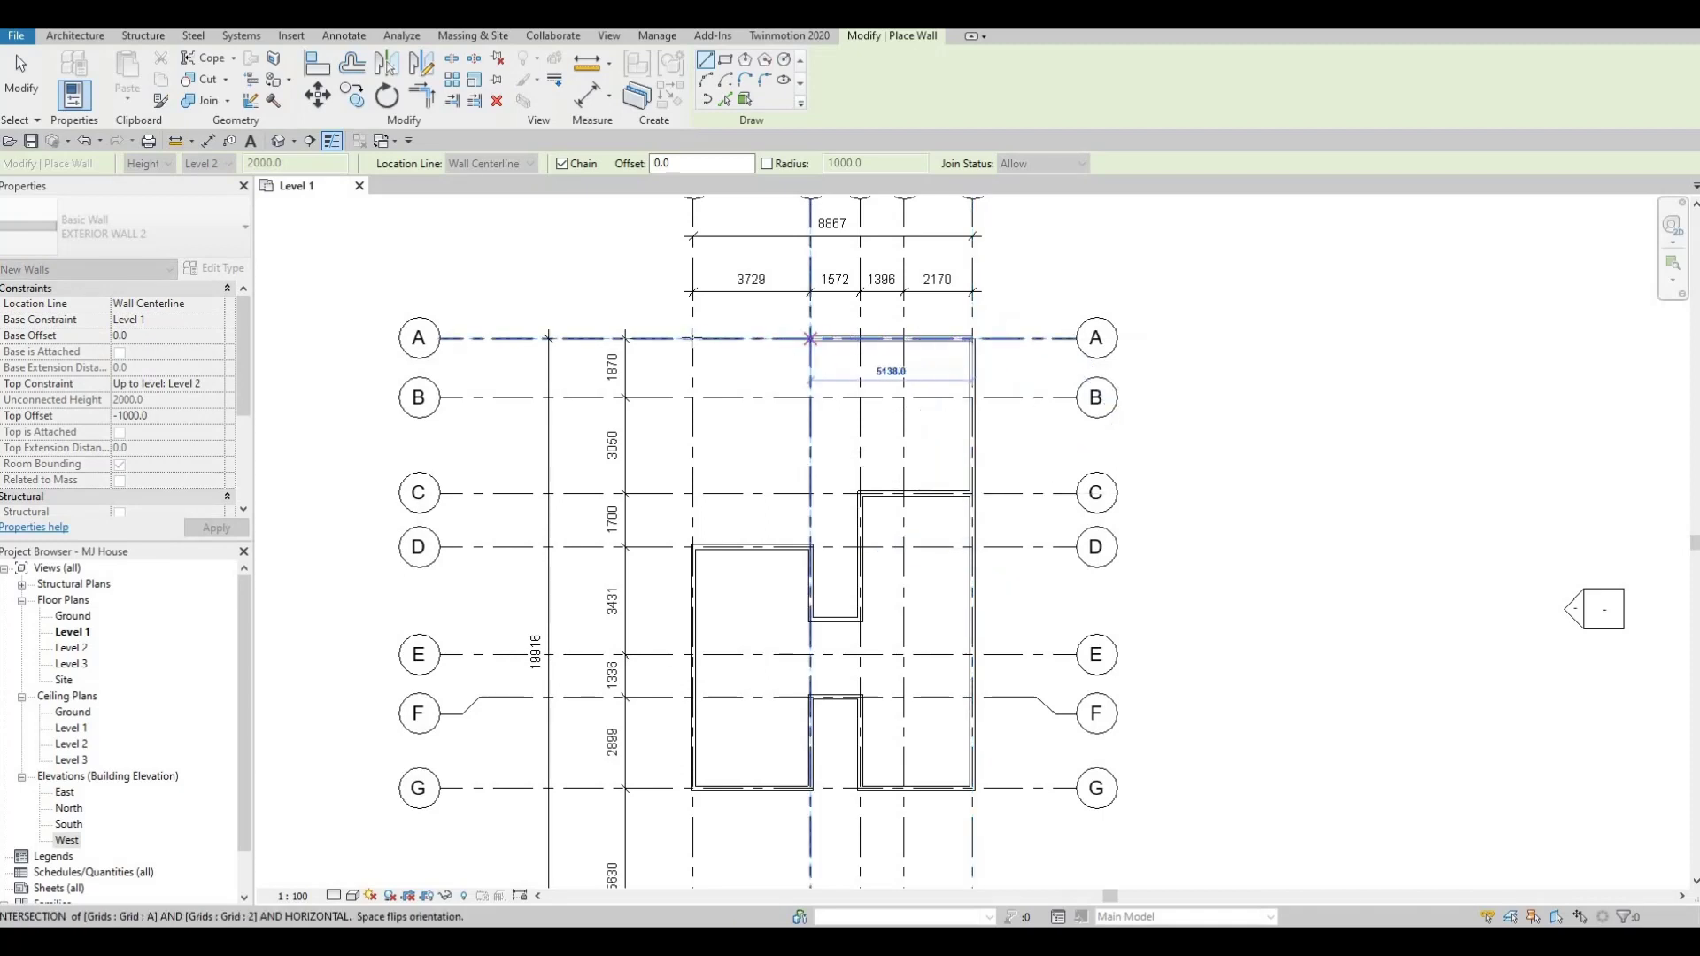
left_click(693, 338)
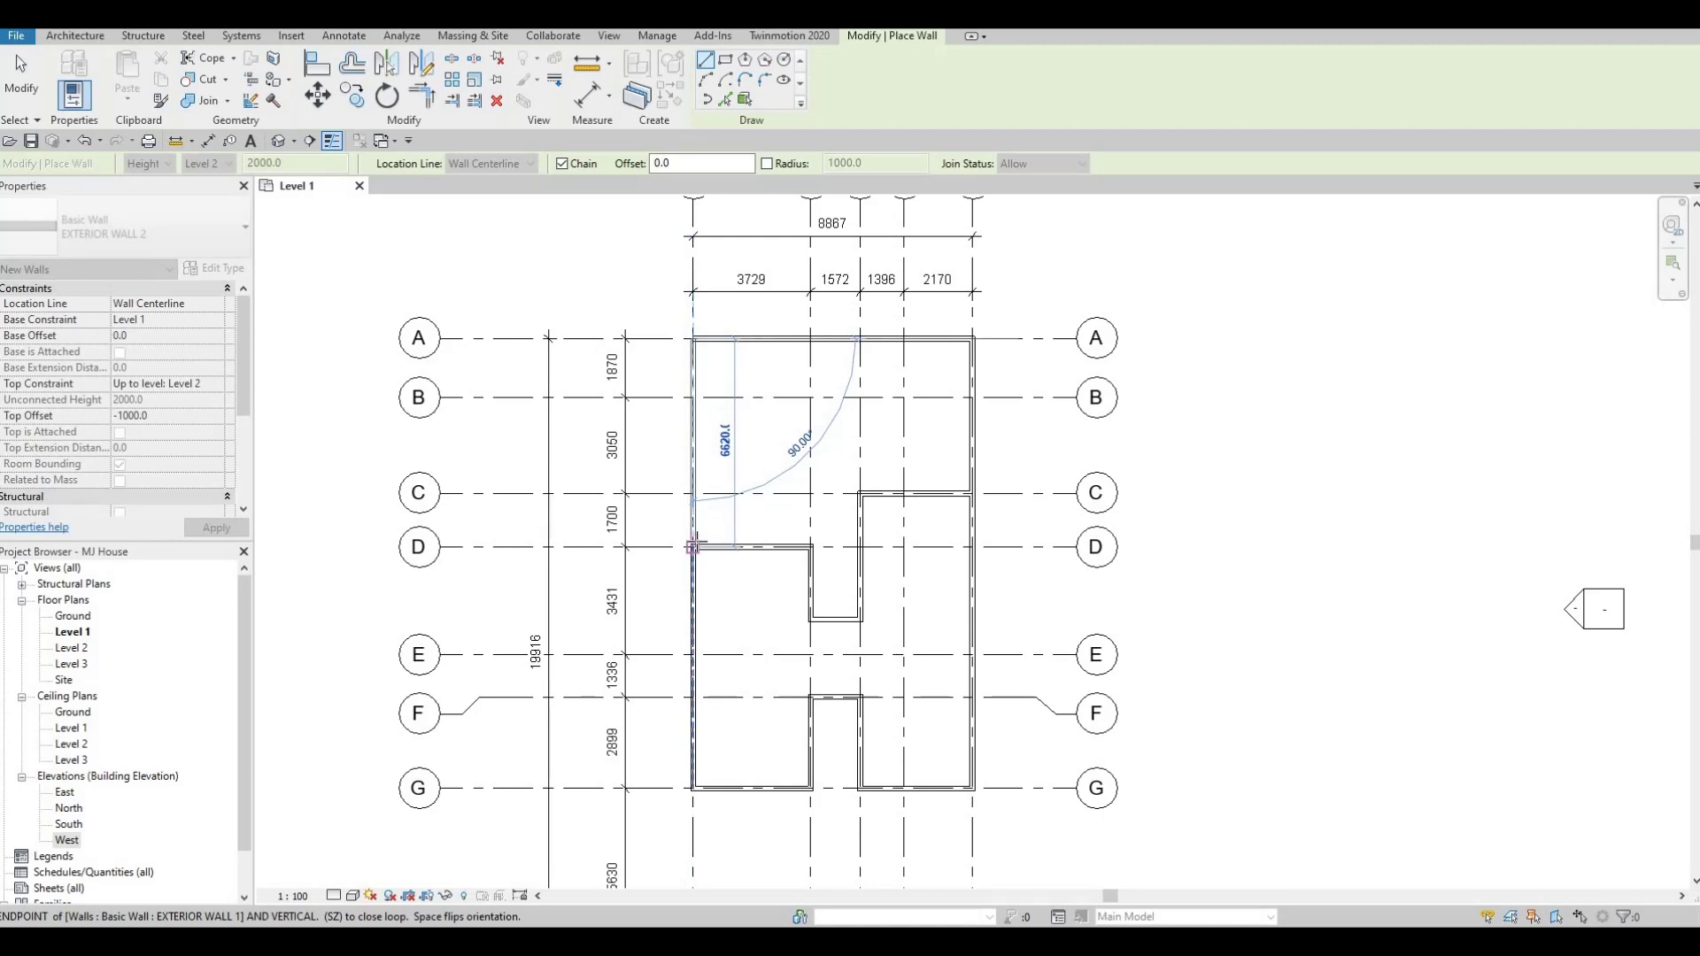
left_click(693, 547)
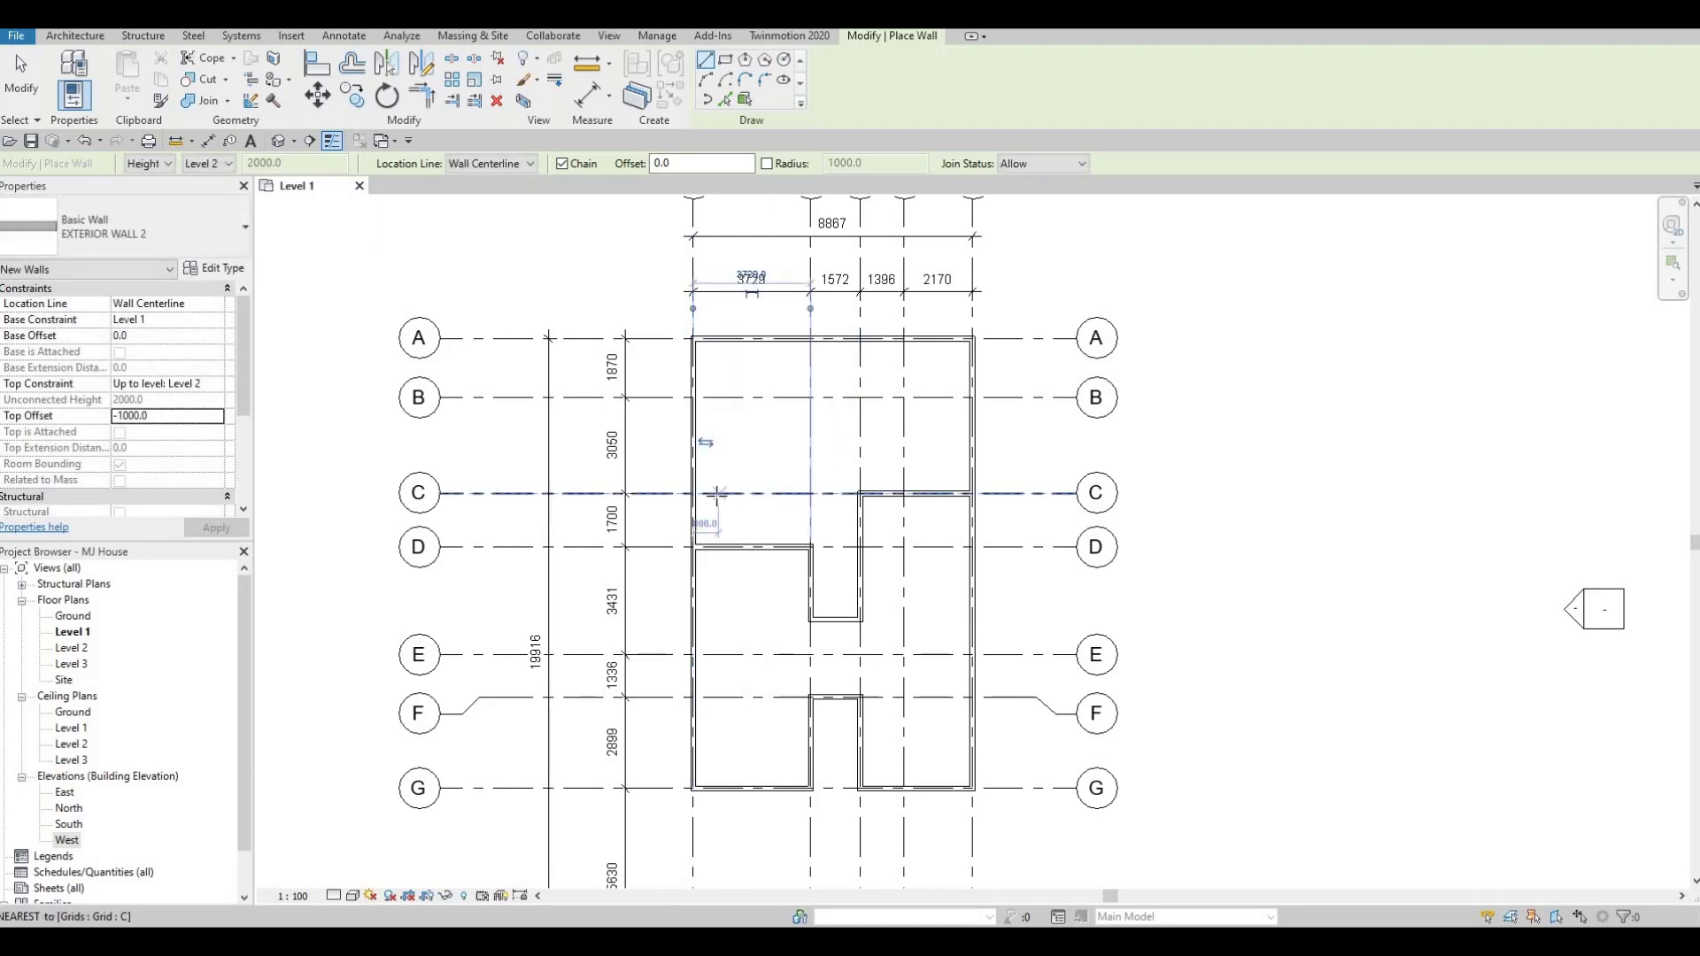
key("Escape")
Step: Draw EXTERIOR WALL 2 walls along grid 1 from G to H, along grid H to grid 5, and along grid 5 back to G
middle_click_drag(747, 513, 751, 355)
middle_click_drag(951, 472, 951, 463)
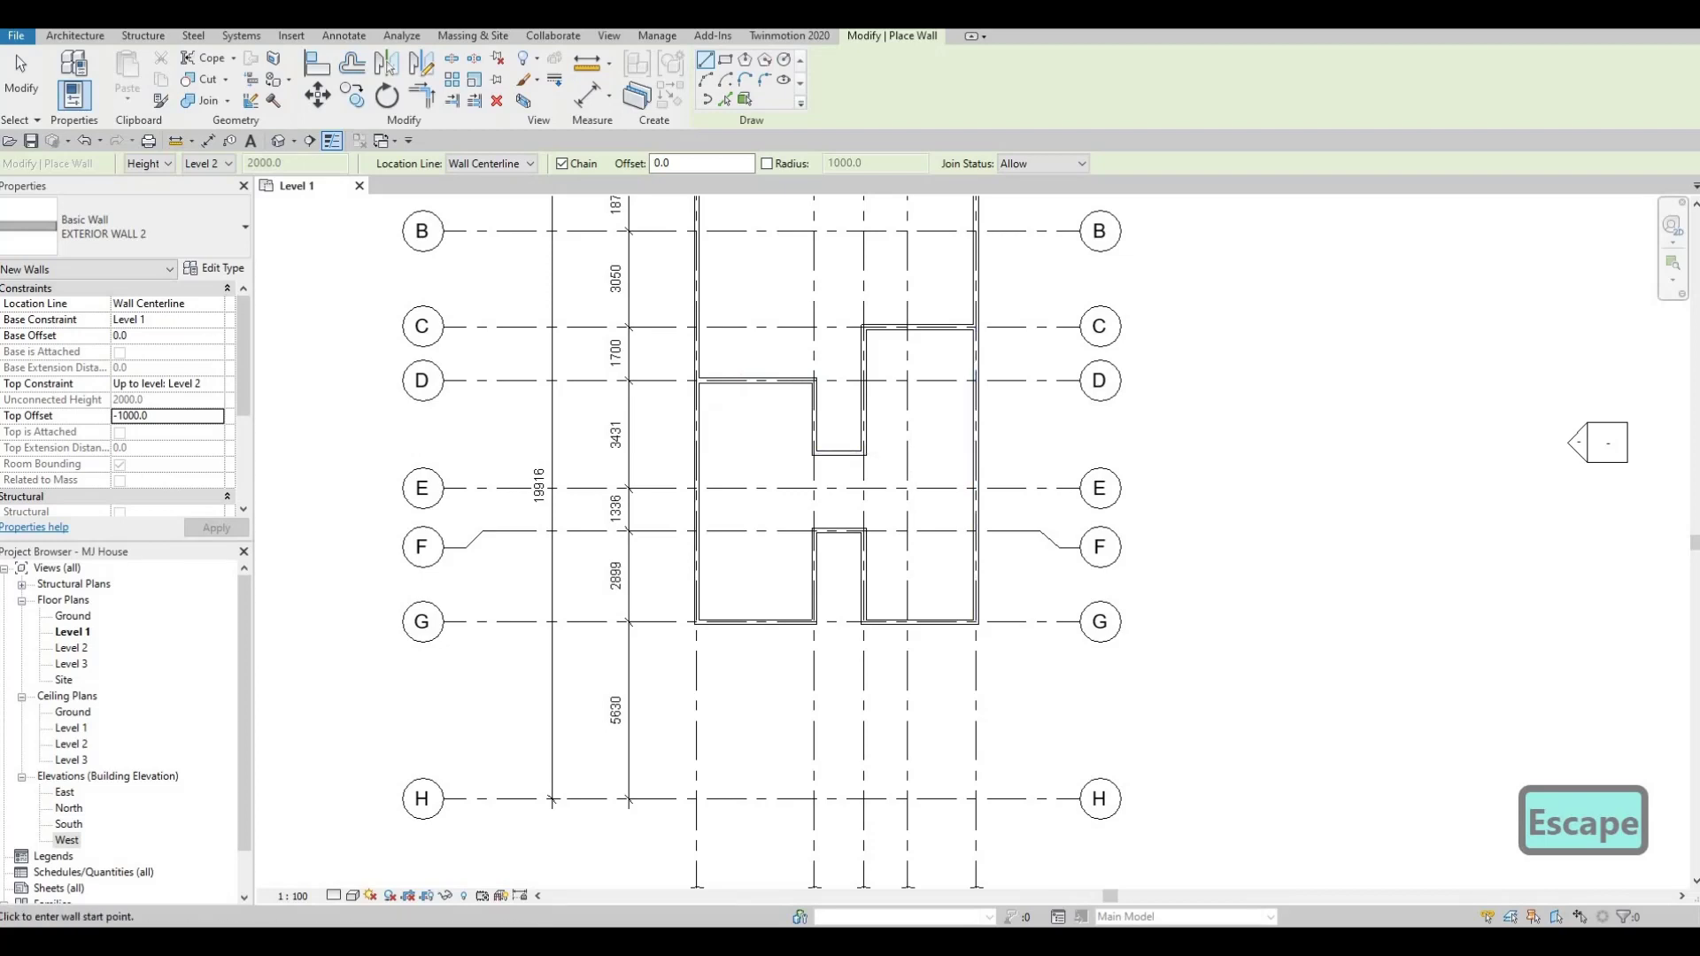
left_click(698, 642)
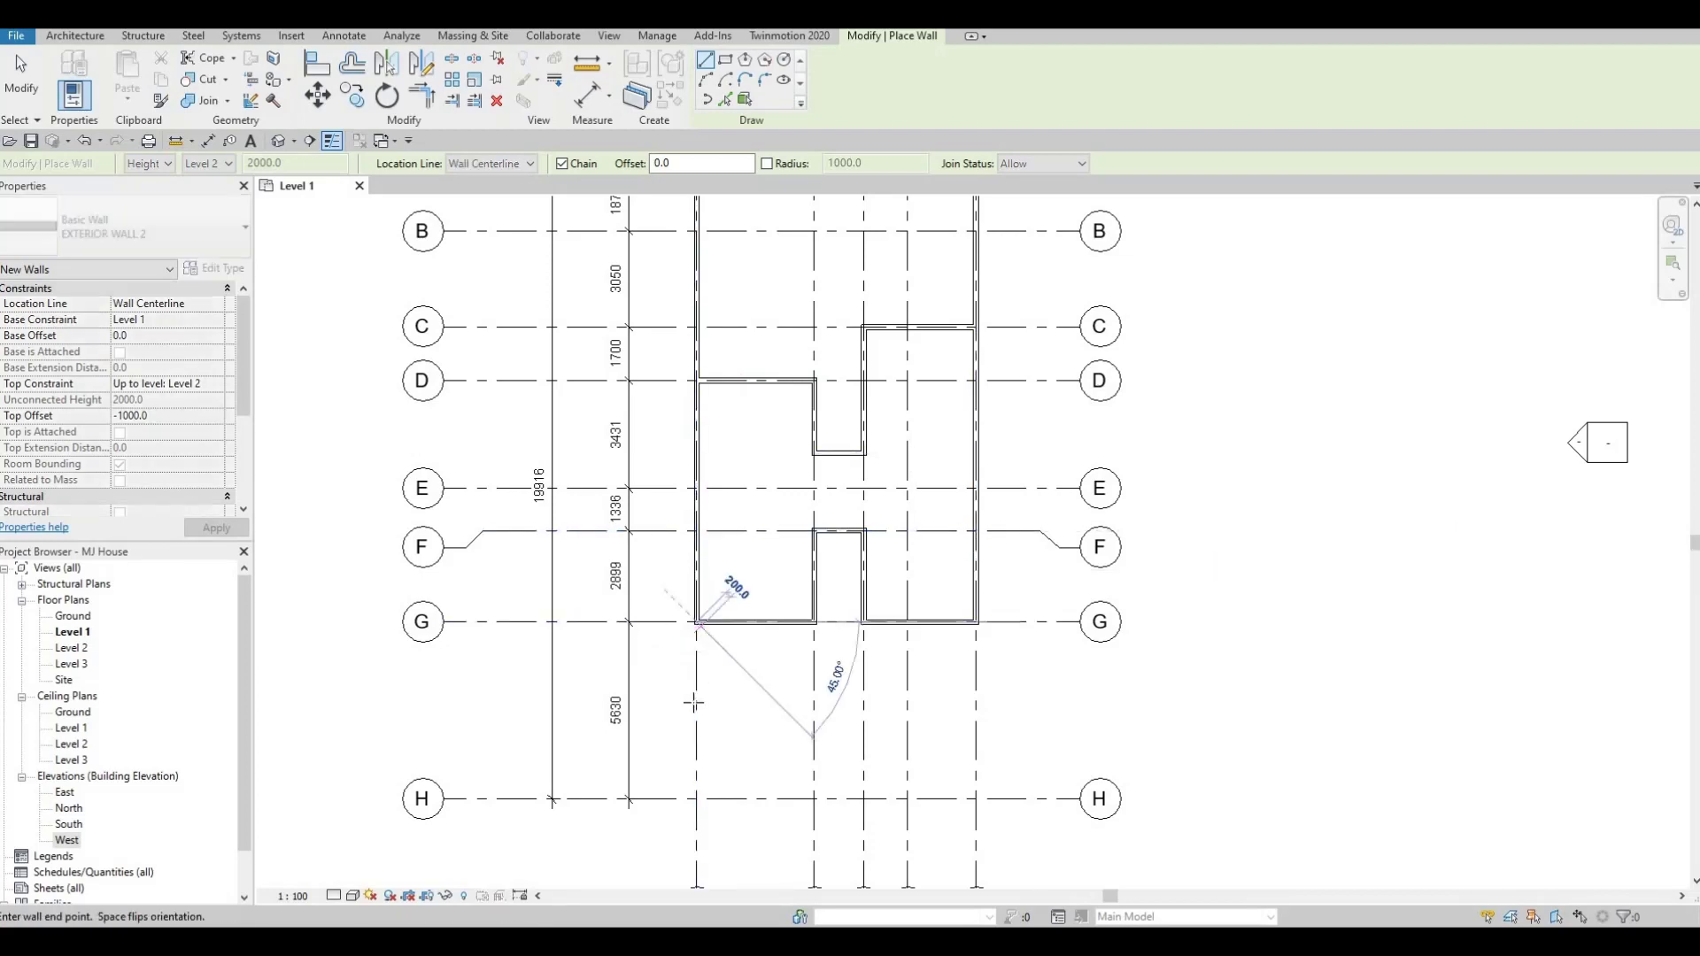
left_click(697, 799)
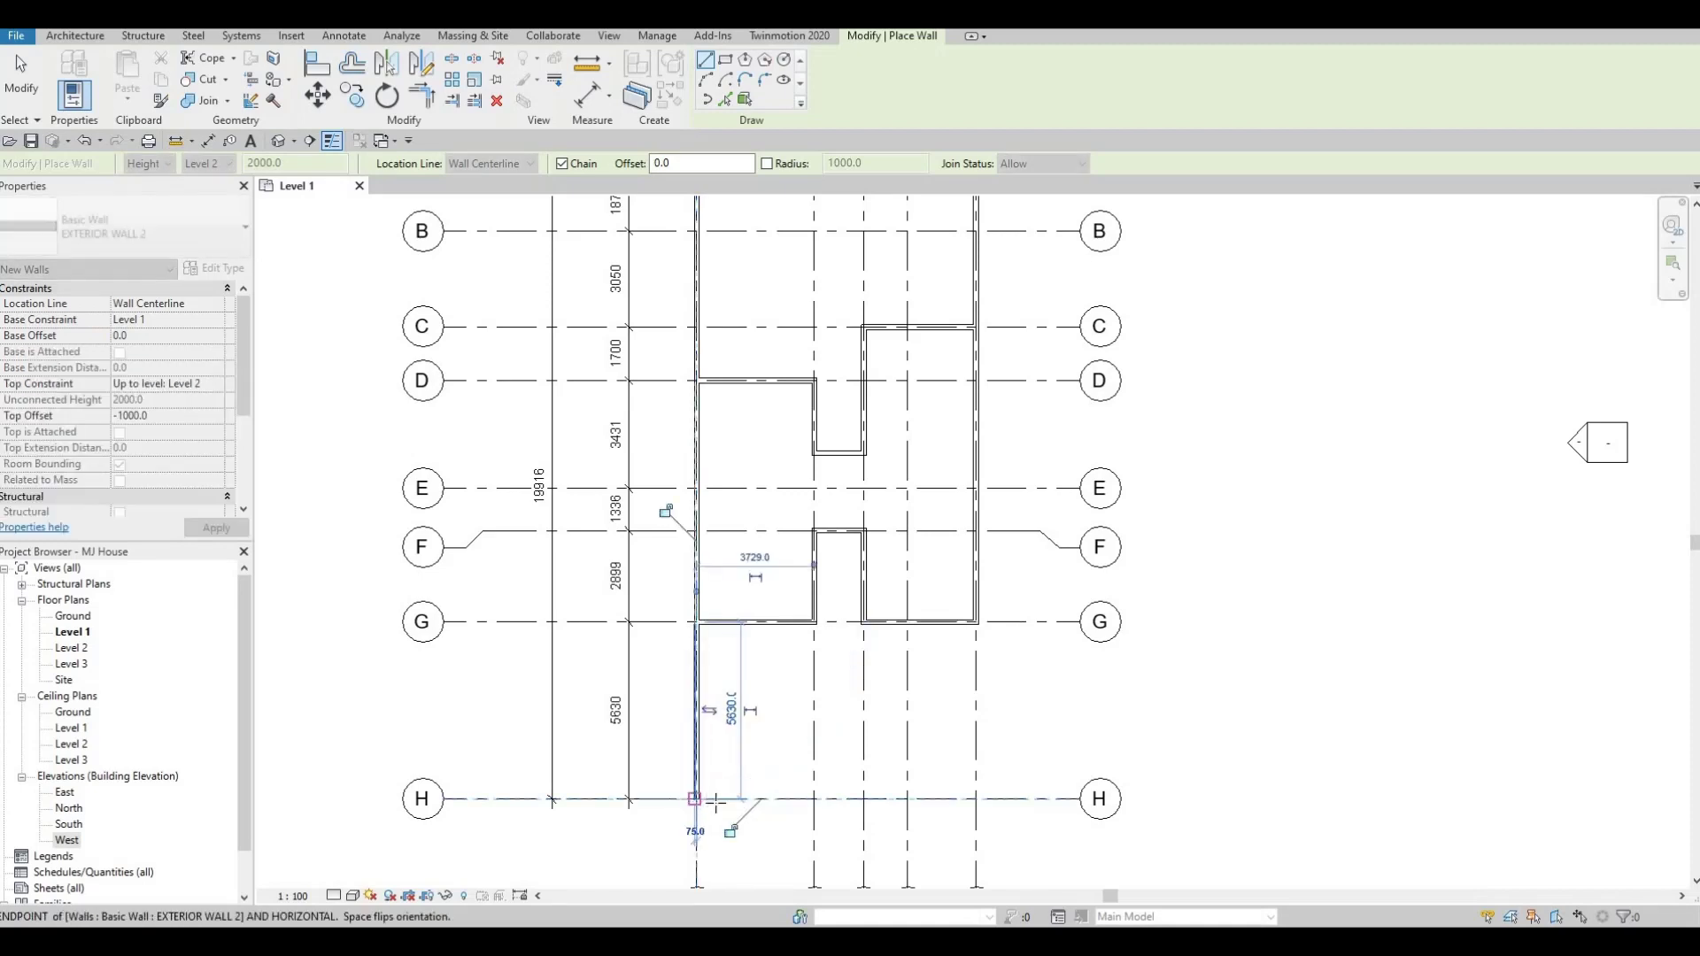
left_click(974, 799)
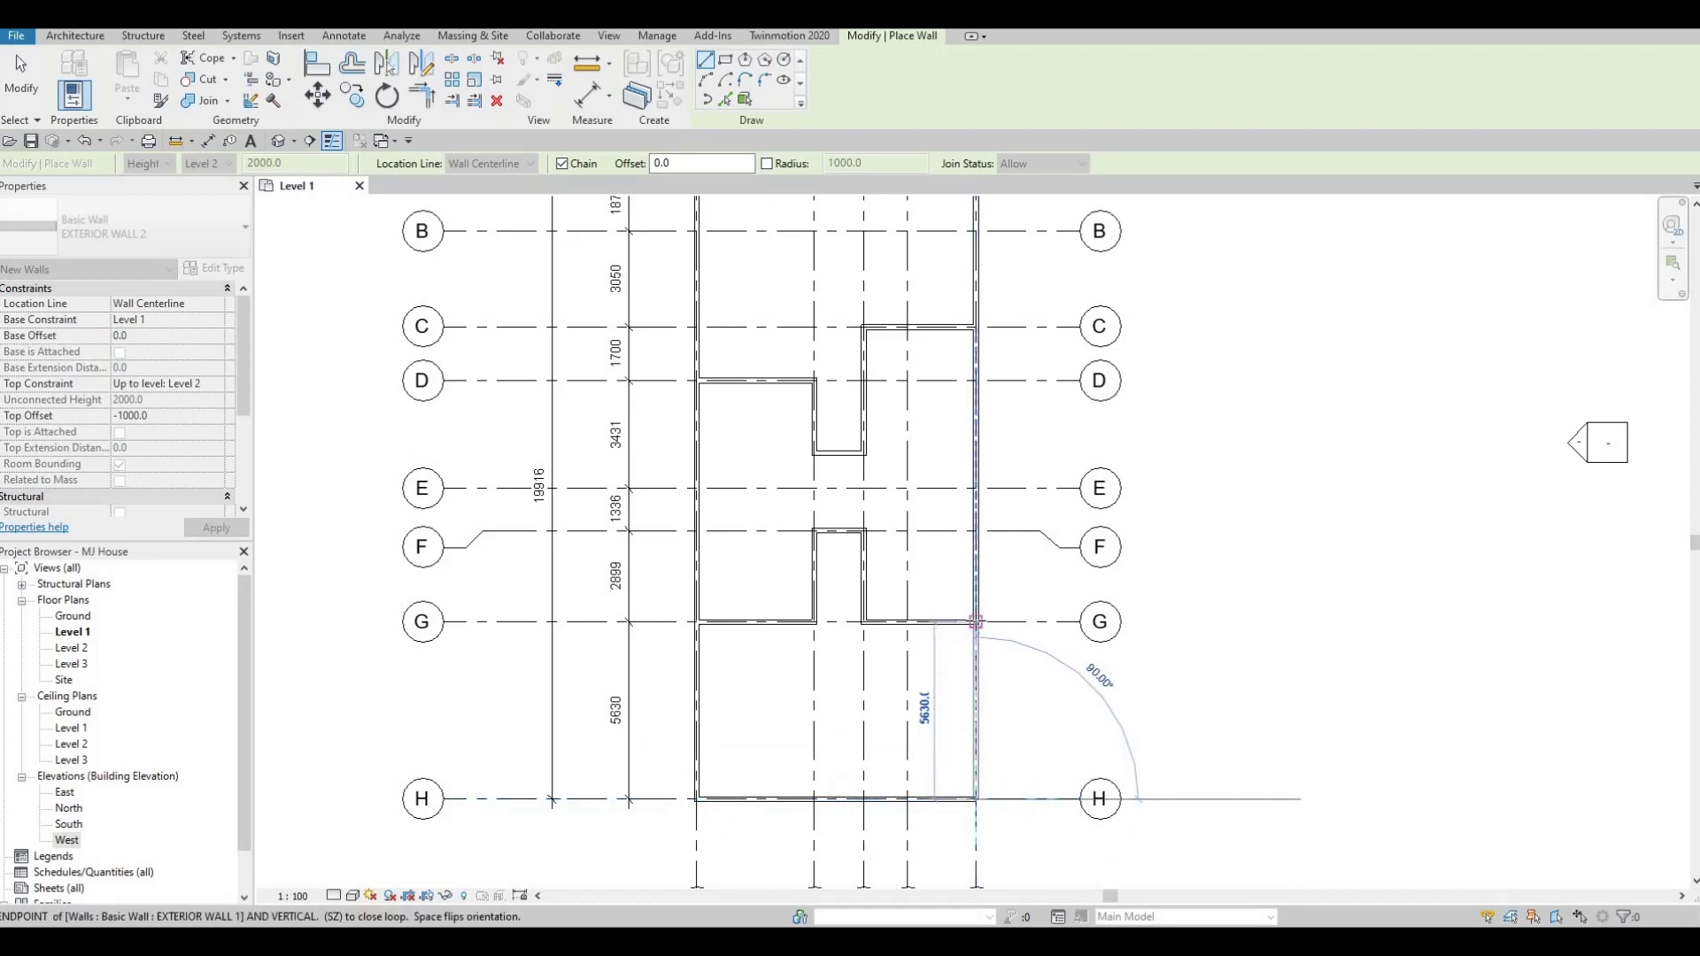
left_click(975, 623)
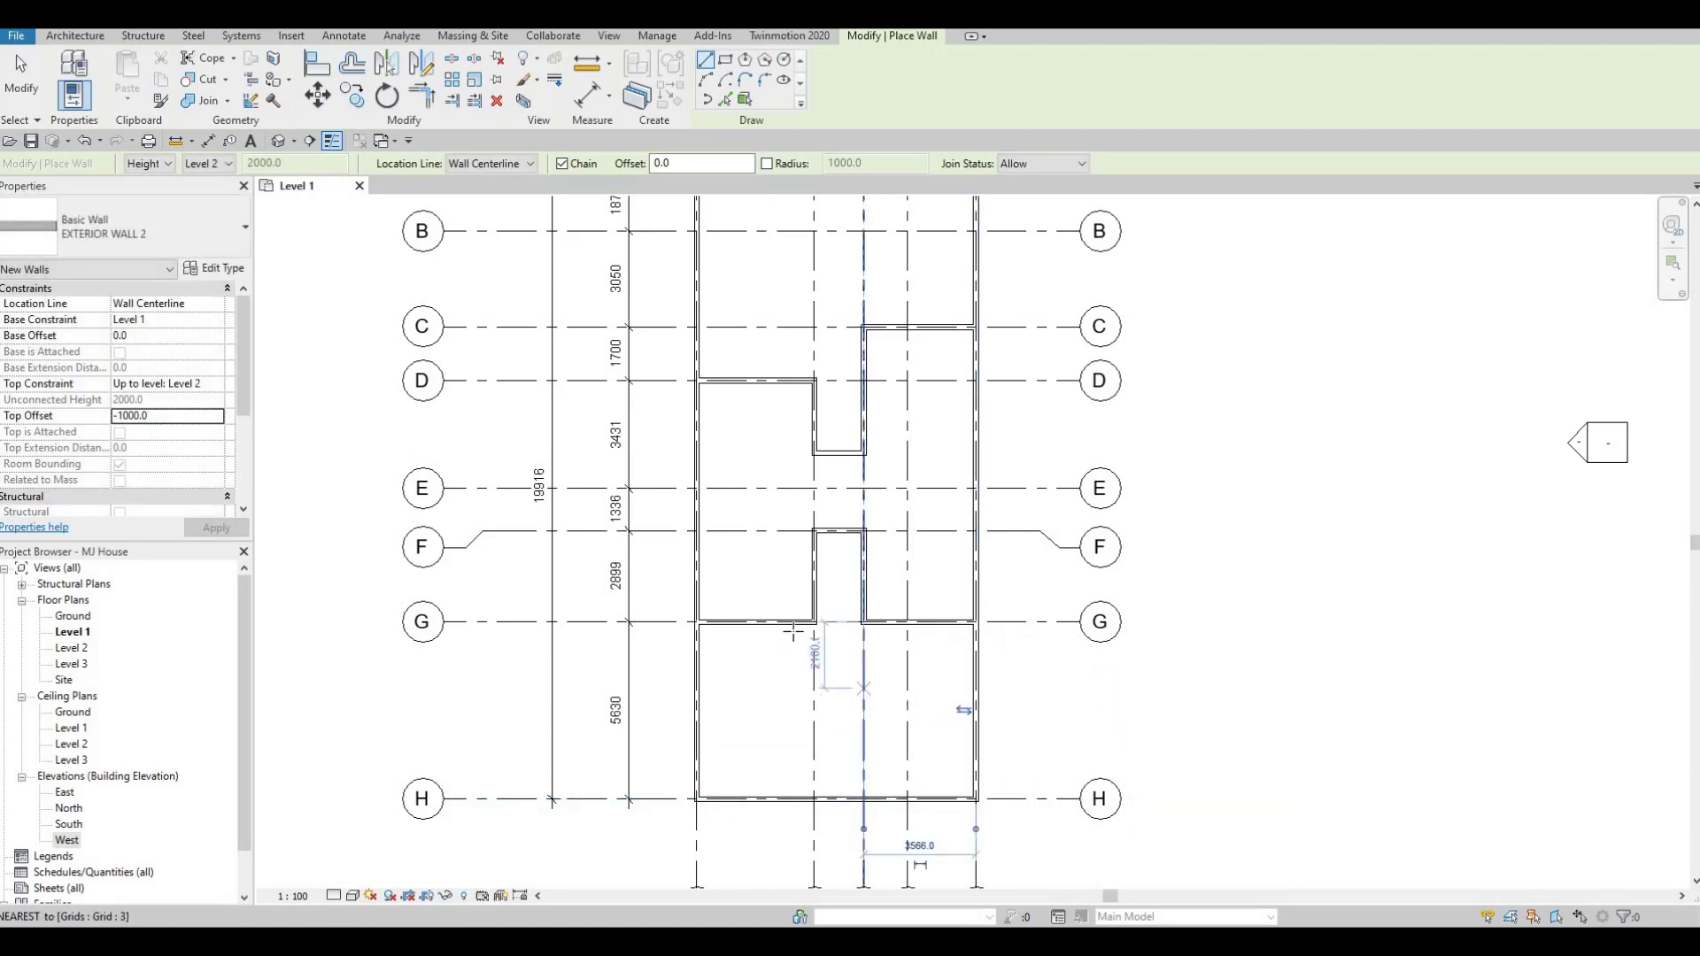
key("Escape")
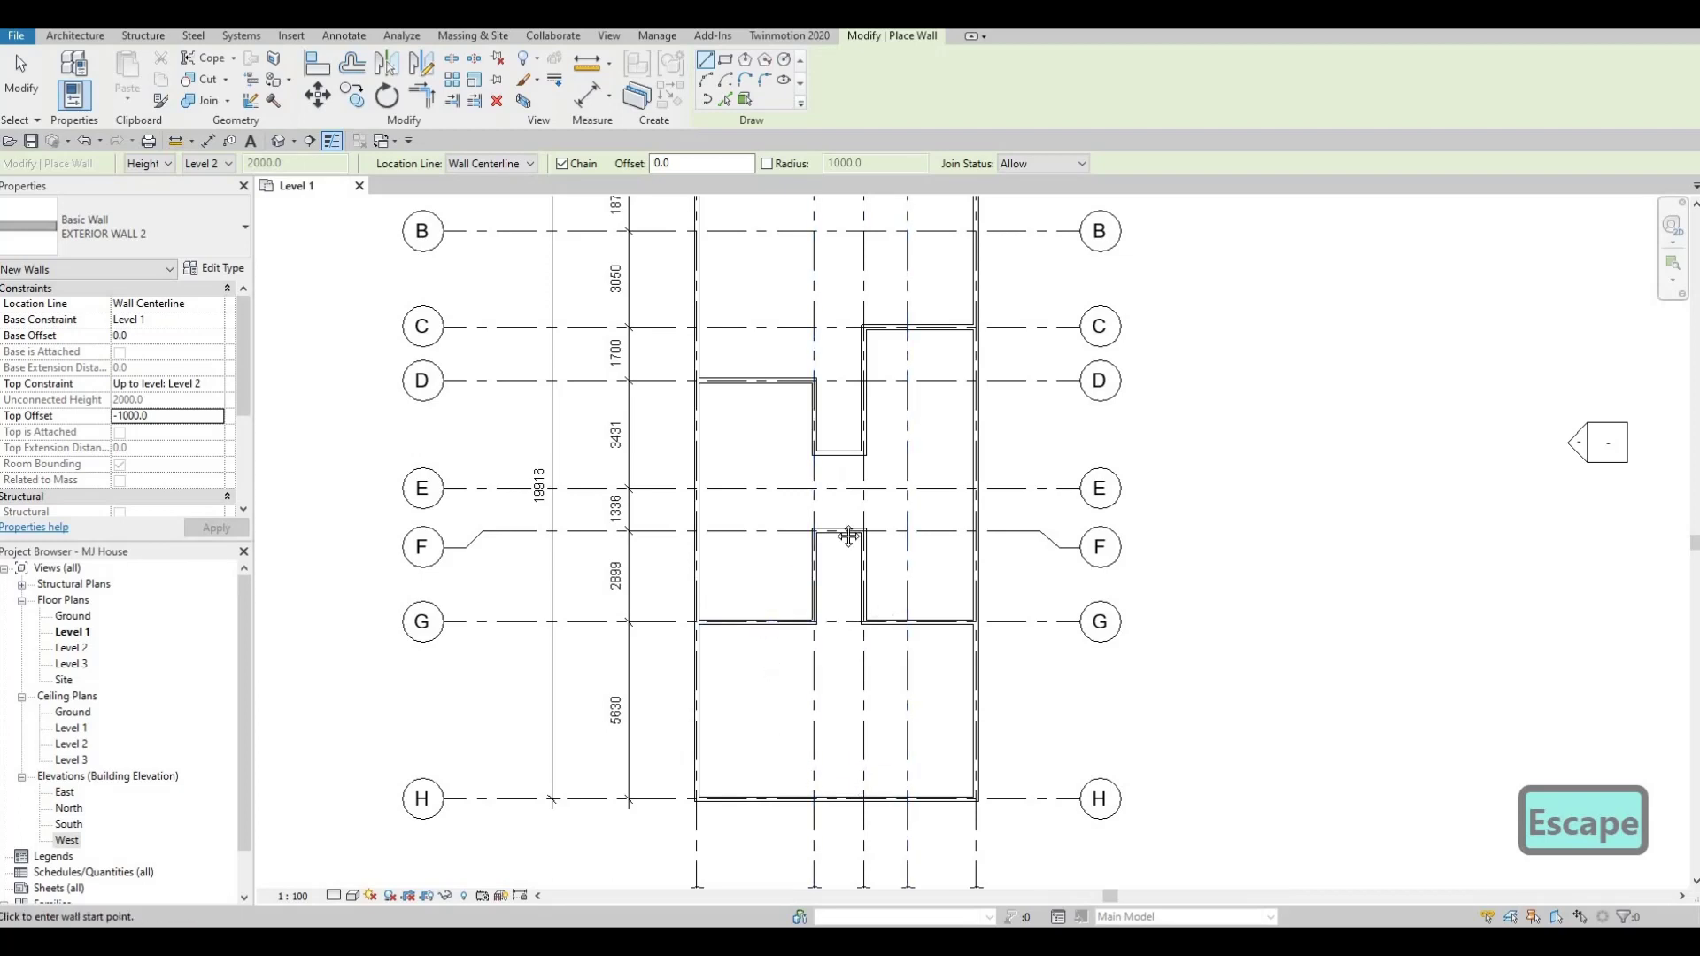
Step: Review the whole wall layout in plan, and open the default 3D view to compare the heights of the two exterior wall types
scroll(816, 455, "down", 2)
scroll(746, 488, "up", 2)
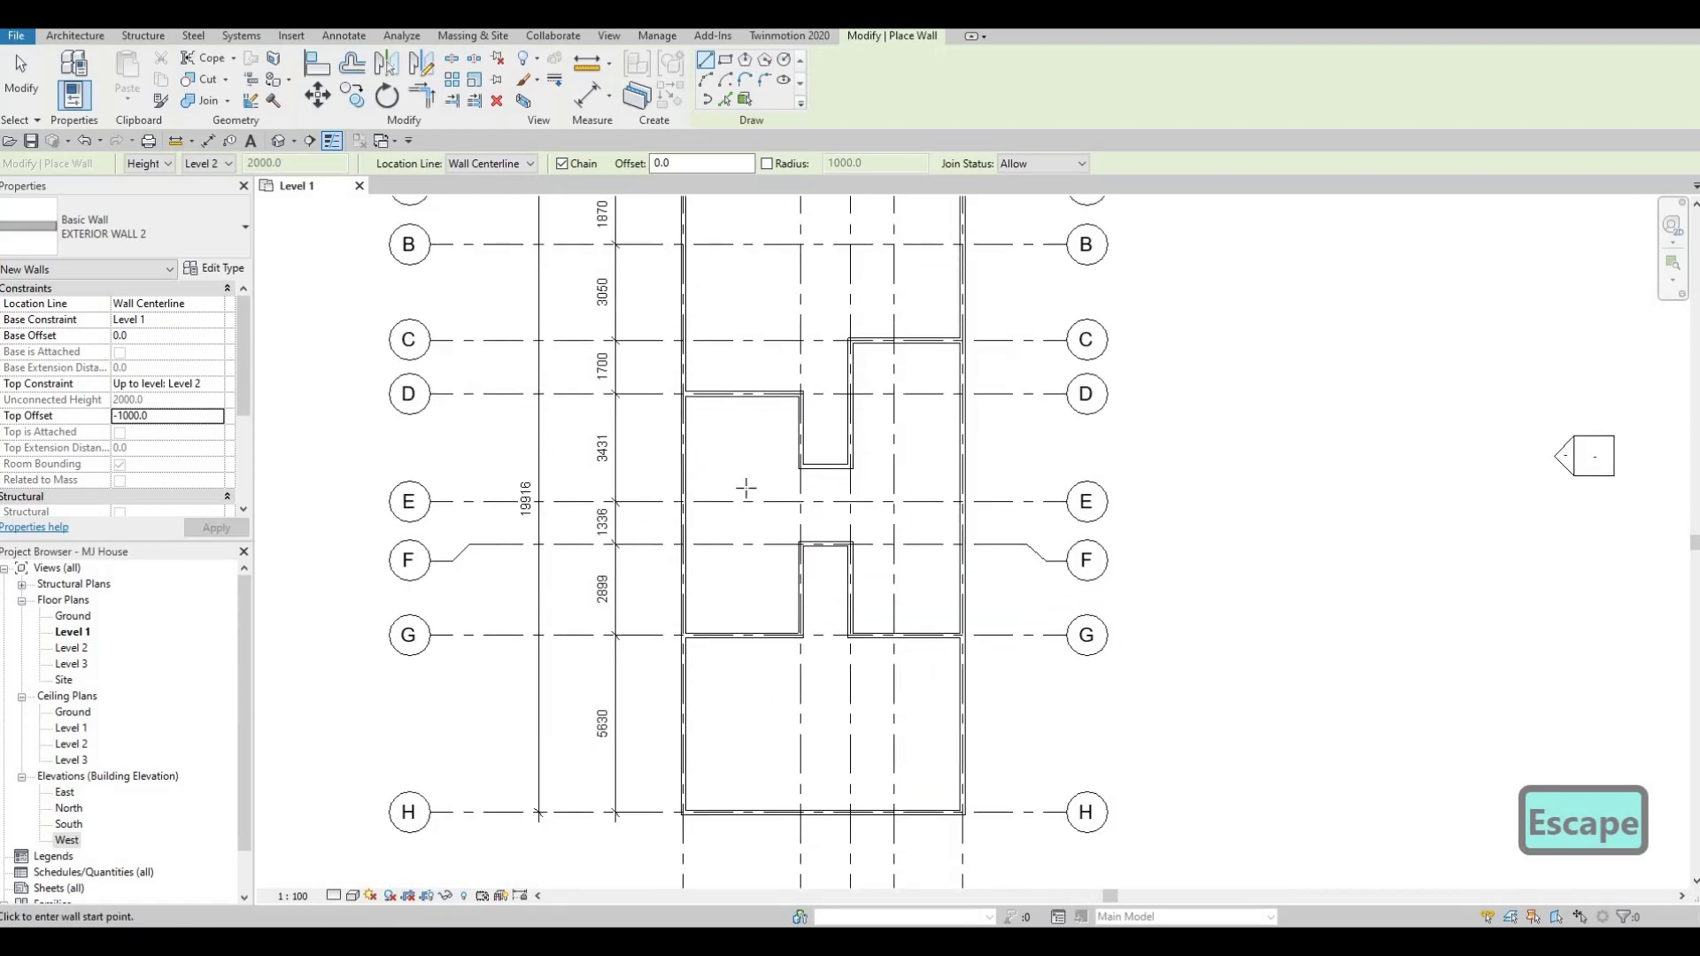
scroll(752, 523, "down", 2)
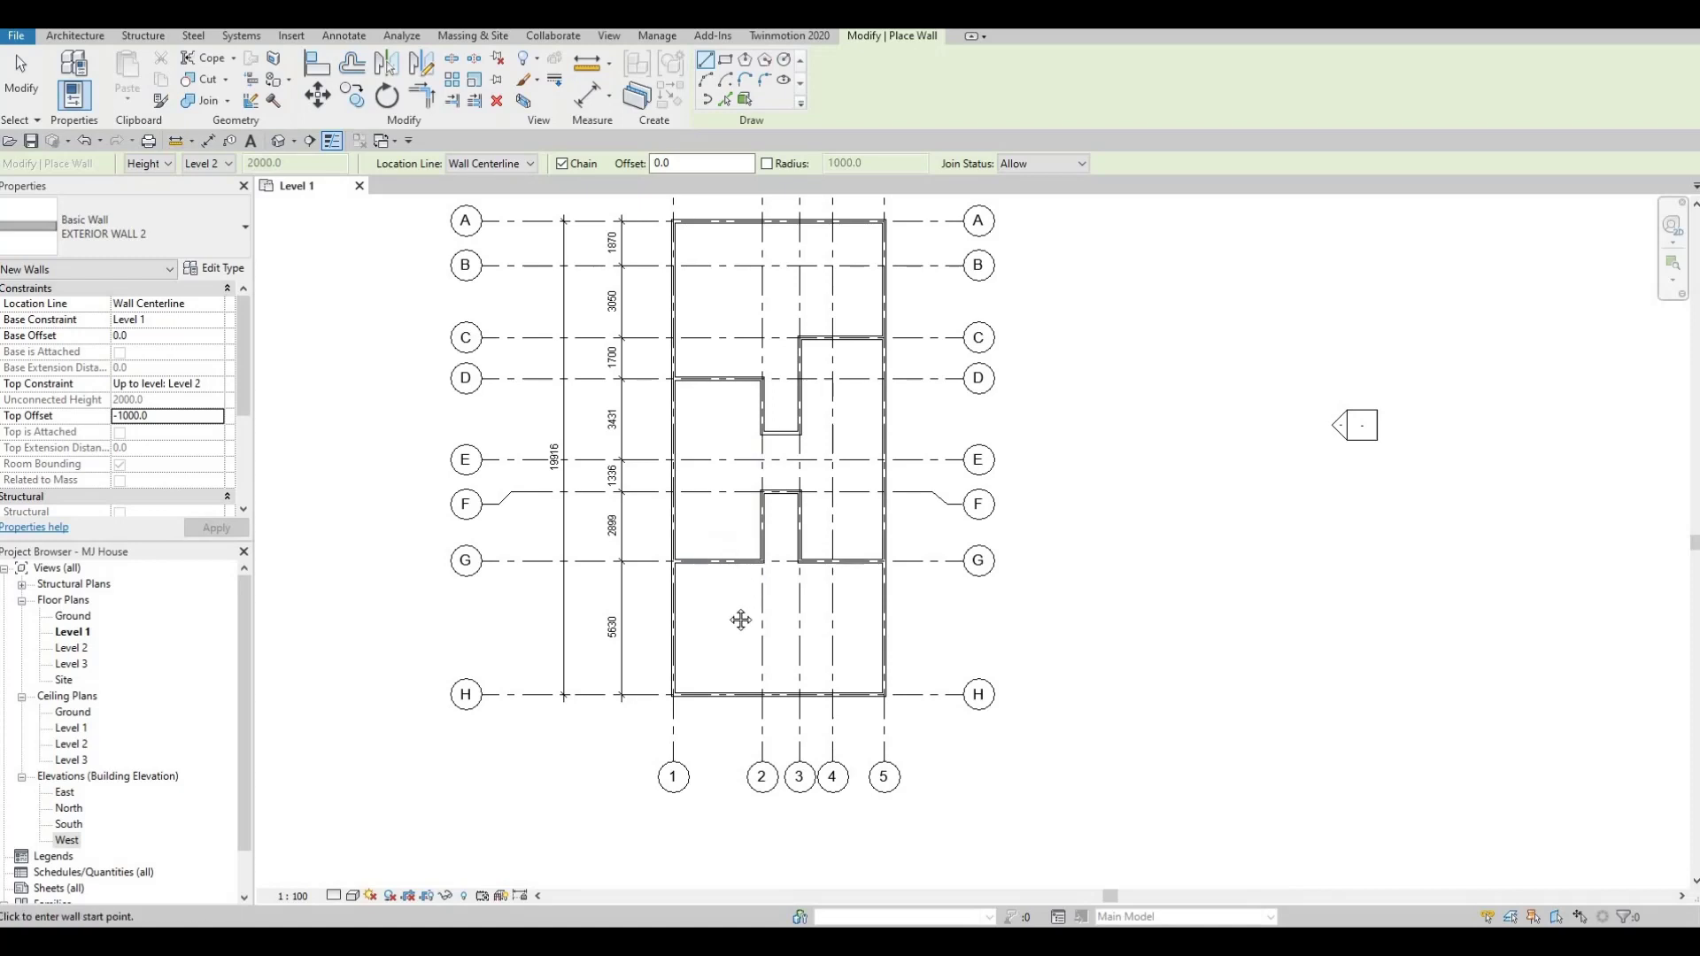
mouse_move(723, 599)
middle_mouse_down()
mouse_move(726, 641)
mouse_move(734, 621)
middle_mouse_up()
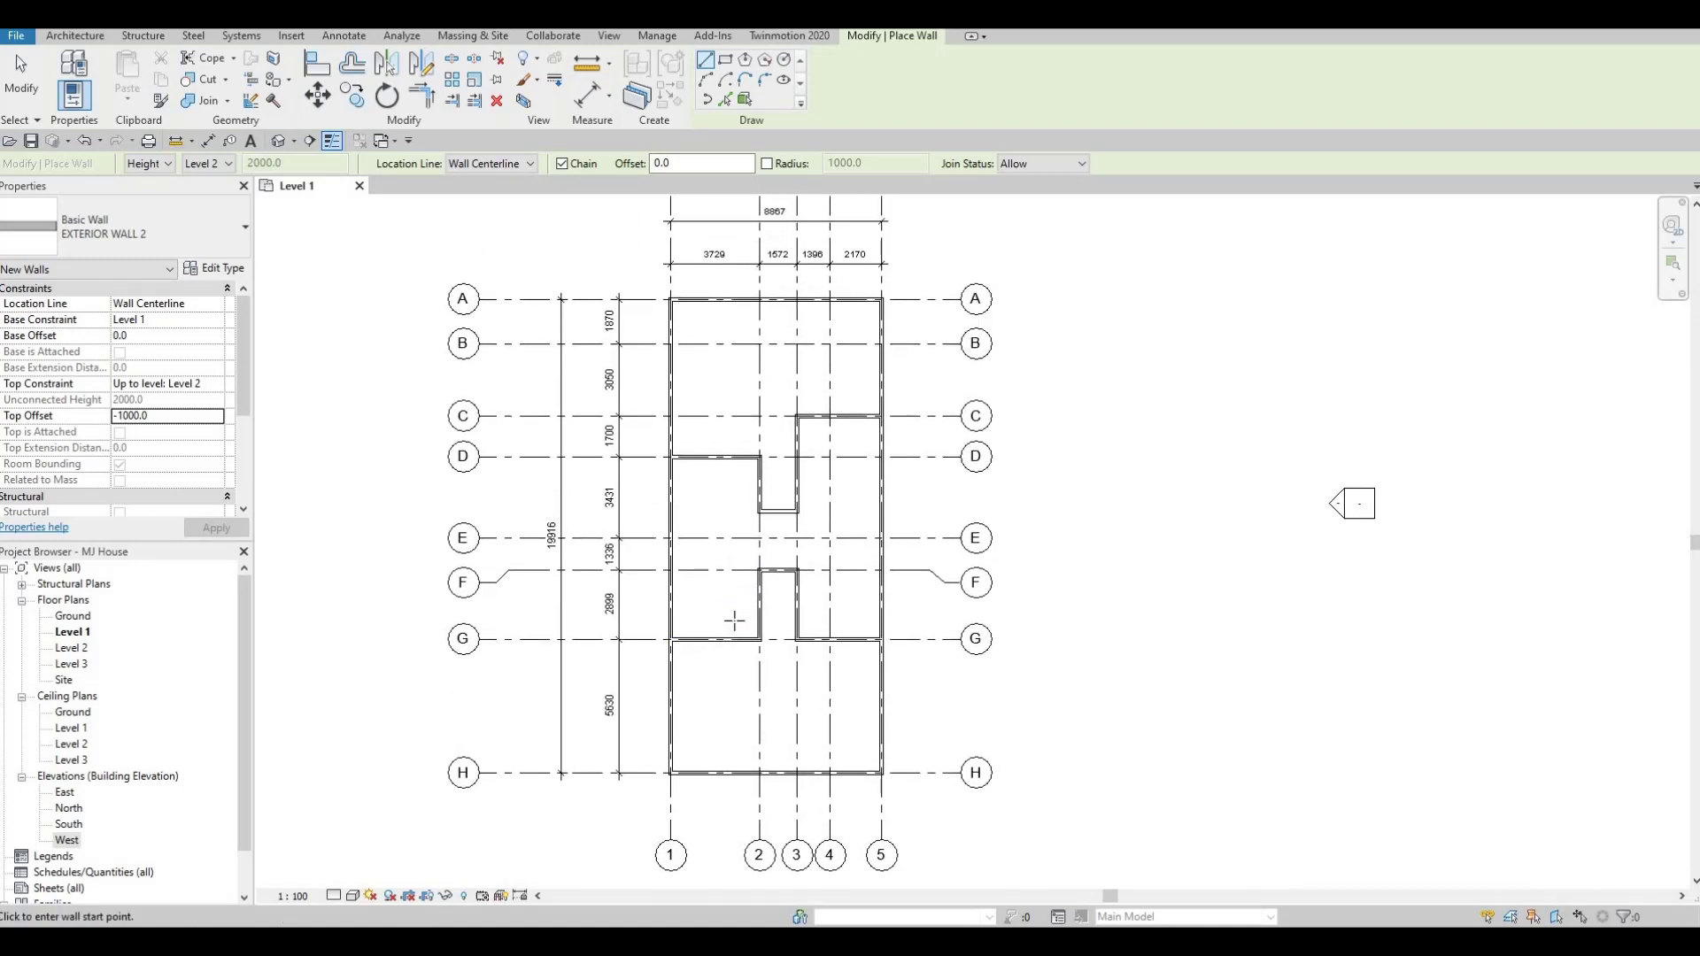
key("F1")
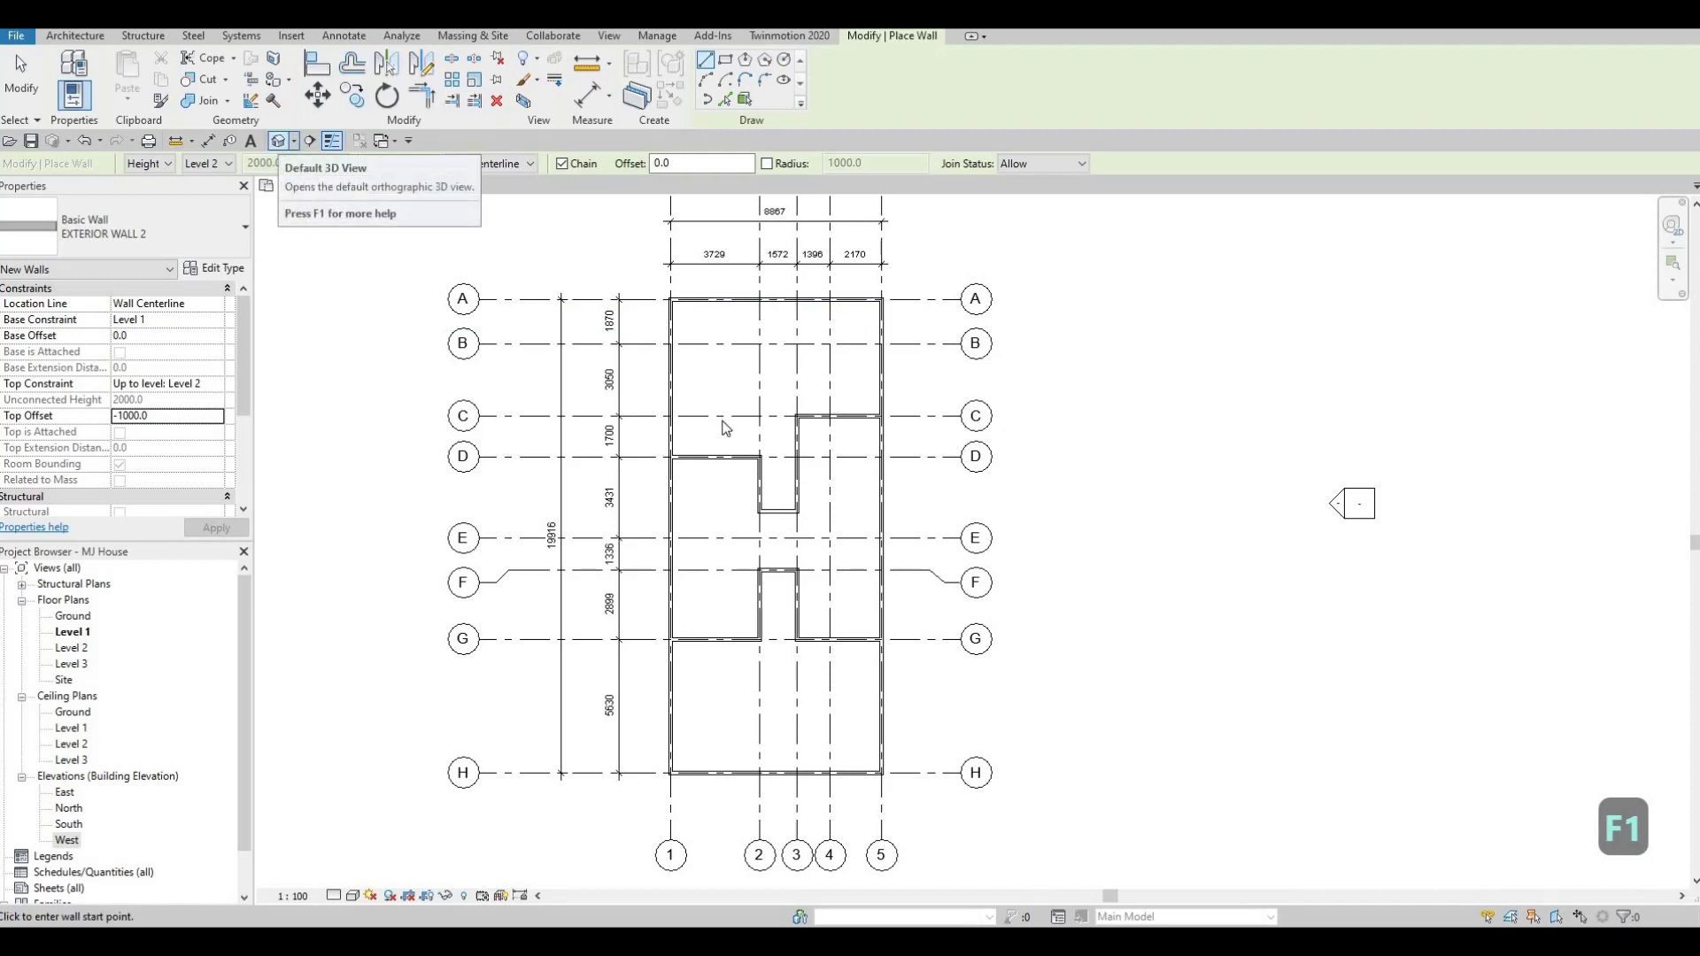
left_click(280, 140)
mouse_move(720, 595)
middle_mouse_down("shift")
mouse_move(918, 588)
mouse_move(937, 559)
mouse_move(823, 611)
mouse_move(733, 616)
middle_mouse_up("shift")
scroll(637, 556, "up", 2)
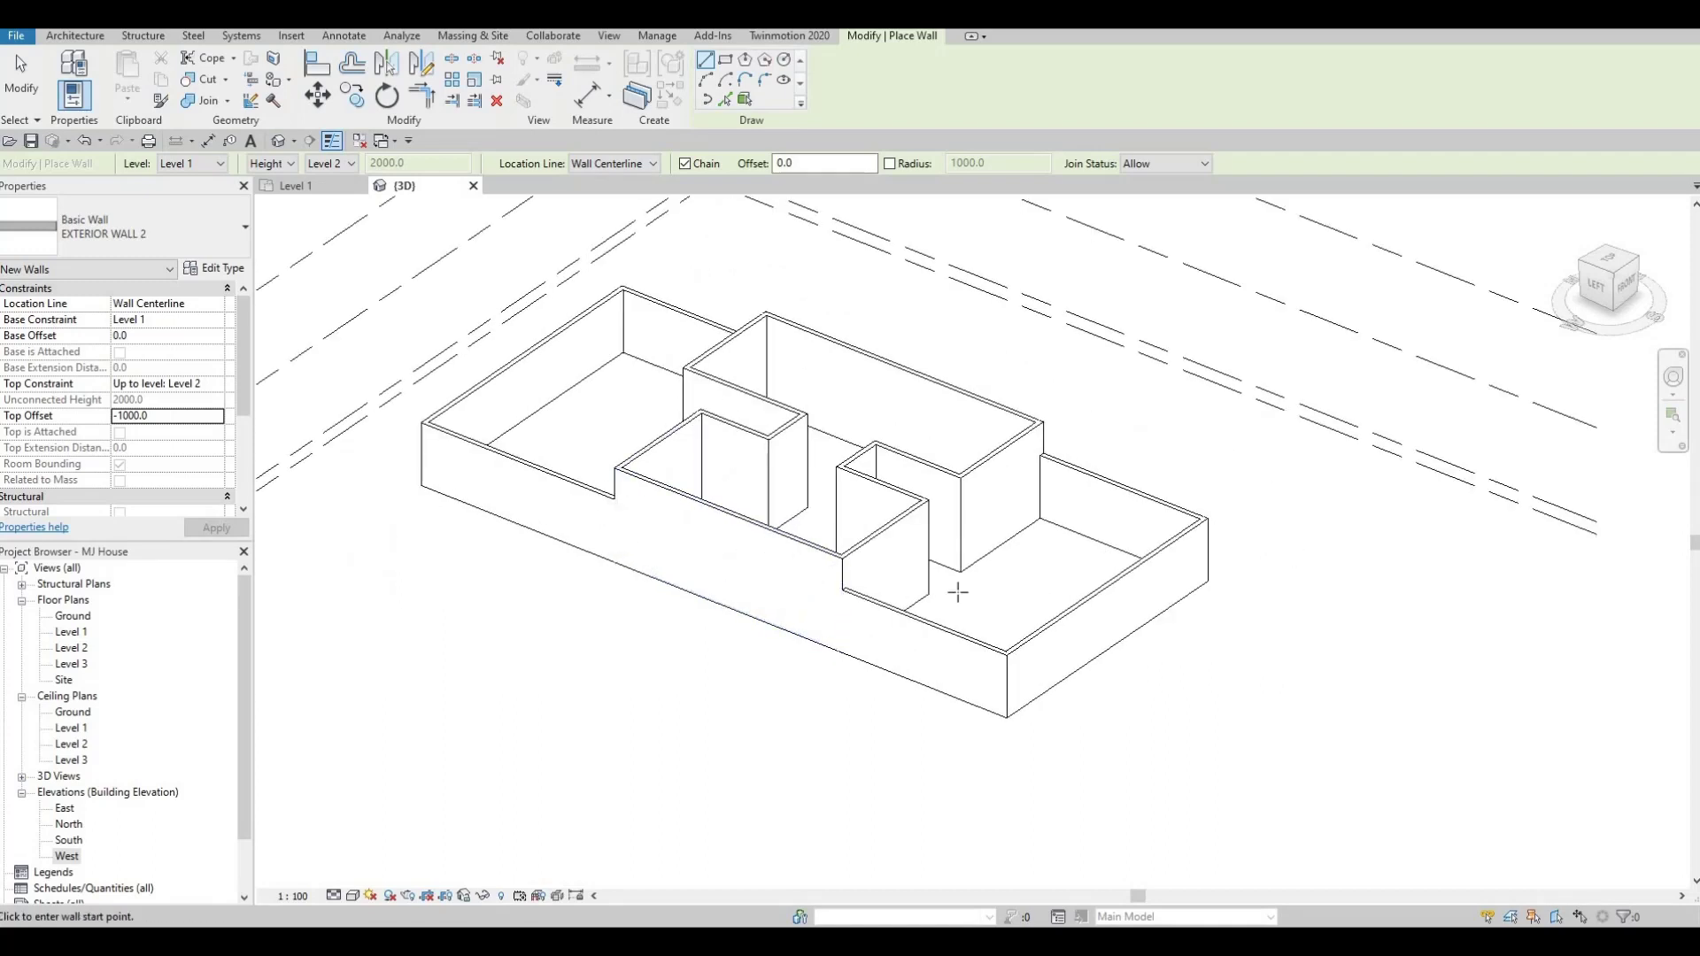
left_click(925, 599)
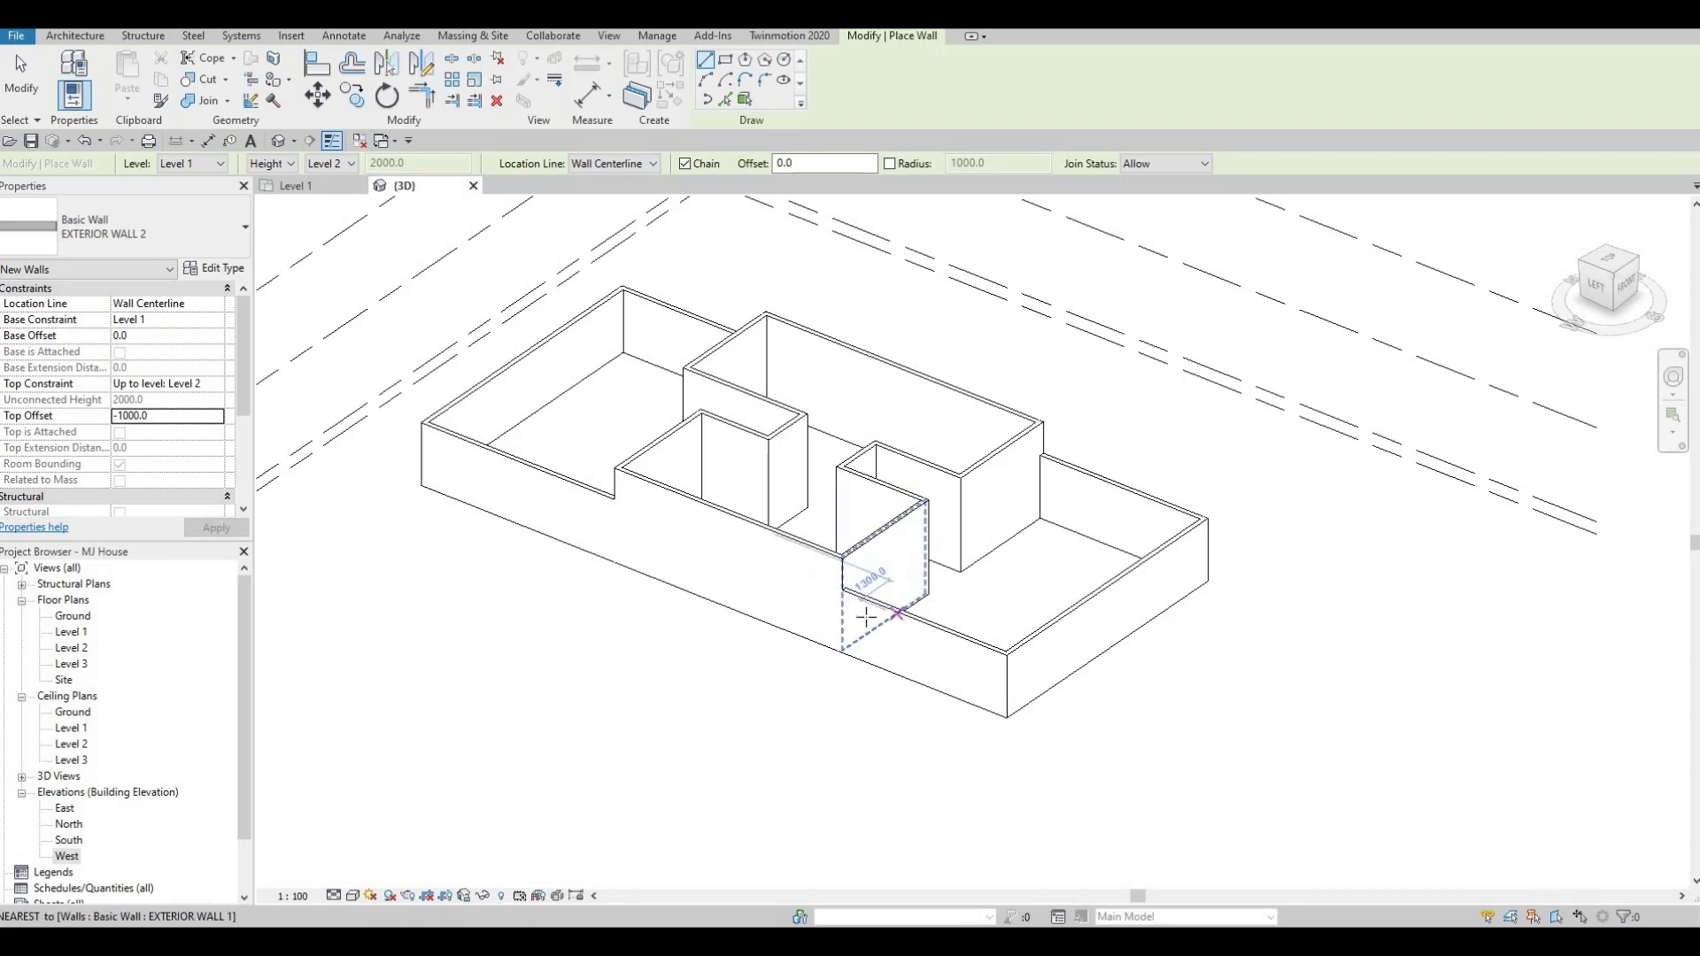
left_click(842, 599)
scroll(892, 618, "up", 2)
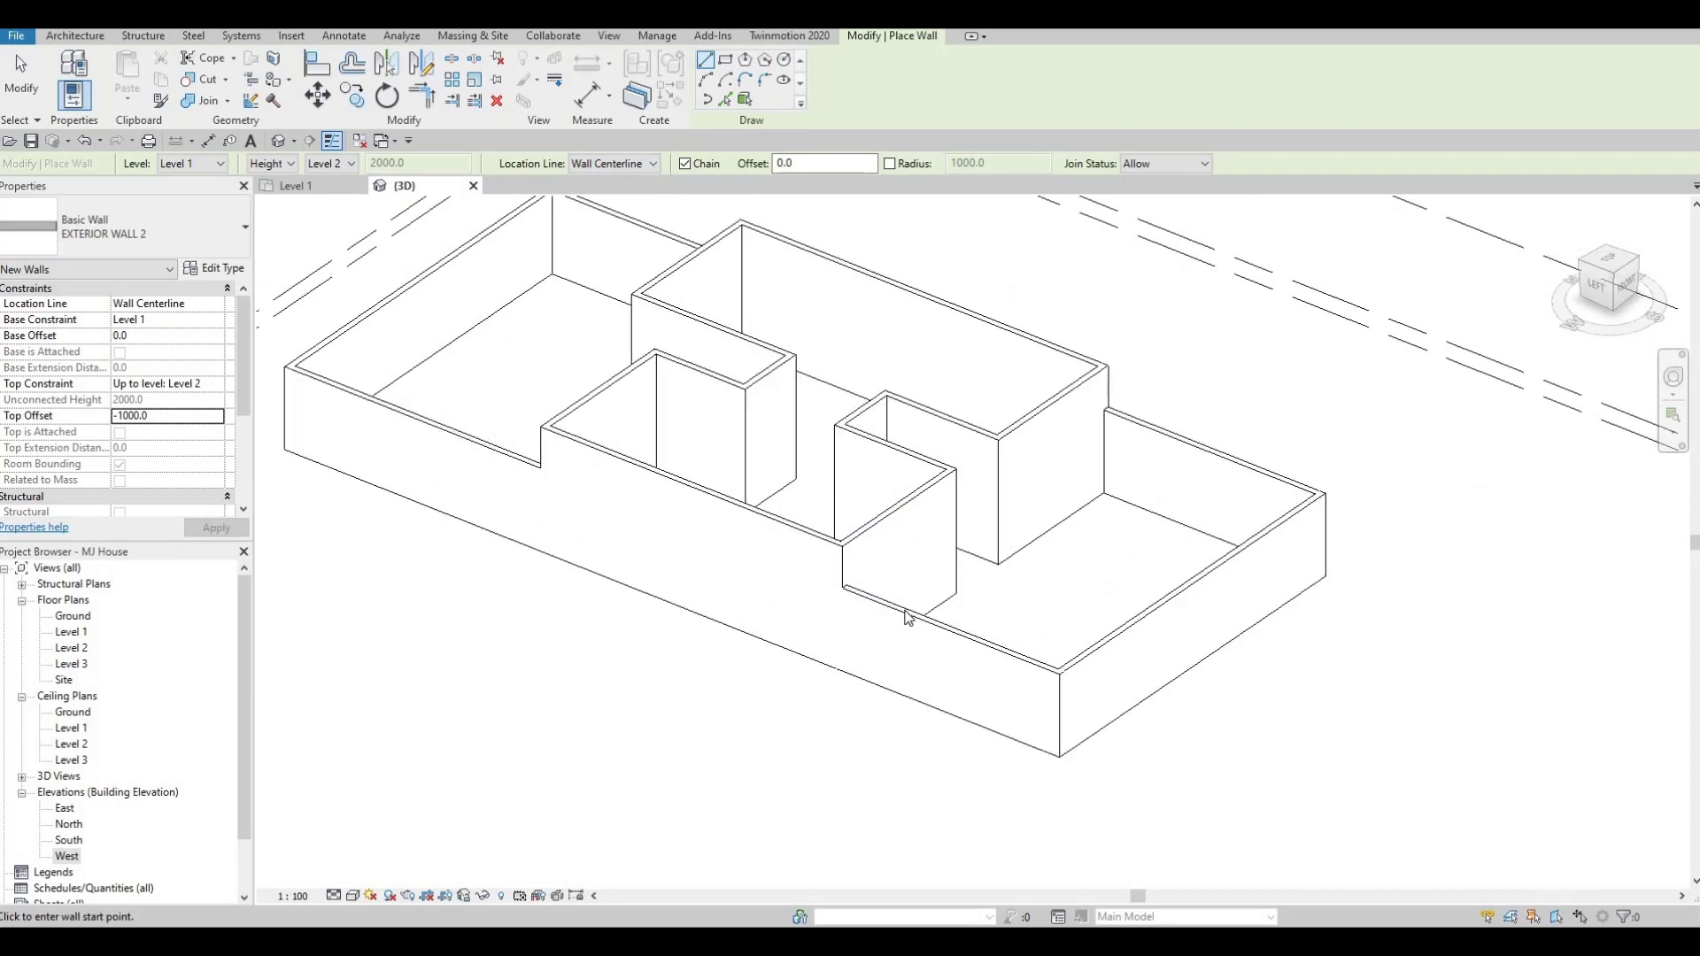
Step: Check the layer structure of the EXTERIOR WALL 2 type without changing it, and inspect the walls from several sides in 3D
key("Escape")
key("Escape")
left_click(895, 638)
left_click(222, 270)
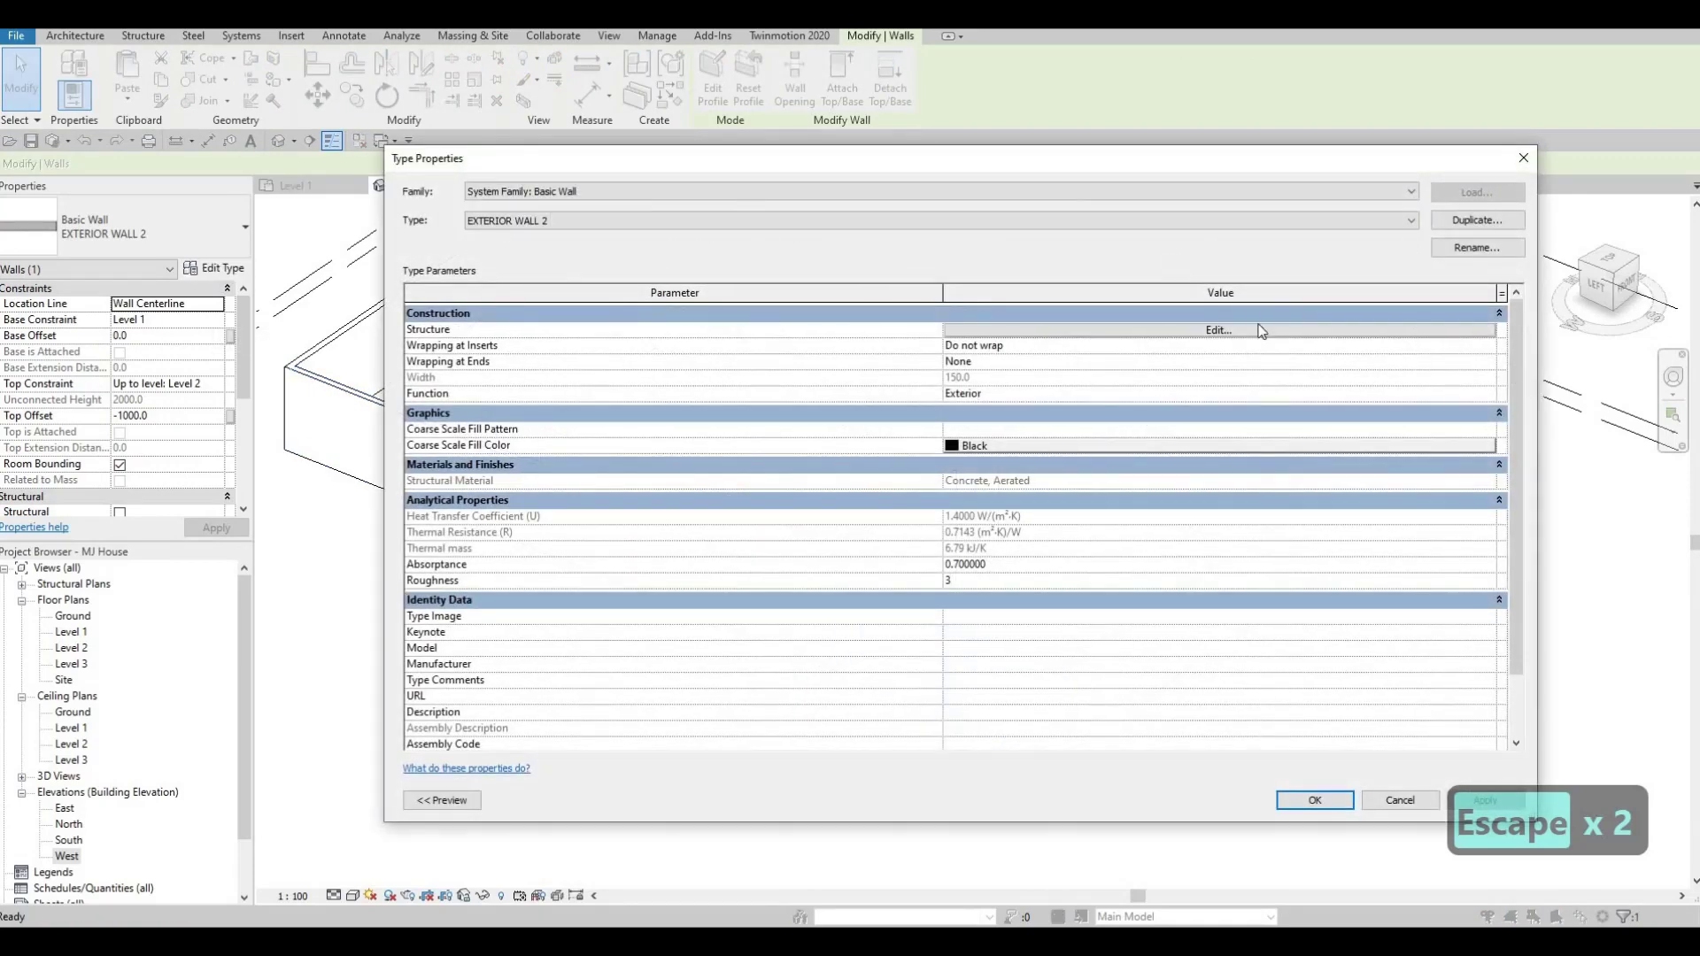
left_click(1259, 332)
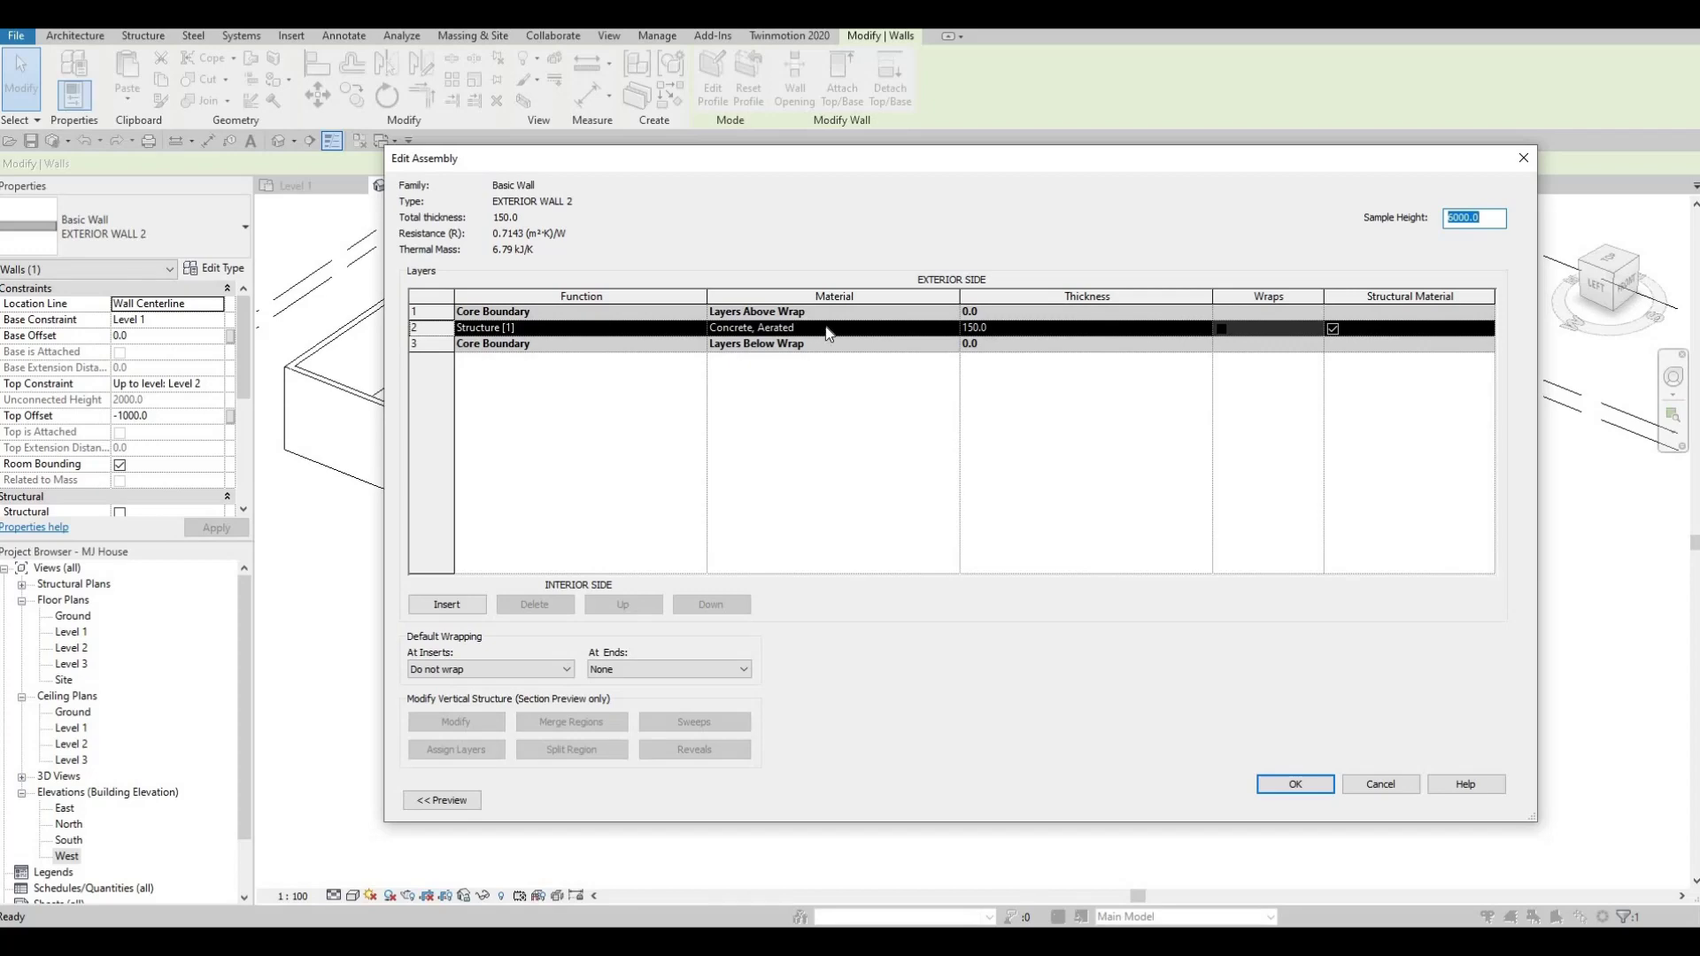
key("Escape")
key("Escape")
key("Escape")
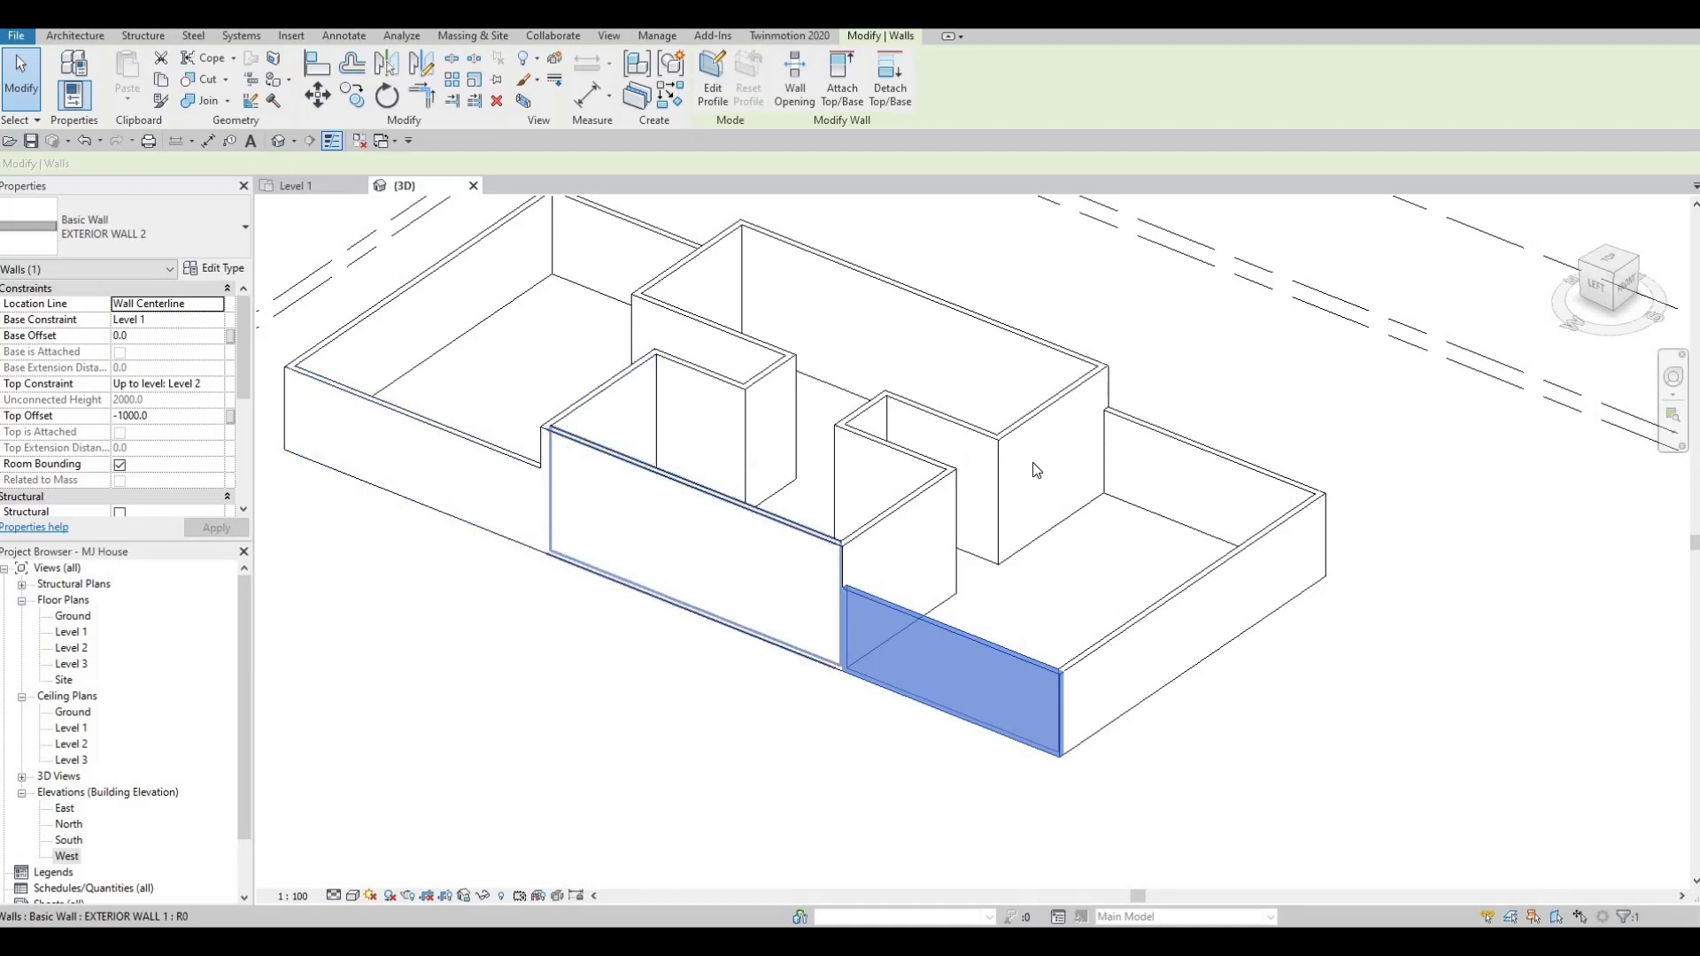
middle_click_drag(1036, 469, 491, 556, "shift")
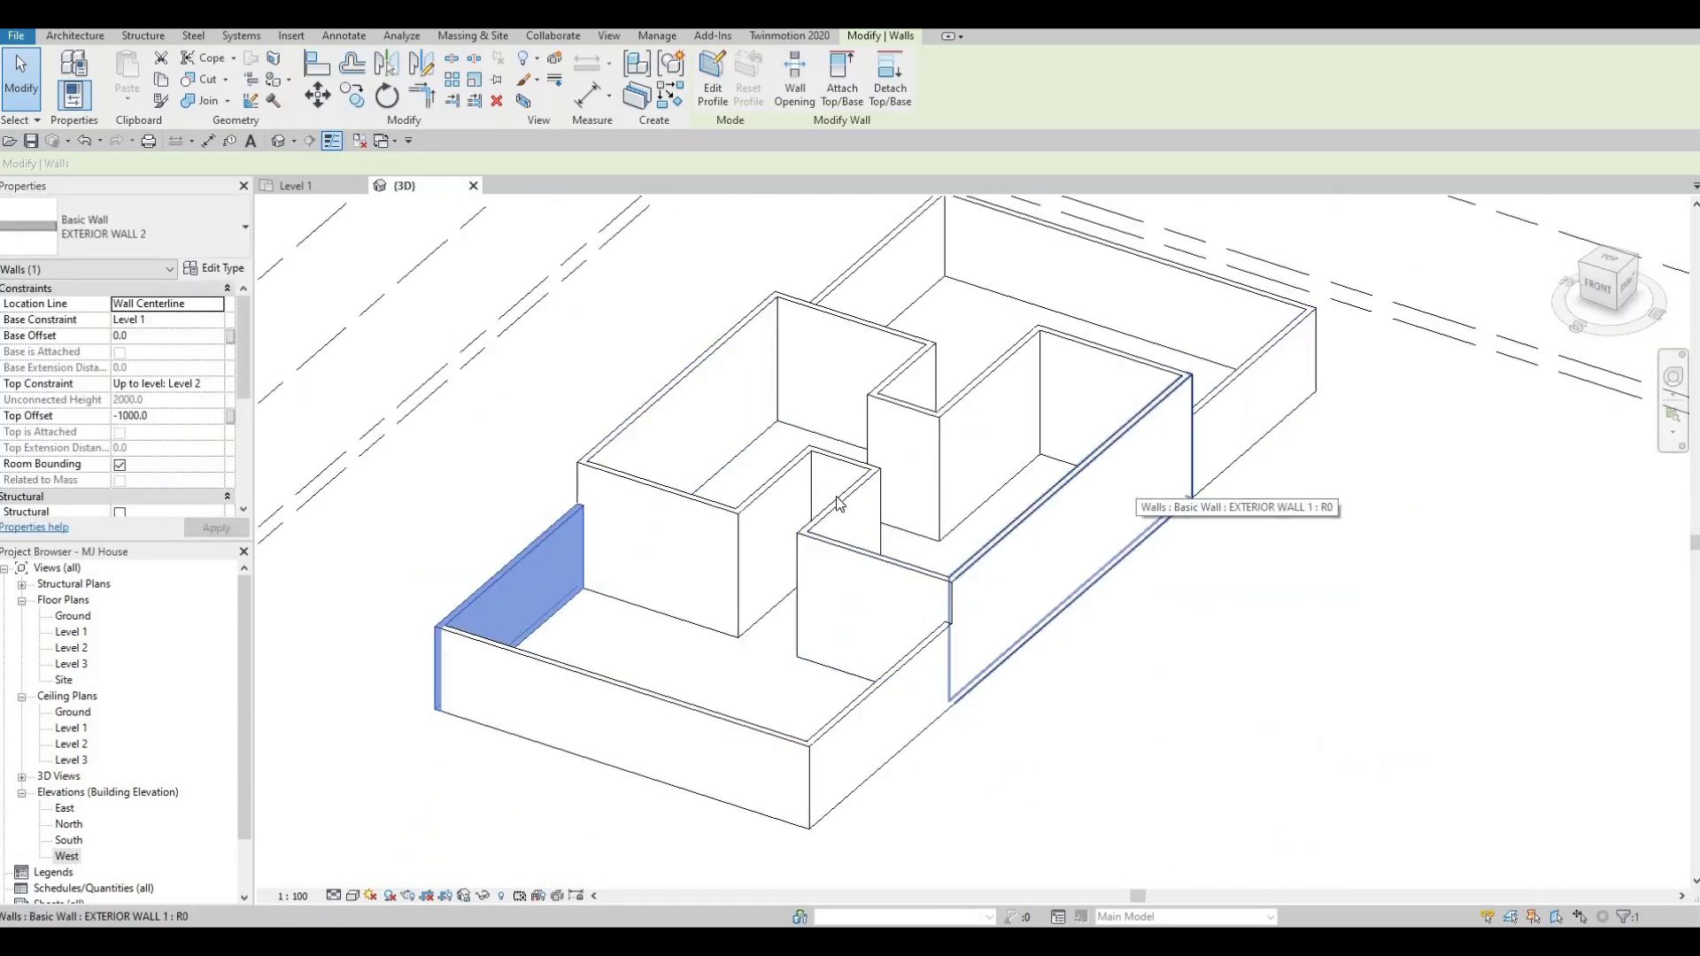
key("F1")
key("Escape")
middle_click_drag(713, 524, 1286, 568, "shift")
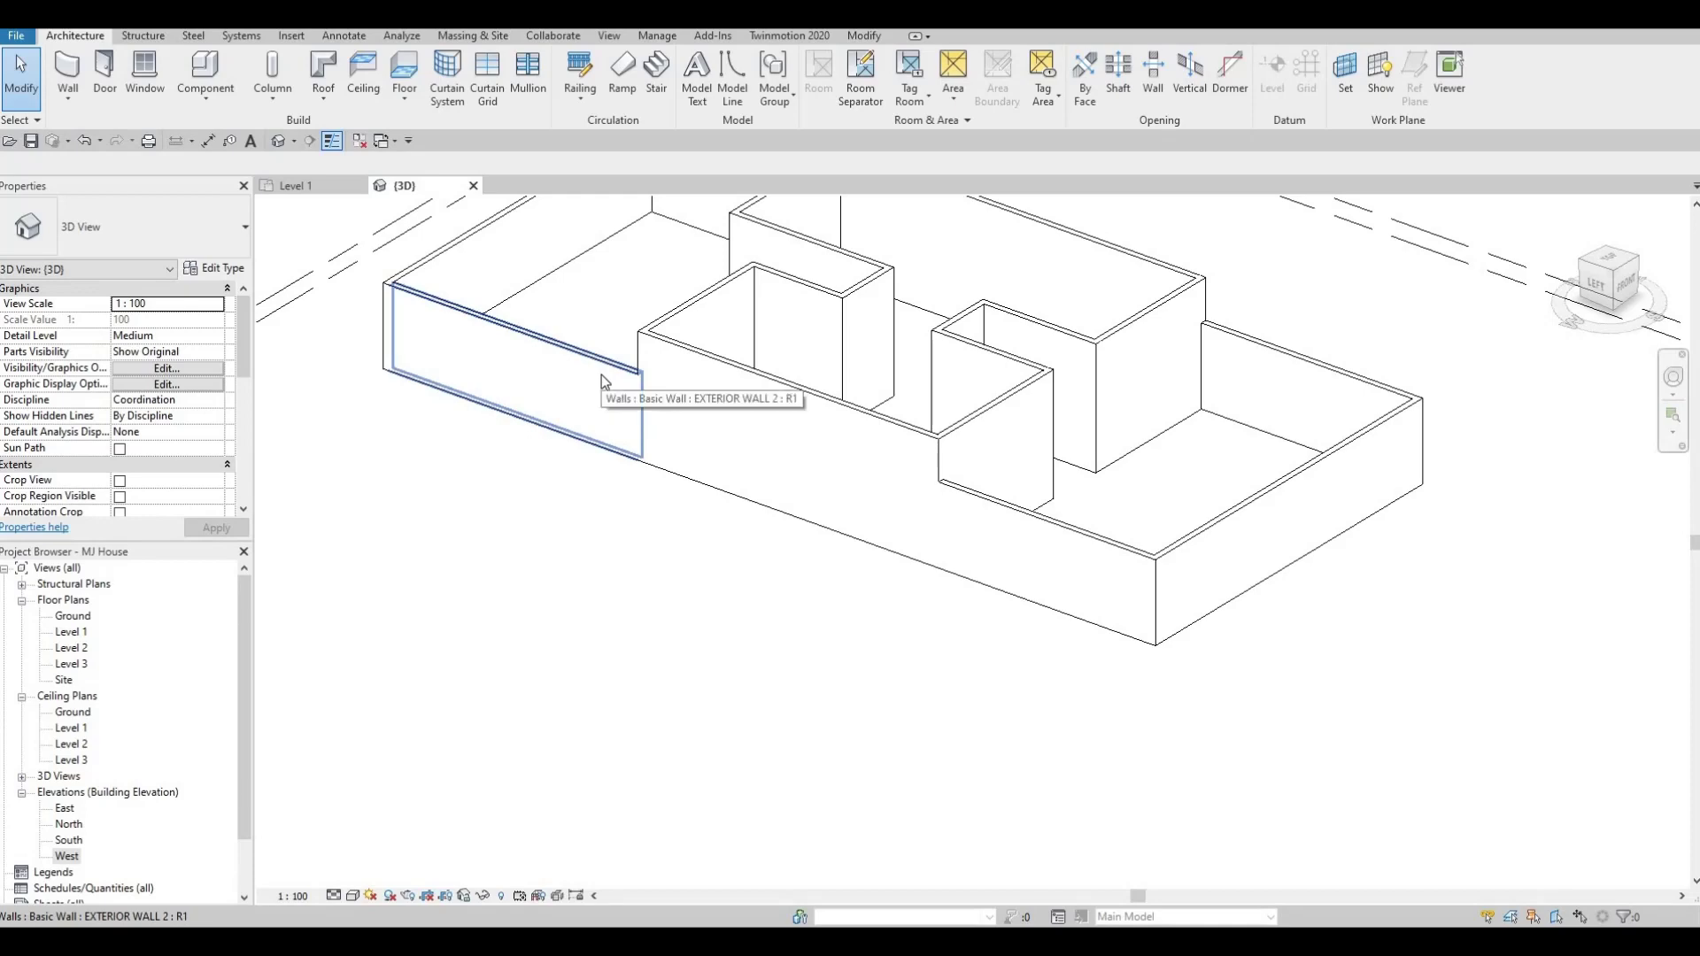
middle_click(695, 524)
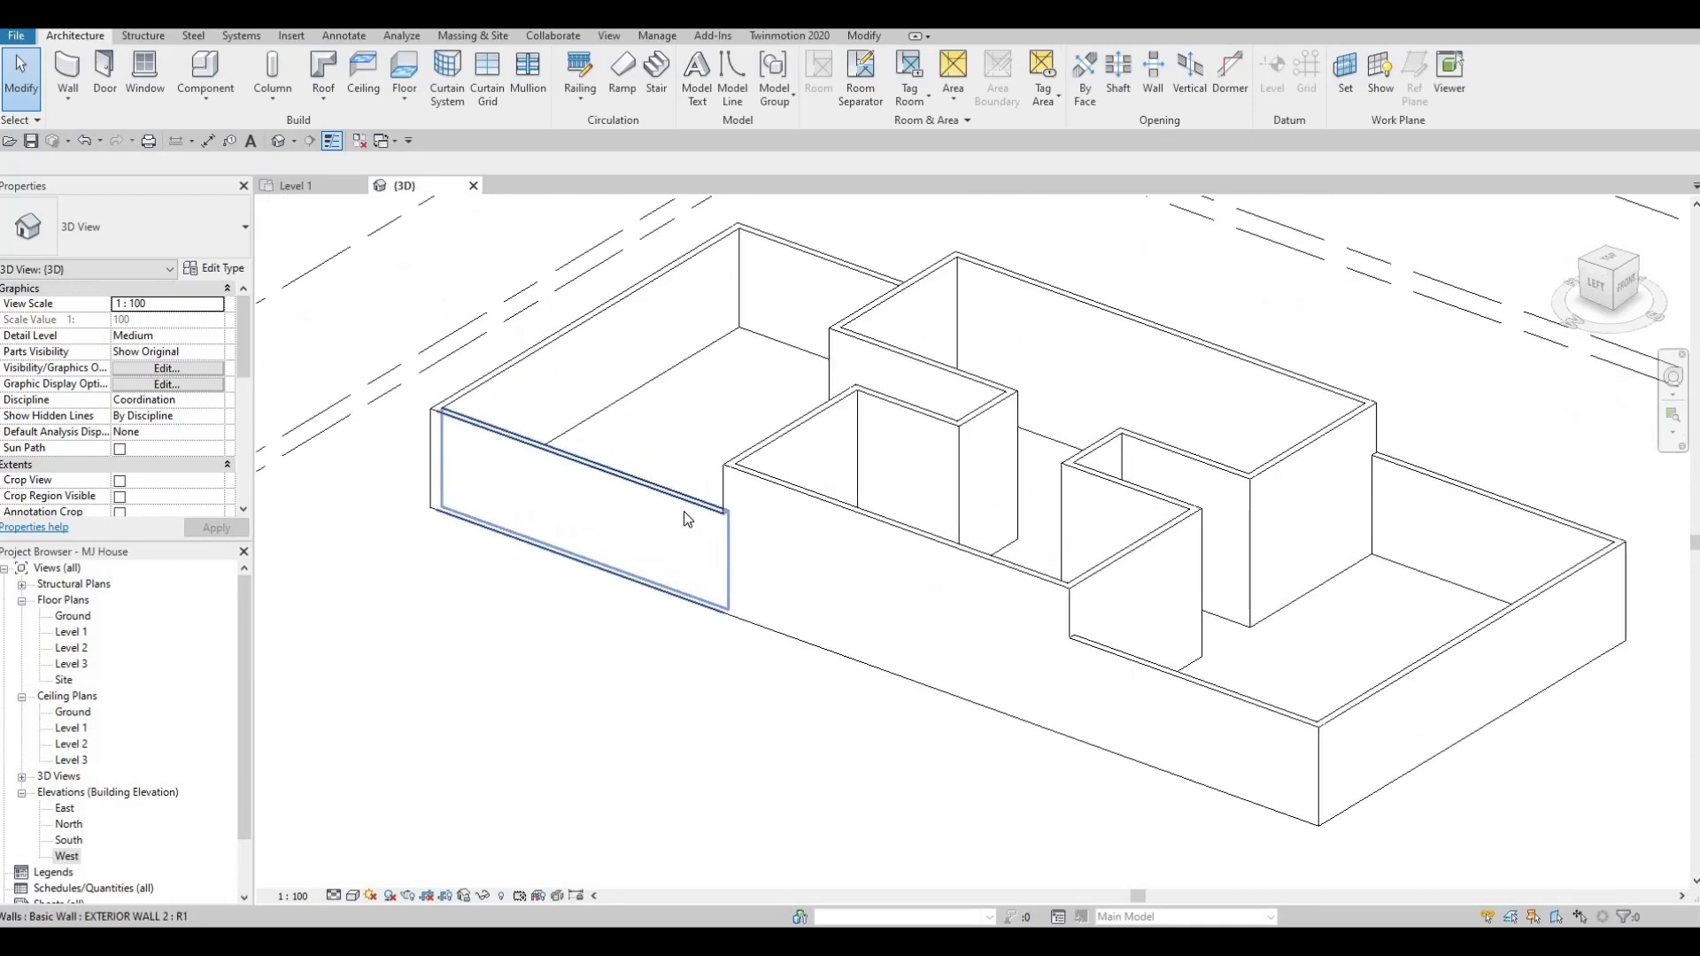
key("Tab")
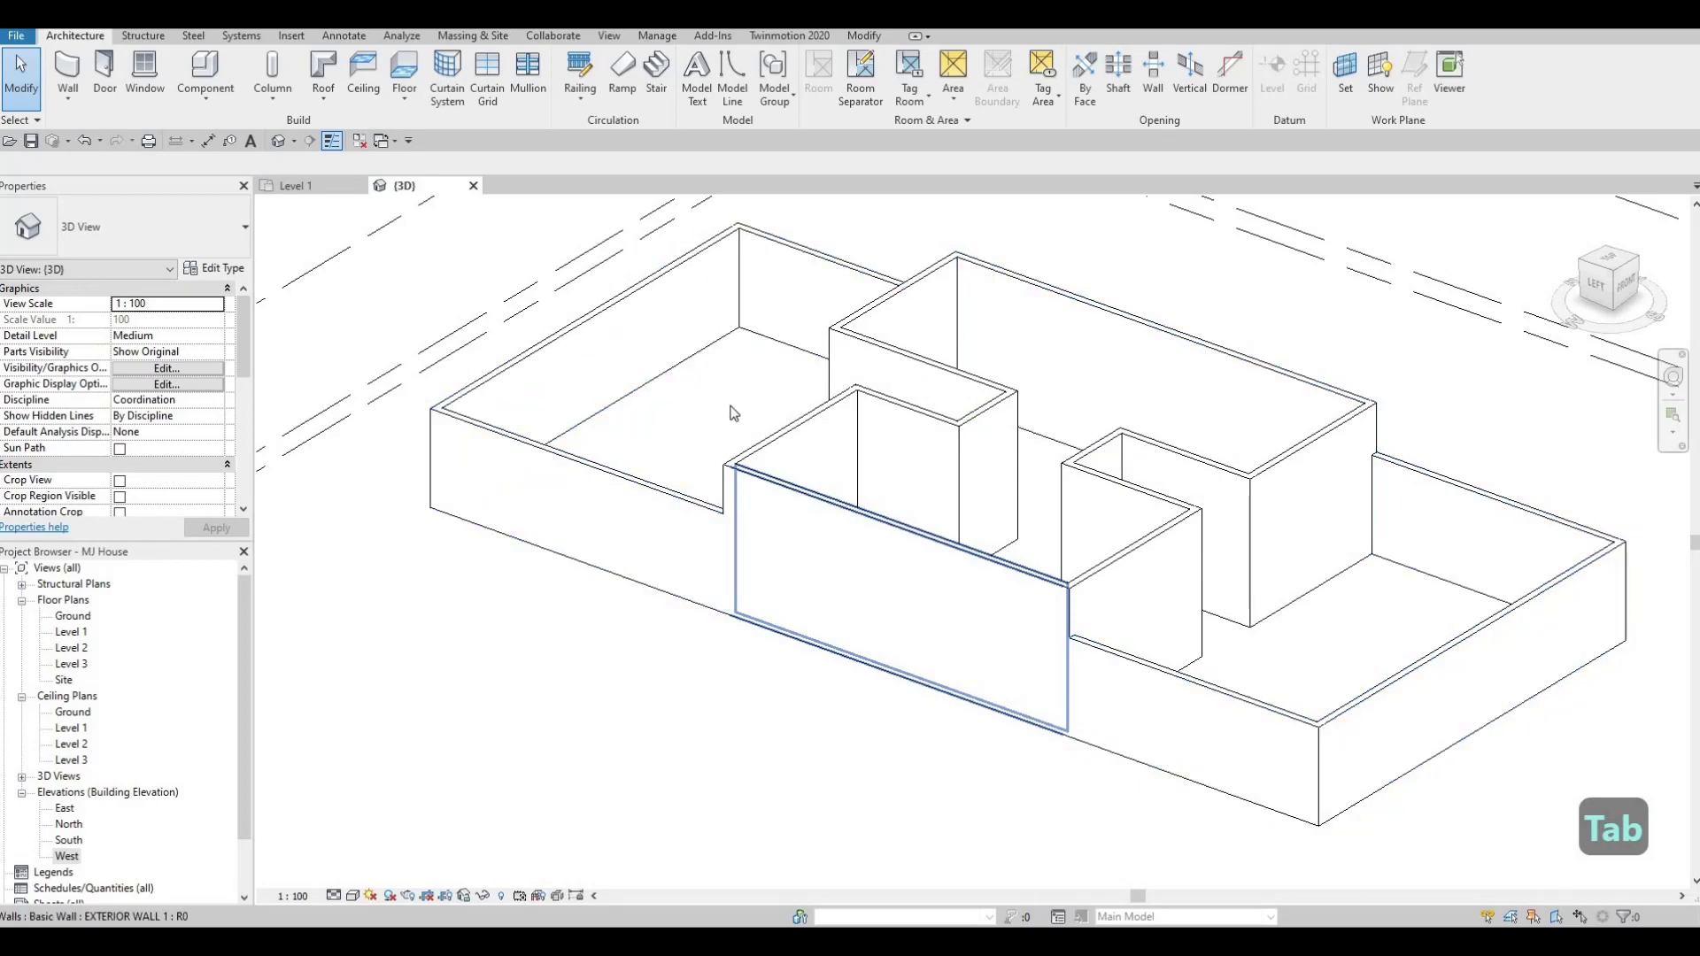
key("Tab")
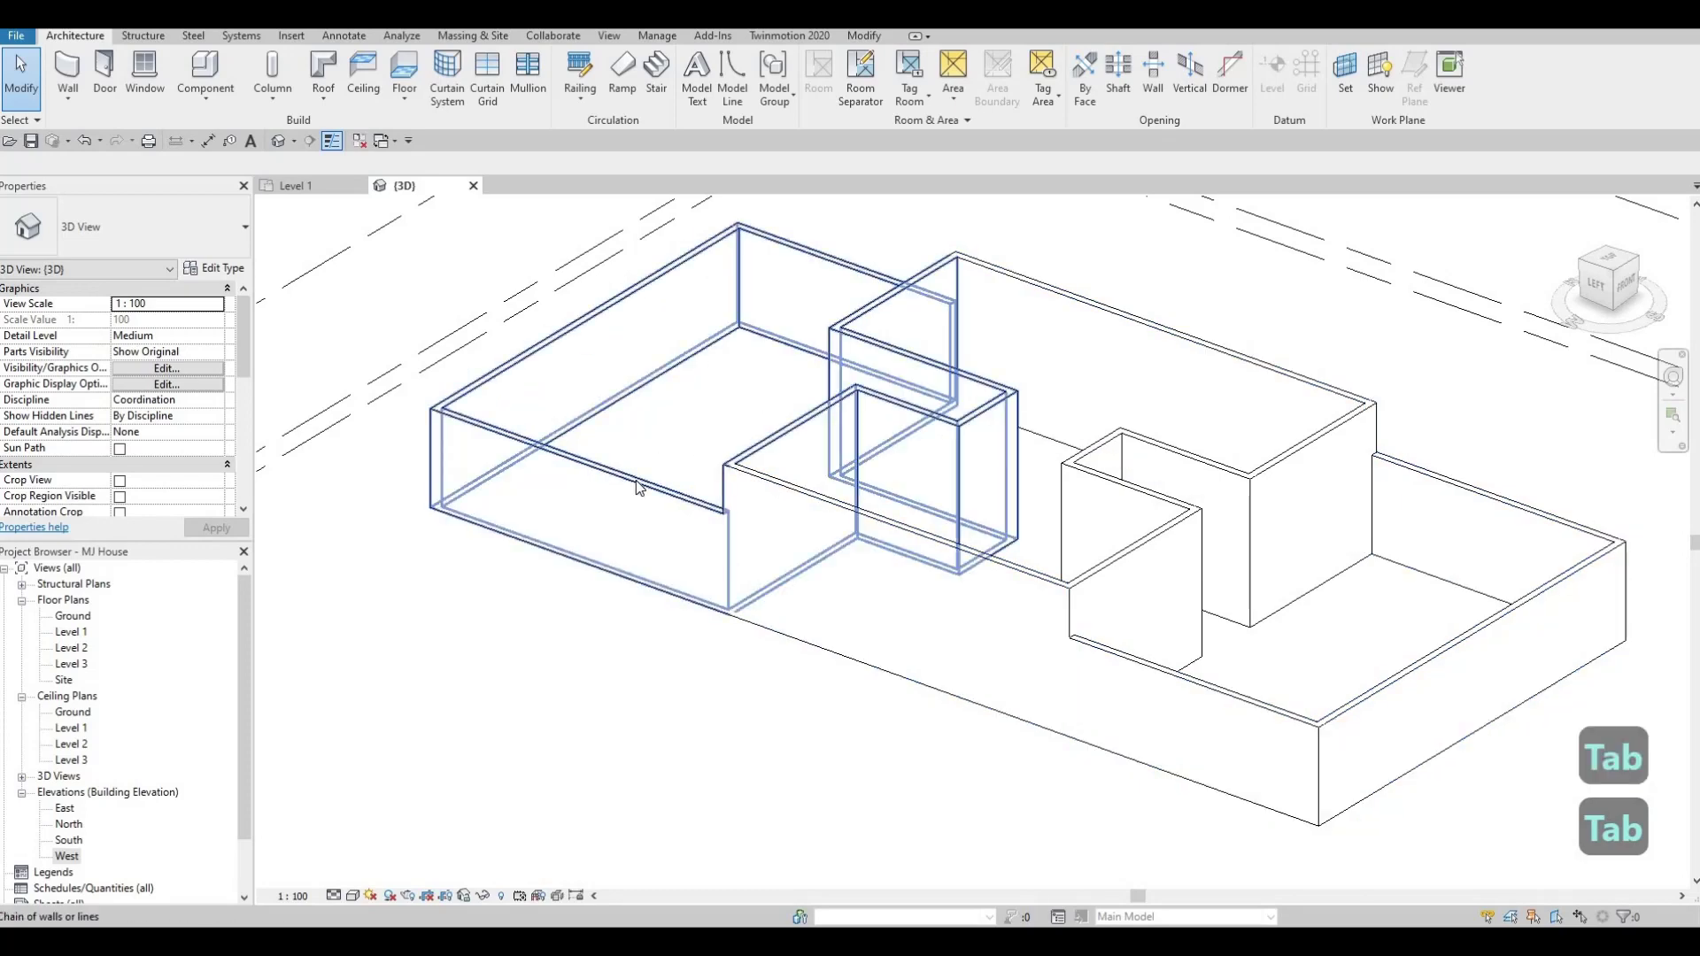
key("Escape")
key("Escape")
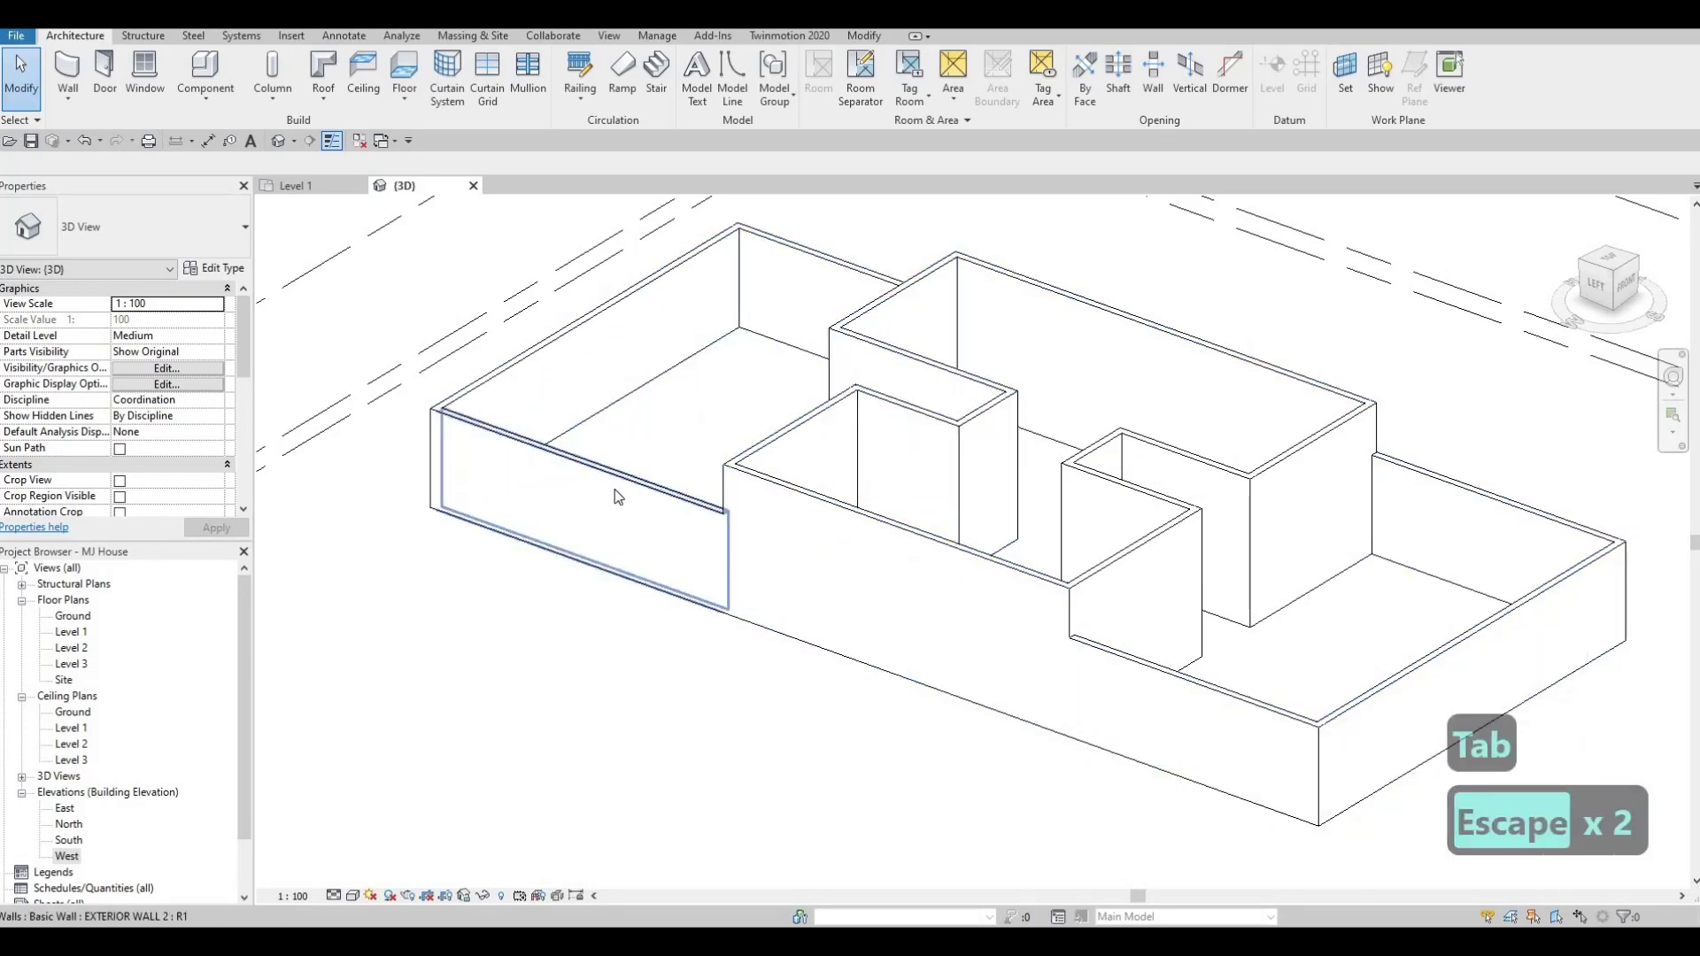
key("Tab")
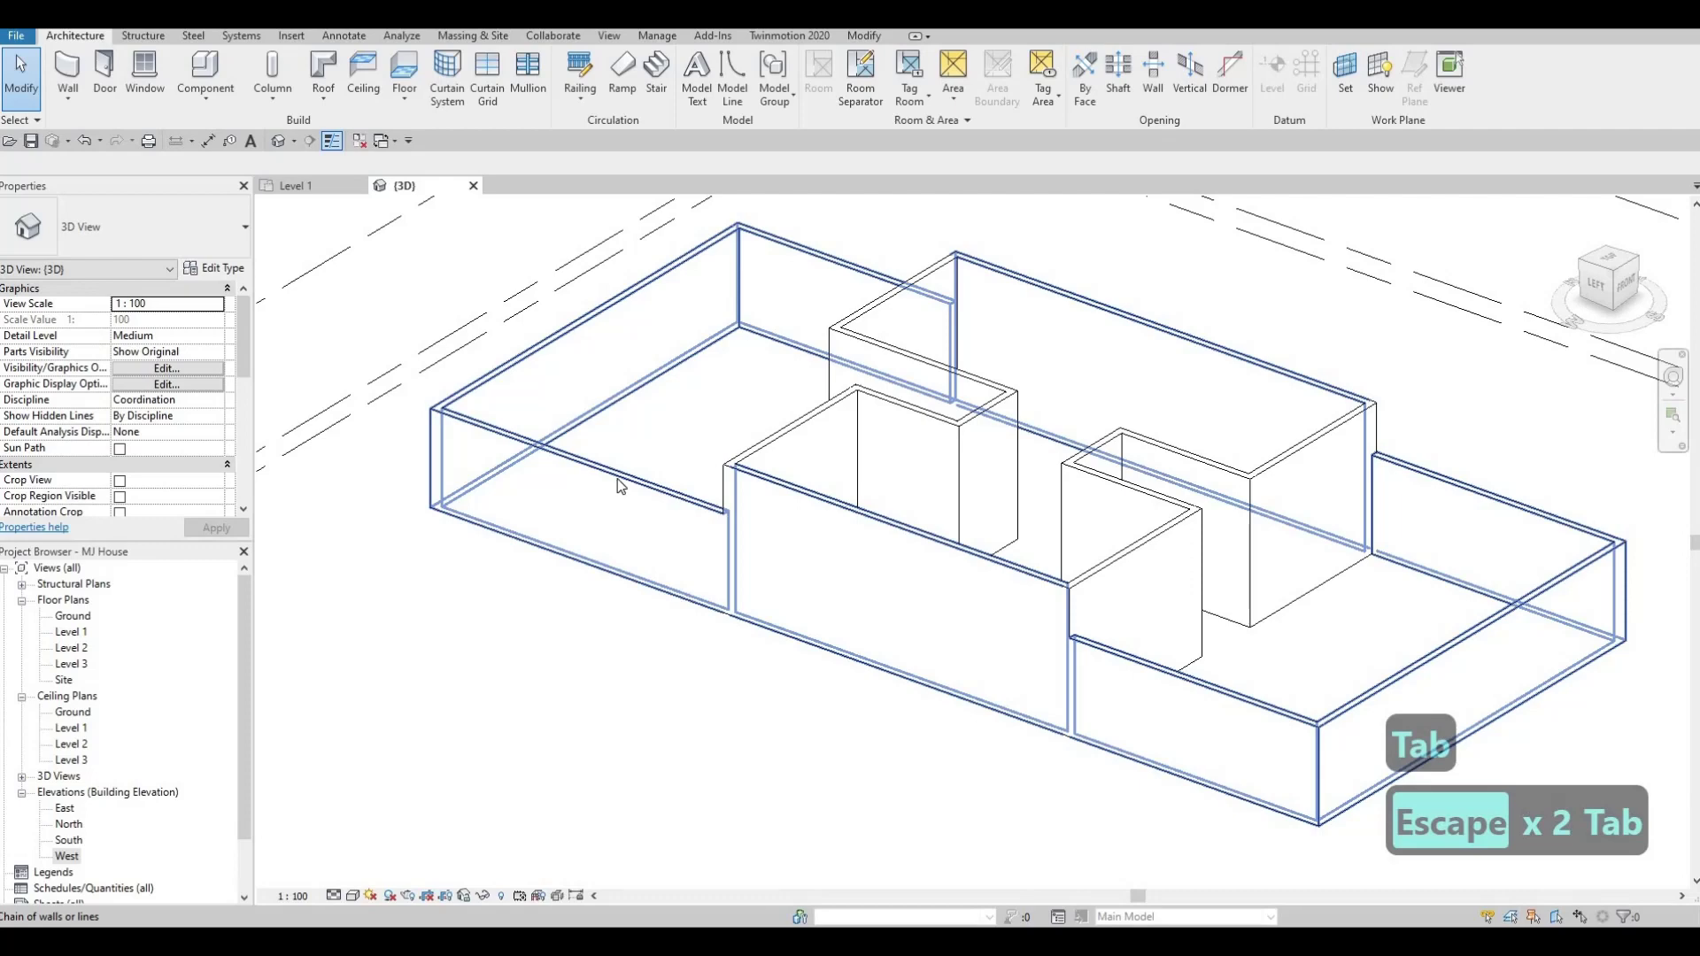
key("Escape")
Step: Select all the exterior walls in the 3D view and set their base constraint to Ground
scroll(664, 467, "down", 3)
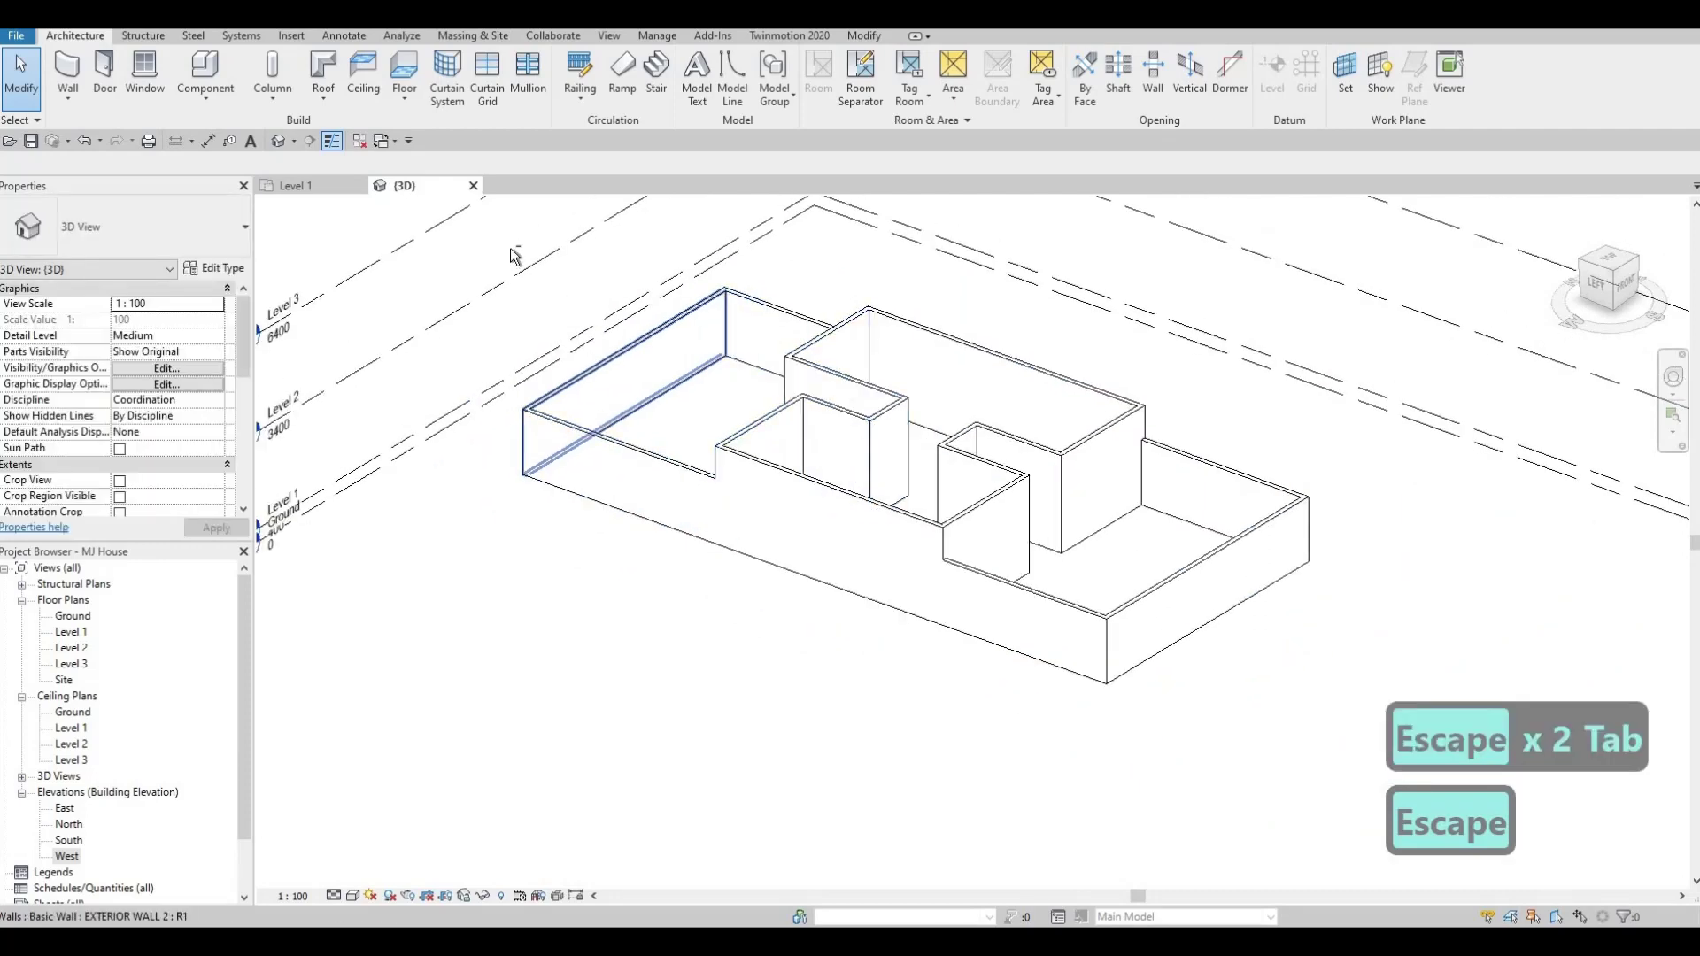
left_click_drag(471, 236, 1346, 785)
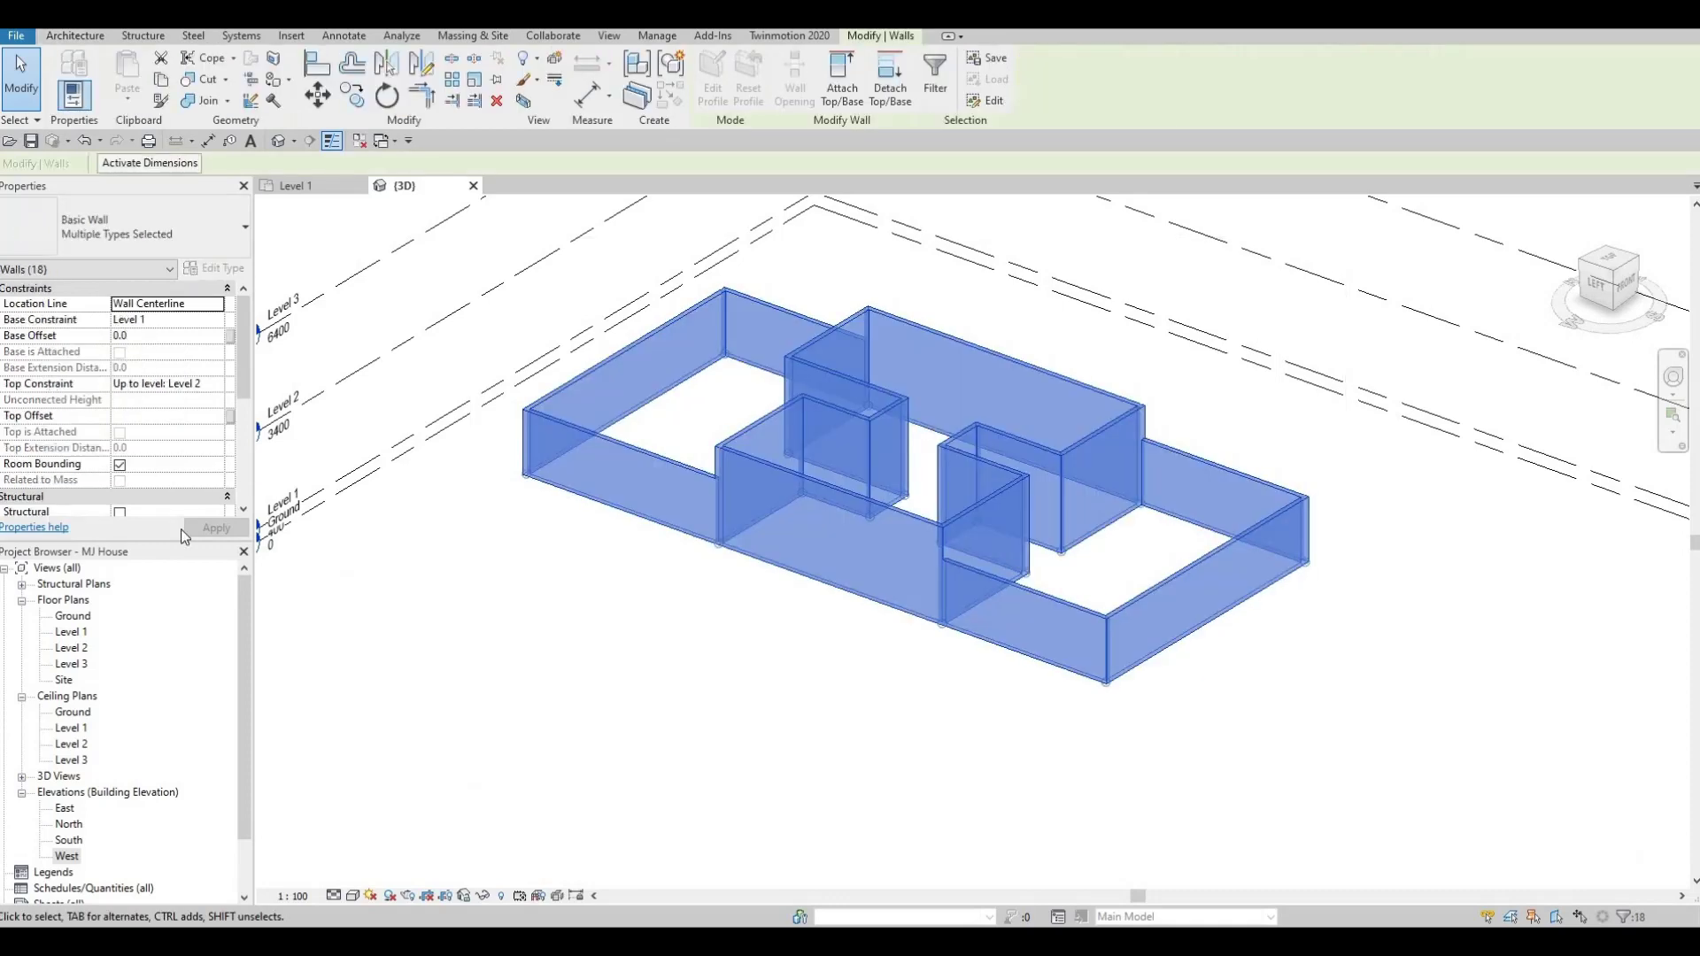
left_click(214, 320)
left_click(131, 335)
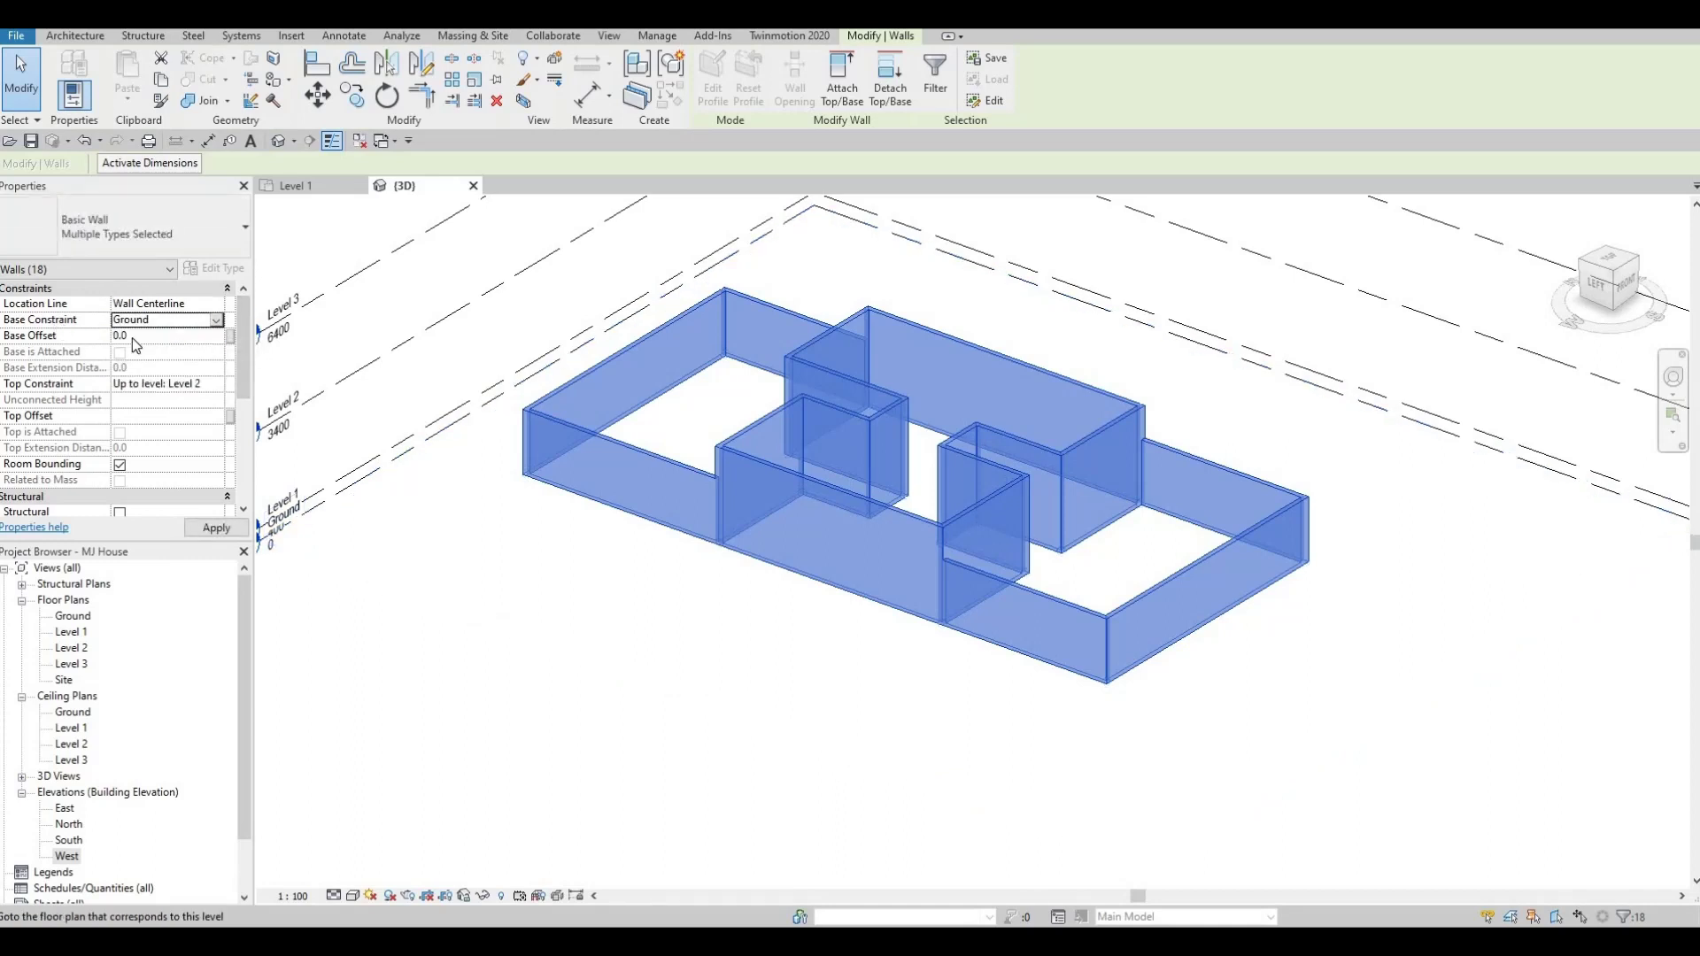
left_click(217, 528)
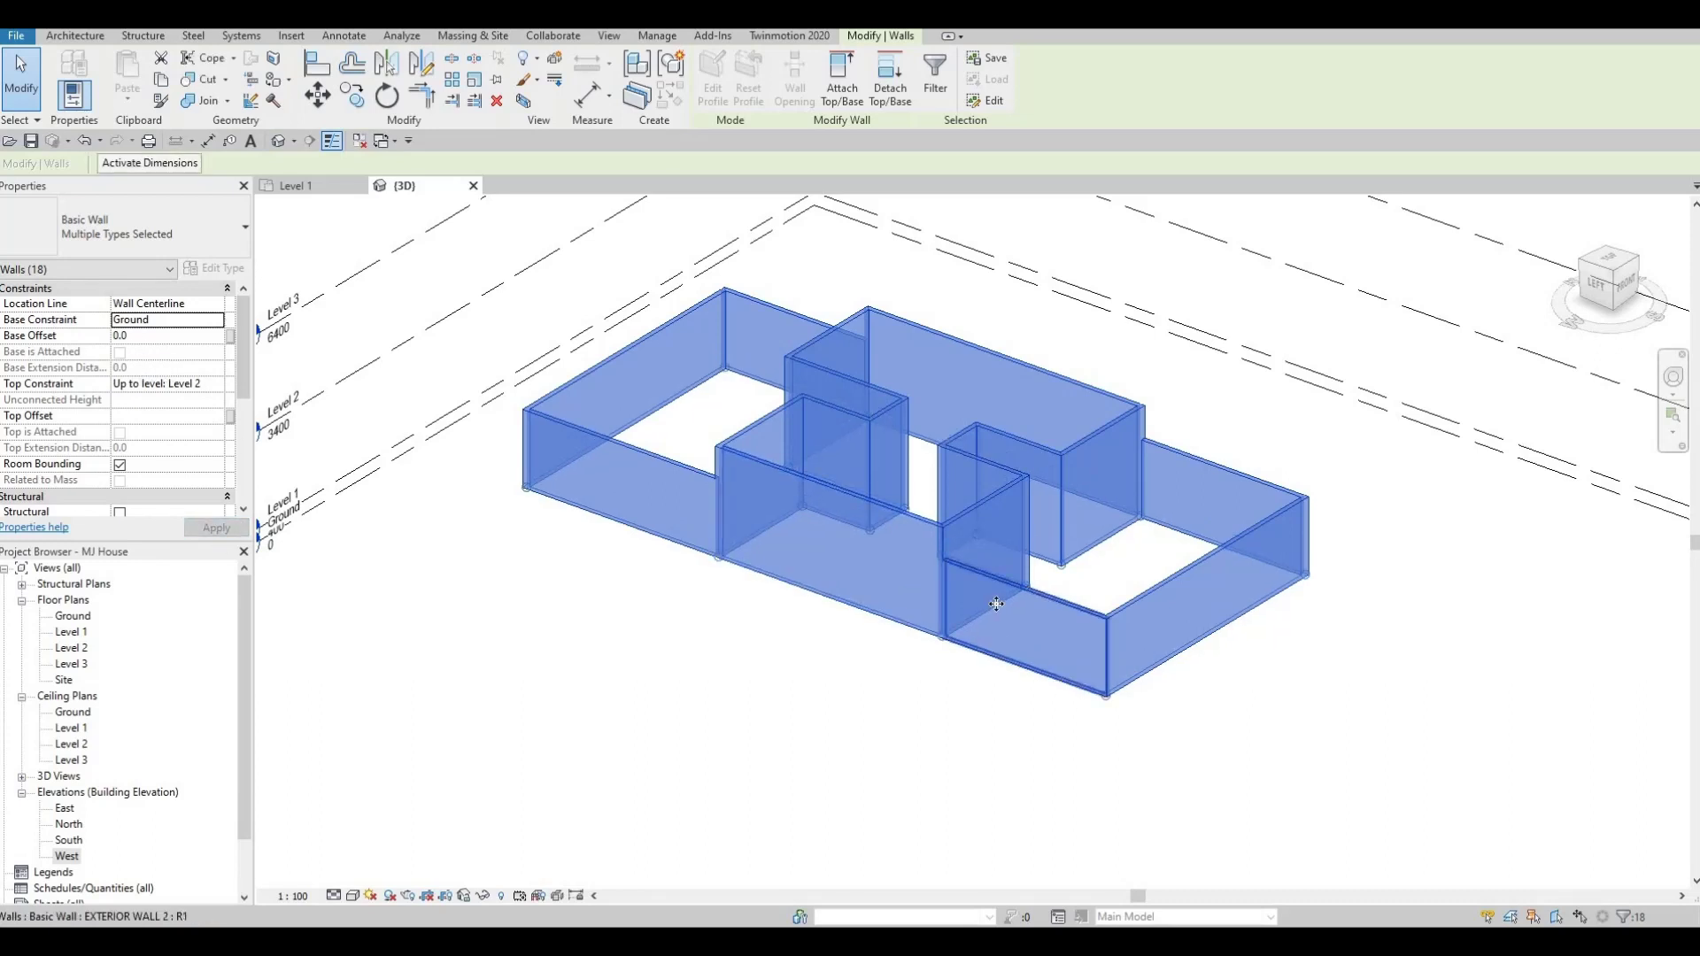
key("Escape")
key("Escape")
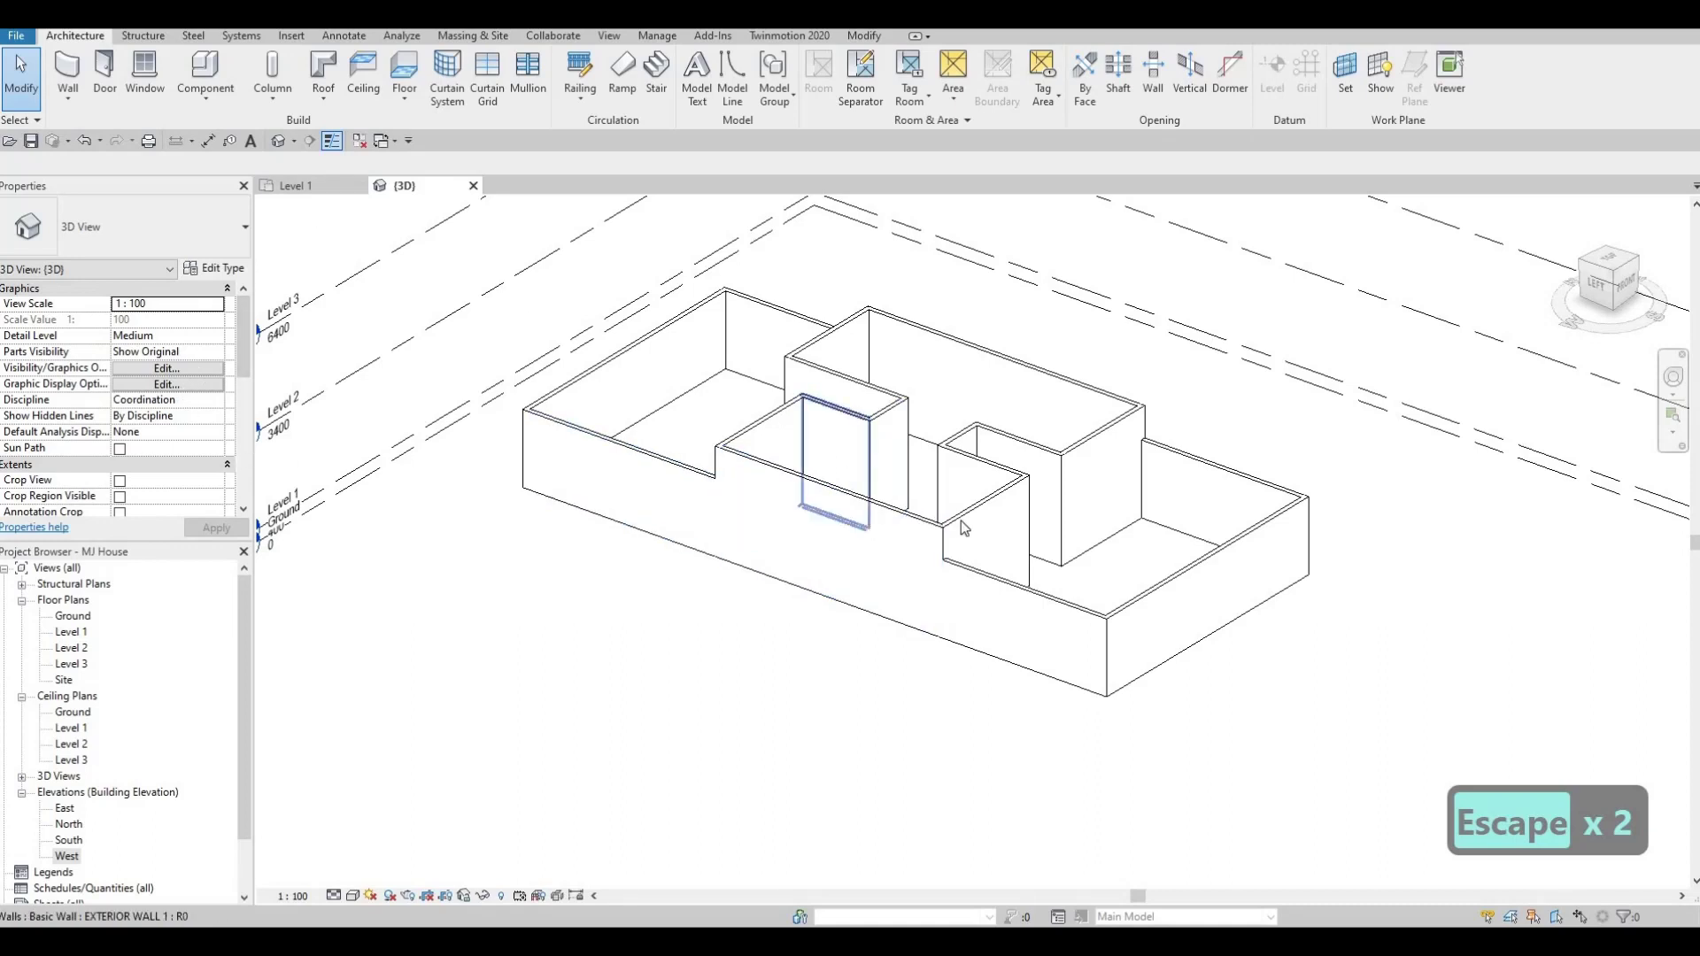
middle_click_drag(1089, 600, 408, 316, "shift")
Step: In the Level 1 plan, start a new wall based on EXTERIOR WALL 1 and duplicate that wall type
left_click(306, 186)
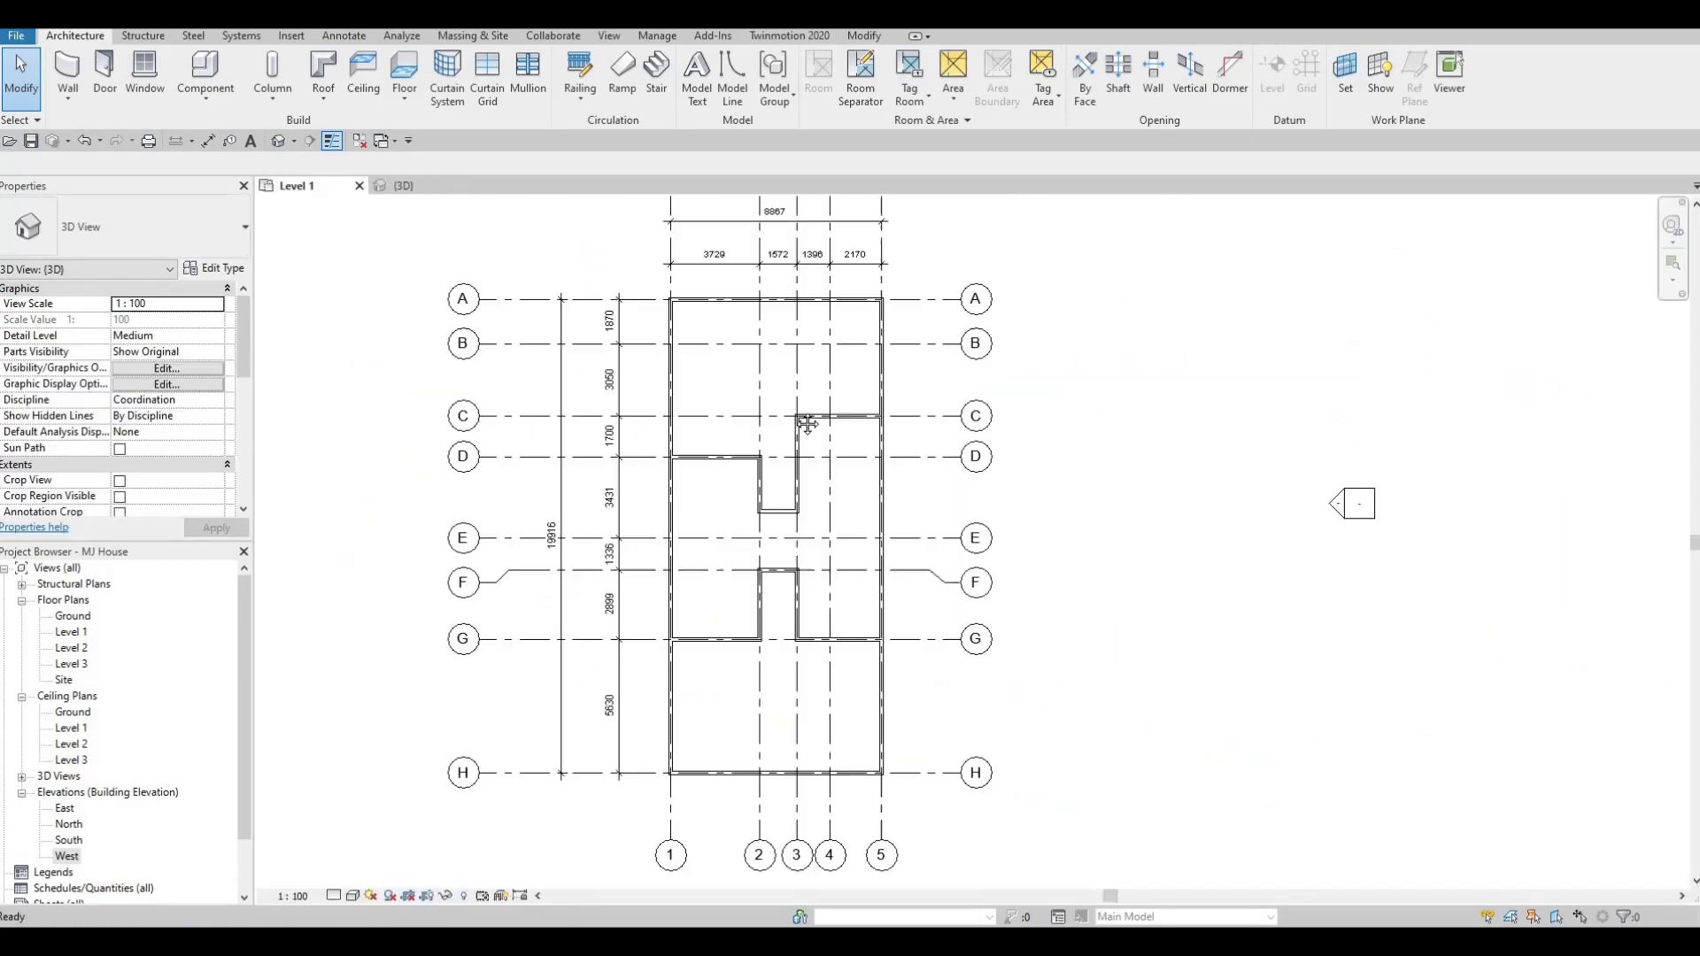
middle_click_drag(755, 490, 748, 476)
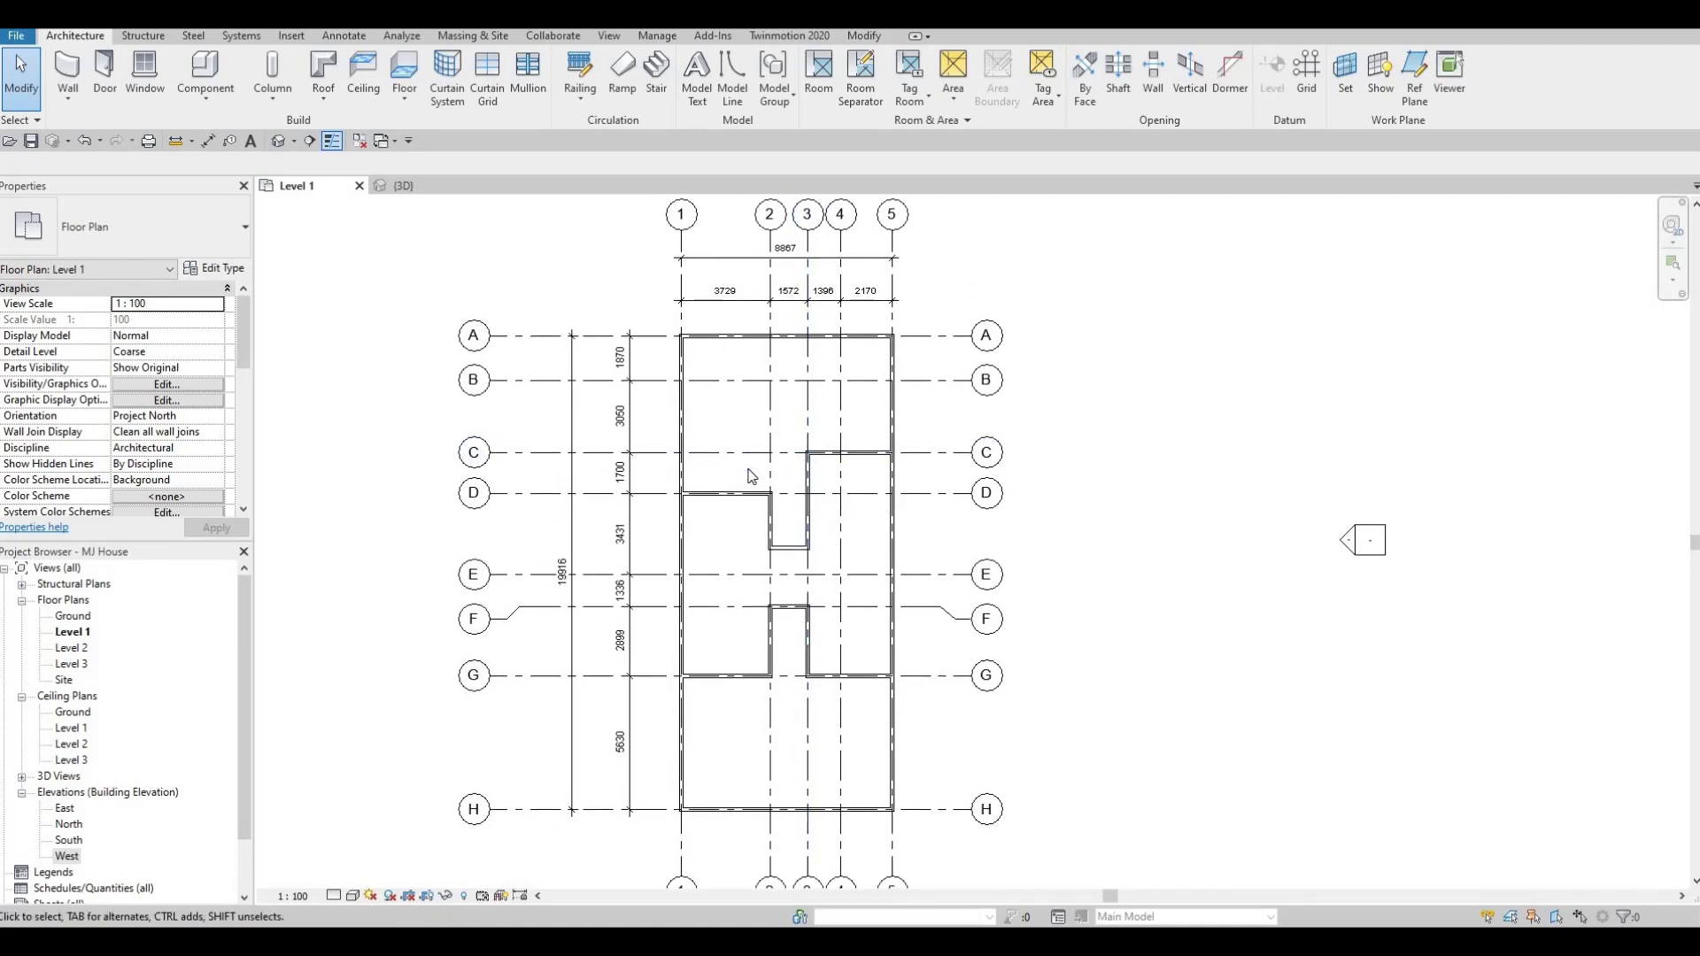
key("F1")
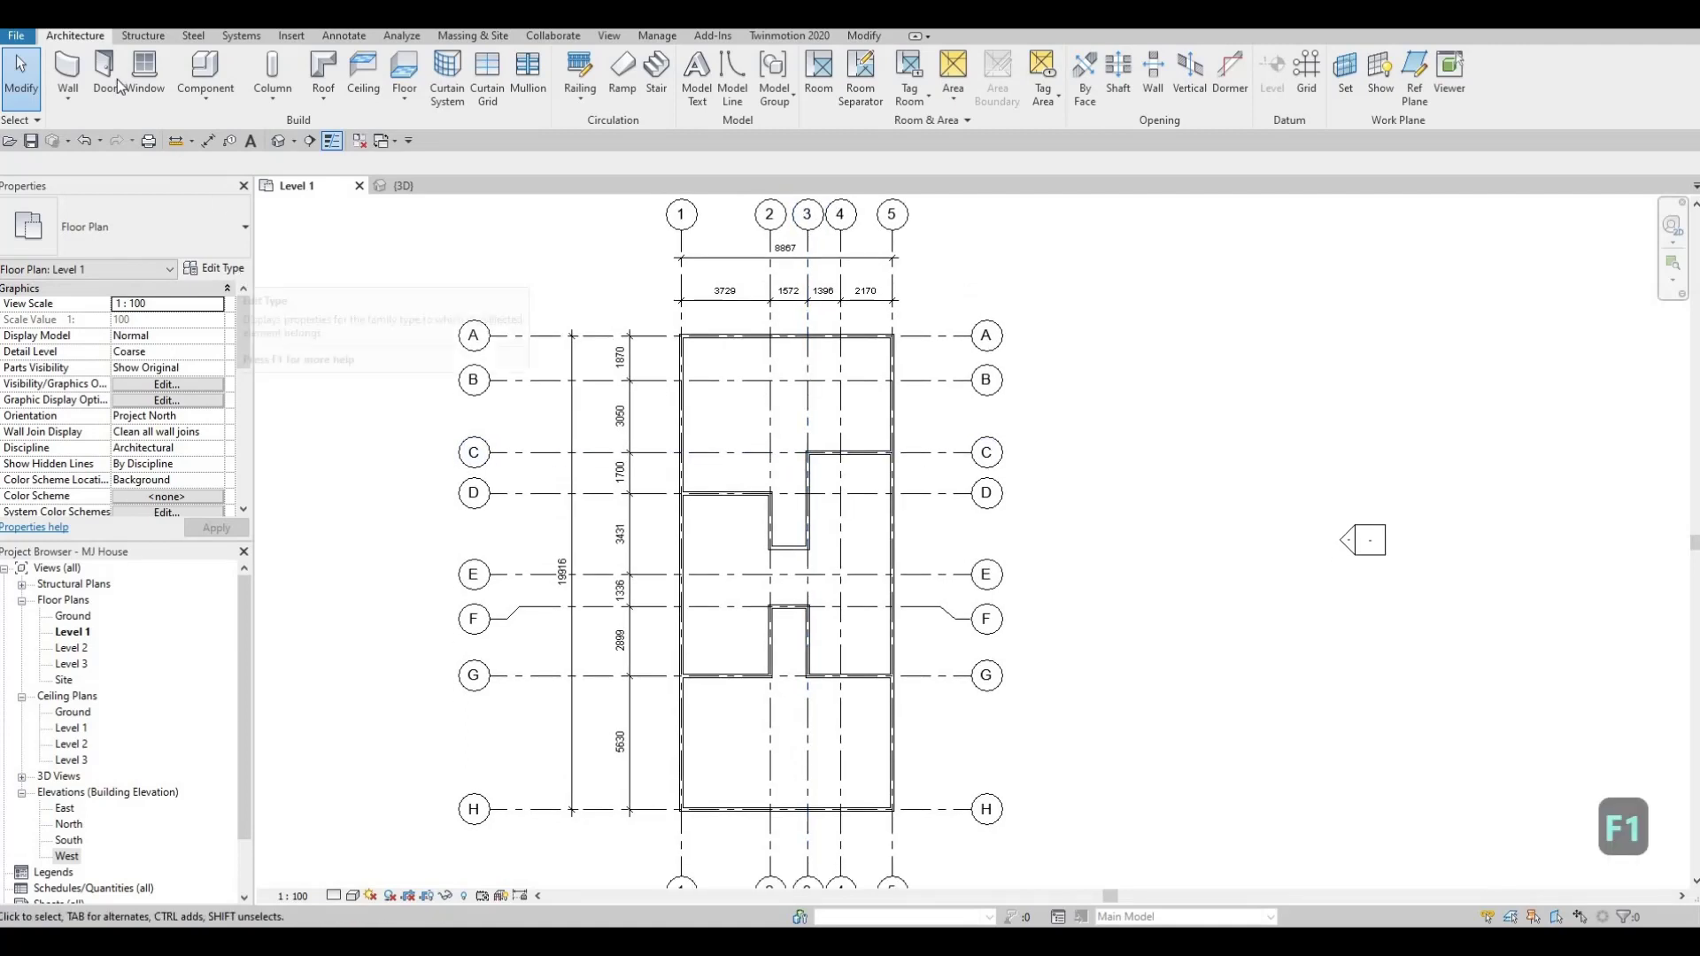
left_click(66, 66)
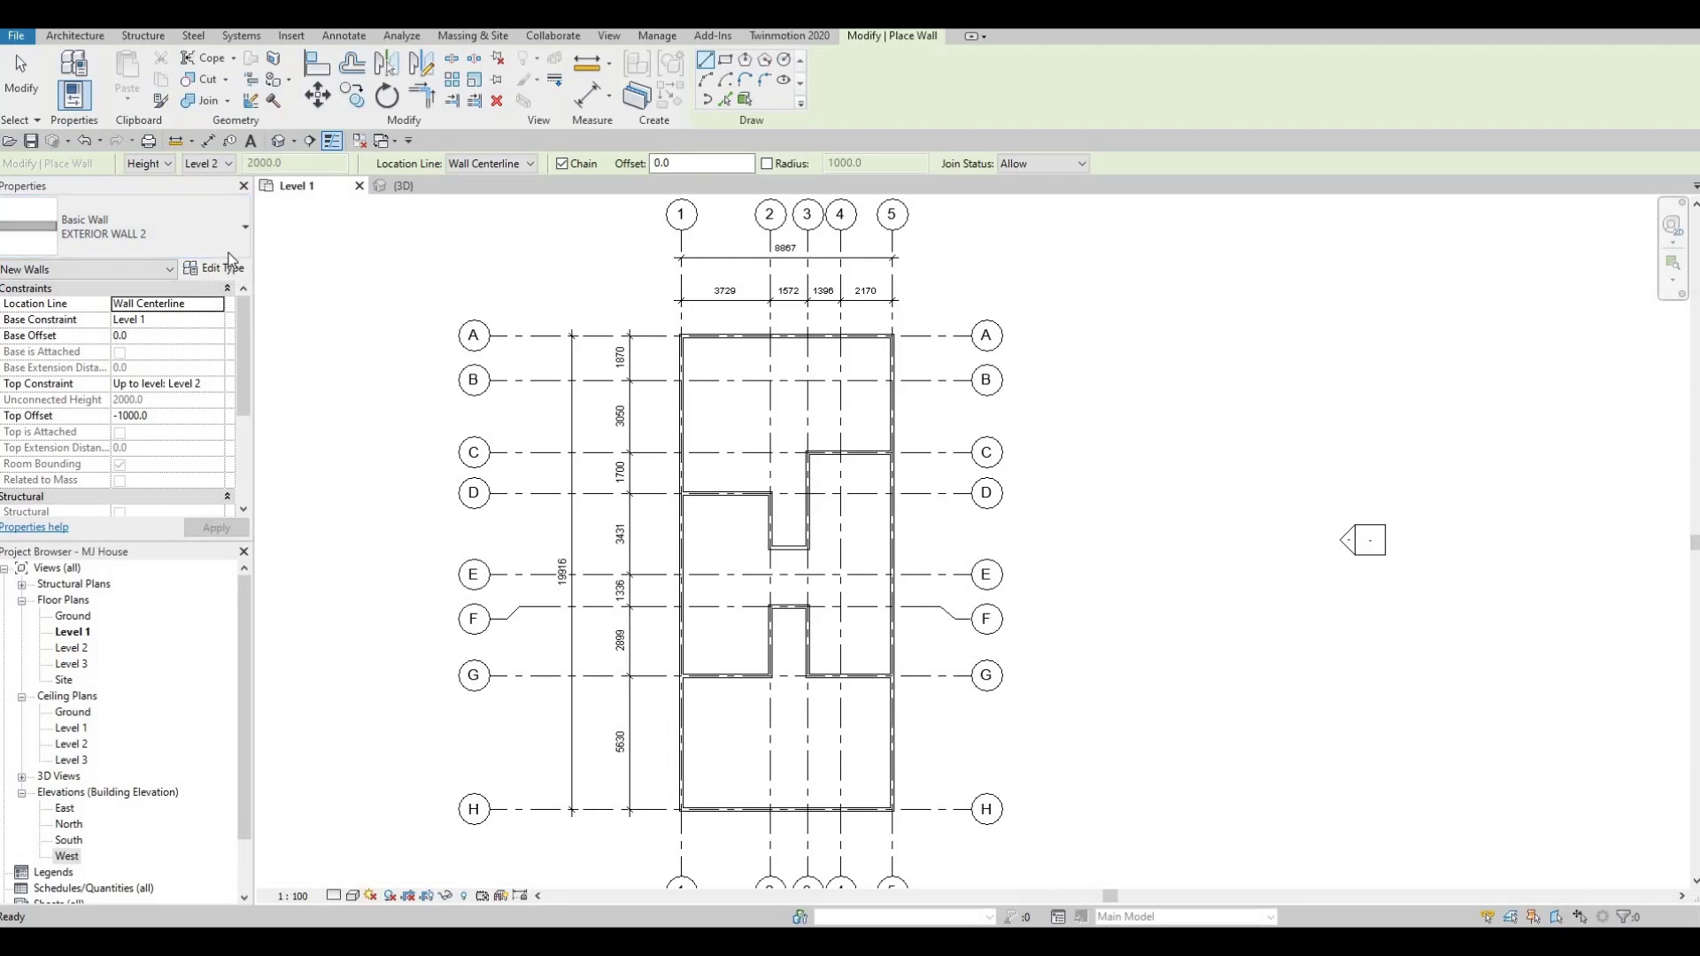
left_click(150, 229)
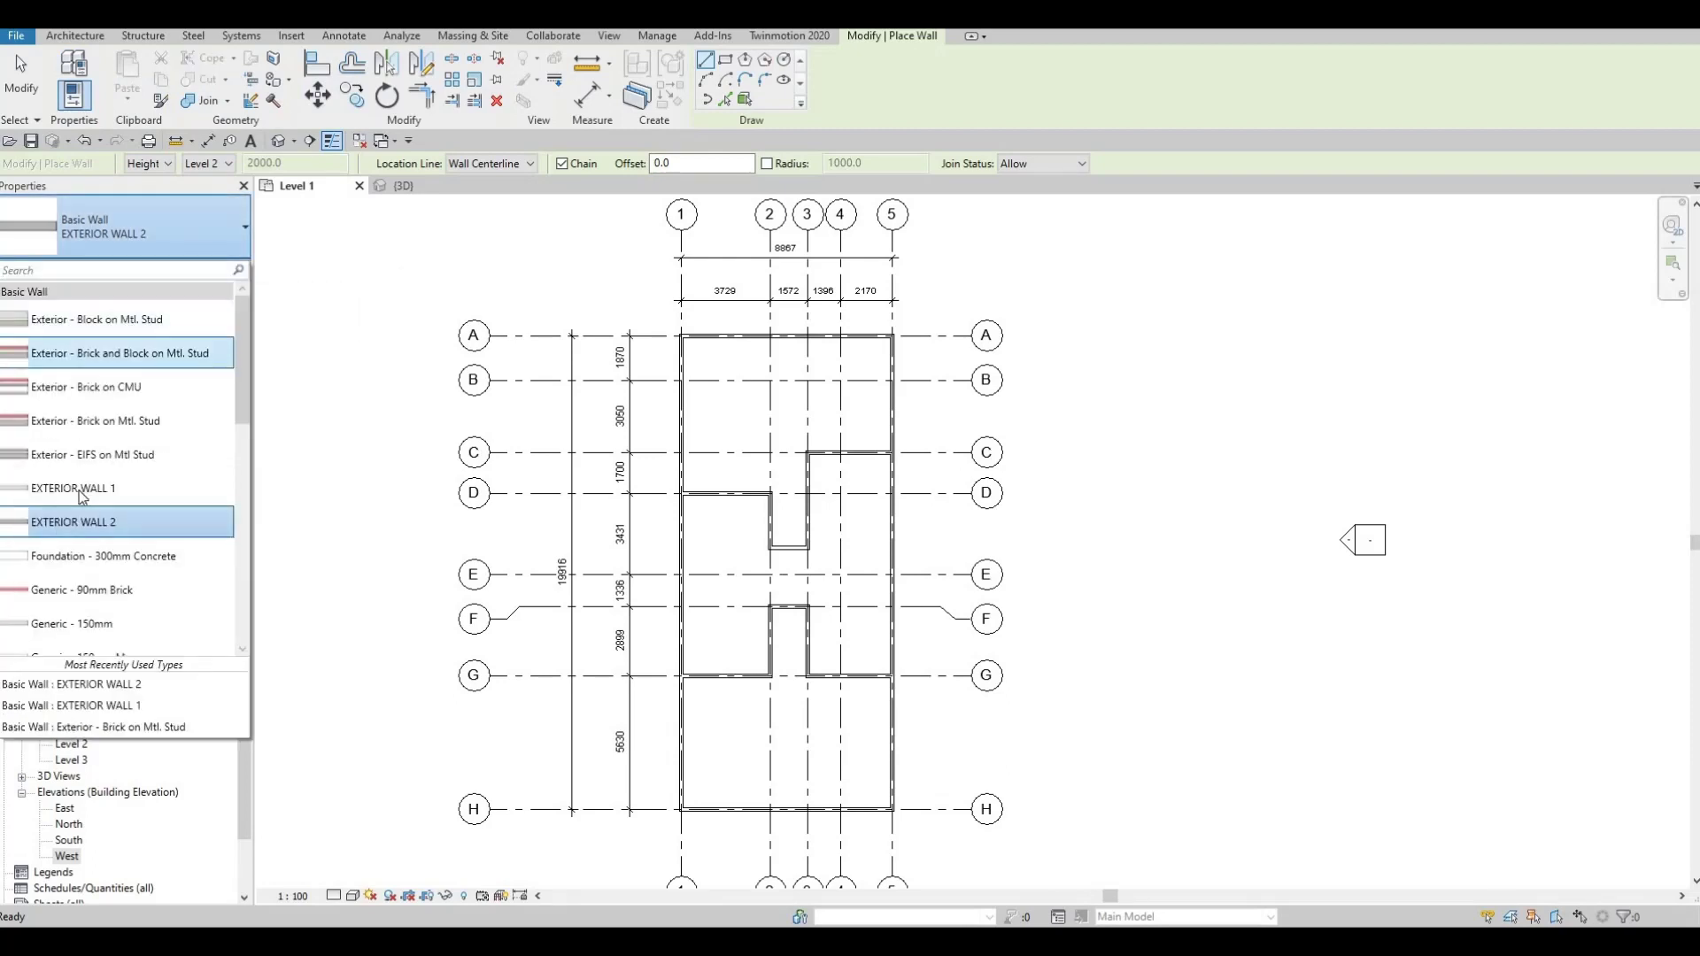
left_click(89, 488)
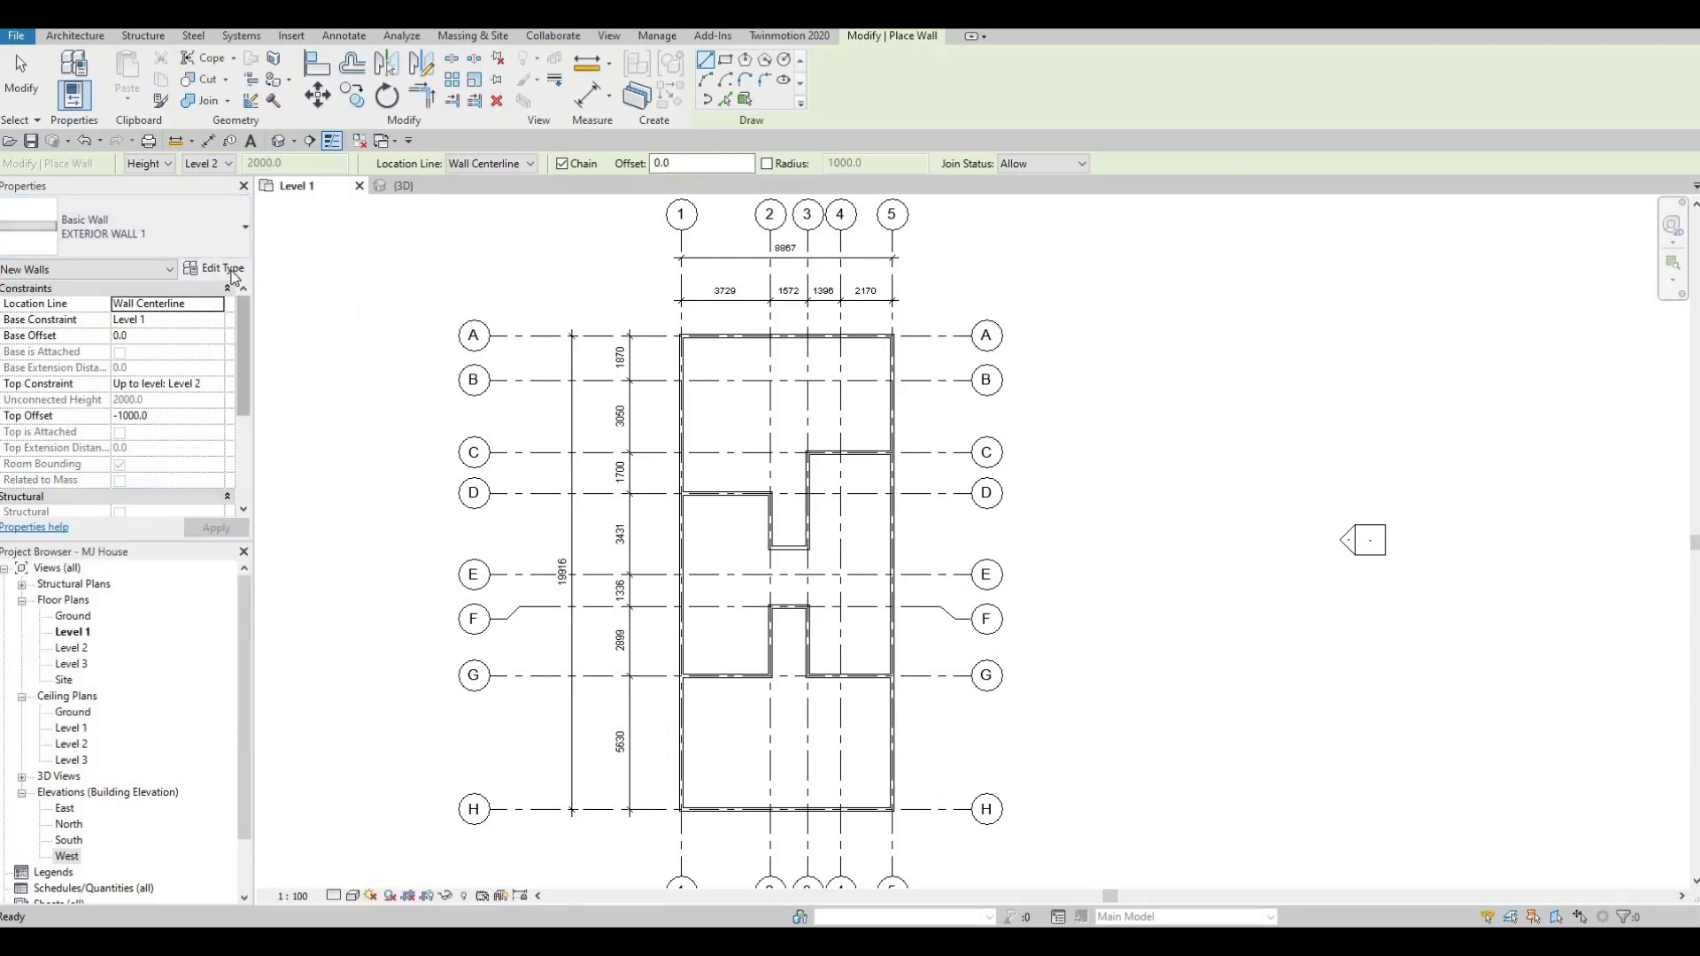
key("Return")
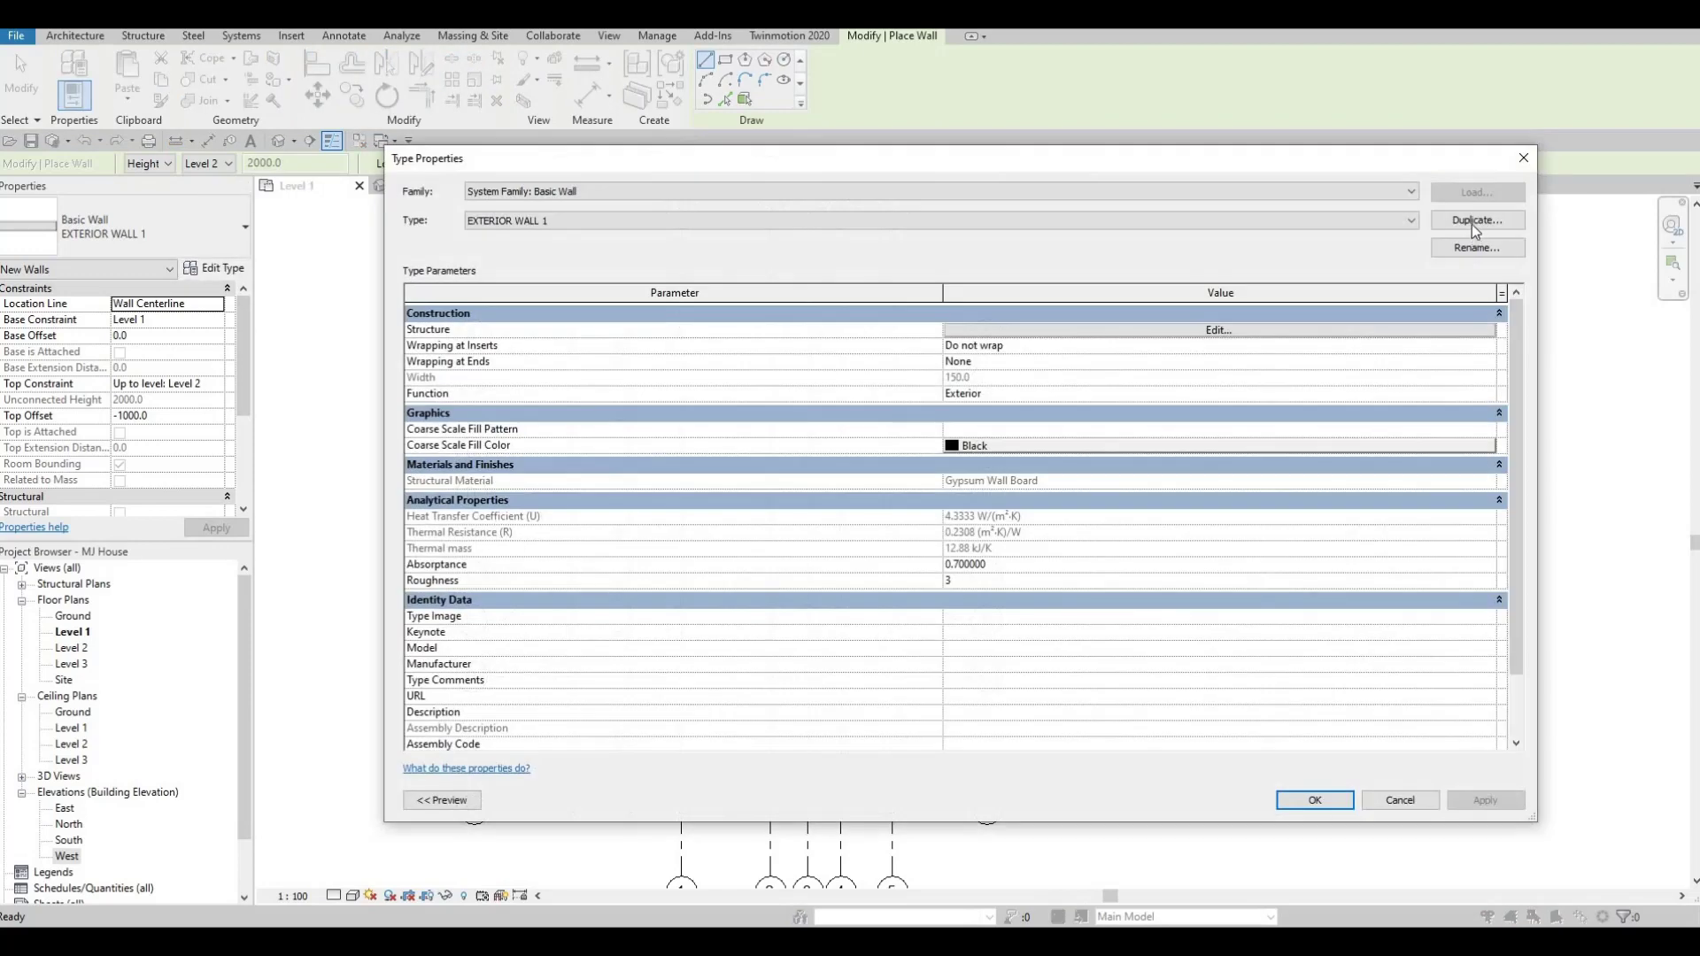
left_click(1473, 221)
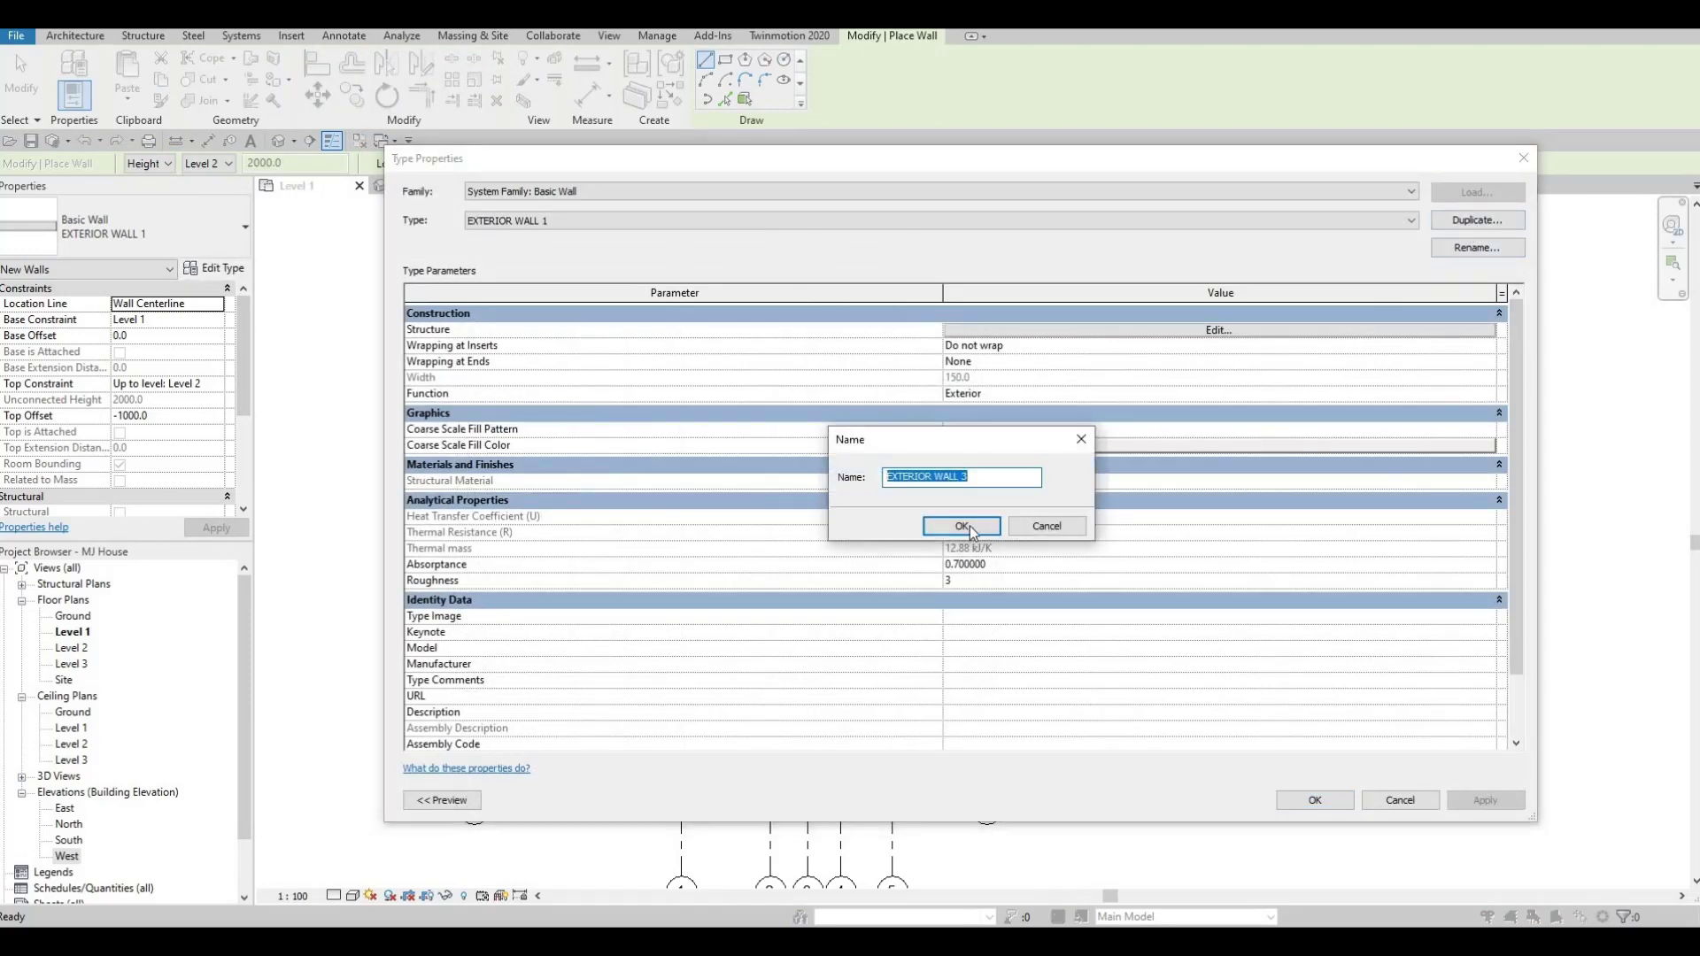
left_click(963, 527)
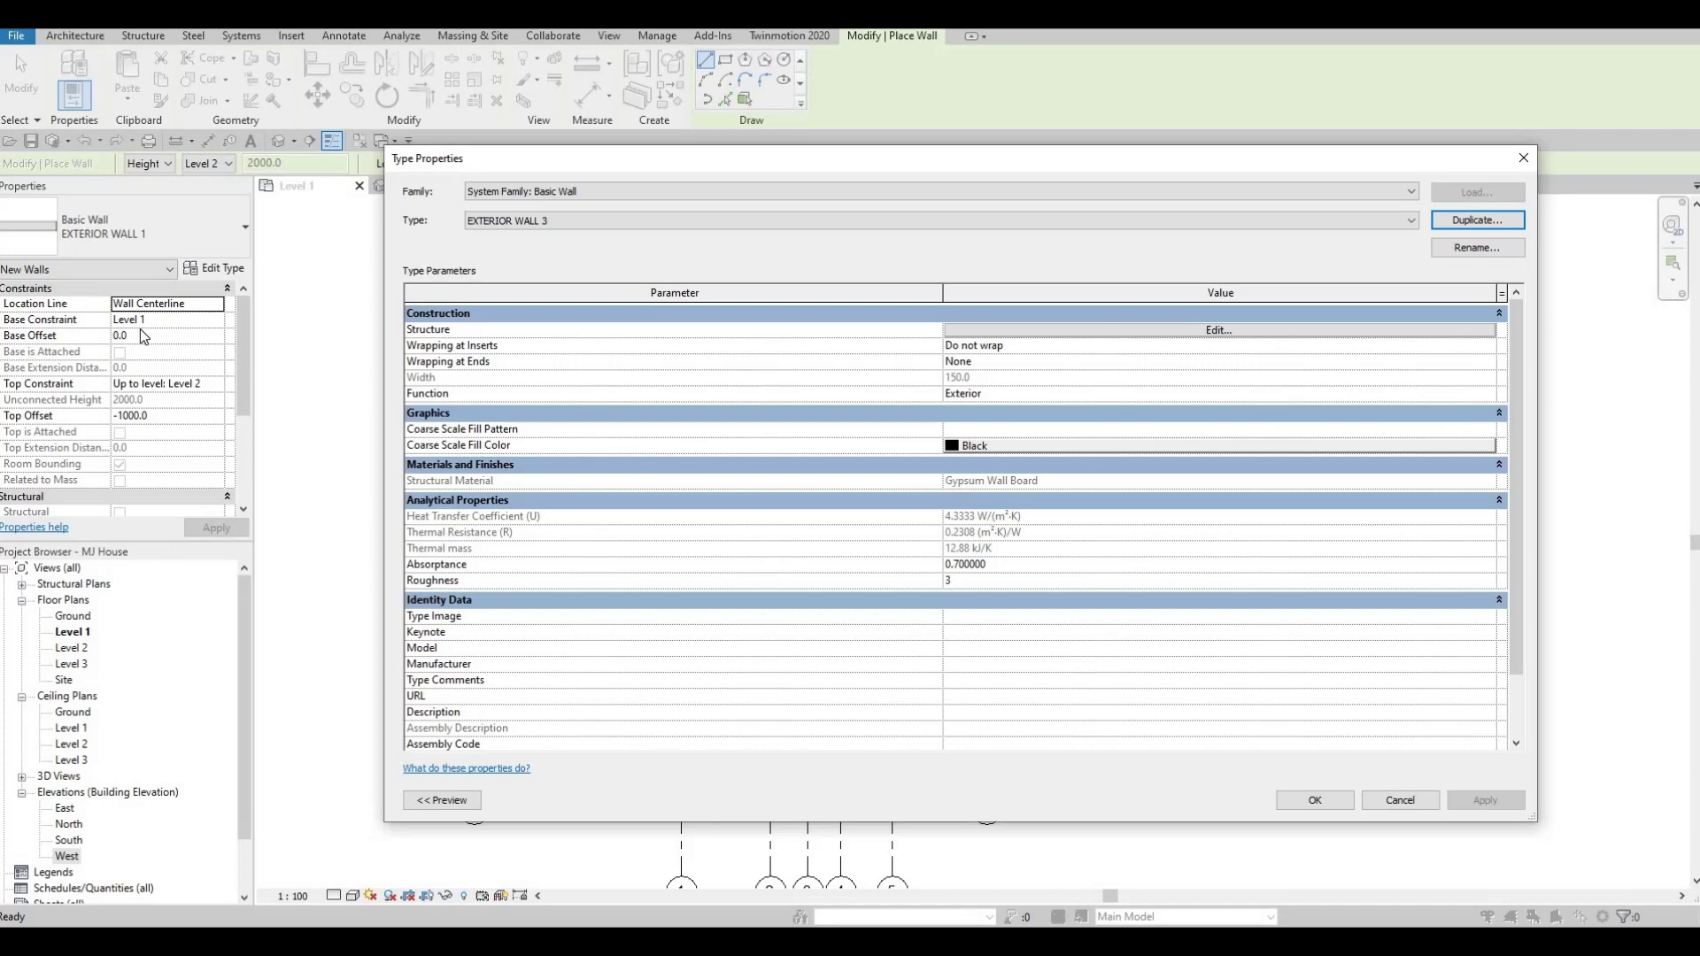
Step: Rename the duplicated wall type to INTERIOR WALL 1, check its layer structure, and accept the type
left_click(1477, 247)
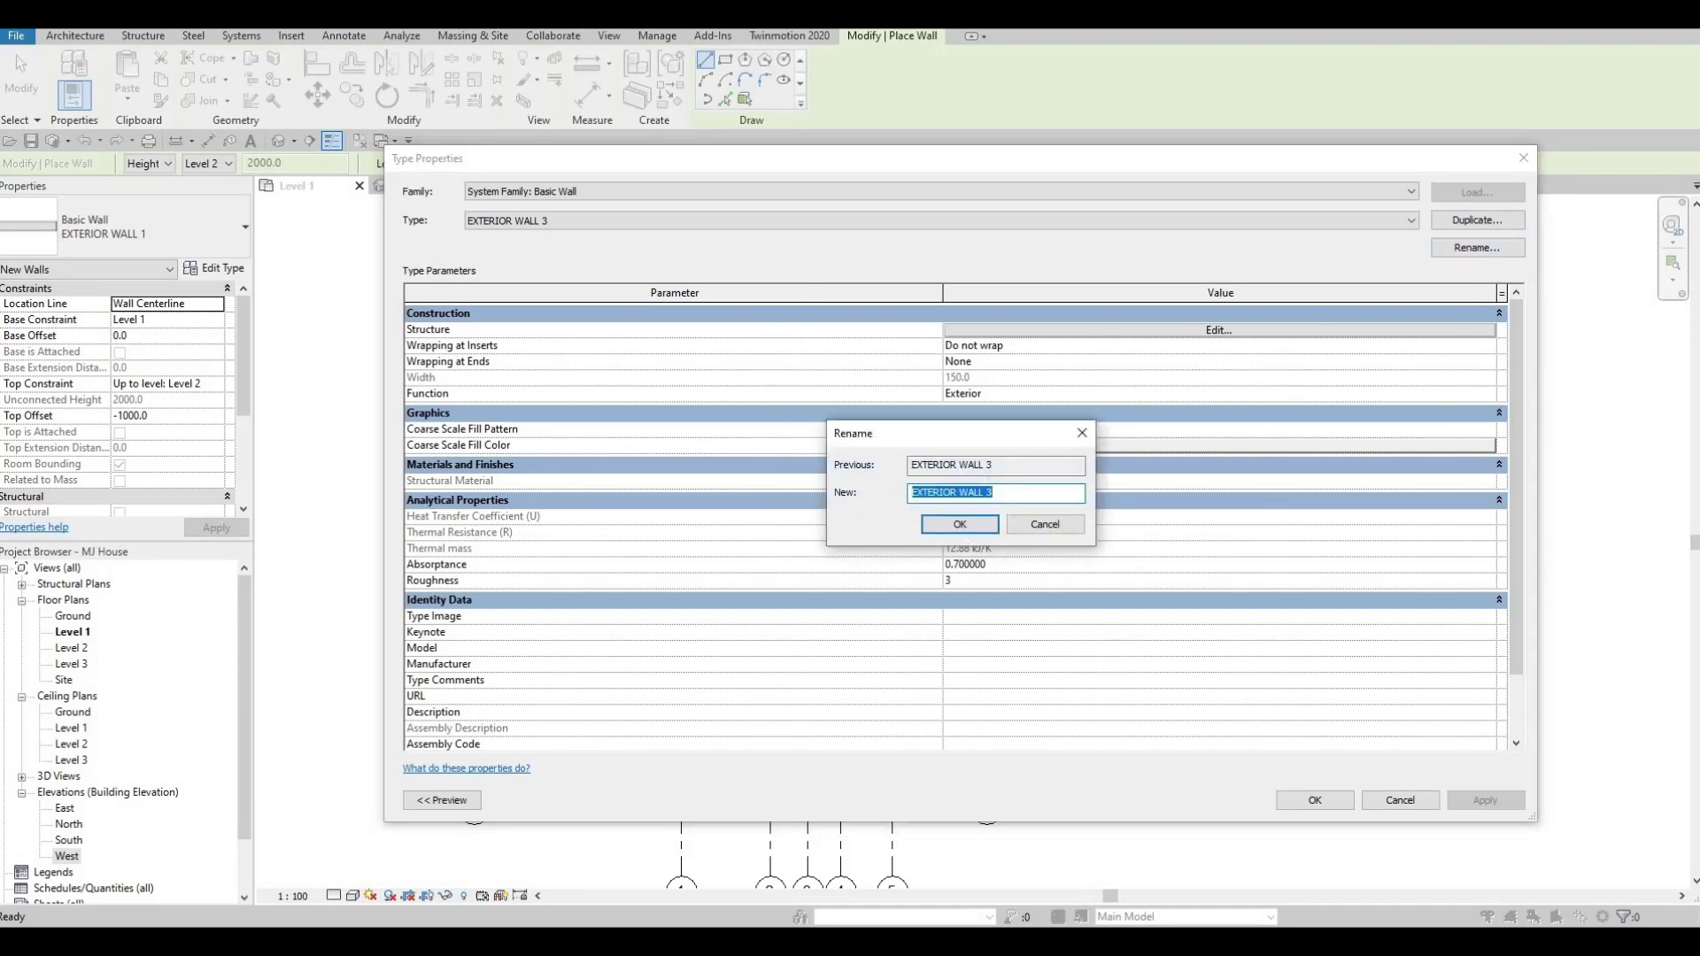
type("IN")
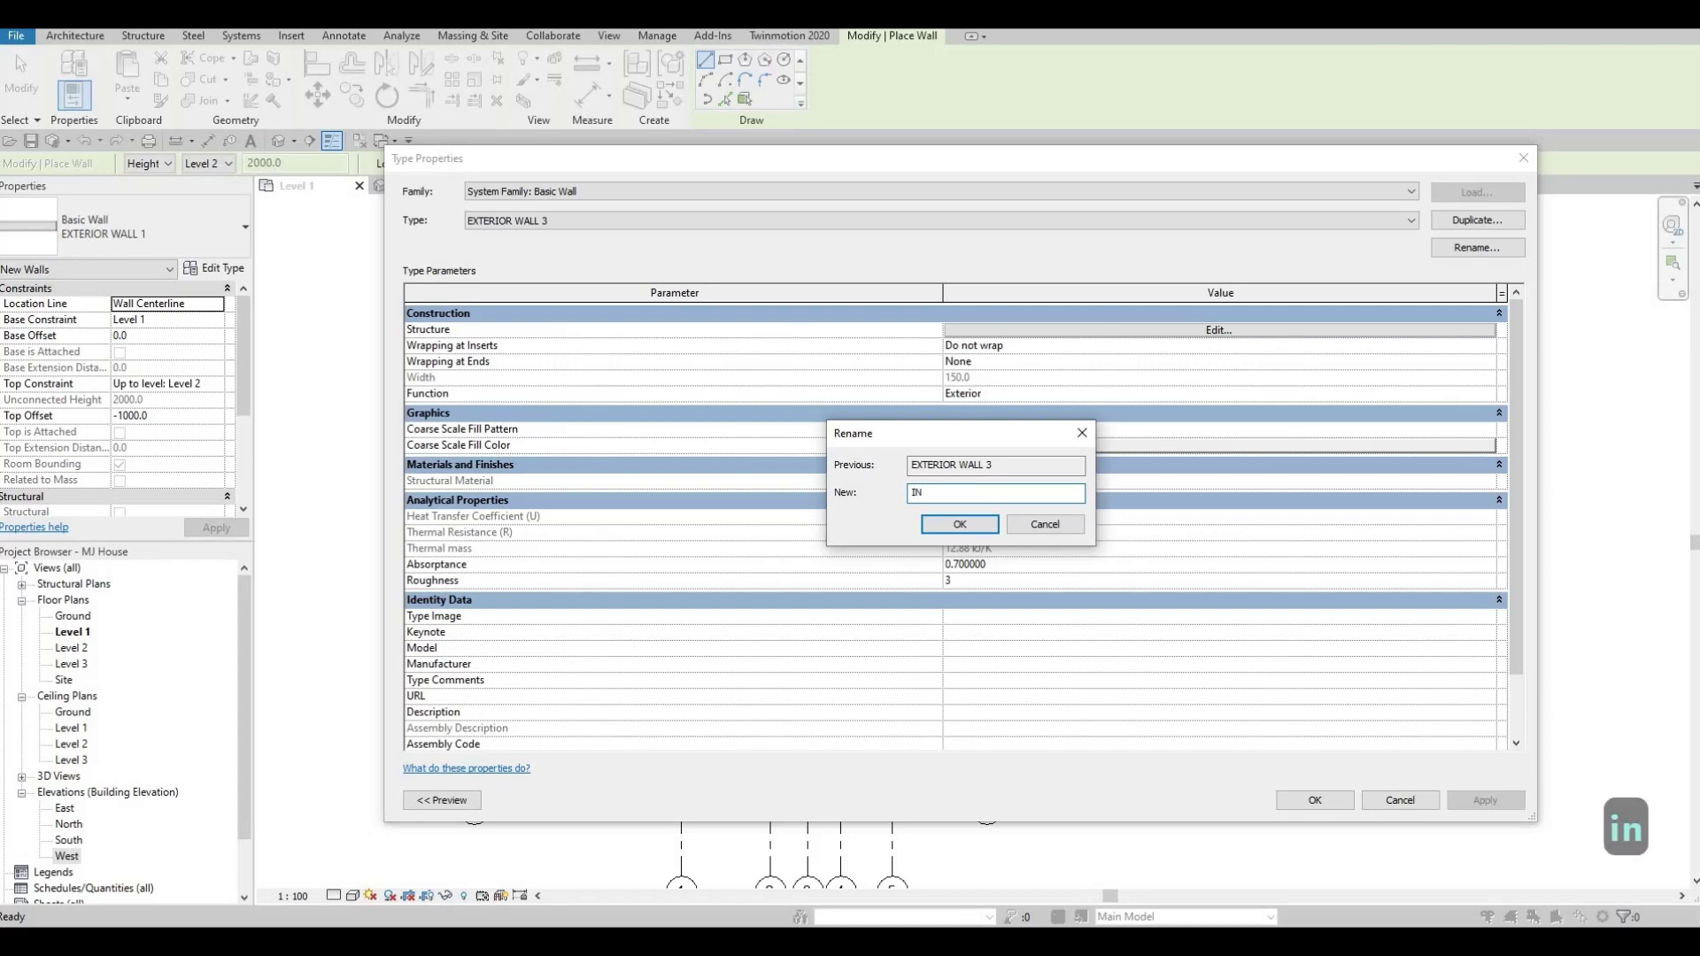
type("TERIOR WAL")
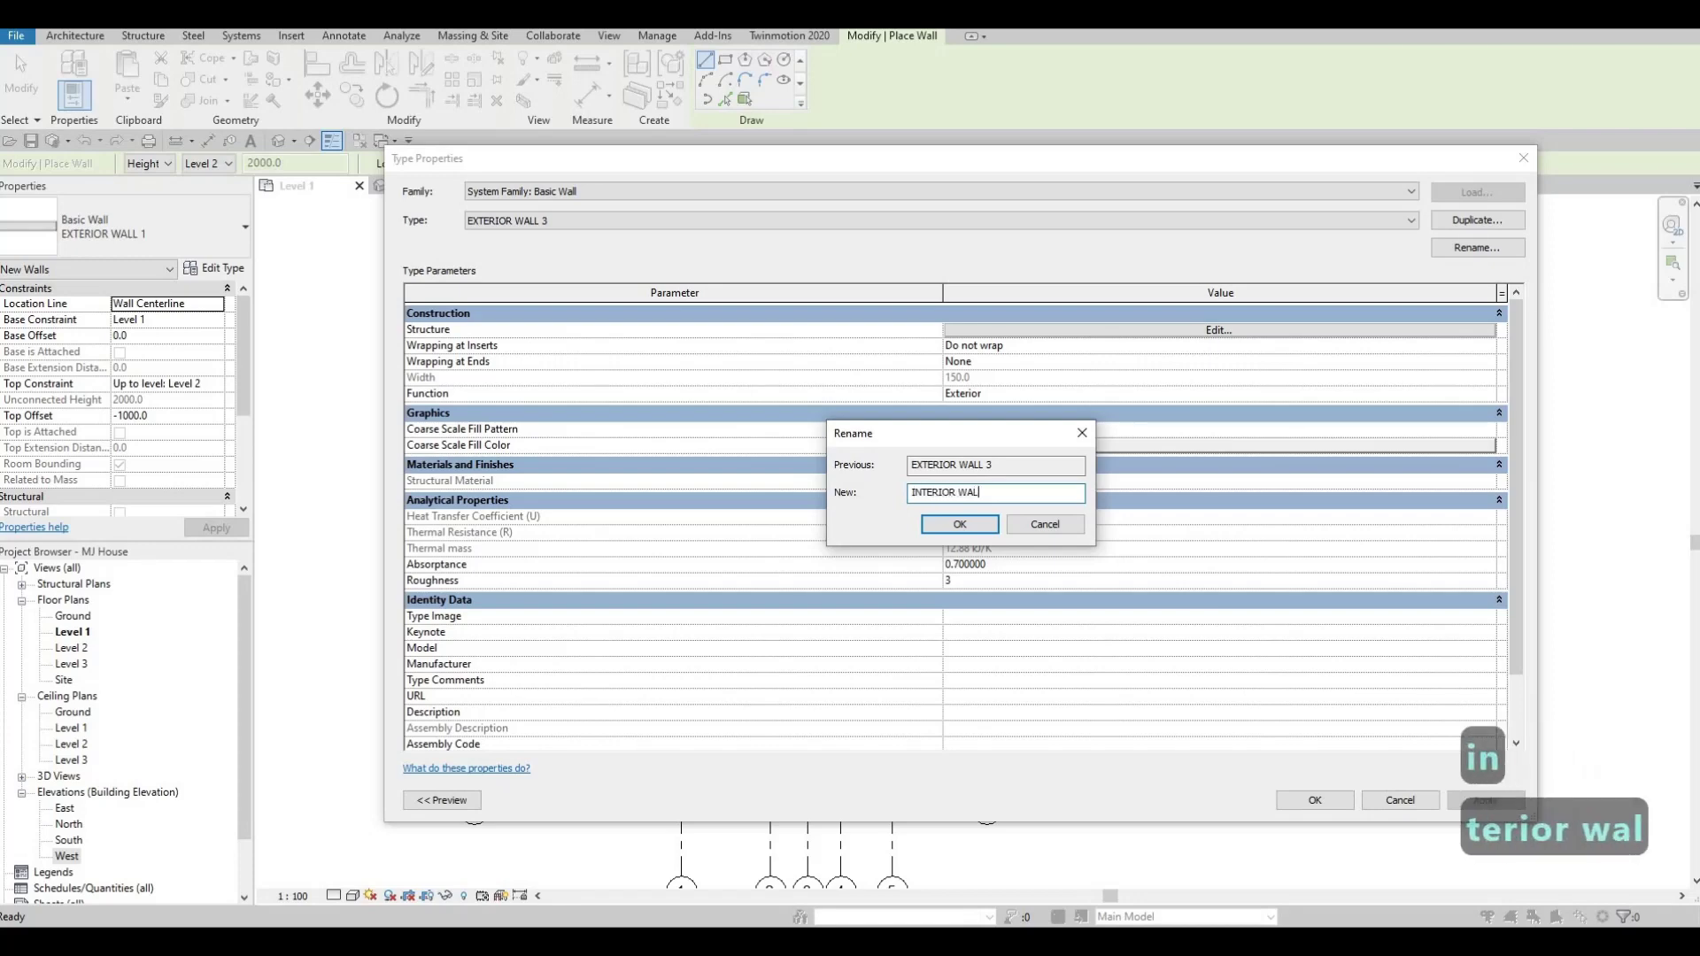
type("L 1")
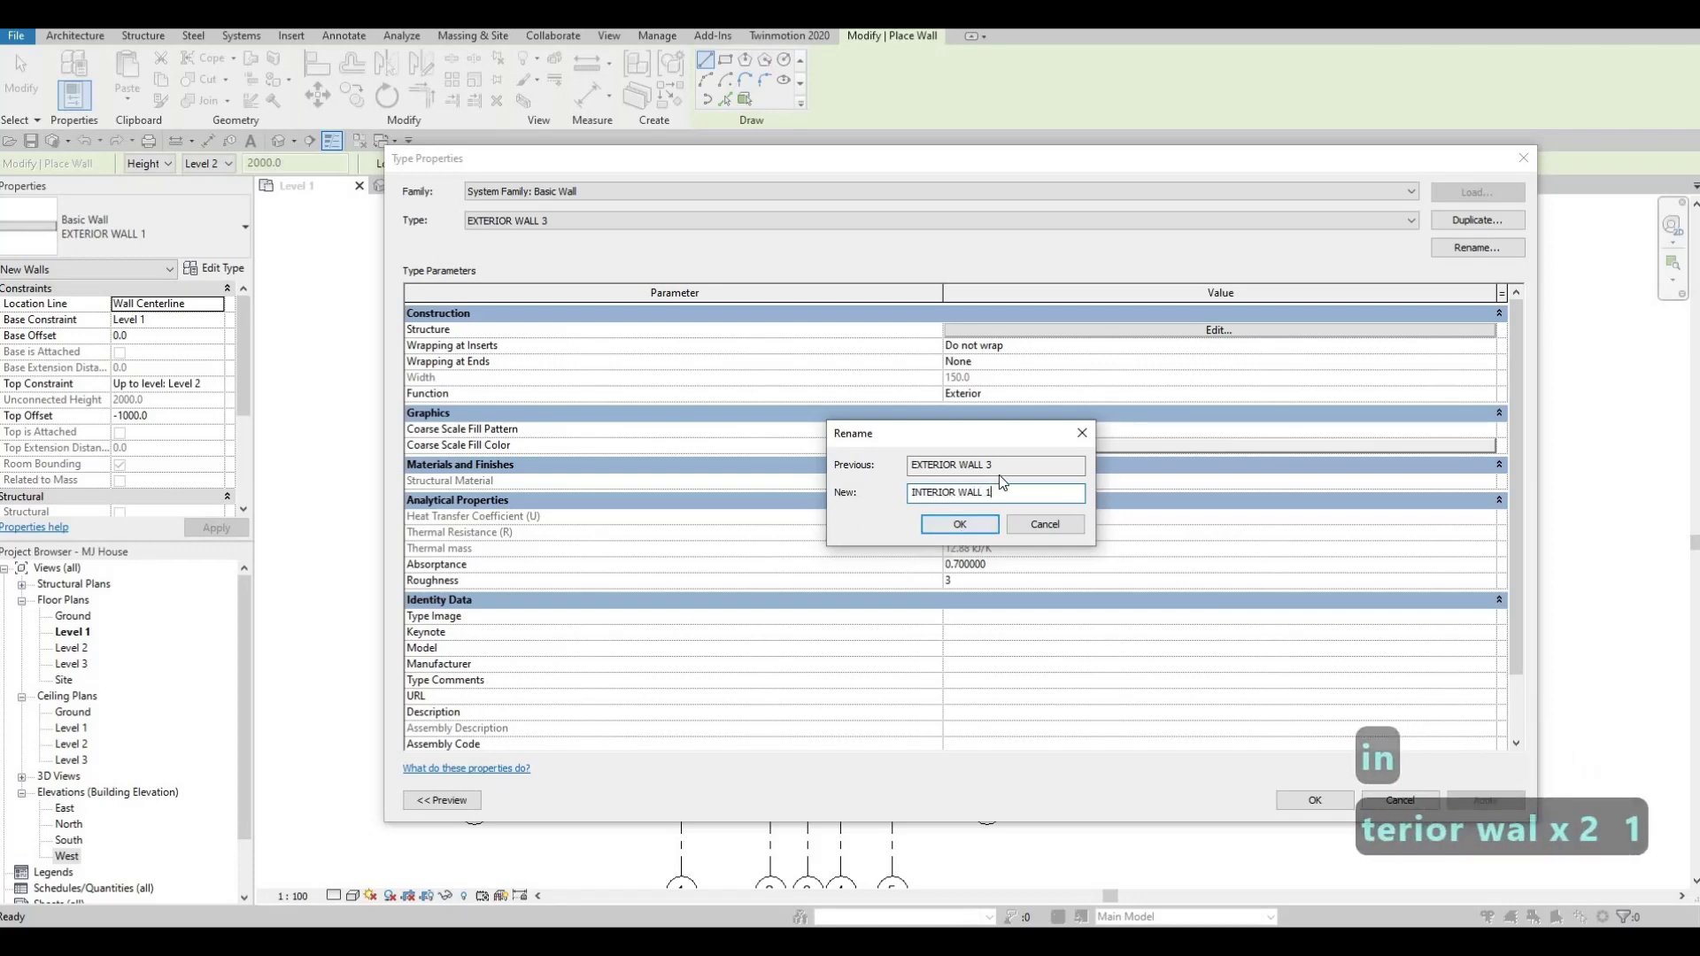
left_click(963, 534)
left_click(950, 331)
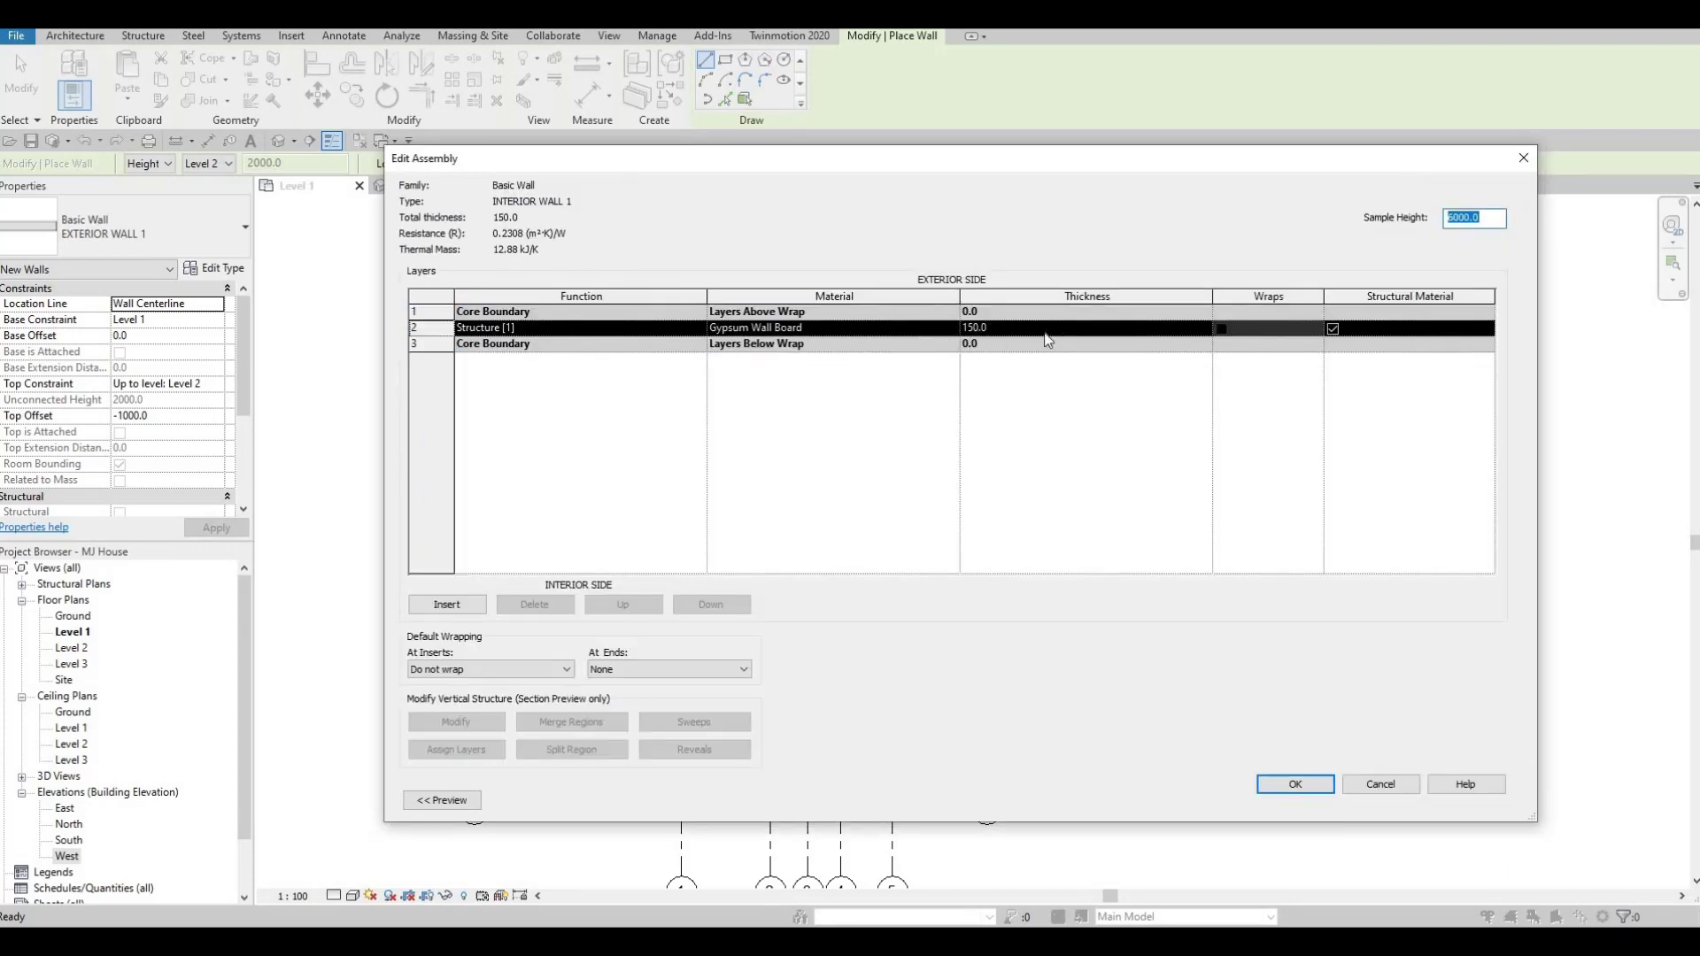
left_click(1295, 784)
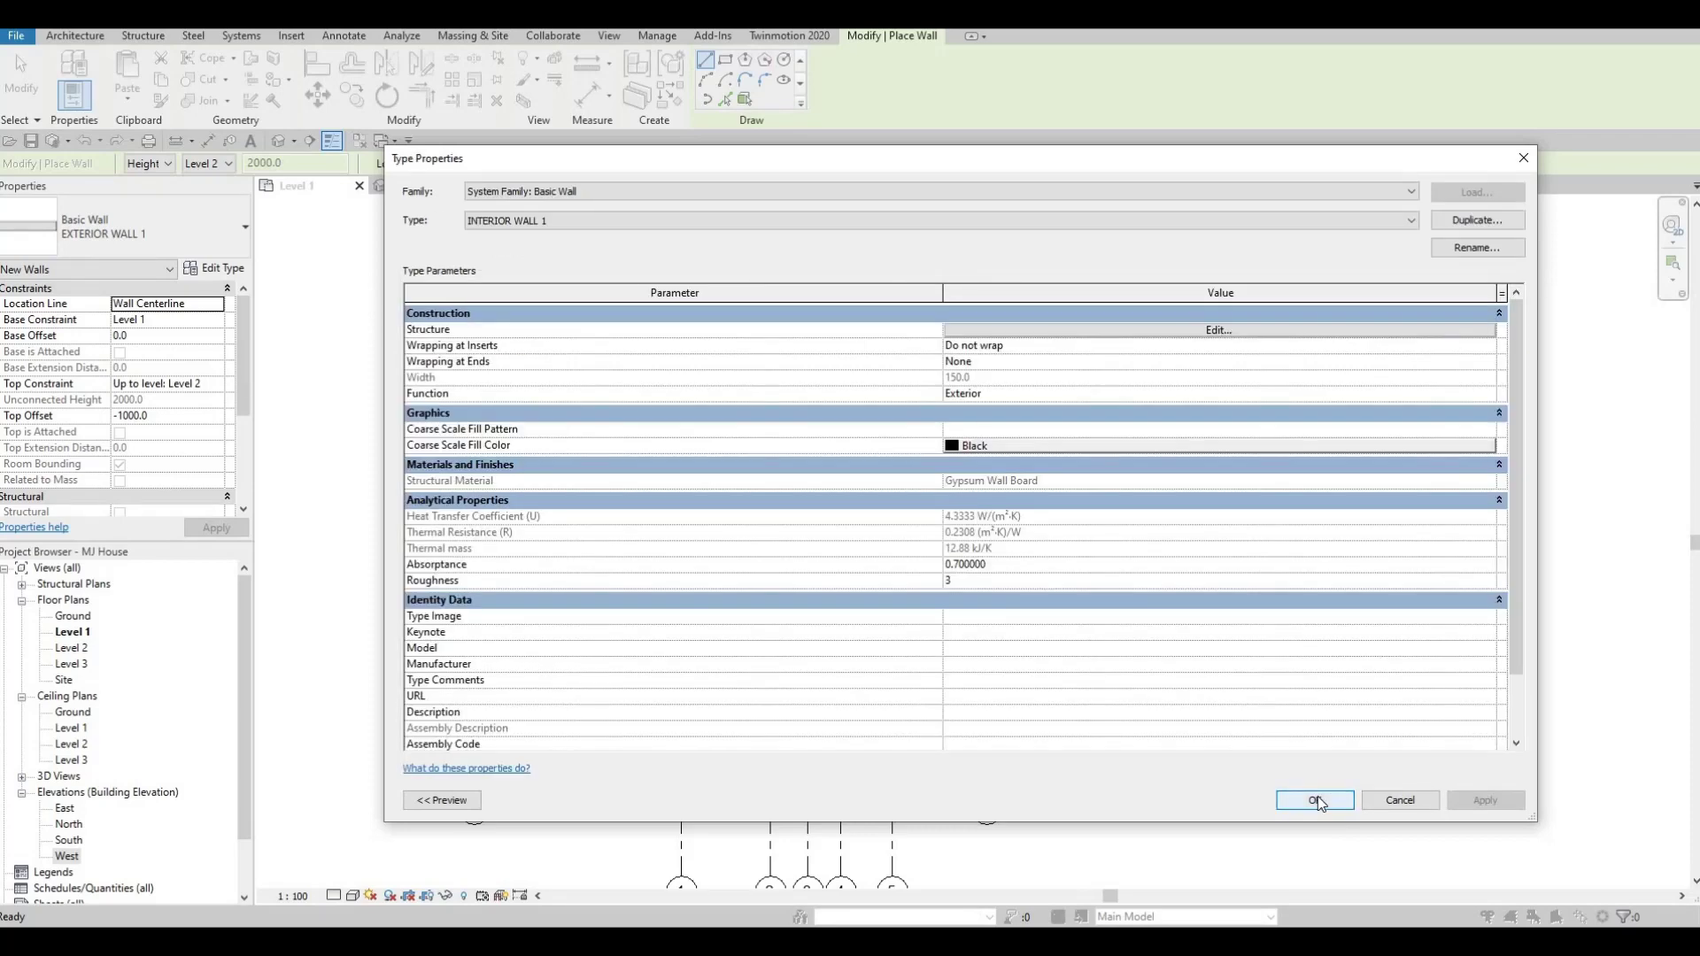
left_click(1316, 800)
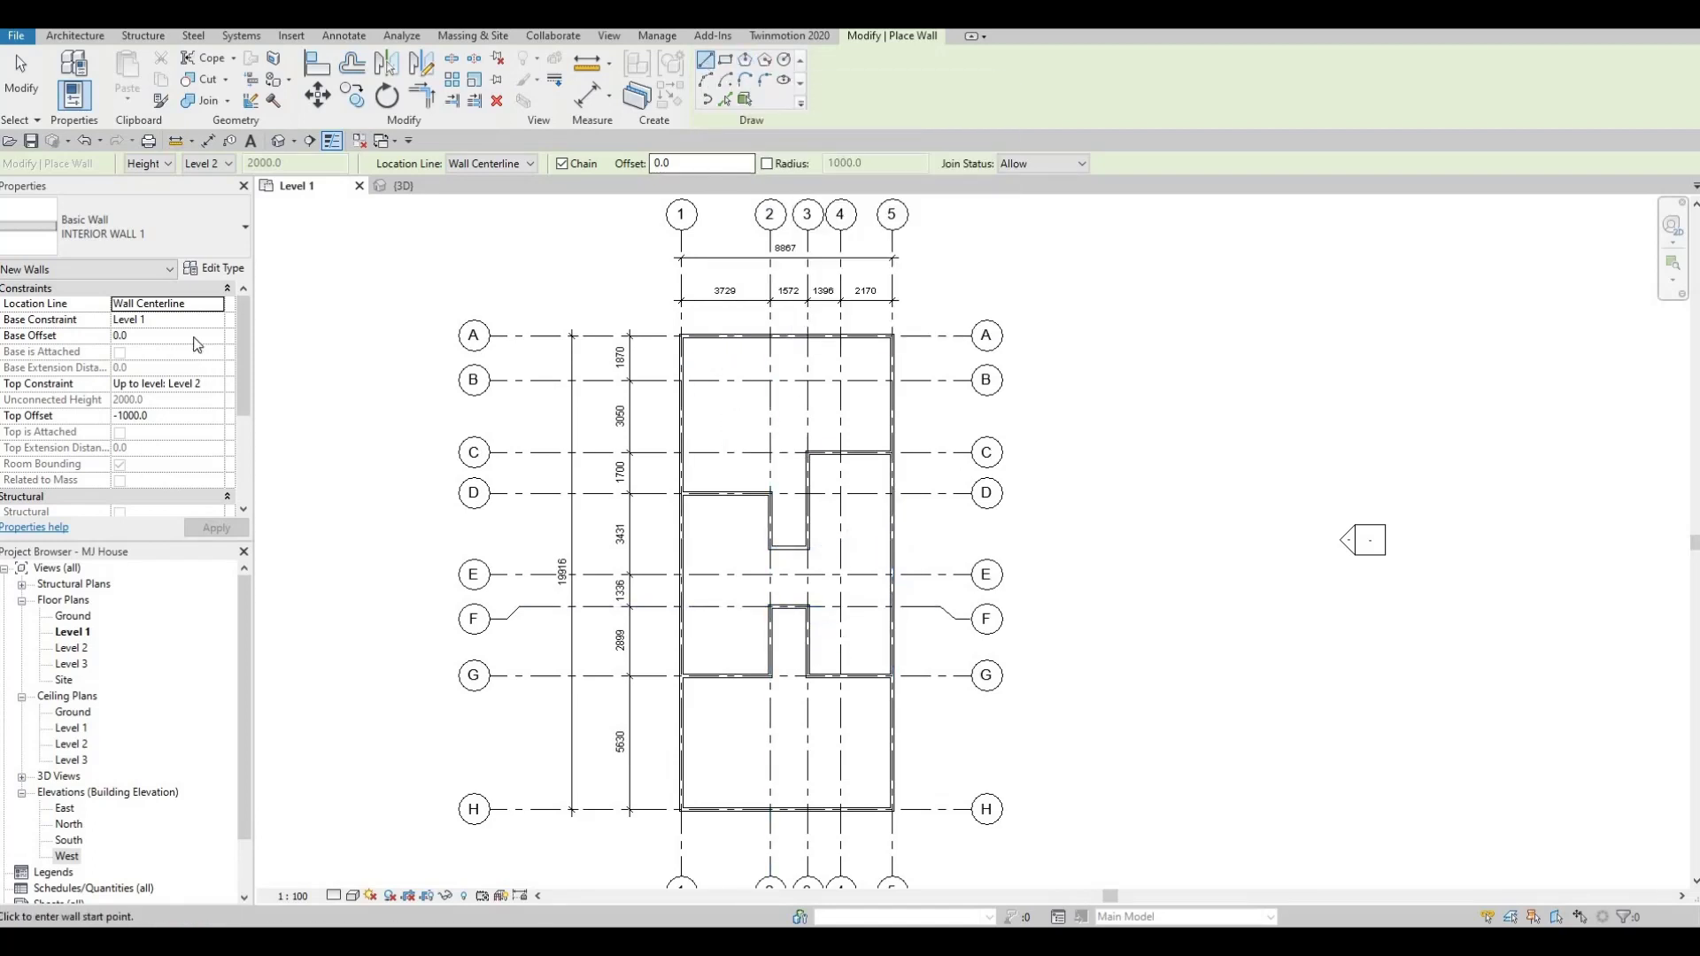
Step: Set the top offset of the new INTERIOR WALL 1 walls to 0
left_click(181, 417)
type("0")
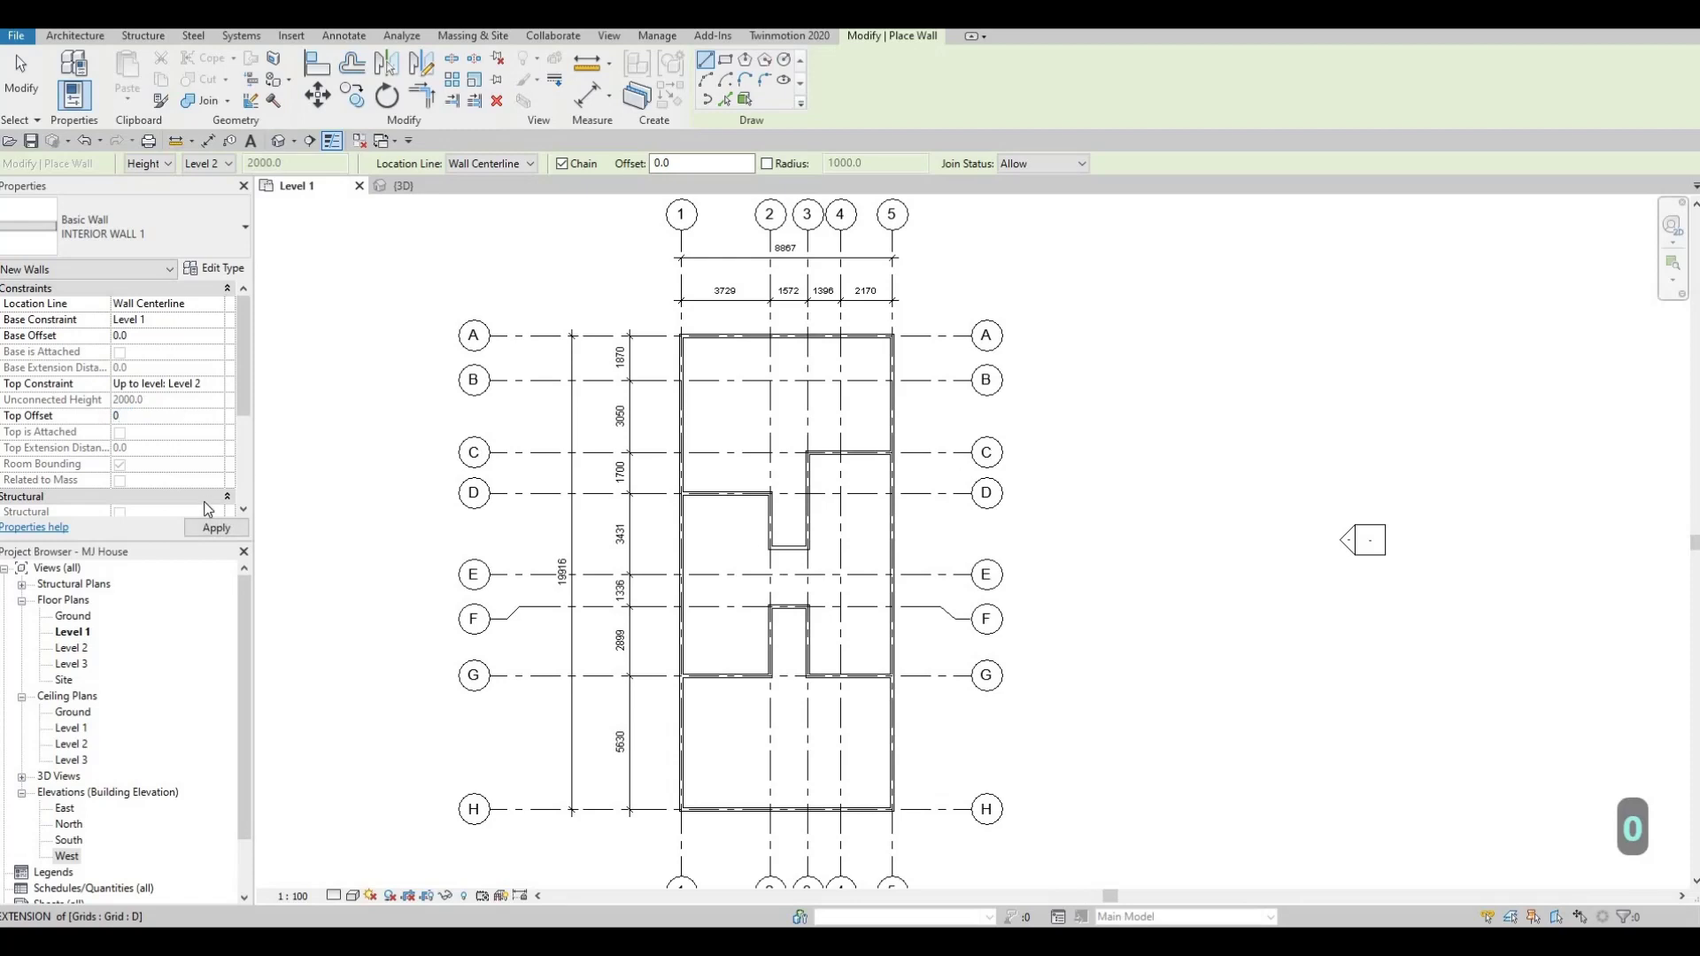
left_click(217, 529)
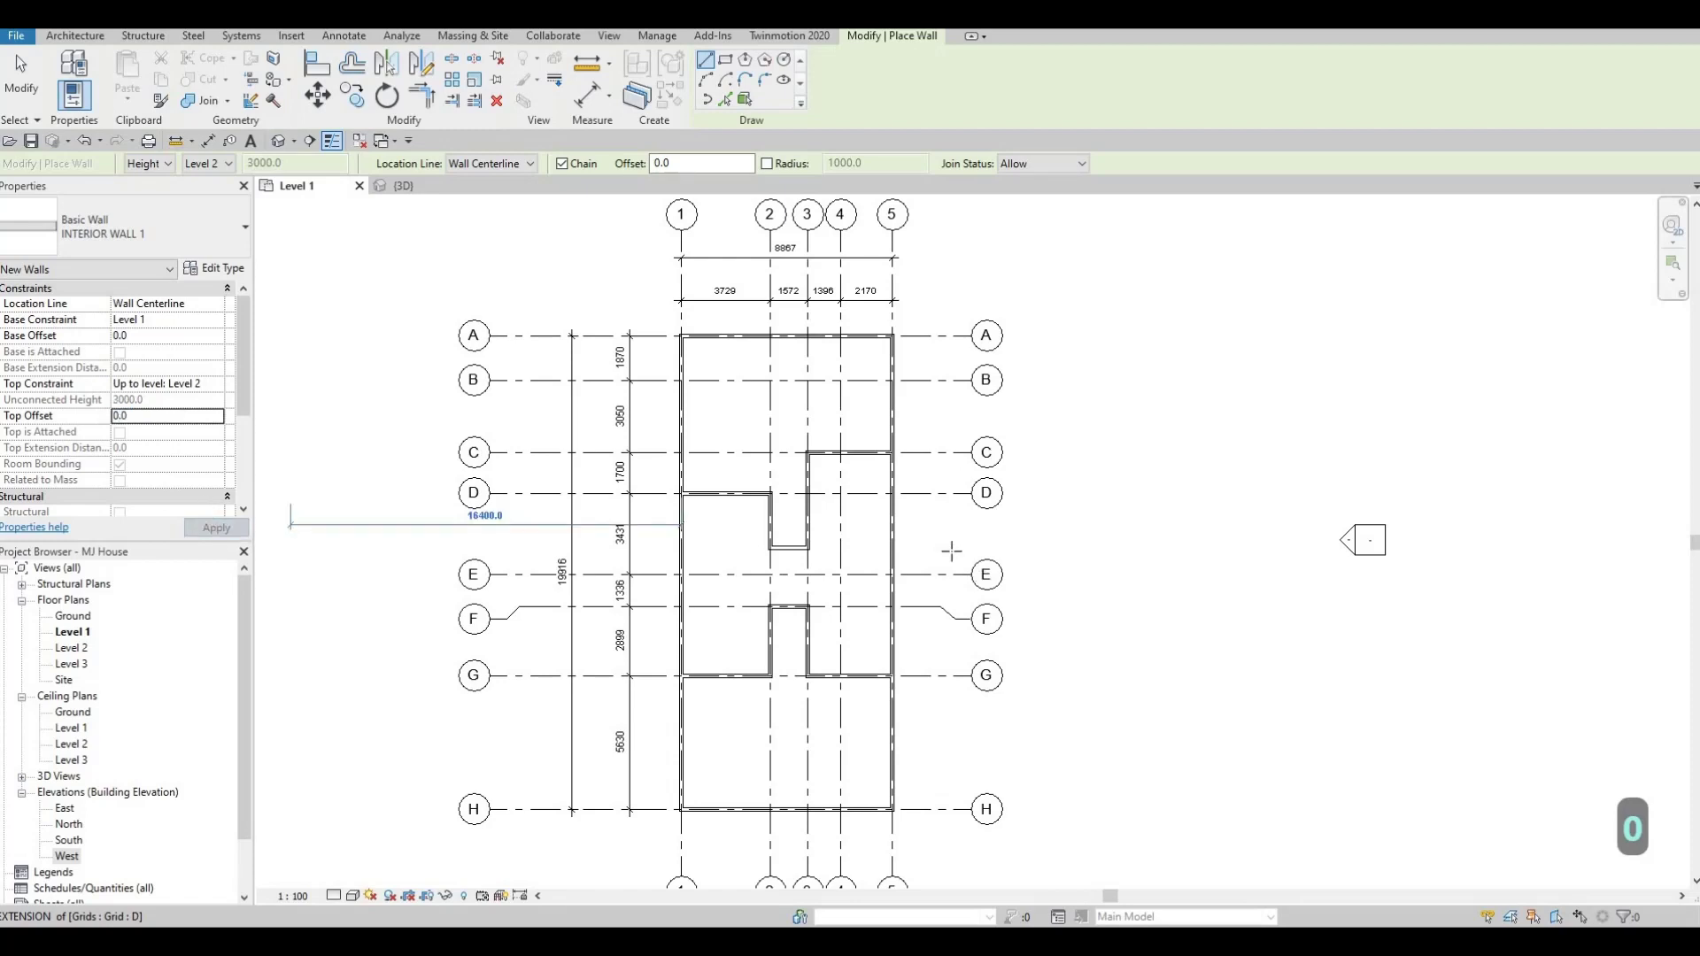
scroll(840, 660, "up", 2)
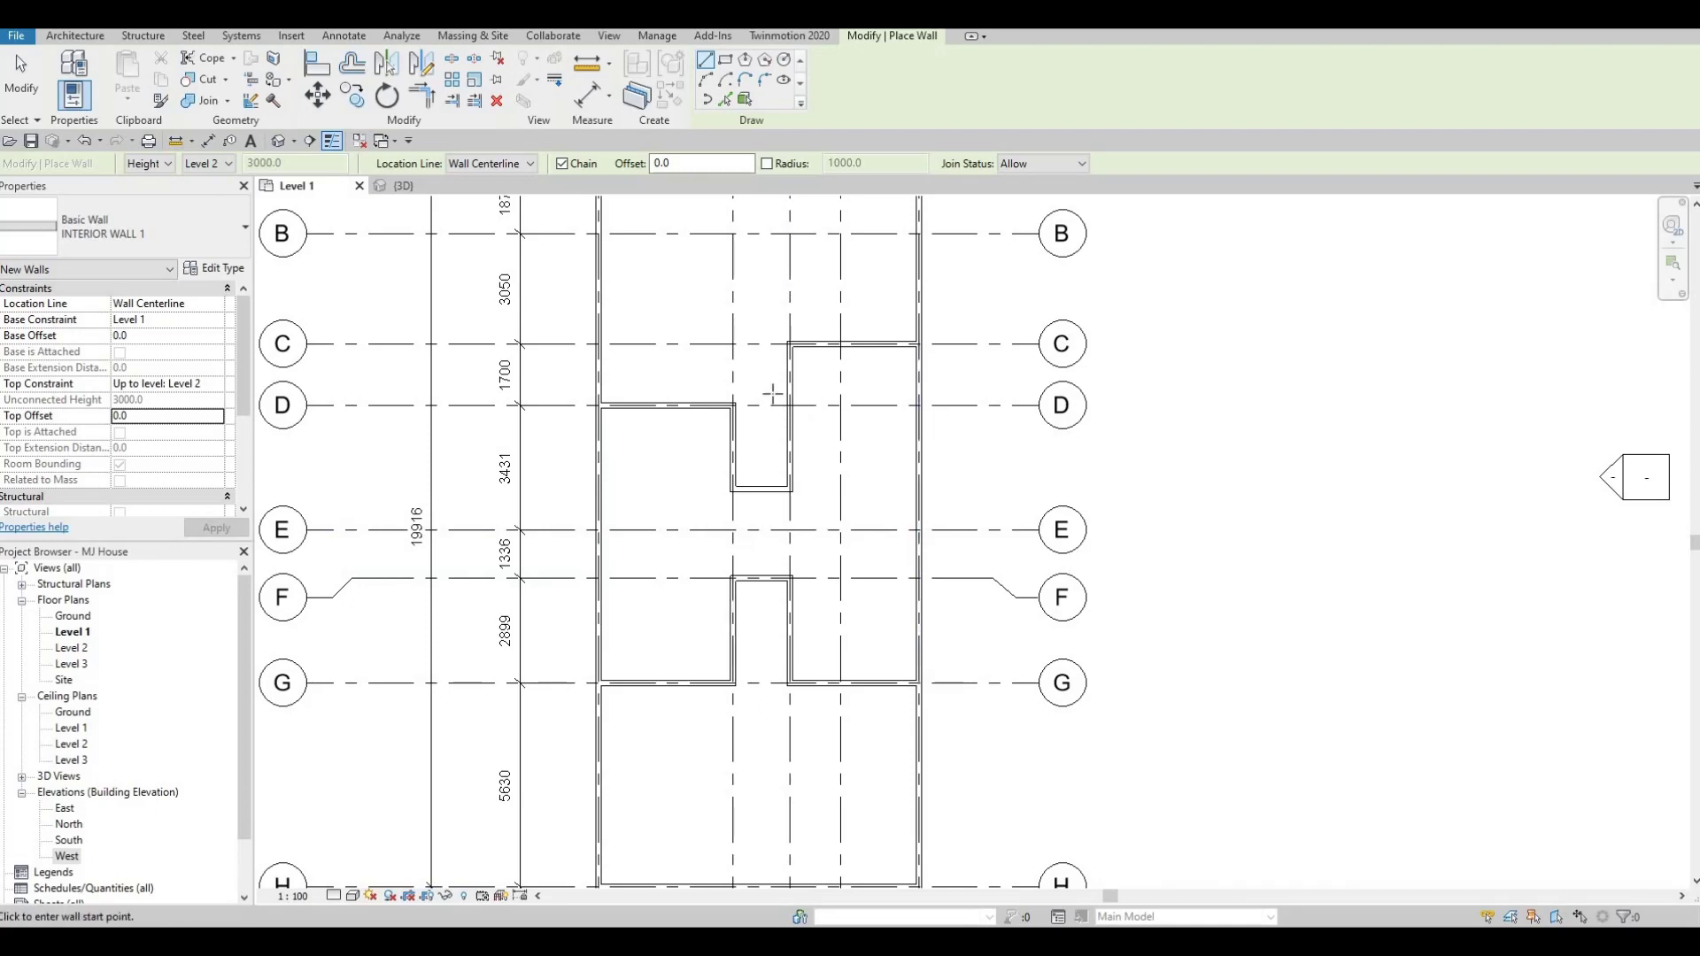
scroll(784, 398, "down", 2)
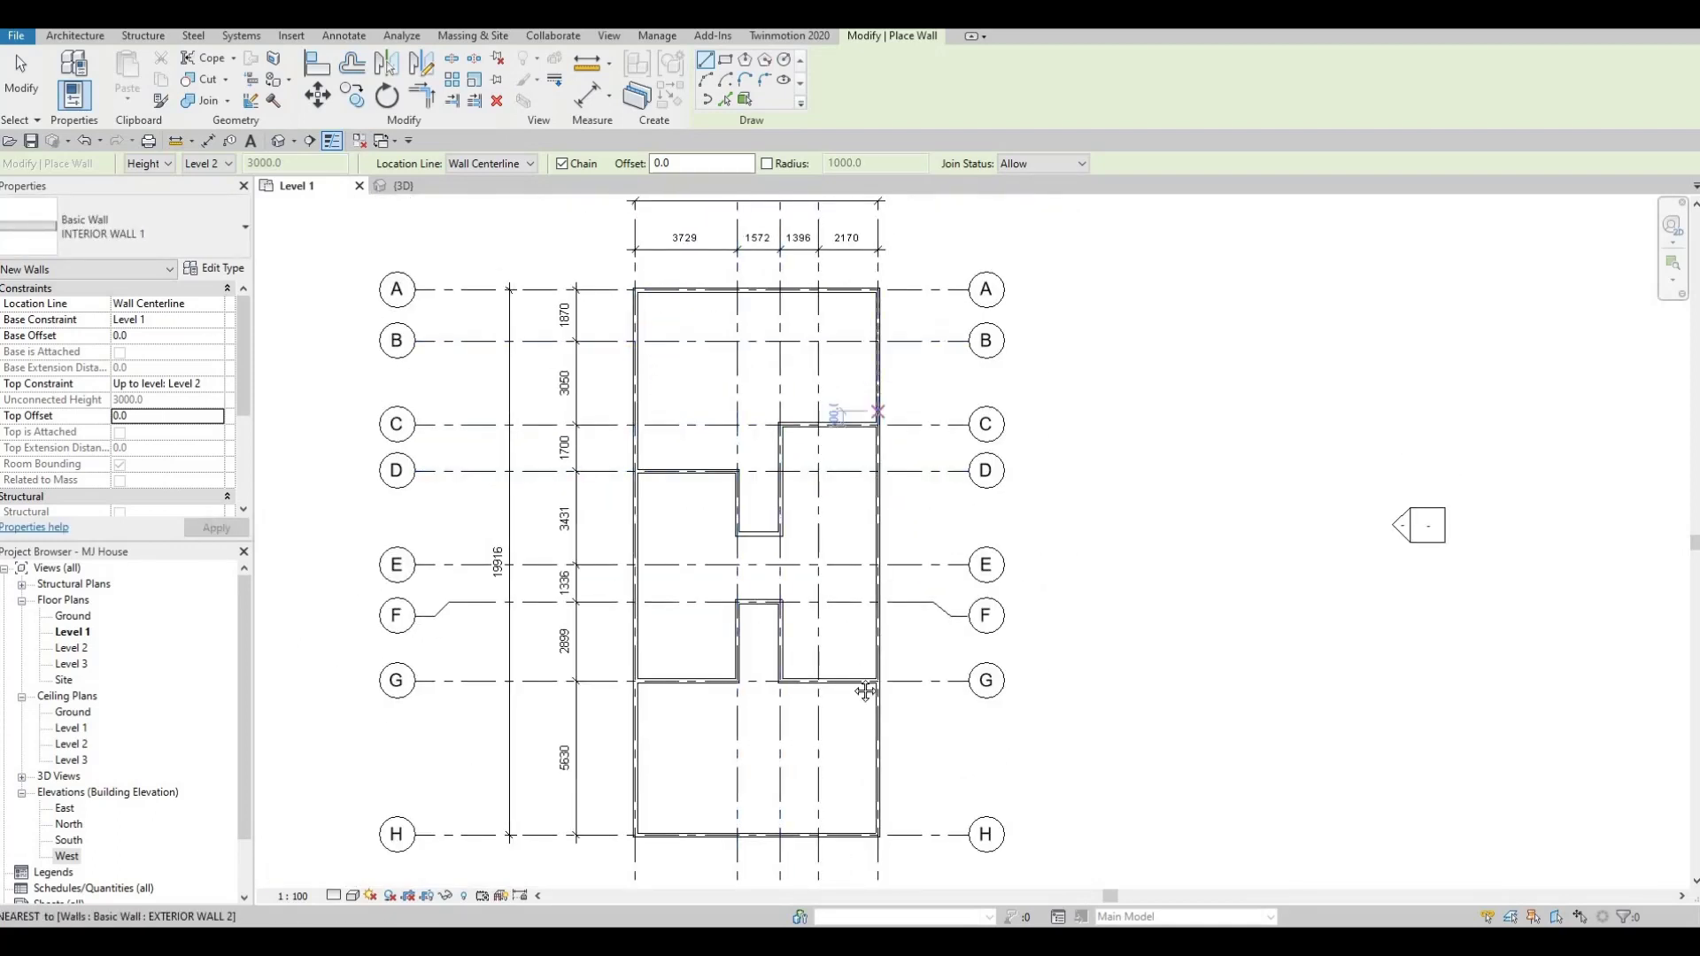
Step: Draw an INTERIOR WALL 1 wall about 3000 mm long along grid 4, running from the wall on grid G towards grid F
middle_click_drag(865, 646, 858, 619)
scroll(833, 567, "up", 4)
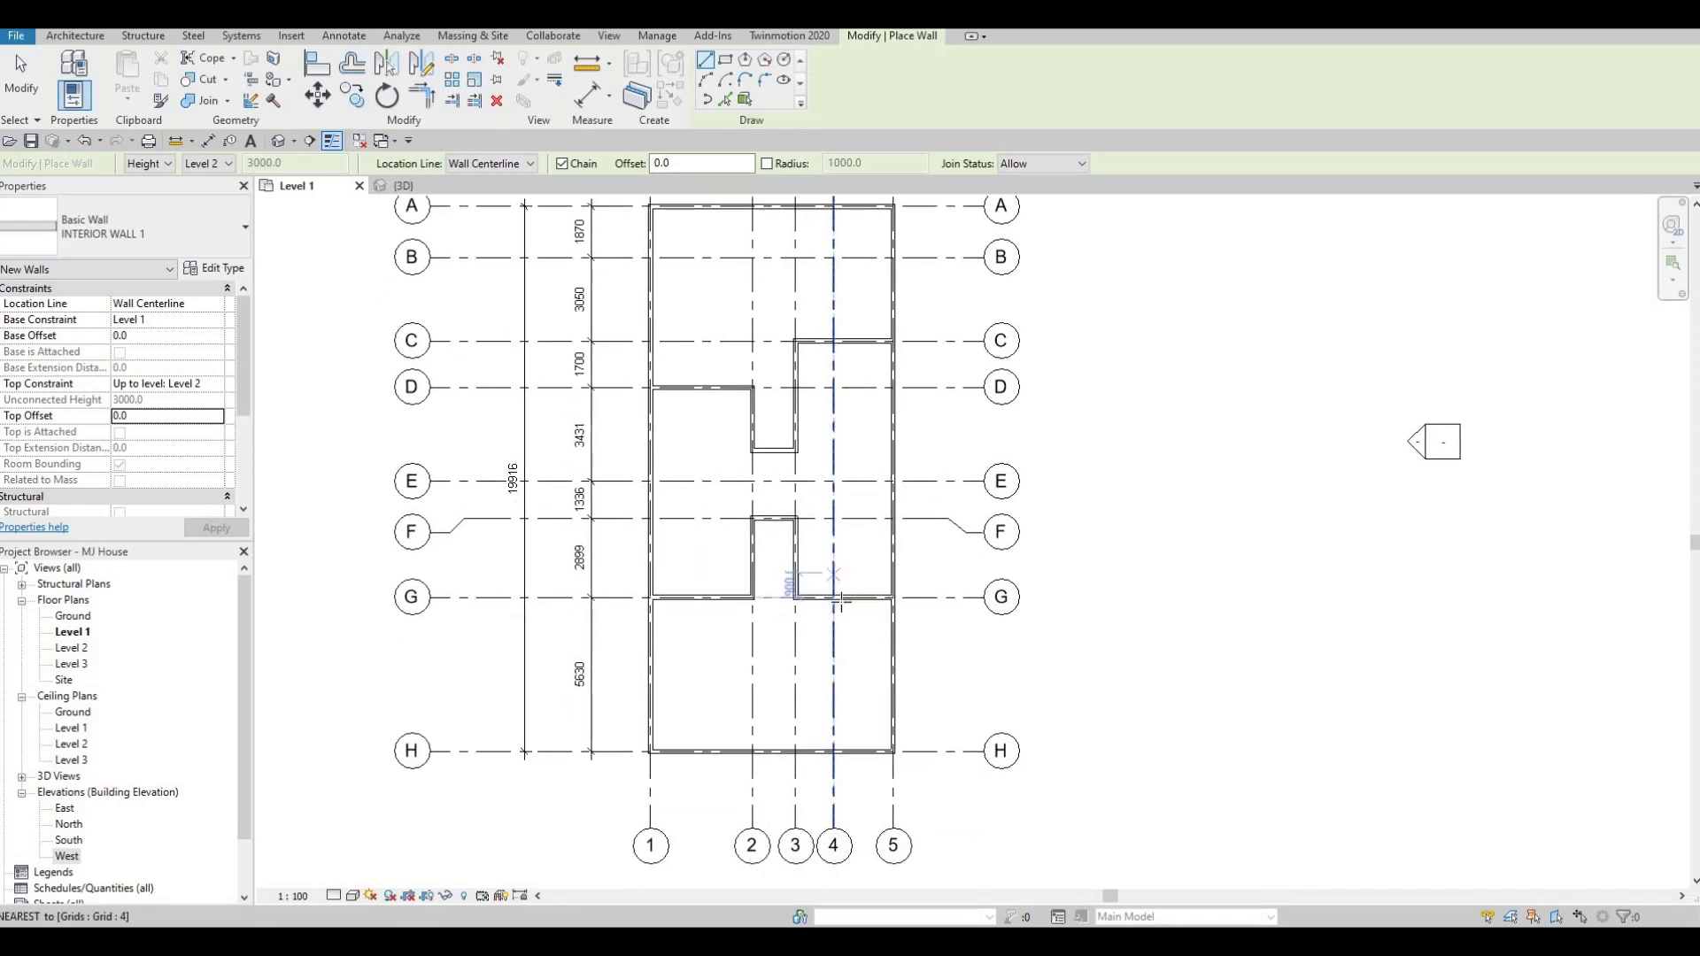
left_click(839, 636)
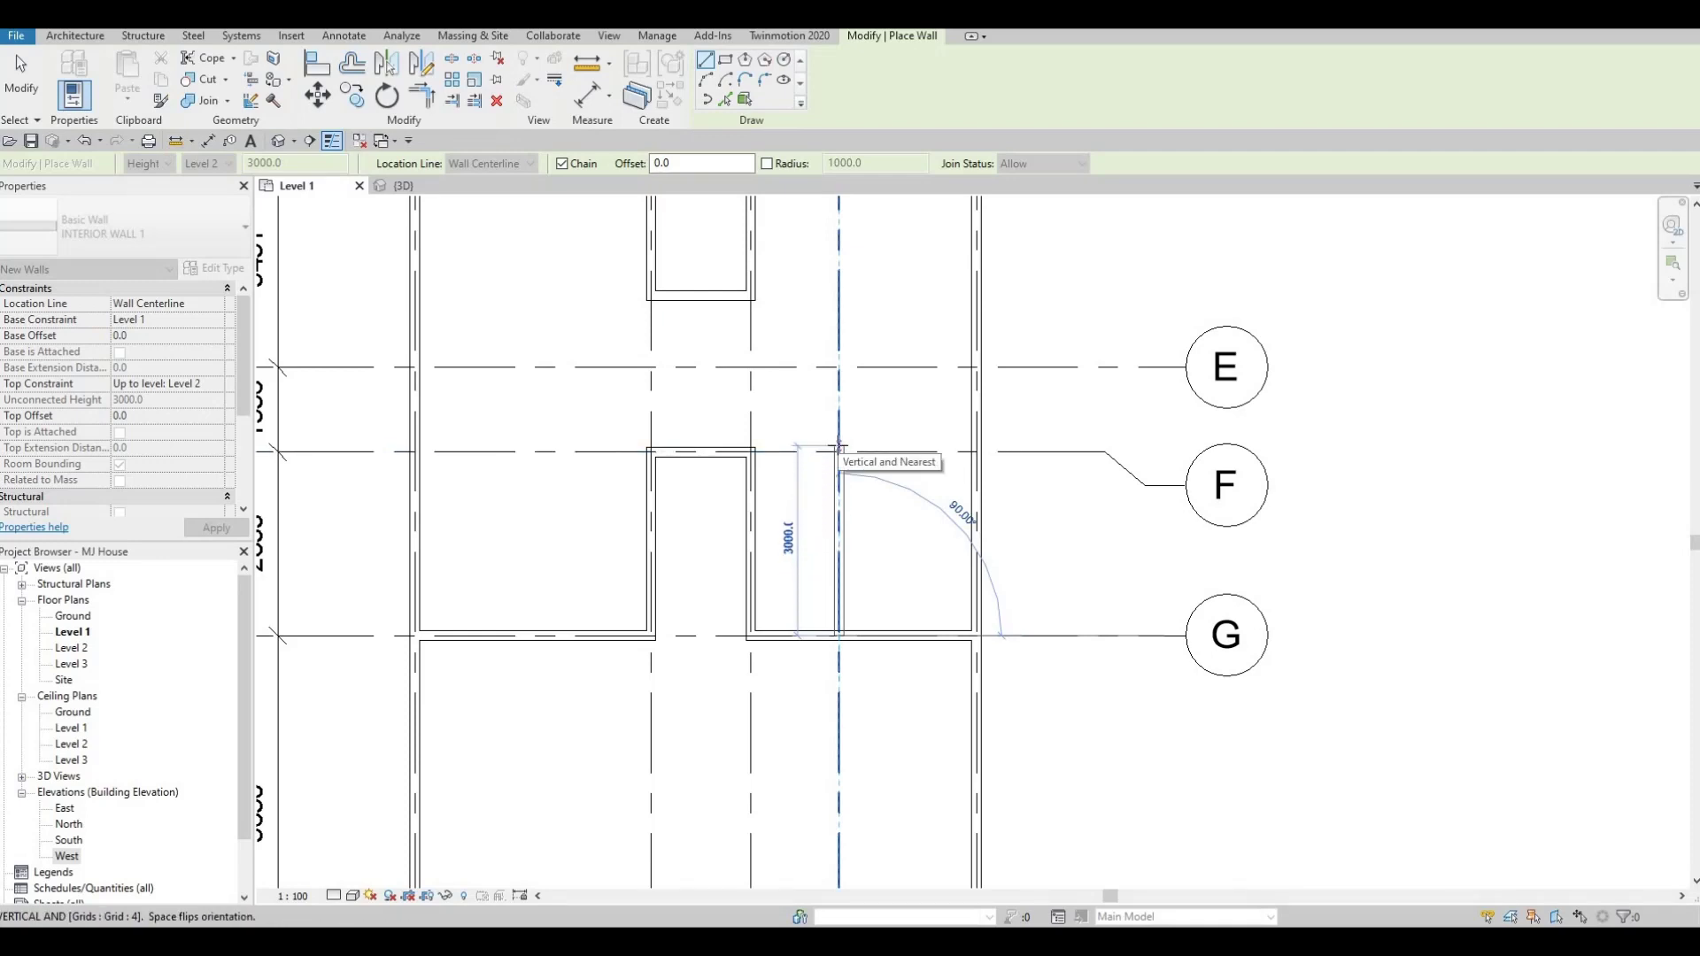
left_click(851, 496)
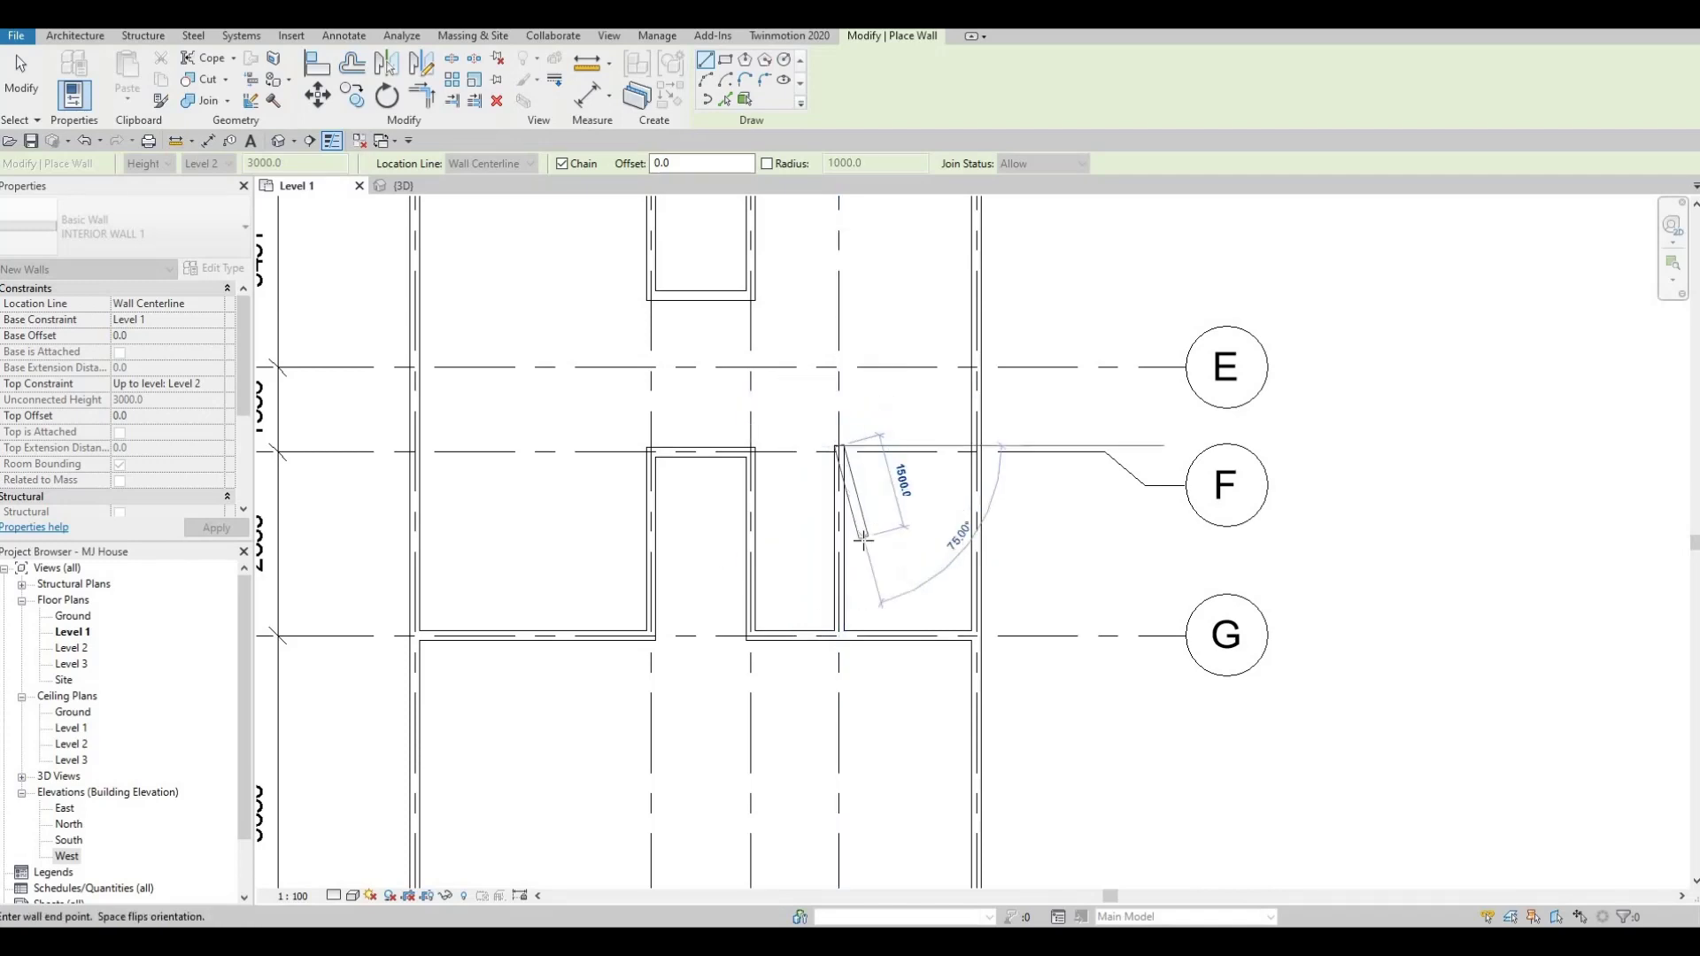
key("Escape")
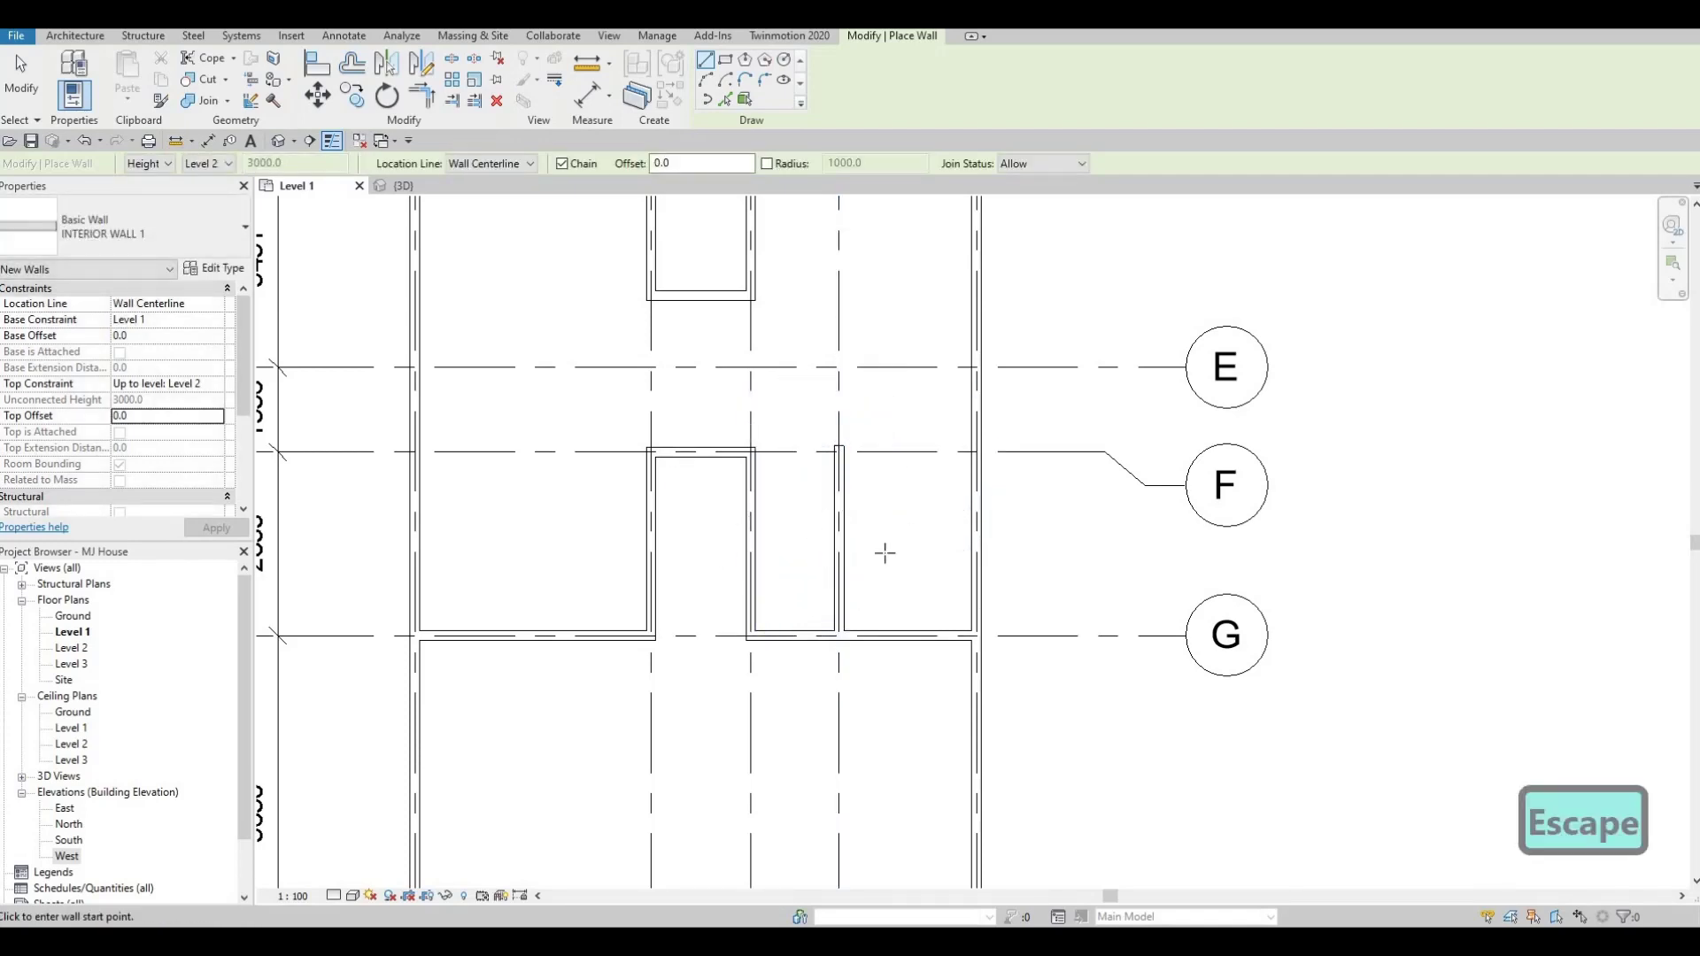
Step: Draw a horizontal interior wall from the grid 4 wall to the grid 3 wall, about 900 mm below grid F
left_click(829, 509)
left_click(777, 511)
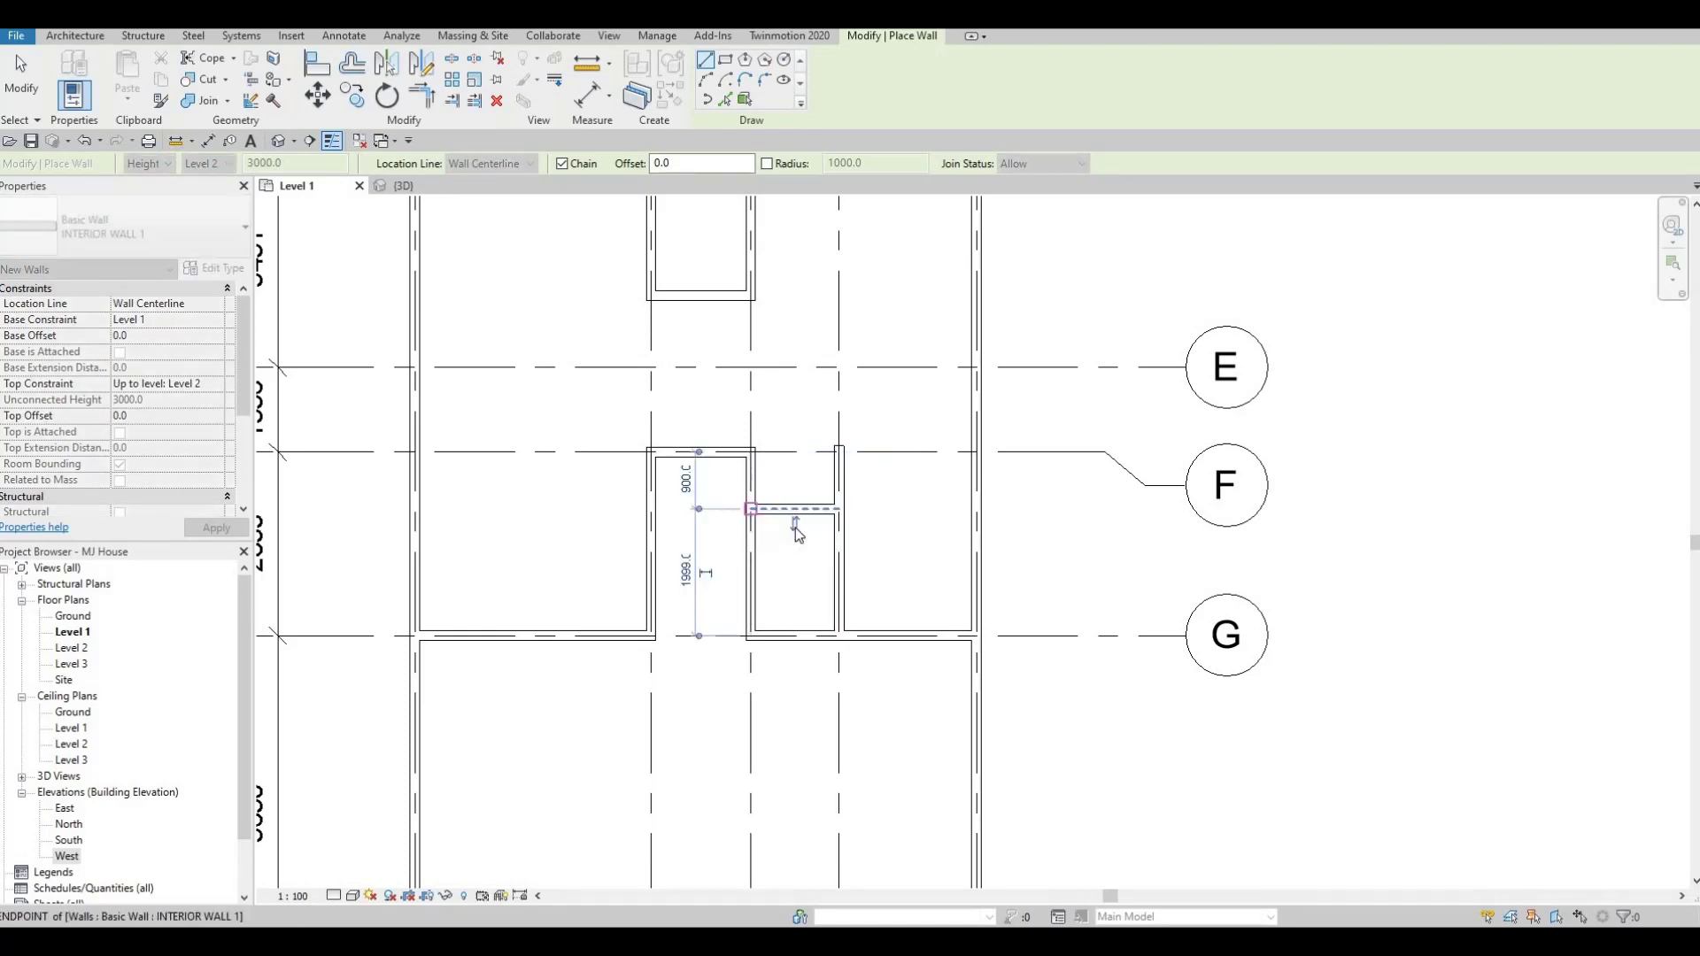
key("Escape")
key("Escape")
key("Escape")
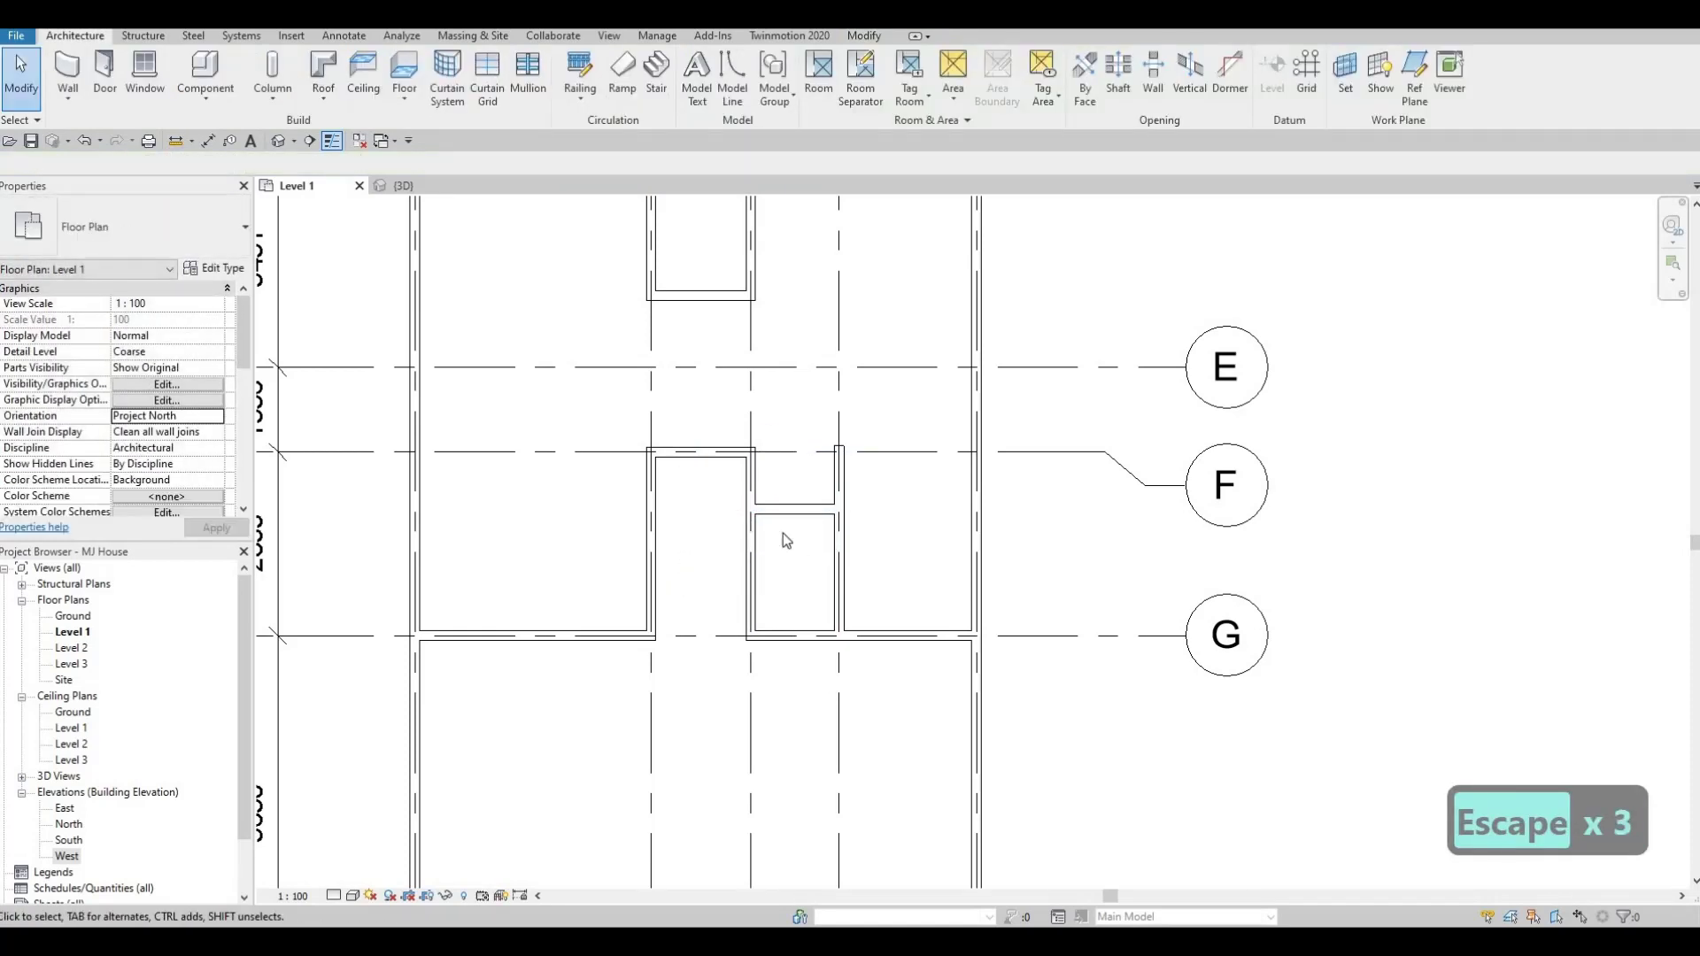
Step: Set the horizontal interior wall's distance from grid G to 2200 mm
middle_click_drag(776, 518, 795, 507)
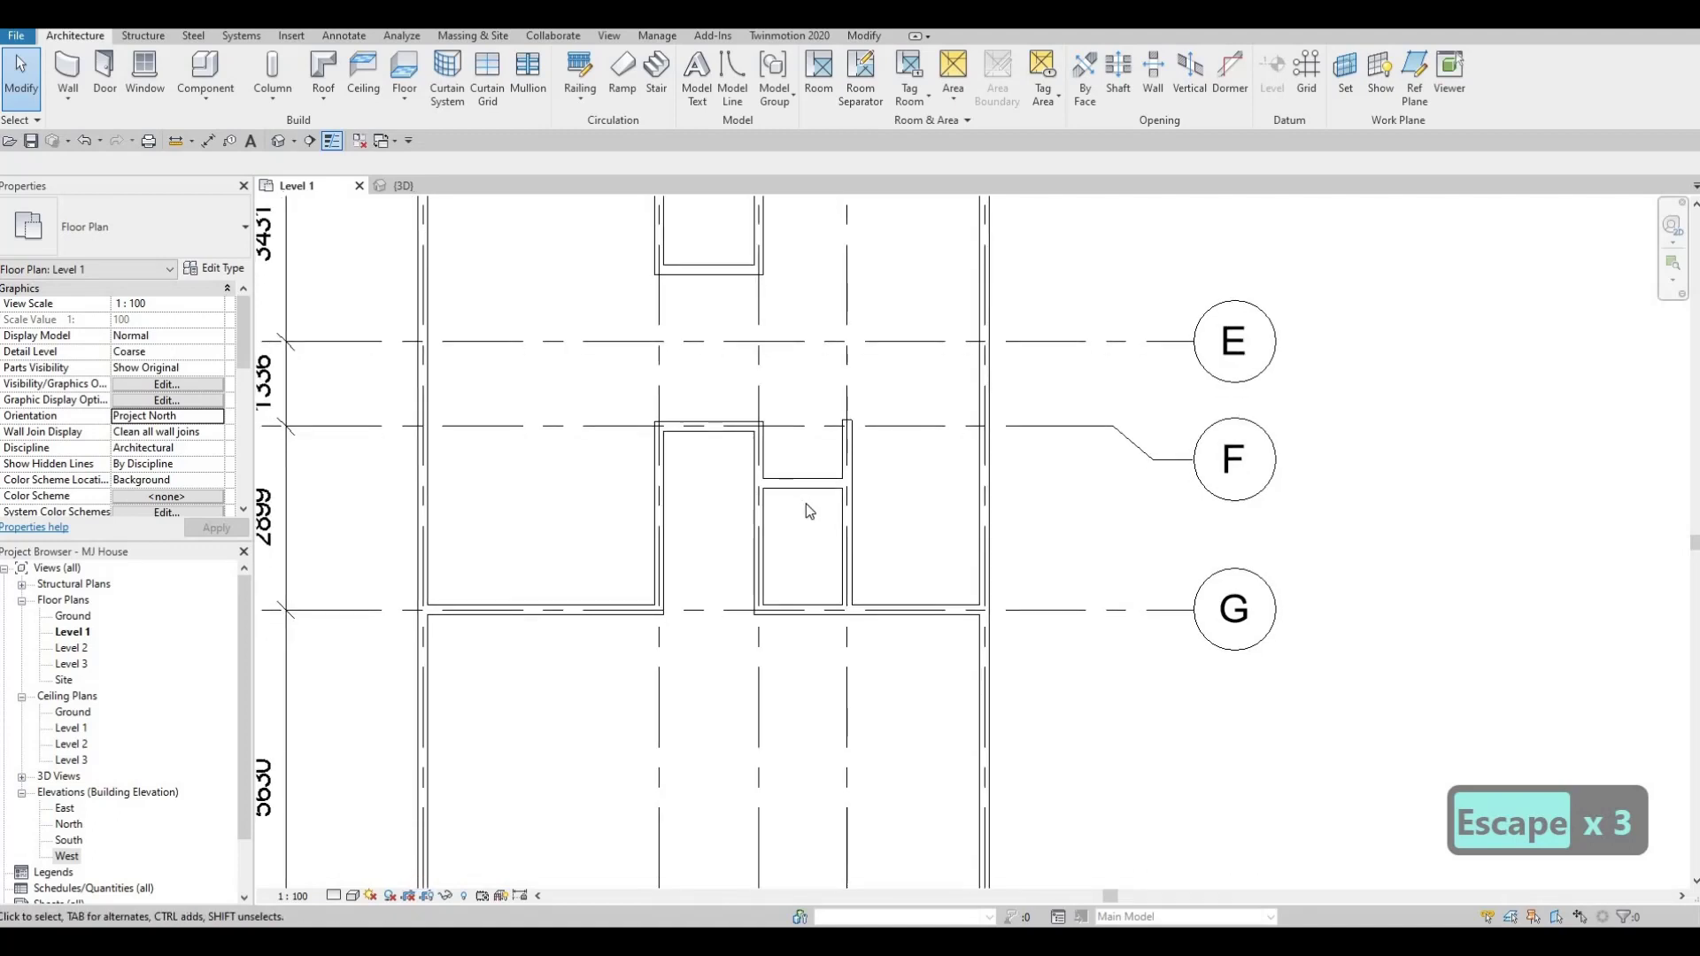
left_click(806, 494)
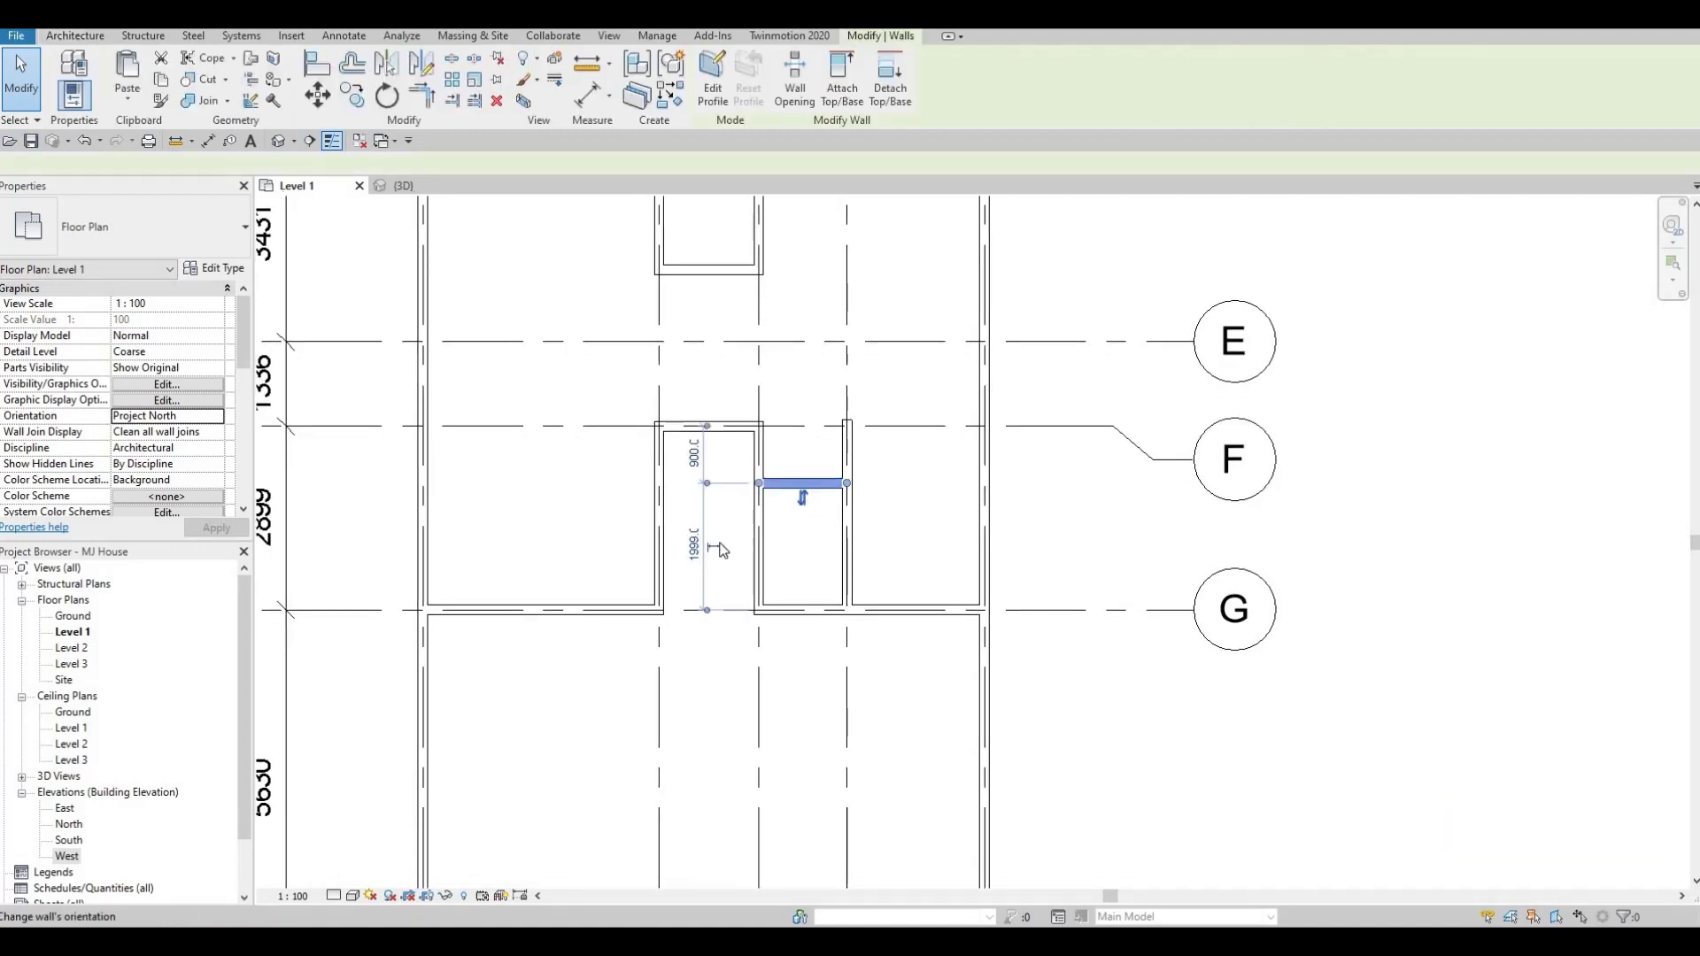
left_click(724, 566)
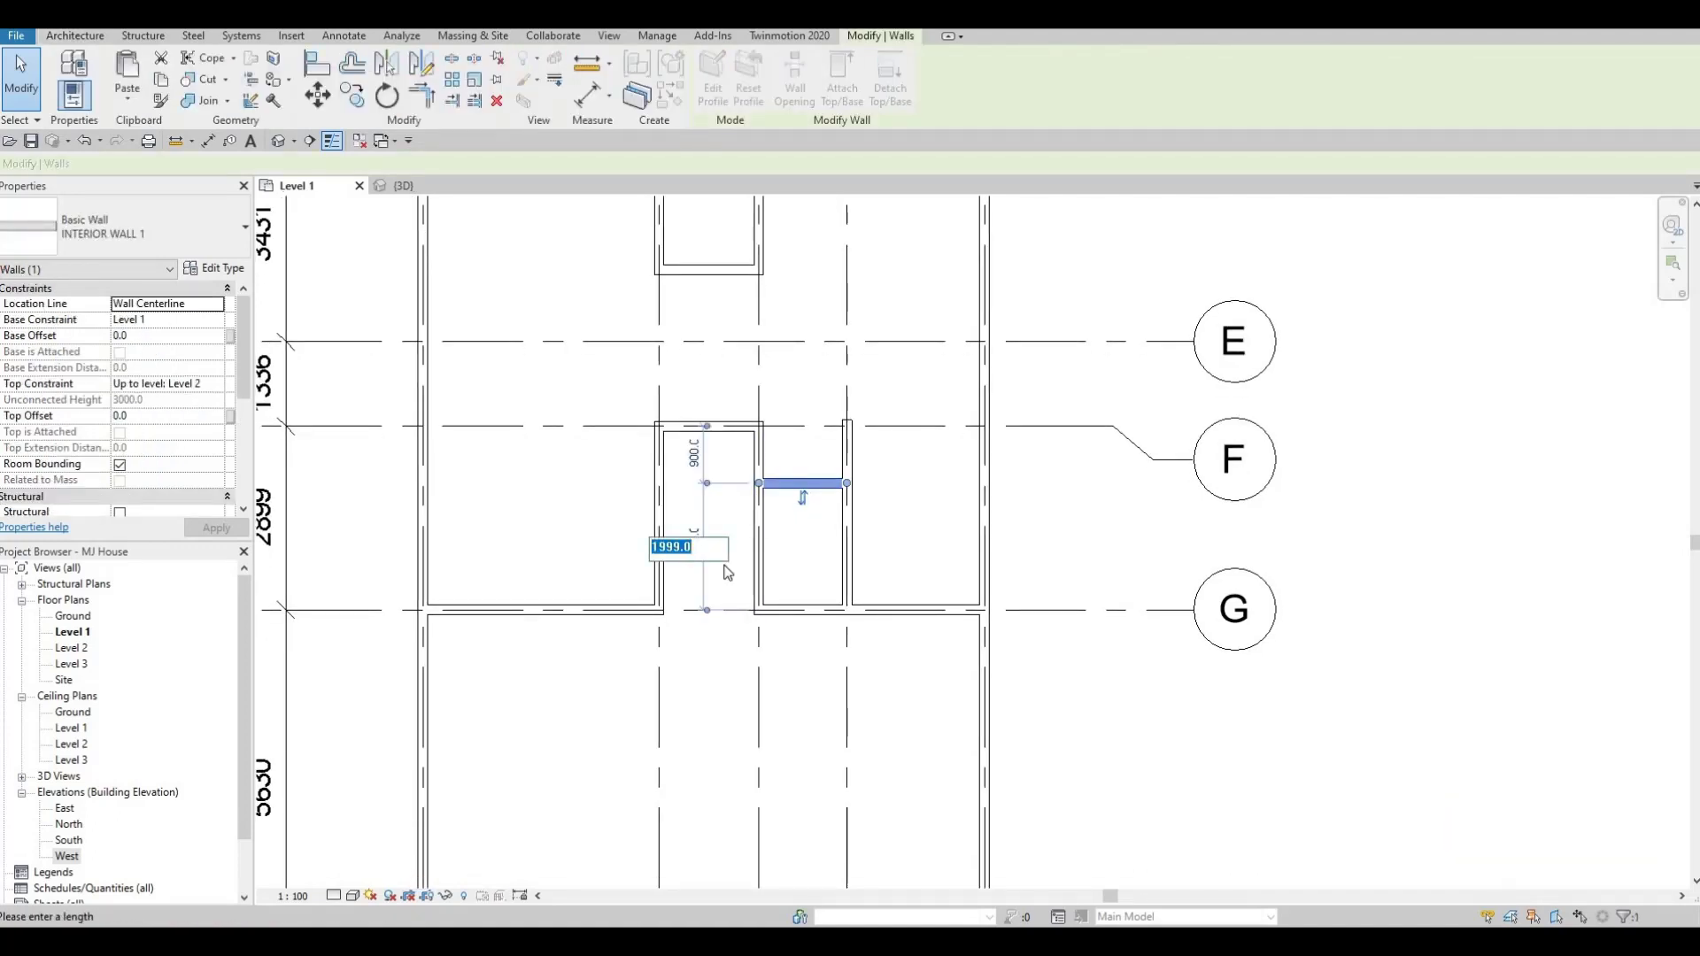
type("2200")
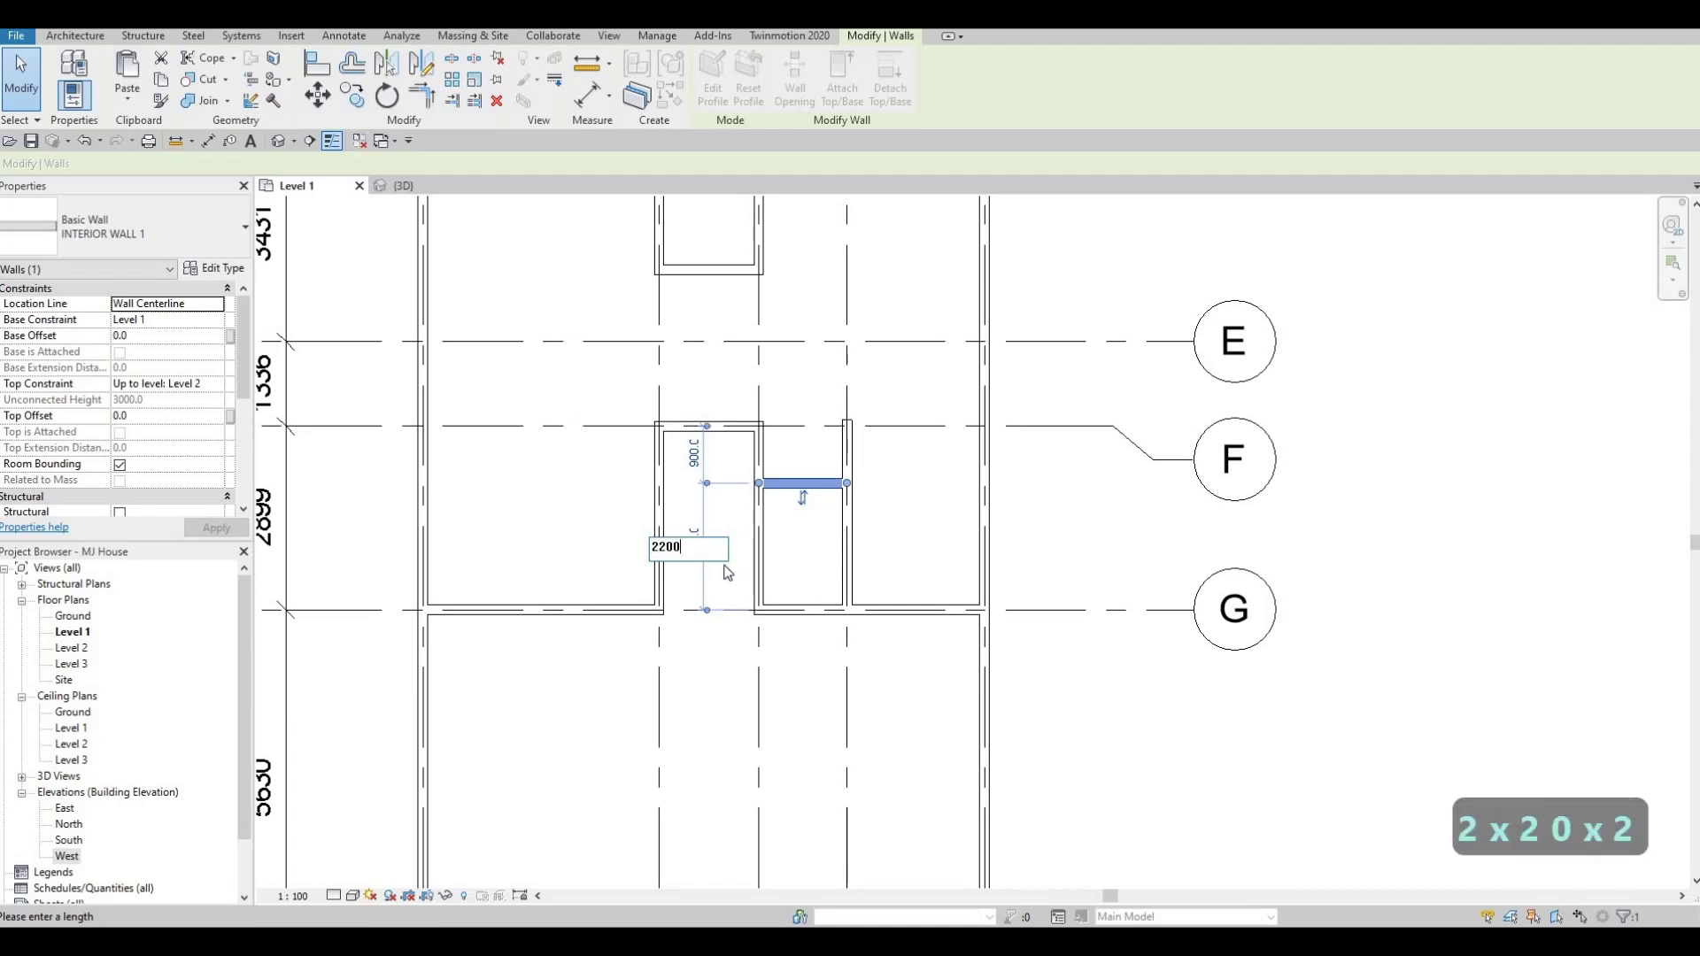
key("Return")
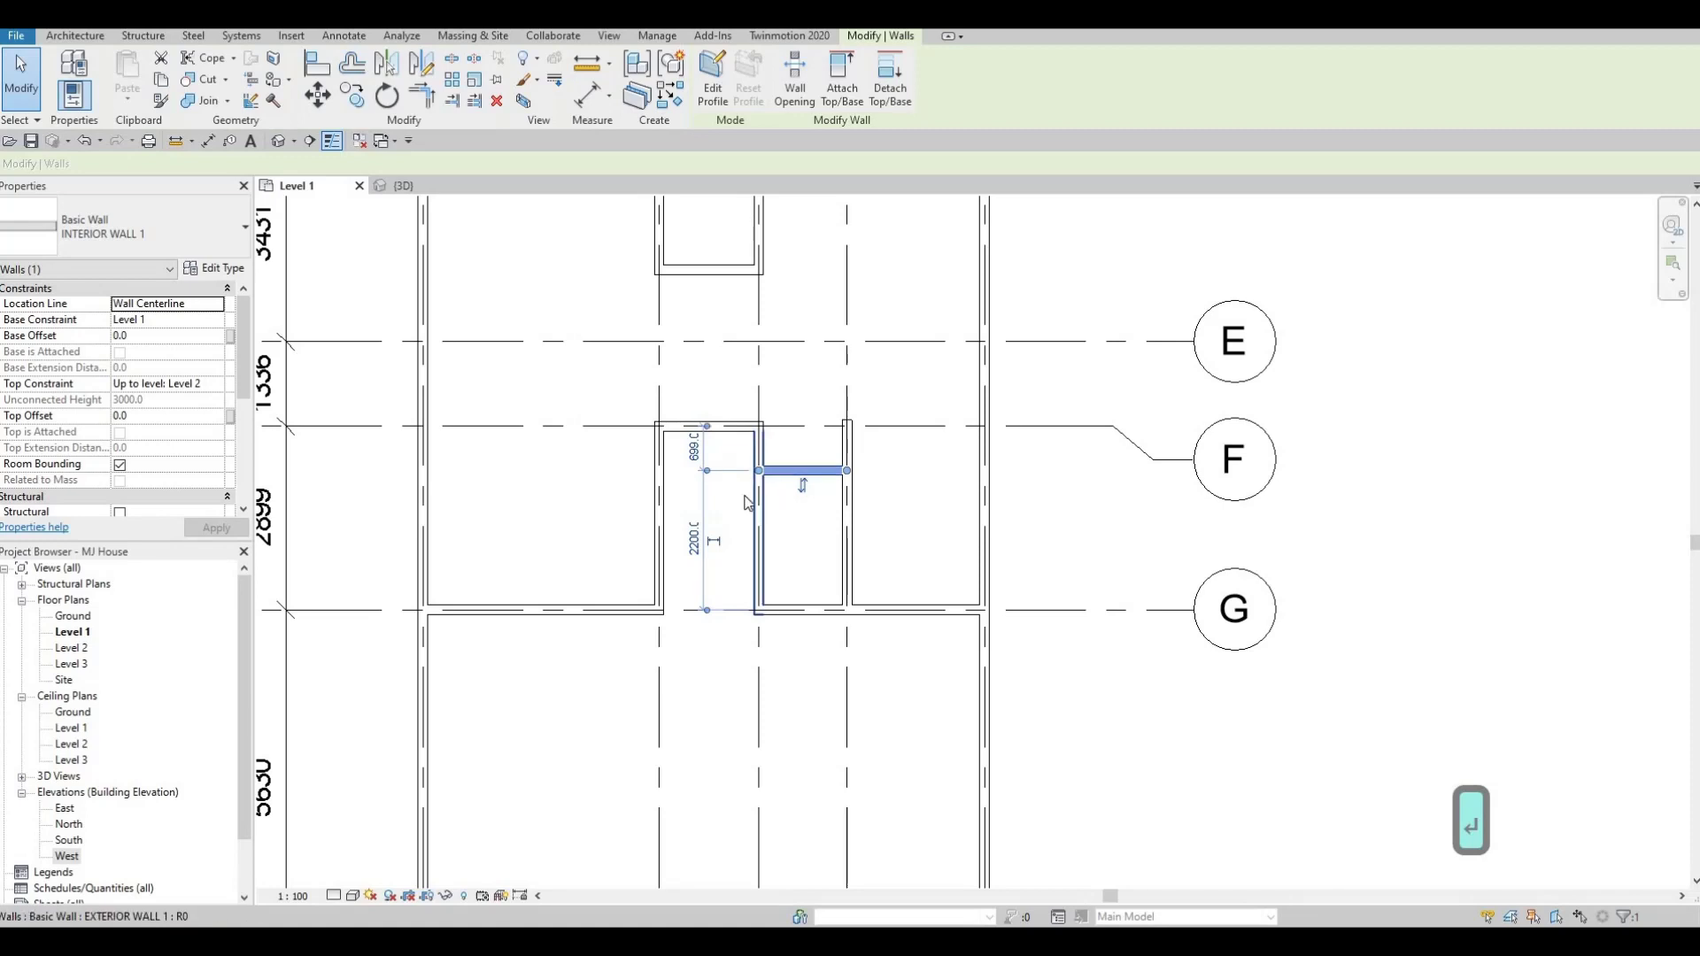
key("Escape")
key("Escape")
Step: Examine the Level 1 layout around the new interior walls and the exterior wall recesses between grids C and G
left_click(808, 479)
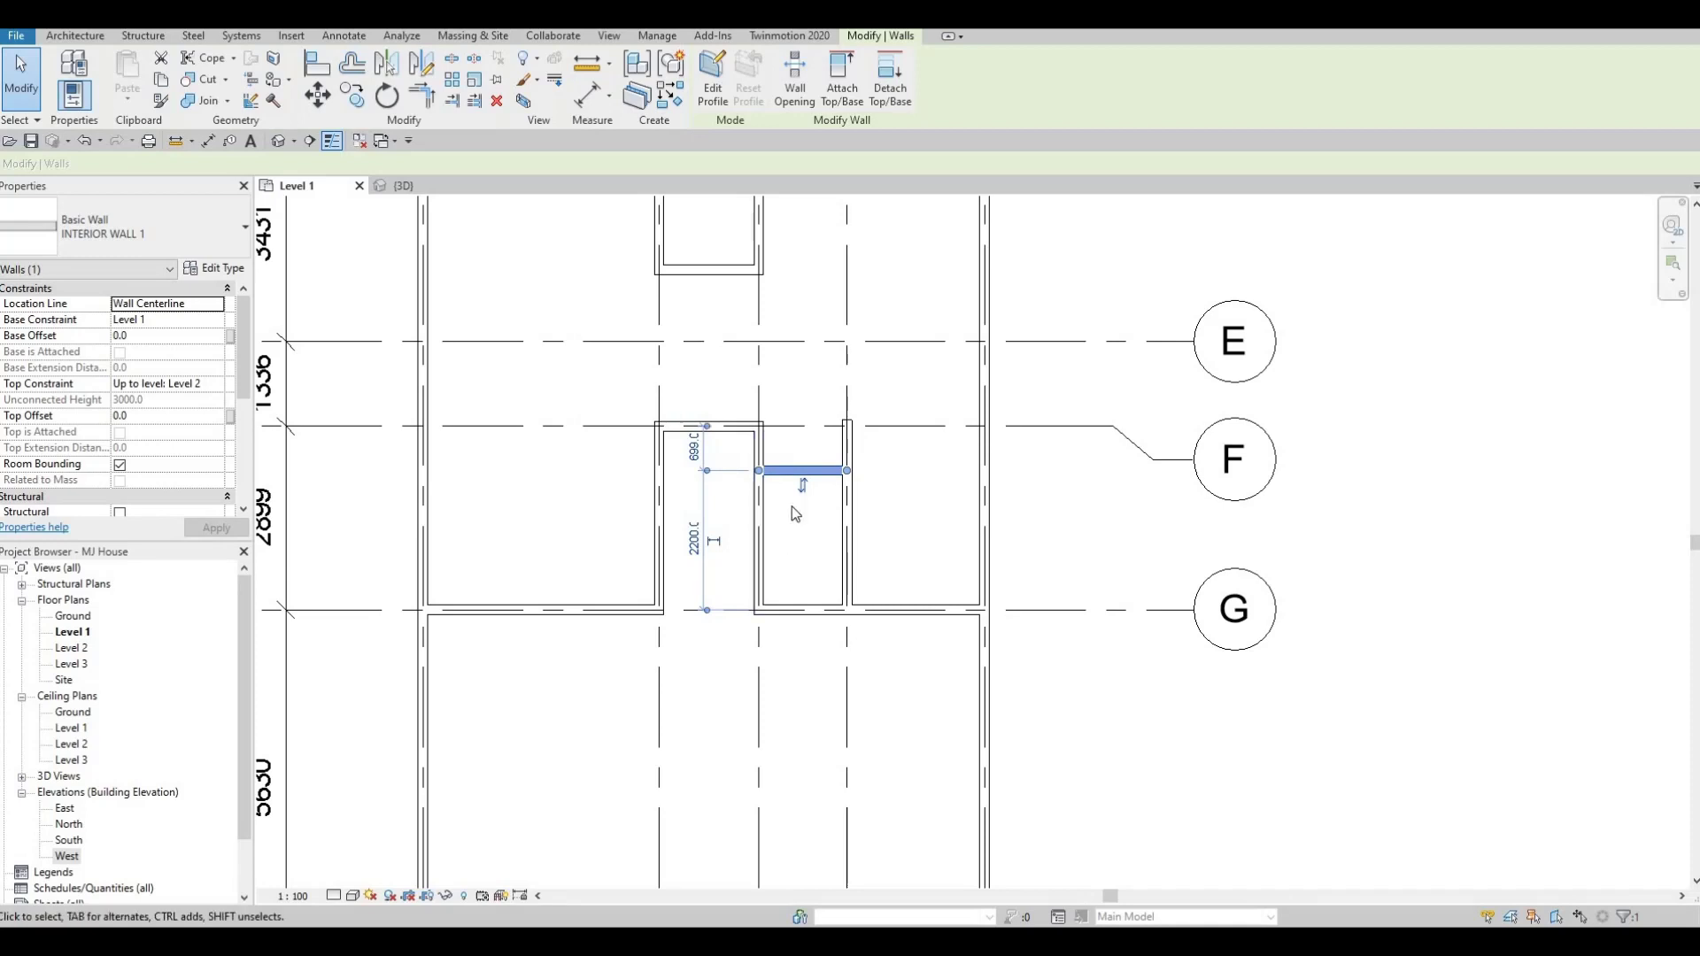
middle_click_drag(794, 416, 795, 512)
scroll(776, 503, "down", 1)
key("Escape")
key("Escape")
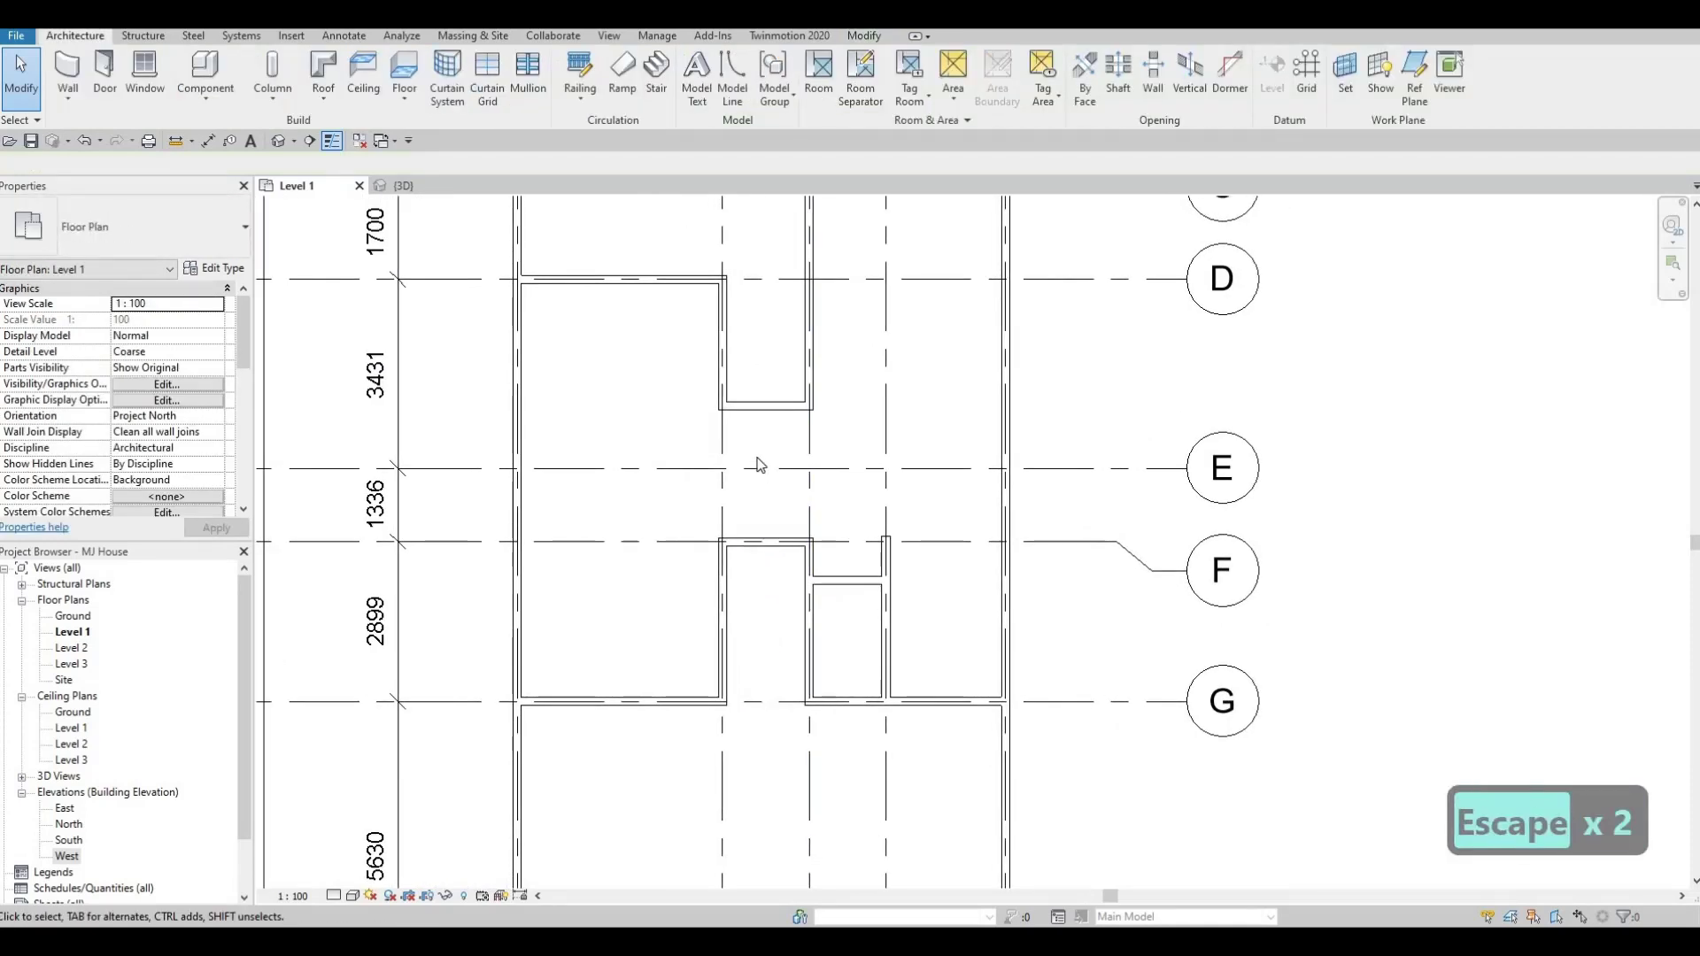
scroll(756, 512, "down", 1)
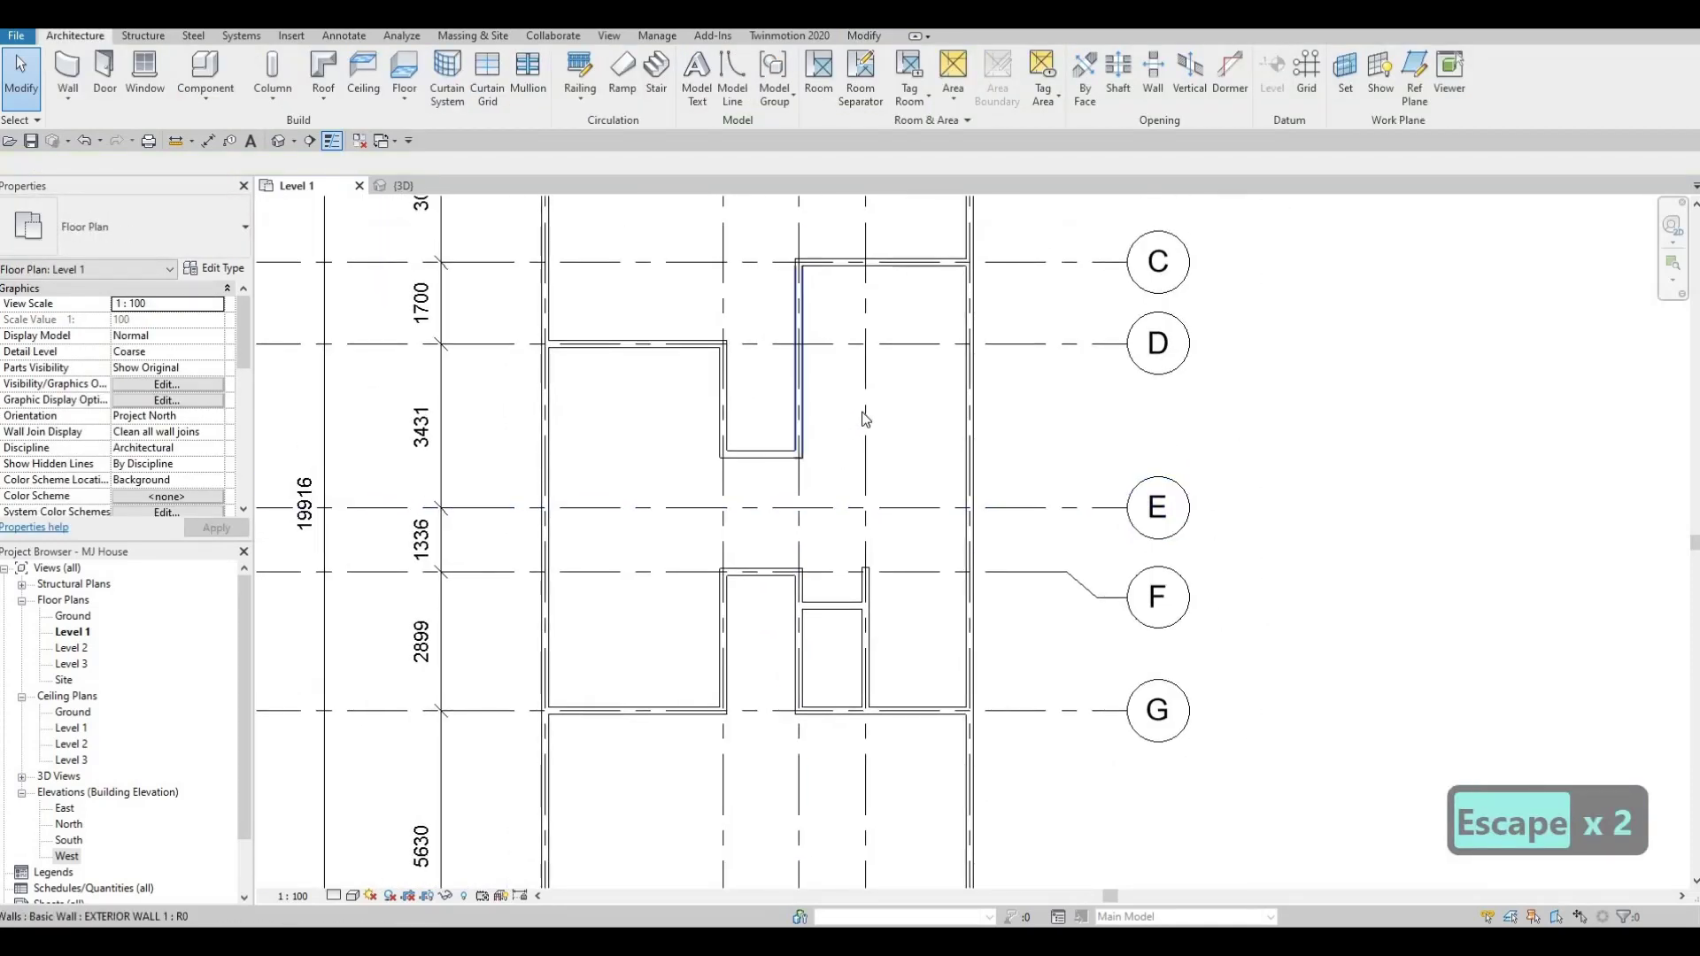
middle_click_drag(812, 458, 772, 529)
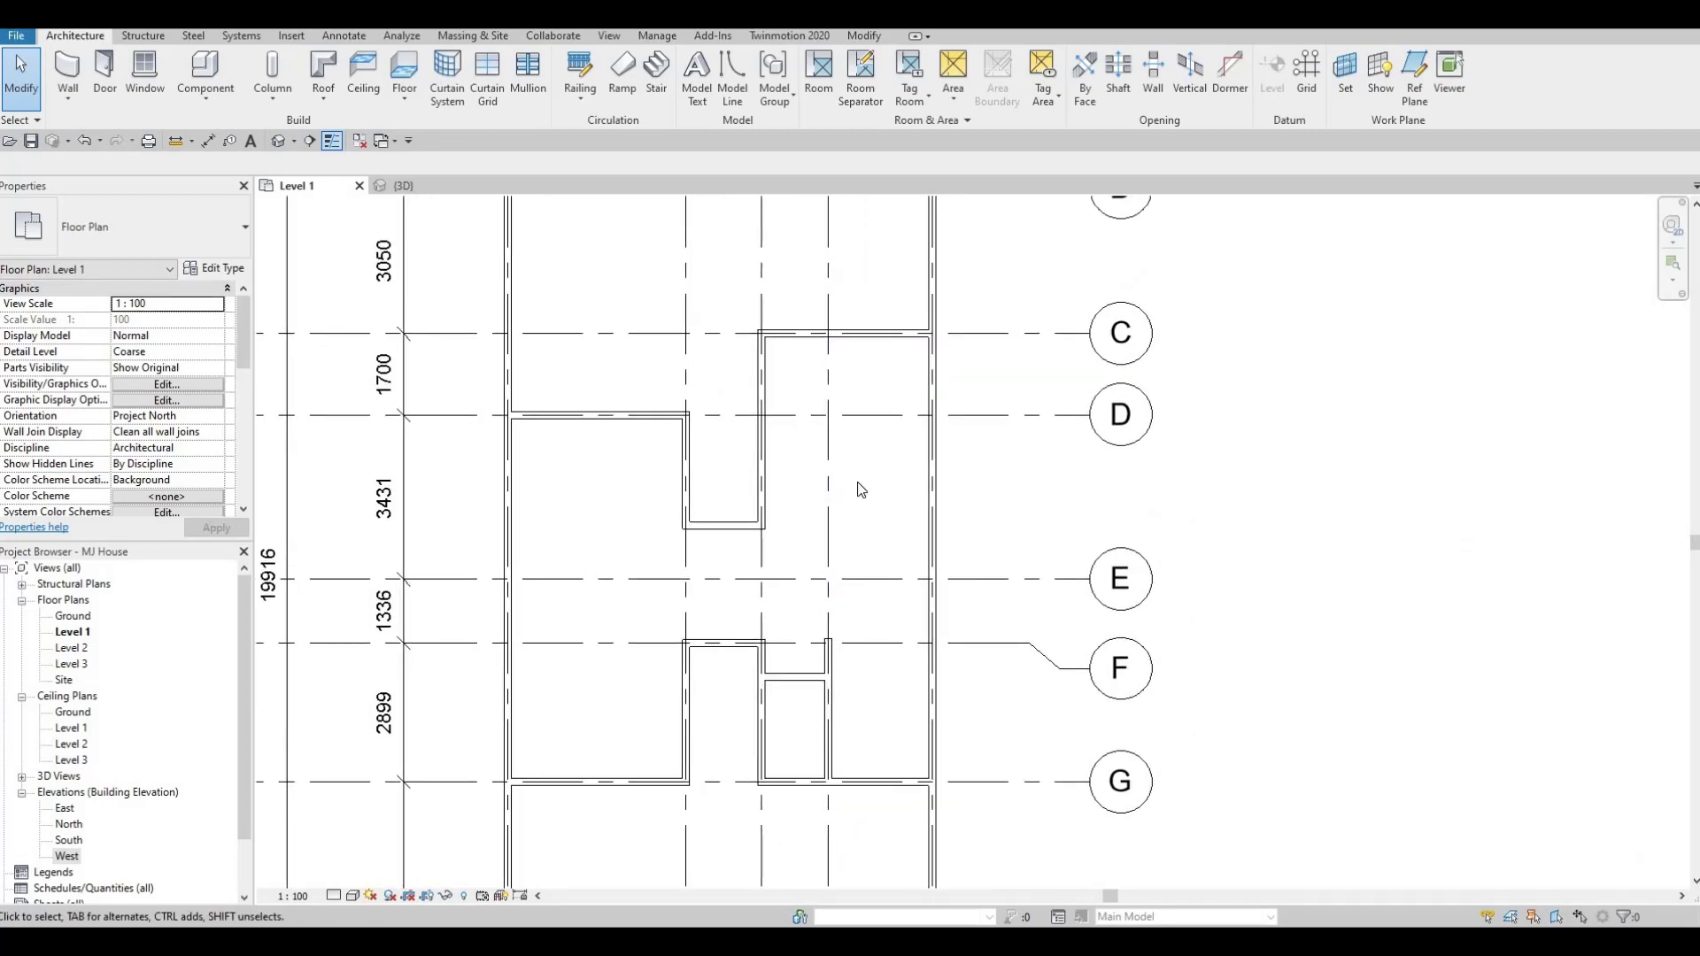
middle_click_drag(865, 485, 823, 514)
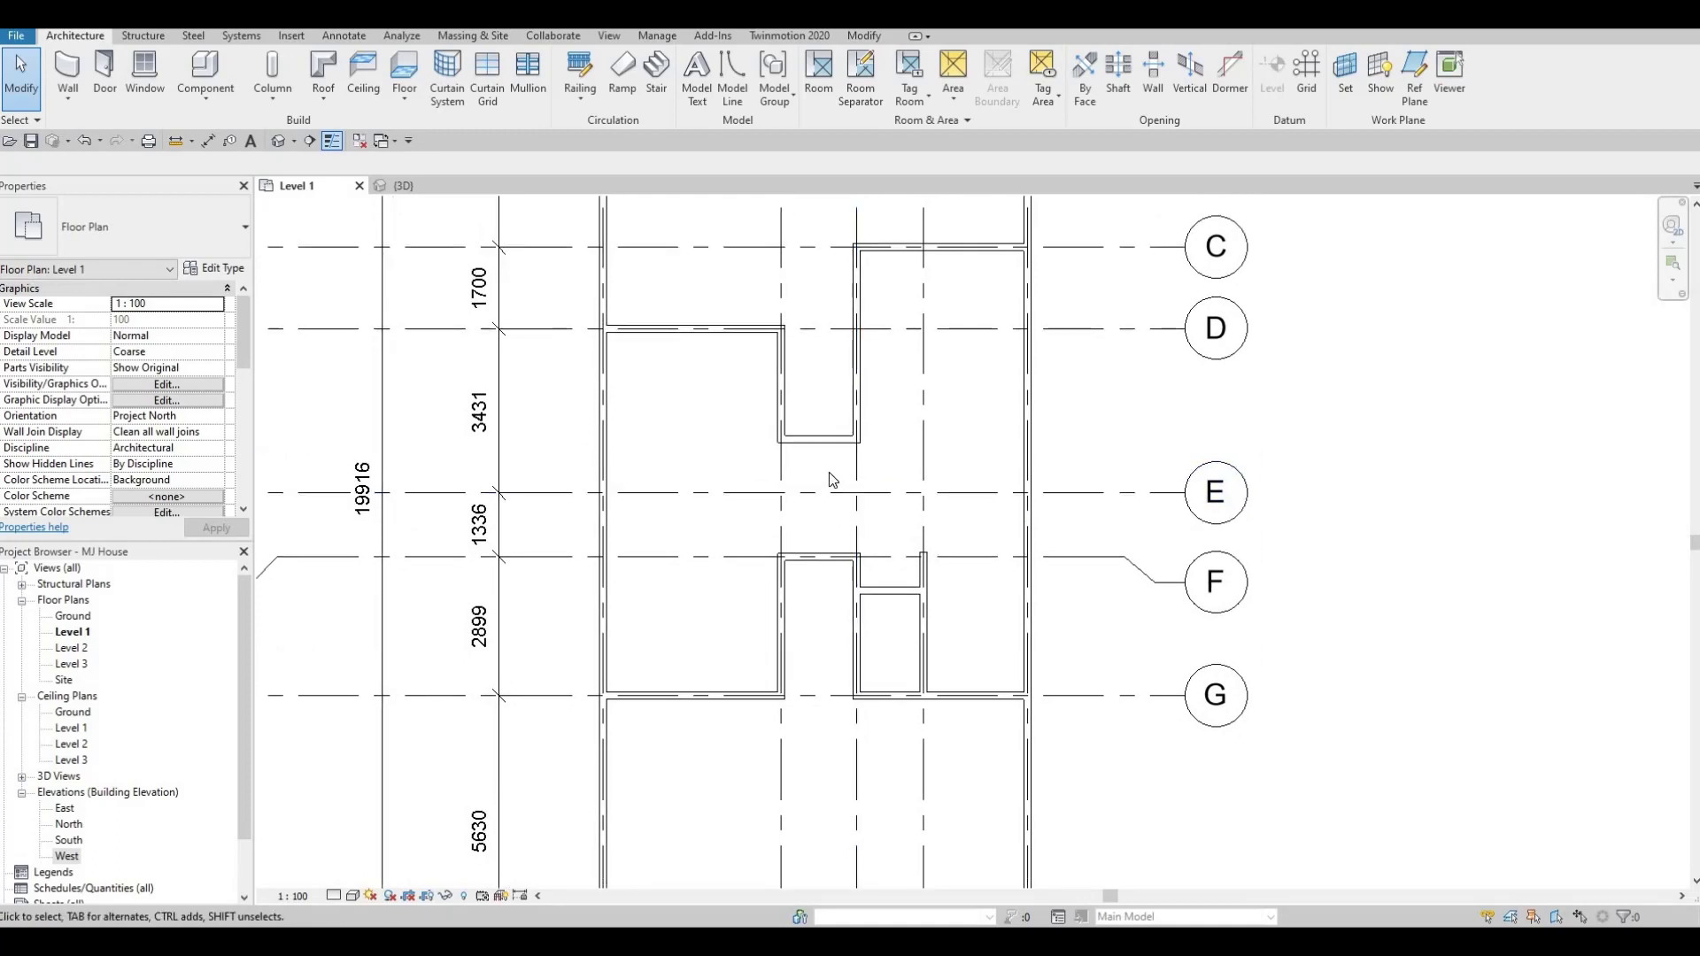
scroll(890, 523, "down", 2)
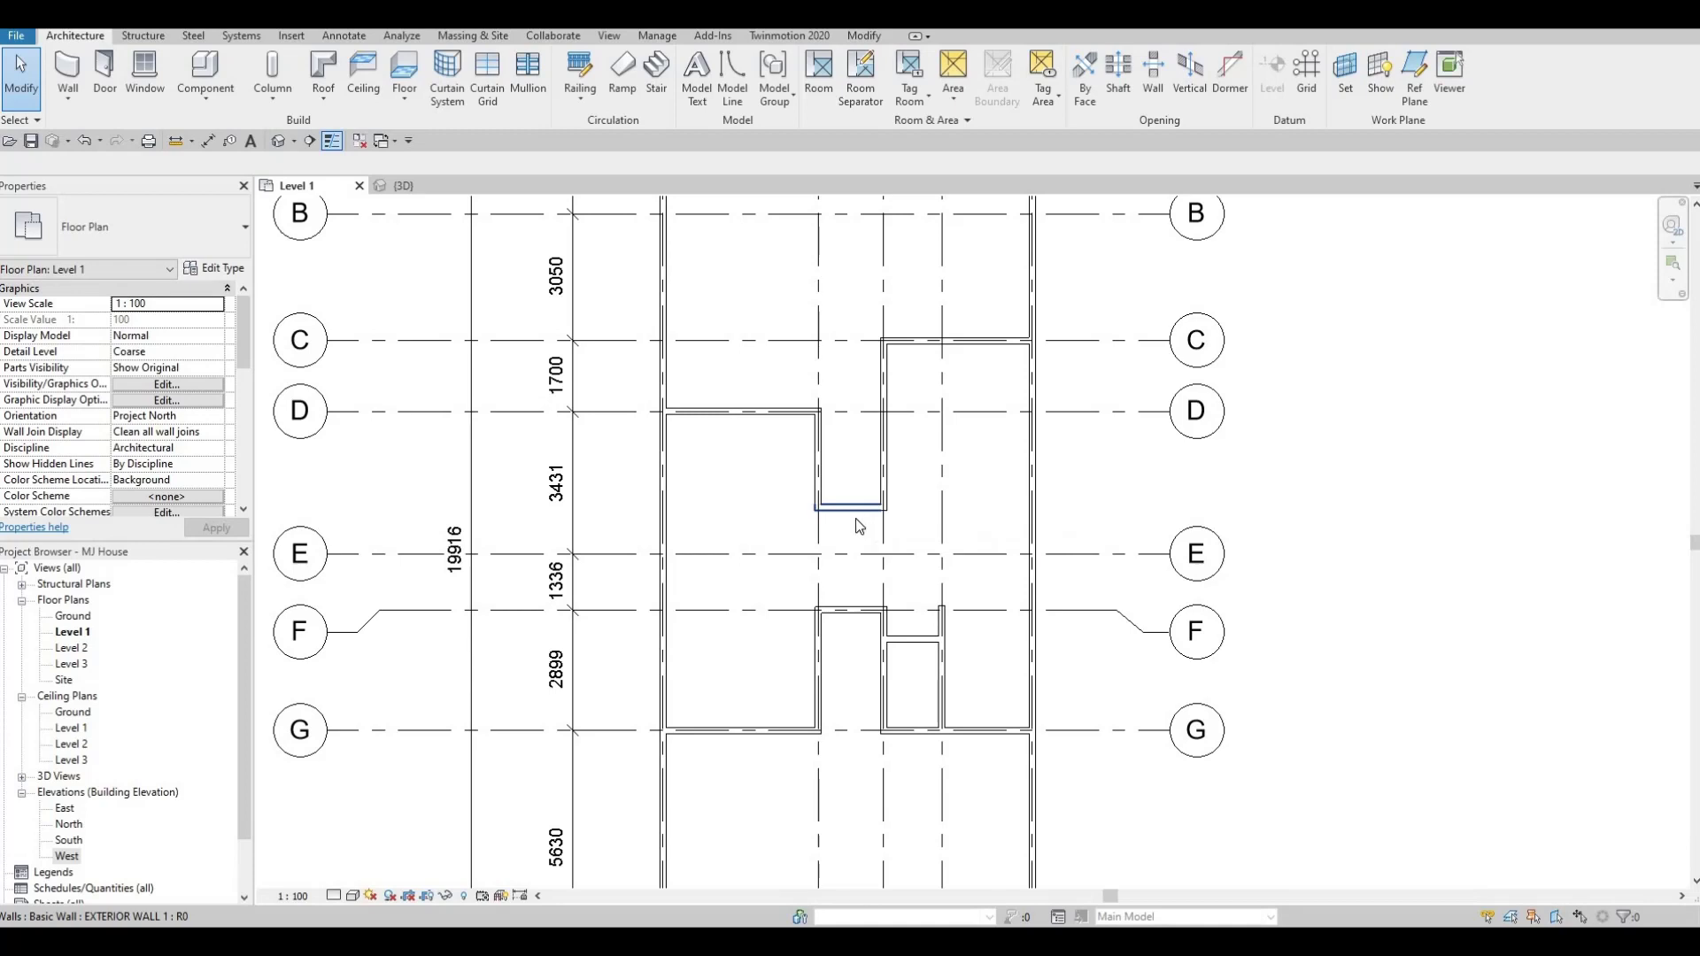
key("F1")
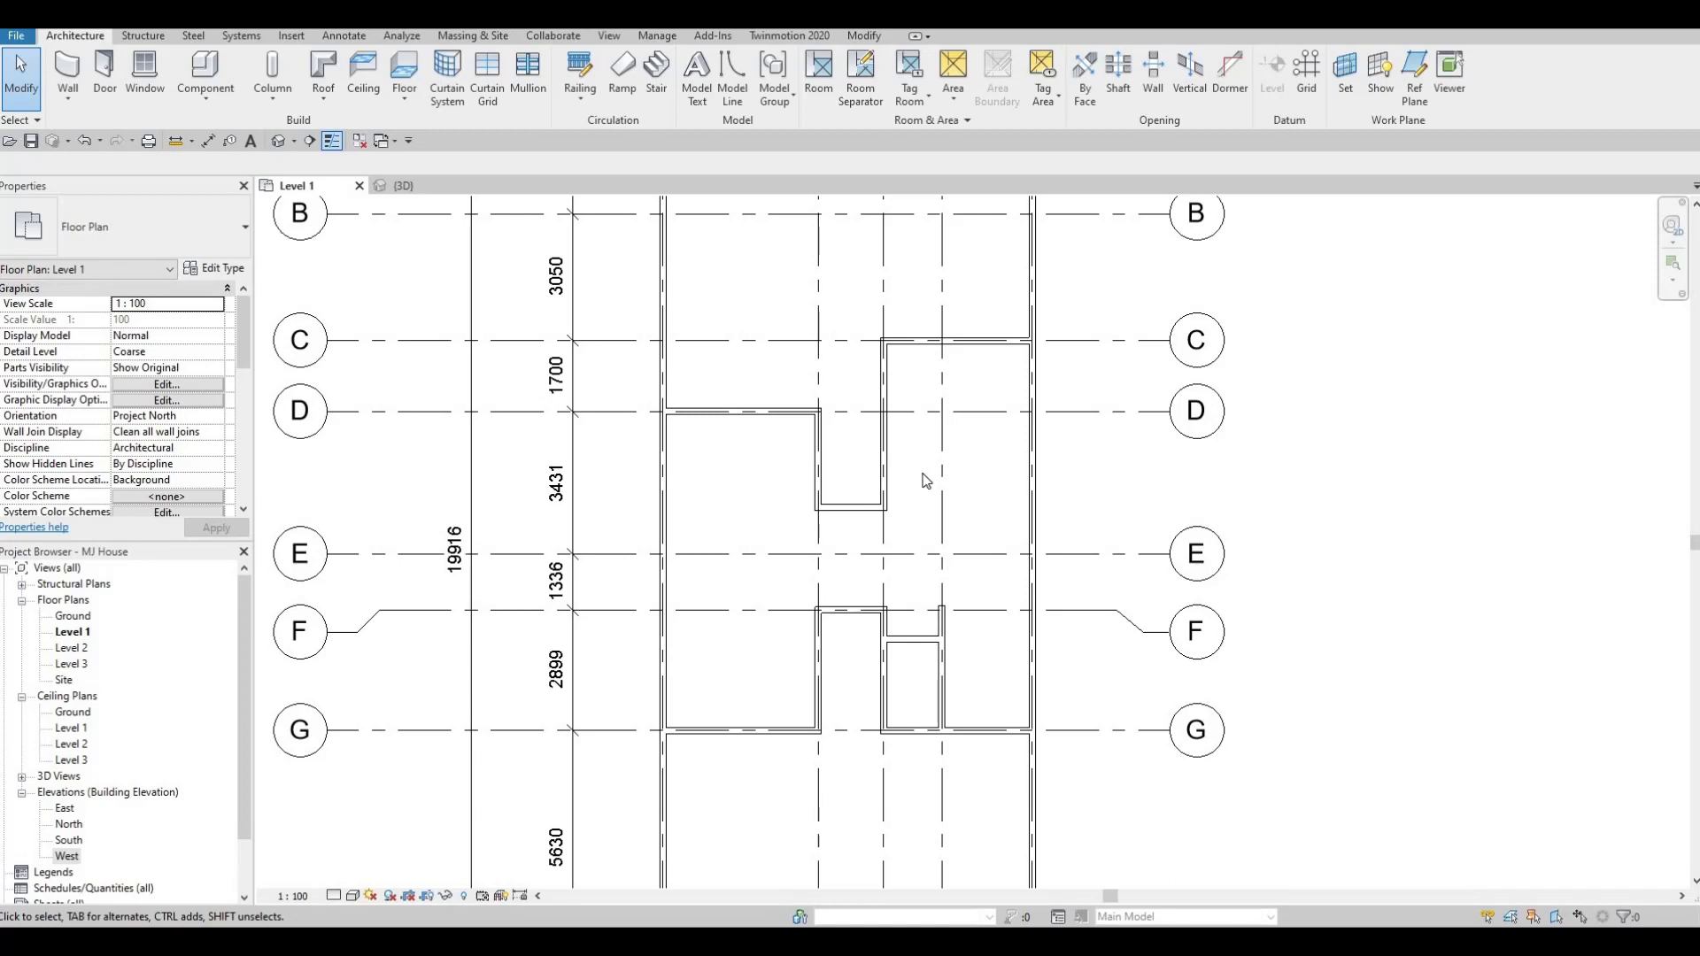
middle_click_drag(891, 528, 919, 499)
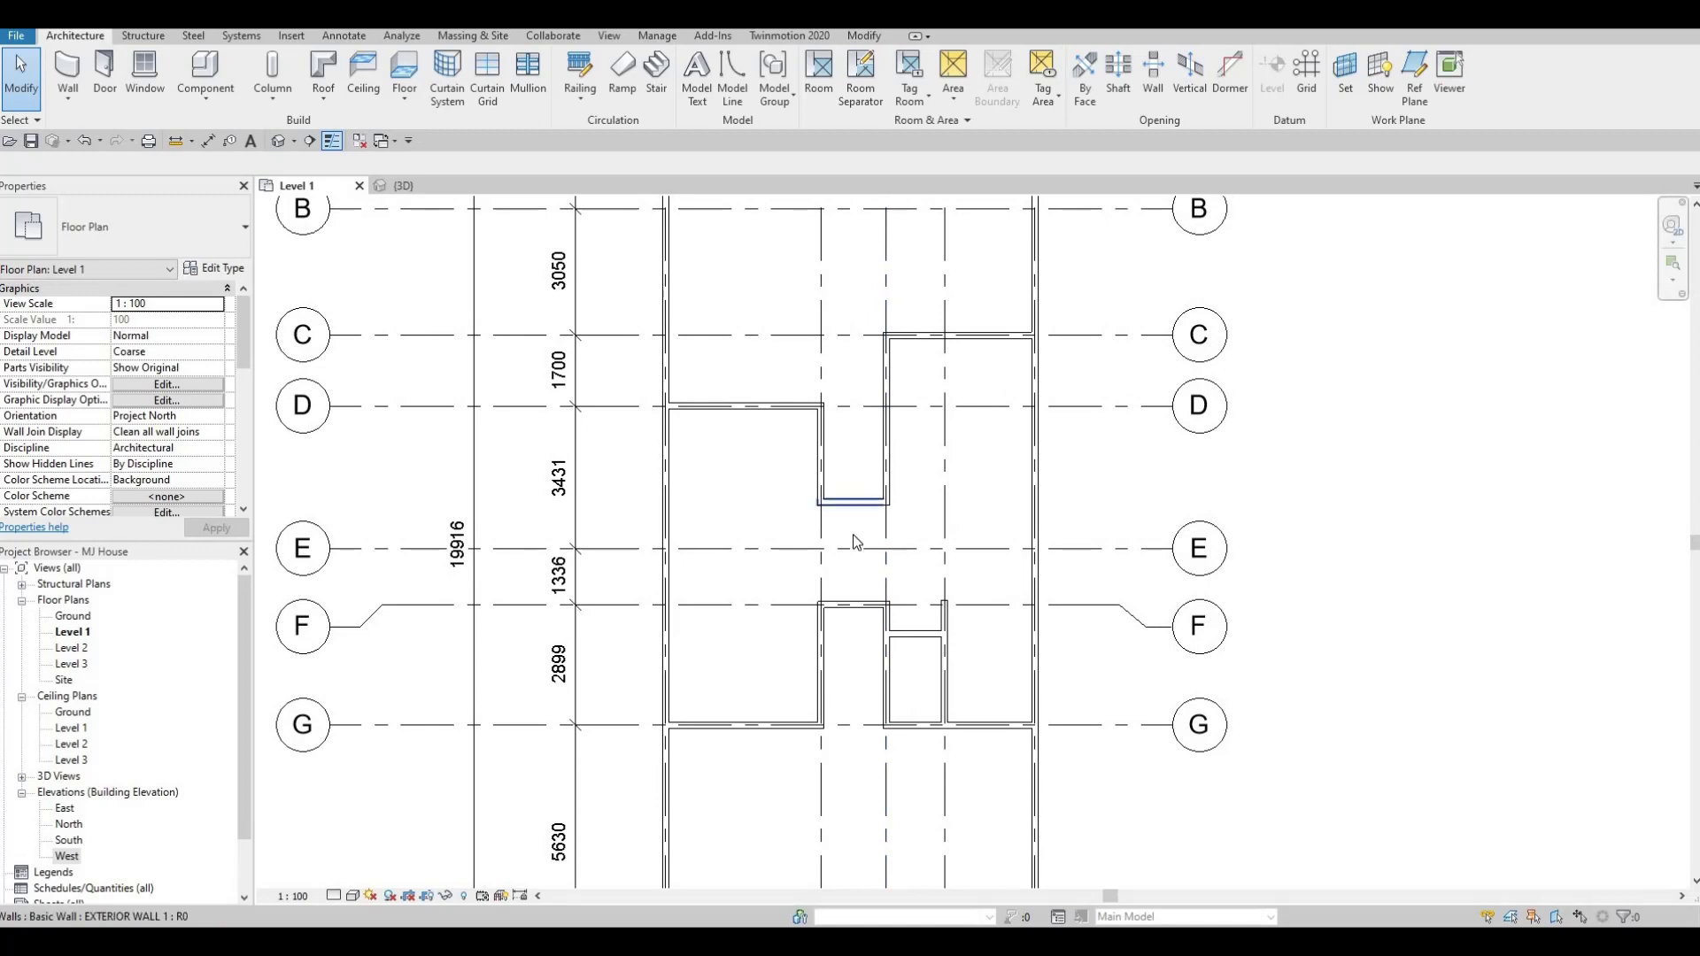
scroll(862, 525, "down", 1)
scroll(852, 480, "down", 2)
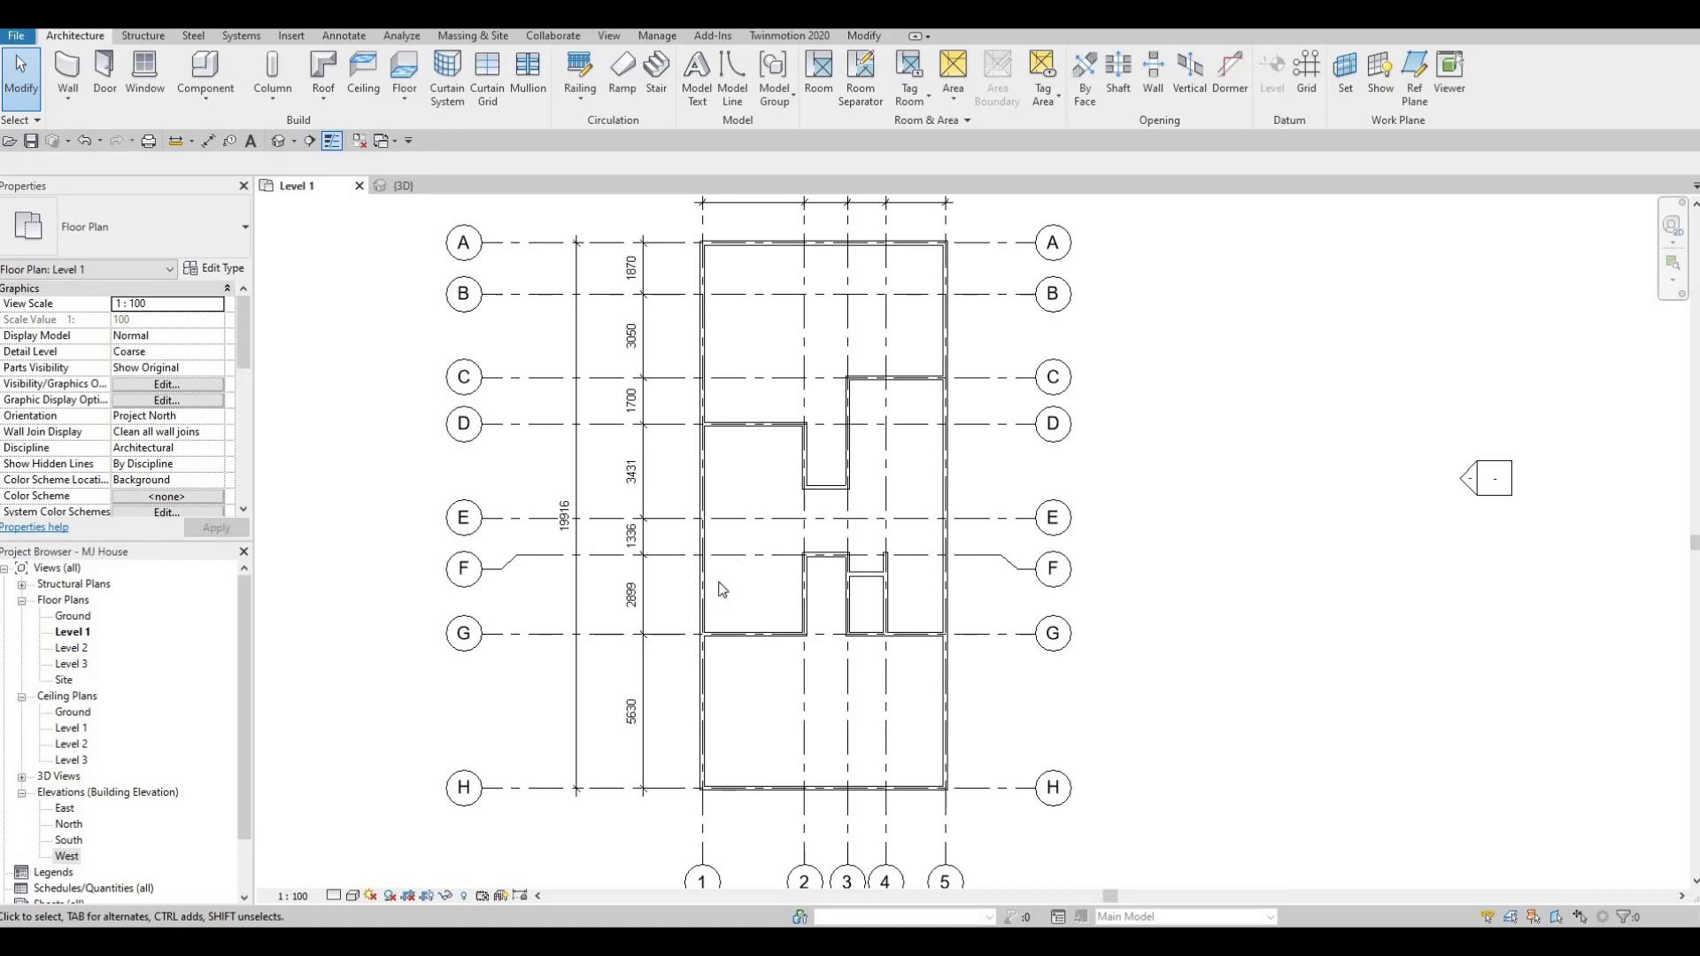
Step: Load the M_Table-Dining family from the library's Furniture Tables folder
left_click(288, 35)
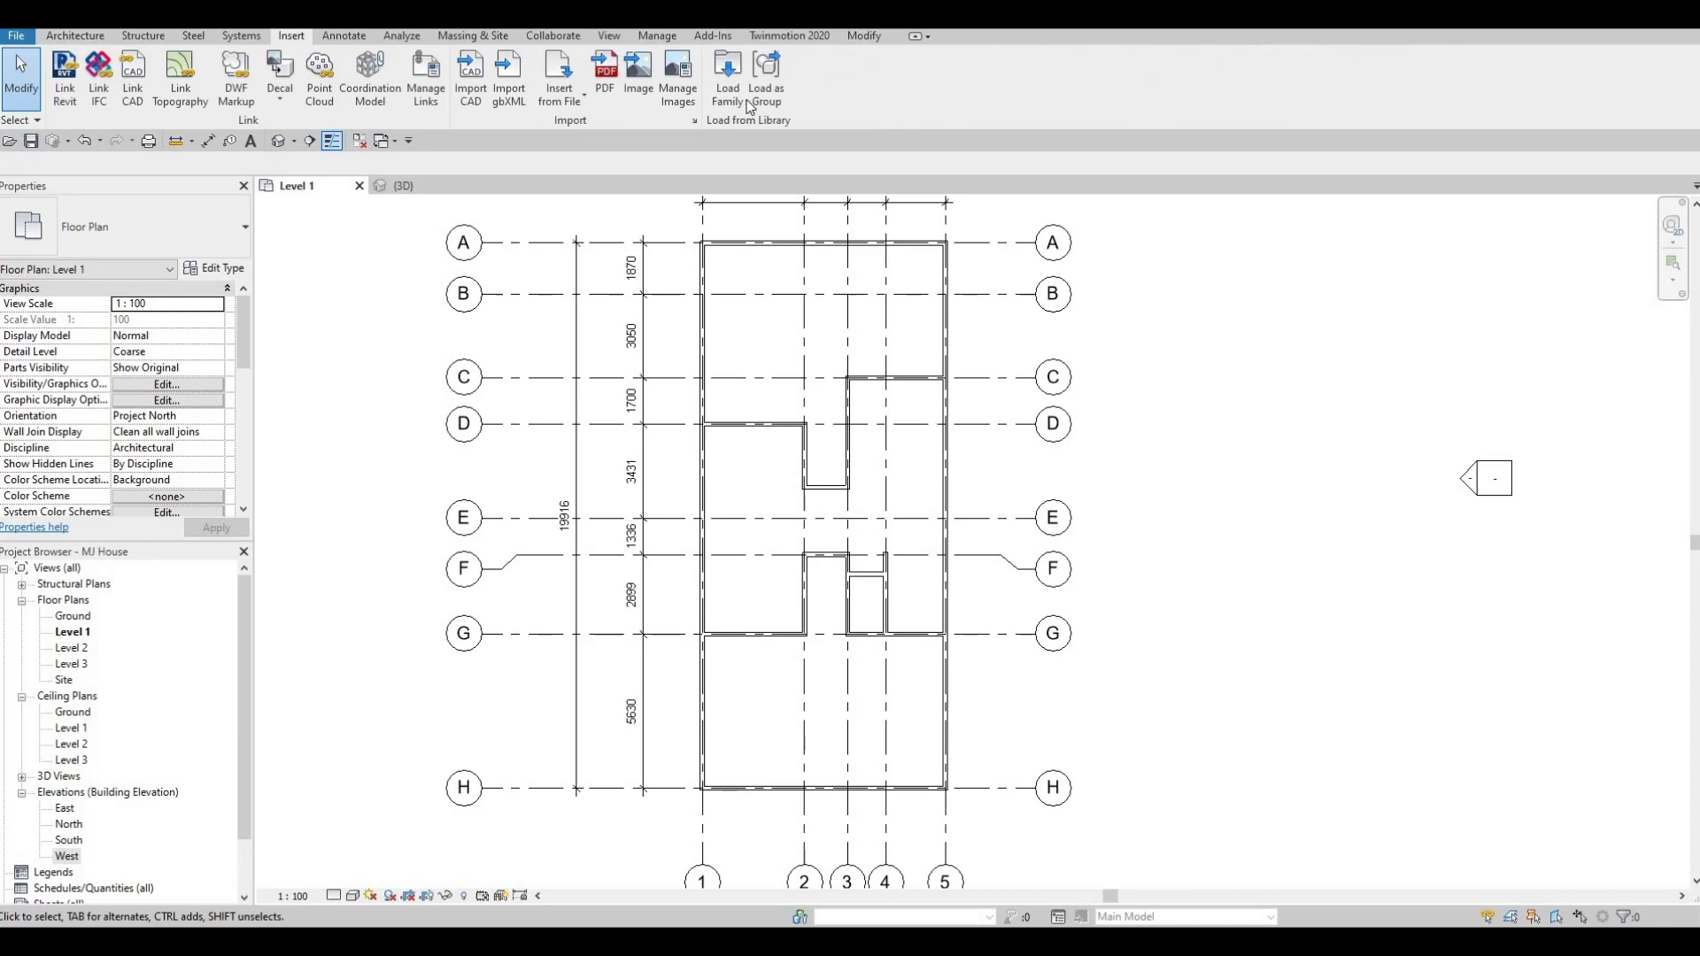
left_click(727, 84)
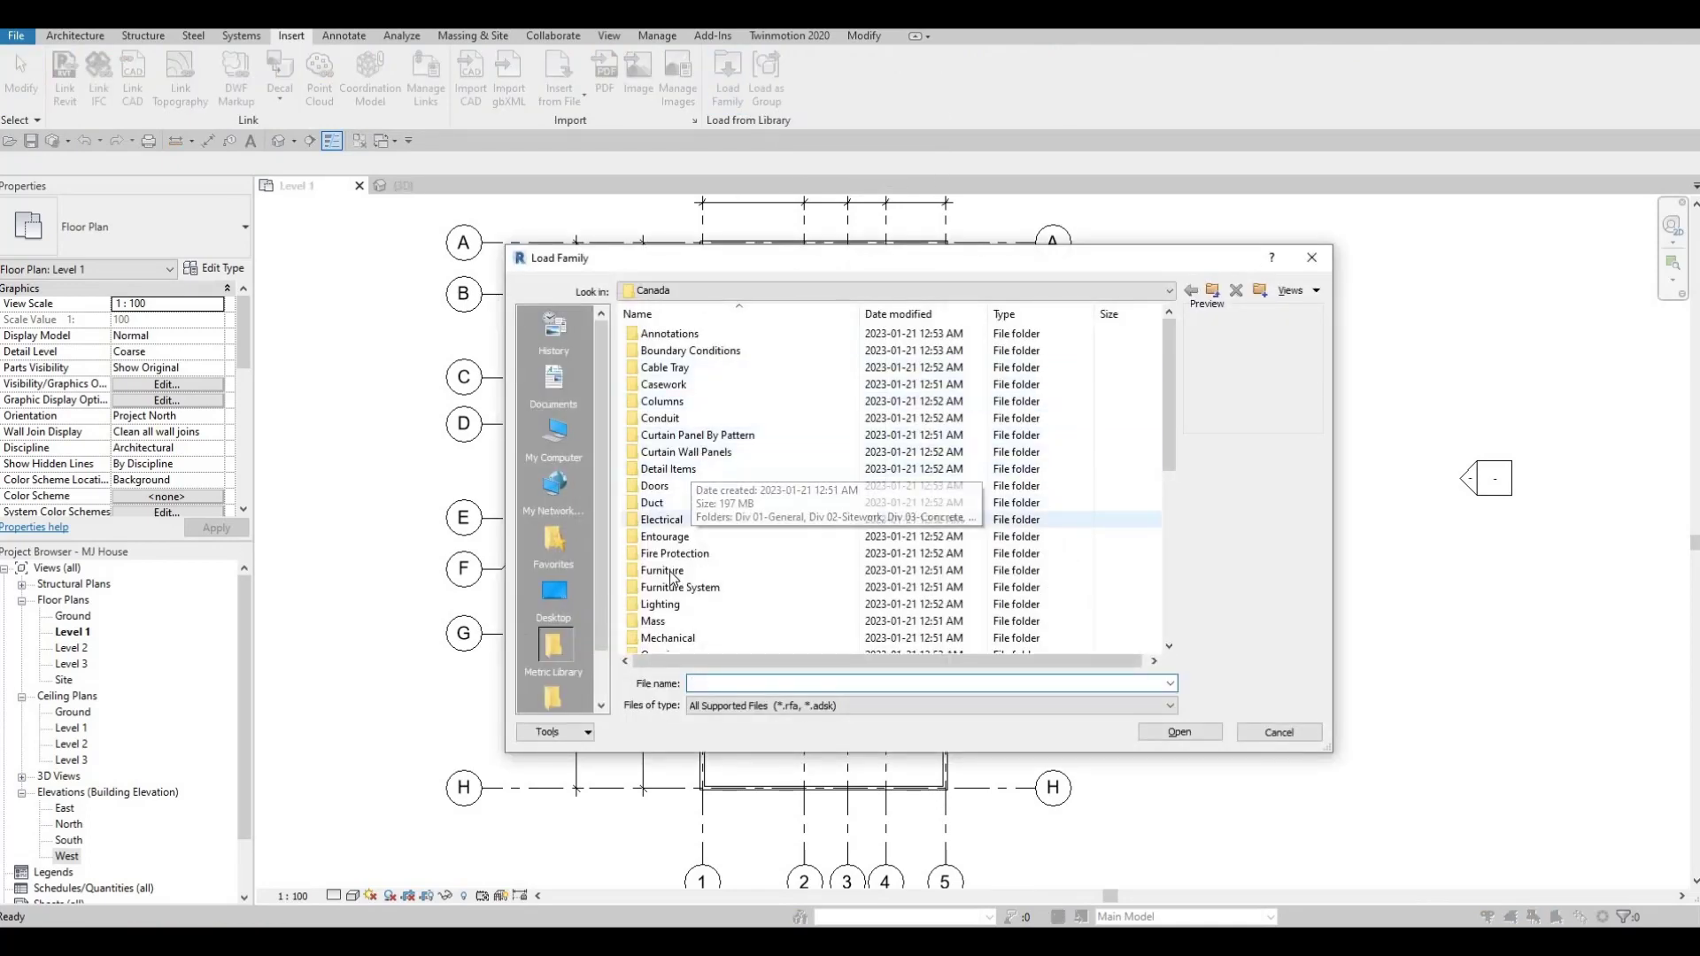
double_click(665, 570)
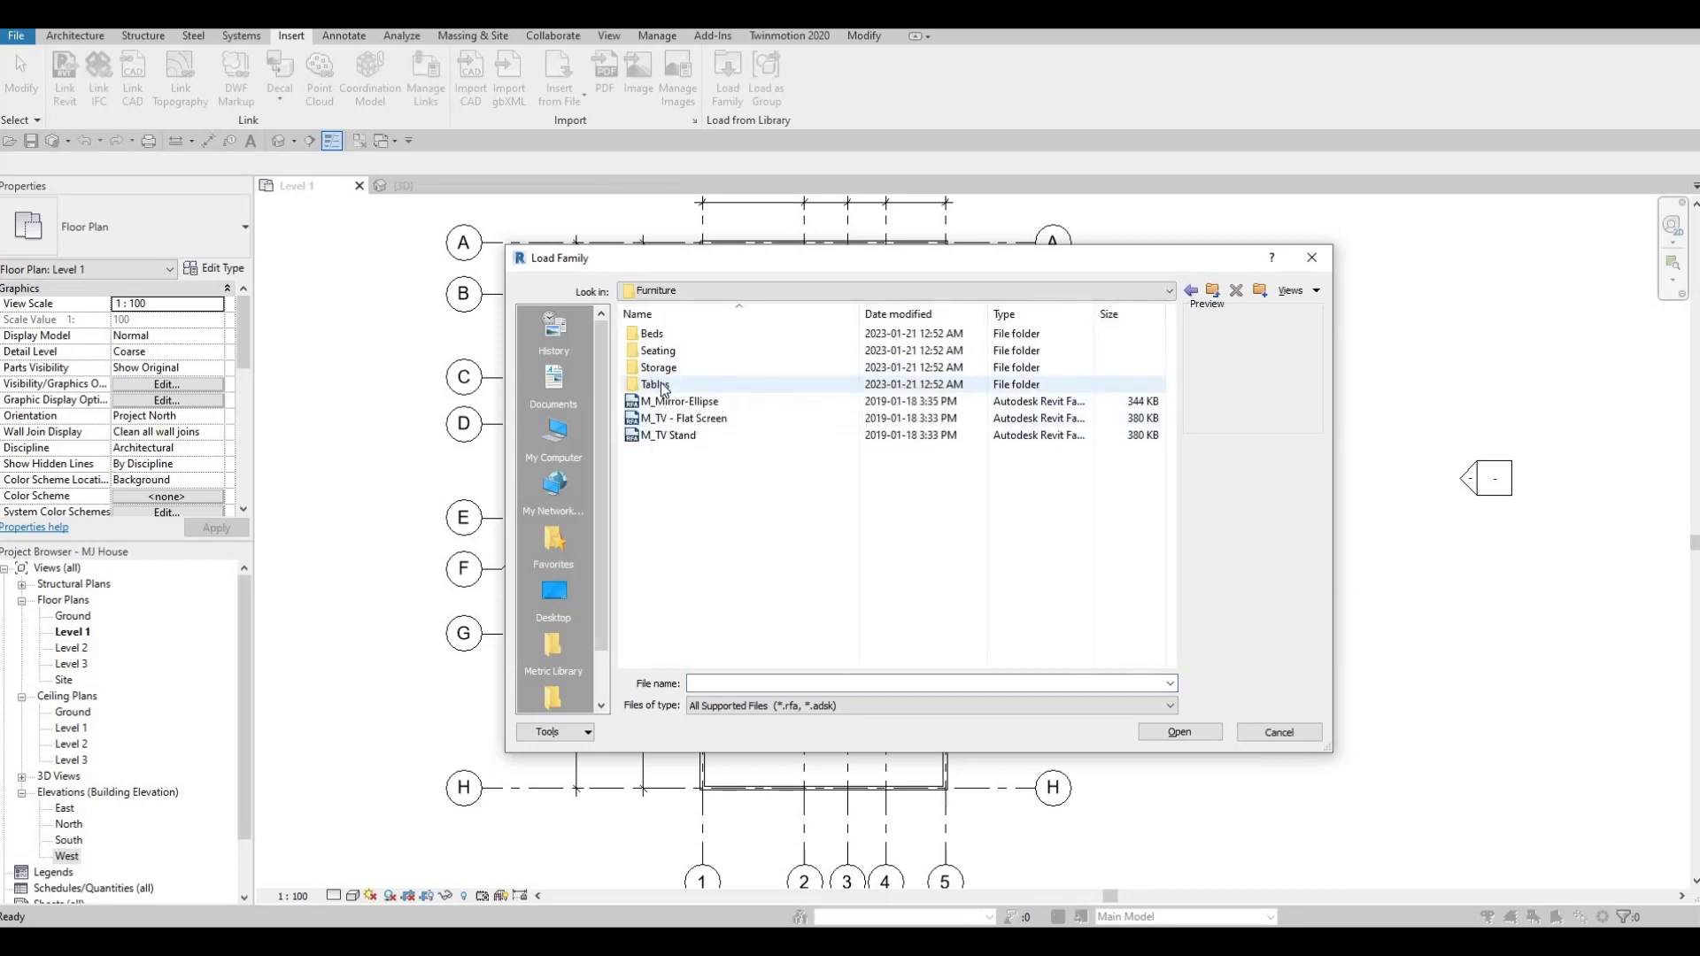
double_click(655, 384)
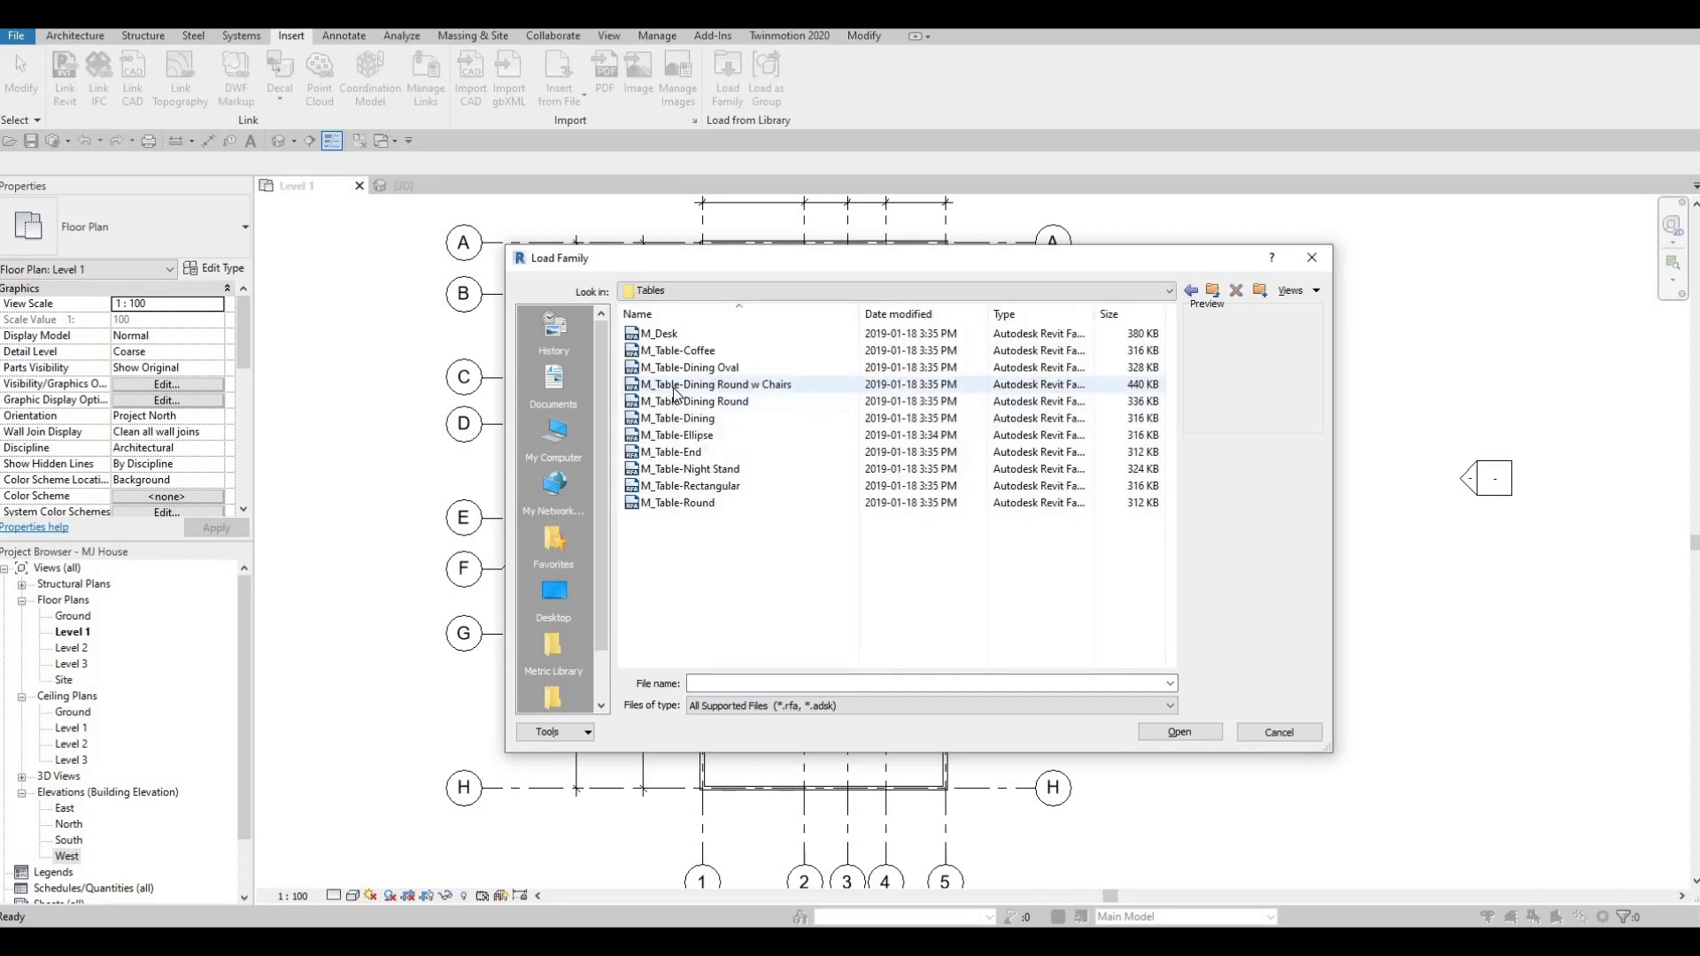
left_click(667, 340)
key("Down")
key("Down")
key("Down")
key("Down")
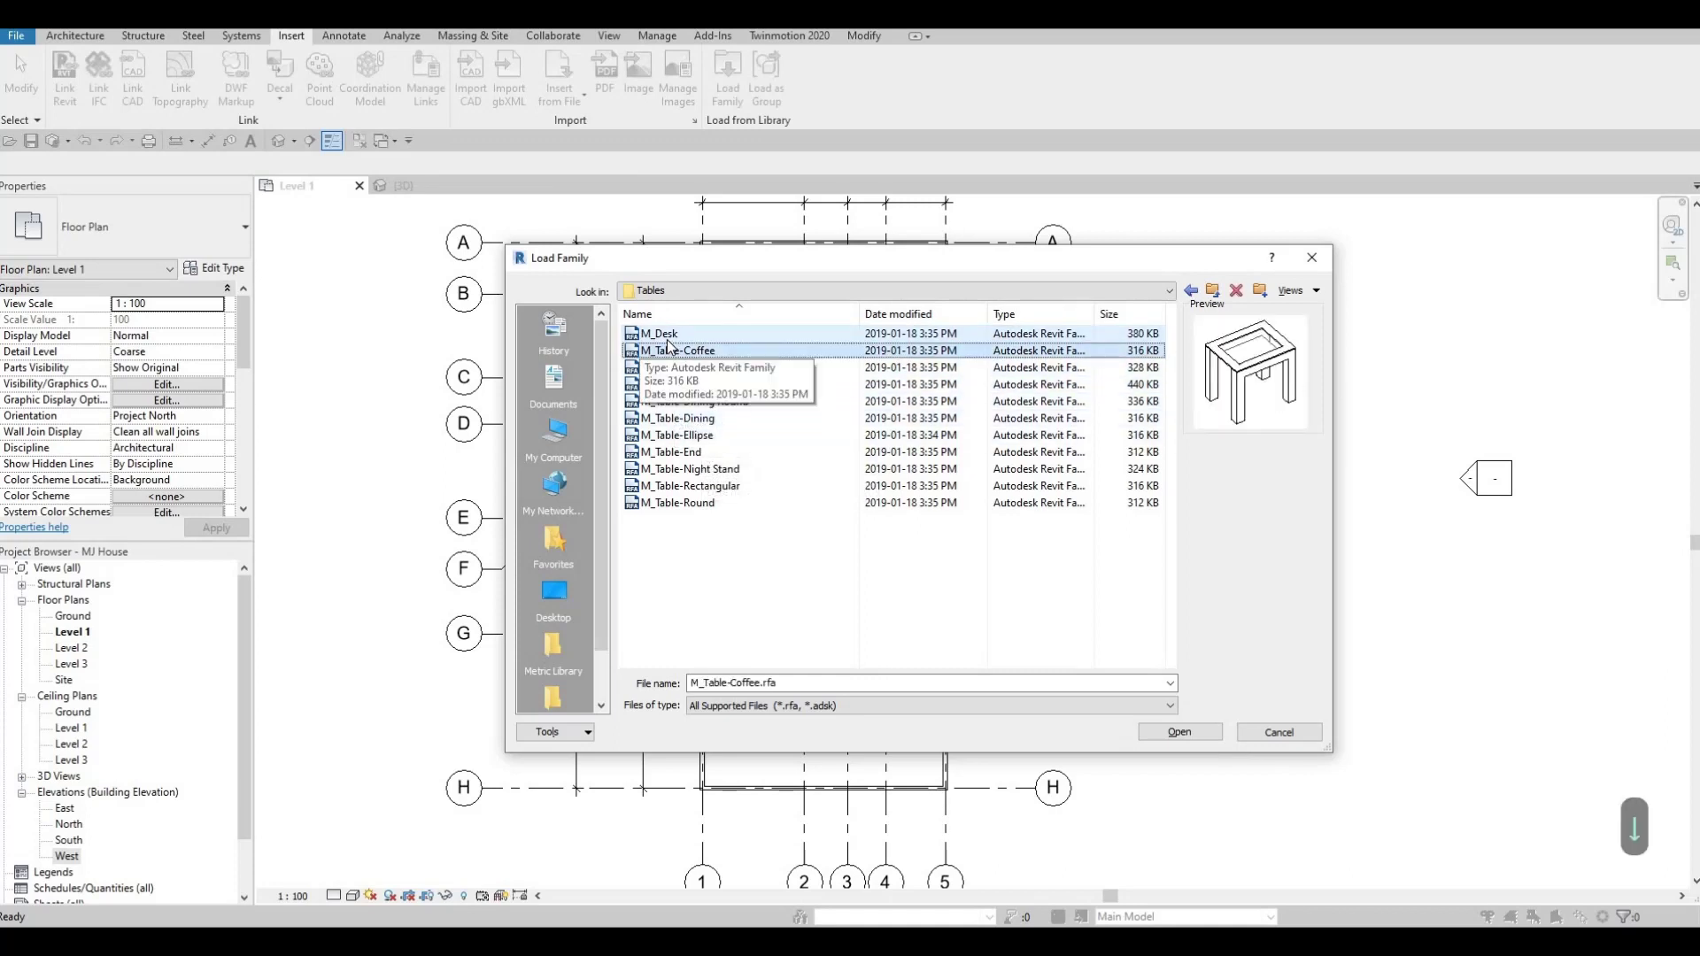
key("Down")
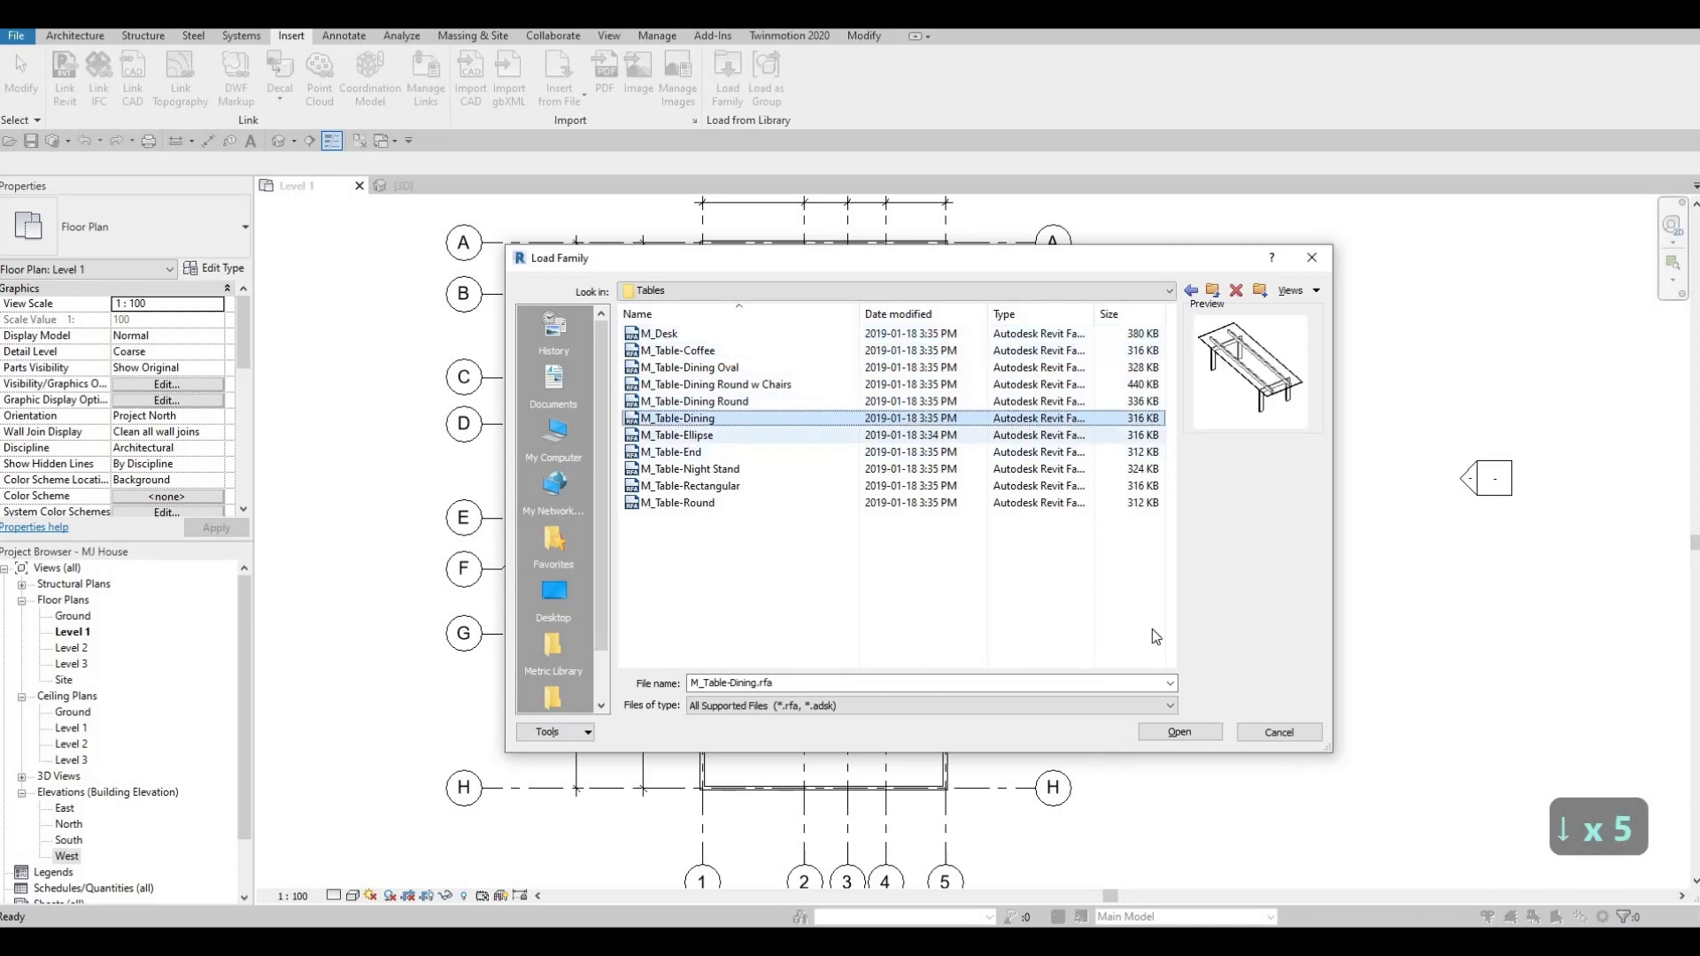
left_click(1186, 732)
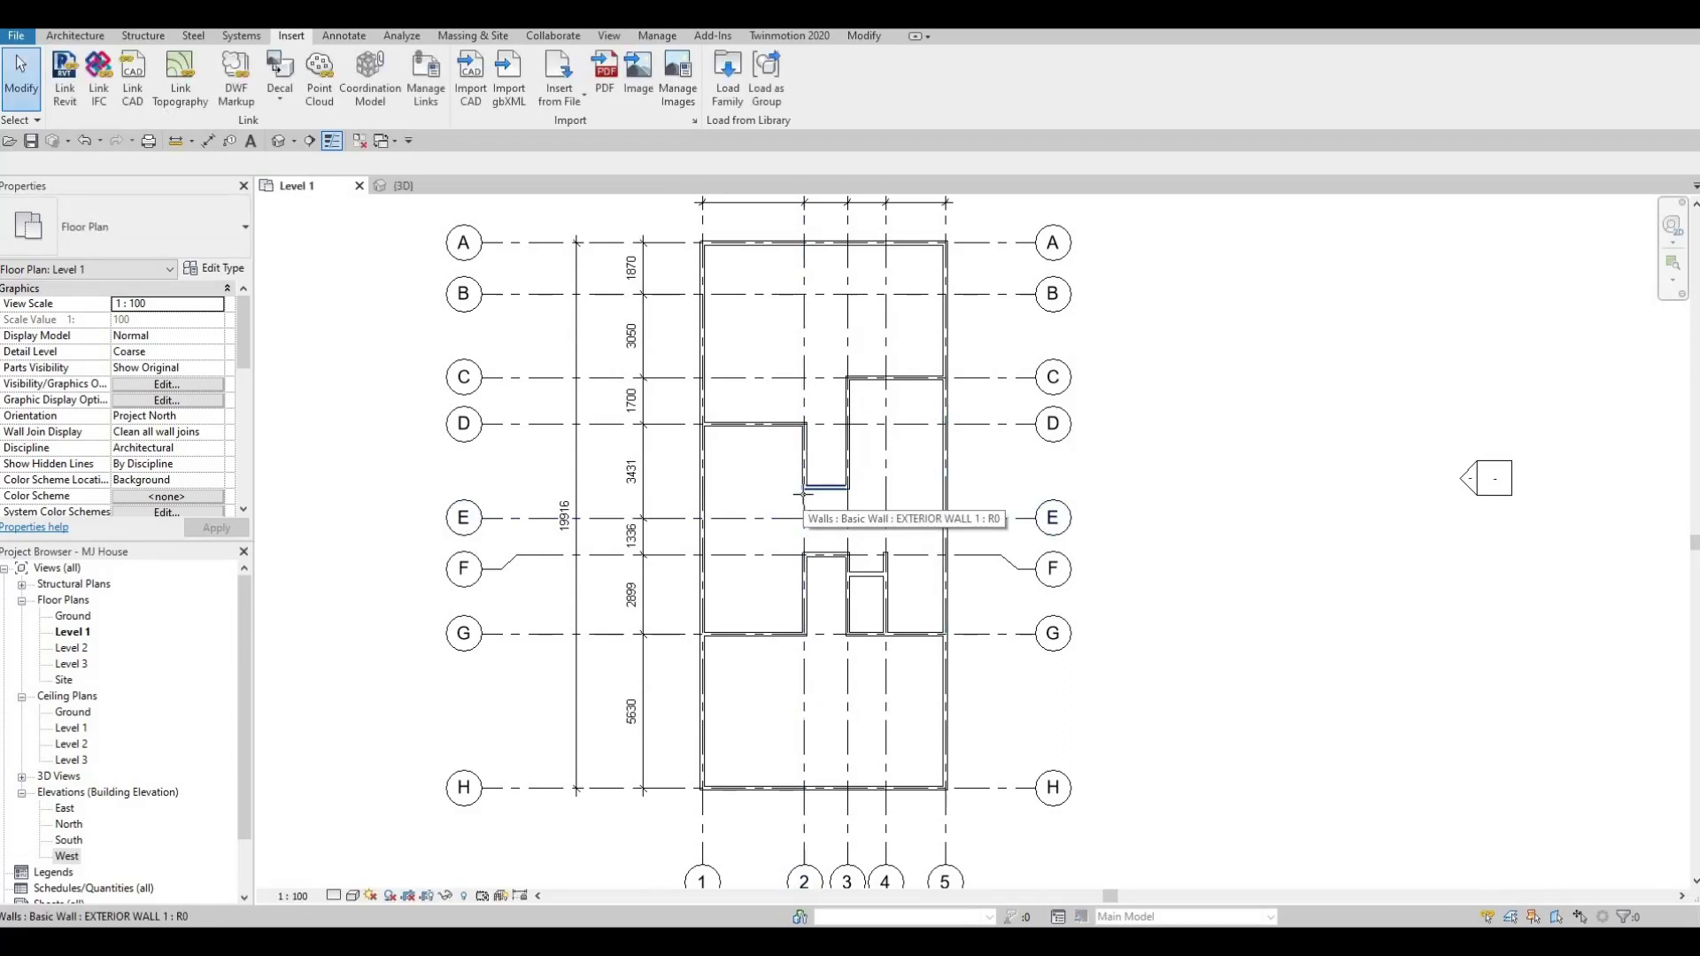
Step: Place a 0762 x 2134mm dining table between grids 1 and 2, about 1800 mm from grid 2 and 1400 mm below grid F
key("c")
key("m")
scroll(751, 588, "up", 2)
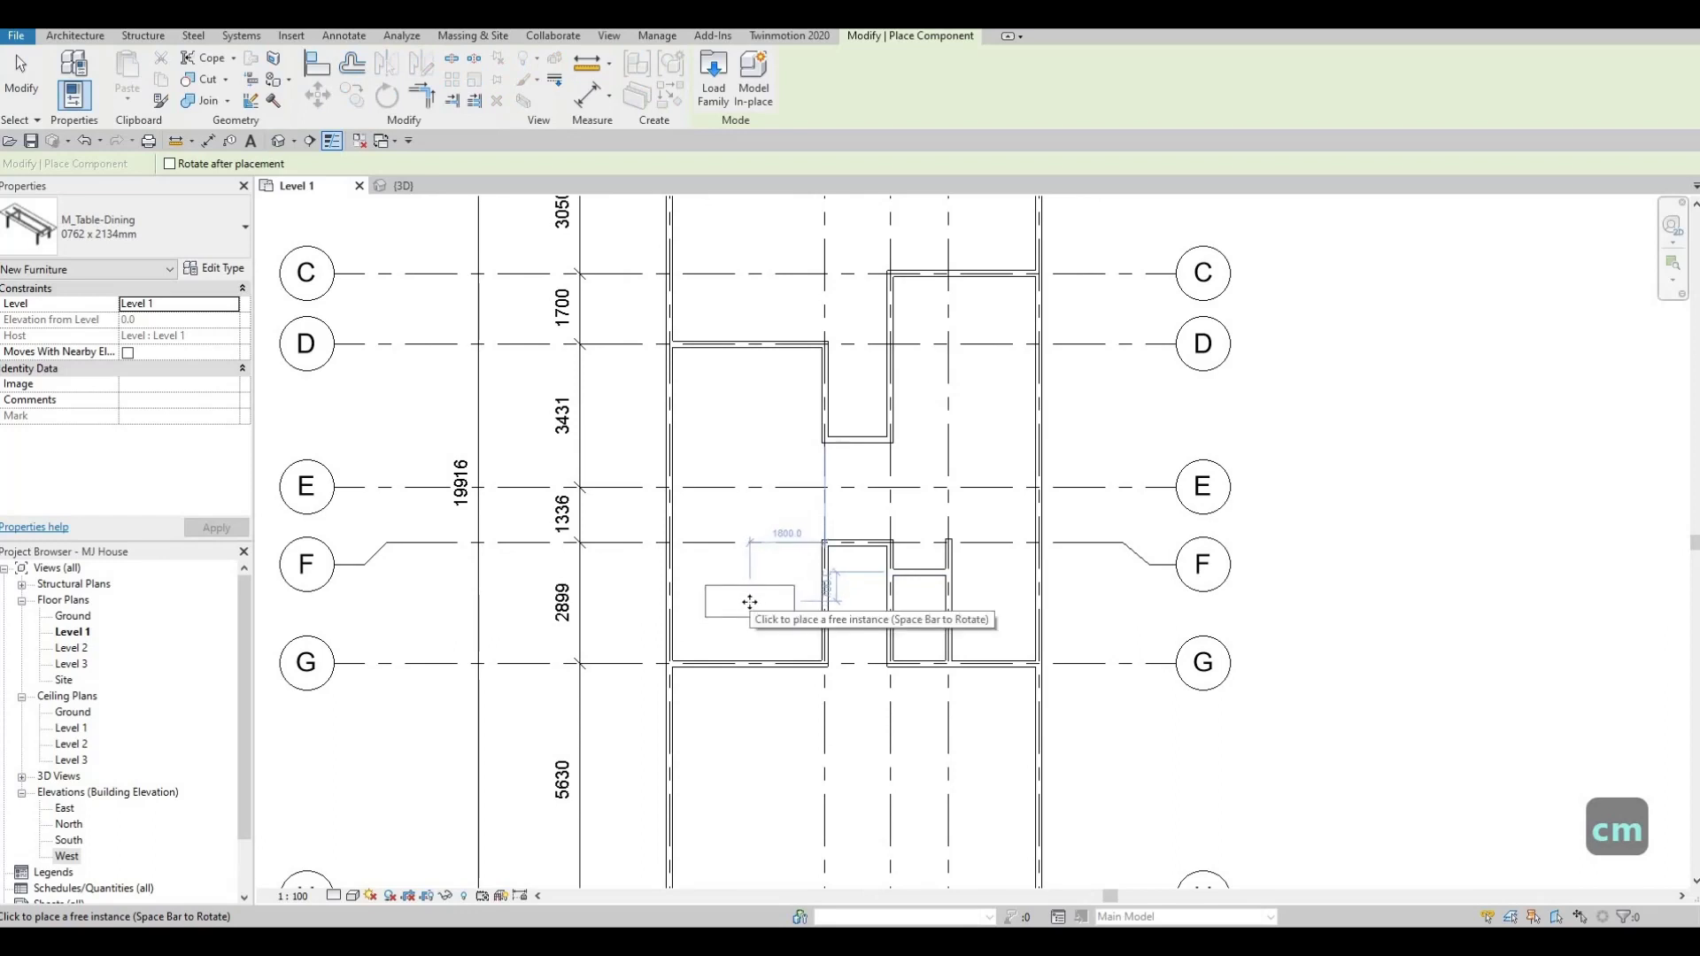
left_click(763, 612)
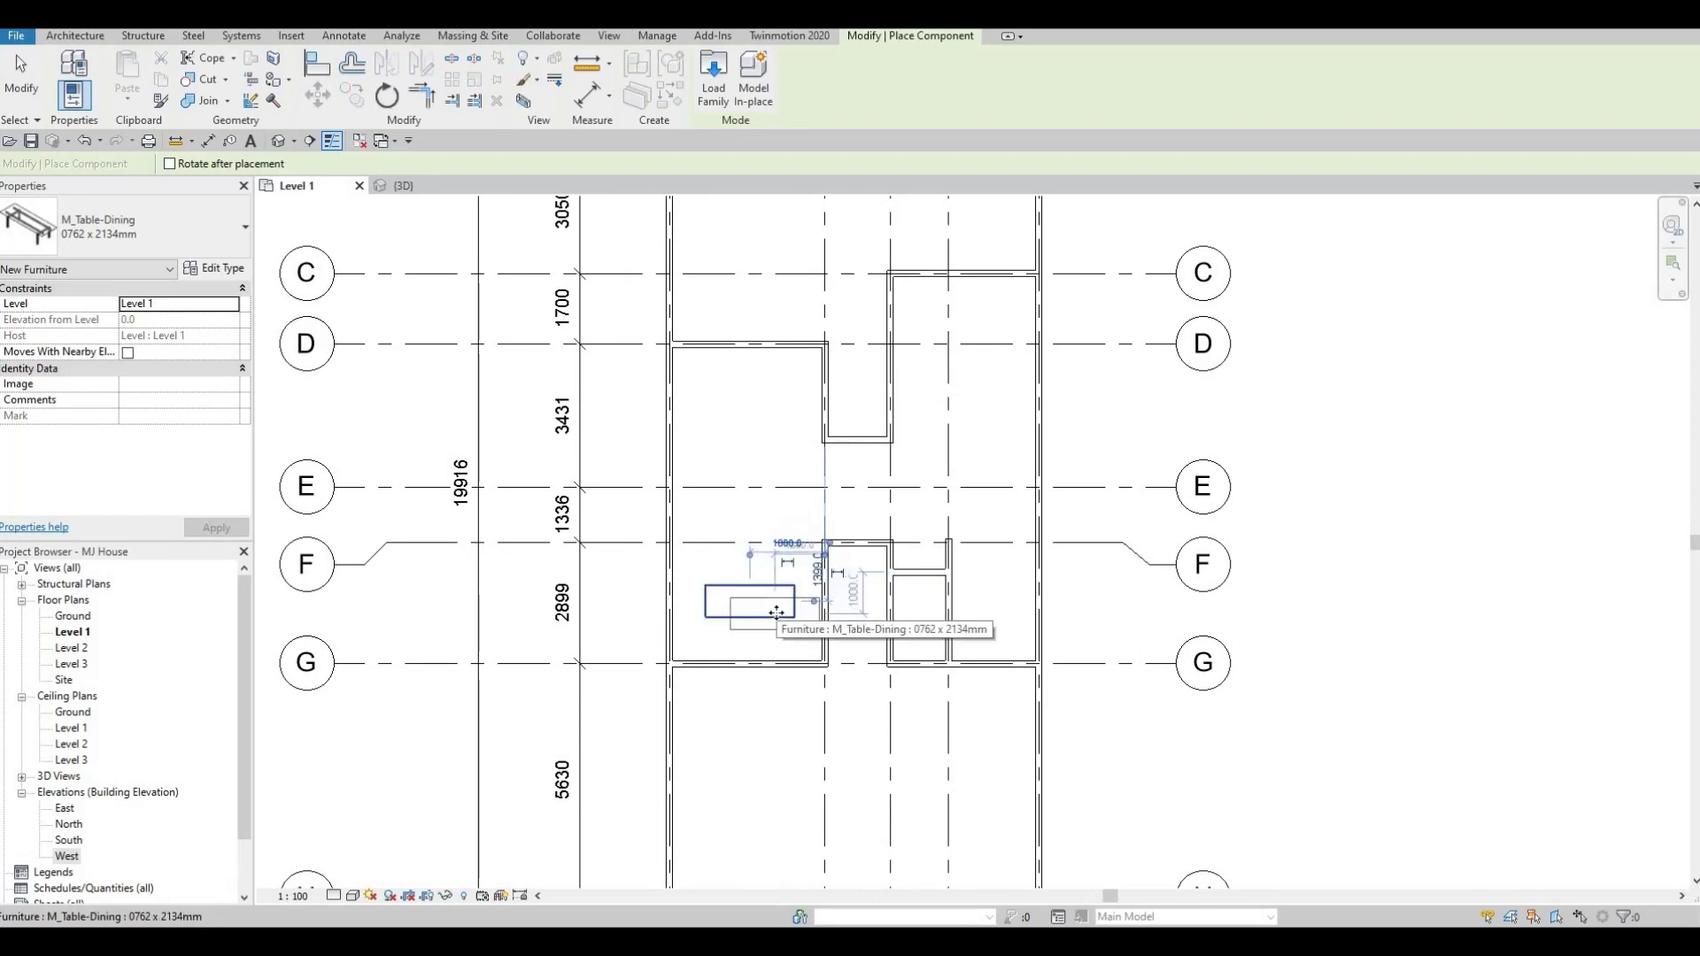
key("Escape")
key("Escape")
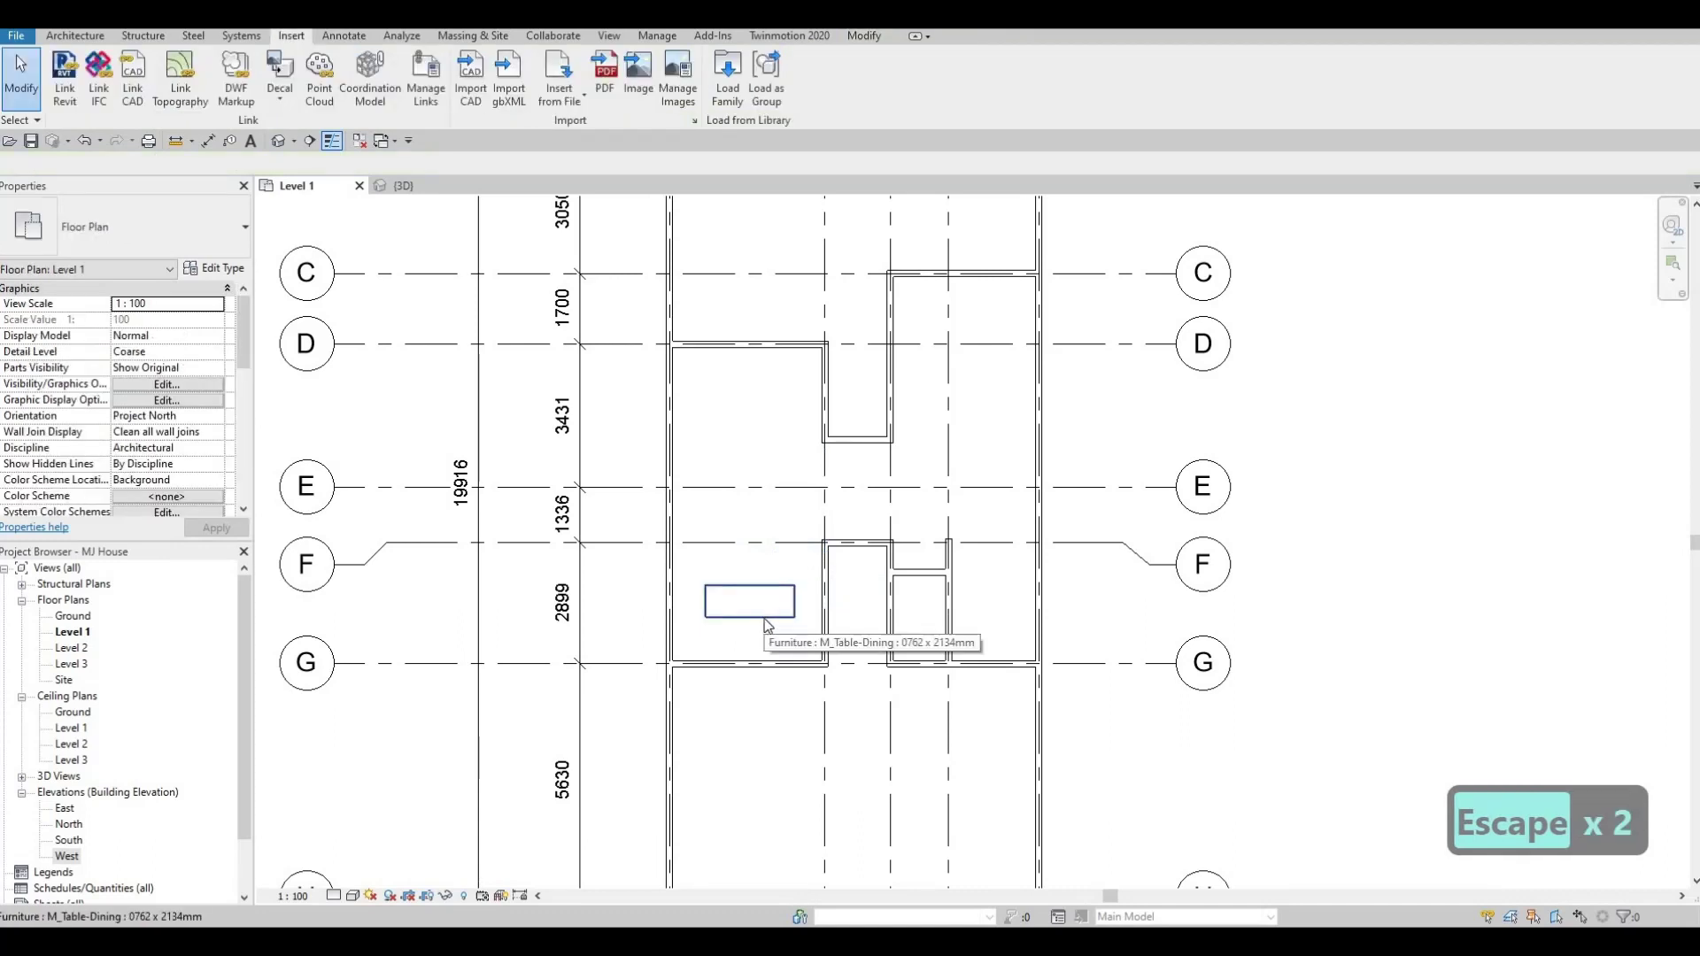
Step: Change the placed dining table's type to 0915 x 1830mm
left_click(766, 621)
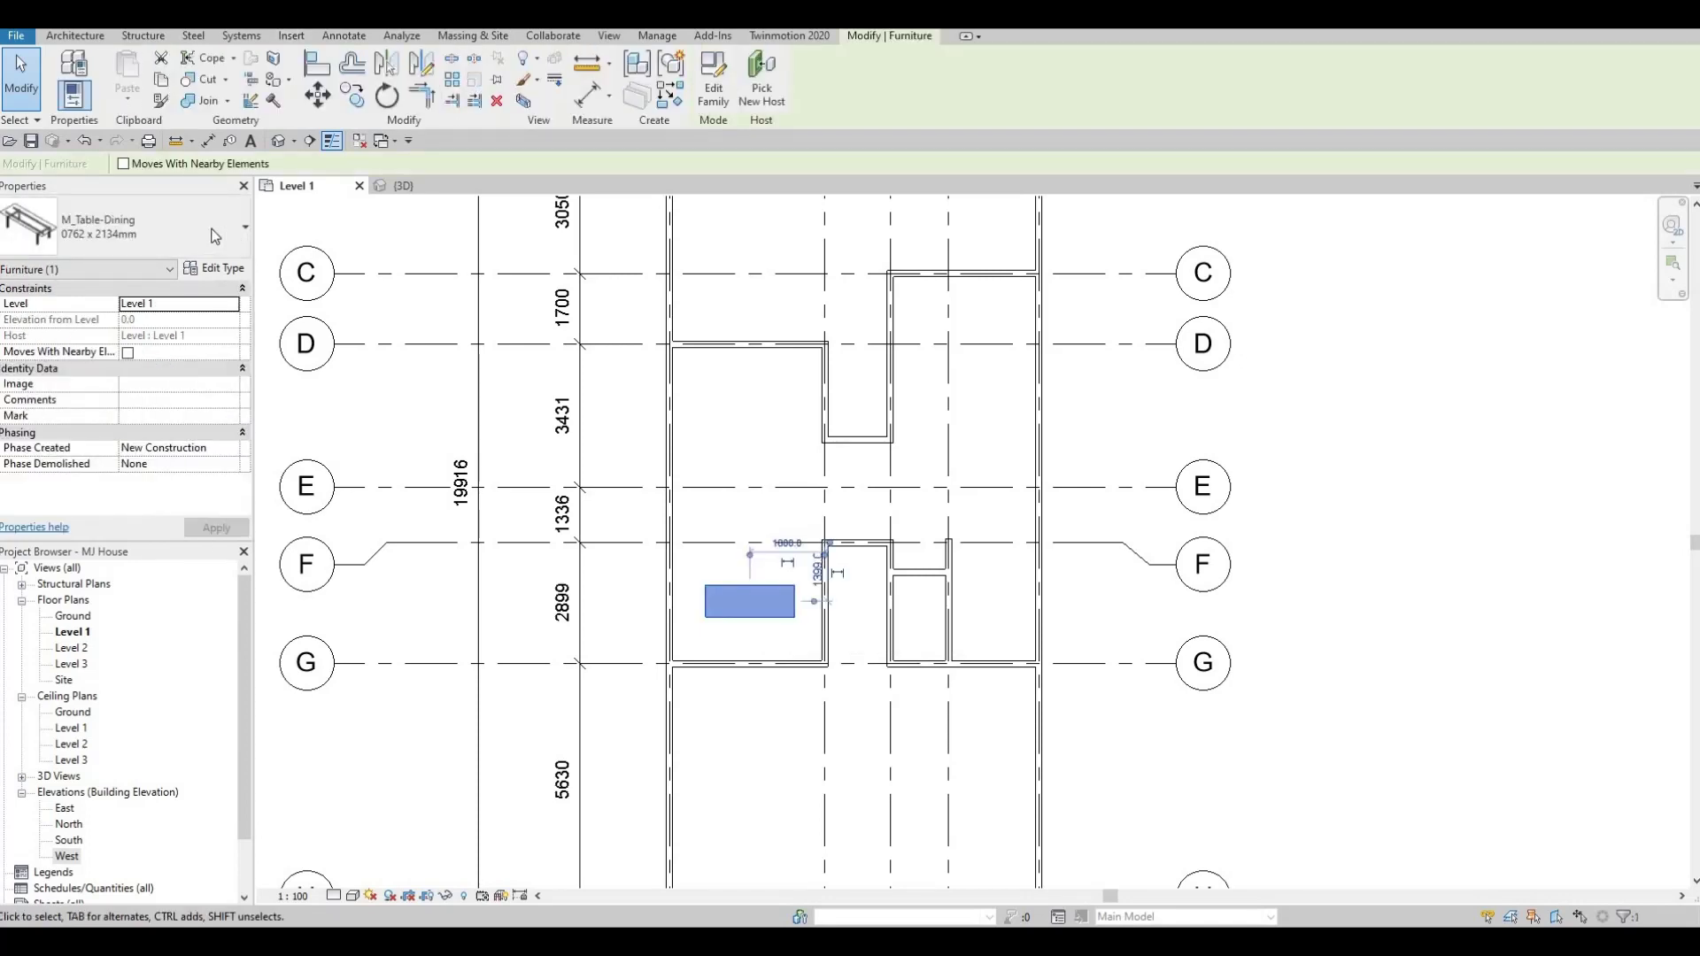
left_click(196, 235)
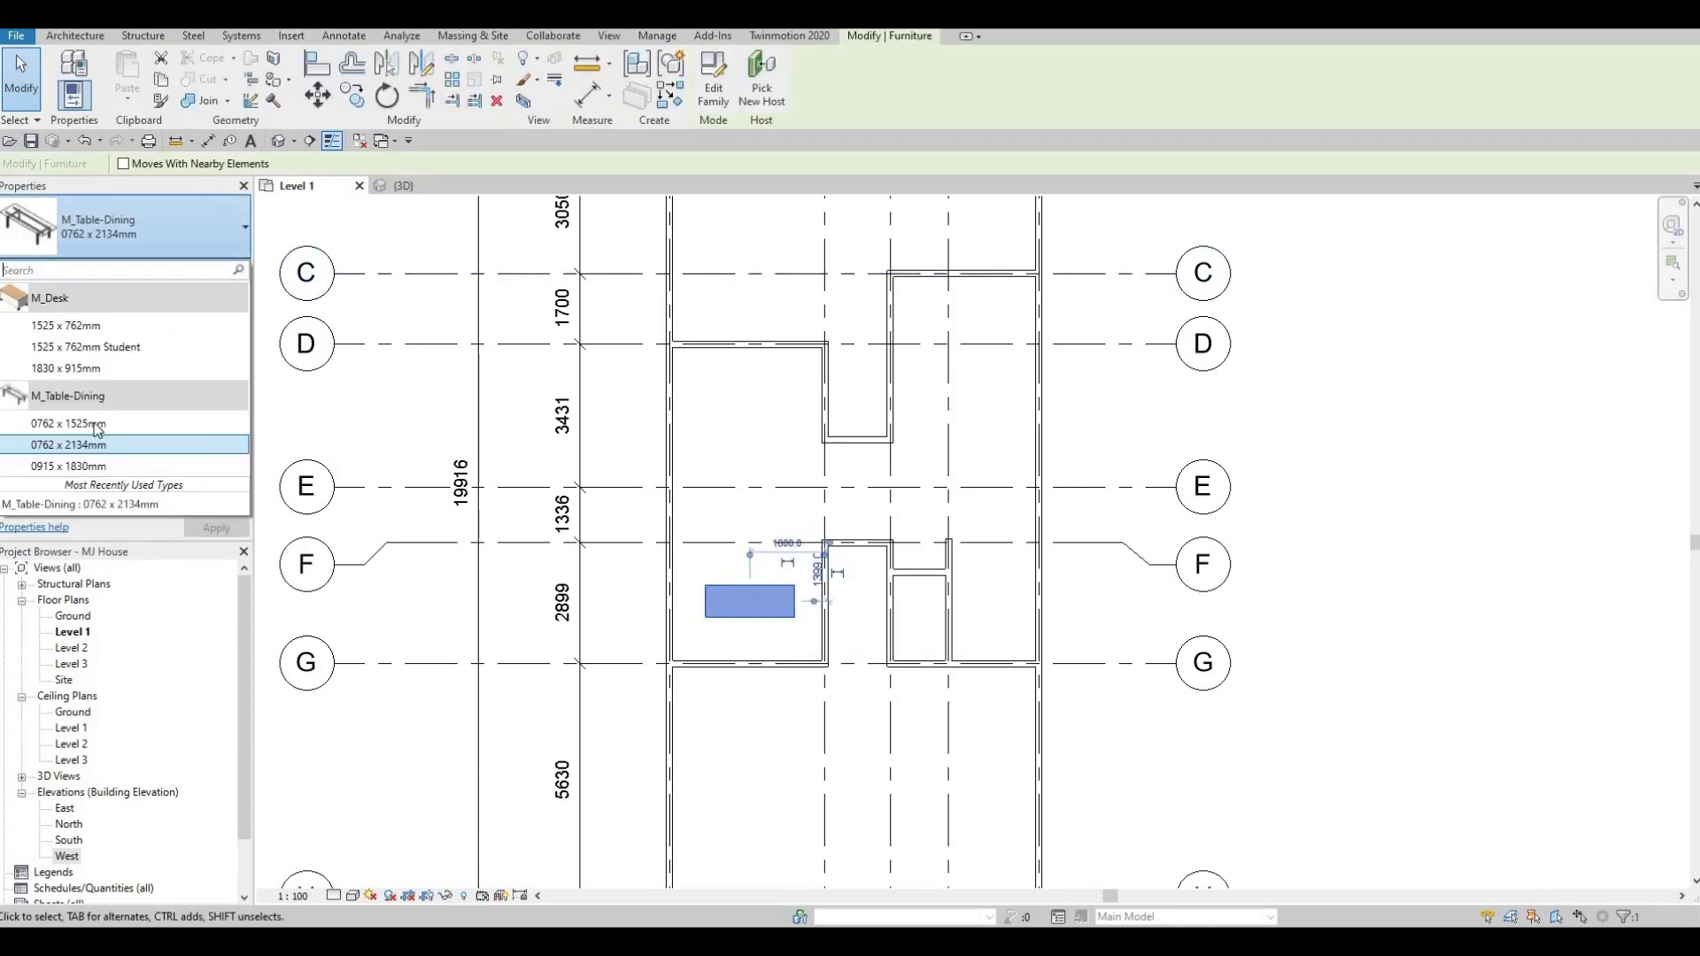
left_click(68, 473)
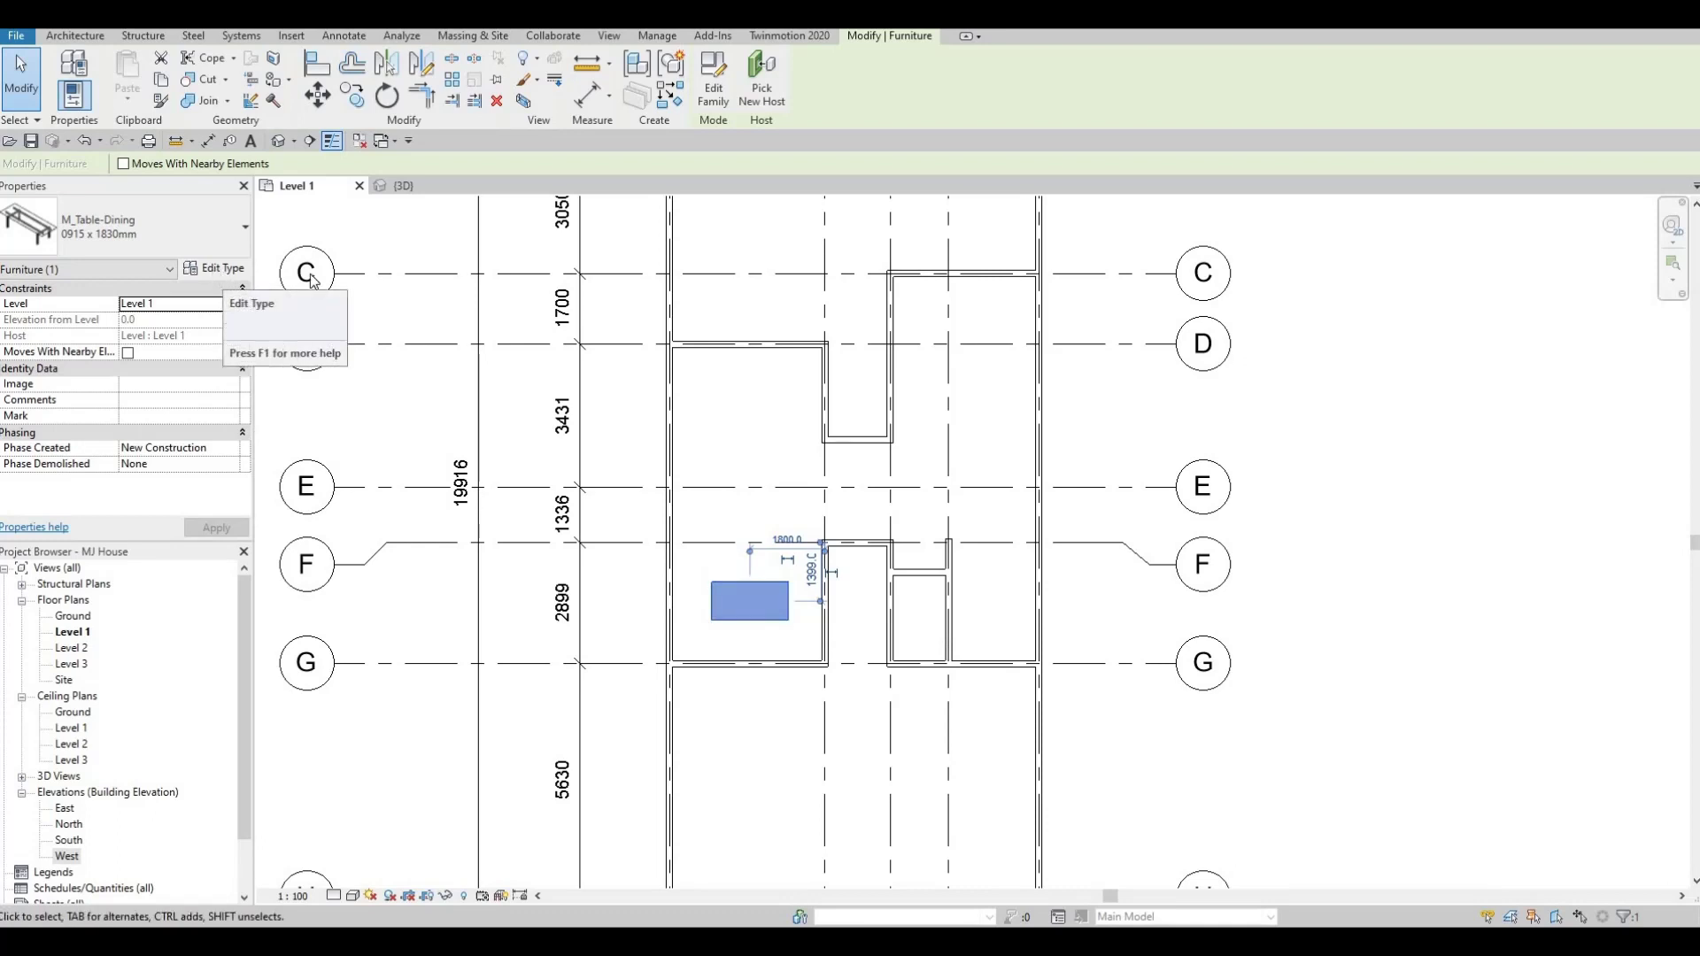
Step: Duplicate the selected table's type as DINING TABLE and increase the new type's length and width
left_click(219, 269)
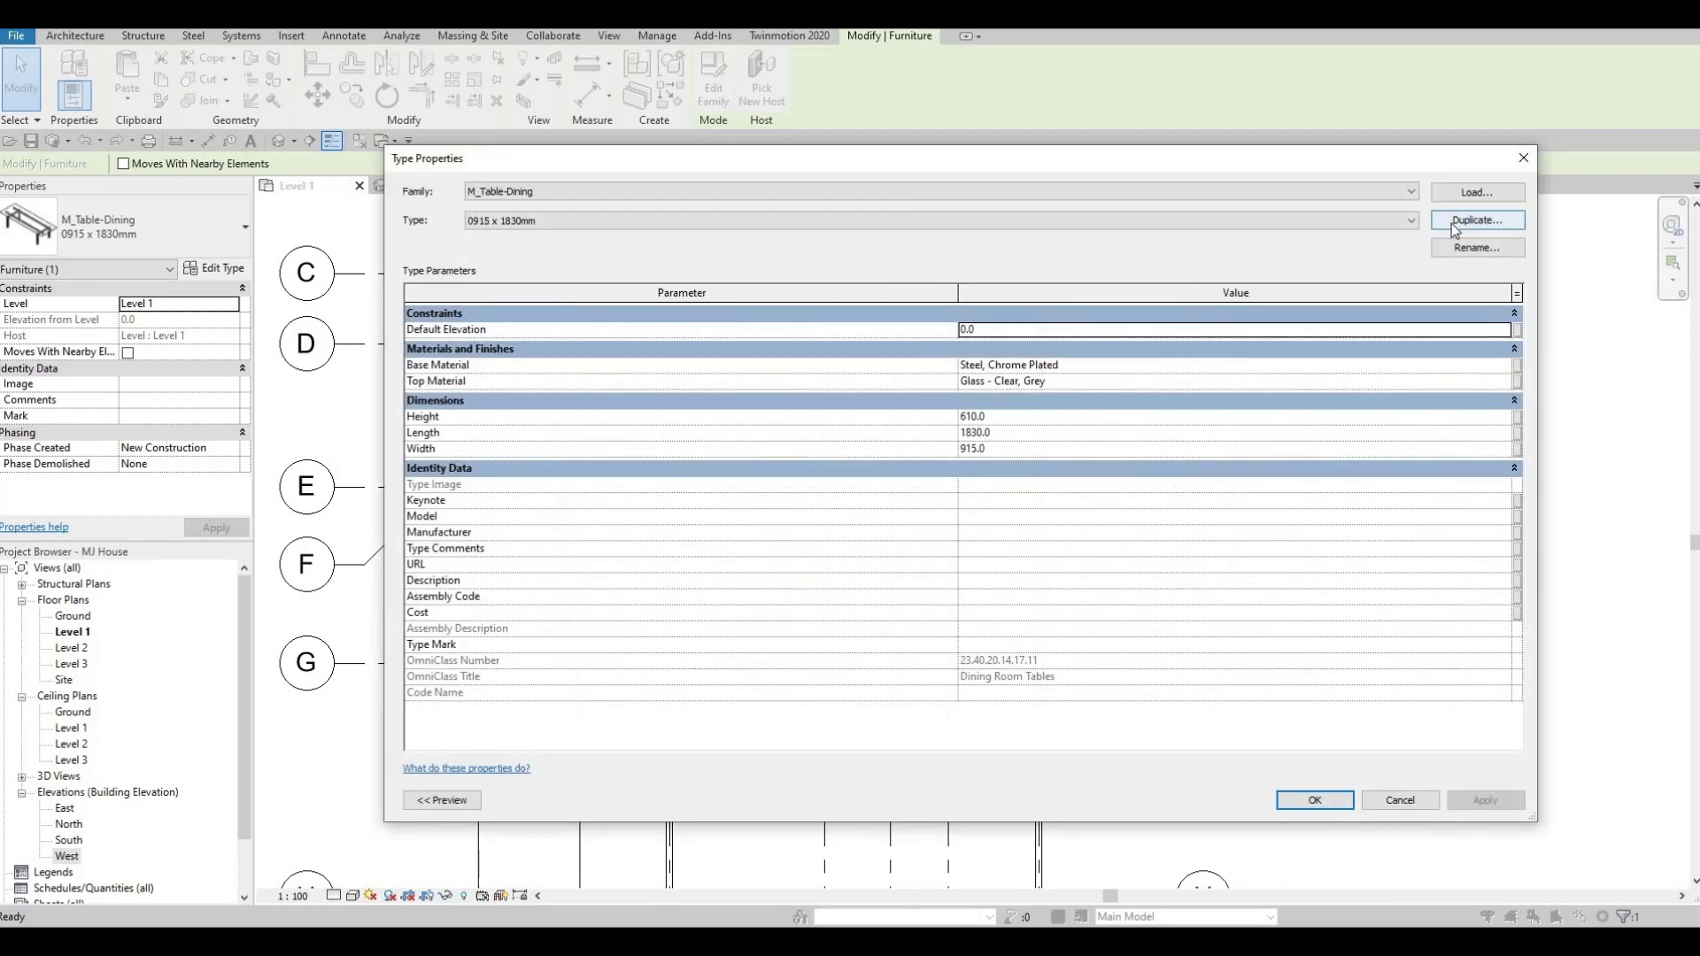
left_click(1456, 220)
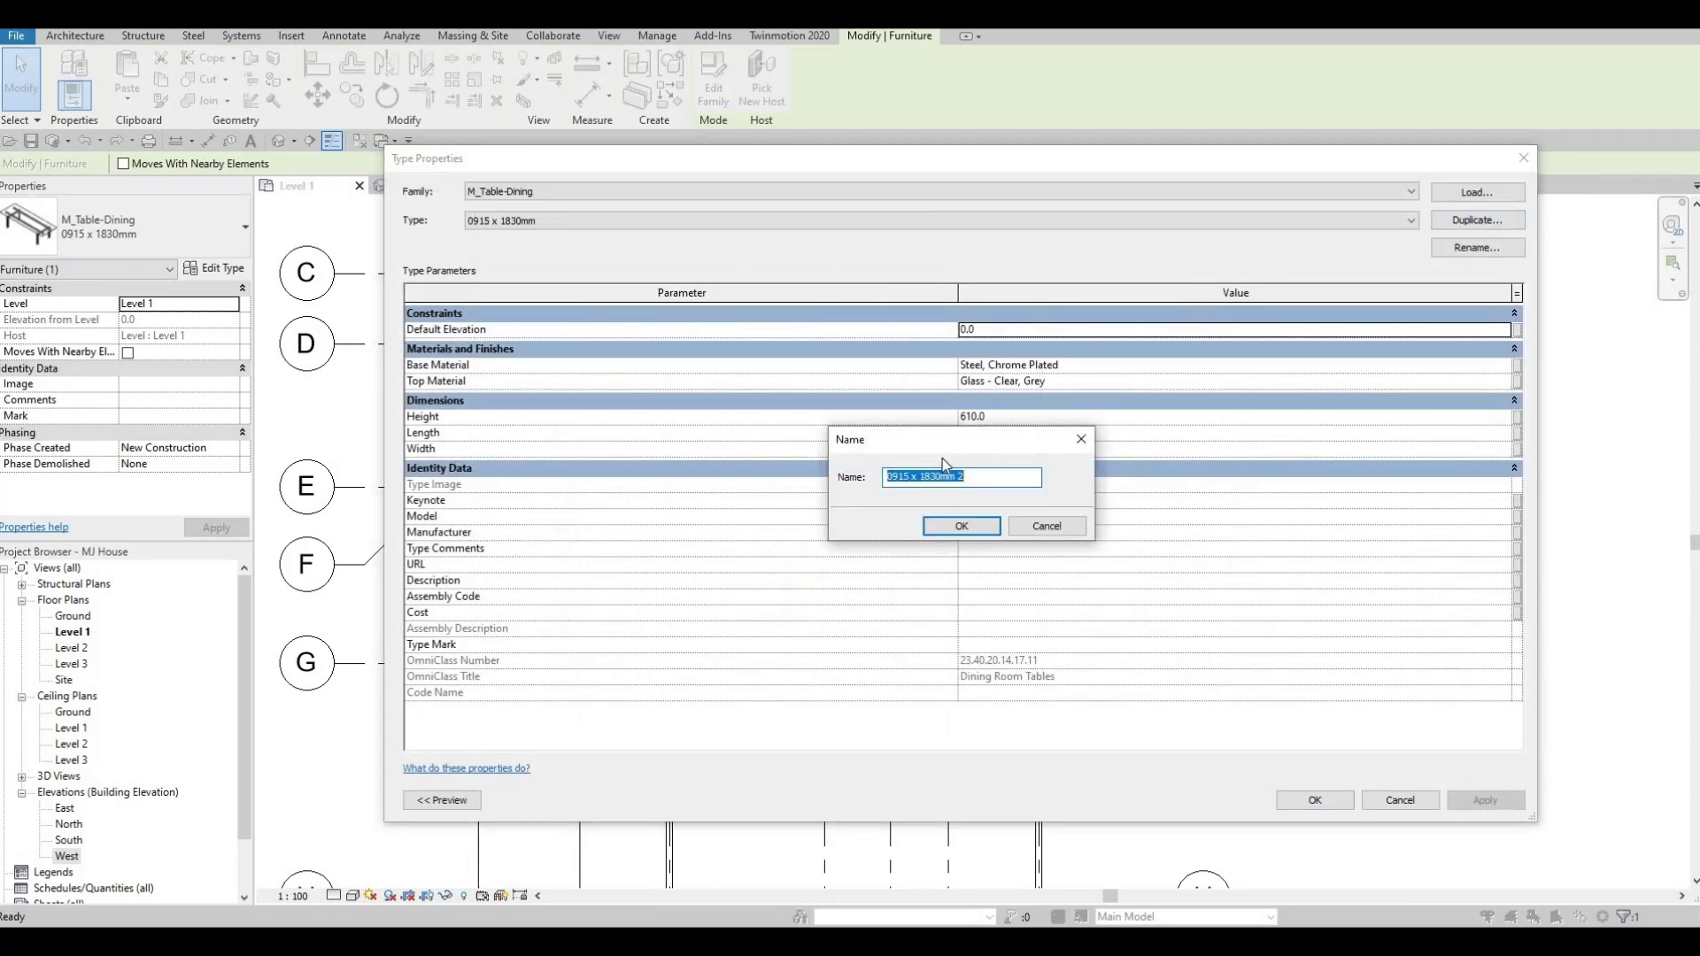
type("DINING")
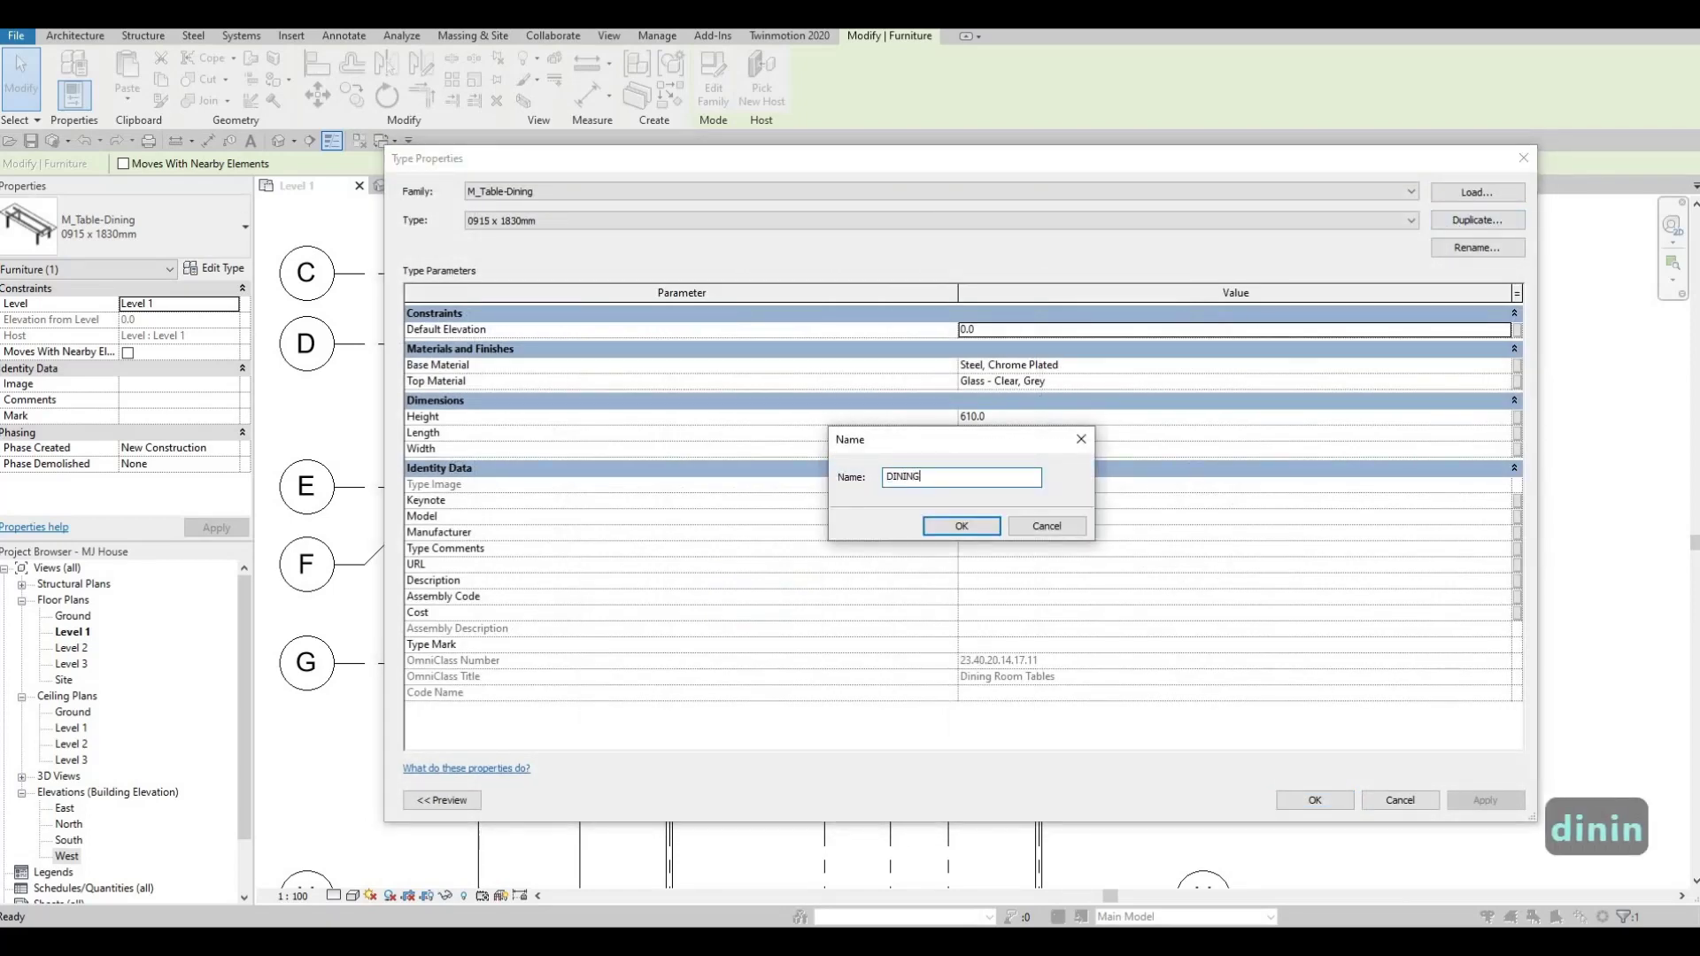
type(" TABLE")
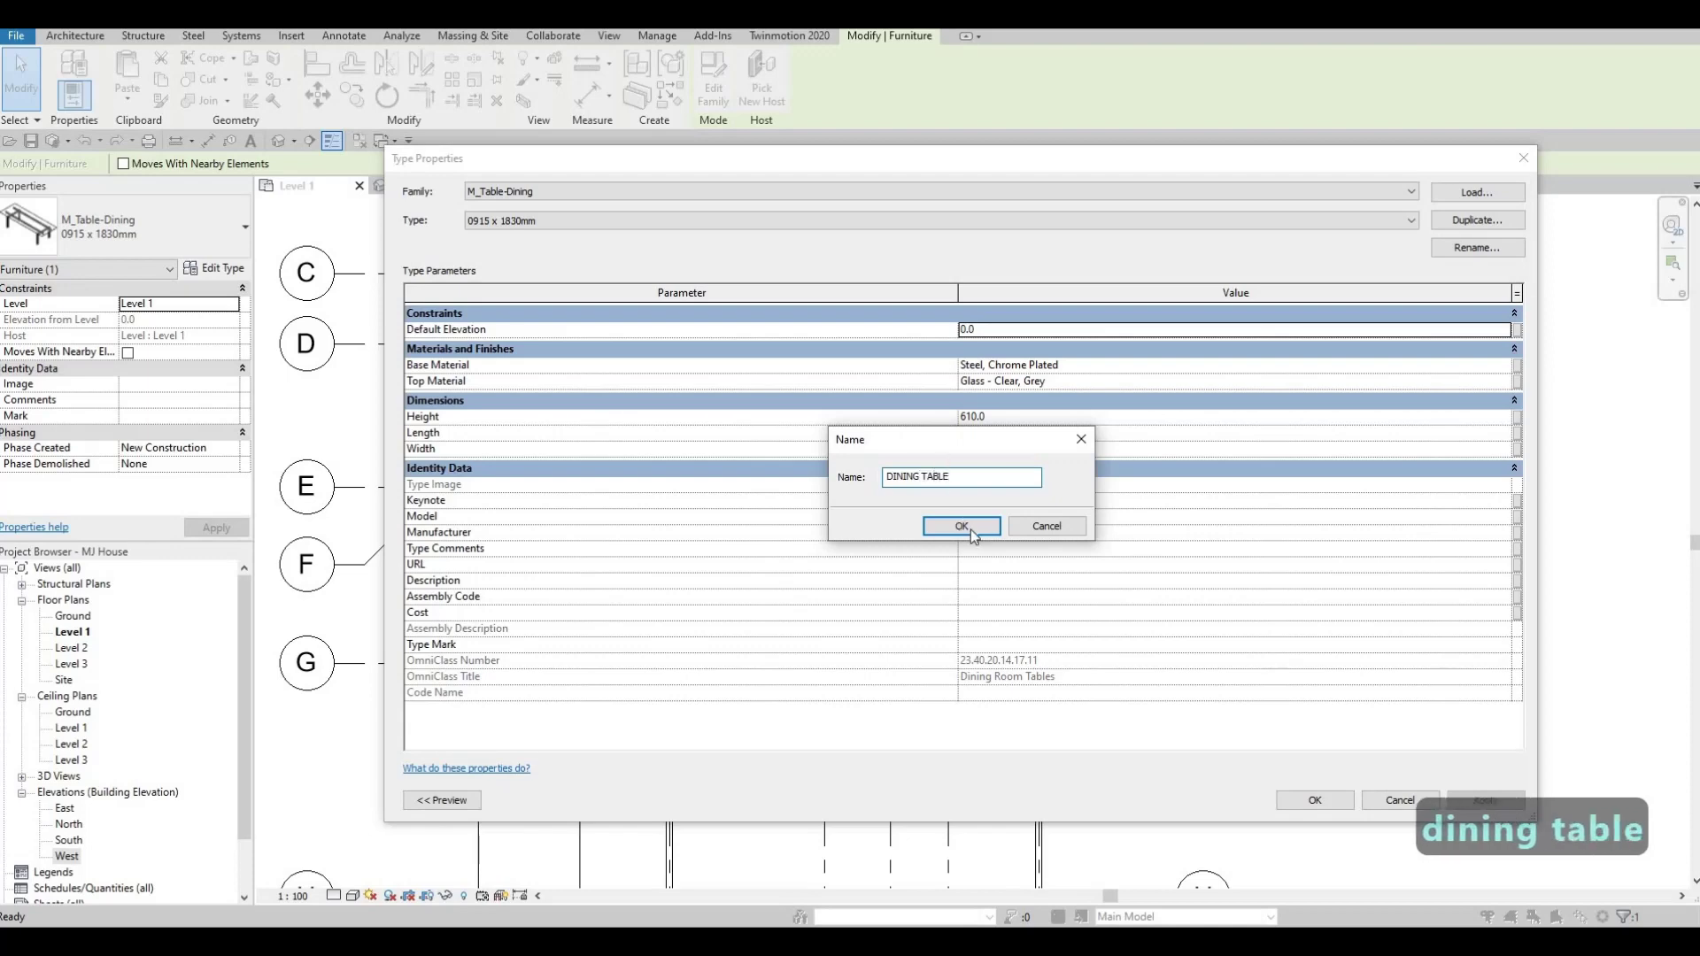
left_click(961, 526)
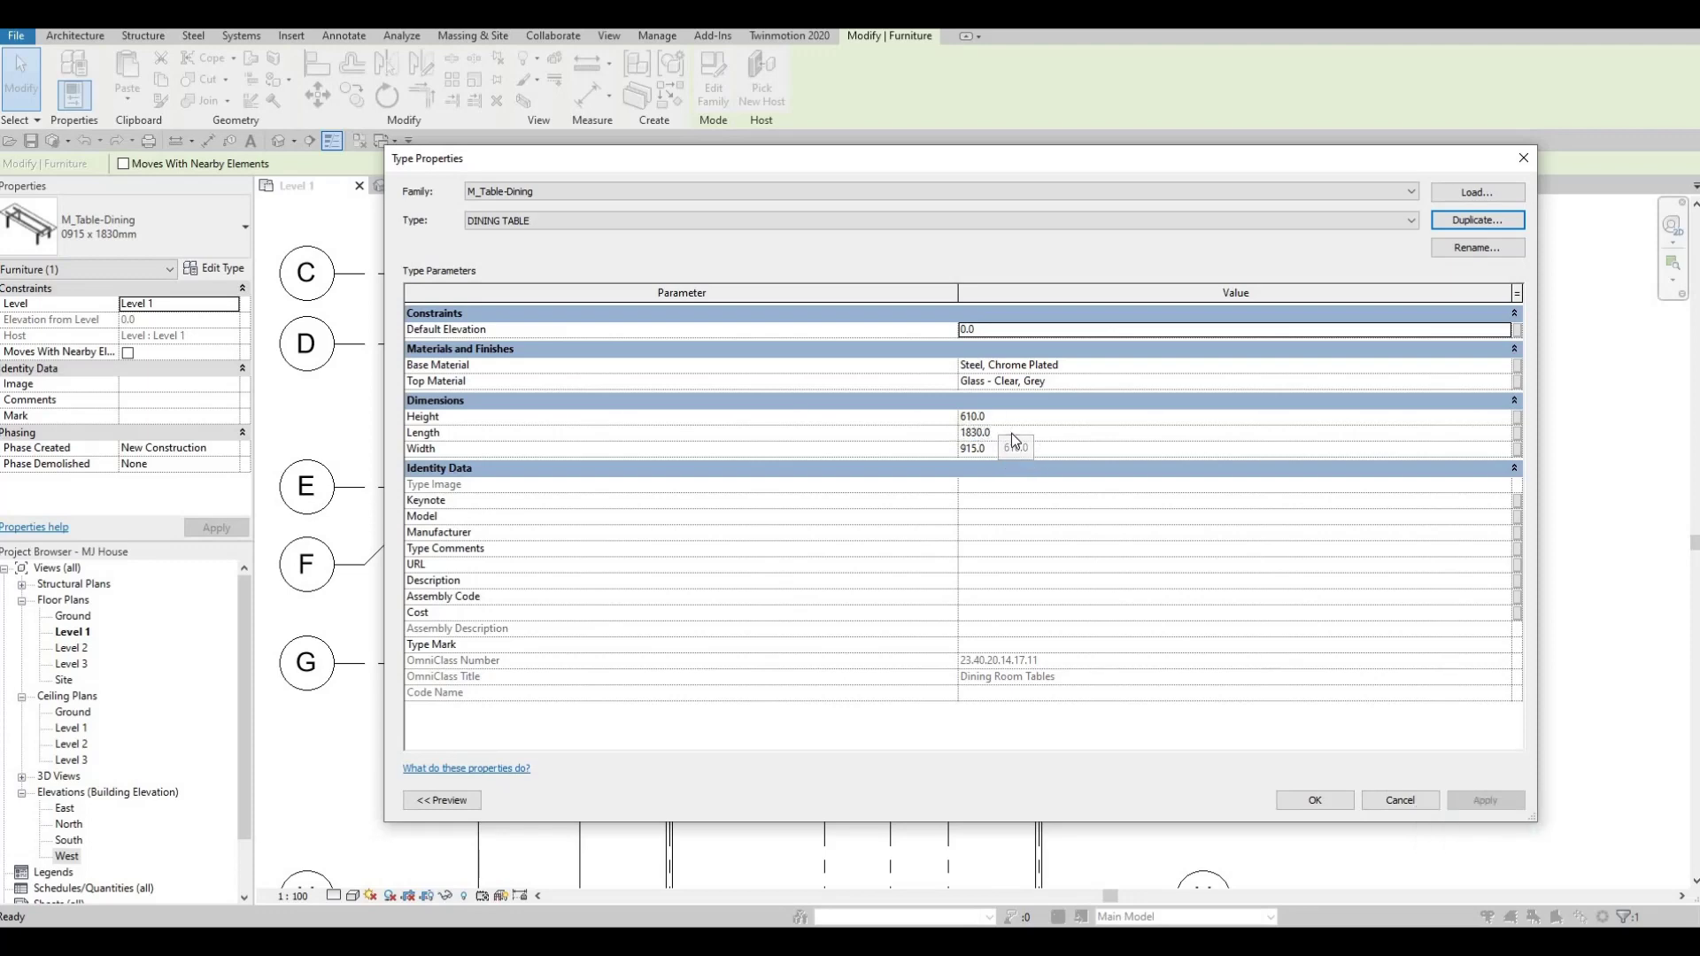
left_click_drag(398, 157, 1699, 159)
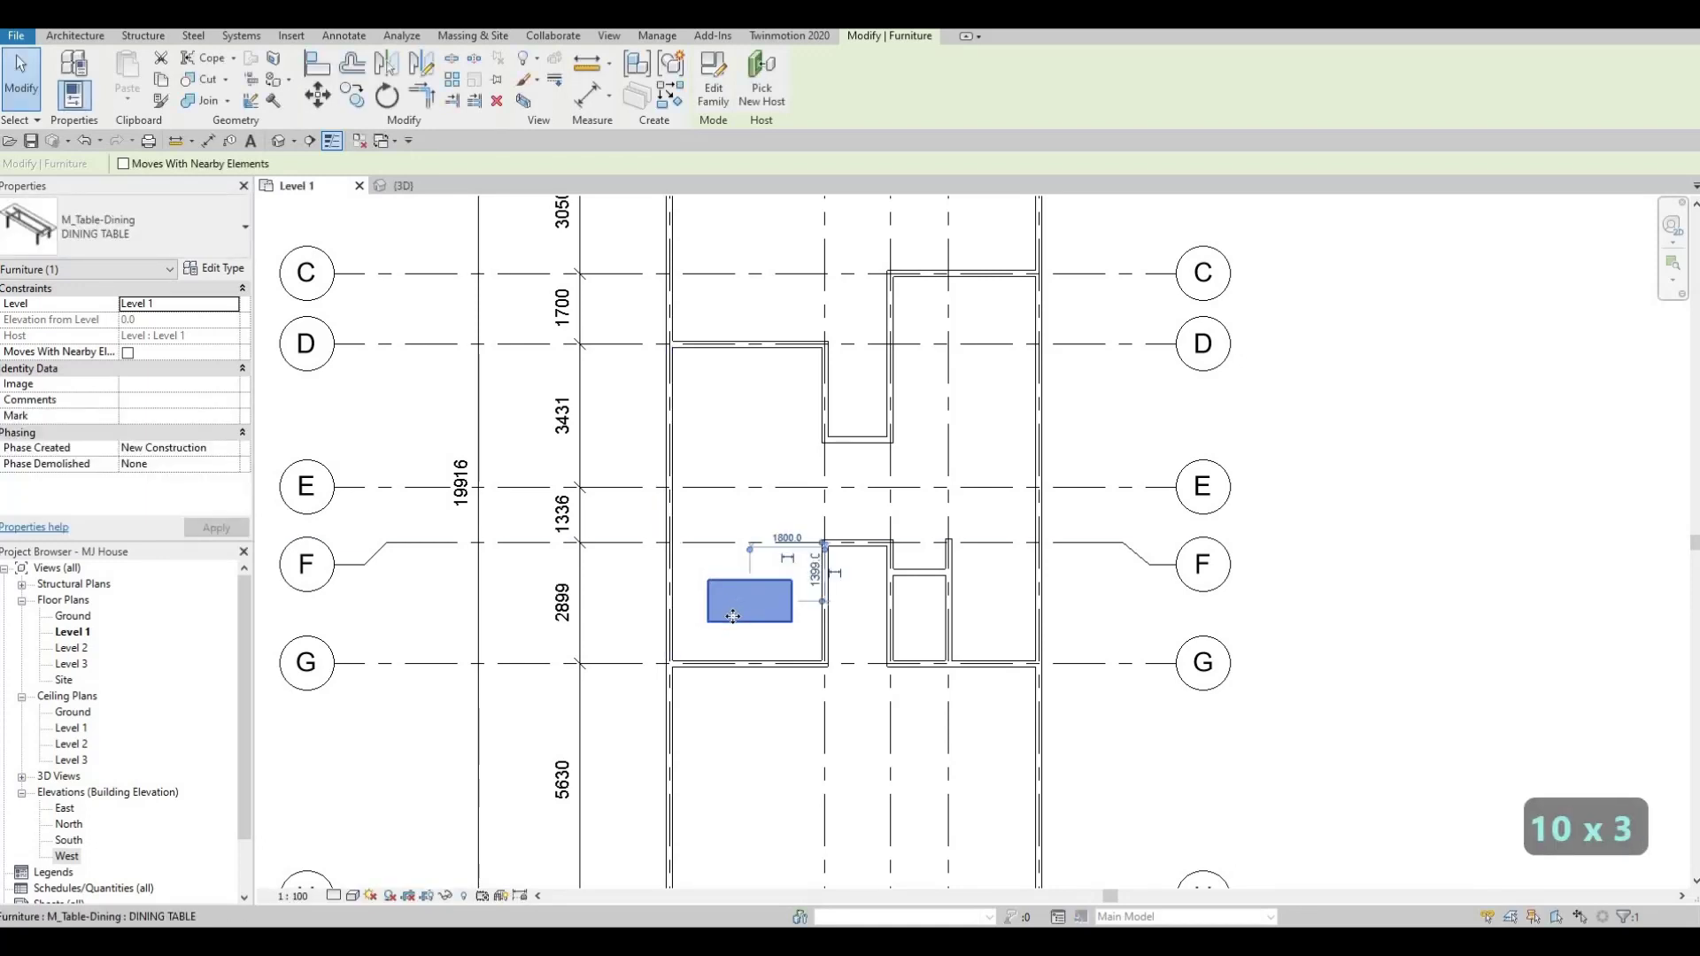
Step: Nudge the dining table towards grid 2 until its centre is about 1680 mm from that grid and 1399 mm below grid F
scroll(733, 616, "up", 4)
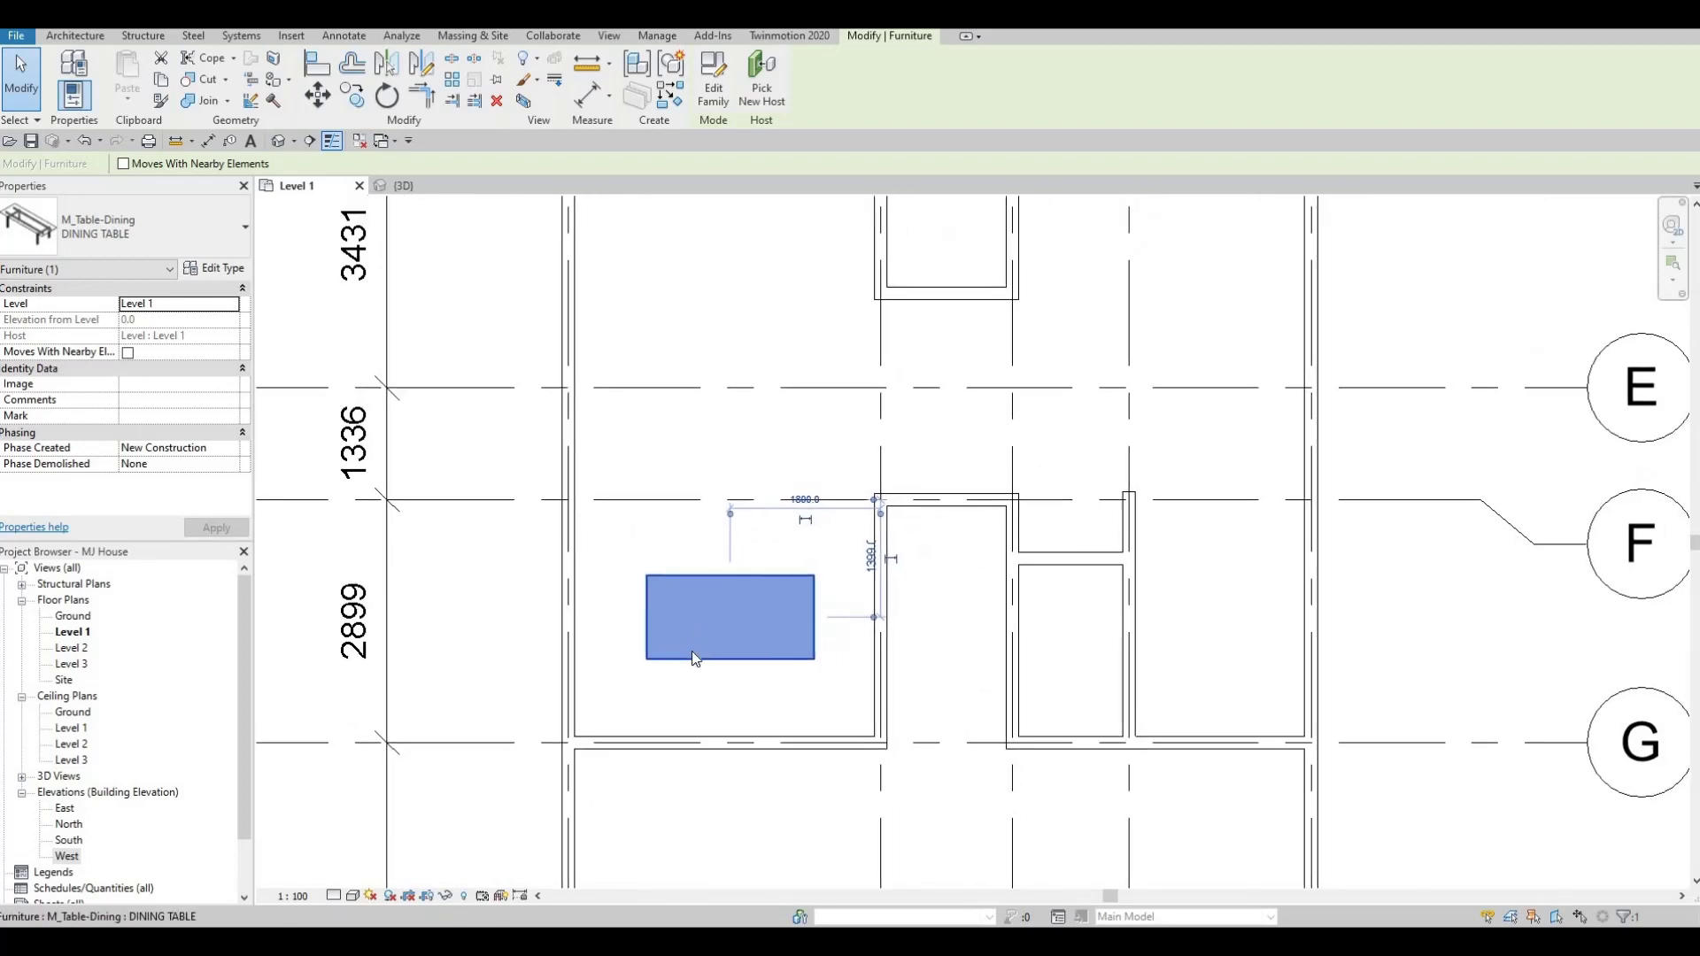
key("Escape")
left_click(683, 660)
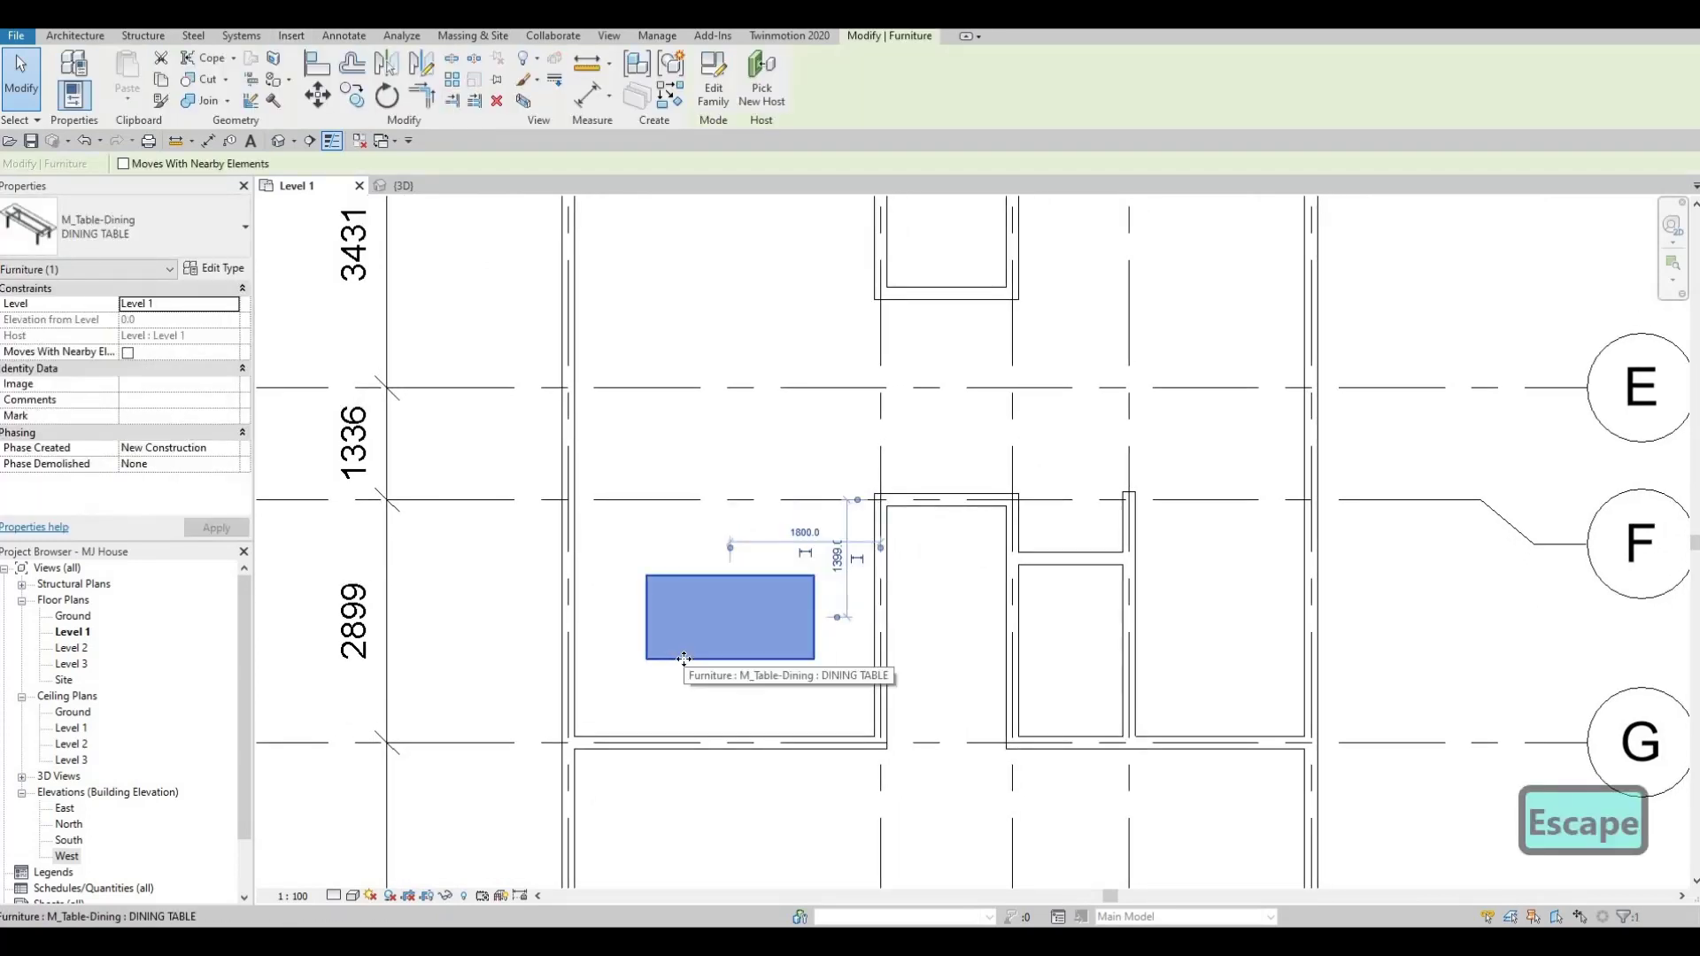
key("Left")
key("Left")
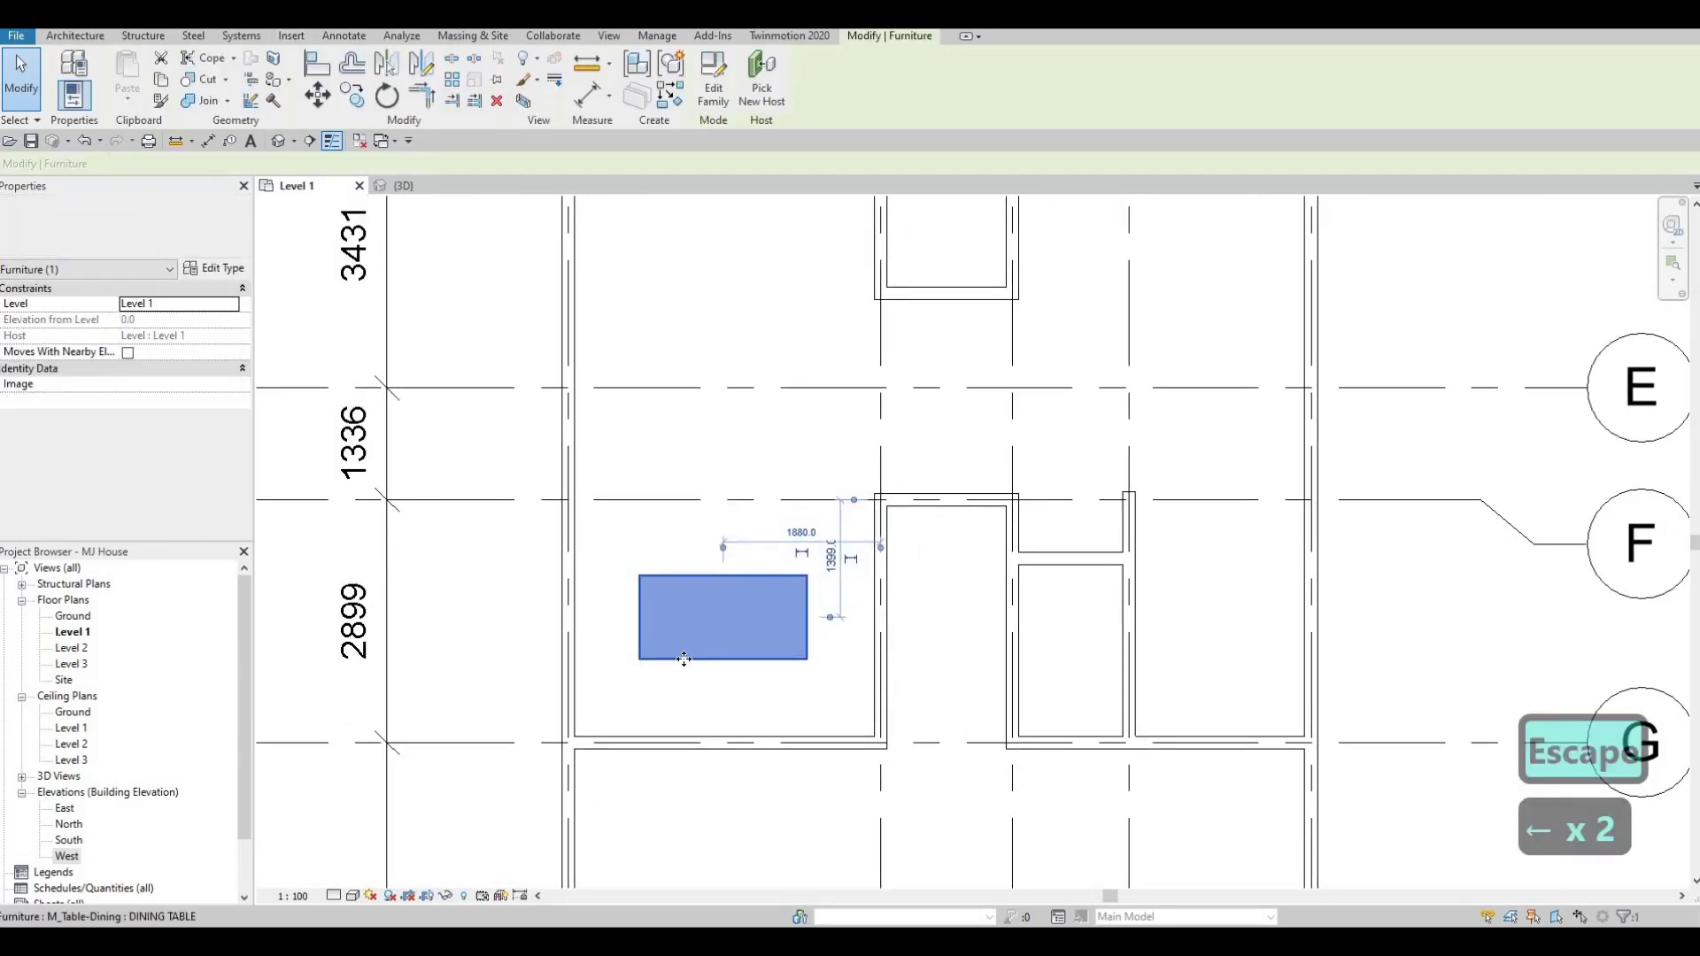
key("Up")
key("Up")
key("Down")
key("Down")
key("Right")
key("Right")
key("Right")
key("Up")
key("Up")
key("Down")
key("Down")
key("Right")
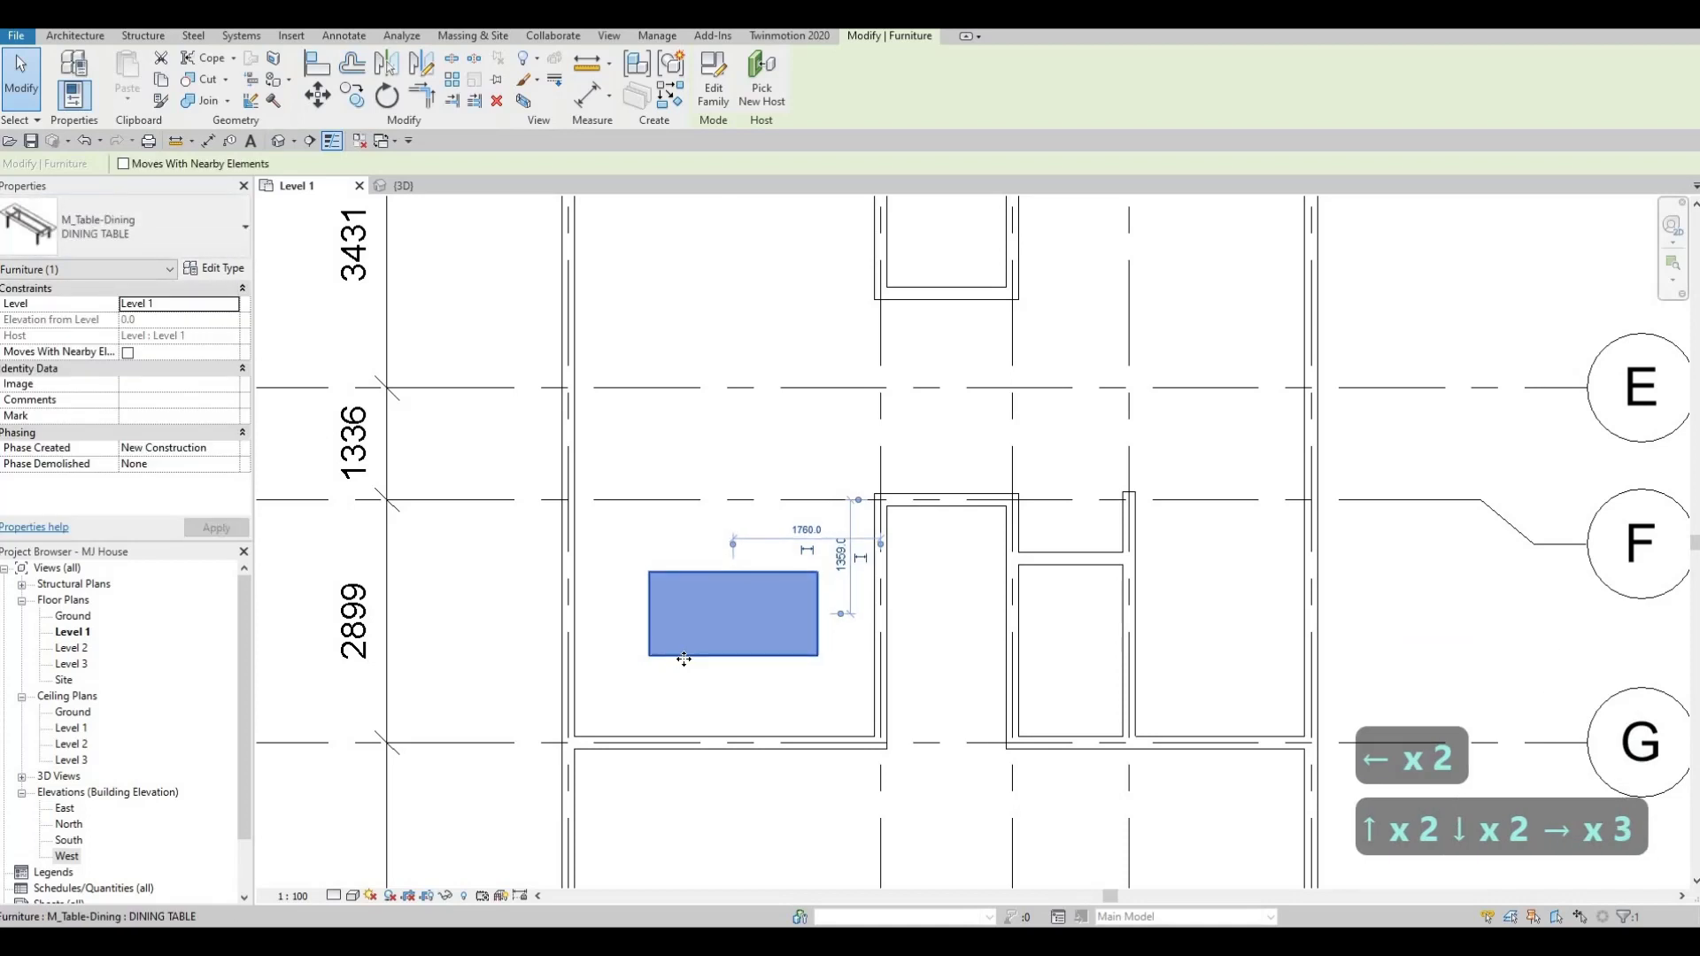
key("Right")
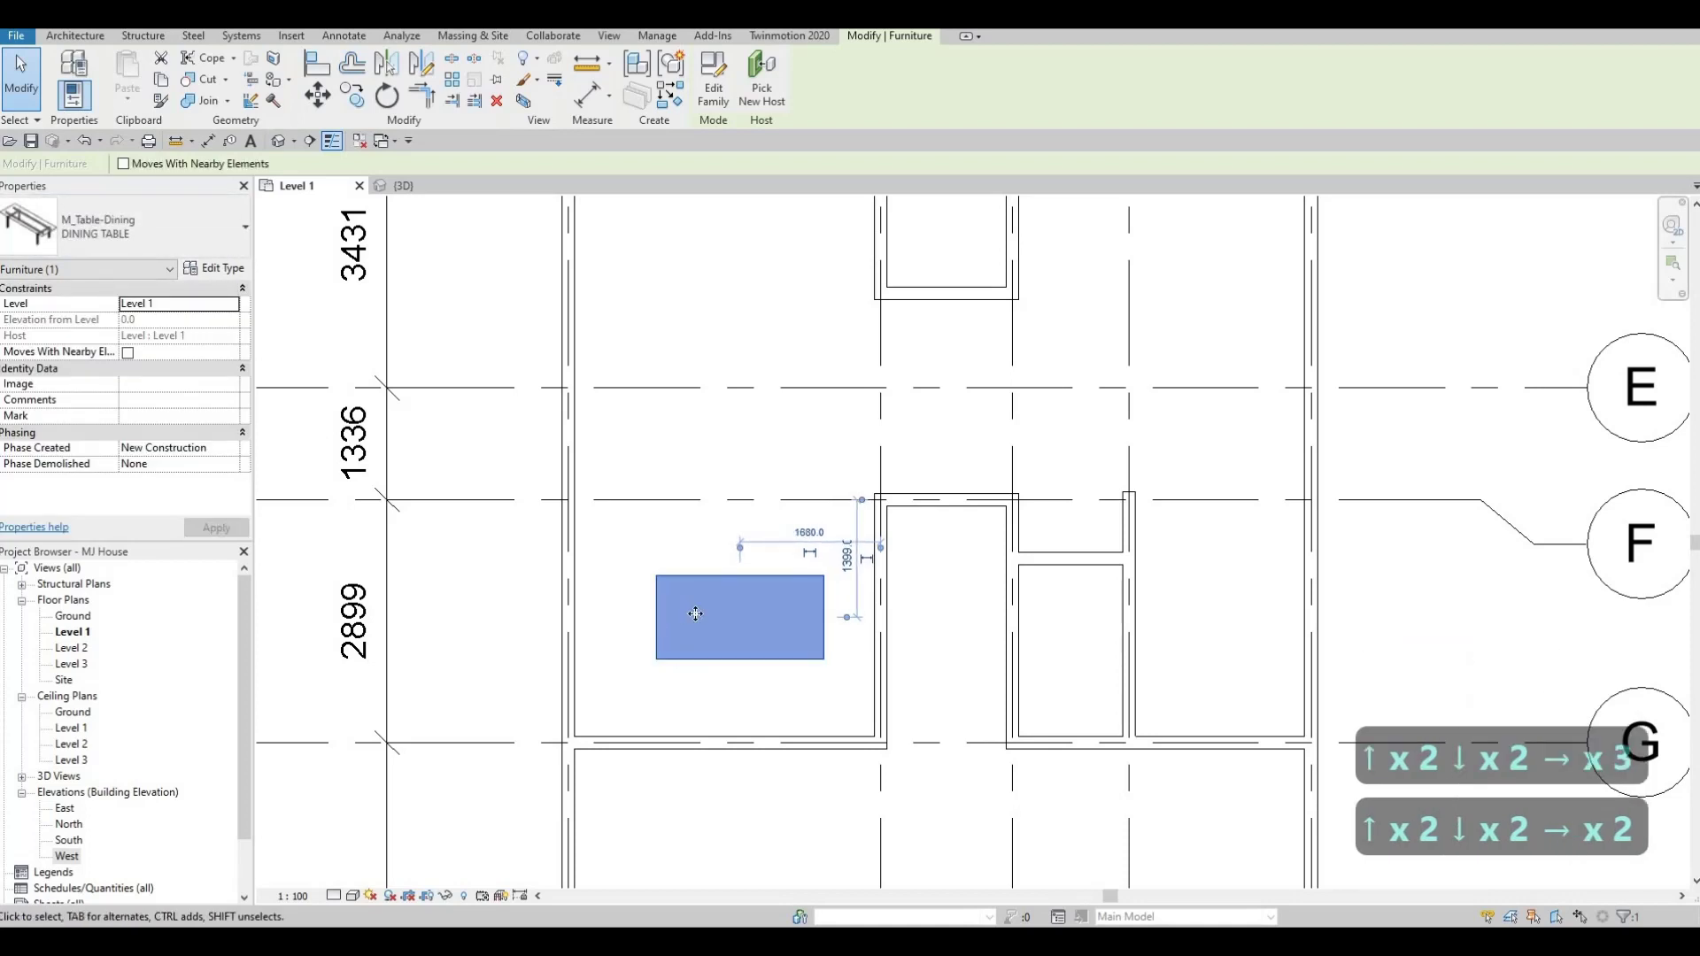
Step: Open the M_Table-Dining family for editing, examine its tabletop and legs in 3D from several sides, and close it
middle_click_drag(687, 247, 676, 246)
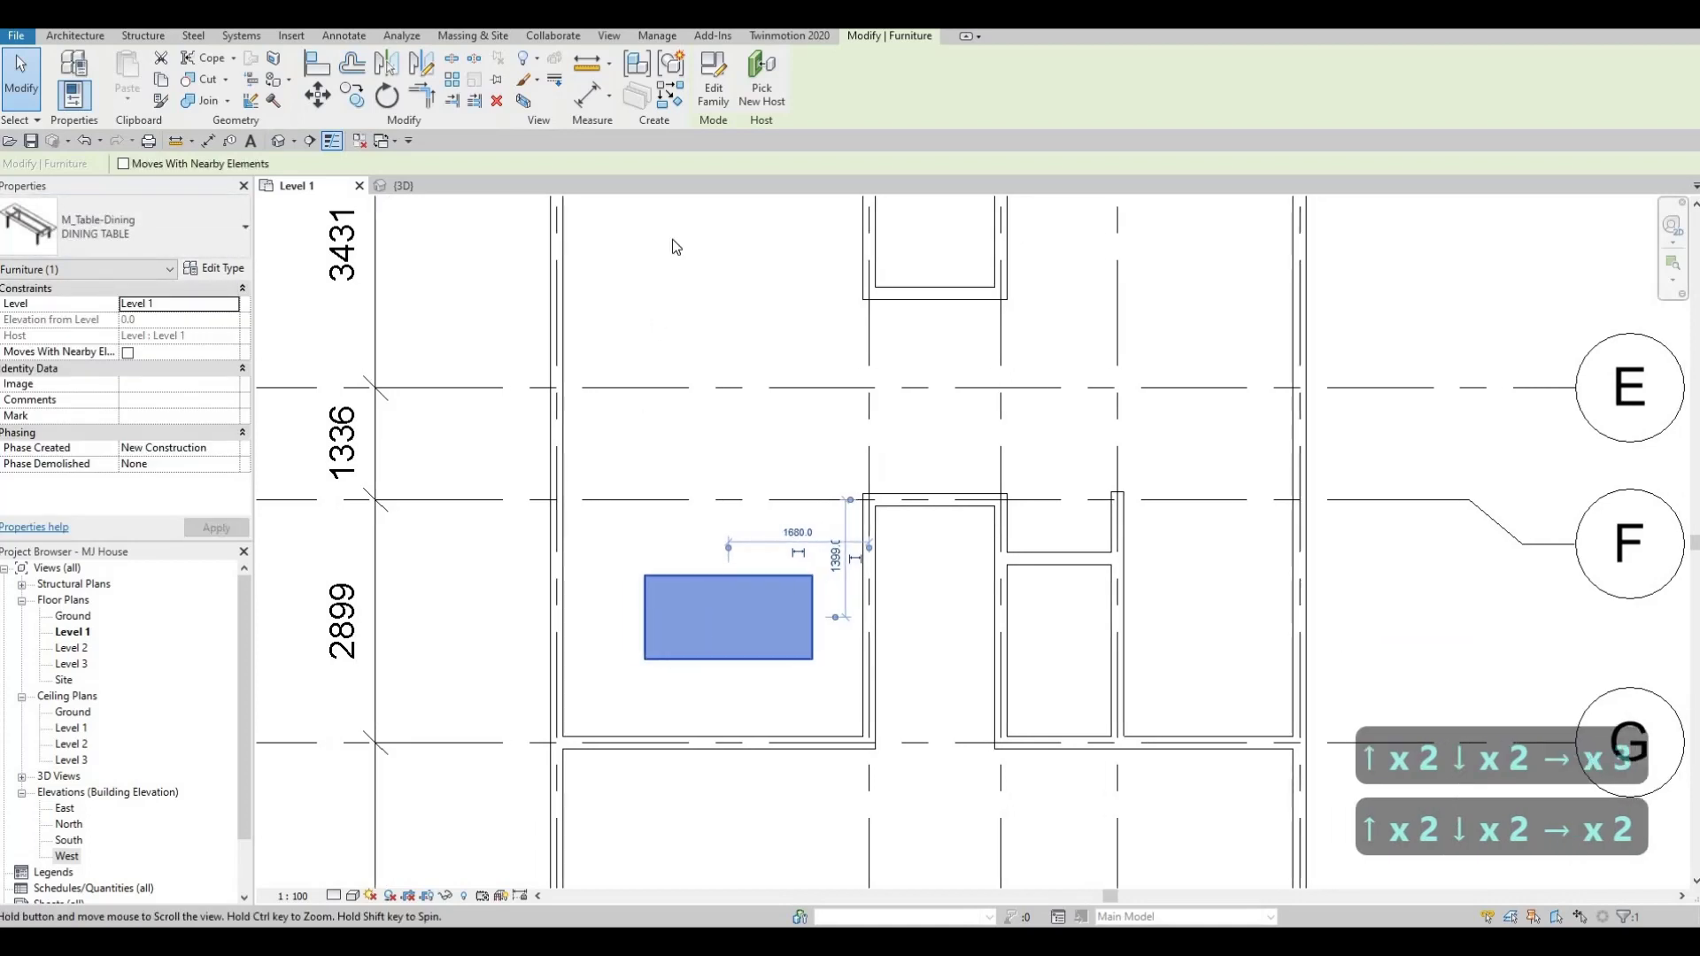
left_click(711, 93)
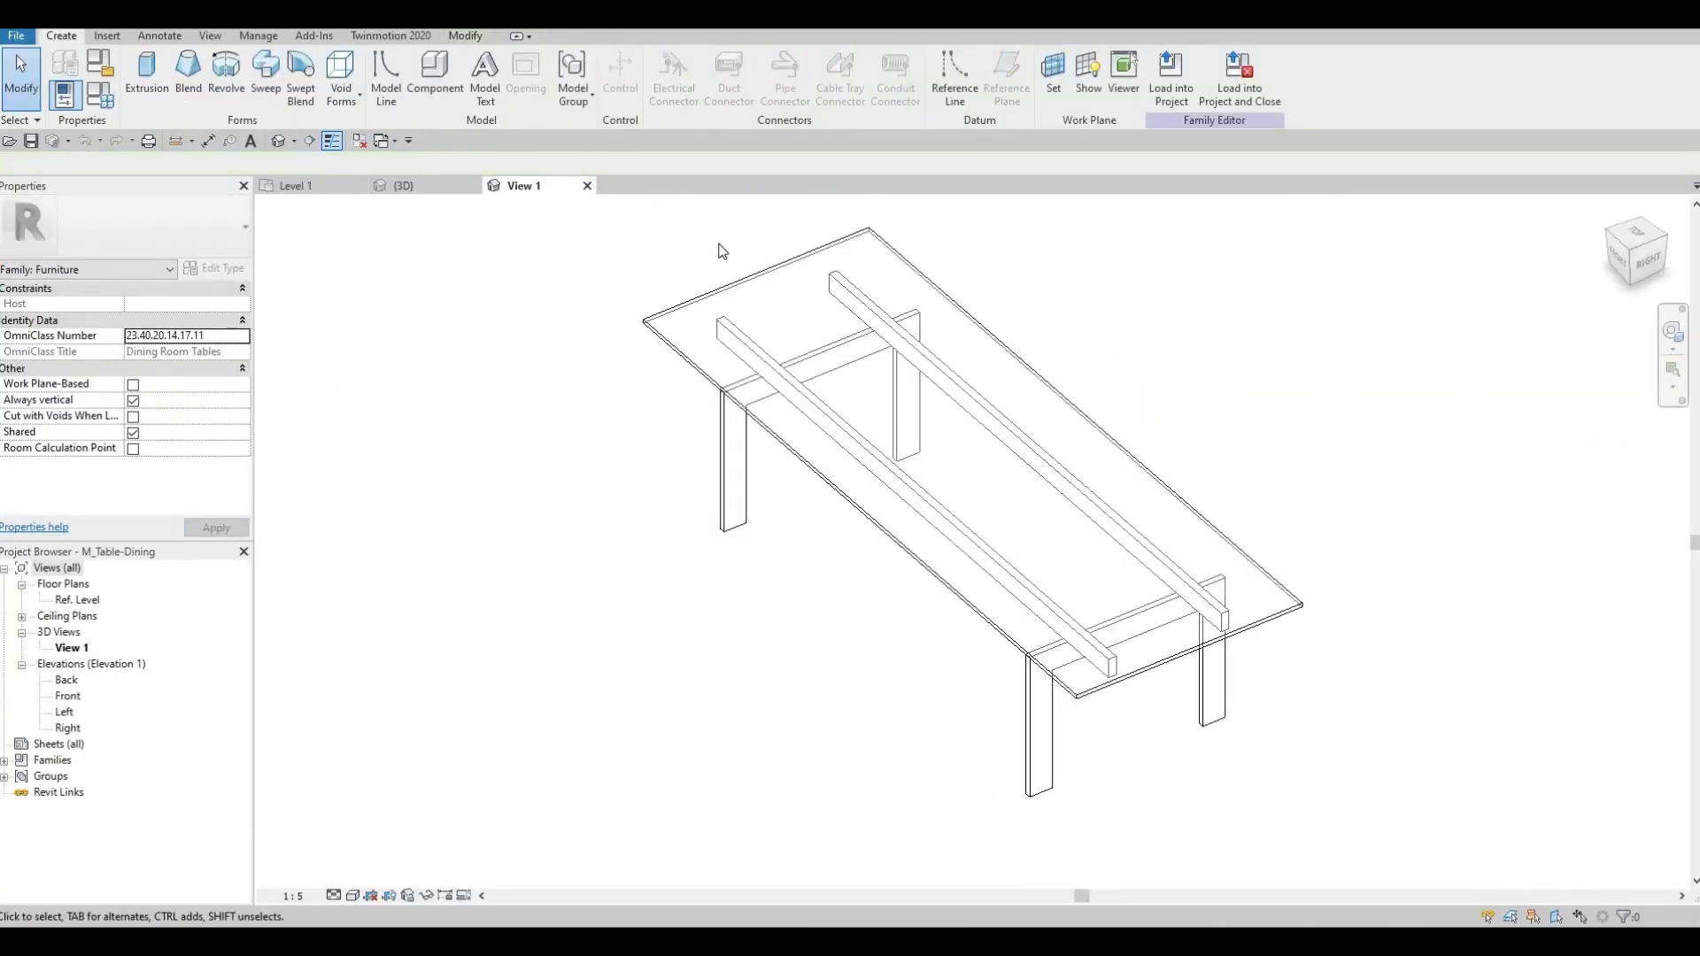
middle_click_drag(1036, 319, 897, 507, "shift")
left_click(897, 504)
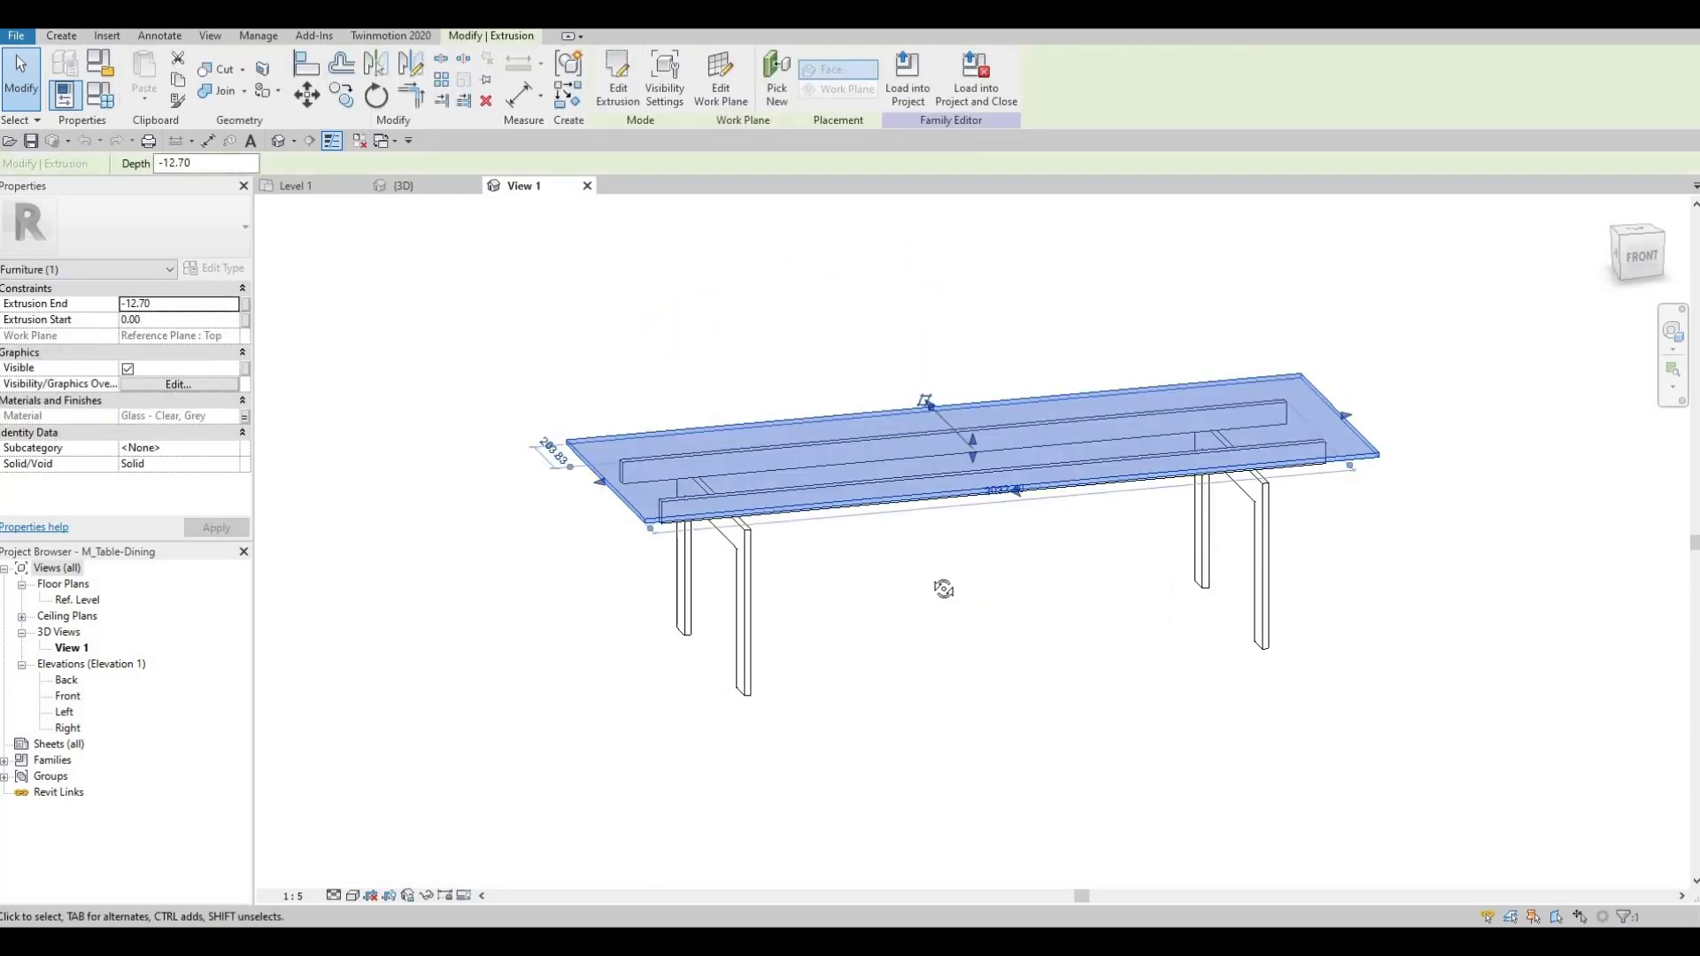
middle_click_drag(943, 588, 928, 532, "shift")
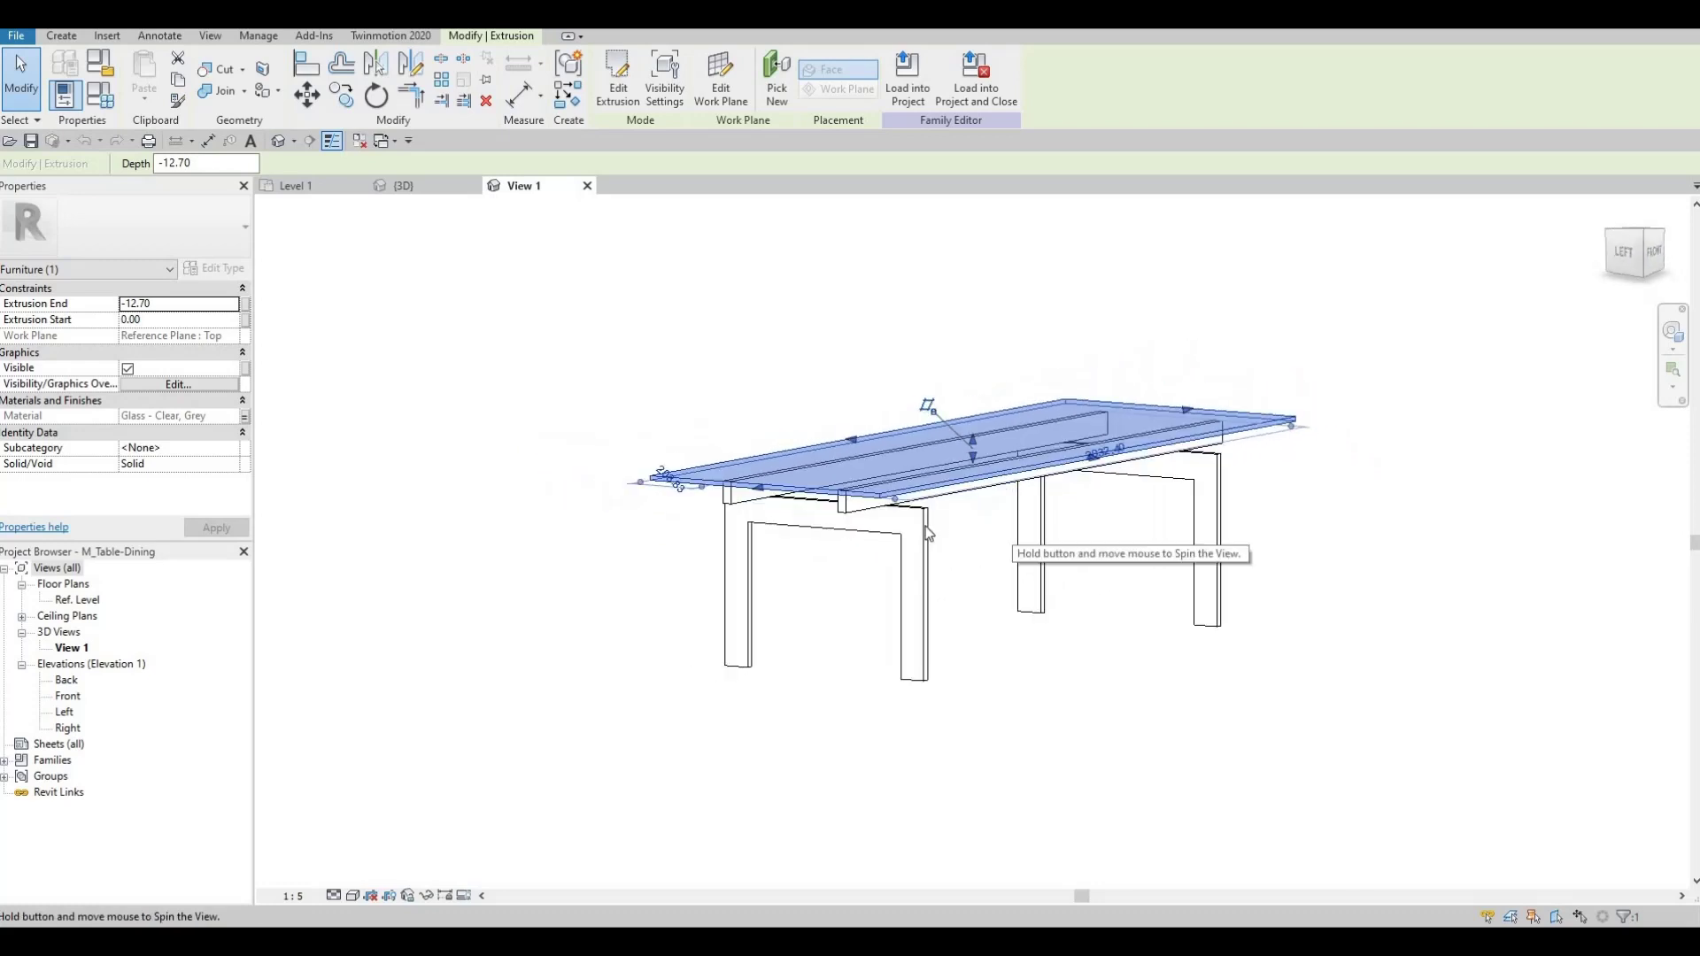
middle_click_drag(816, 576, 779, 593, "shift")
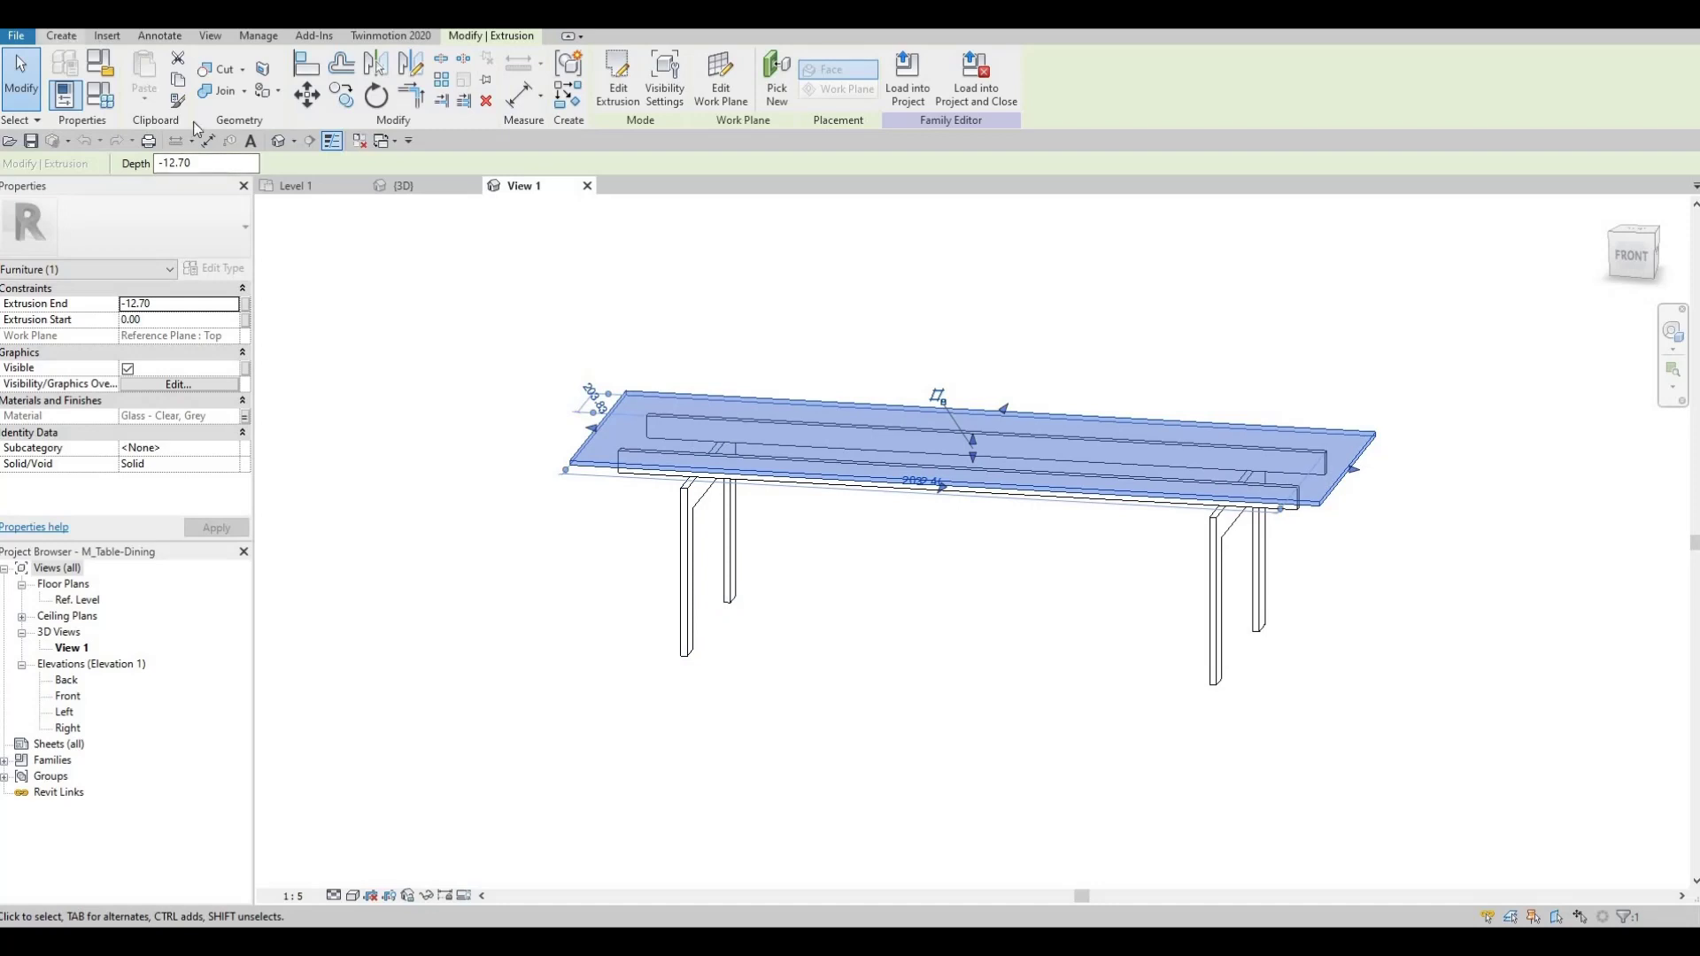
scroll(196, 123, "up", 7)
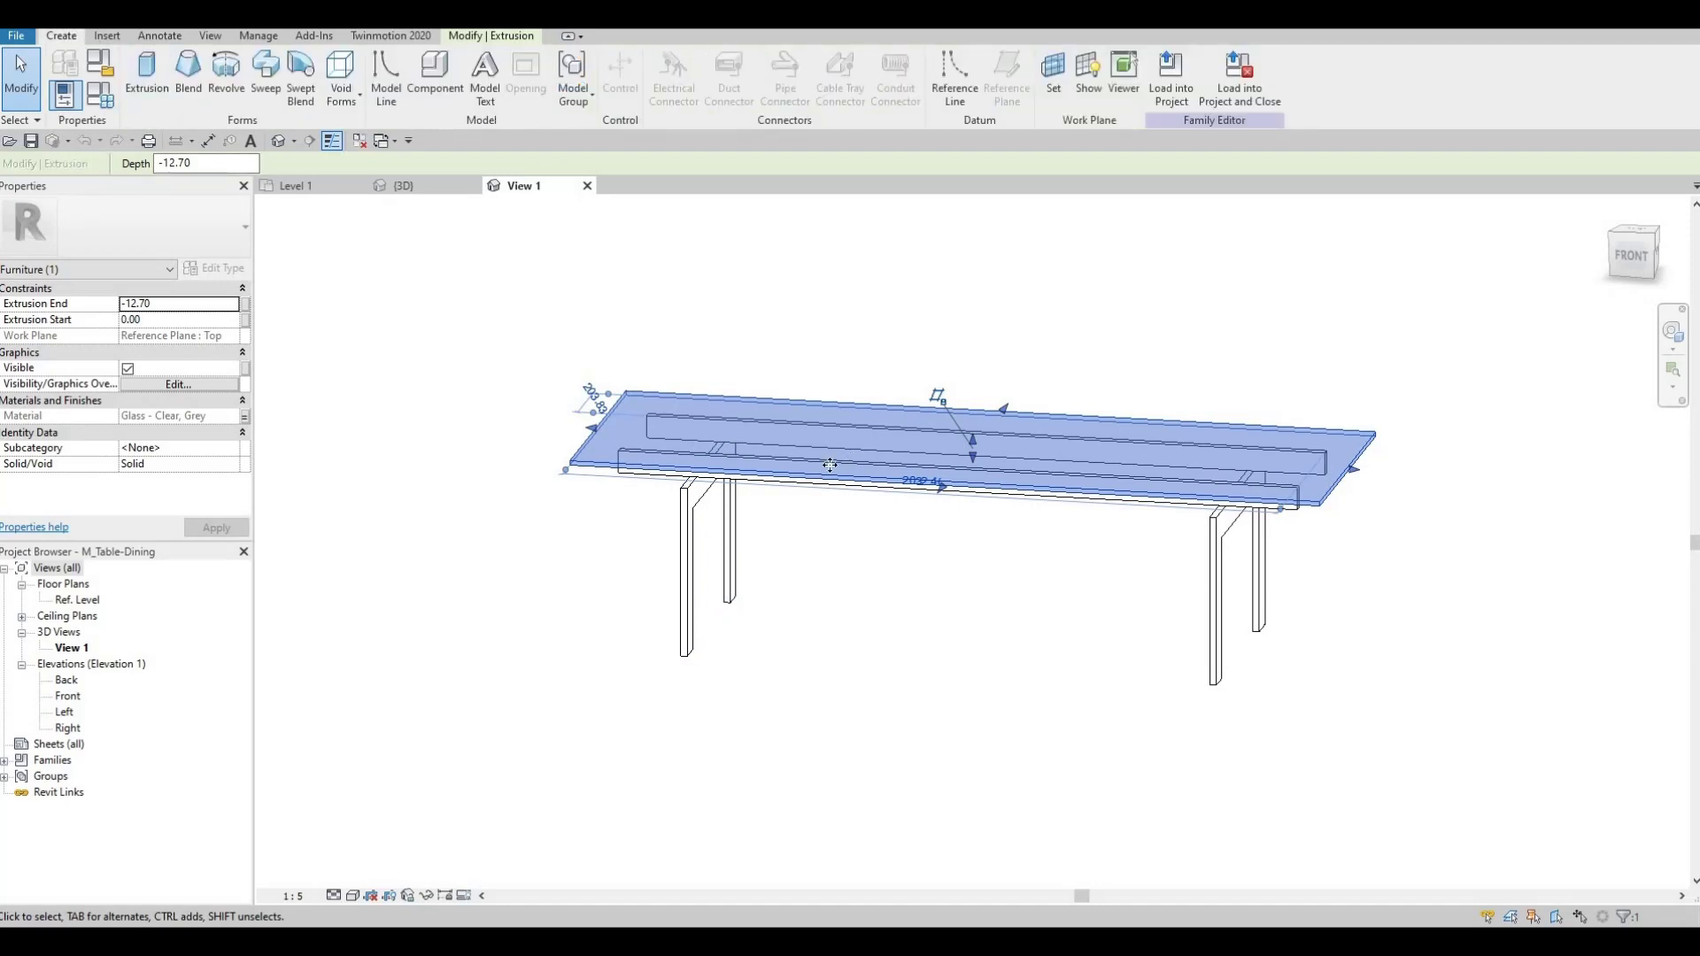
middle_click_drag(817, 423, 644, 396, "shift")
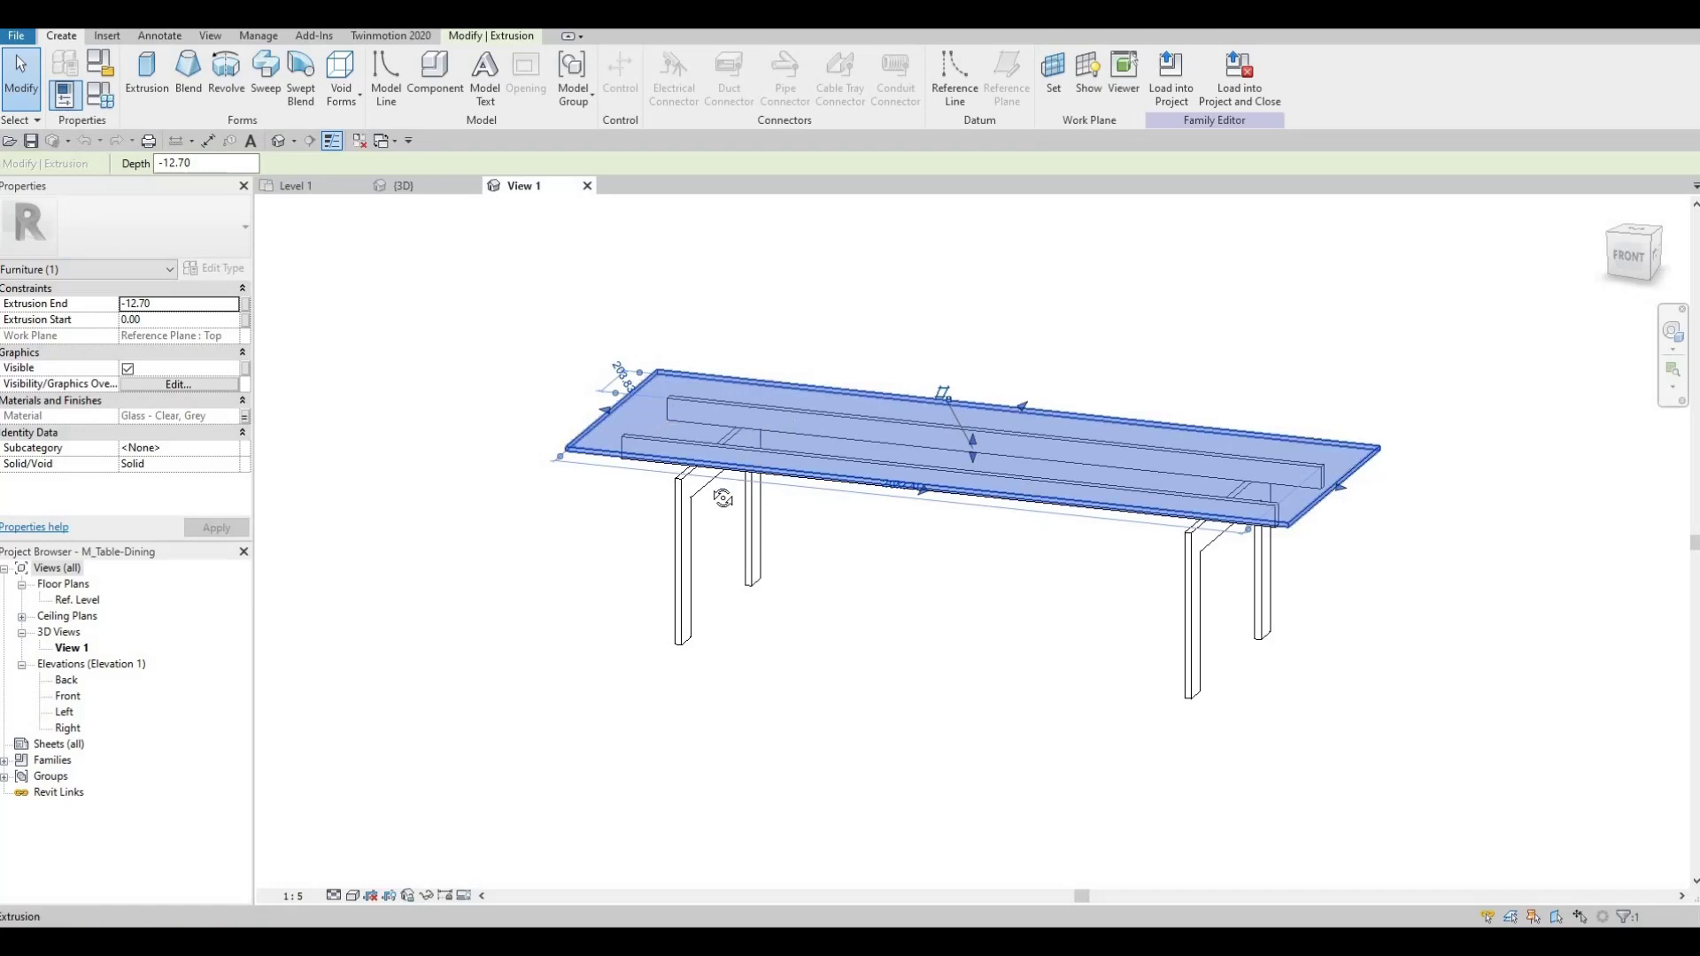
middle_click_drag(629, 431, 899, 565, "shift")
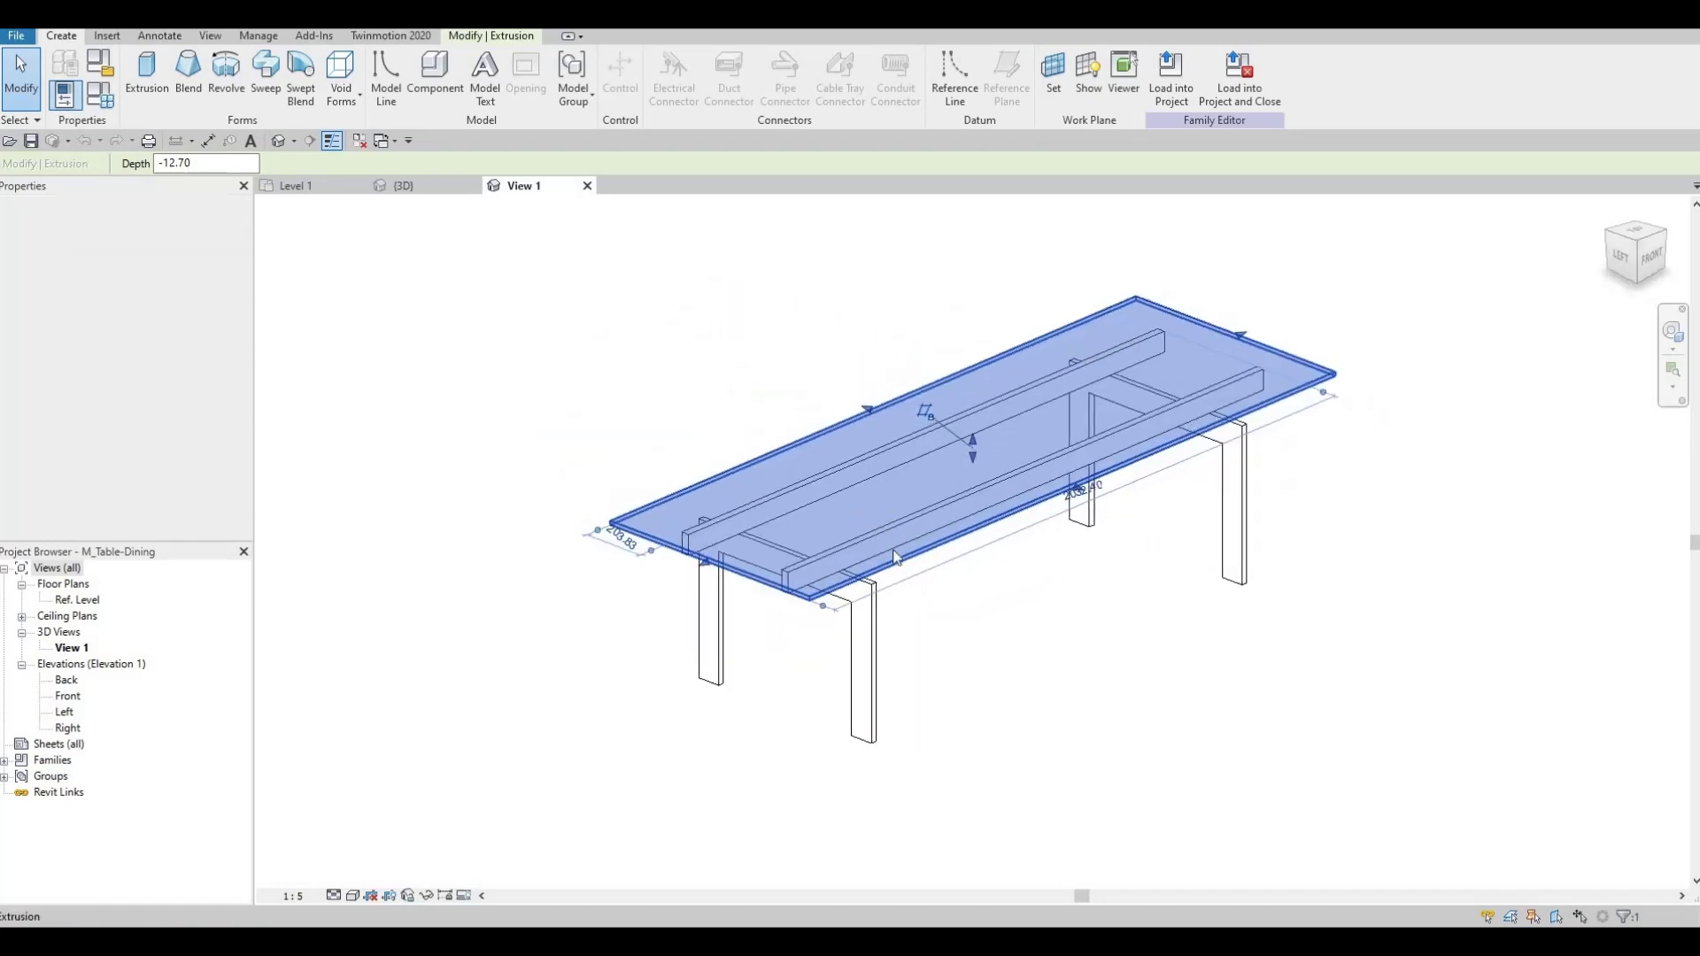
key("Escape")
key("Escape")
key("Escape")
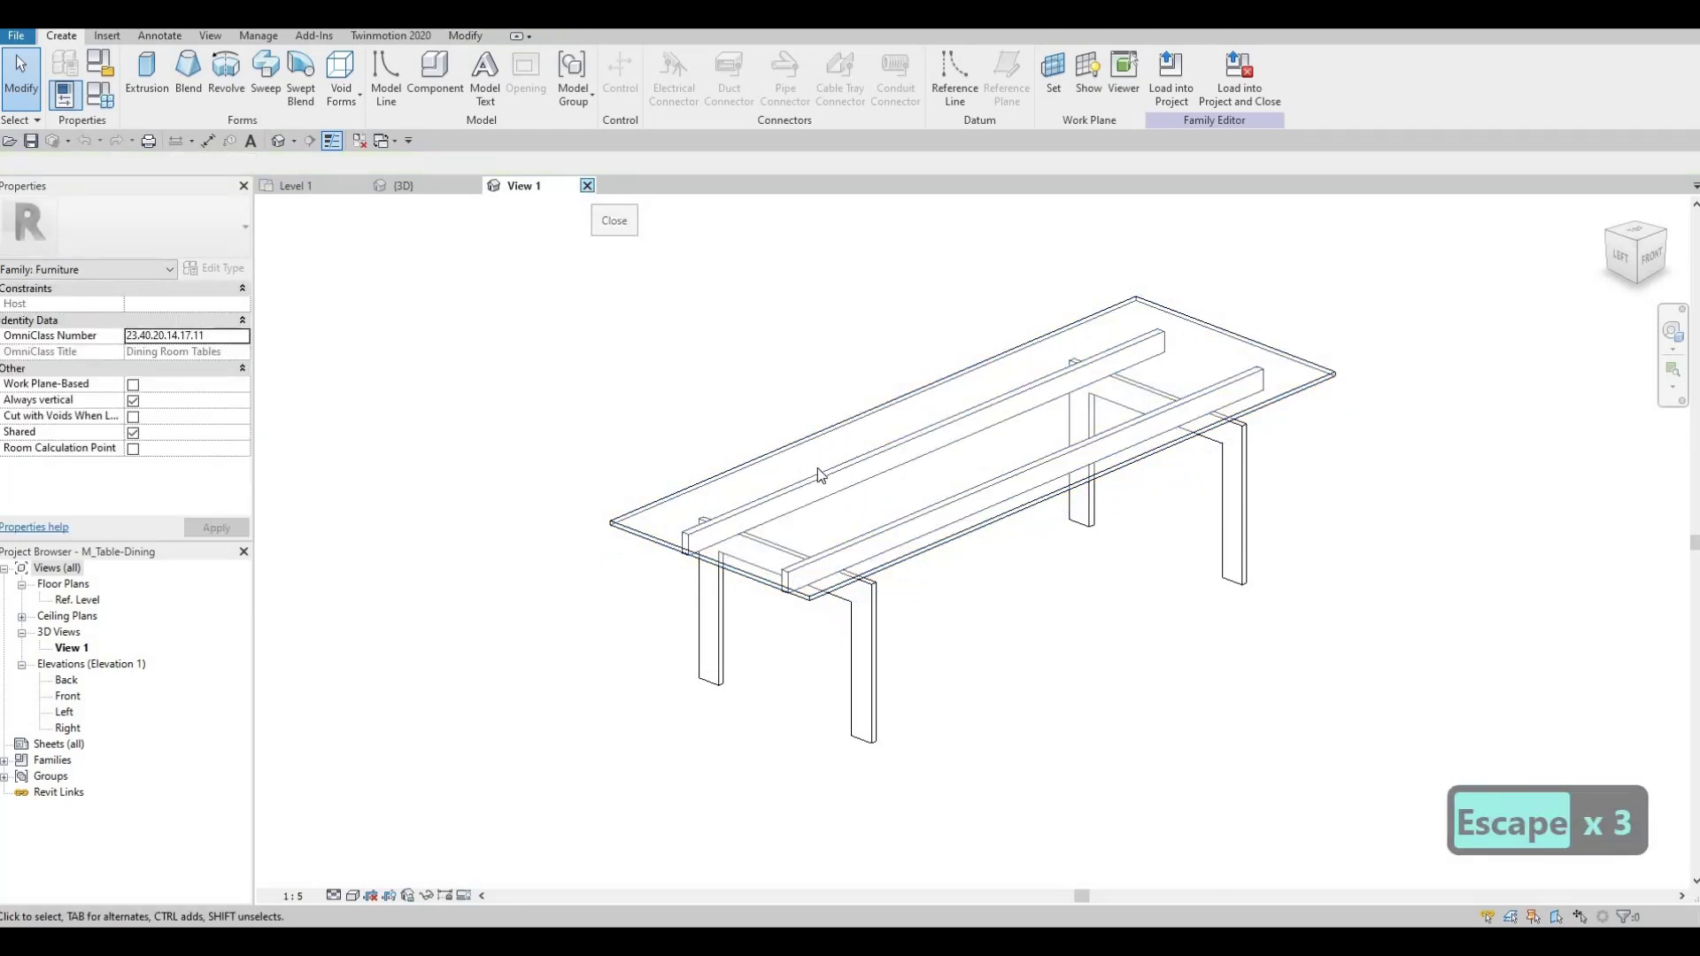
left_click(588, 186)
left_click(896, 493)
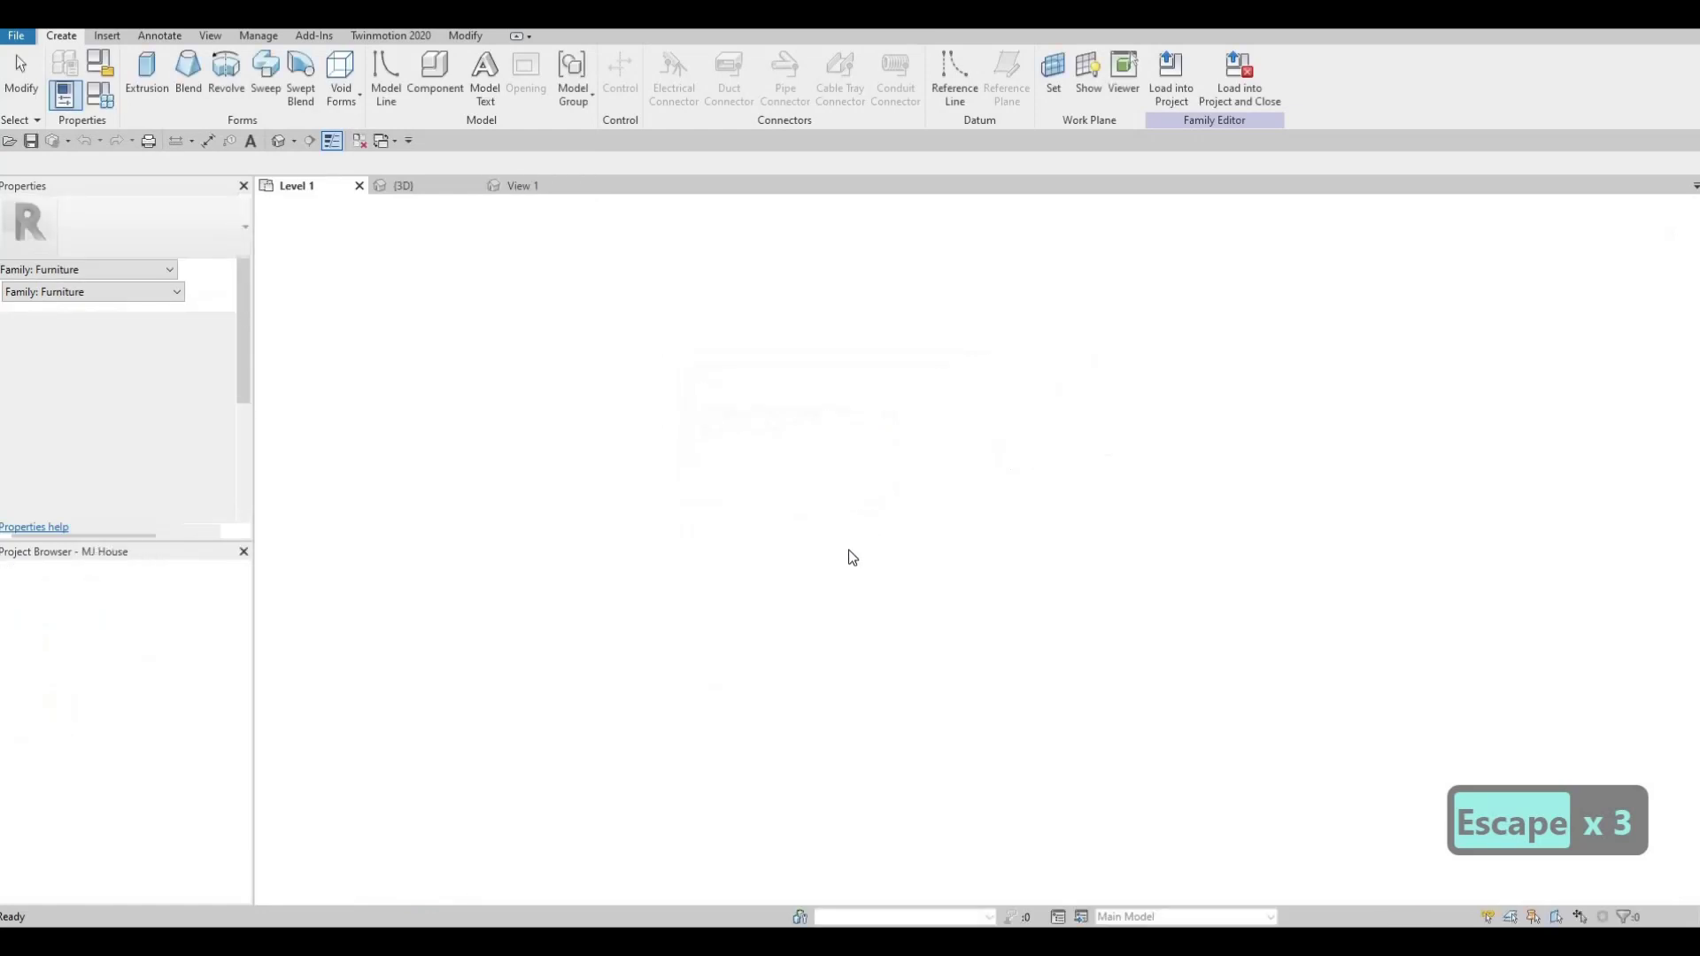
left_click(787, 595)
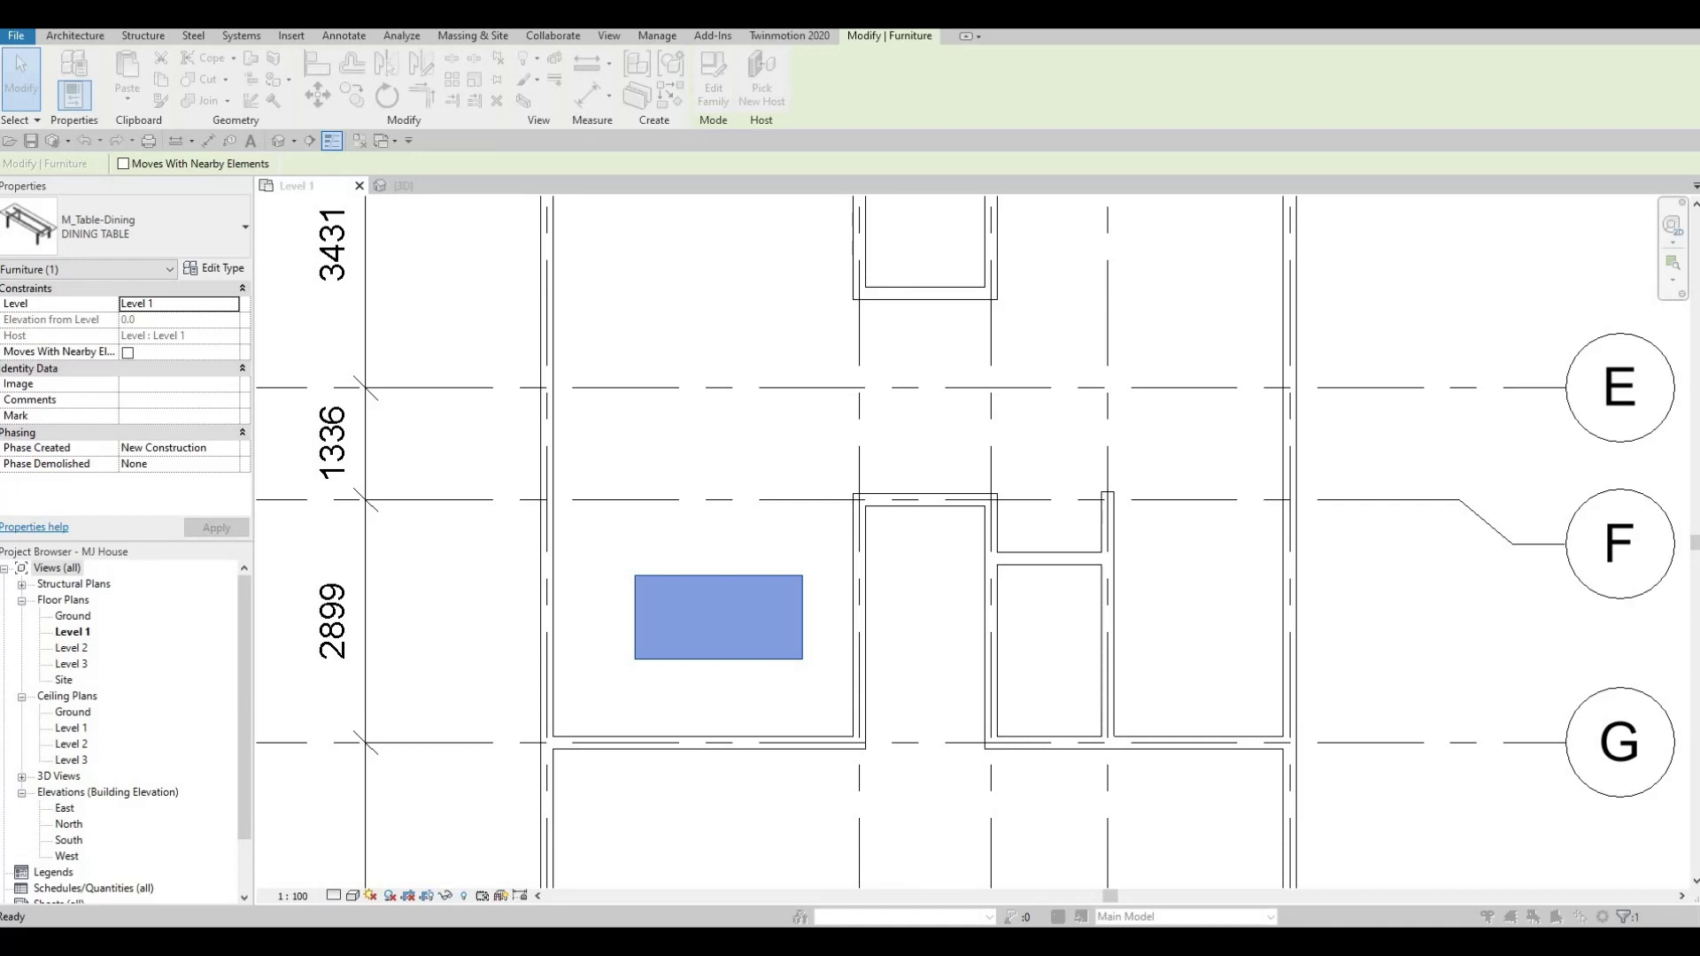
key("Escape")
key("Escape")
key("Escape")
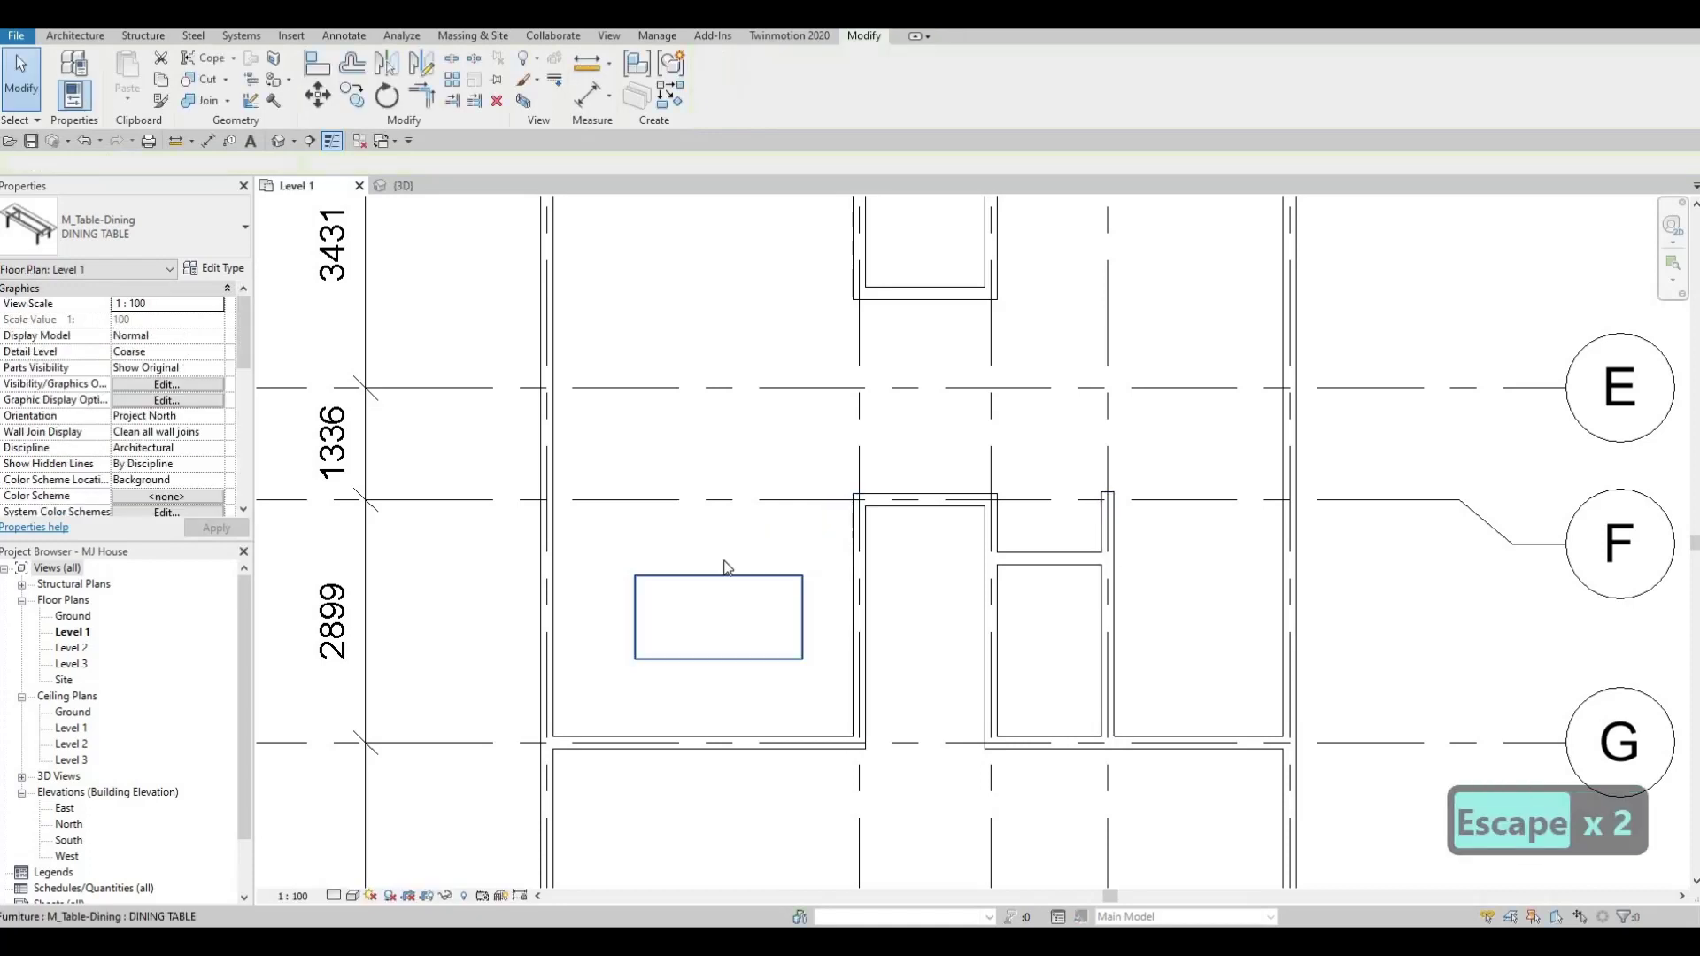
Step: Load the M_Chair-Breuer family from the library's Furniture Seating folder
left_click(292, 36)
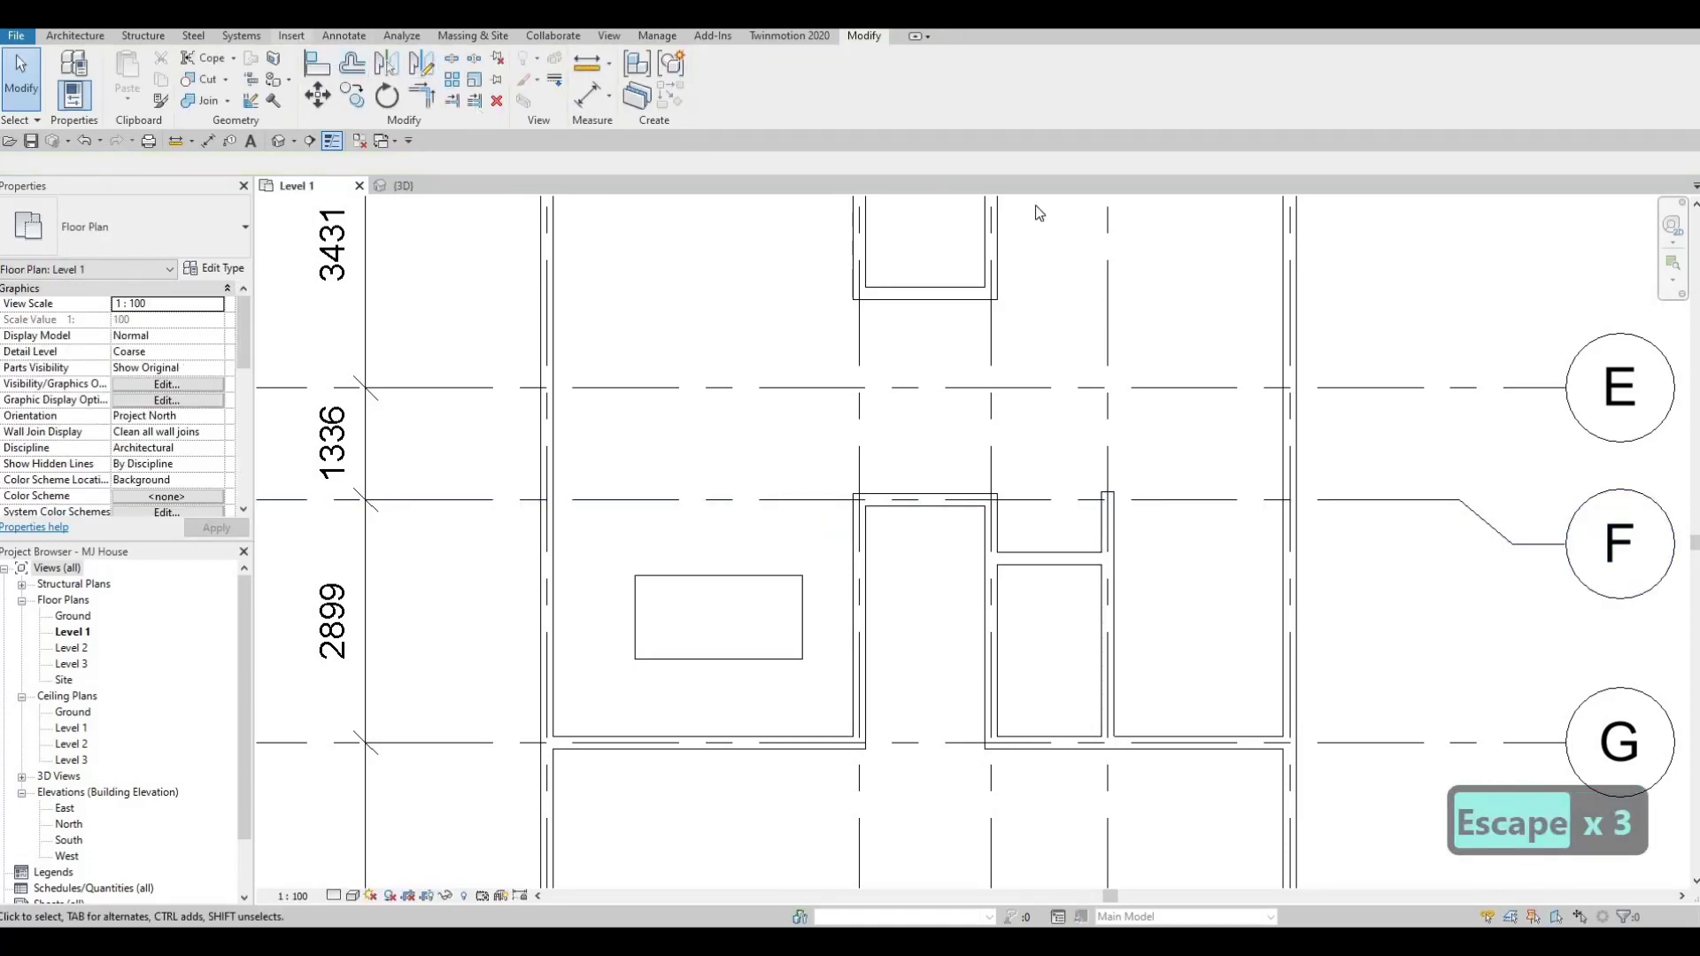
left_click(727, 75)
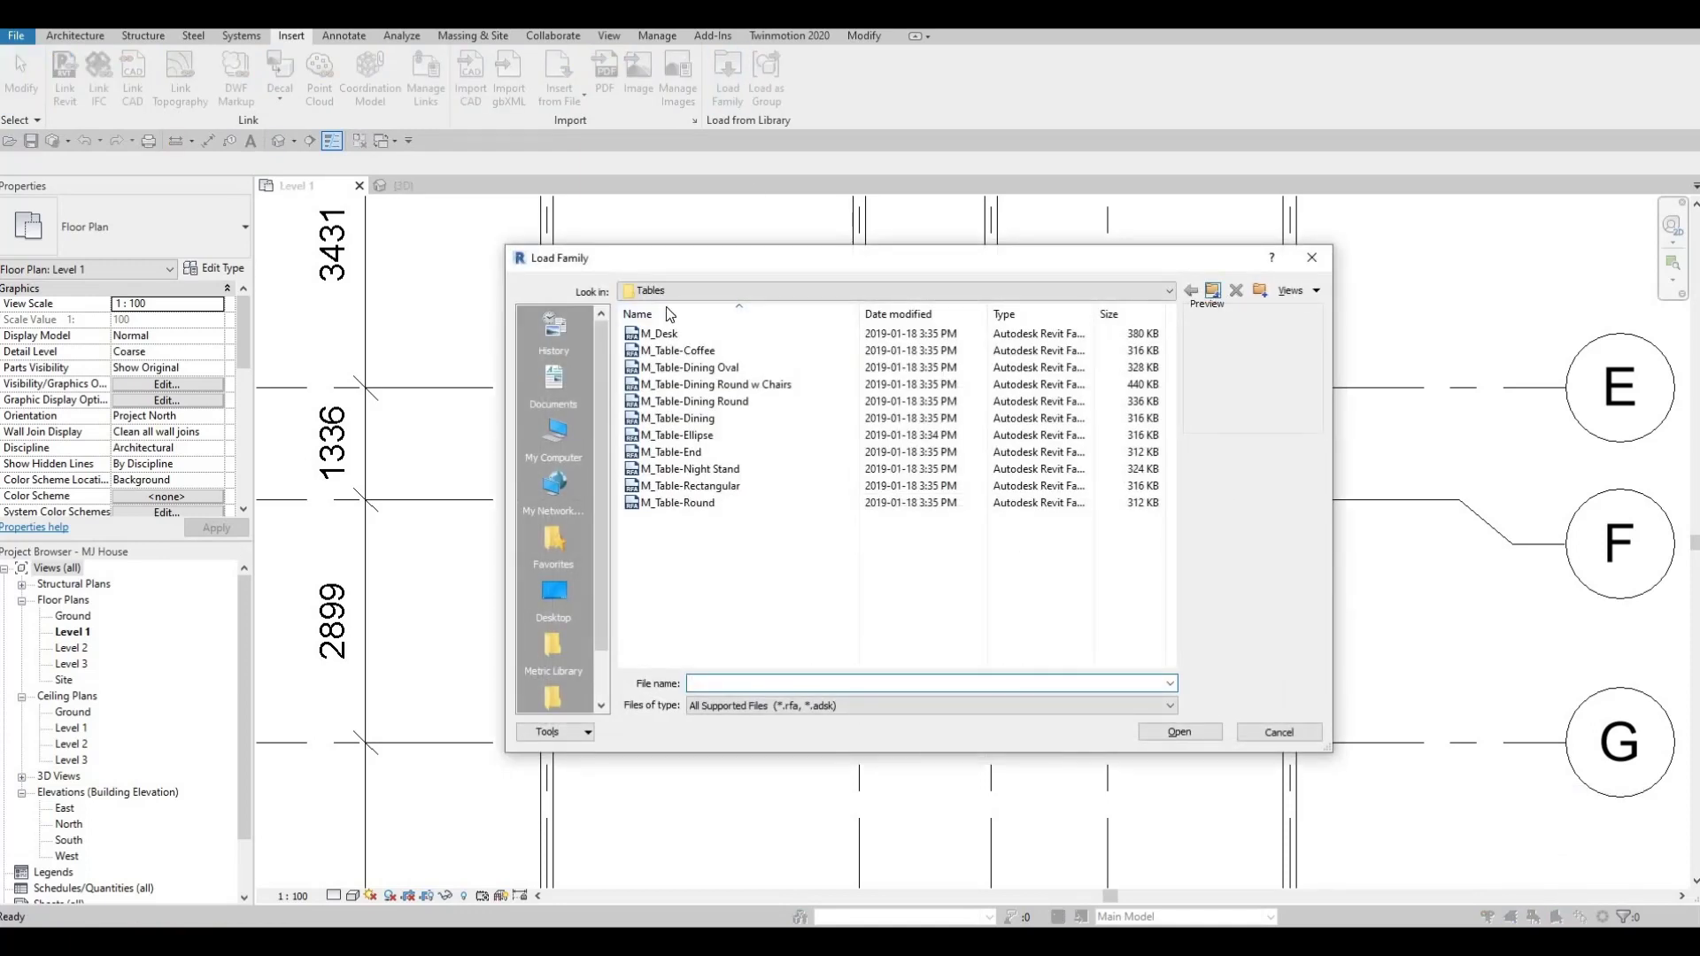
key("BackSpace")
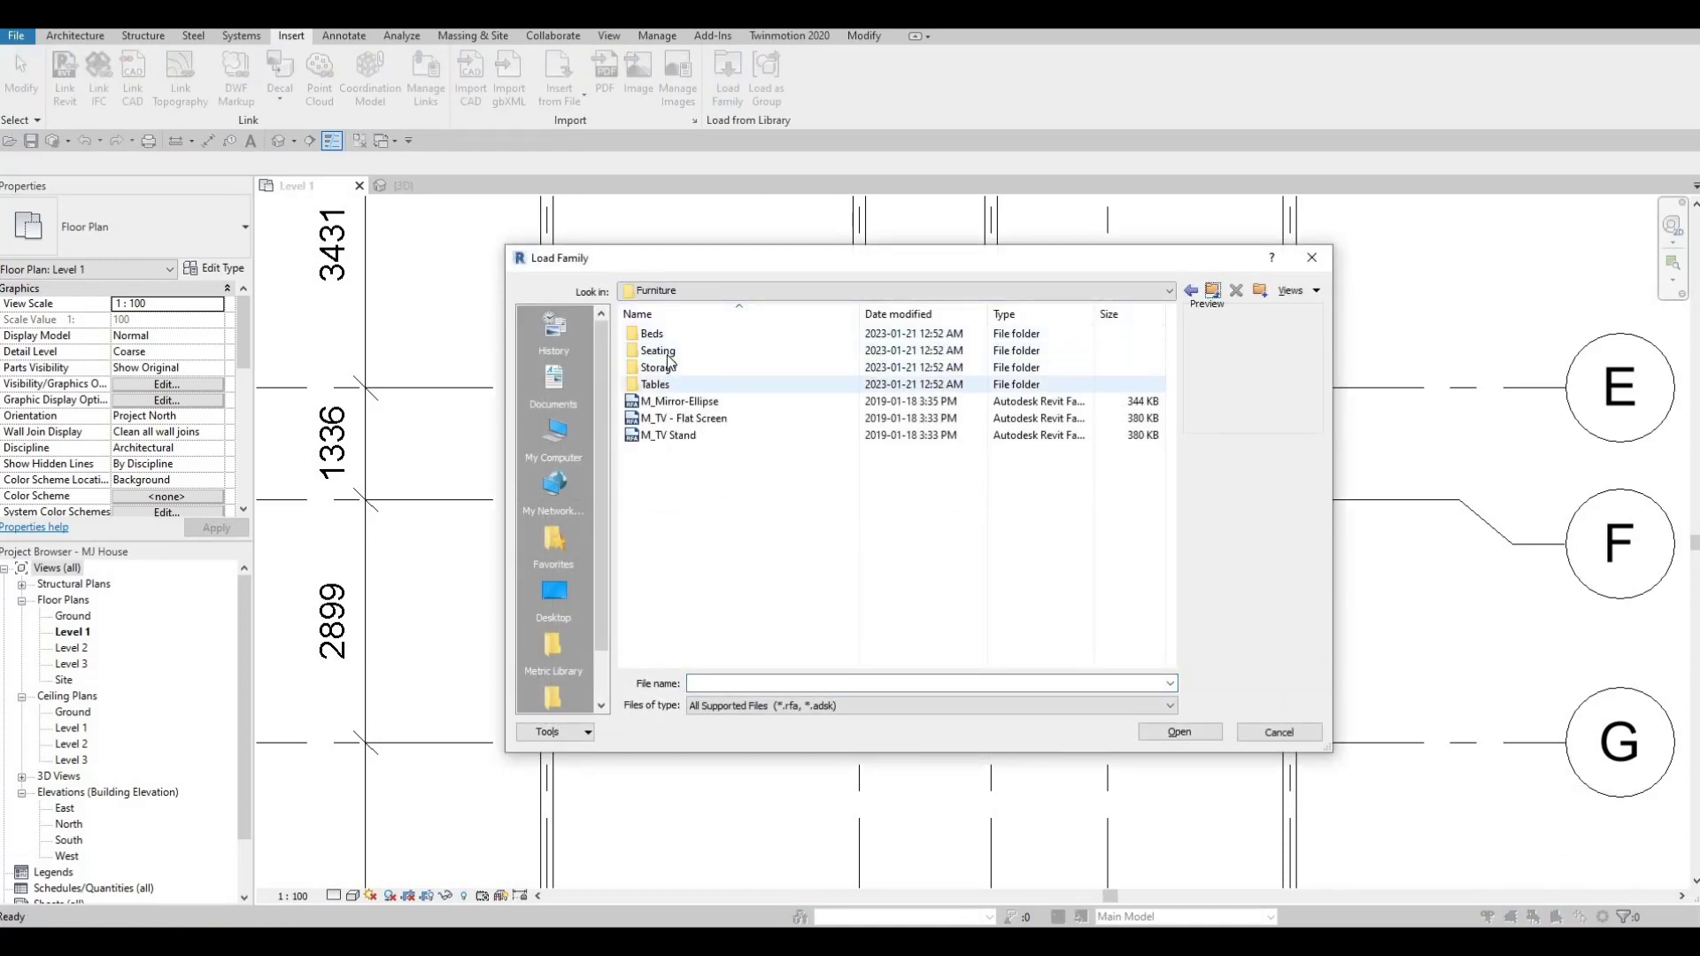
double_click(671, 352)
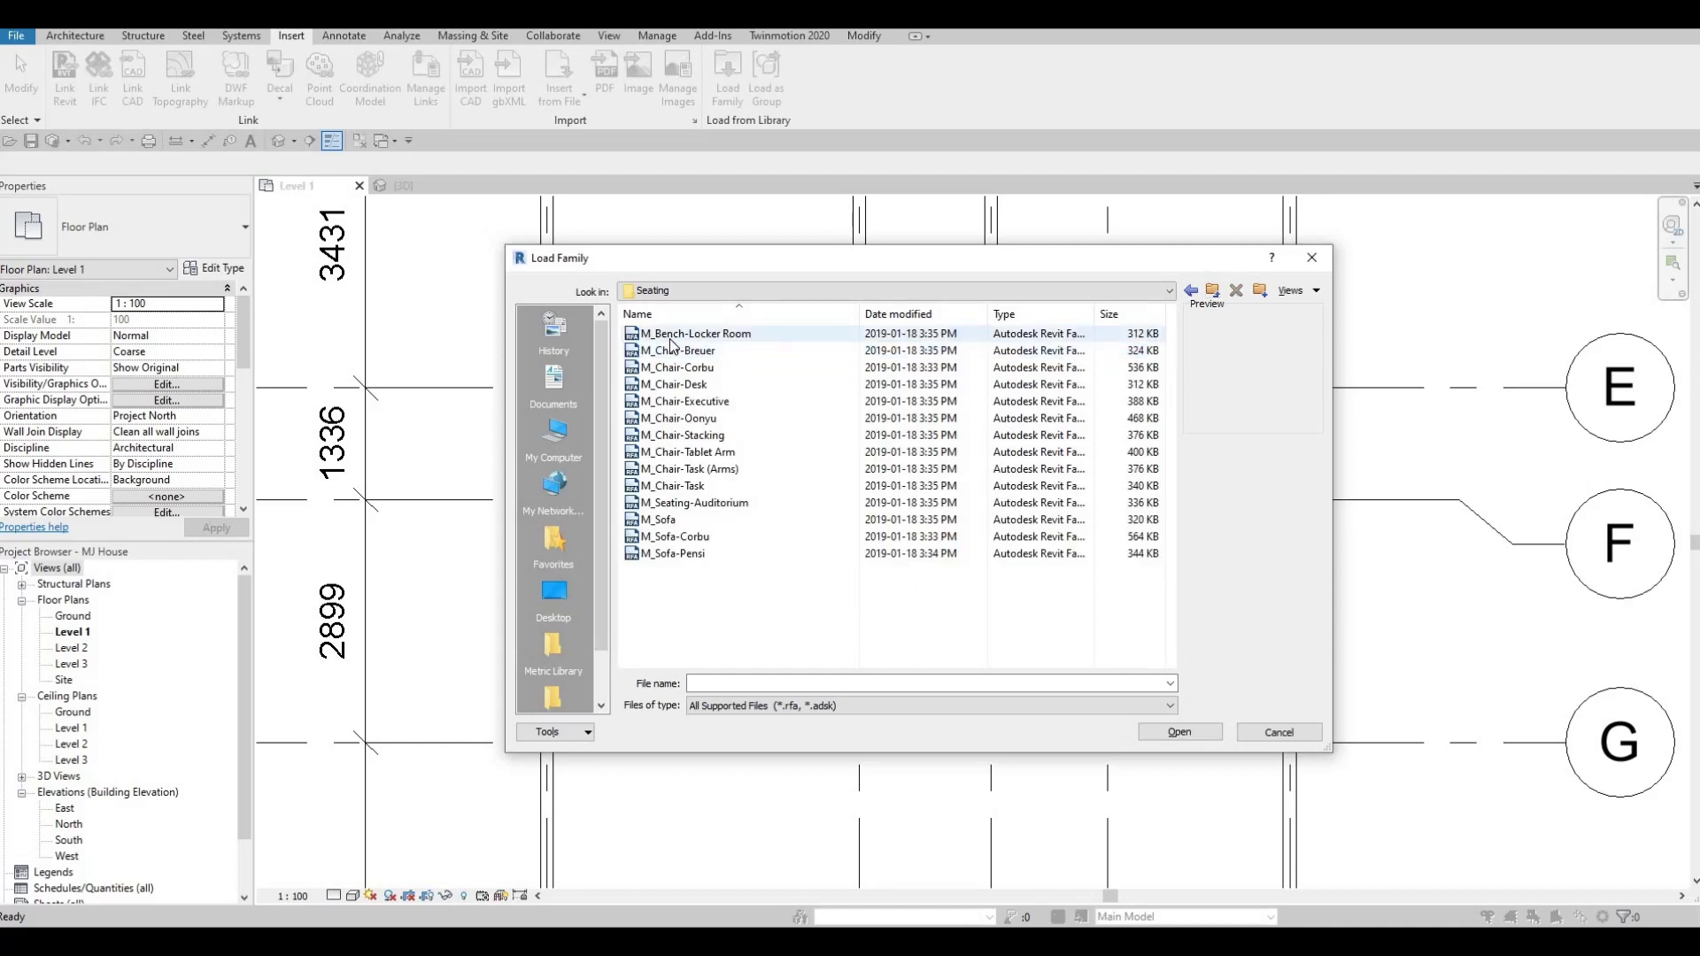
left_click(670, 339)
left_click(672, 349)
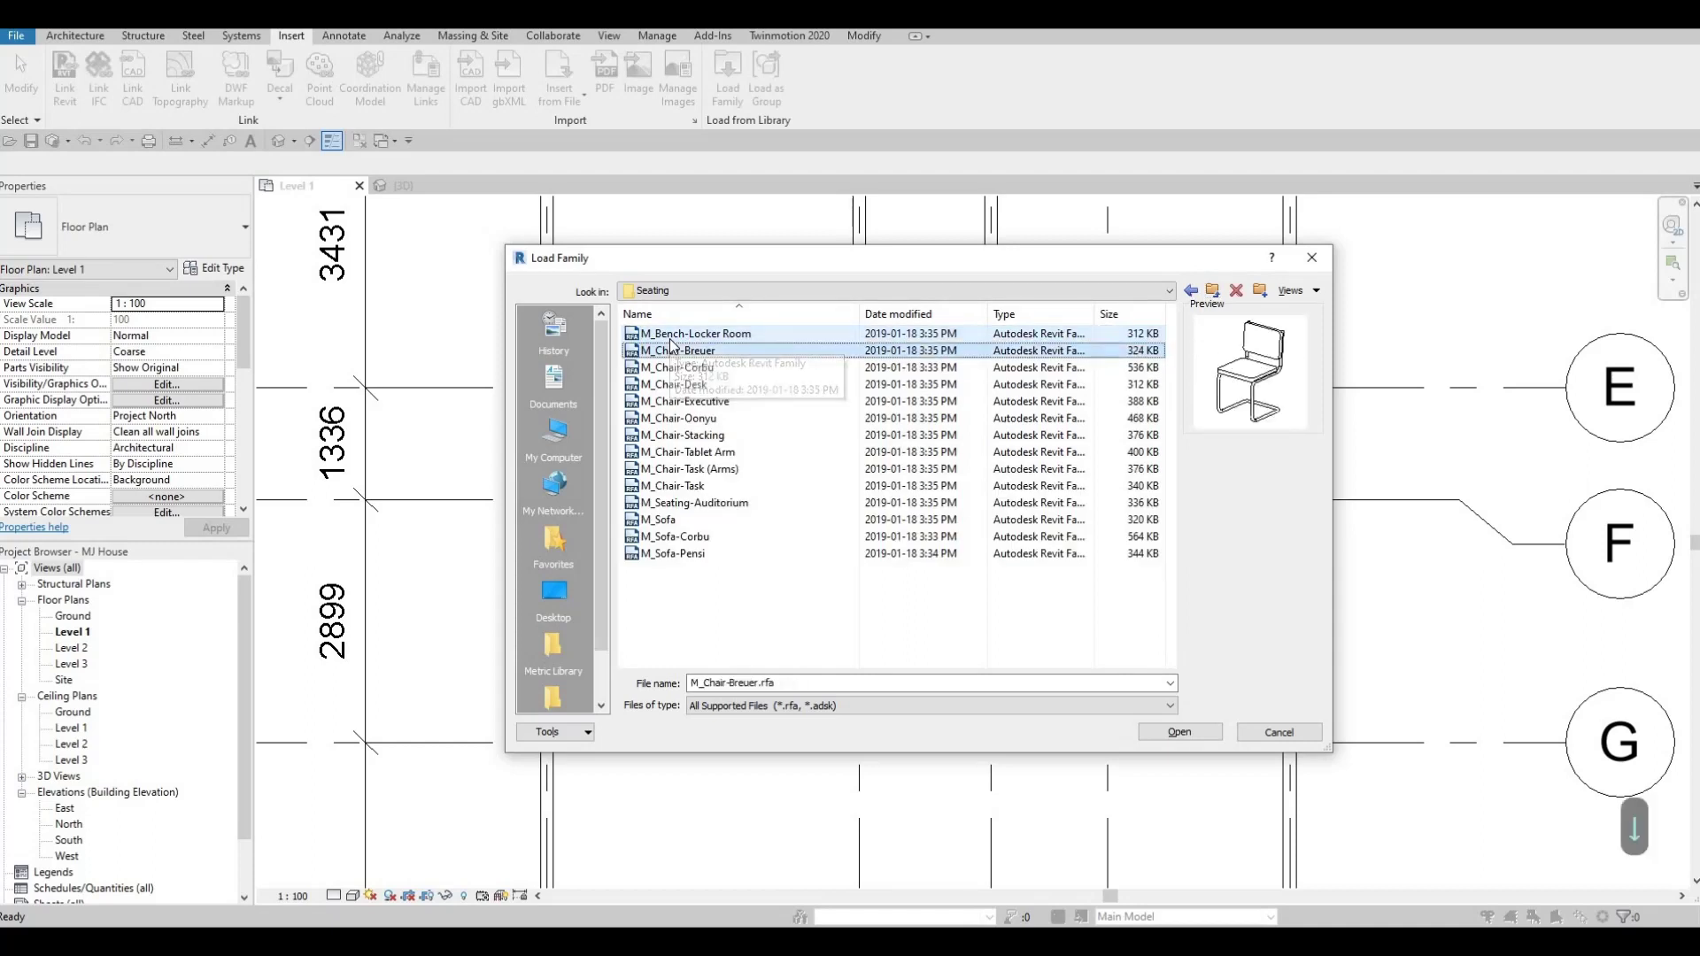
left_click(1191, 734)
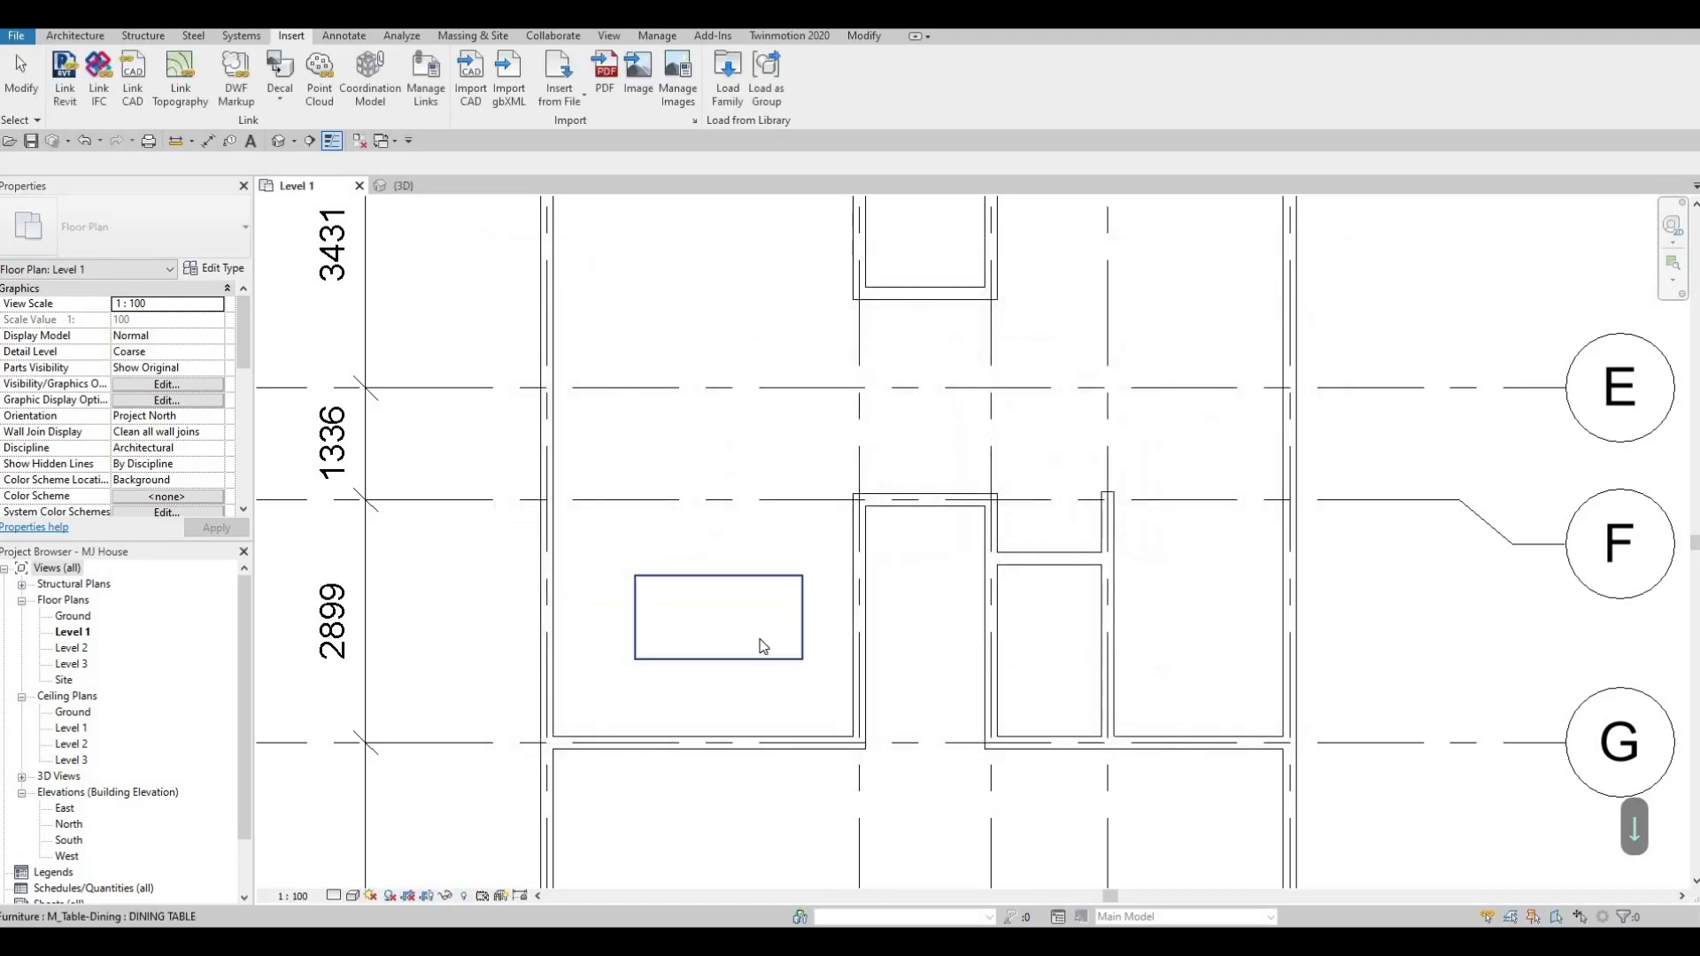
Step: Place three M_Chair-Breuer chairs along the table's long side facing grid F, about 1420, 2050 and 2660 mm from the grid 1 wall
key("c")
key("m")
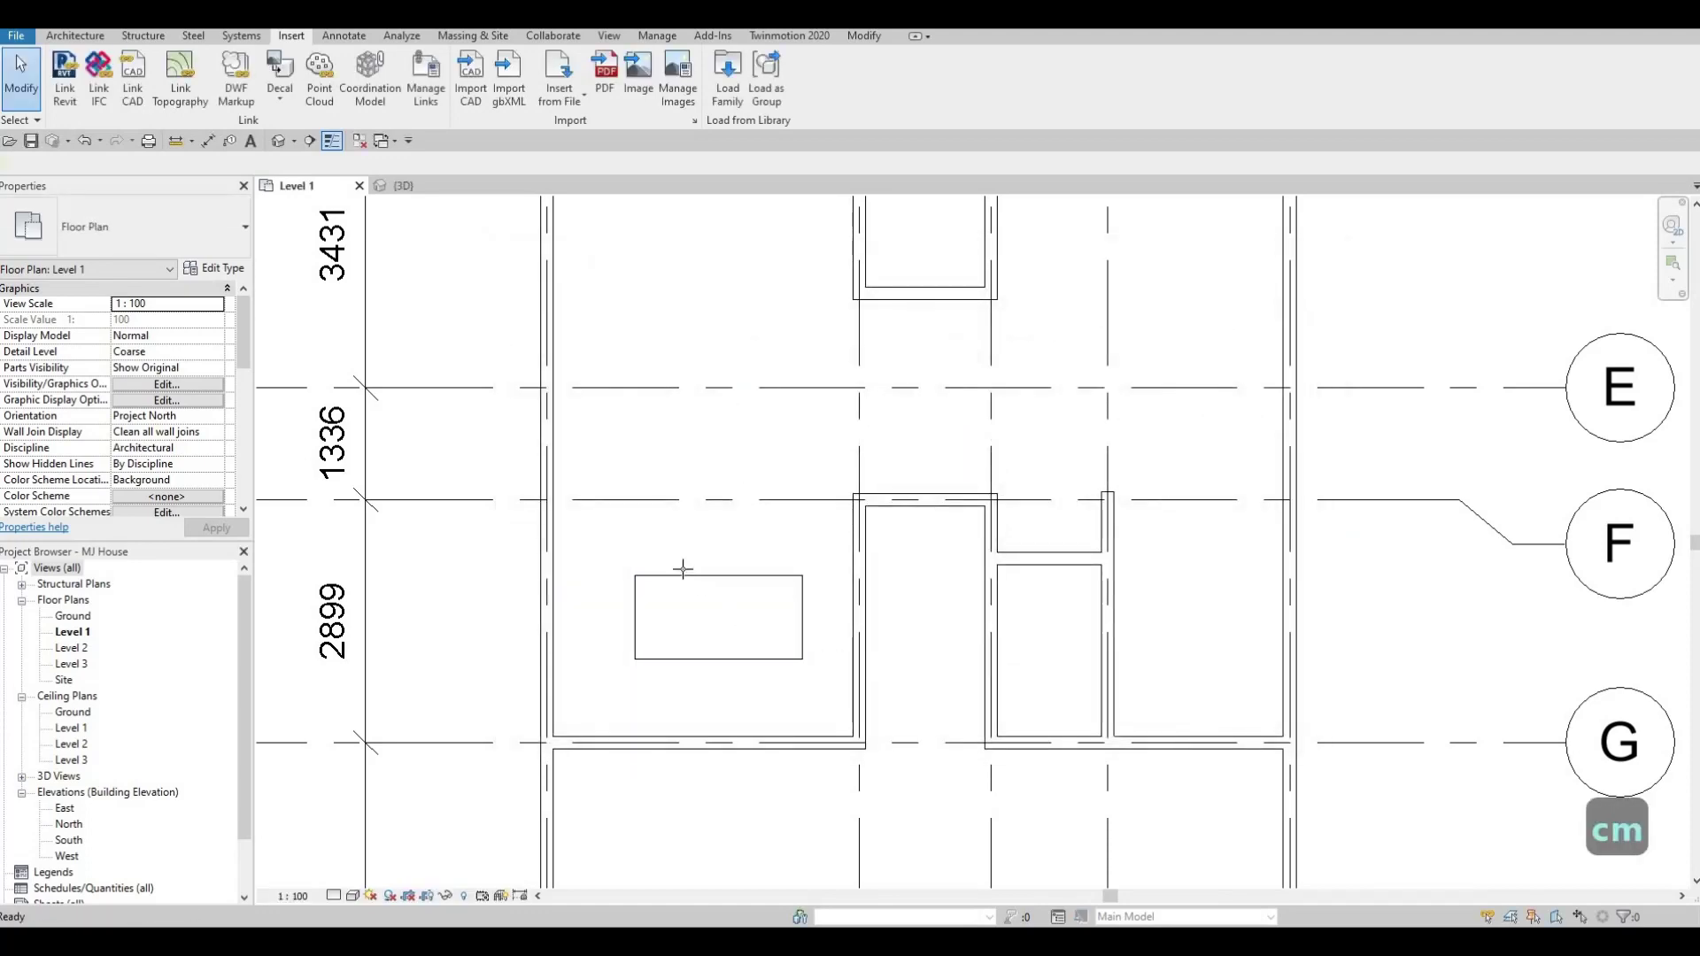
scroll(683, 564, "up", 2)
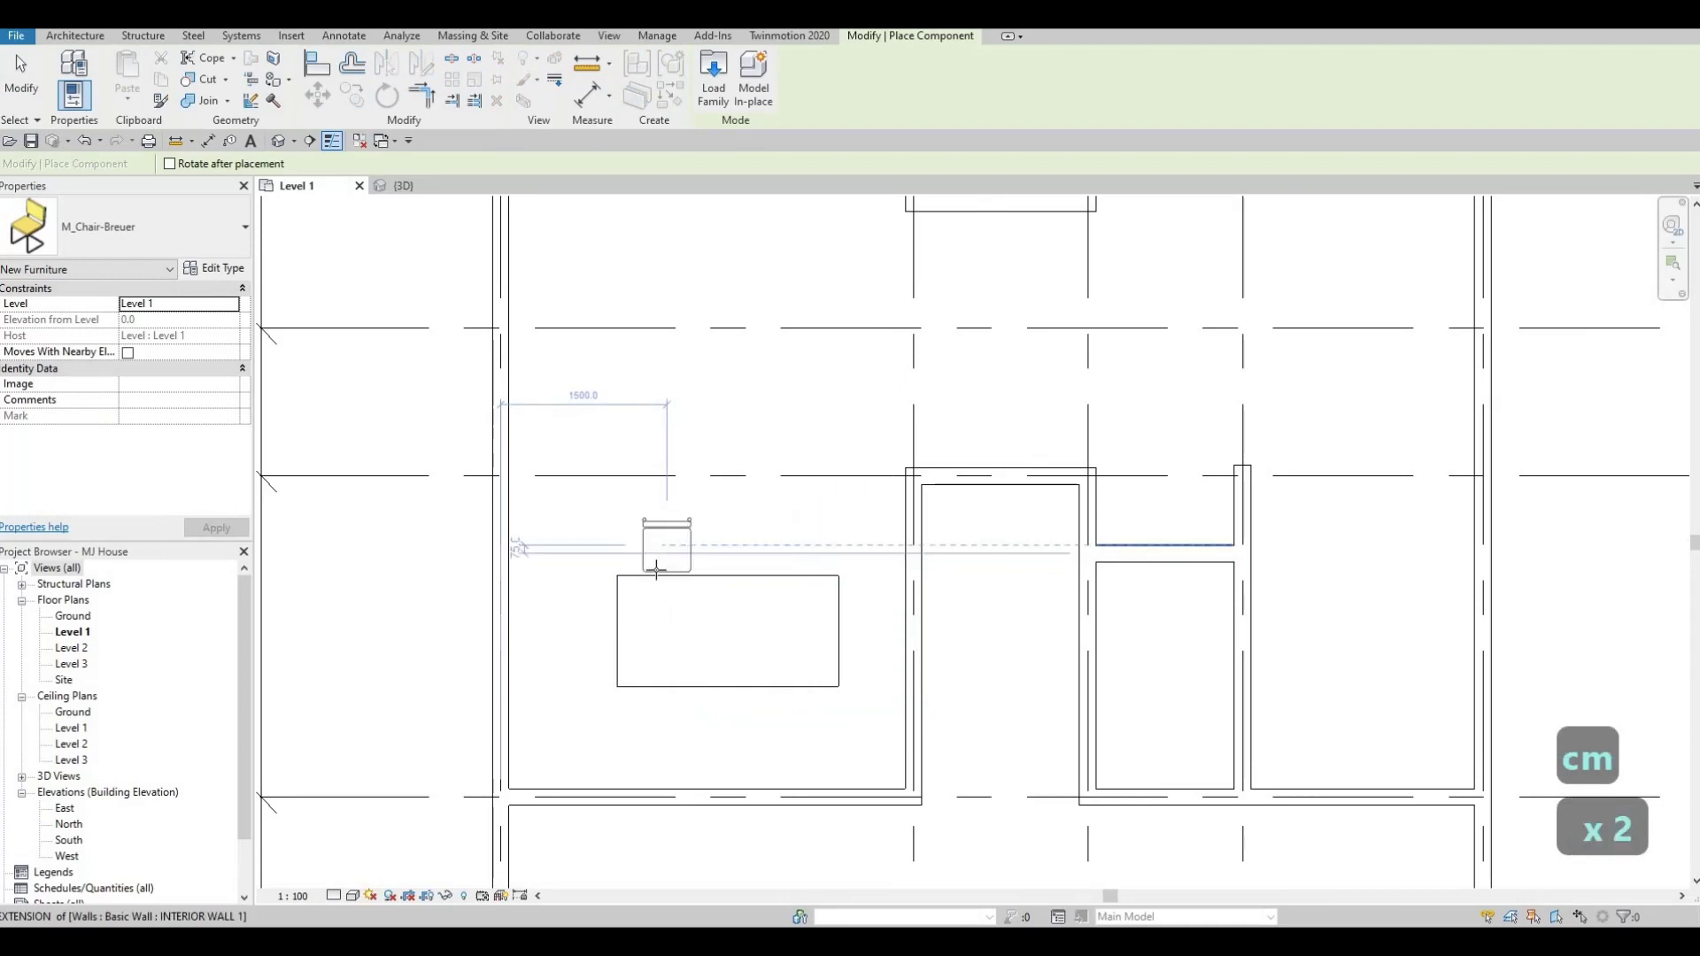
scroll(659, 558, "up", 2)
left_click(662, 579)
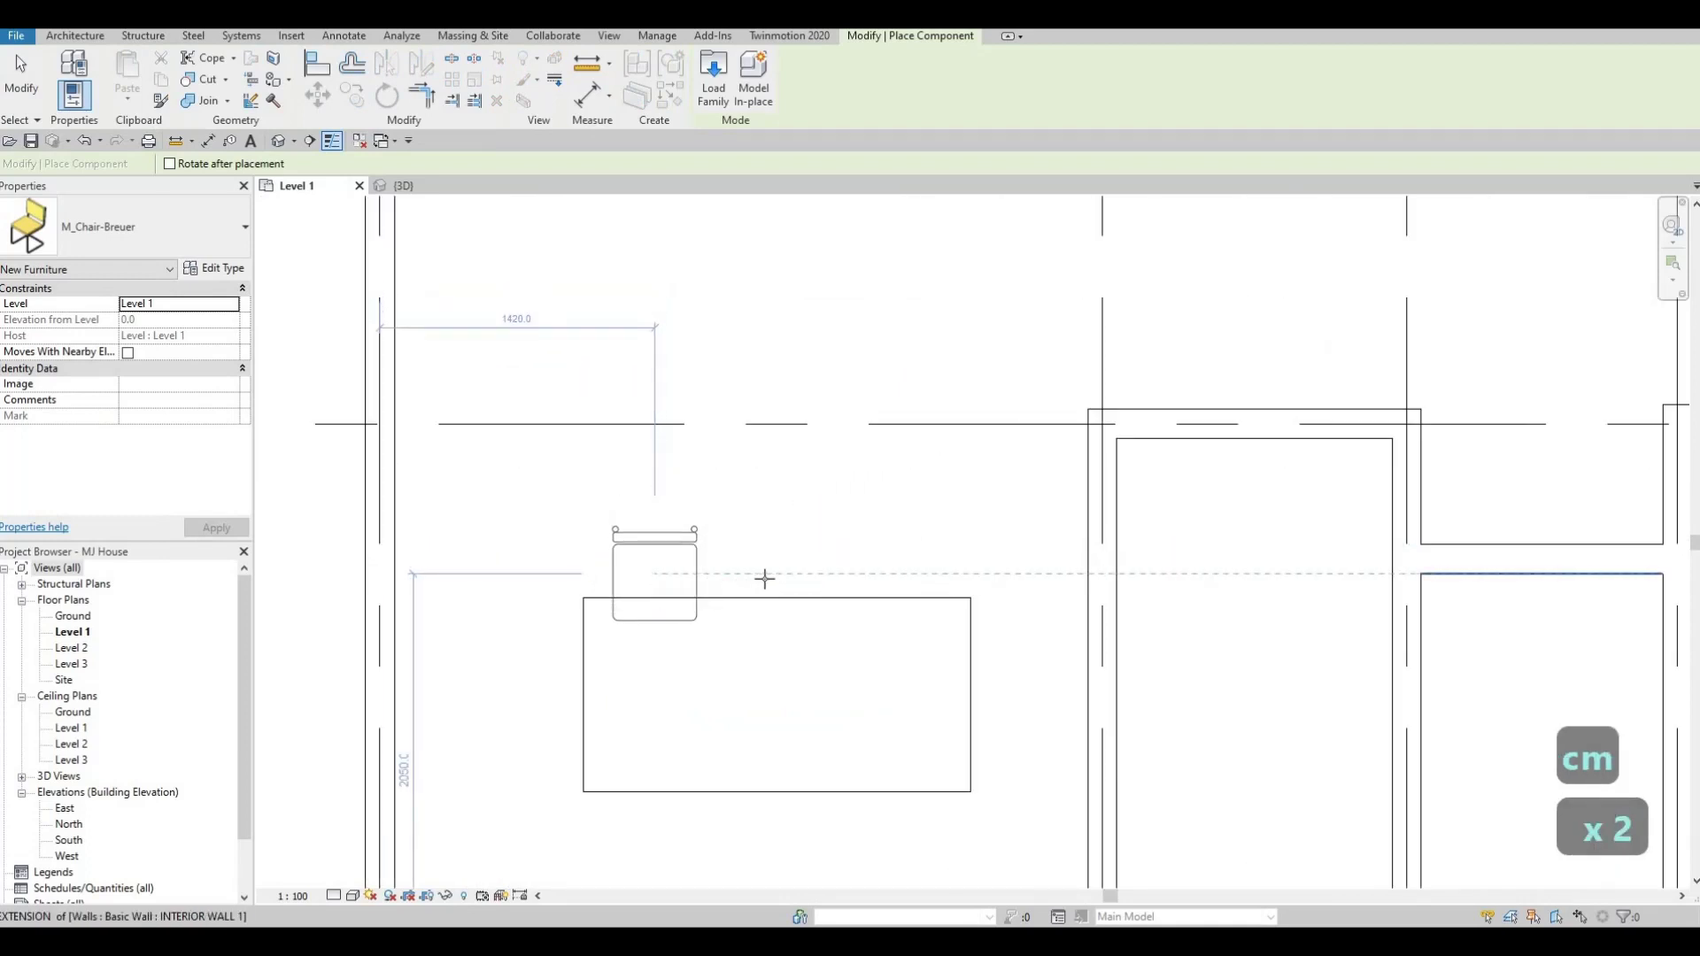
left_click(787, 576)
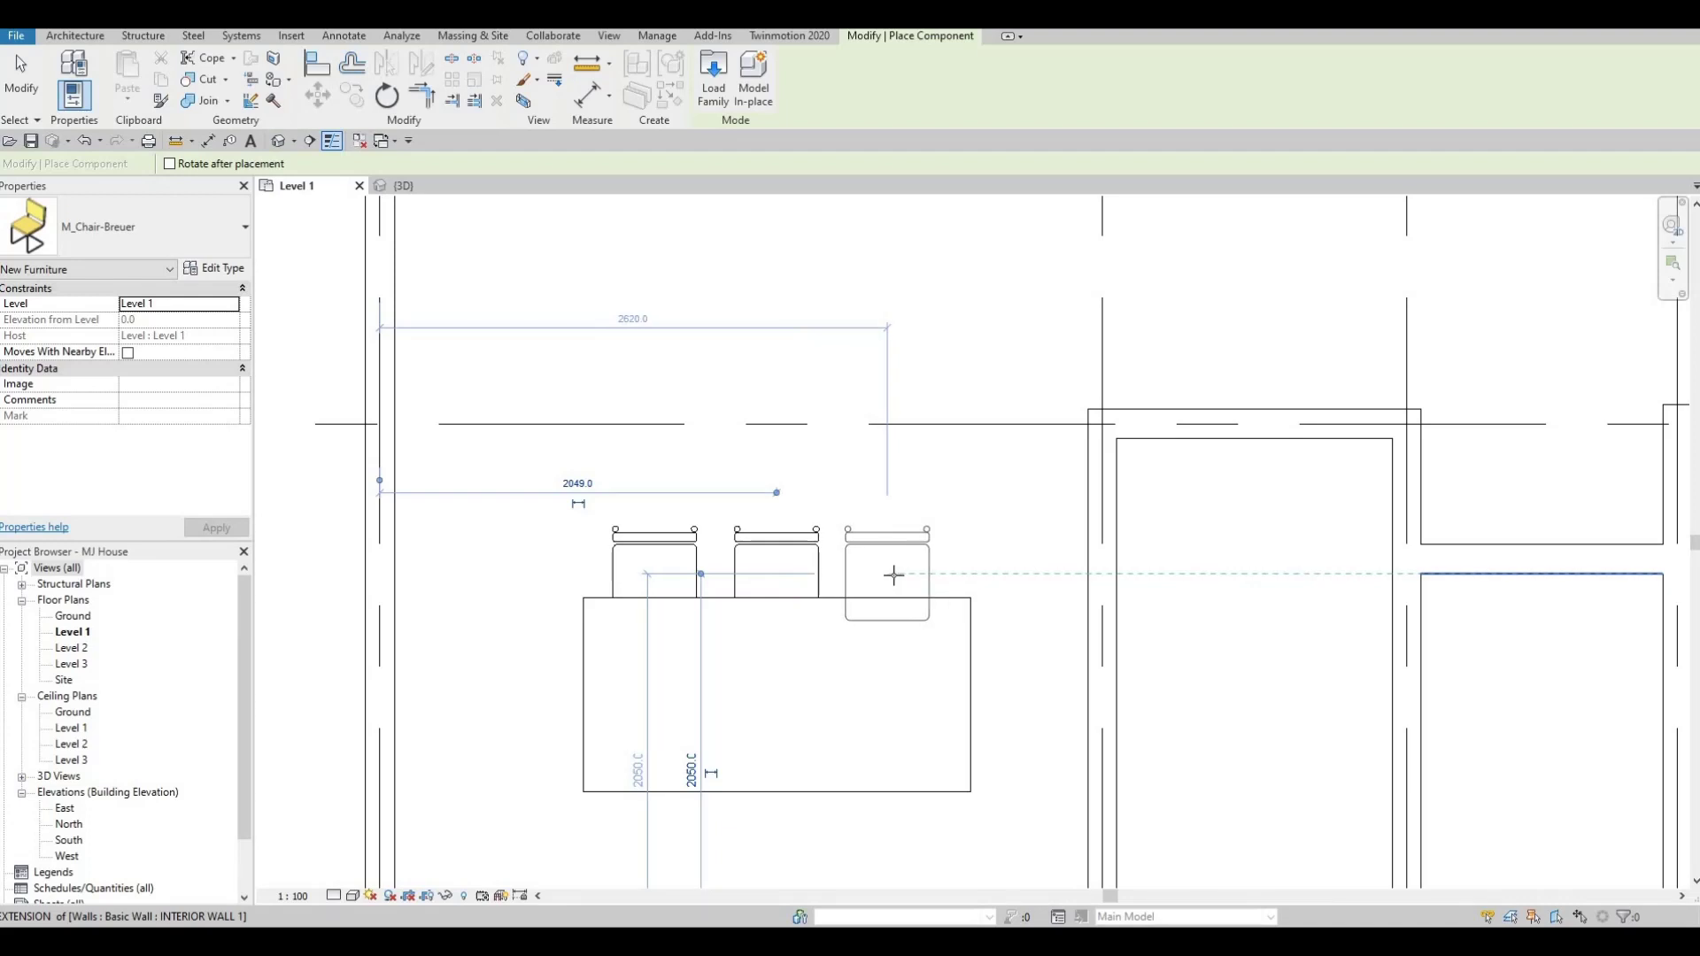
left_click(894, 574)
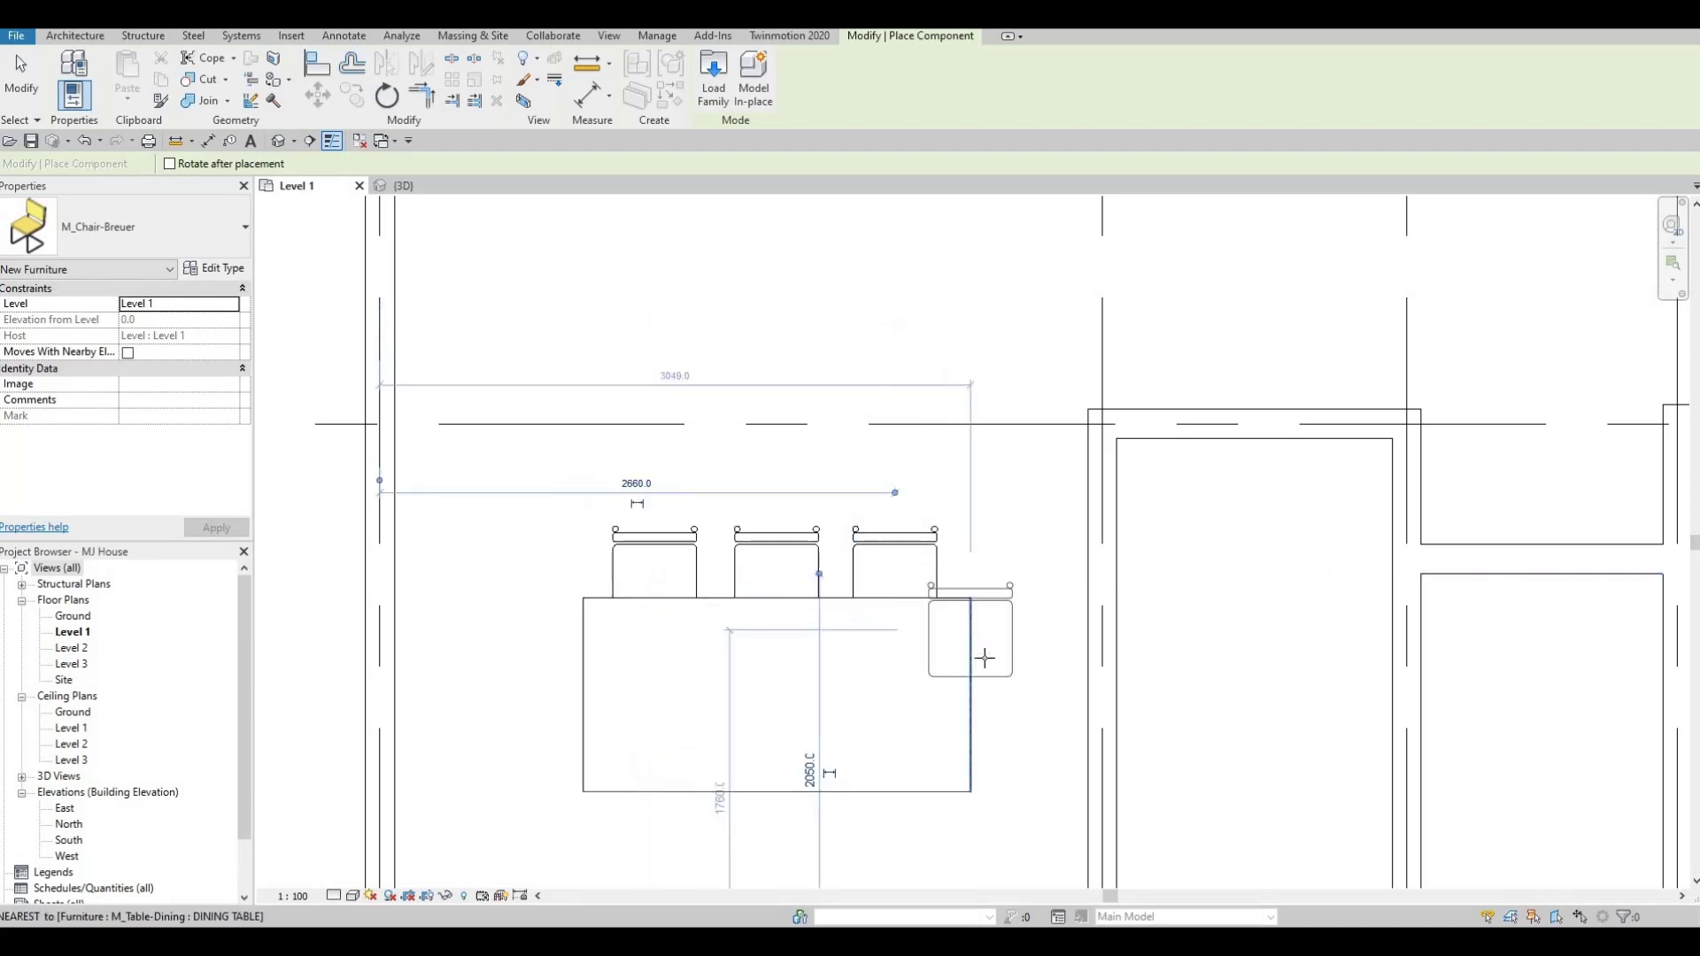
Step: Place a rotated M_Chair-Breuer at the table's short end facing grid 2, about 3140 mm from the grid 1 wall and 1399 mm below grid F
key("space")
key("space")
key("space")
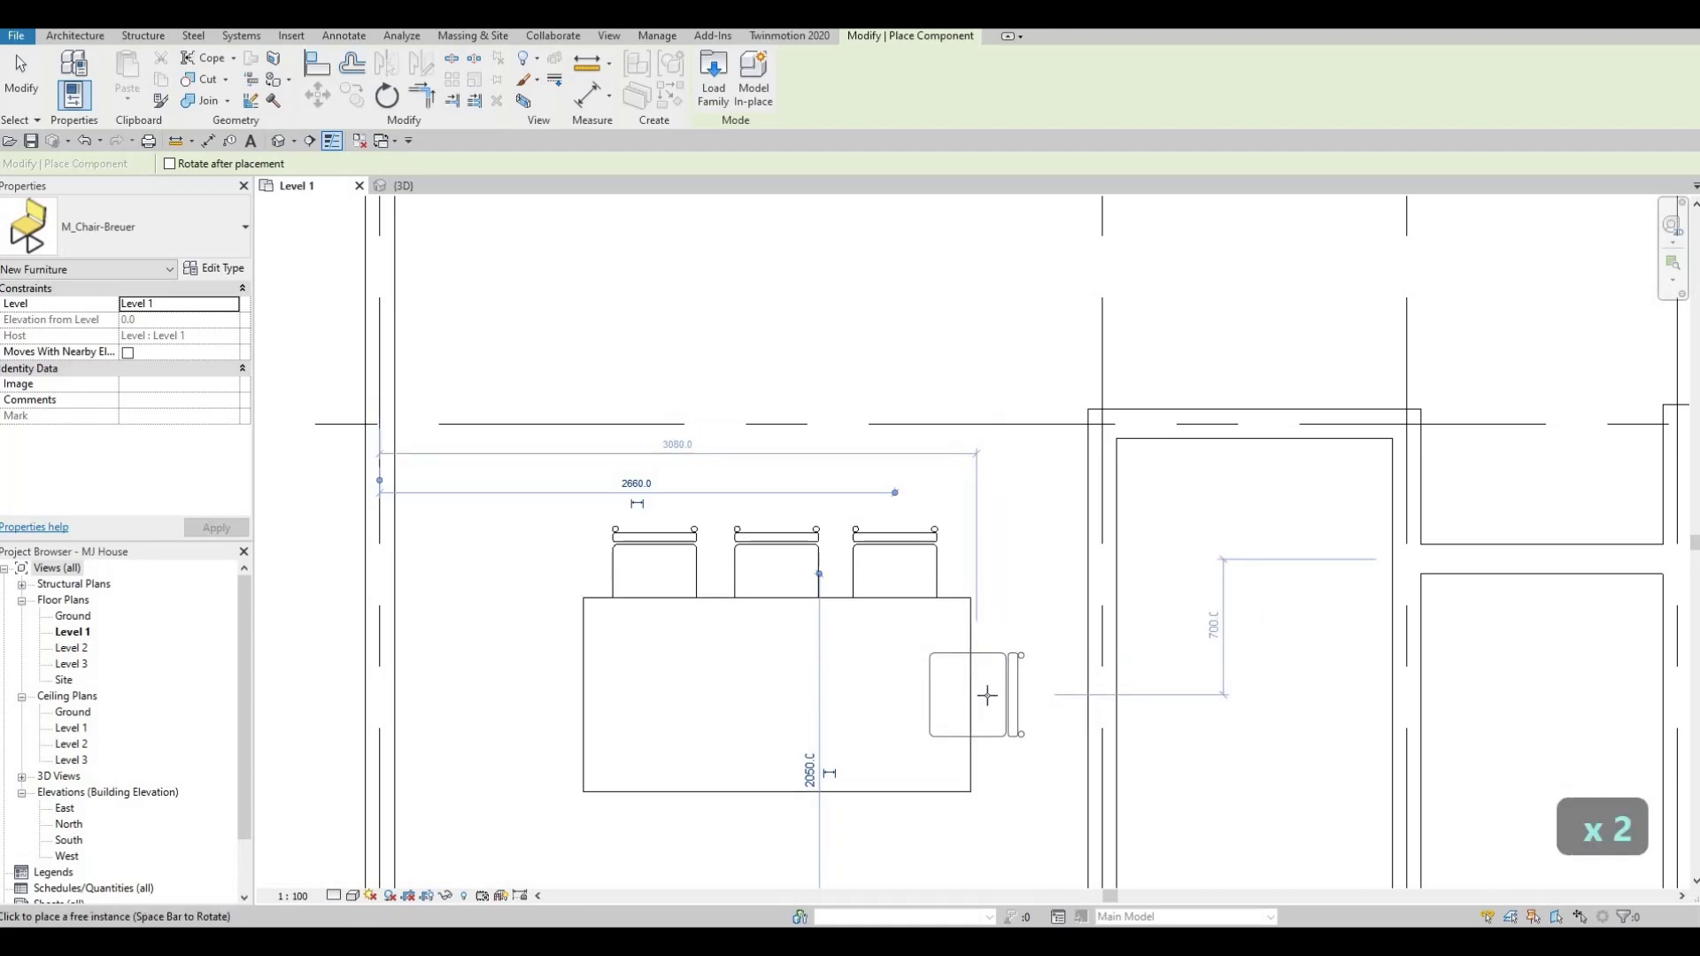
left_click(959, 687)
scroll(885, 655, "up", 2)
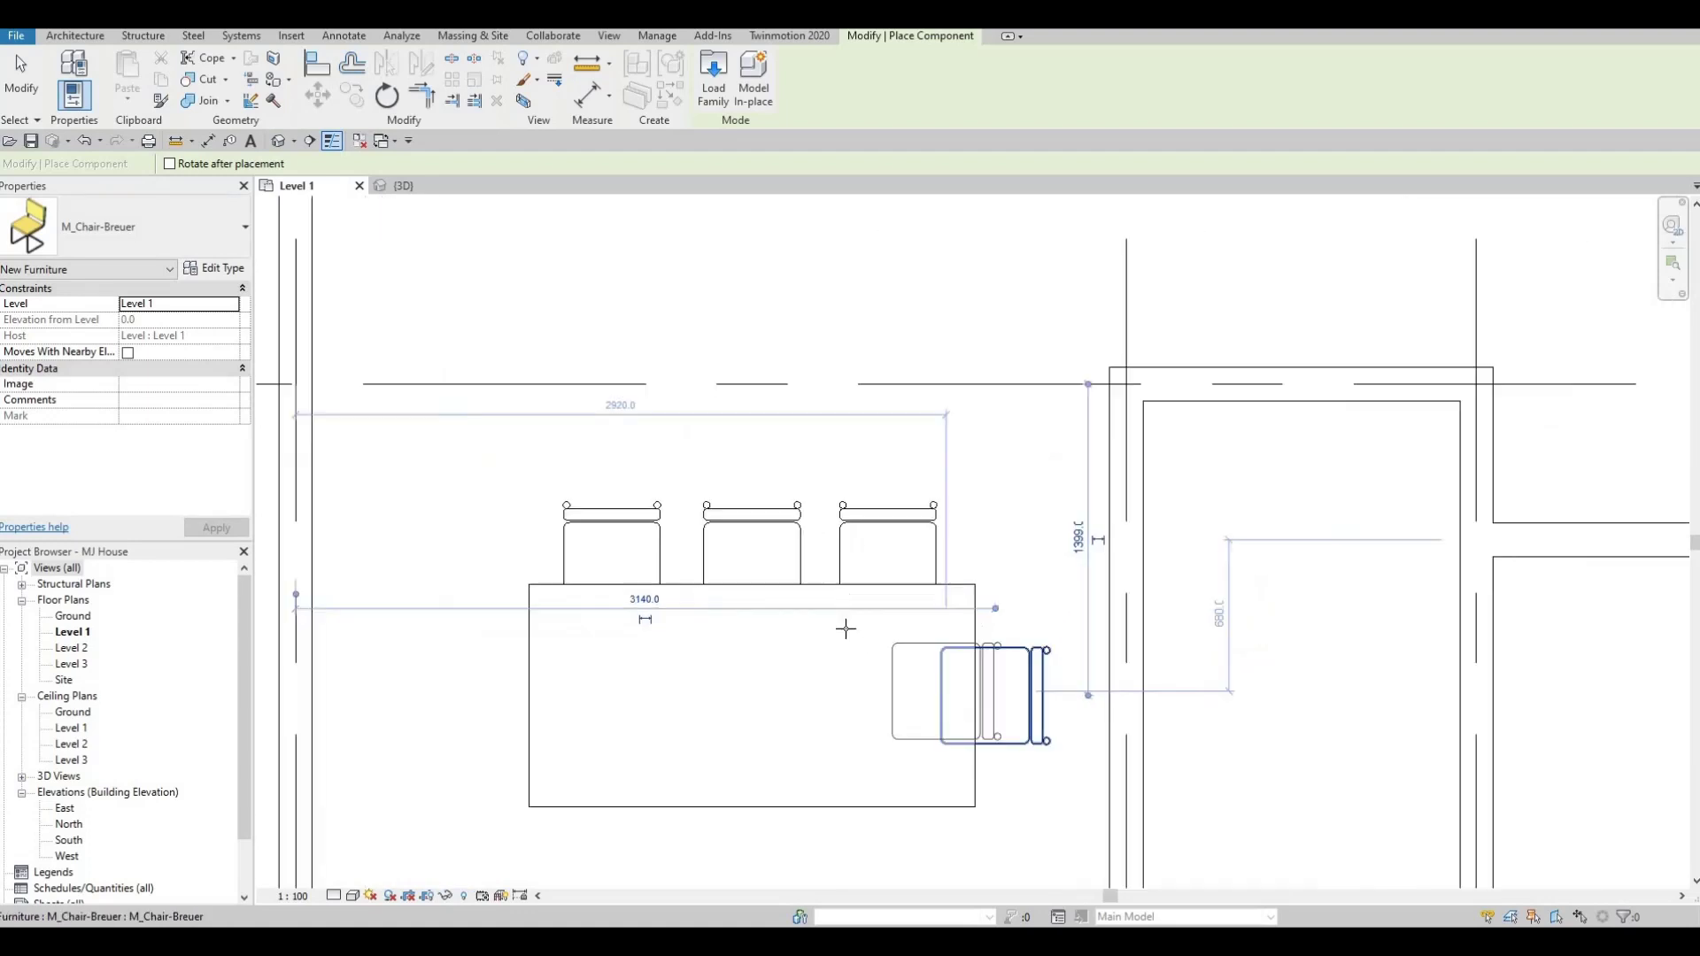
key("Escape")
key("Escape")
key("Escape")
scroll(635, 517, "down", 1)
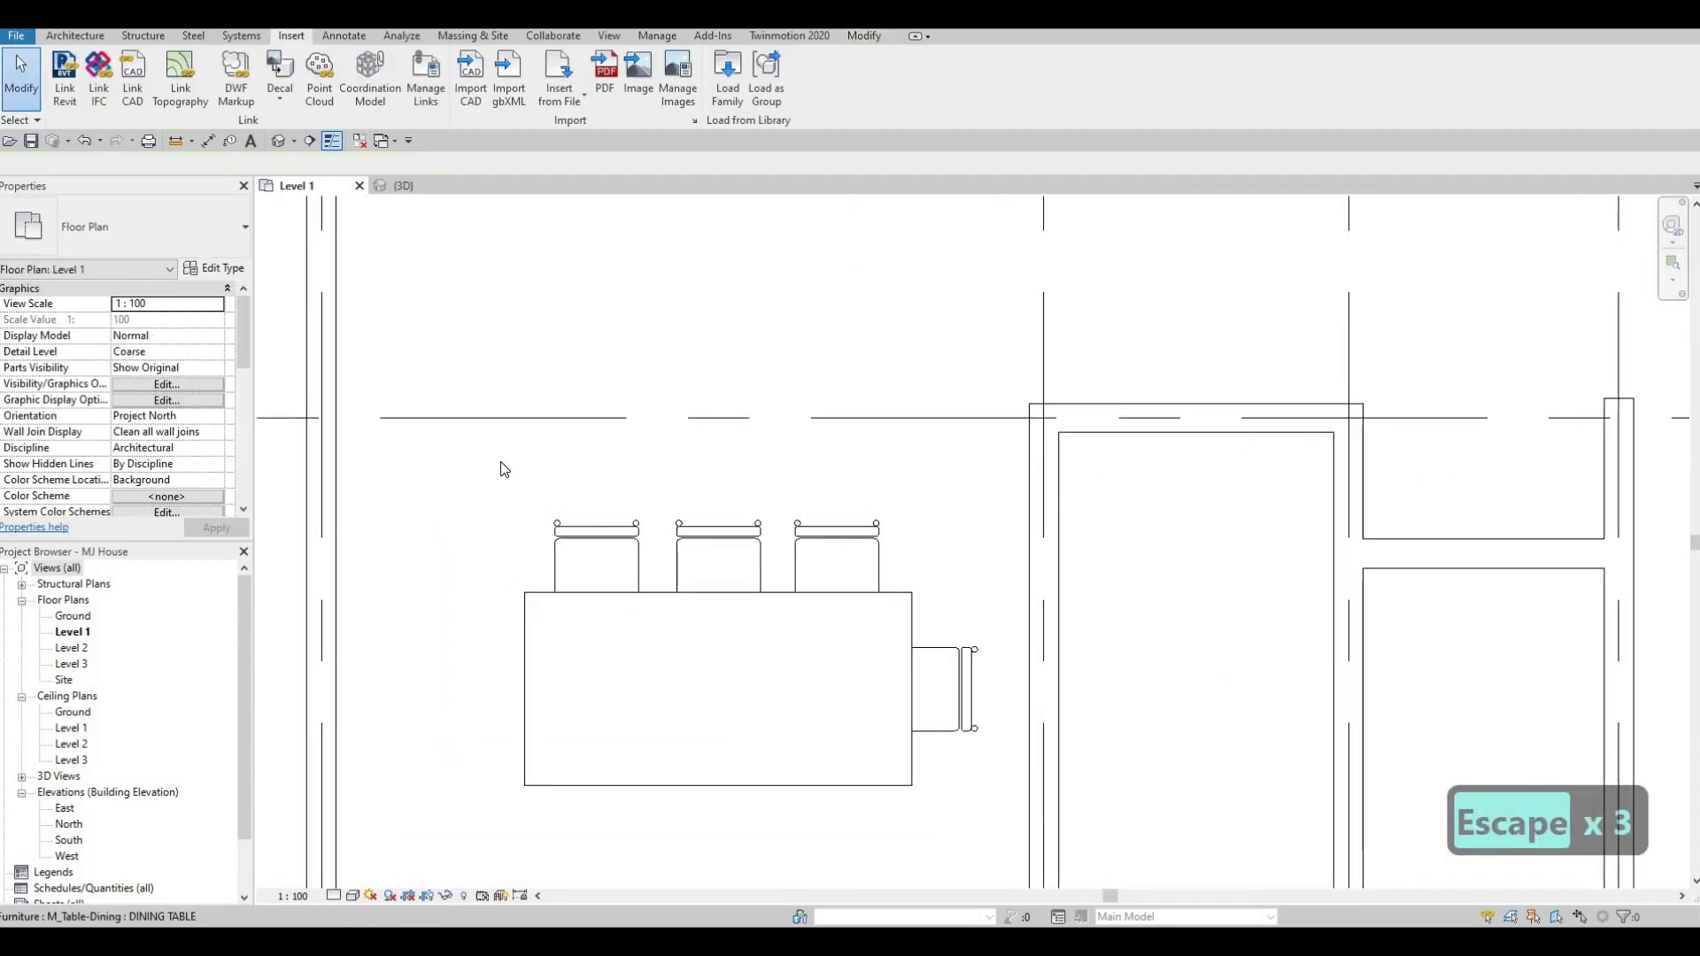
Step: Mirror copies of the three long-side chairs across the table's lengthwise centreline and of the end chair across its crosswise centreline
left_click_drag(889, 664, 896, 673)
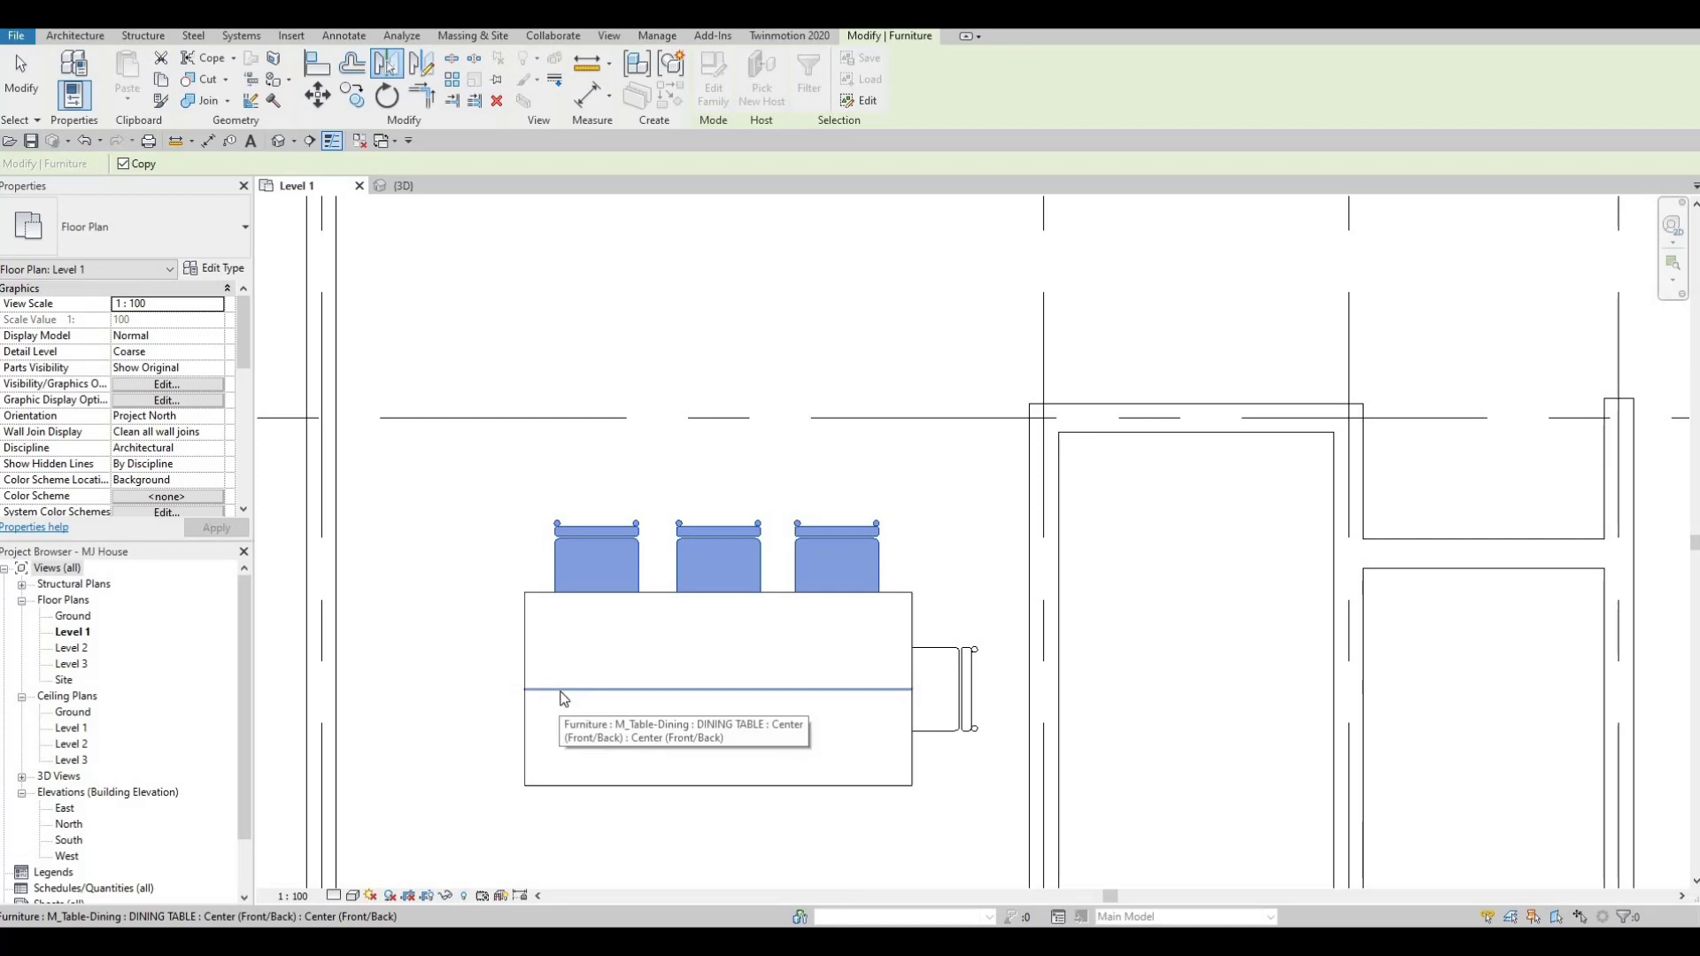
left_click(560, 689)
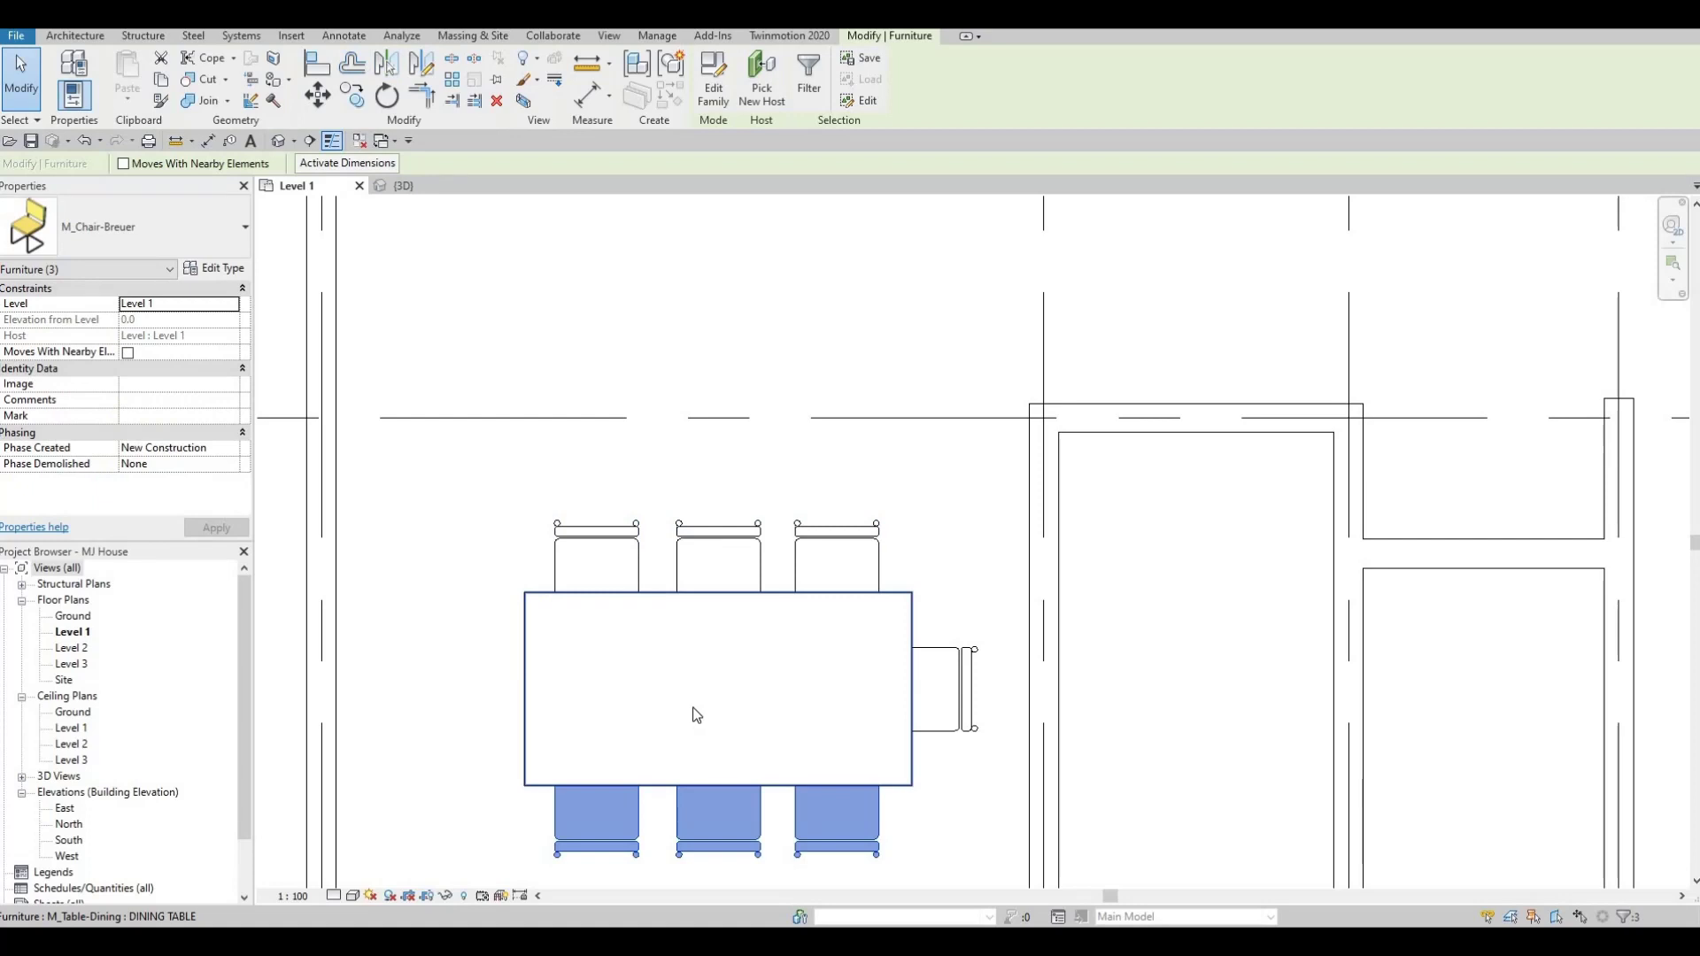
left_click(972, 671)
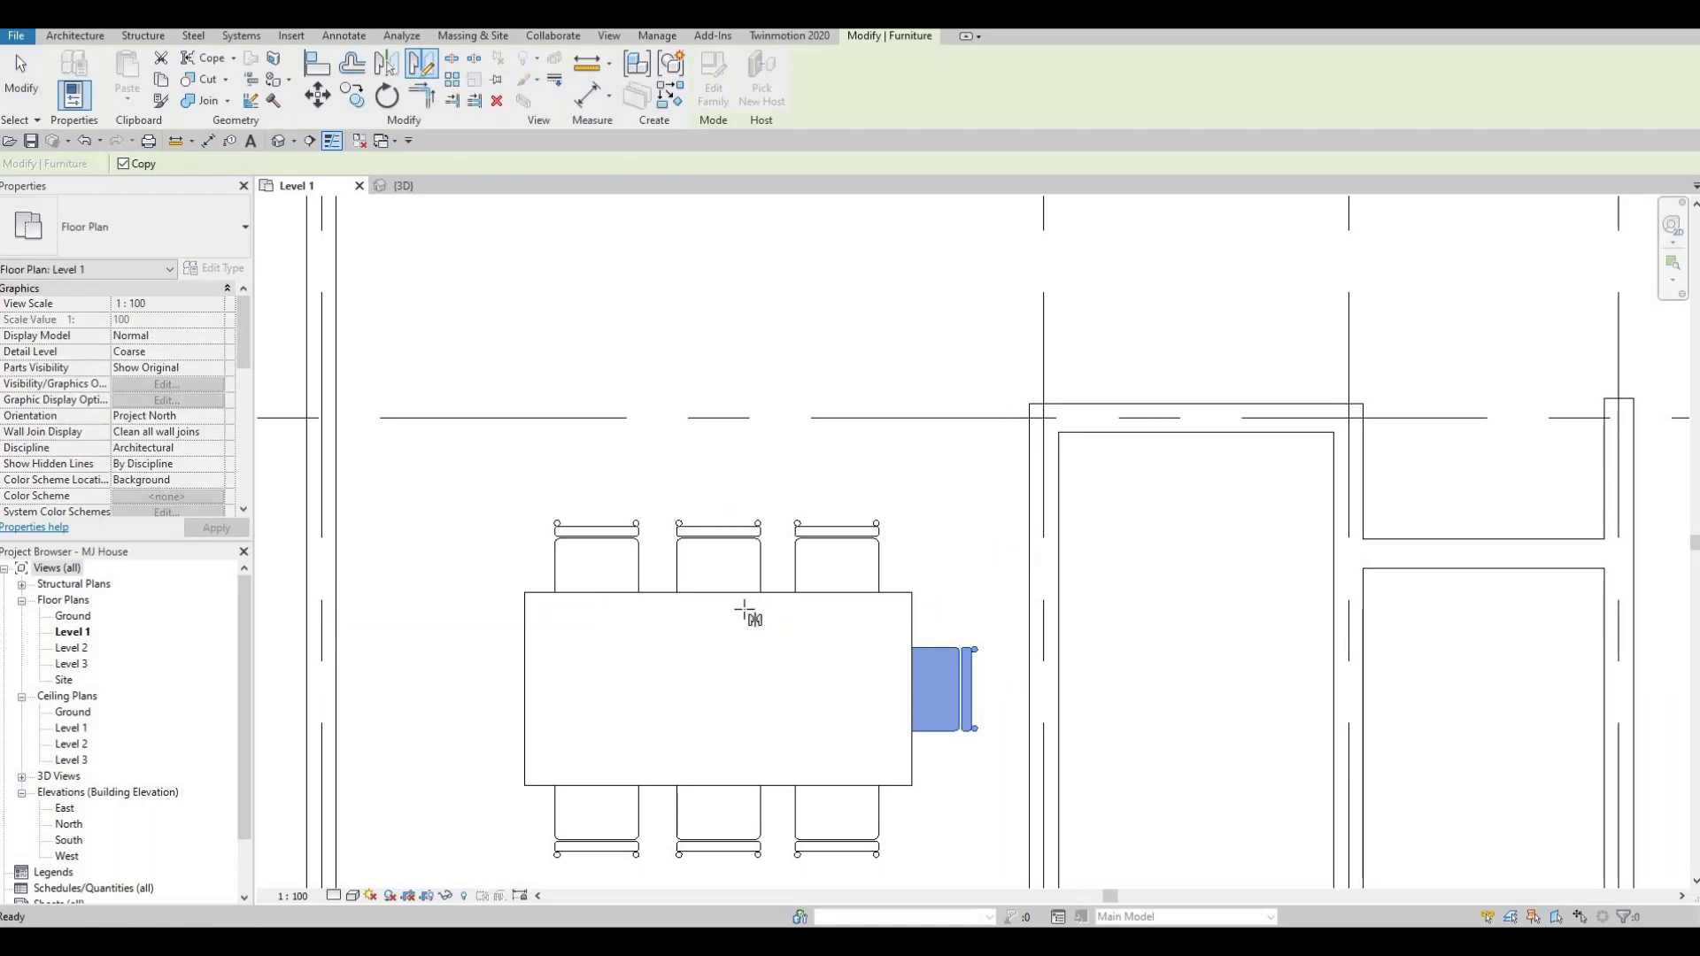
left_click(719, 647)
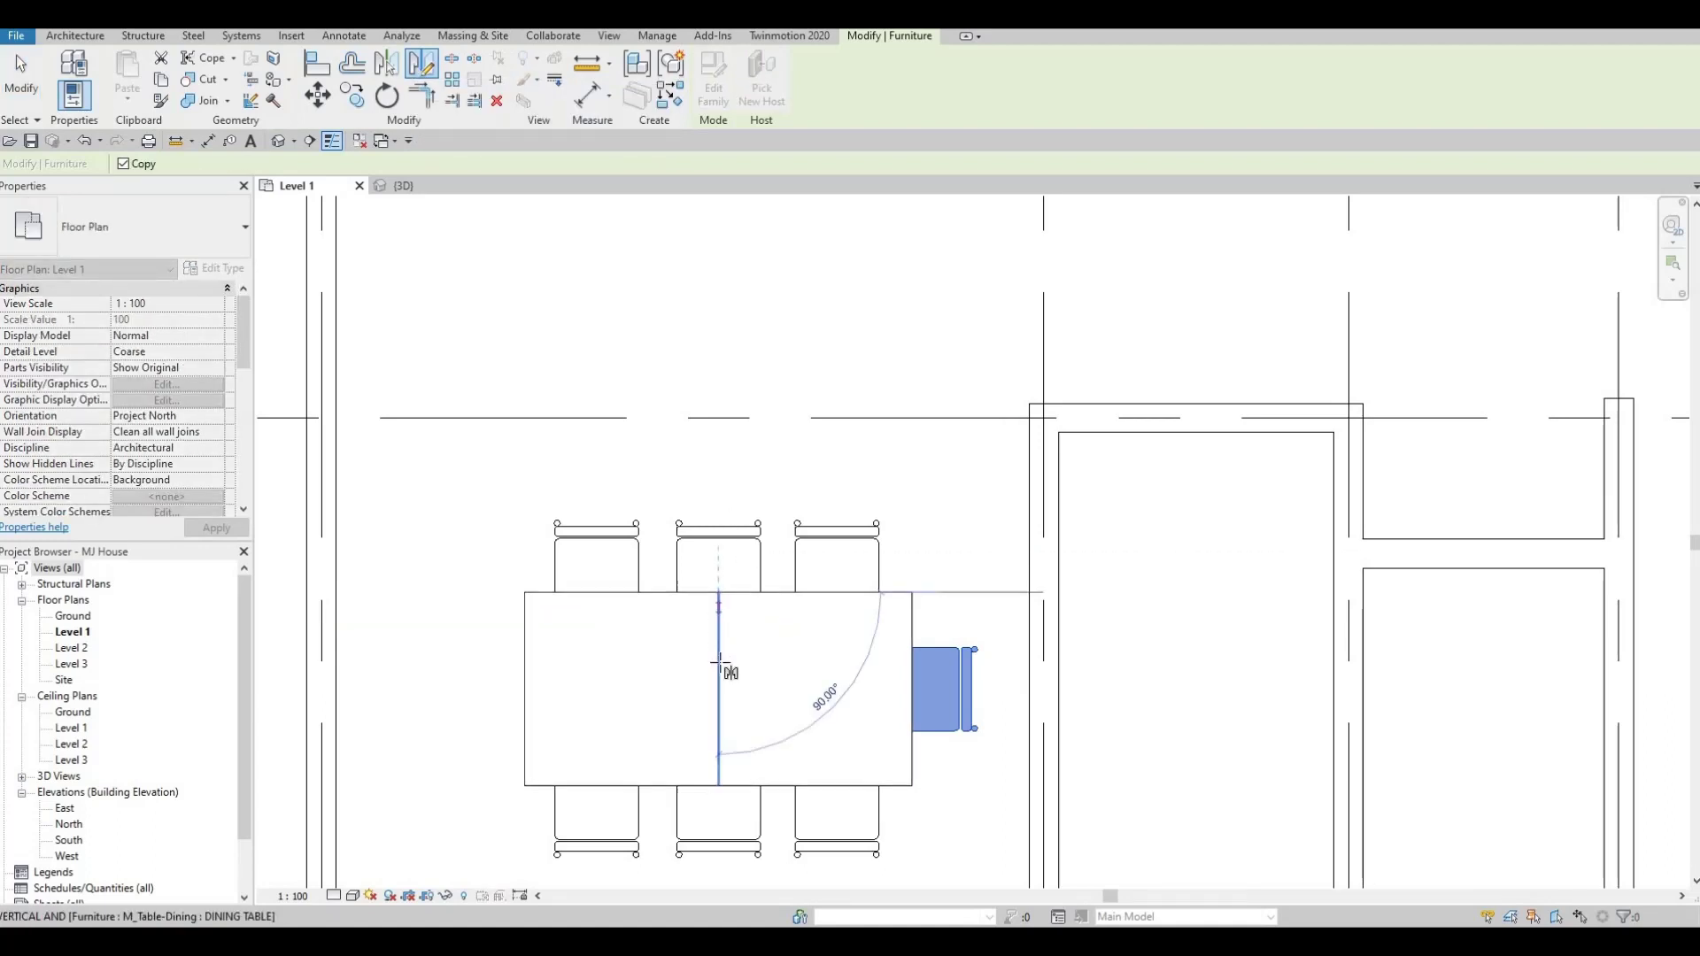
left_click(720, 670)
key("Escape")
key("Escape")
key("Escape")
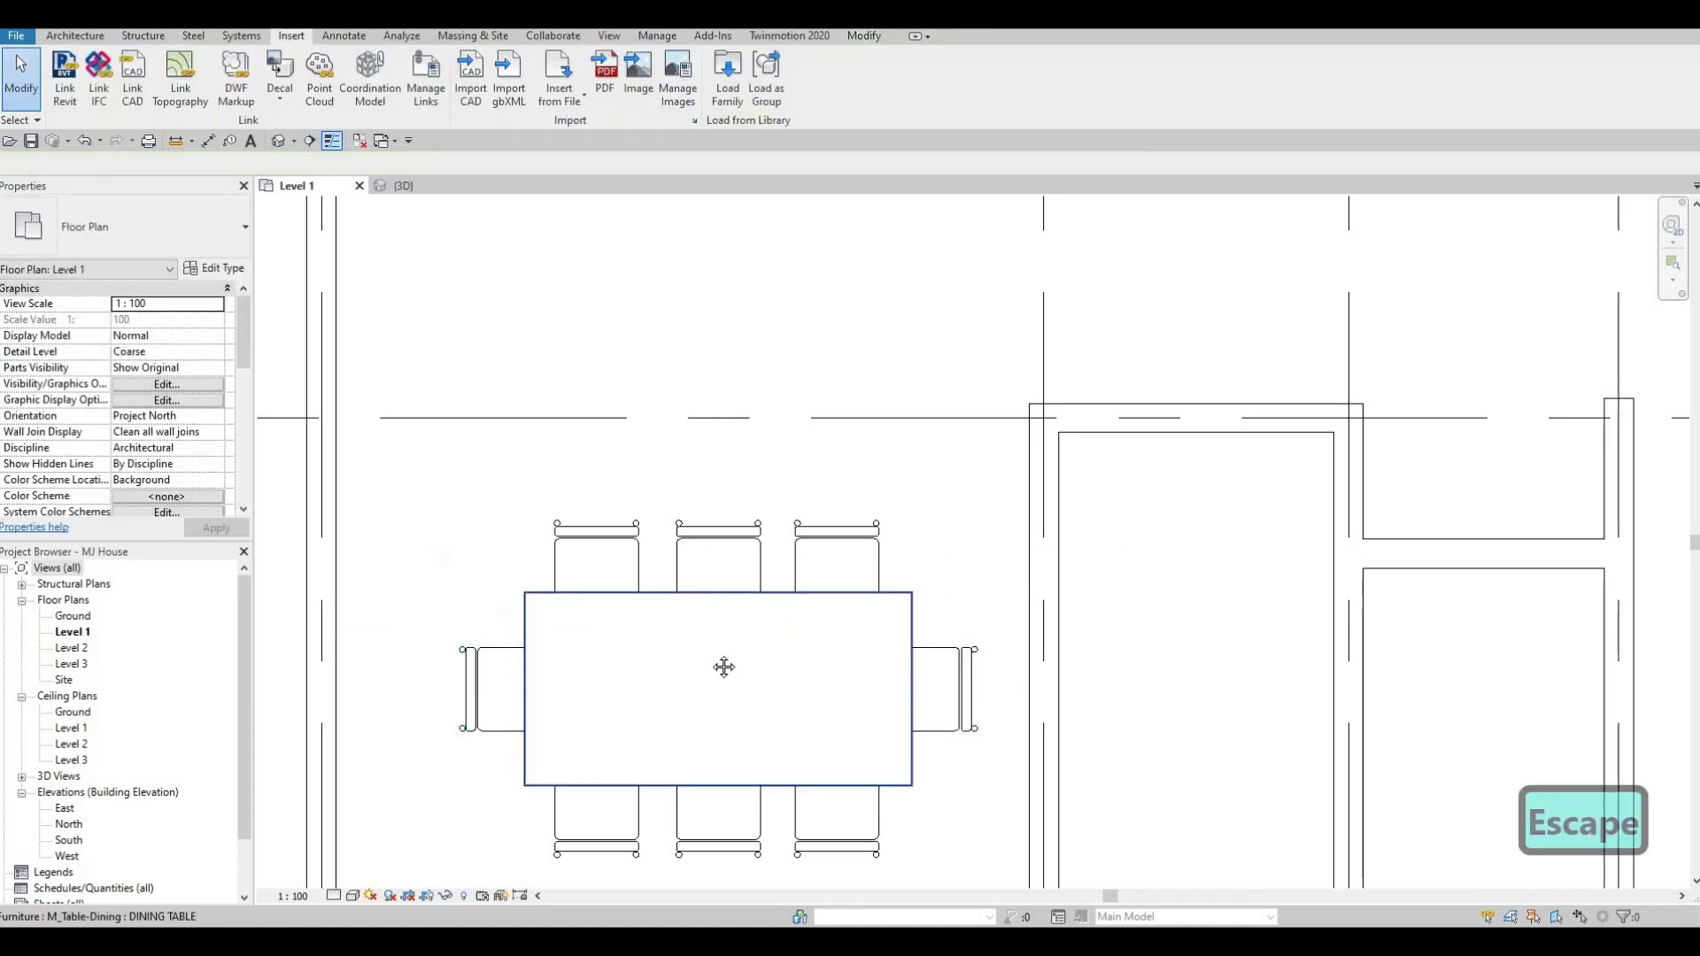
Step: Select the dining table with all eight chairs and nudge the set three increments away from grid F and three towards grid 2
scroll(714, 651, "down", 3)
scroll(657, 615, "down", 1)
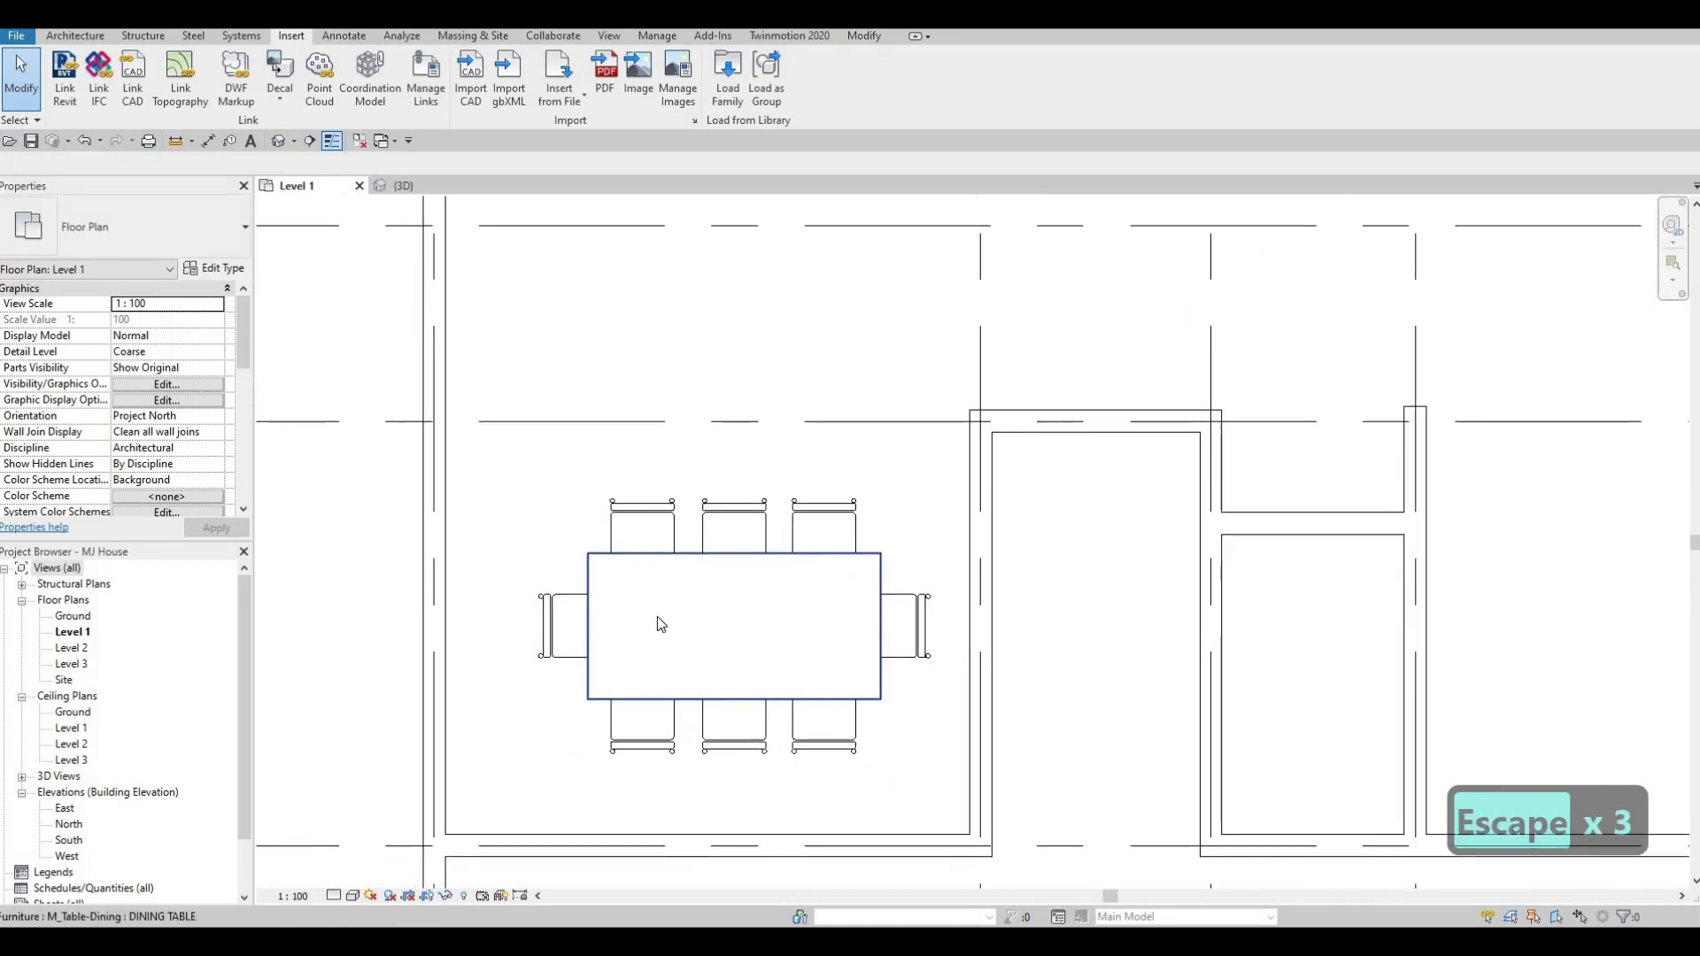
scroll(657, 616, "up", 1)
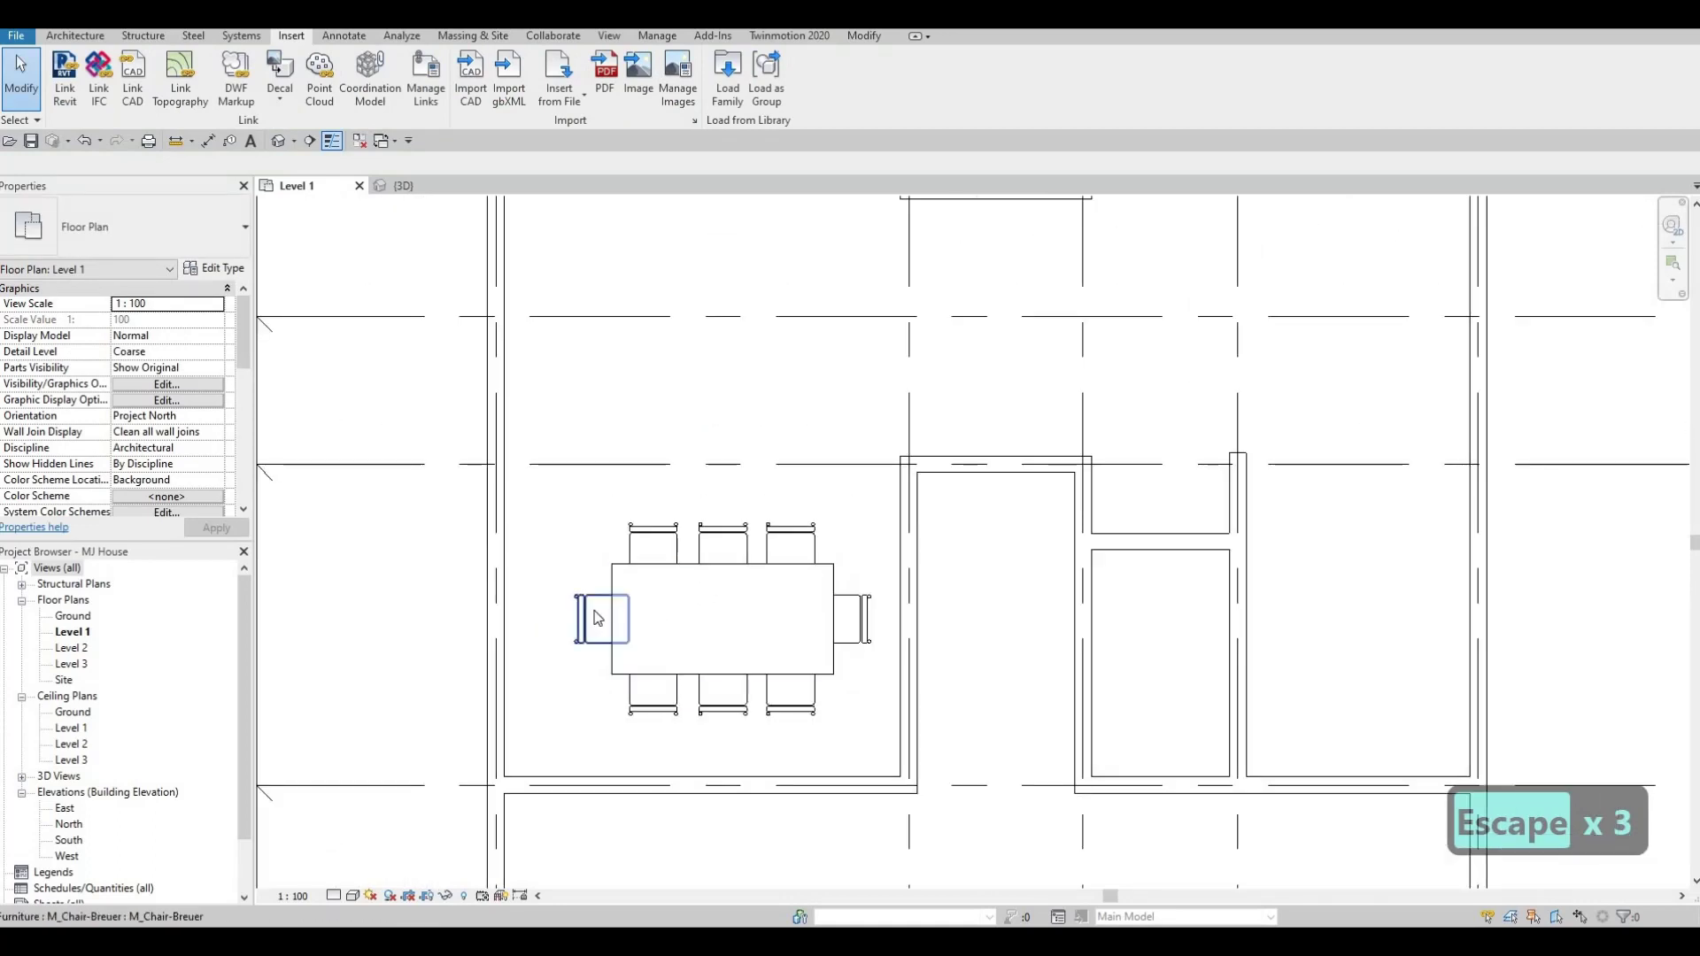
scroll(555, 531, "up", 1)
key("Escape")
left_click_drag(527, 479, 933, 762)
key("Escape")
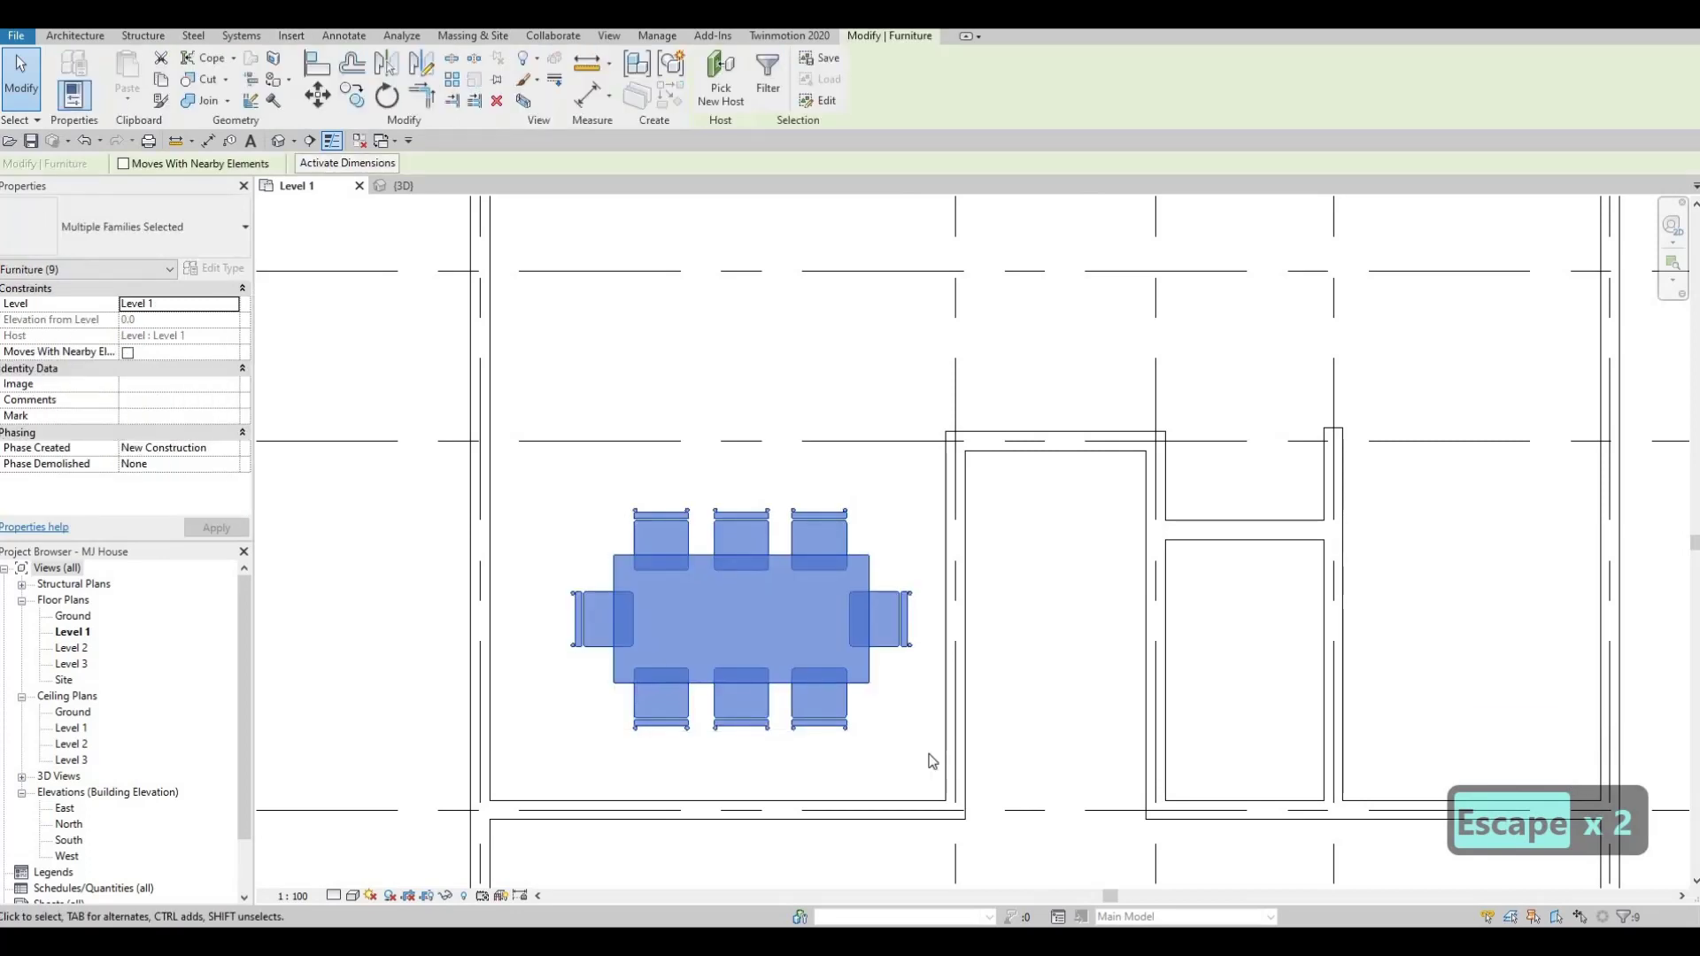
key("Down")
key("Down")
key("Down")
key("Right")
key("Right")
key("Right")
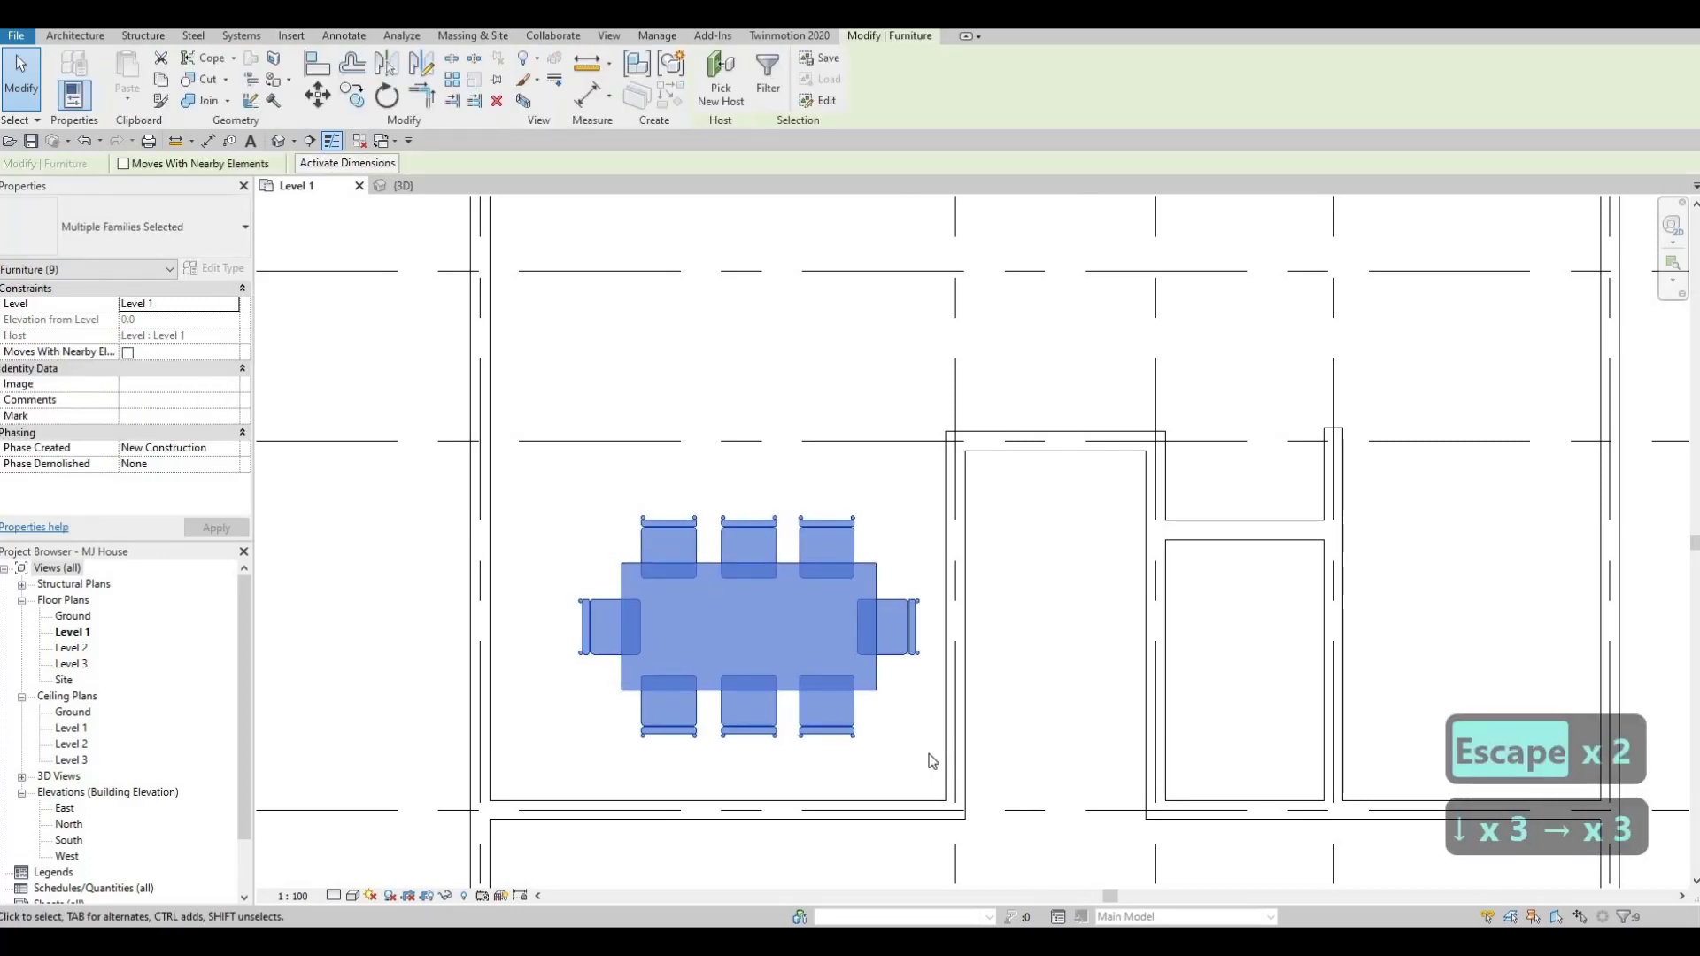
key("Escape")
key("Escape")
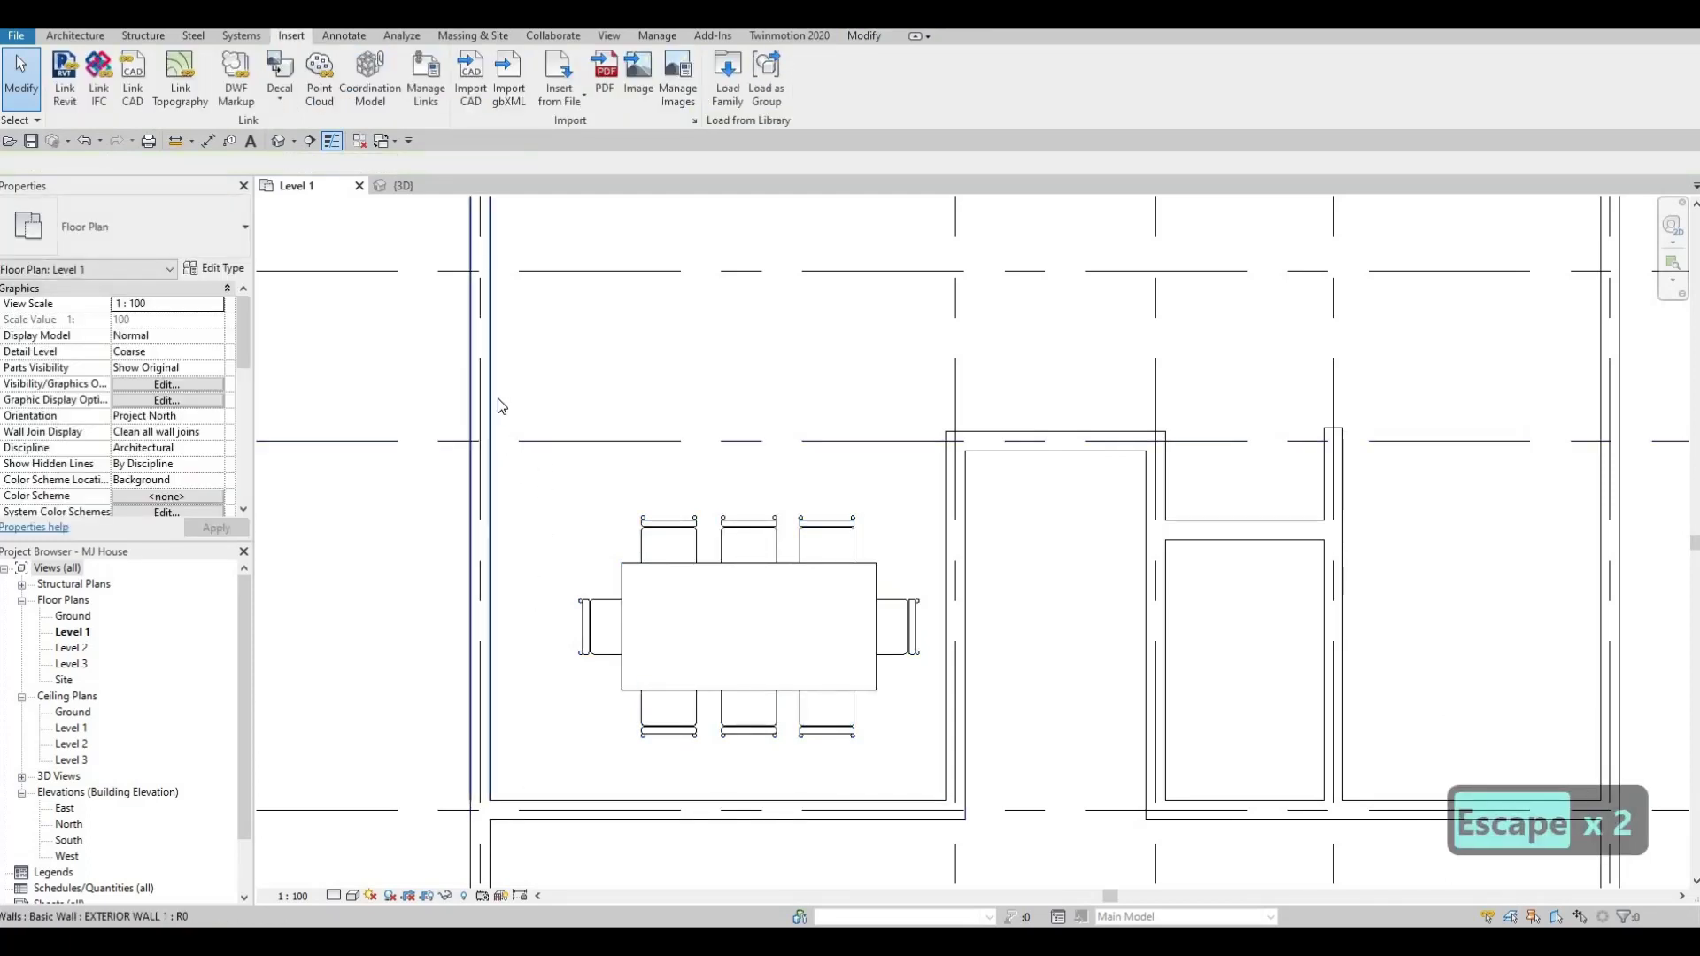
Step: Browse the library's Furniture Storage folder for a family to load, comparing the previews of the cabinets, credenza, dresser, entertainment center and shelving
left_click(726, 100)
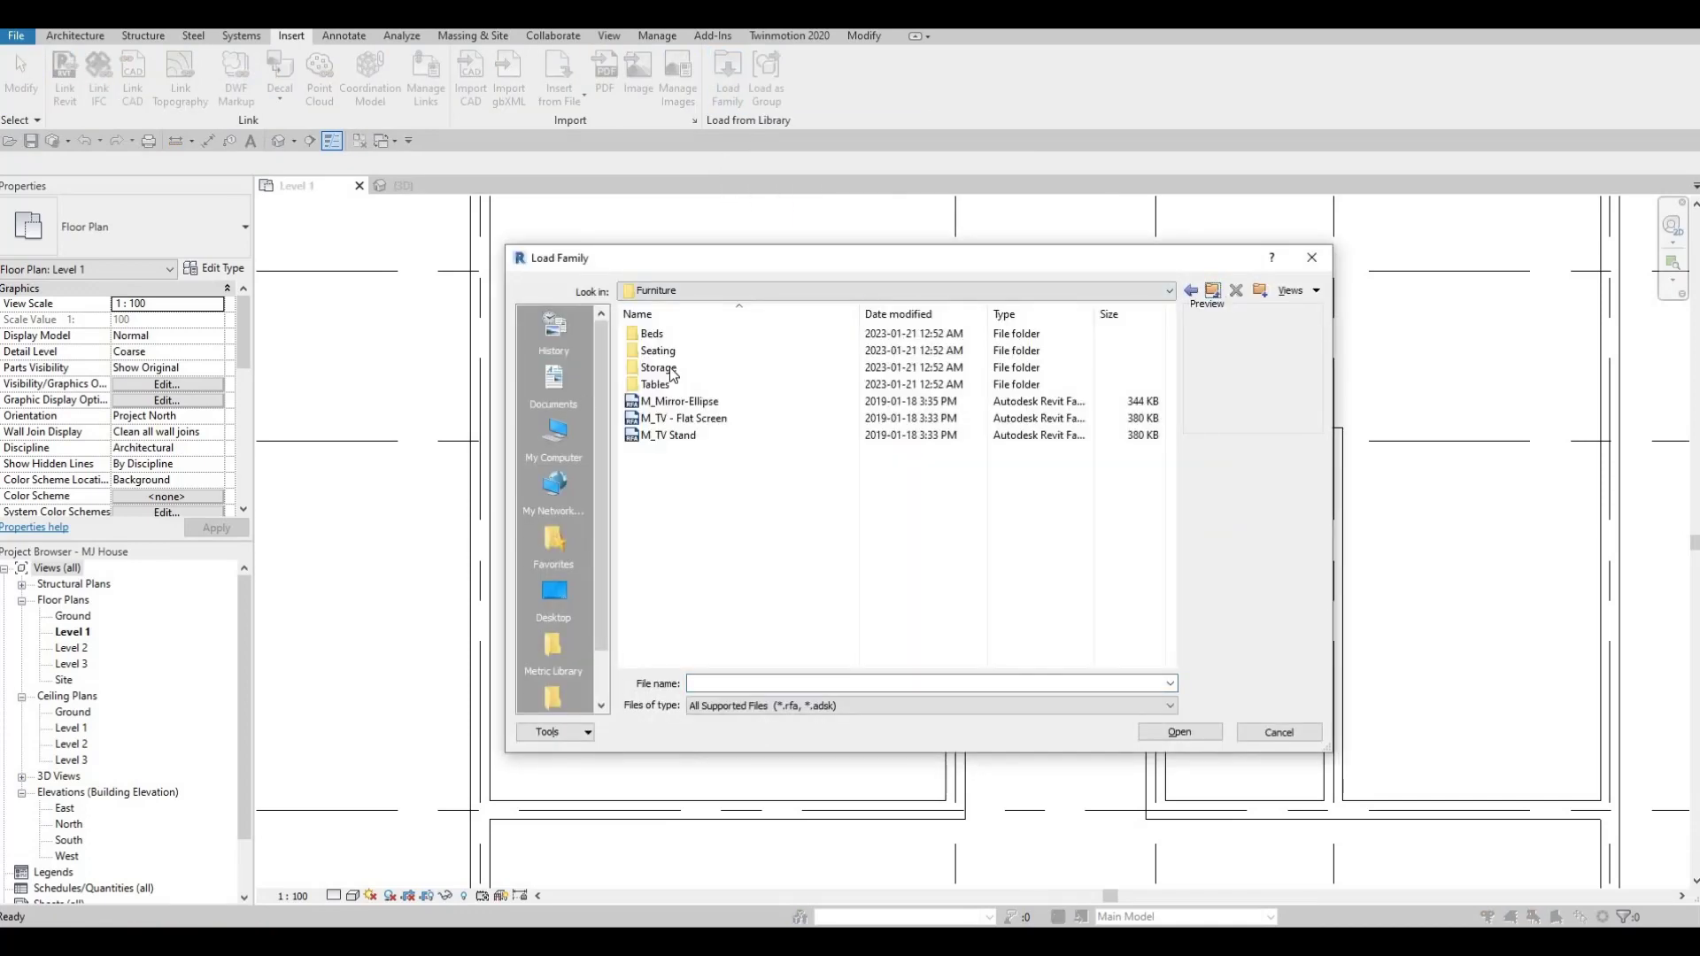
double_click(682, 368)
left_click(692, 335)
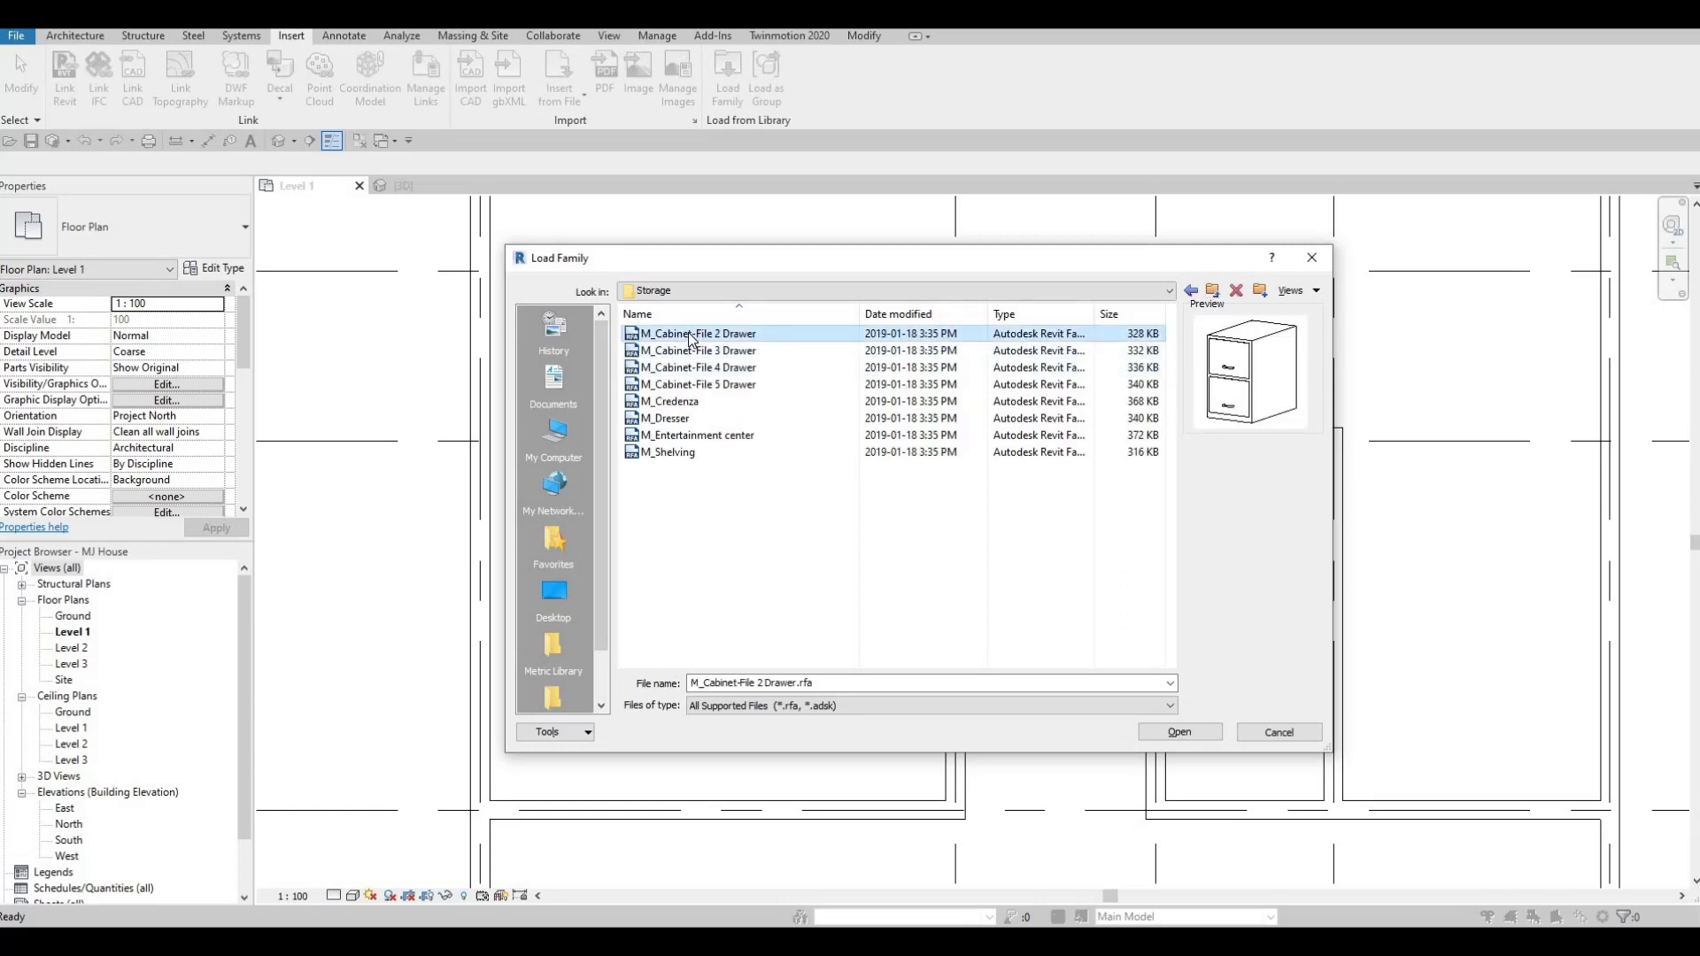
key("Down")
key("Down")
key("Down")
key("Down")
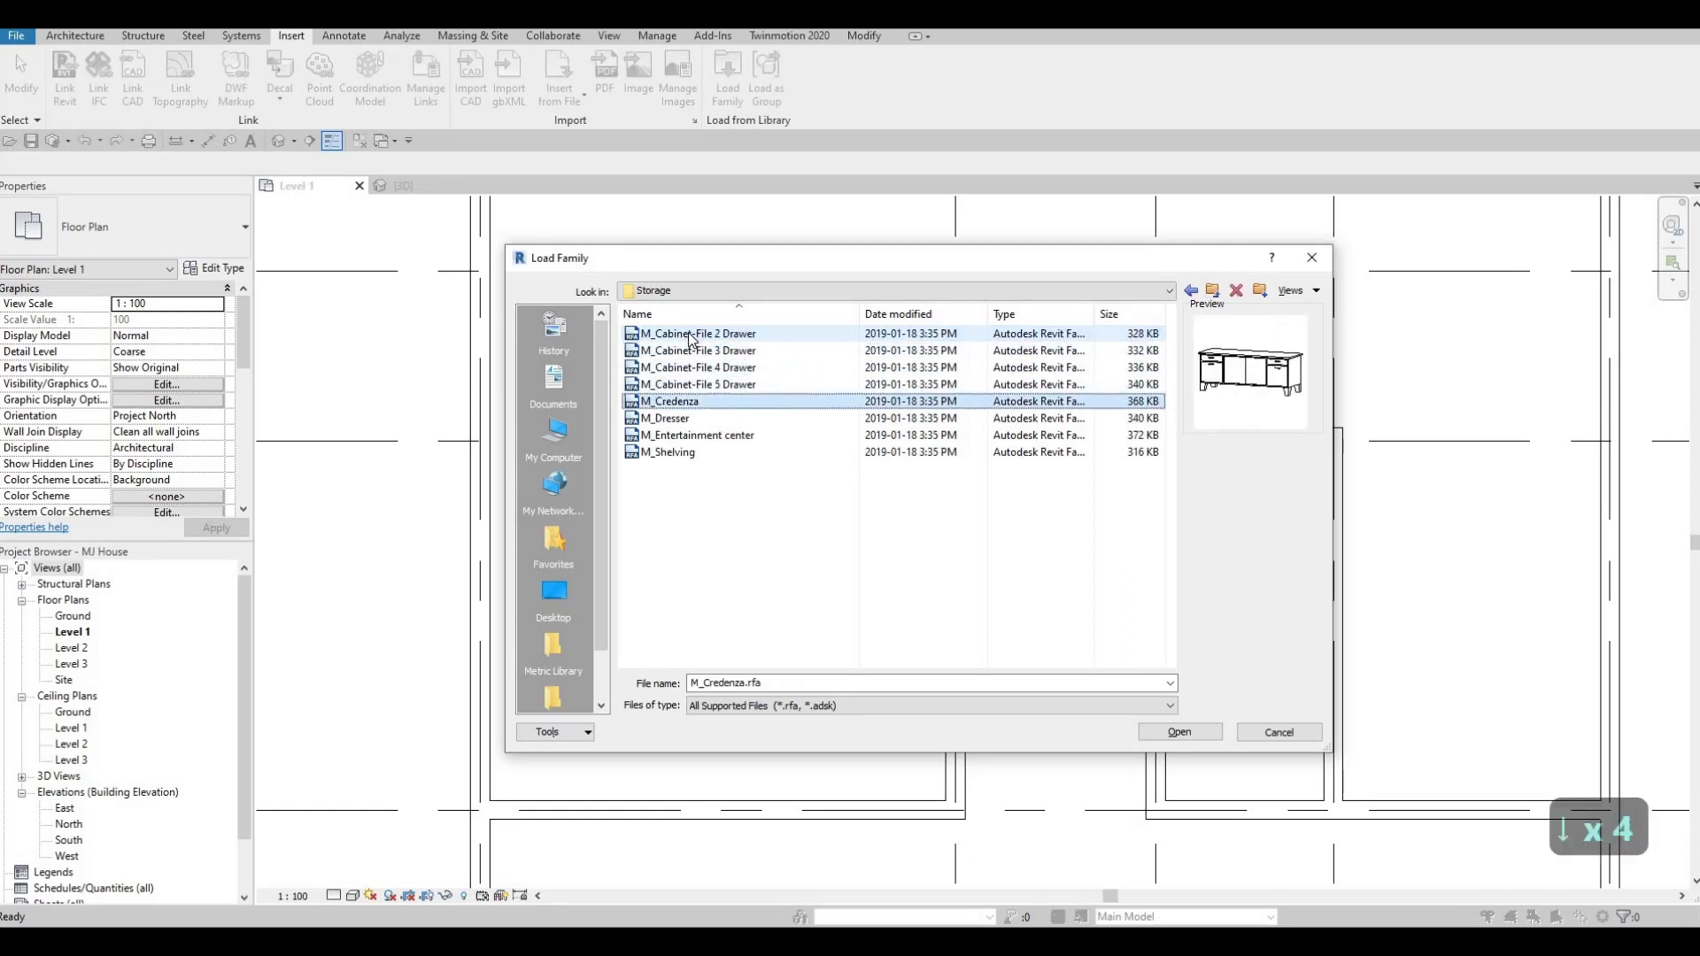
key("Down")
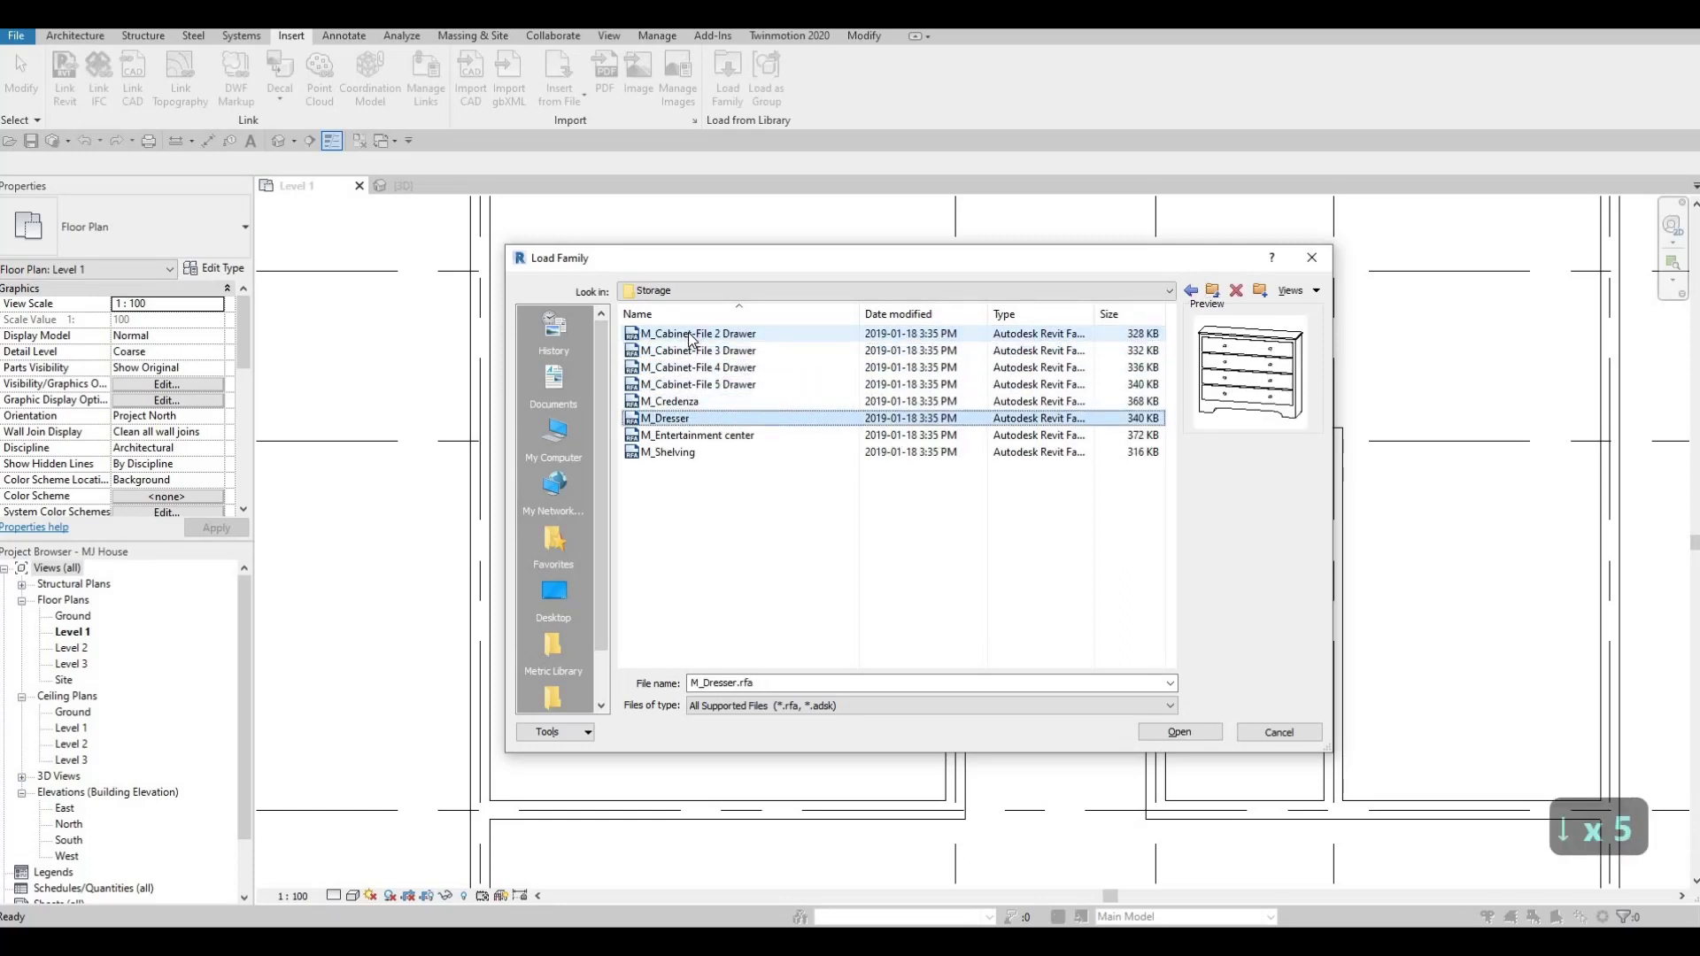
key("Down")
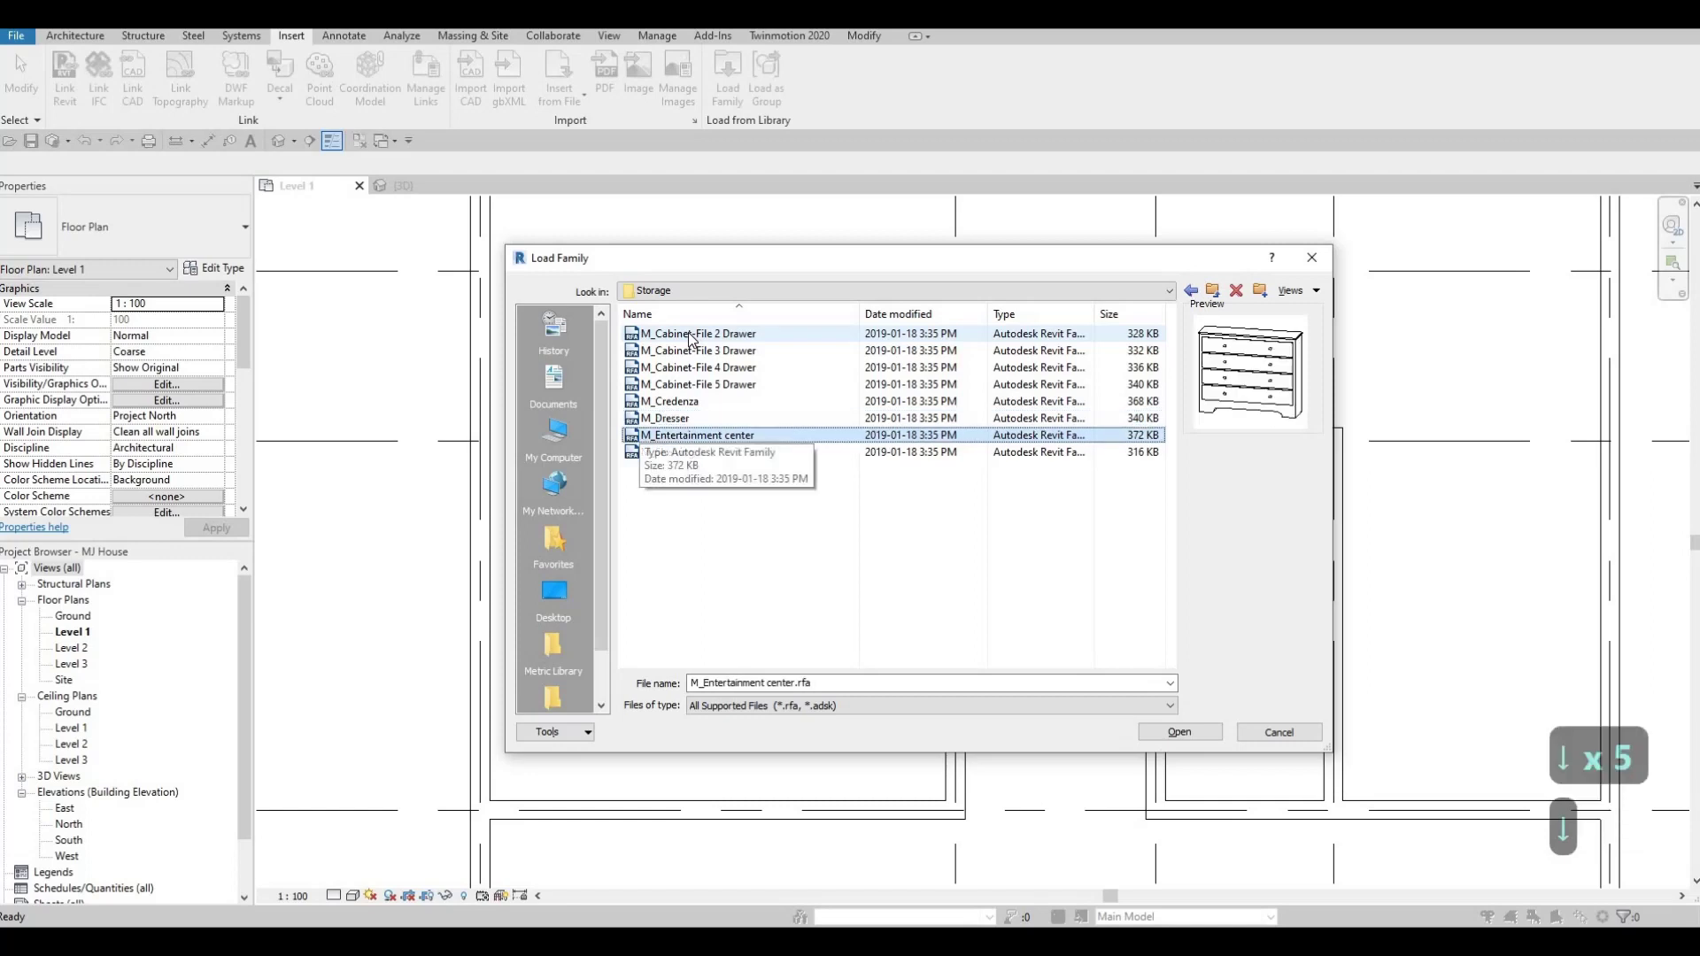
key("Up")
key("Down")
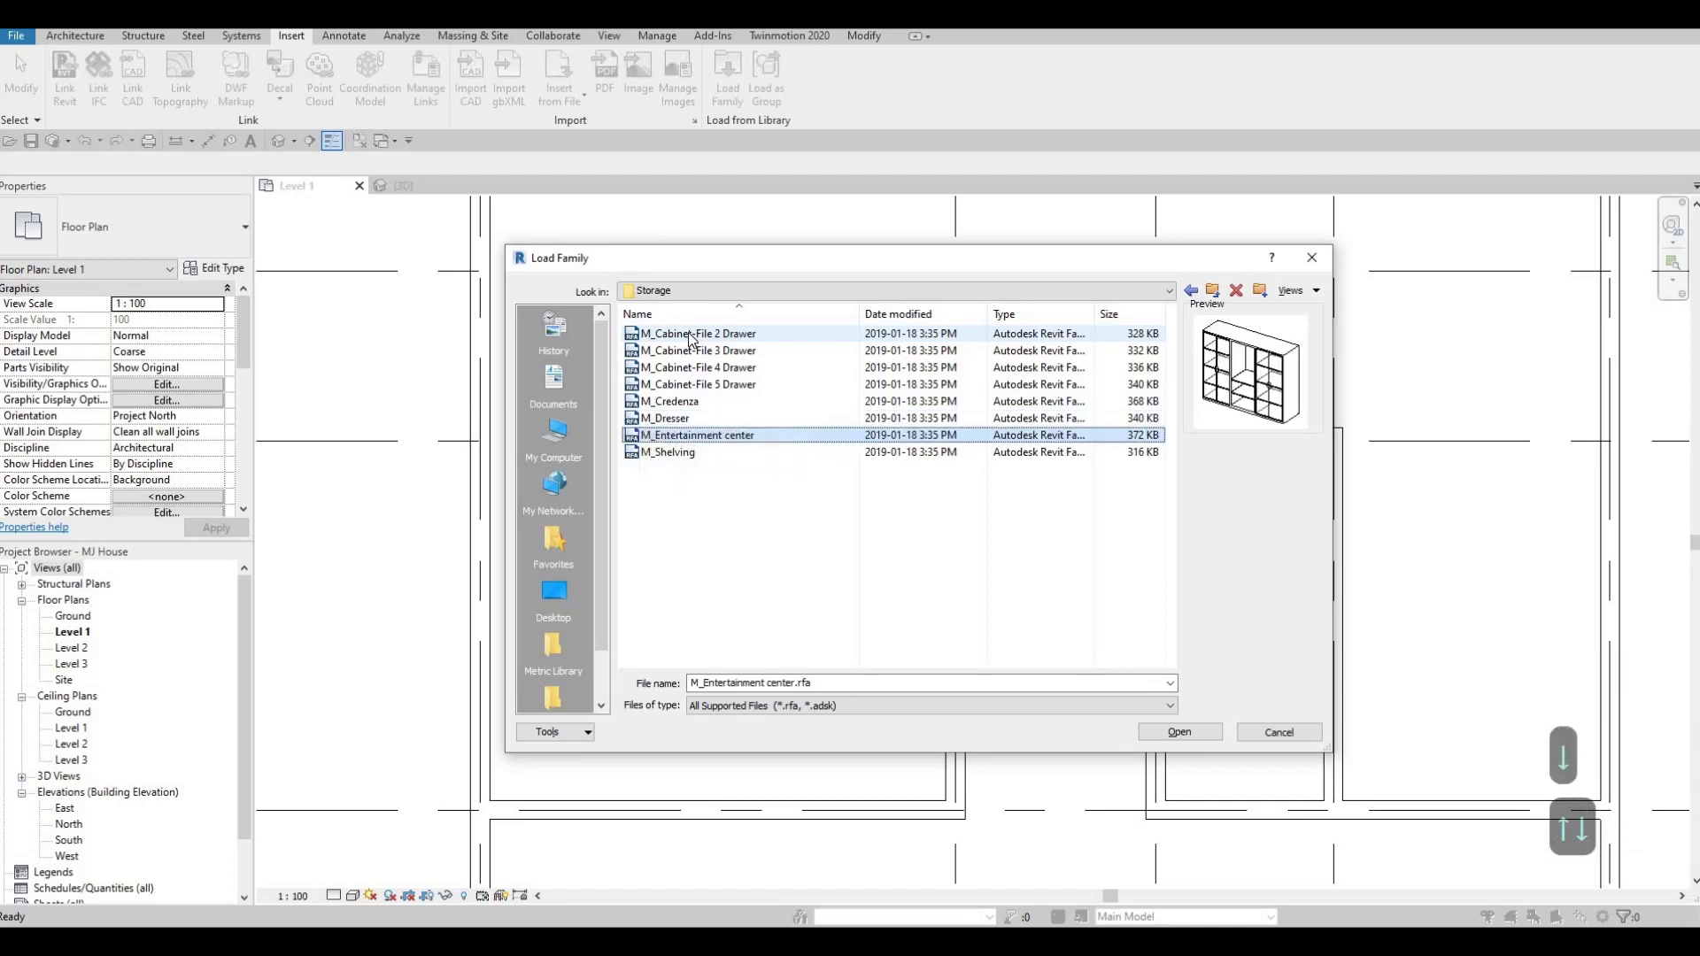
key("Down")
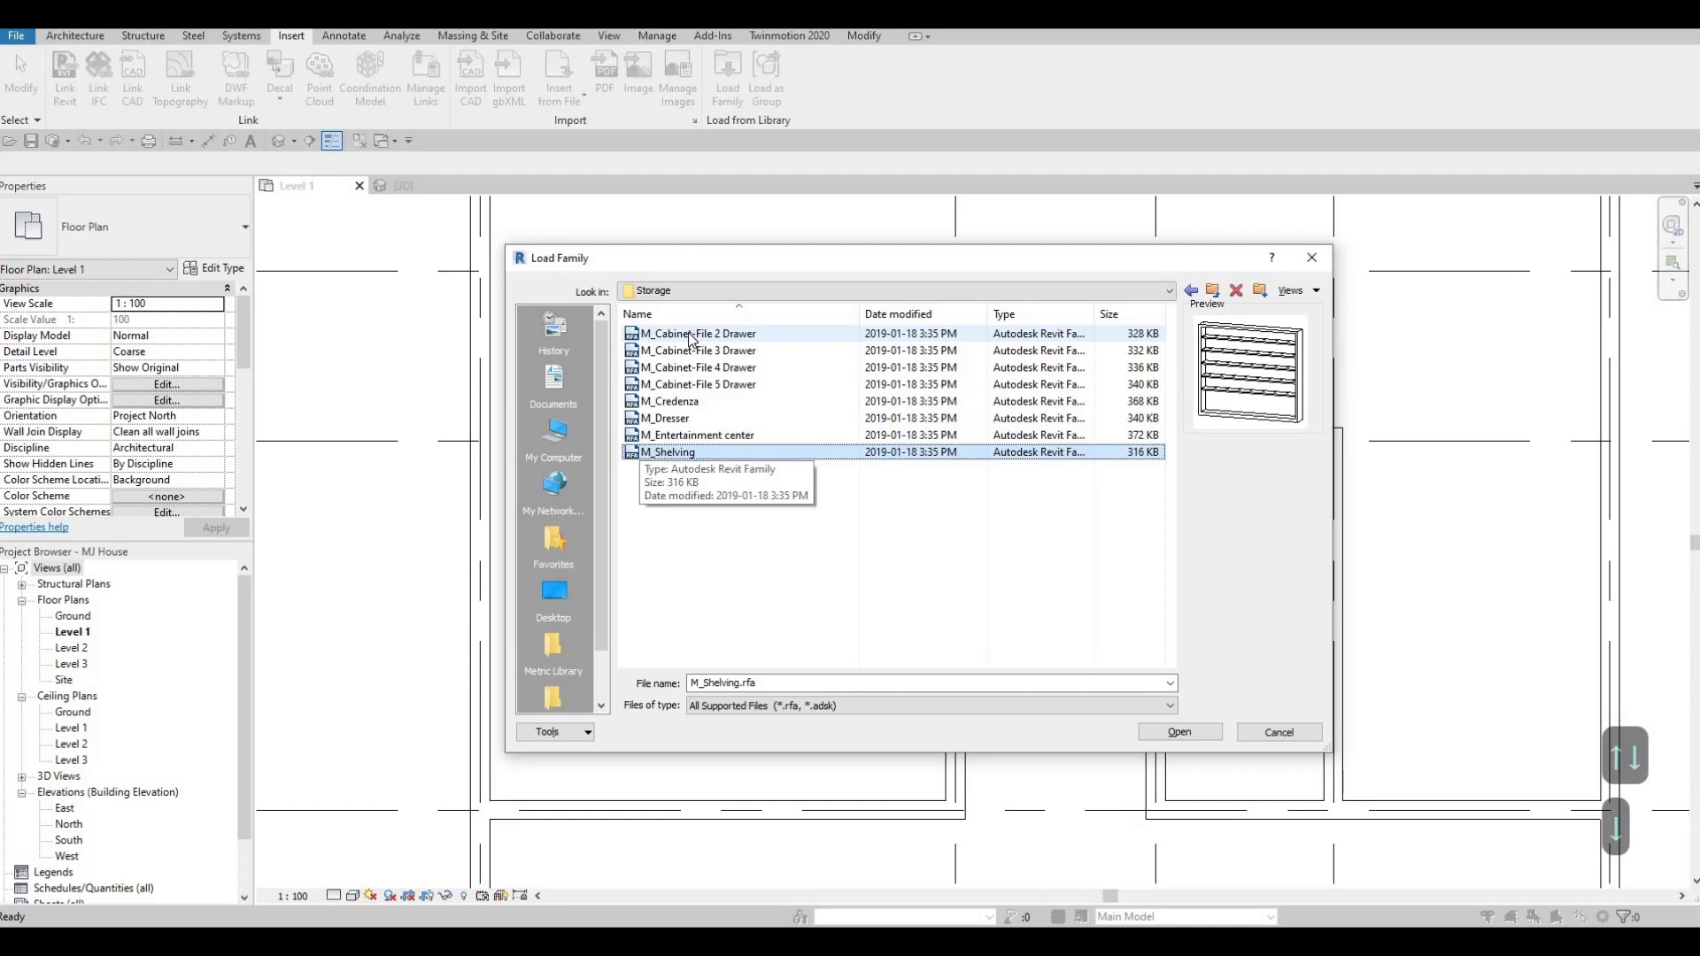
key("Up")
key("Down")
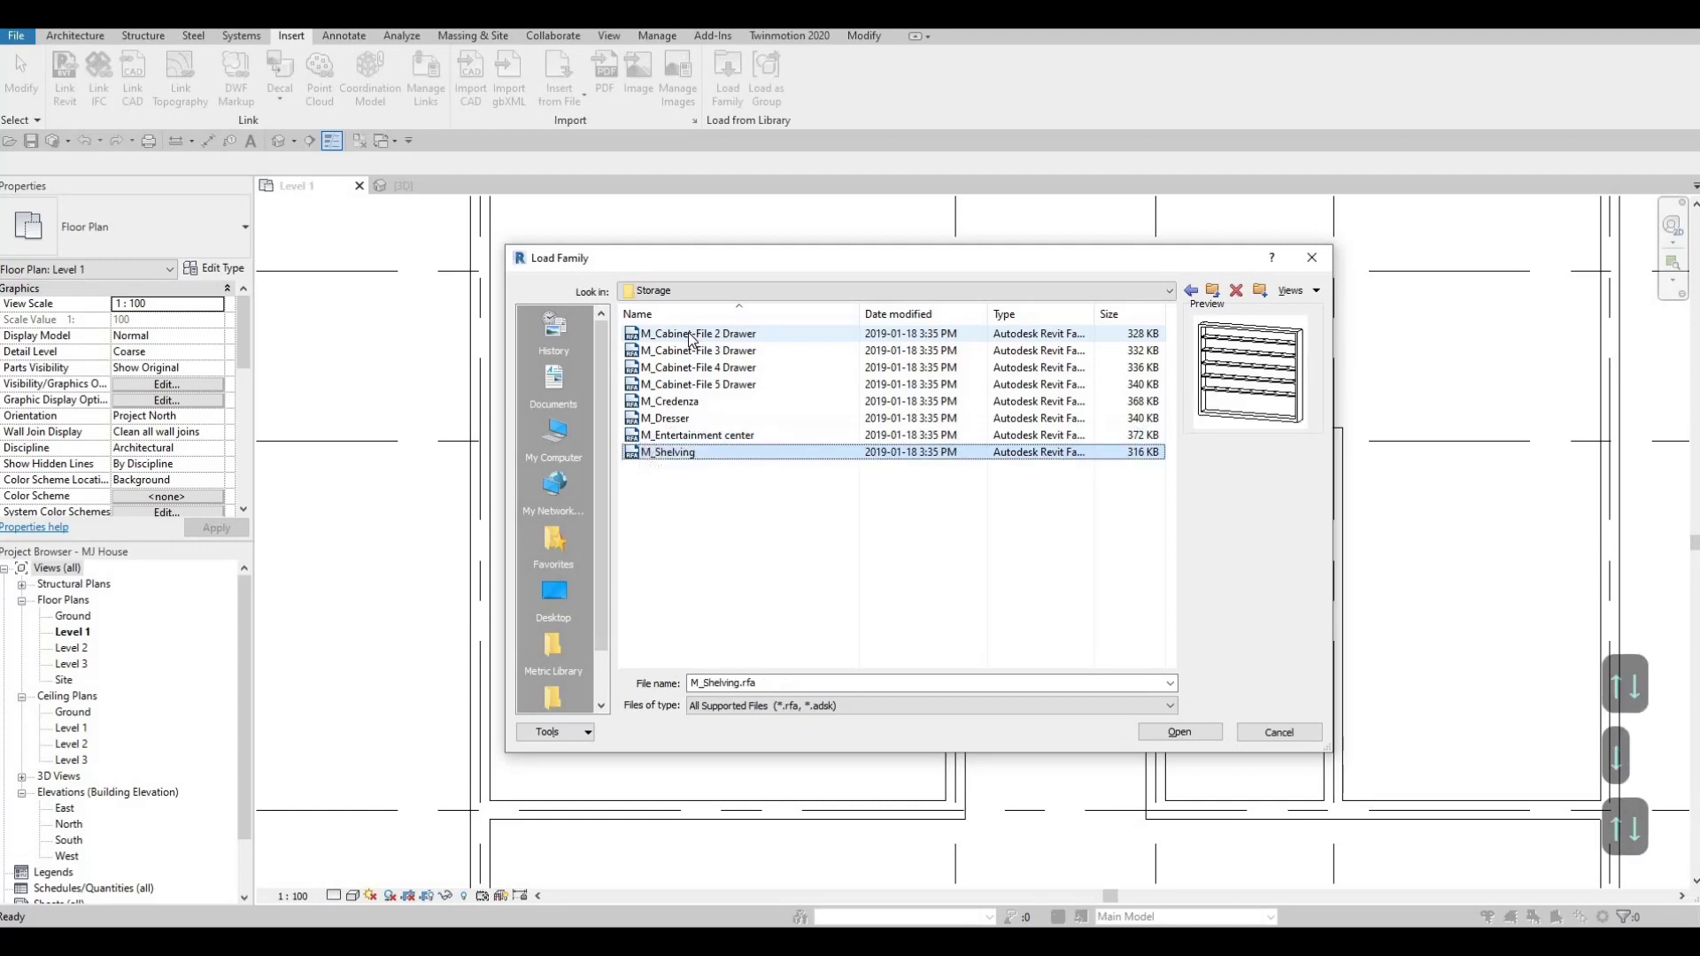
key("Up")
key("Down")
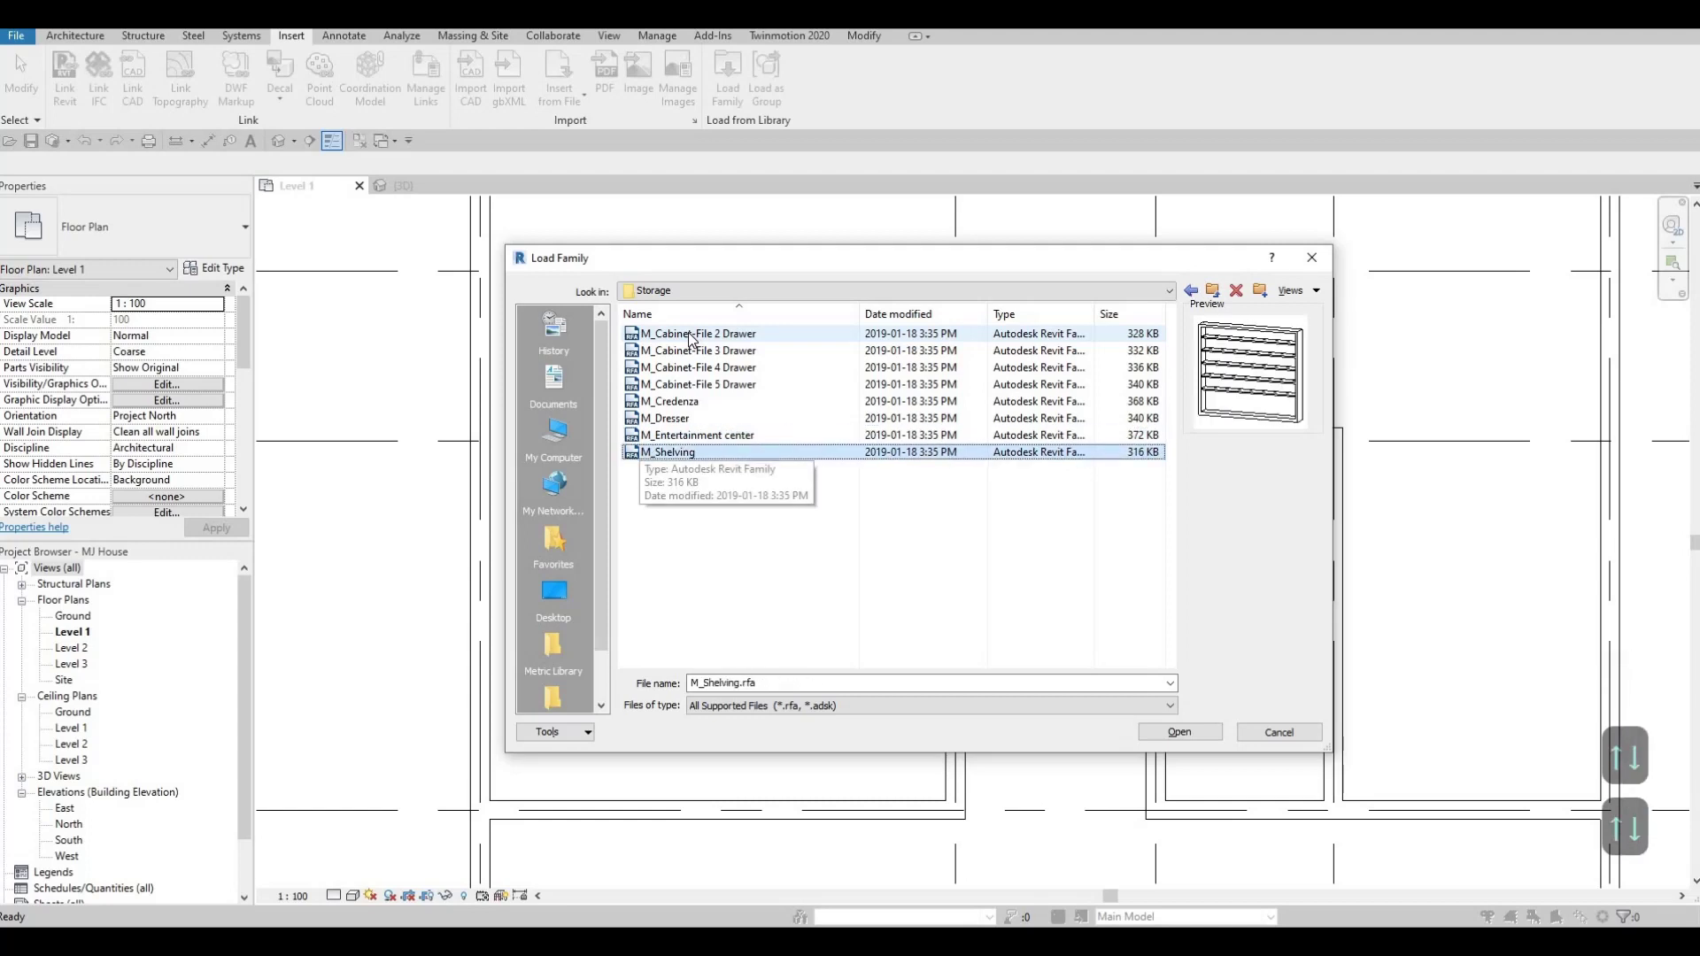
key("Up")
key("Up")
key("Up")
key("Down")
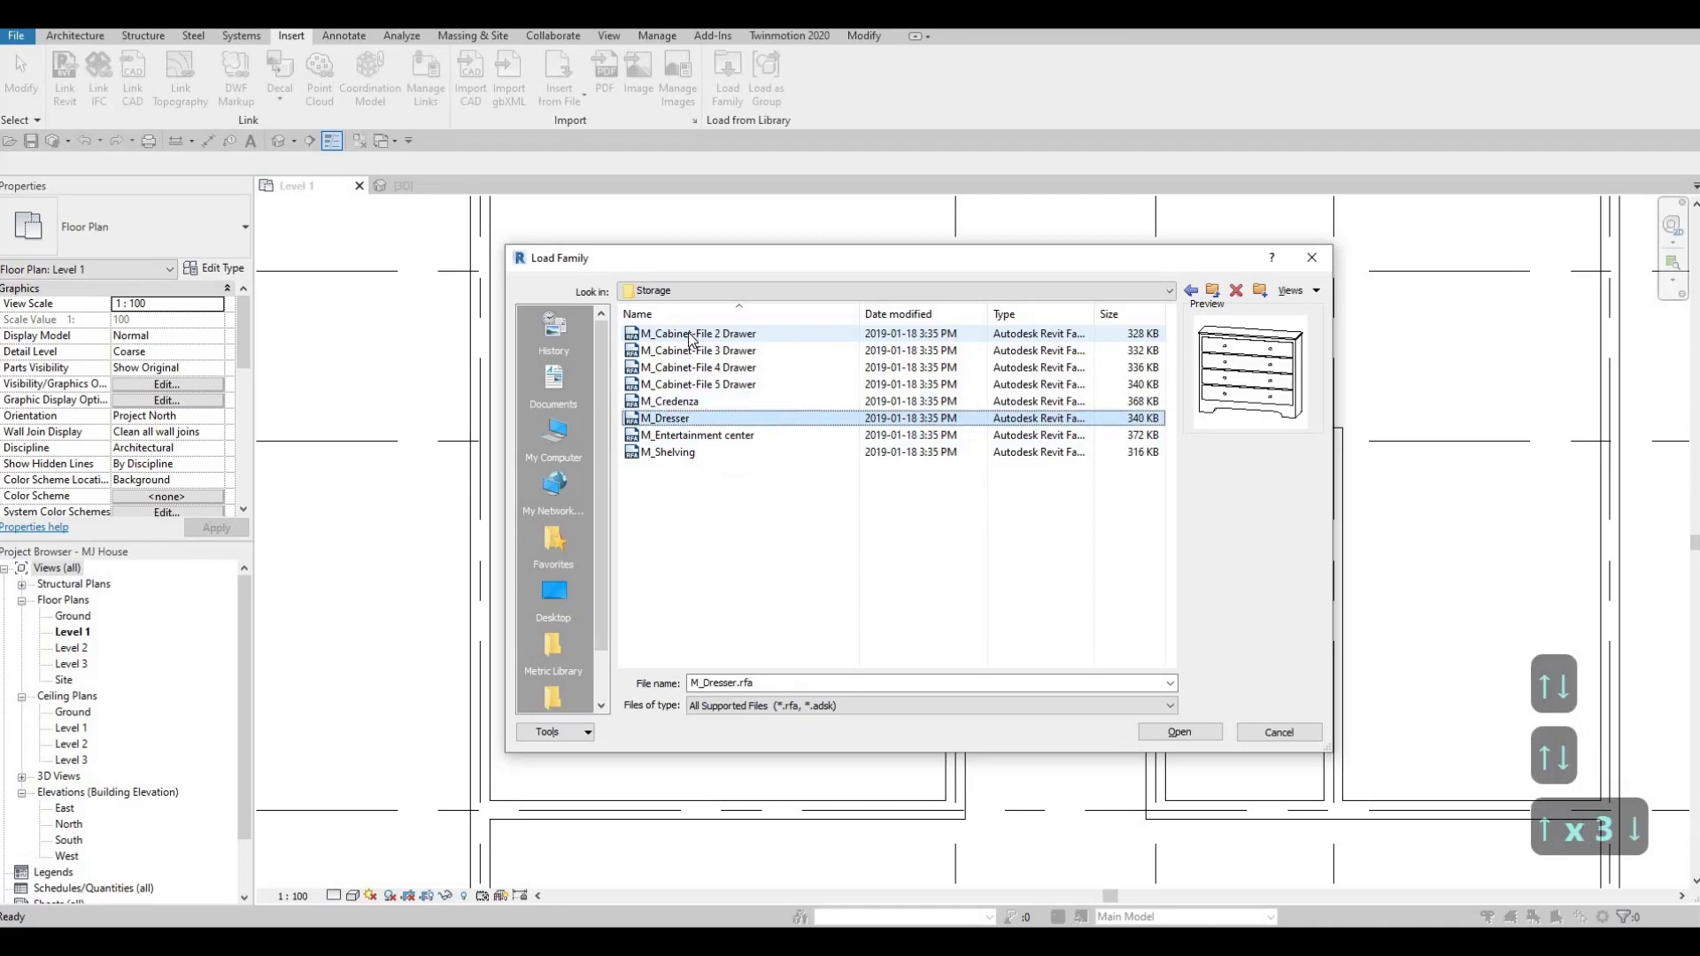
Step: Load the M_Shelving family from the library's Storage folder
key("Down")
key("Down")
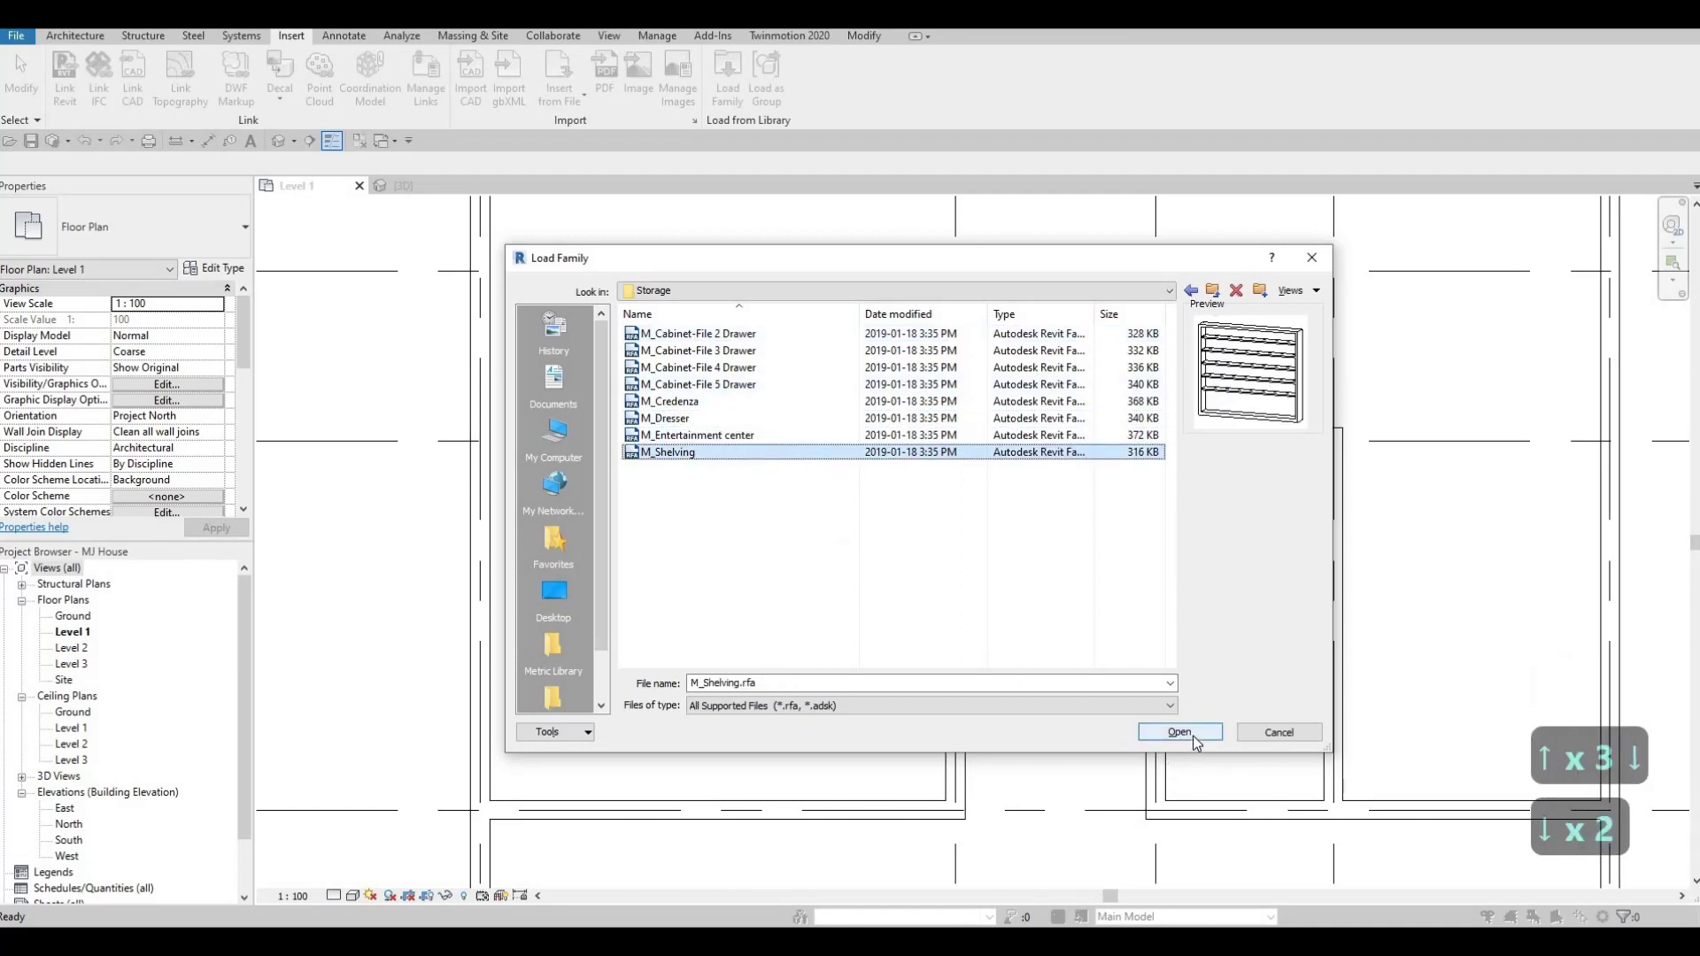
left_click(1193, 736)
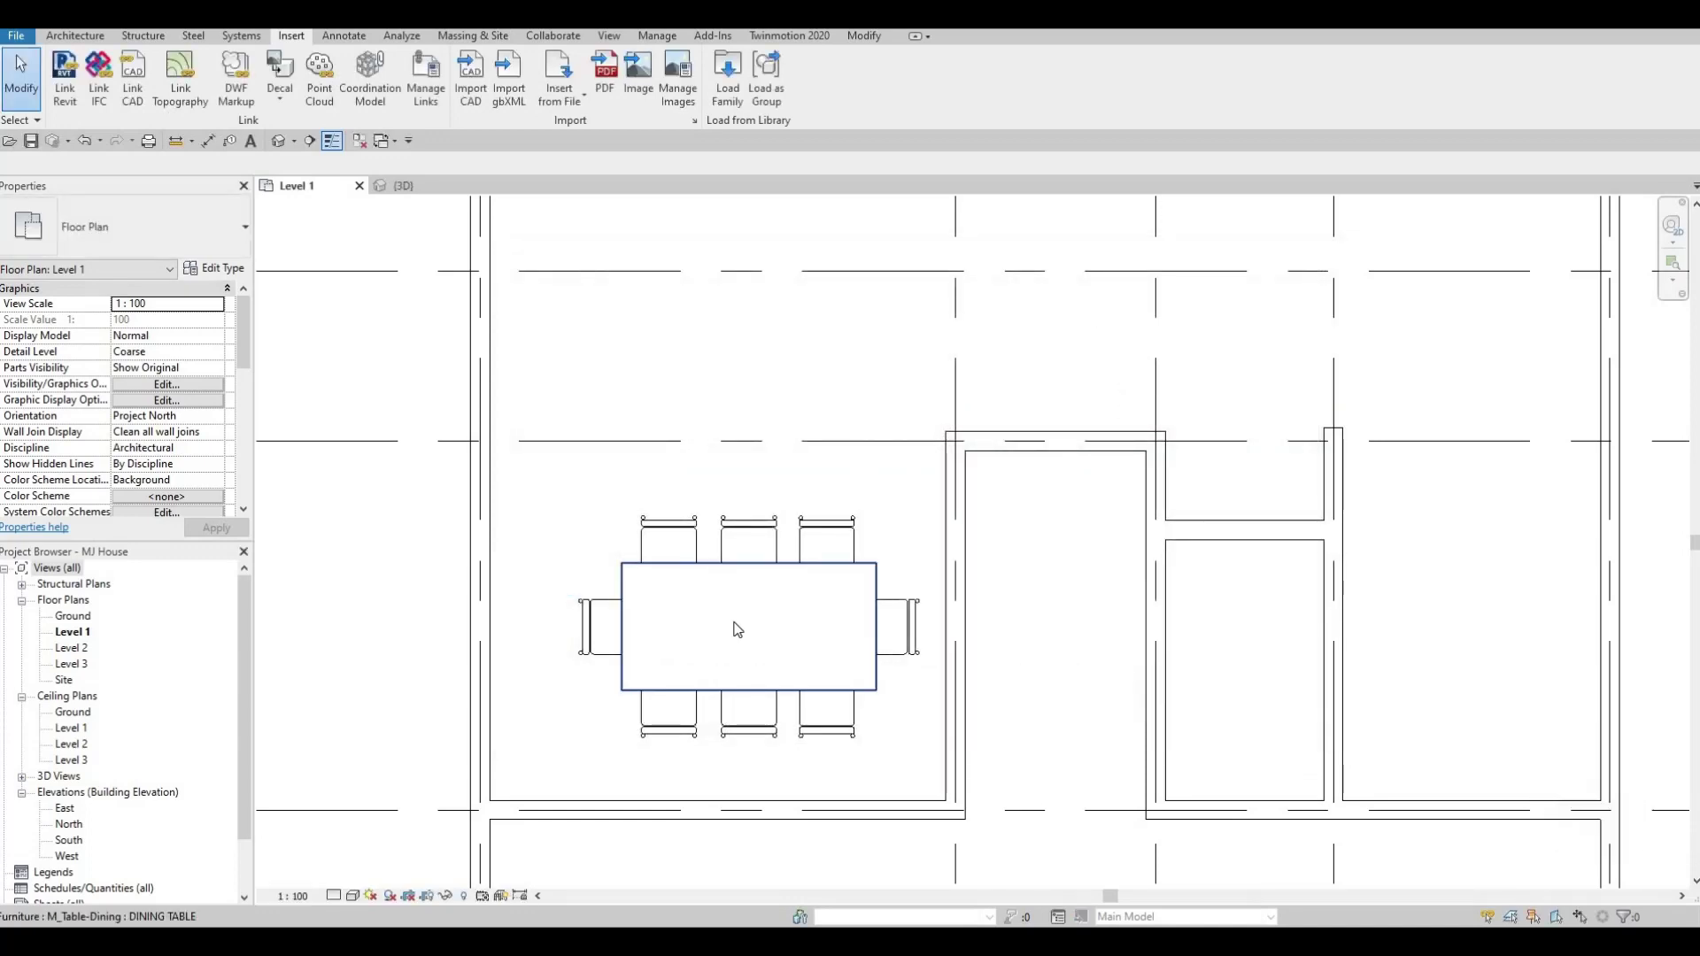
Step: Place a 0915 x 0254 x 1830mm M_Shelving unit lengthwise against the grid 1 wall beside the table, its near end about 1001 mm below grid F
key("c")
key("m")
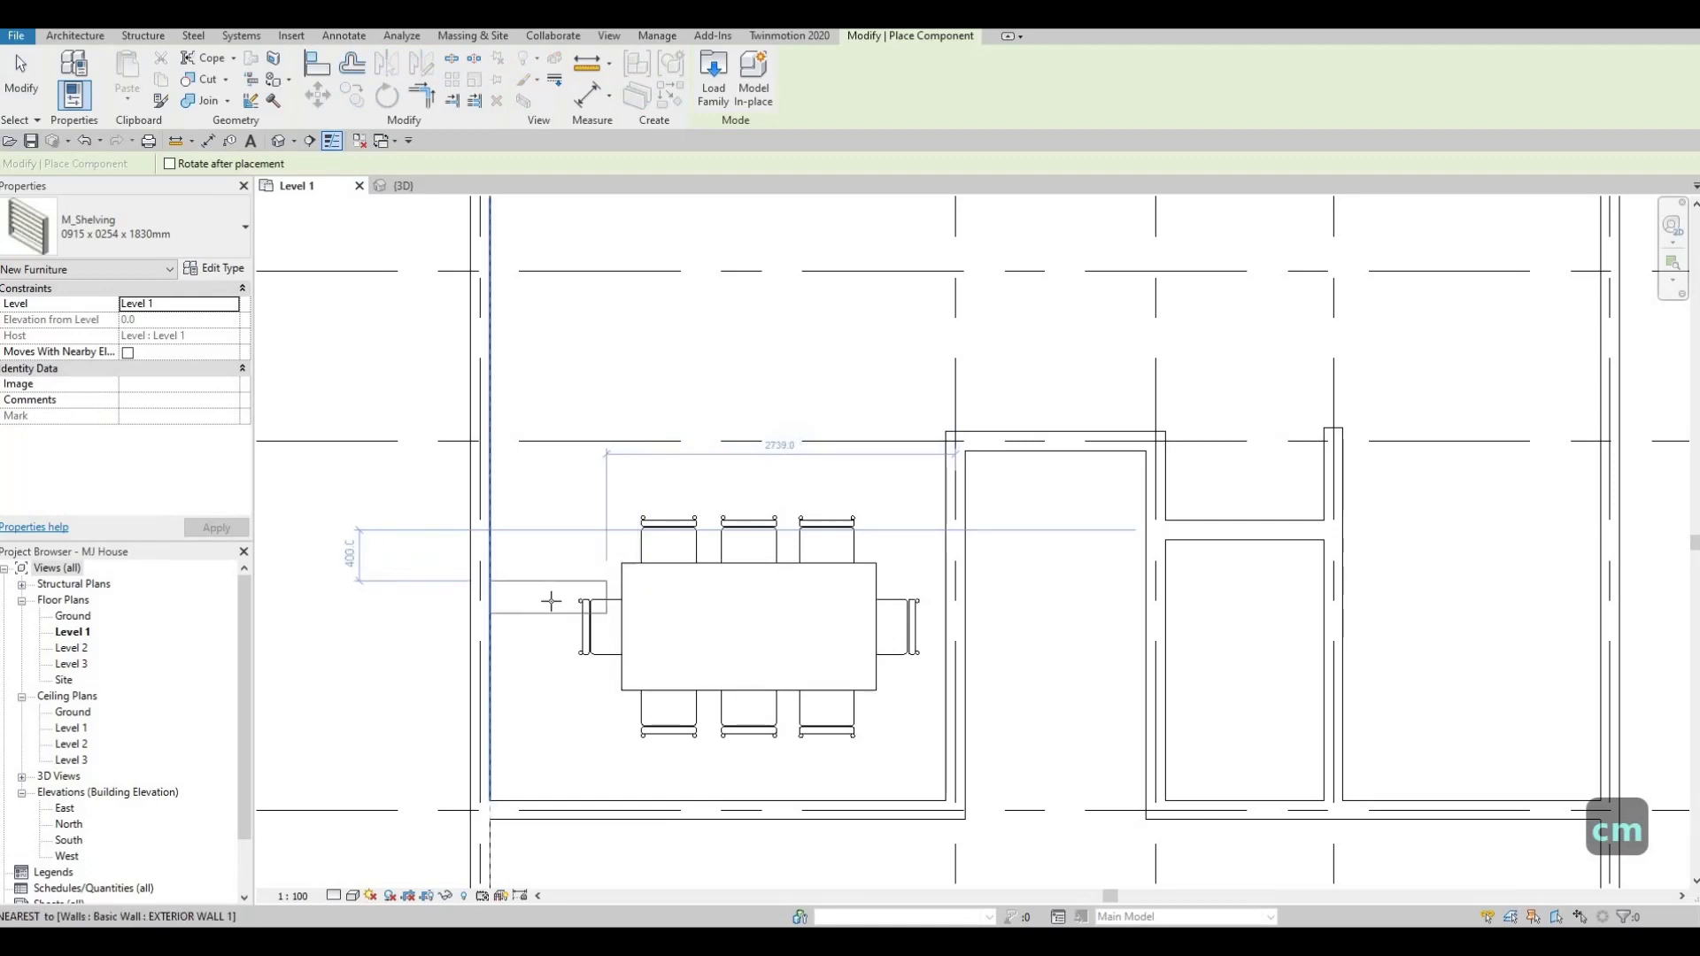
key("space")
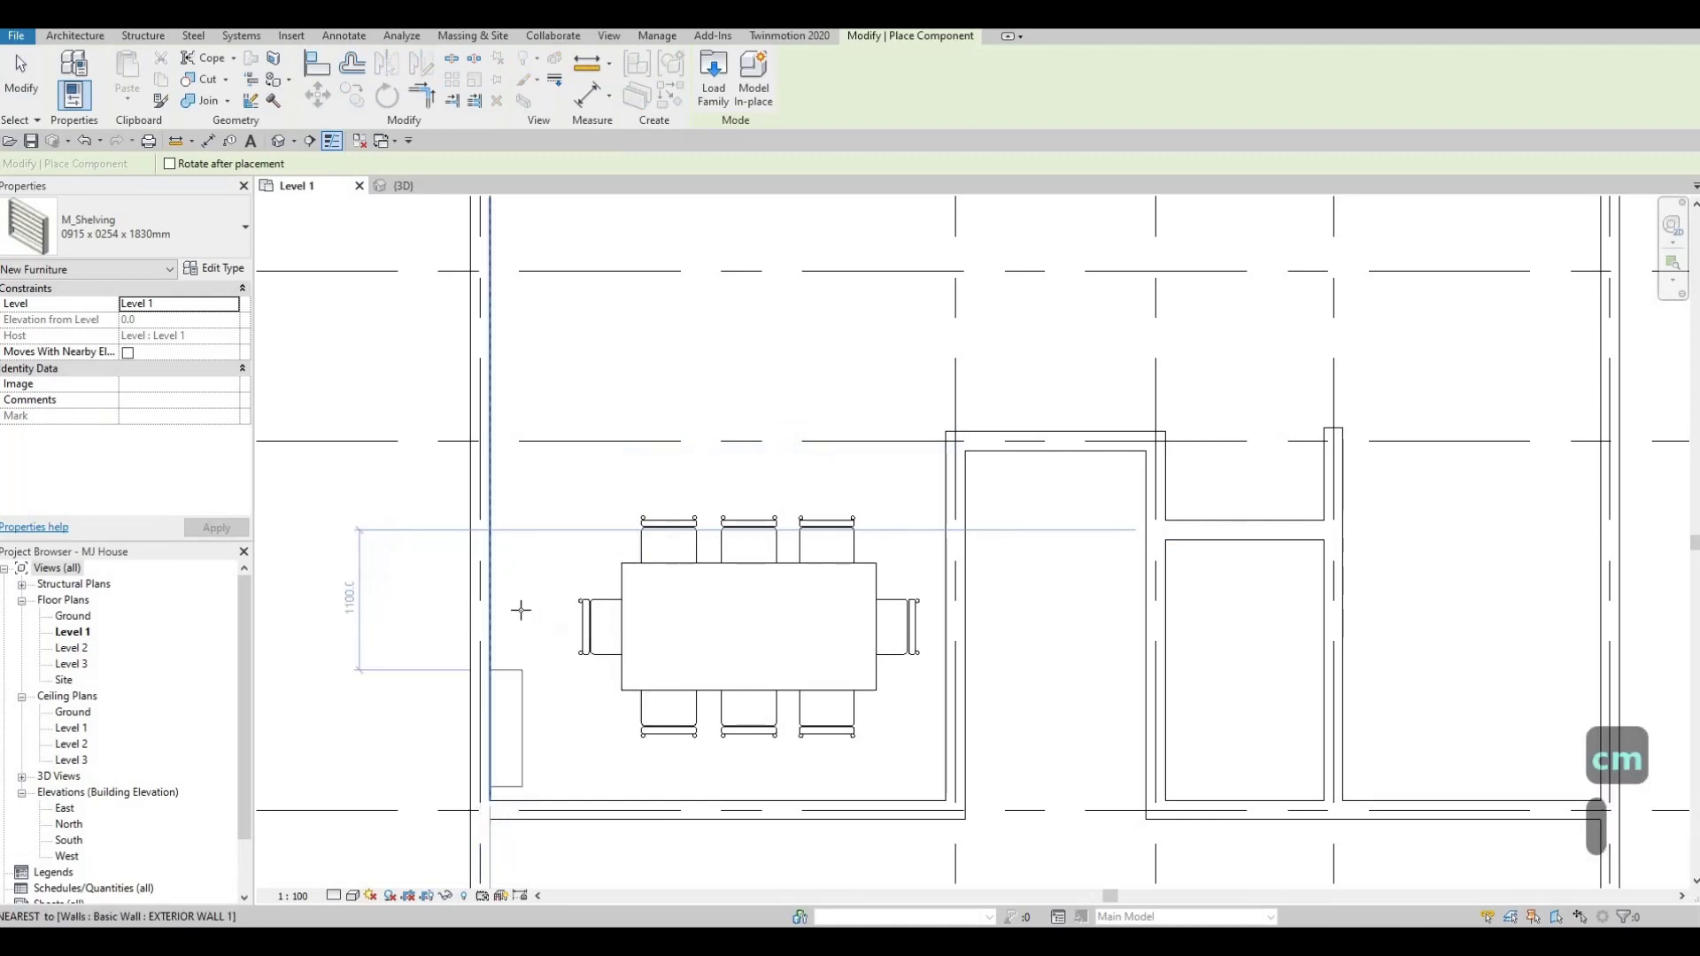
left_click(503, 622)
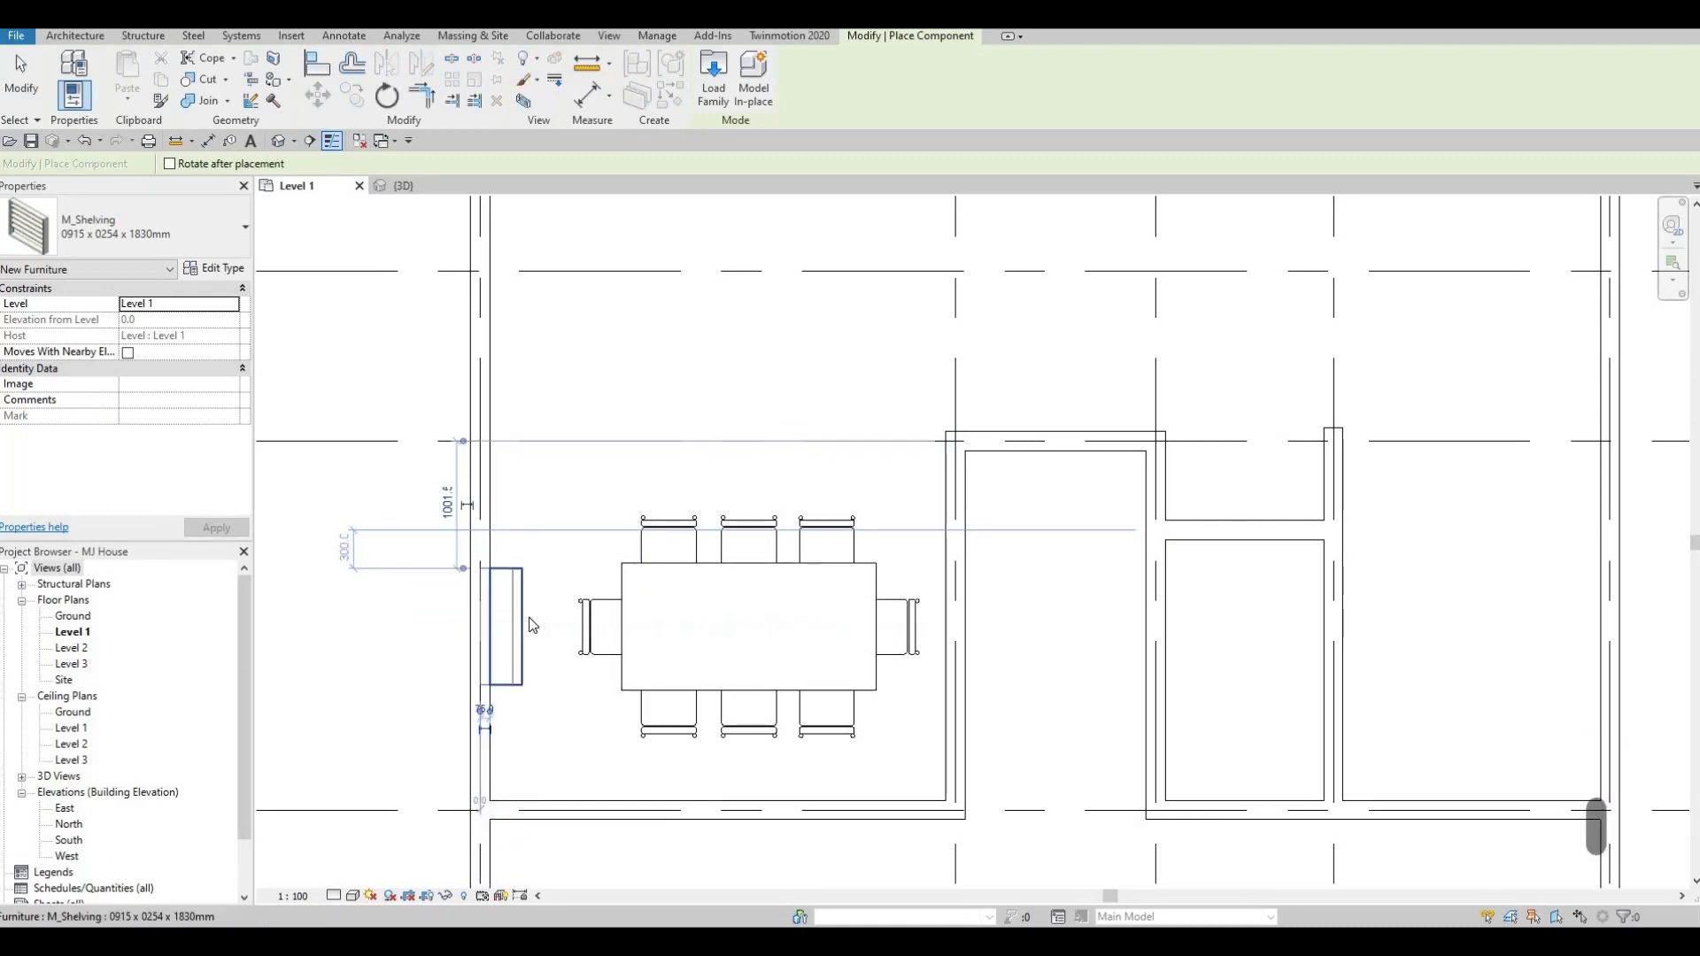
key("Escape")
key("Escape")
Step: Duplicate the placed shelving unit's type under the name SHELVINGS
left_click(506, 624)
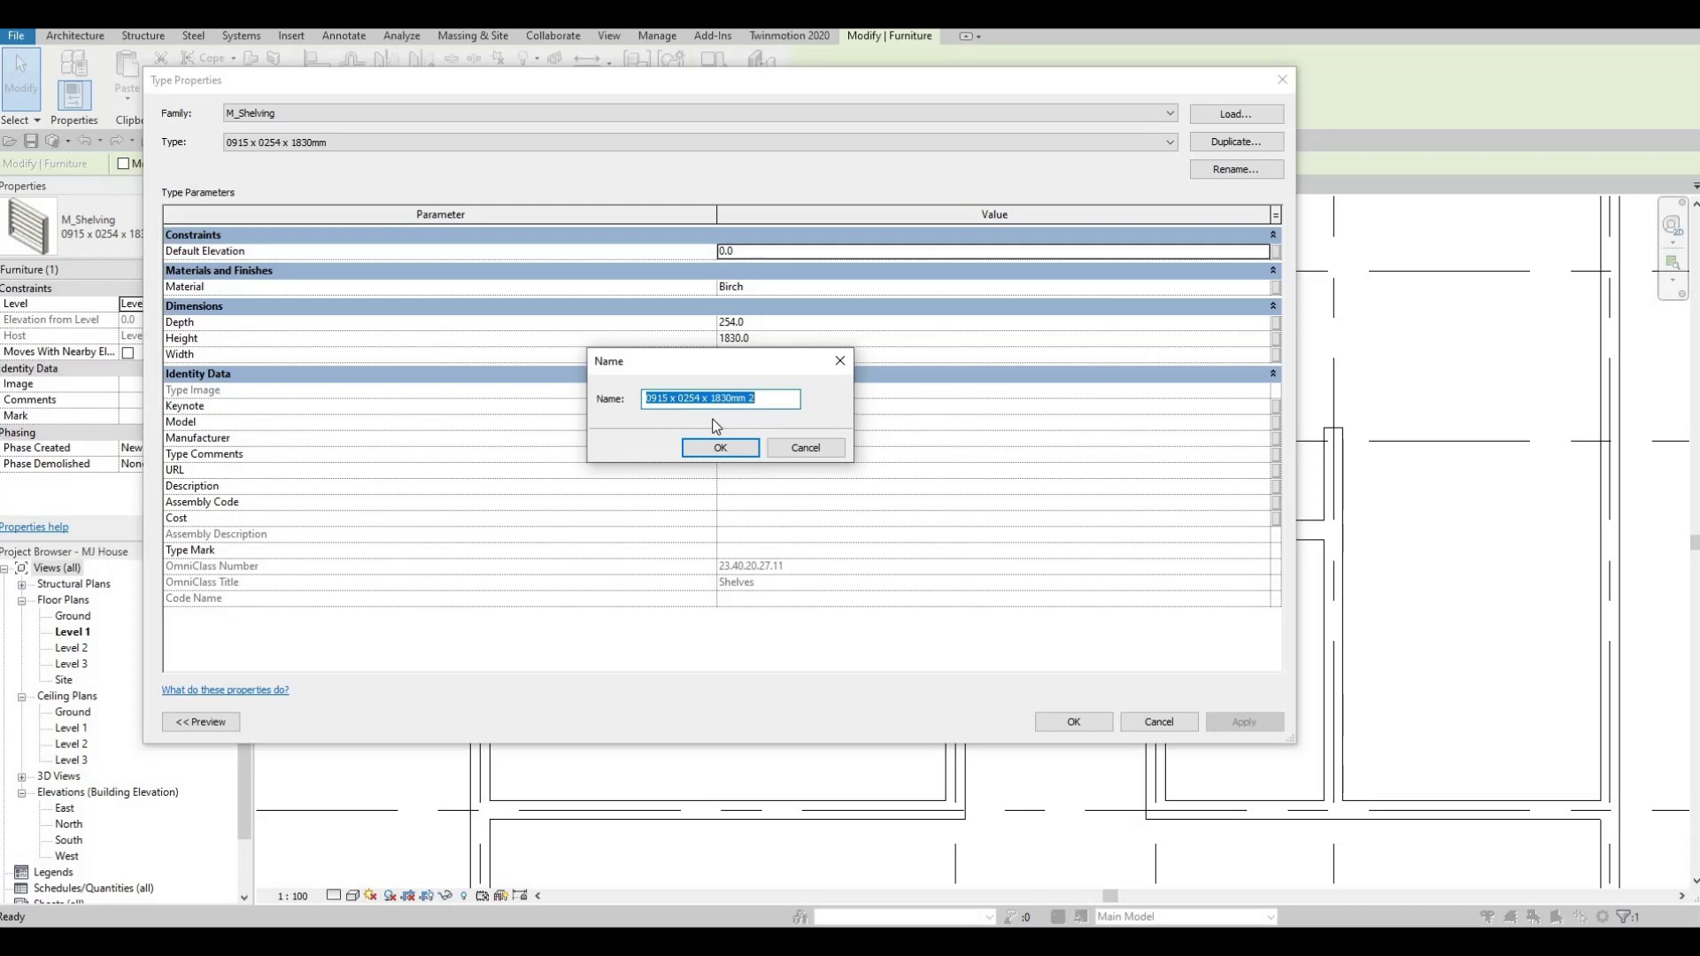
type("ca")
key("BackSpace")
key("BackSpace")
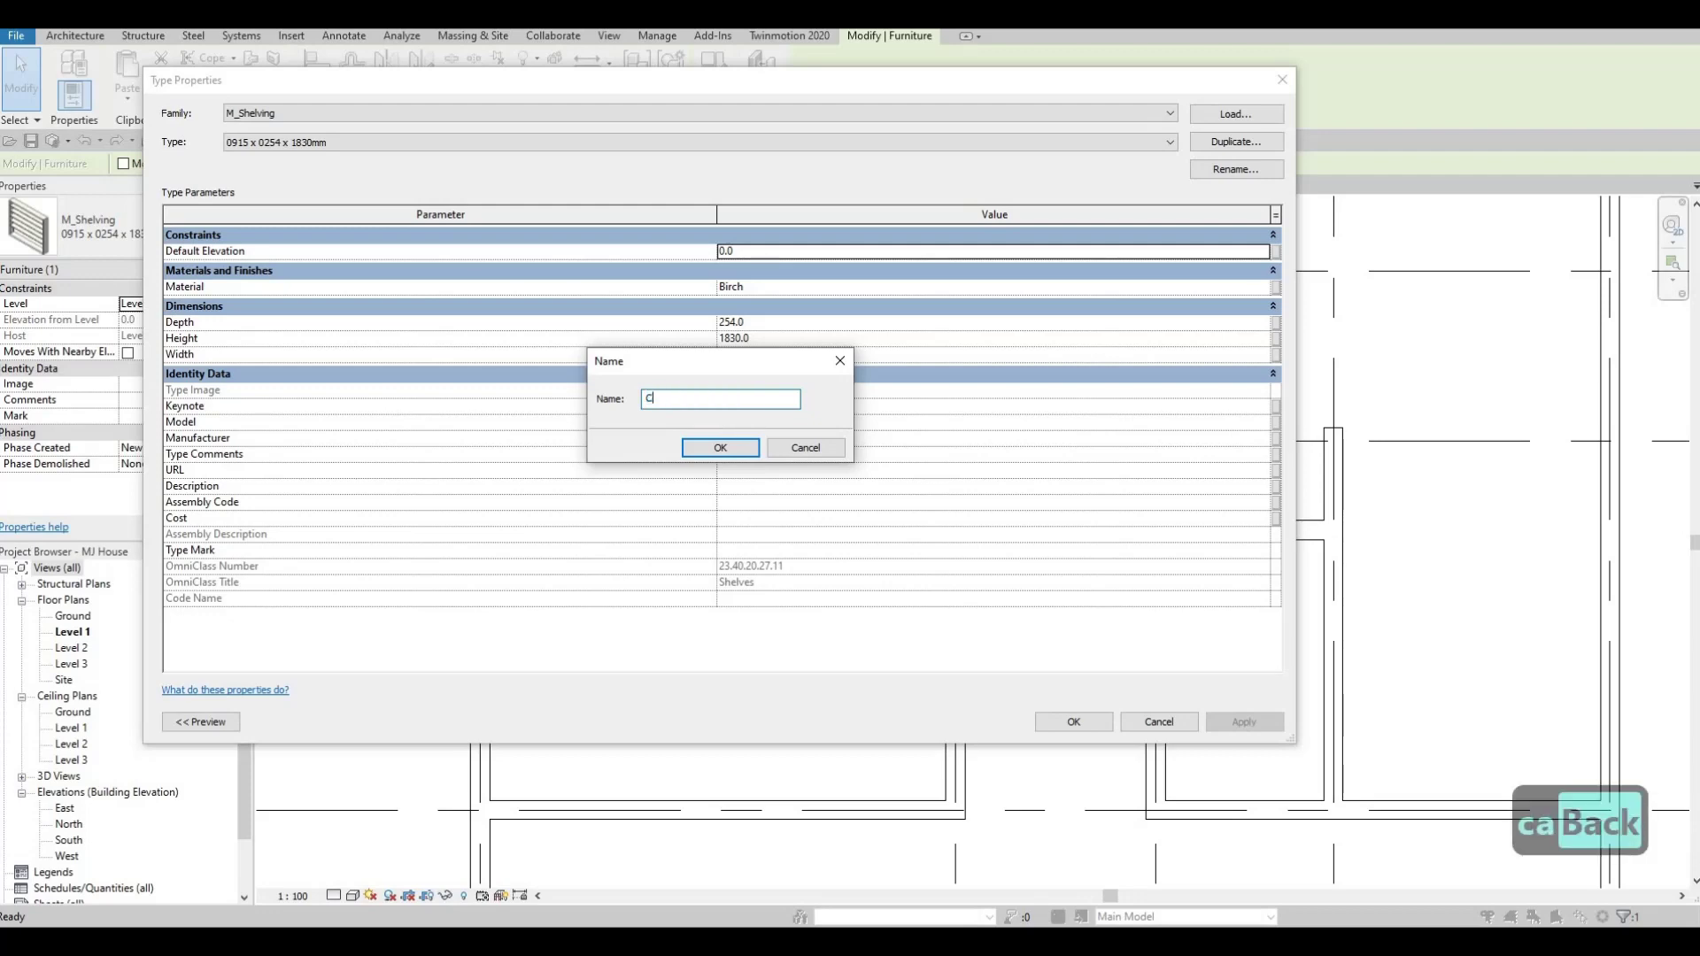
type("SHELVINGS")
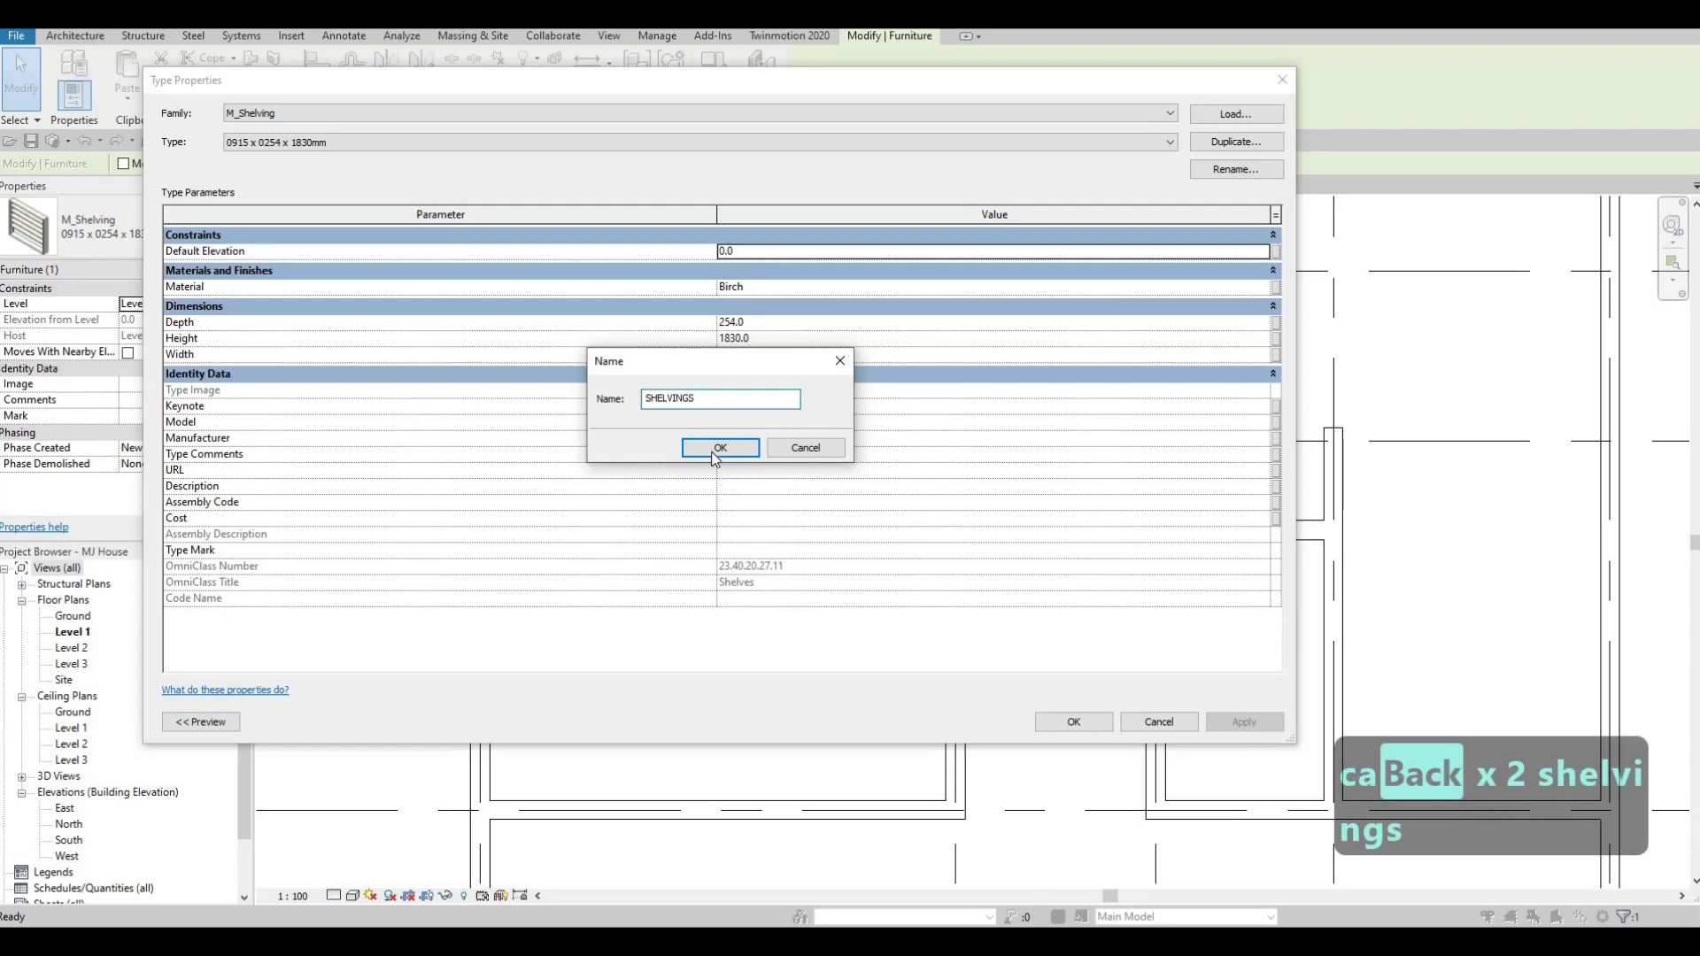
key("Return")
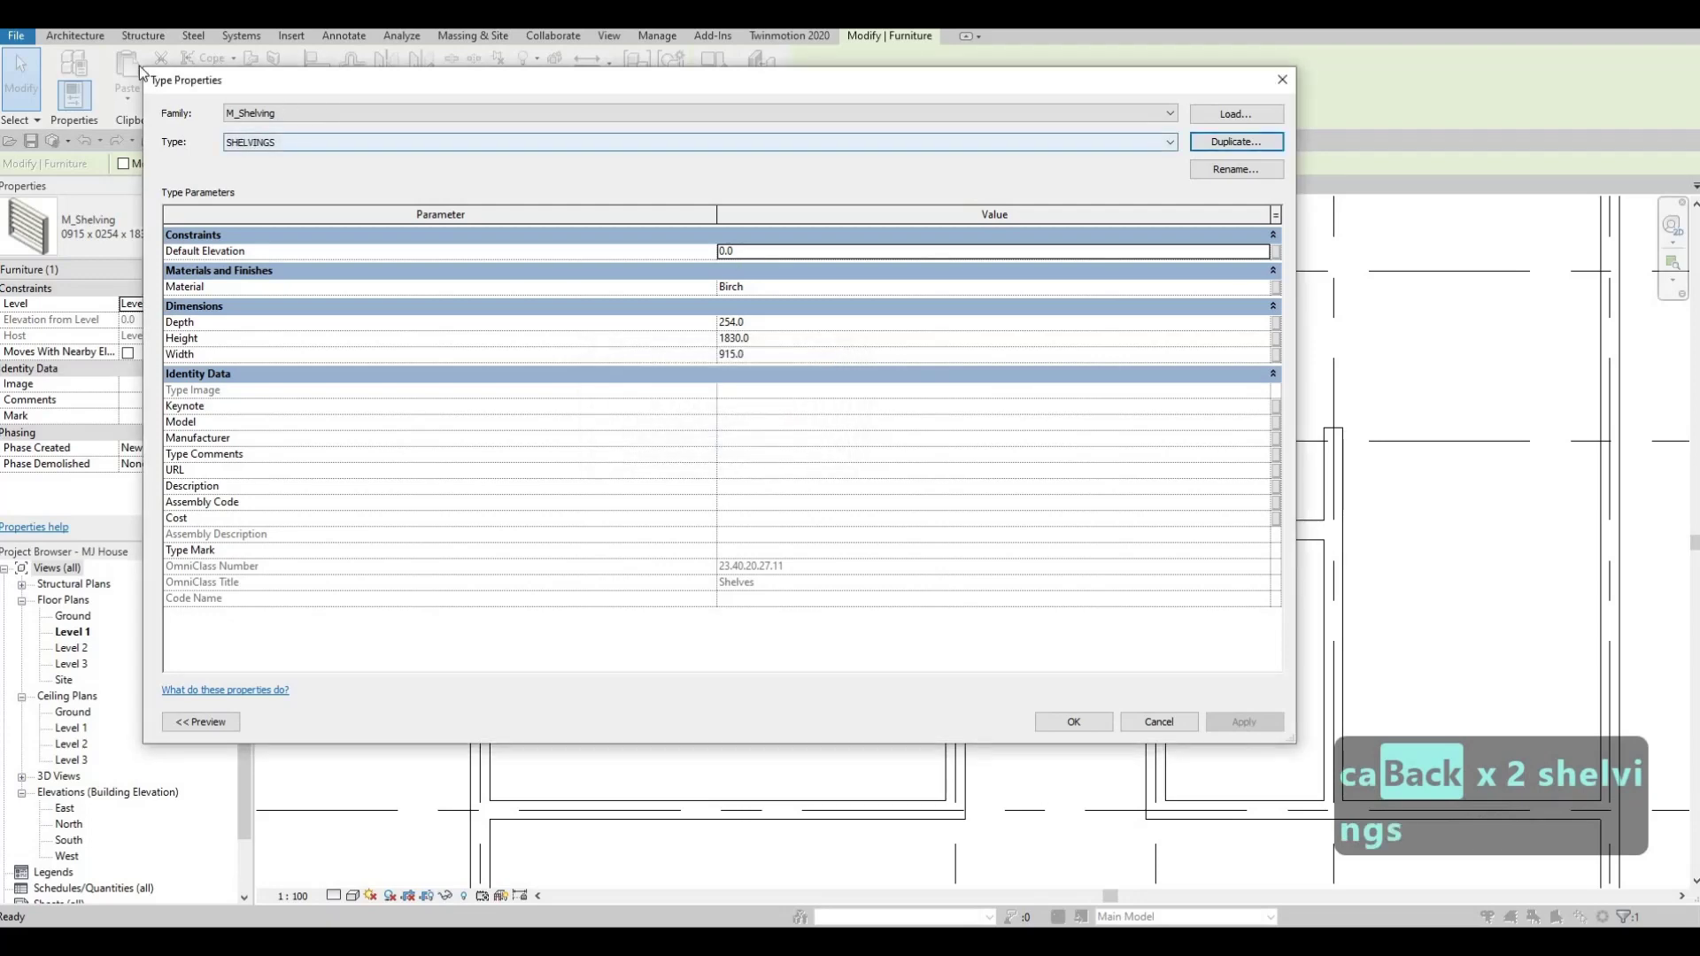
Step: Set the SHELVINGS type's height to 2500 and its width to 2000
left_click_drag(753, 305, 645, 285)
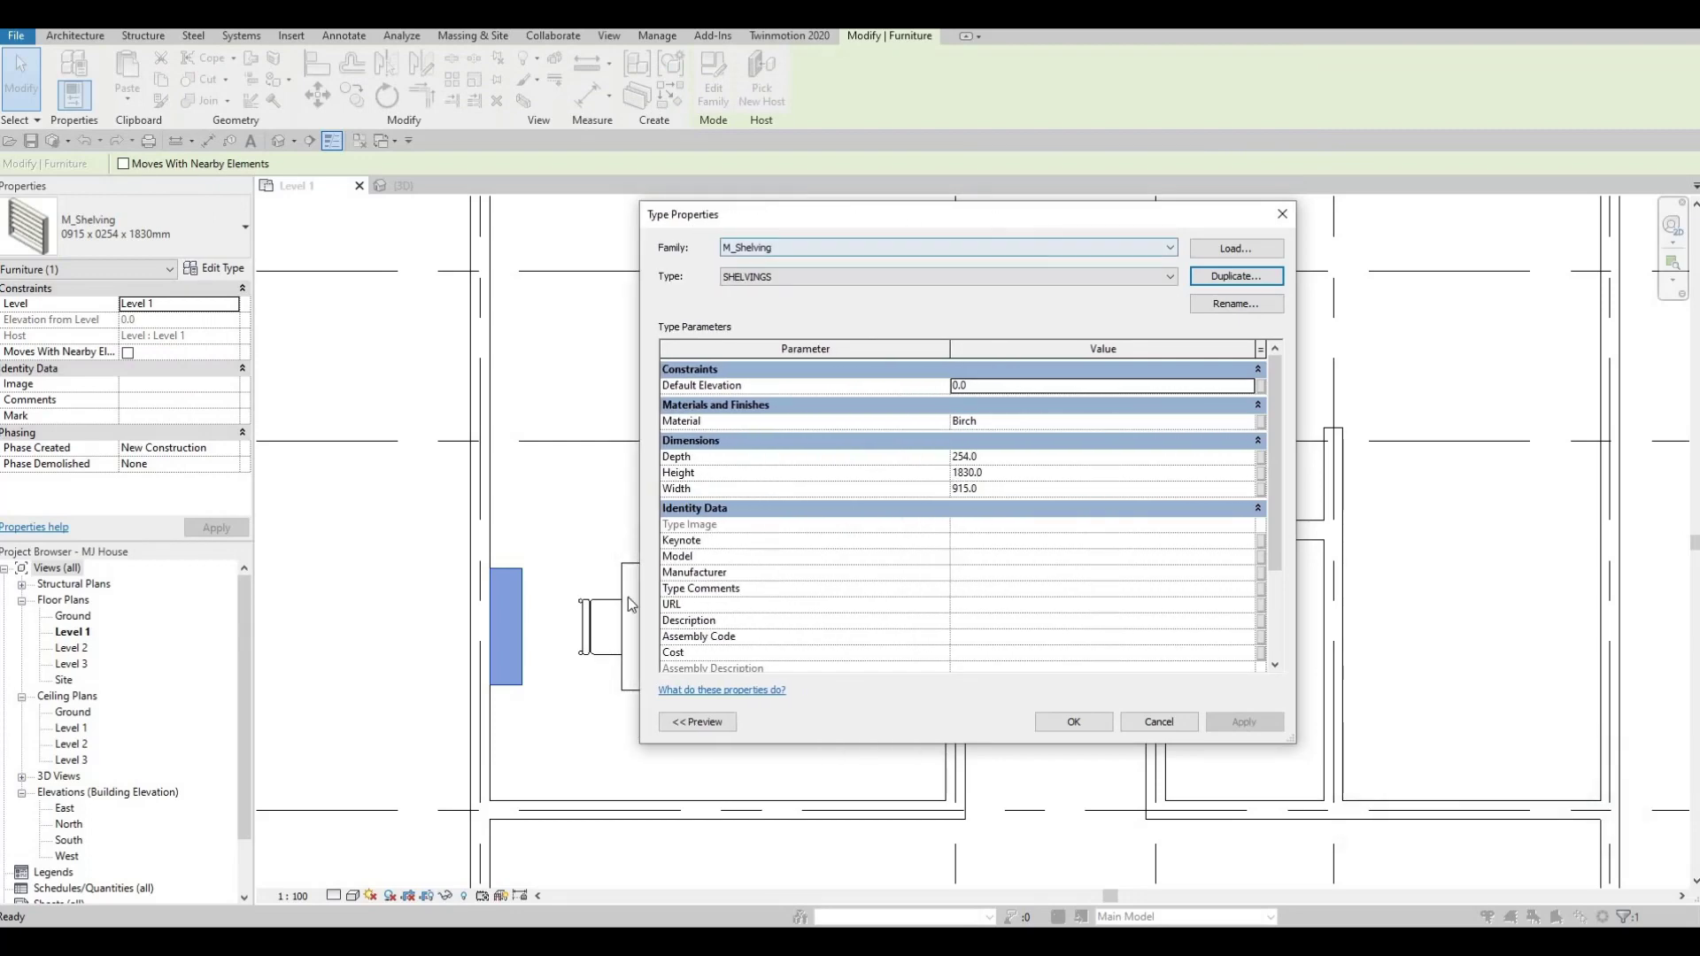
left_click_drag(949, 228, 1086, 240)
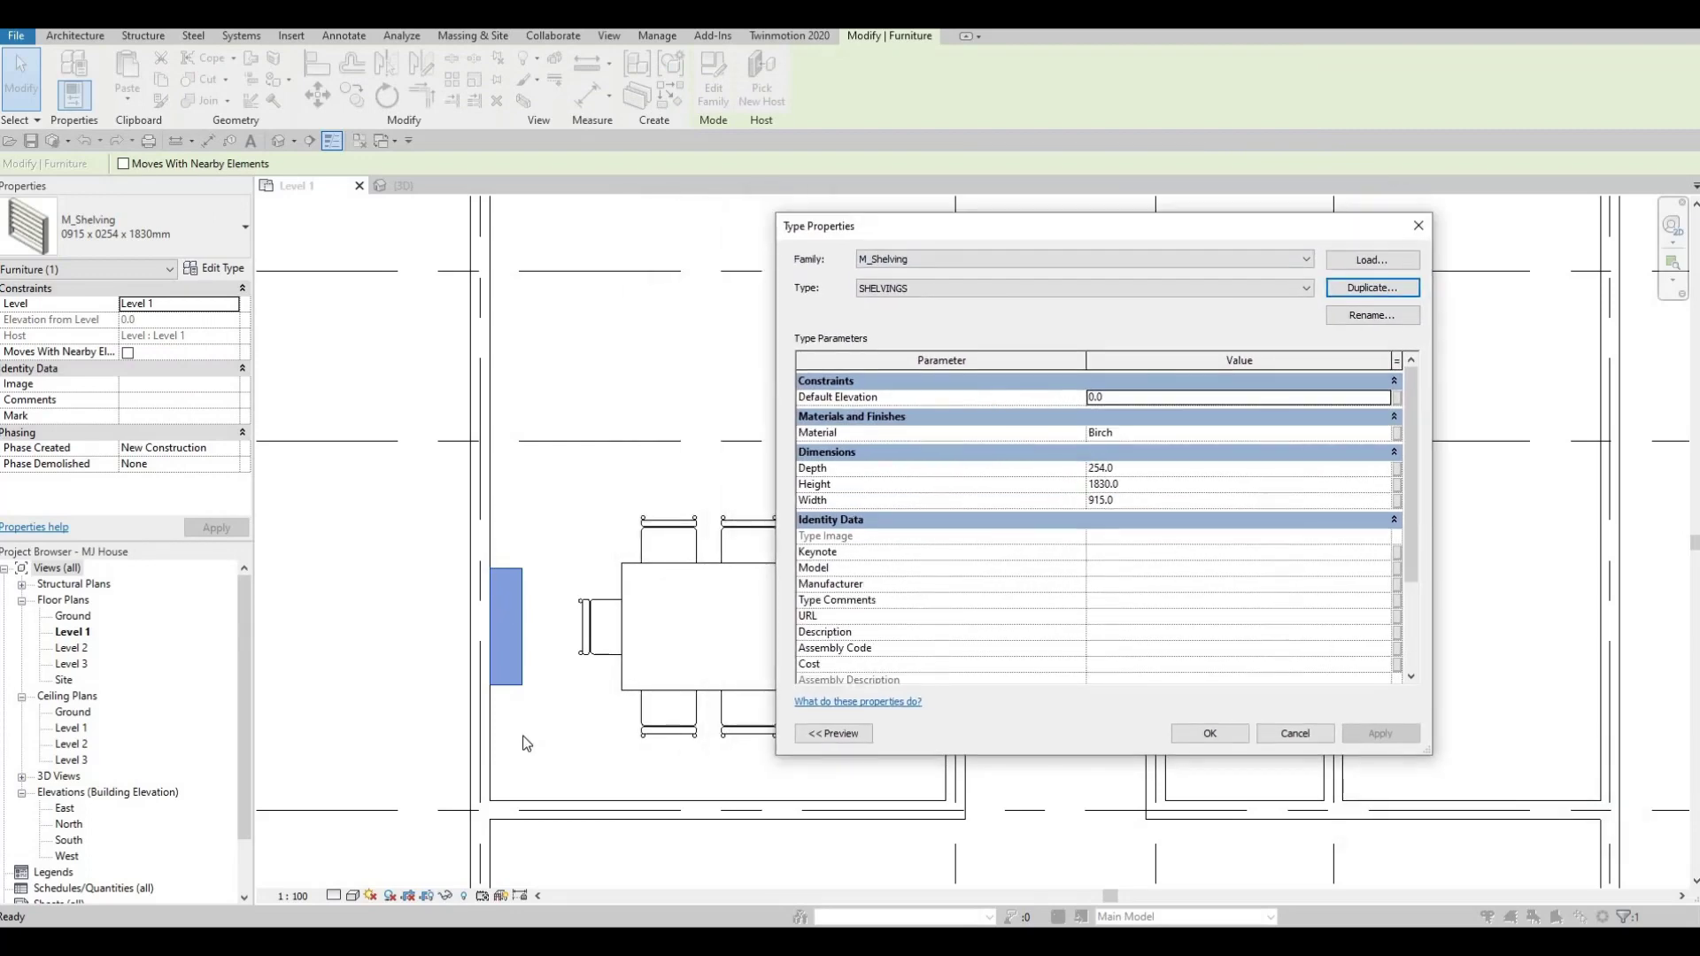
left_click(1133, 483)
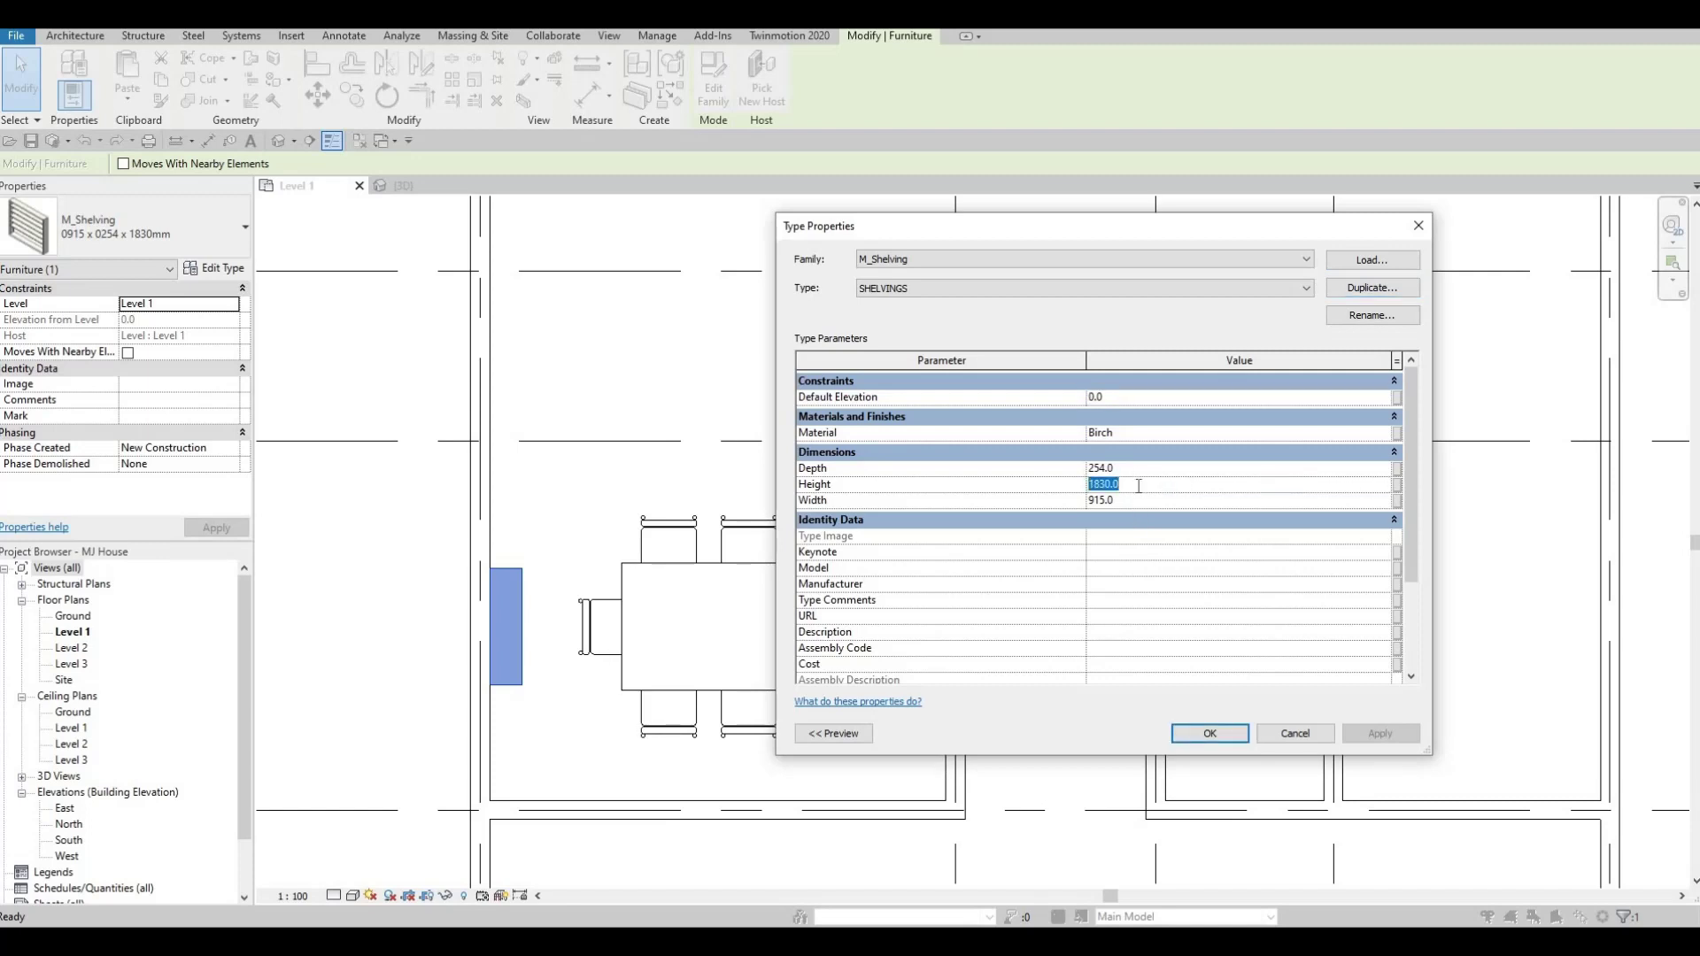
type("2500")
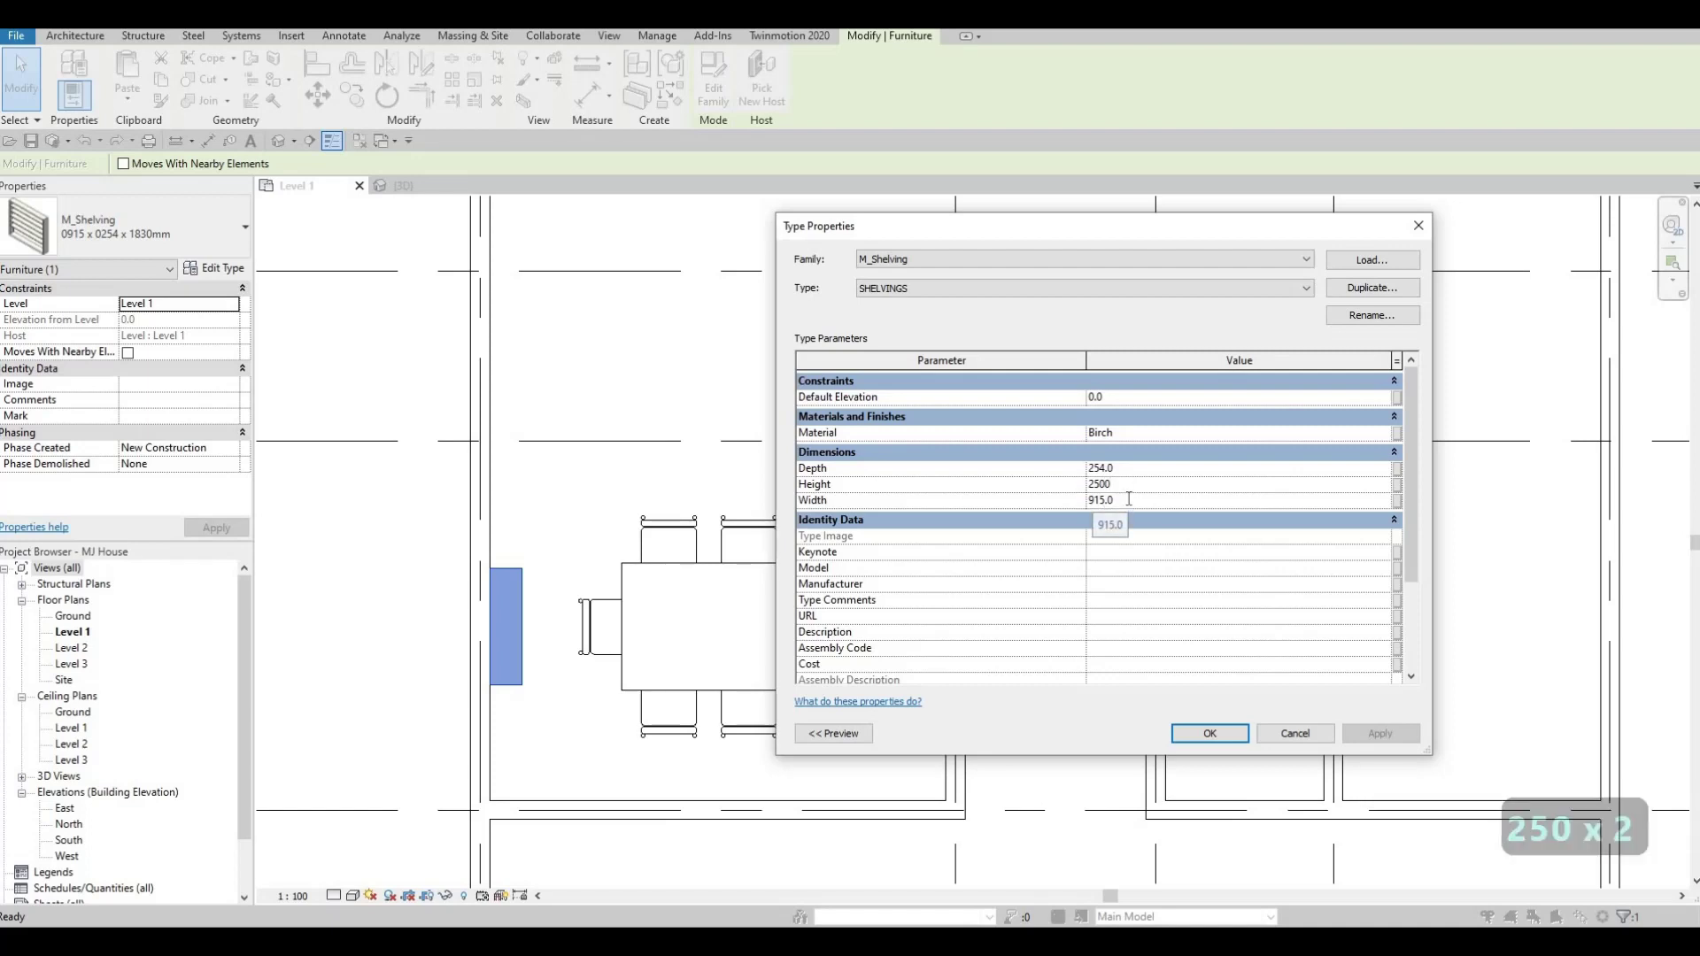
left_click(1128, 500)
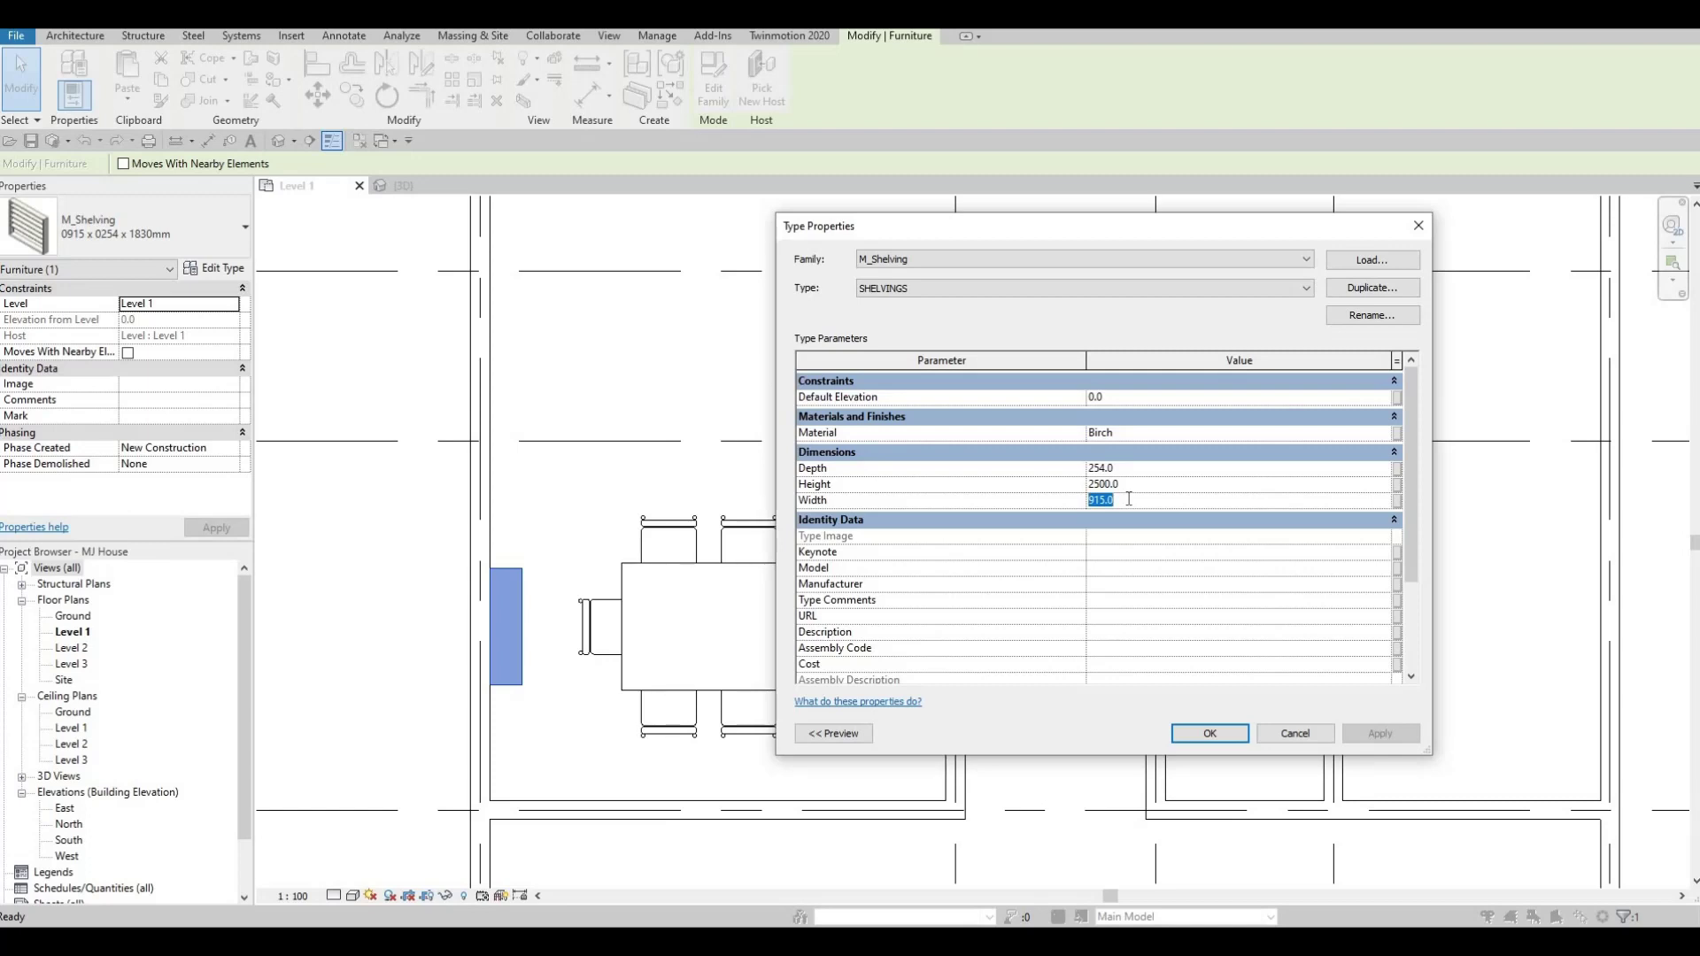
type("2")
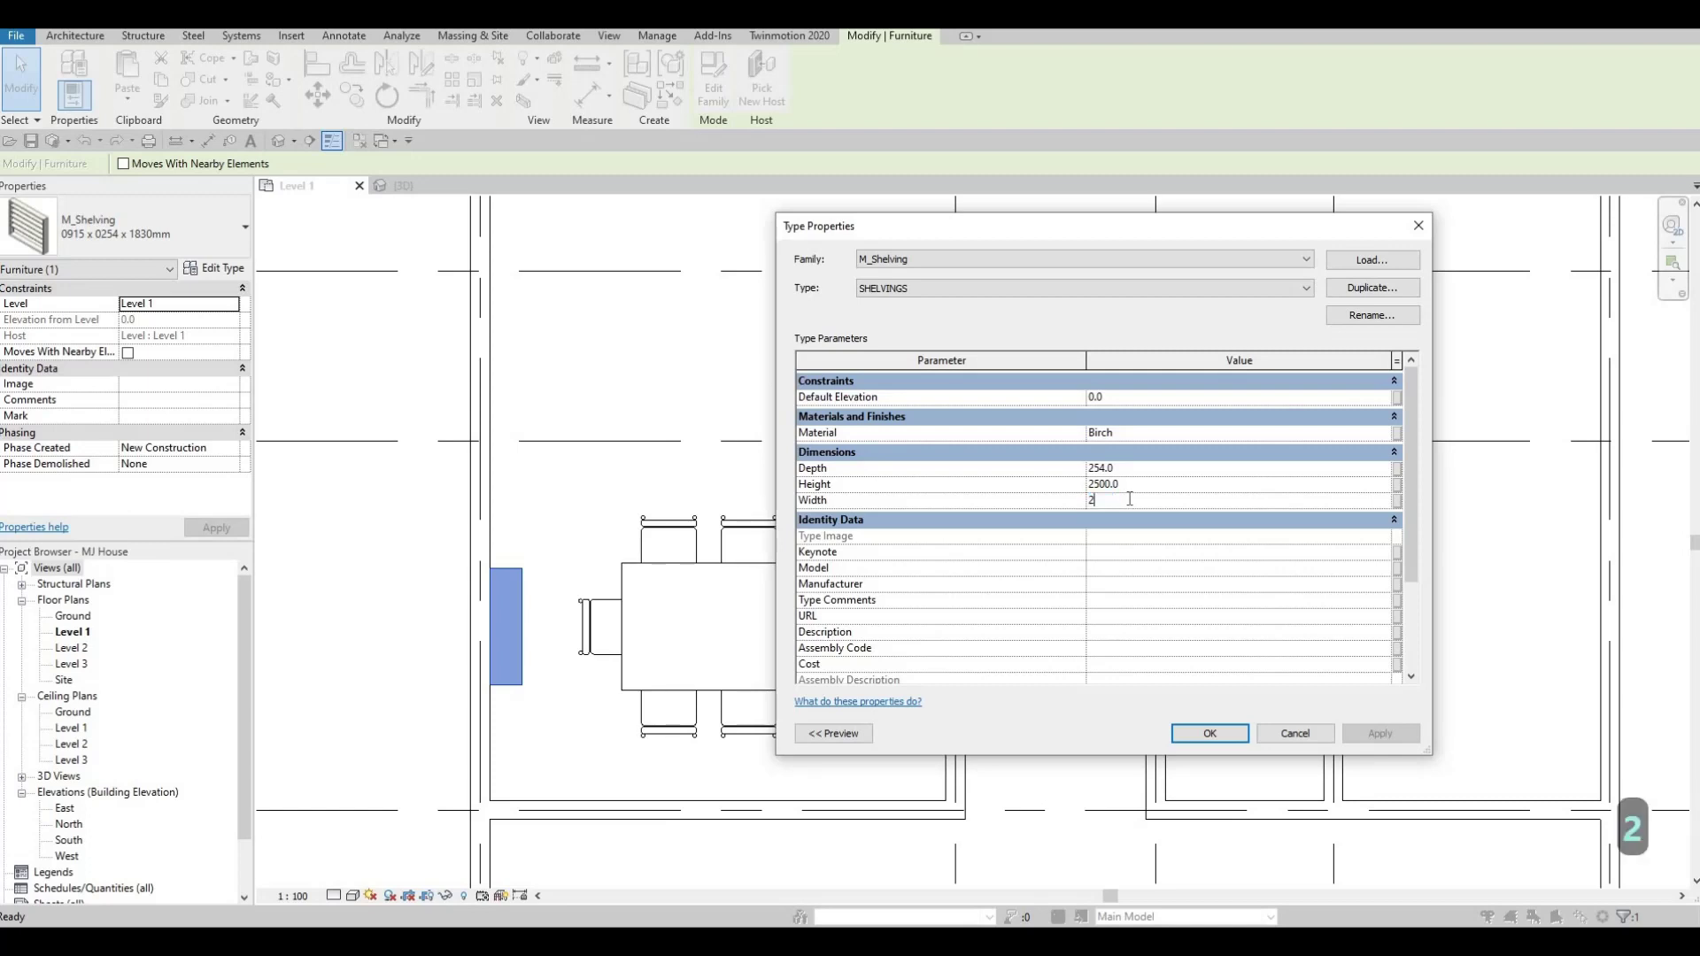
type("000")
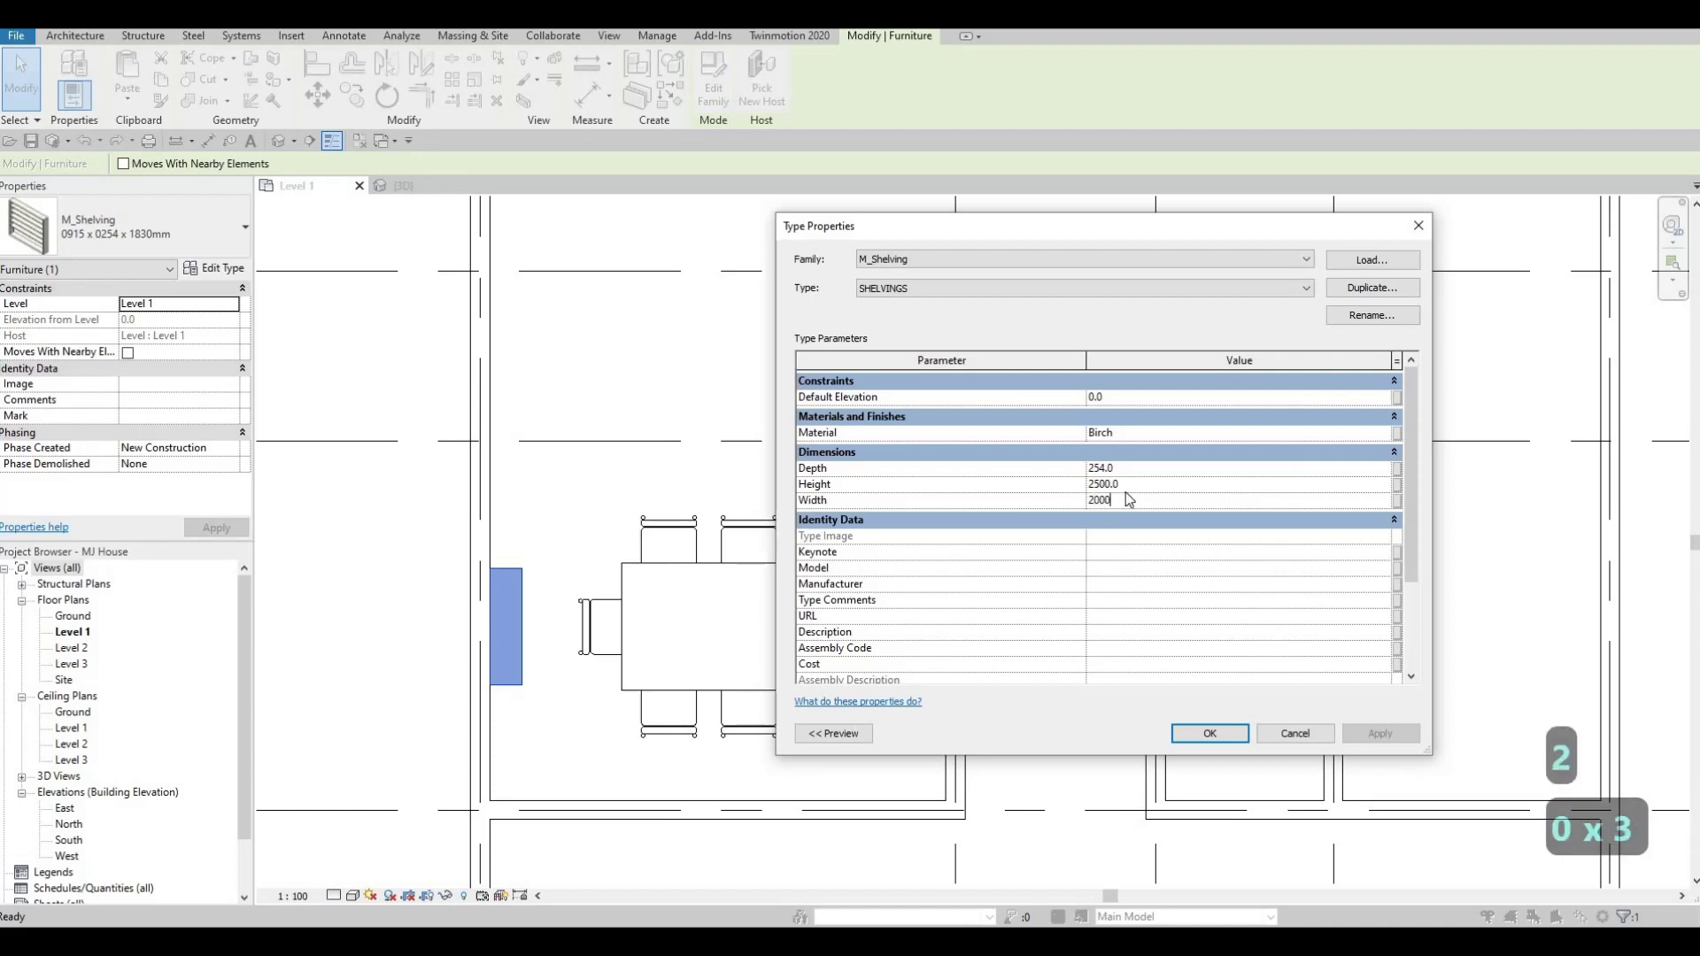
Step: Set the SHELVINGS type's depth to 250 and apply the new dimensions to the placed unit
left_click(1140, 469)
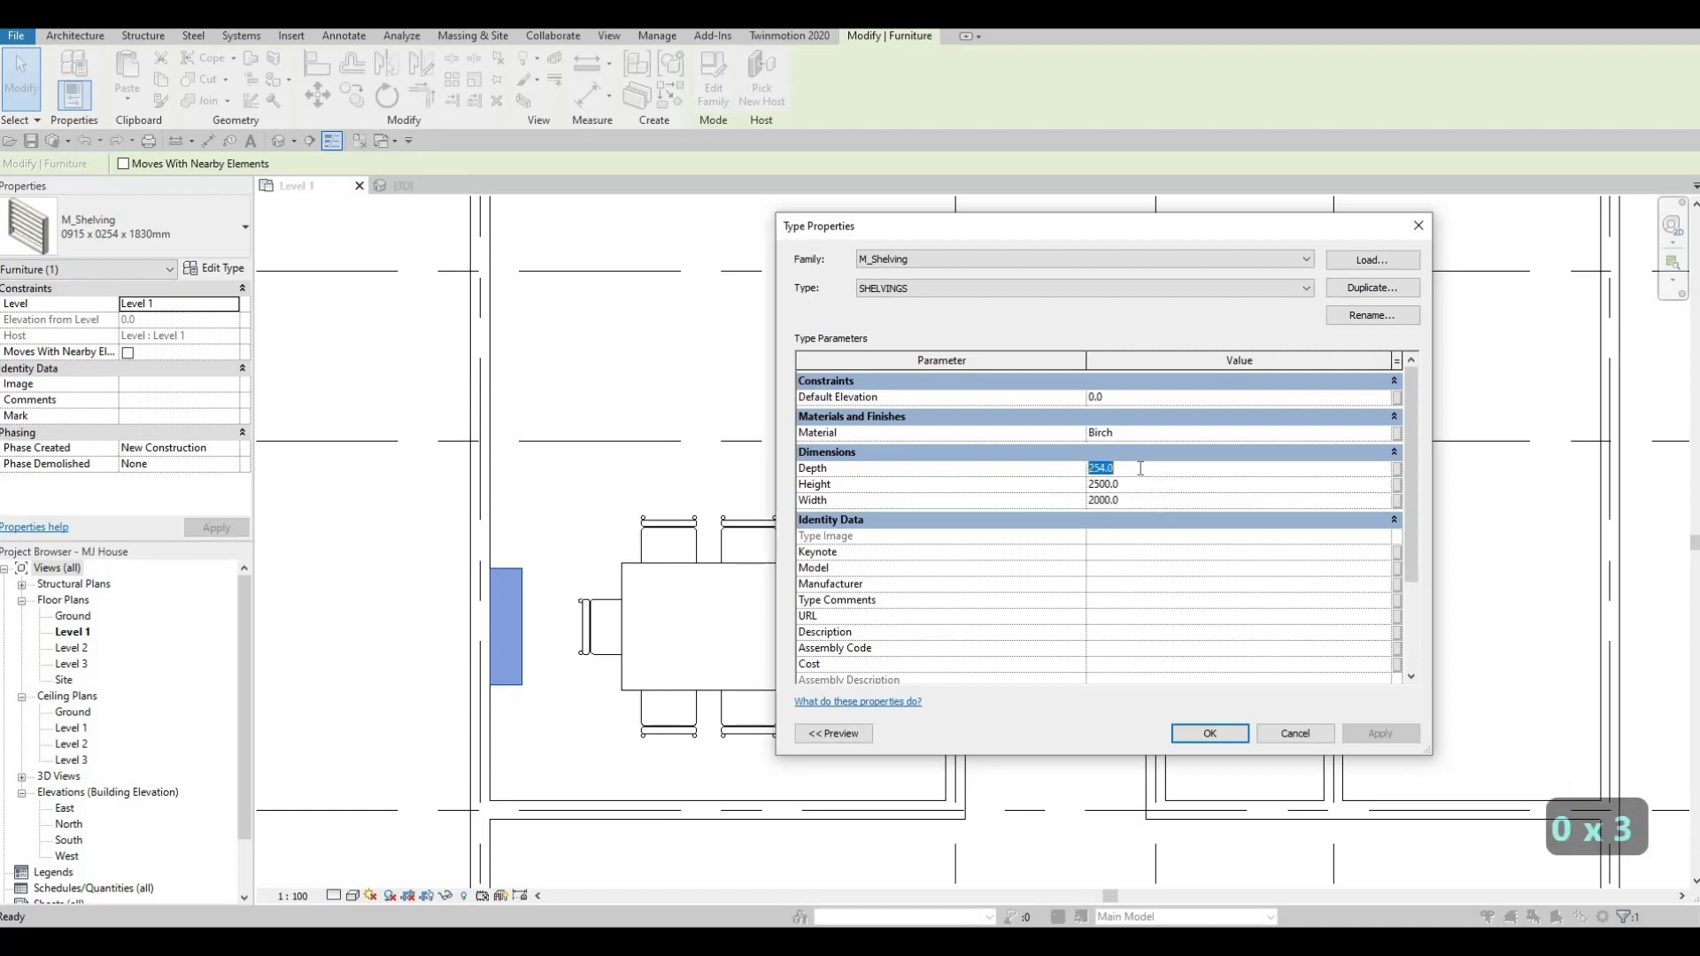
type("25")
key("BackSpace")
key("BackSpace")
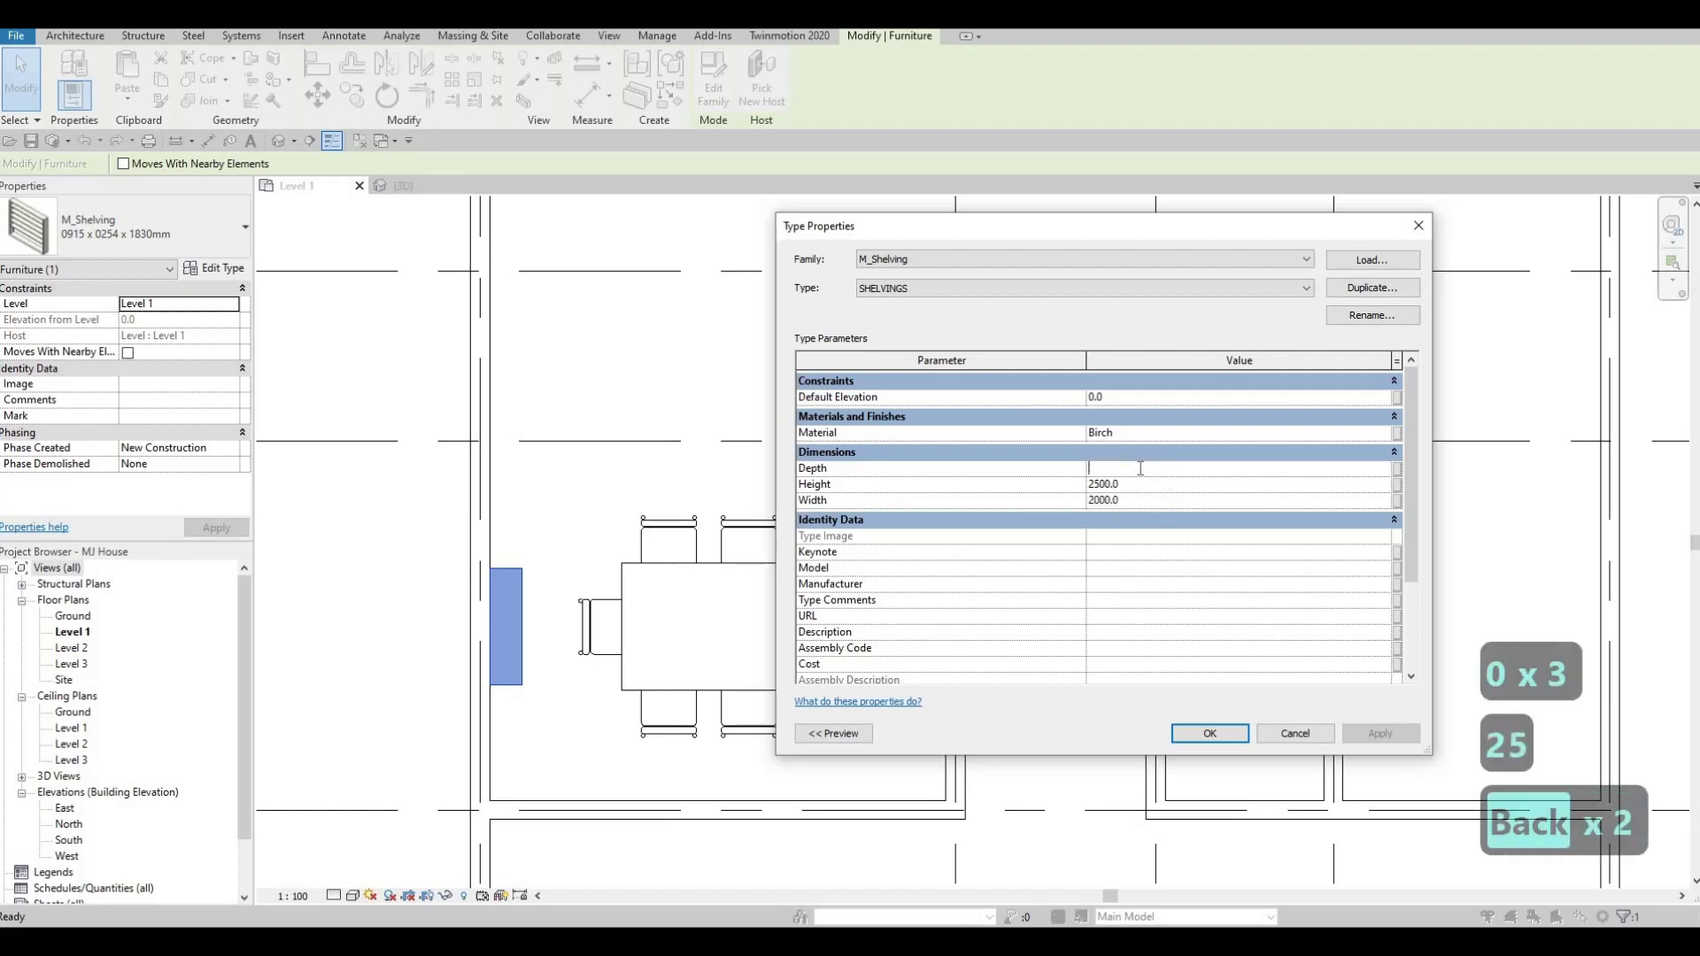
type("250")
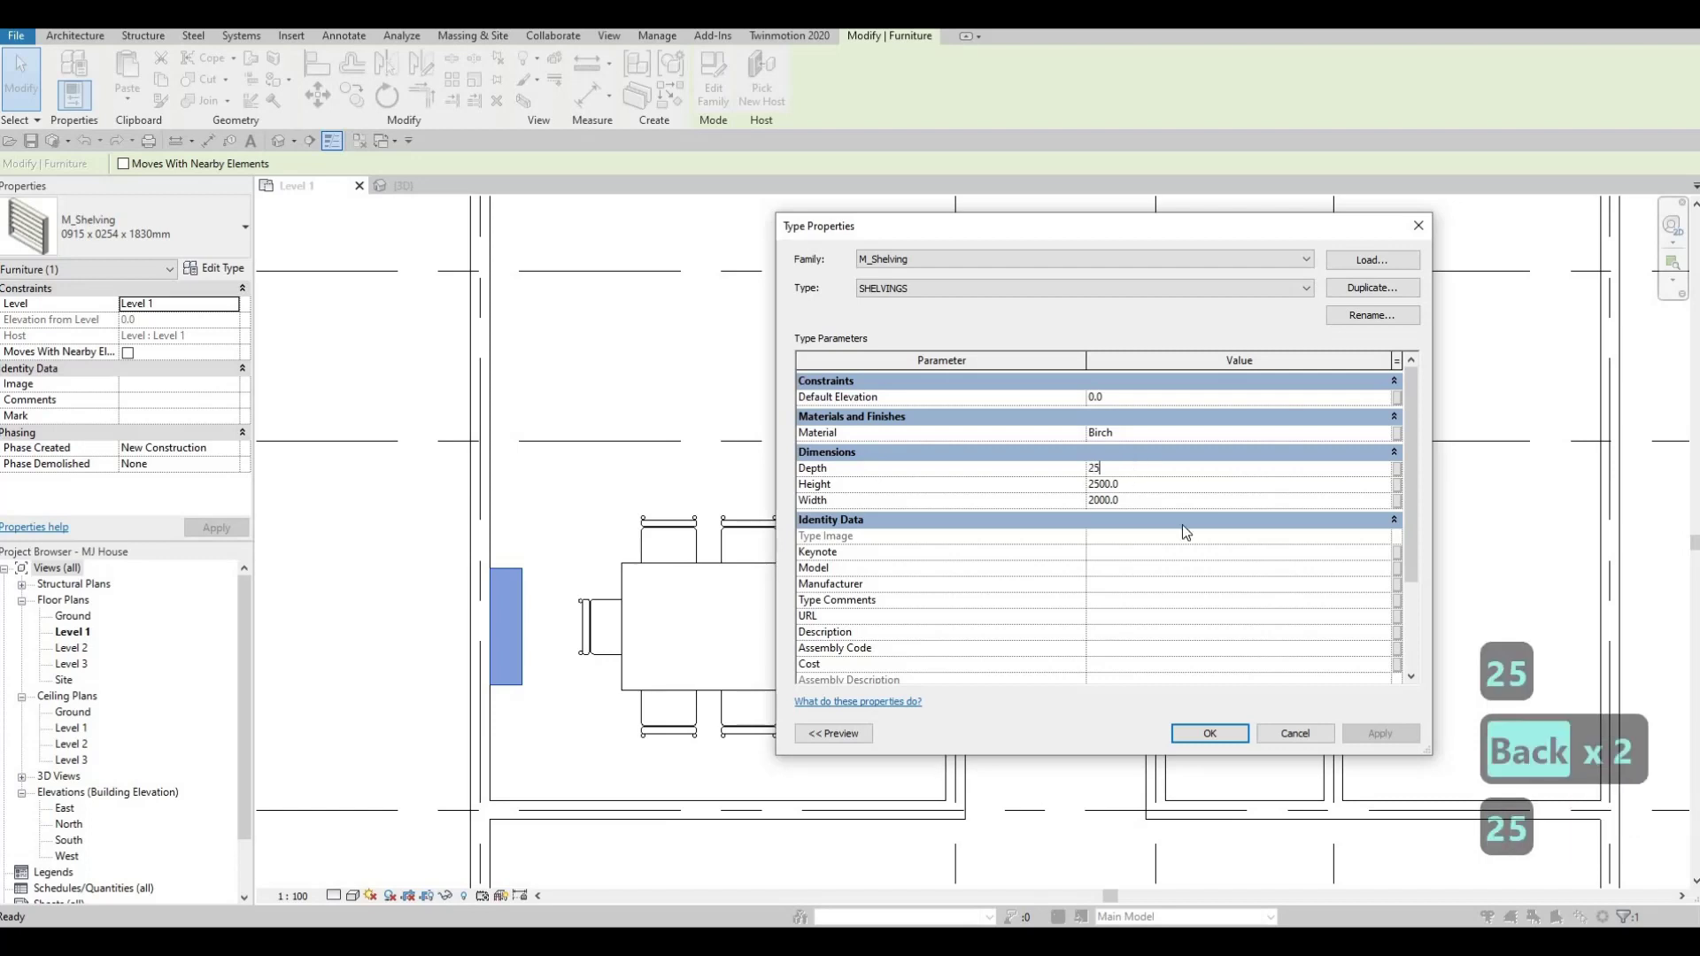
left_click(1209, 734)
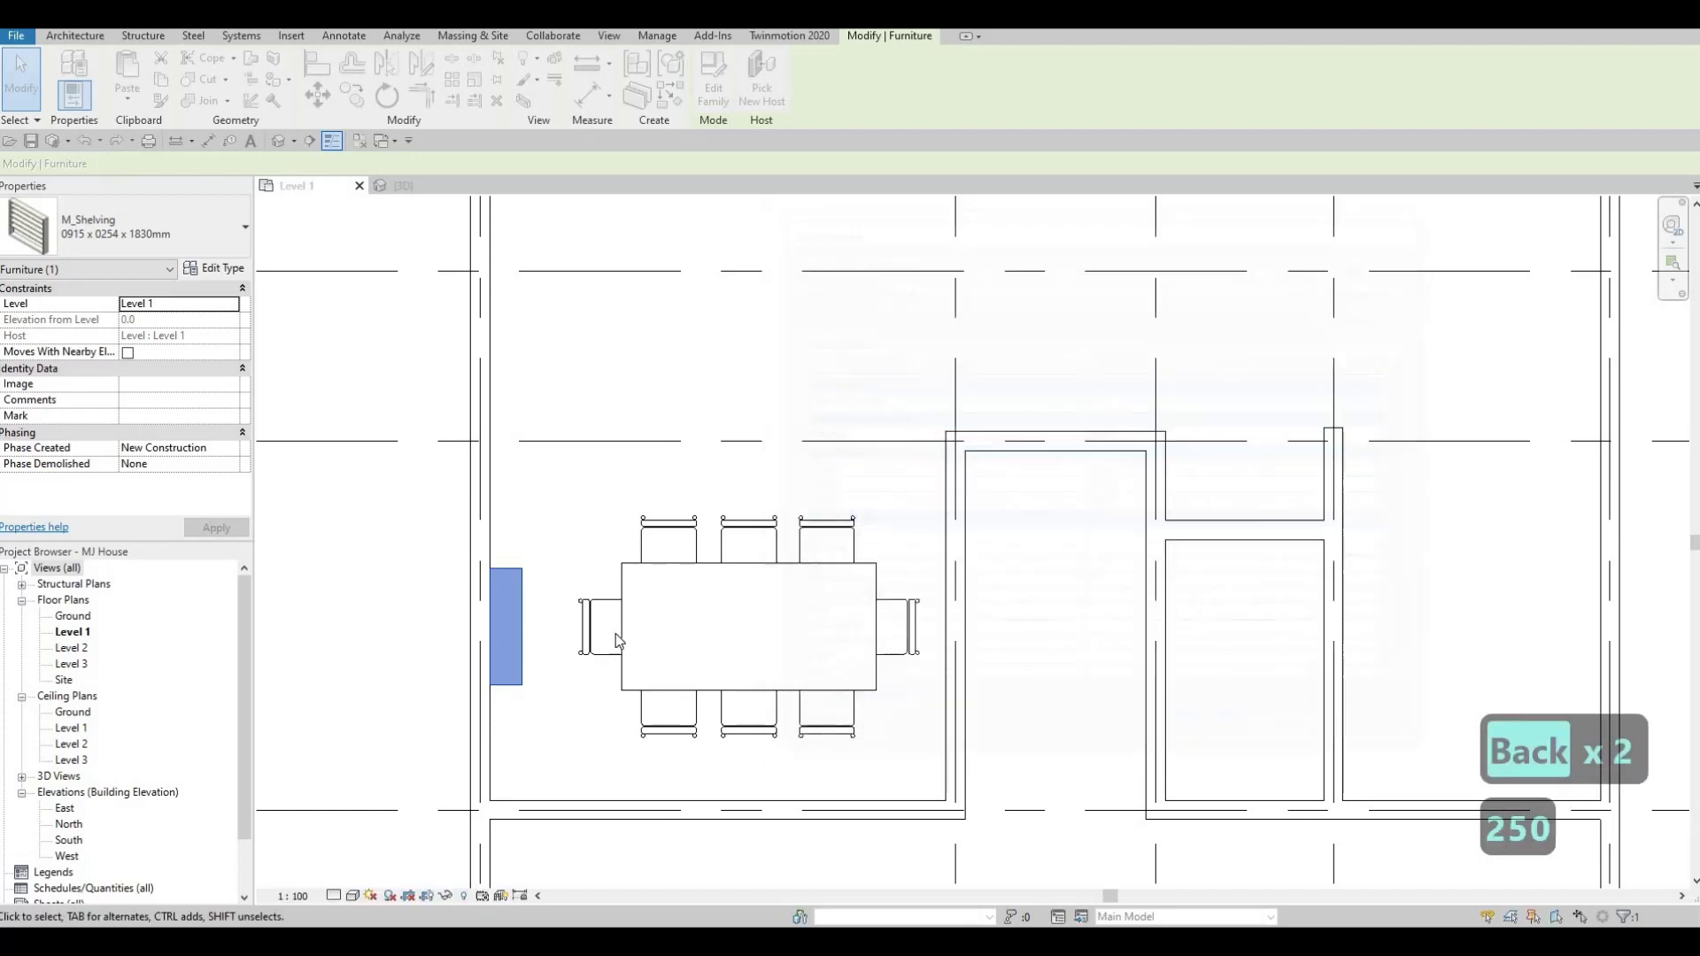
key("Escape")
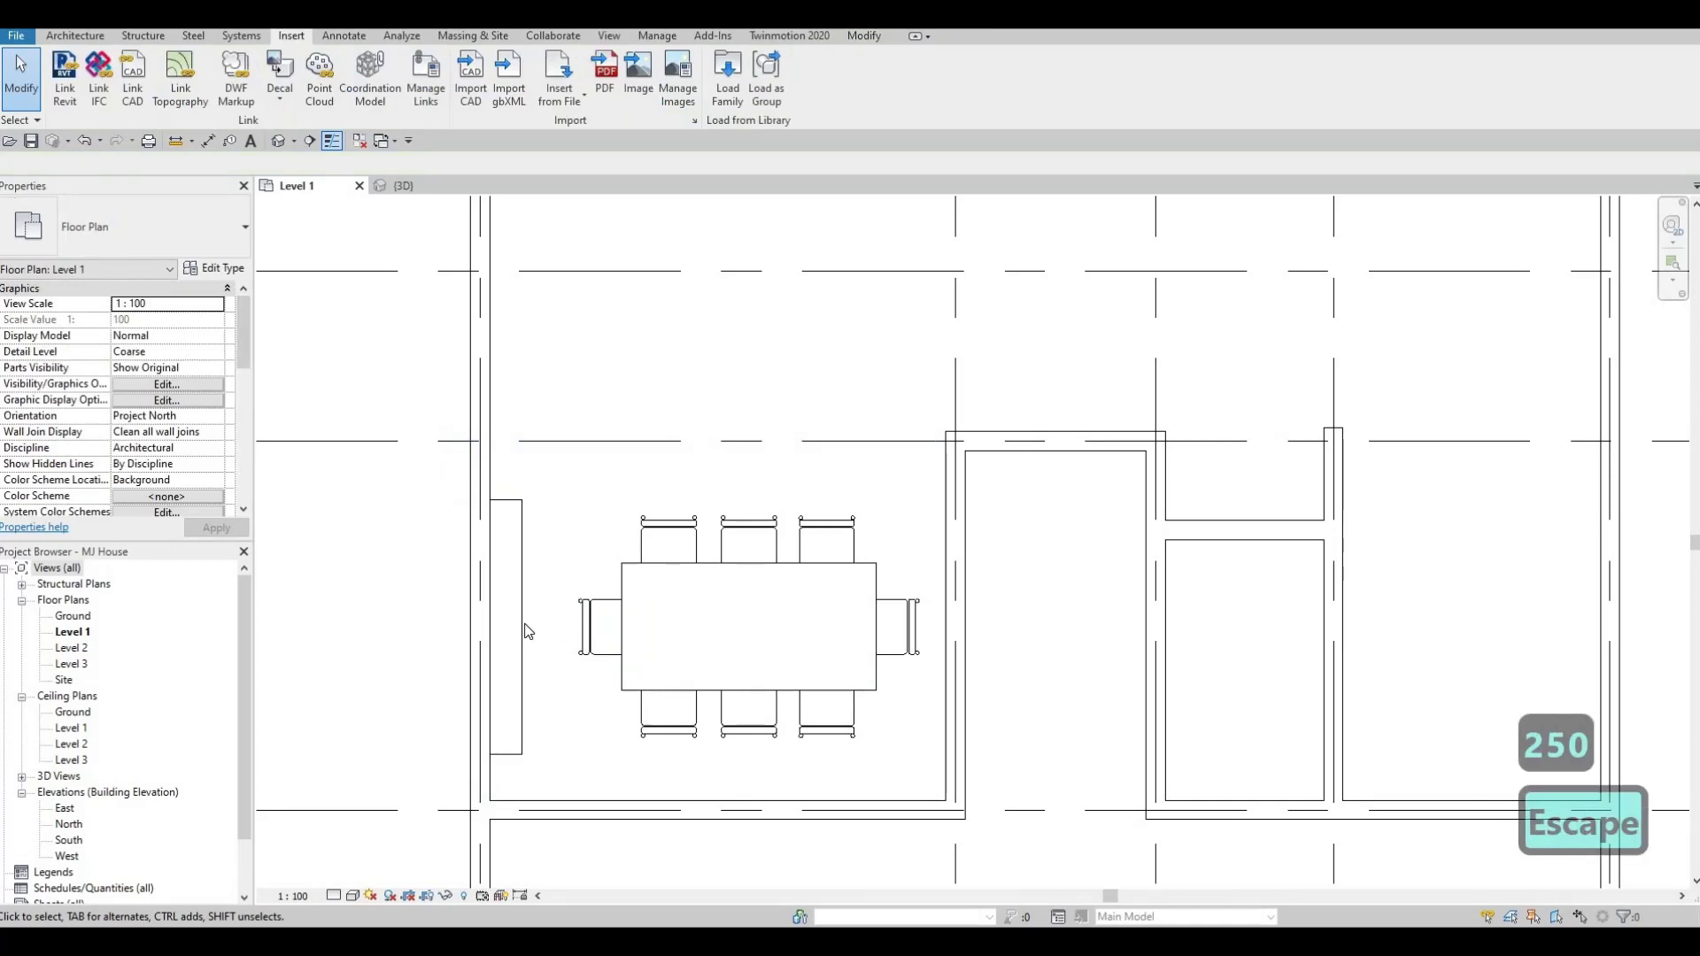
Step: Nudge the resized shelving unit one small increment down the plan along the grid 1 wall
left_click(522, 625)
key("Down")
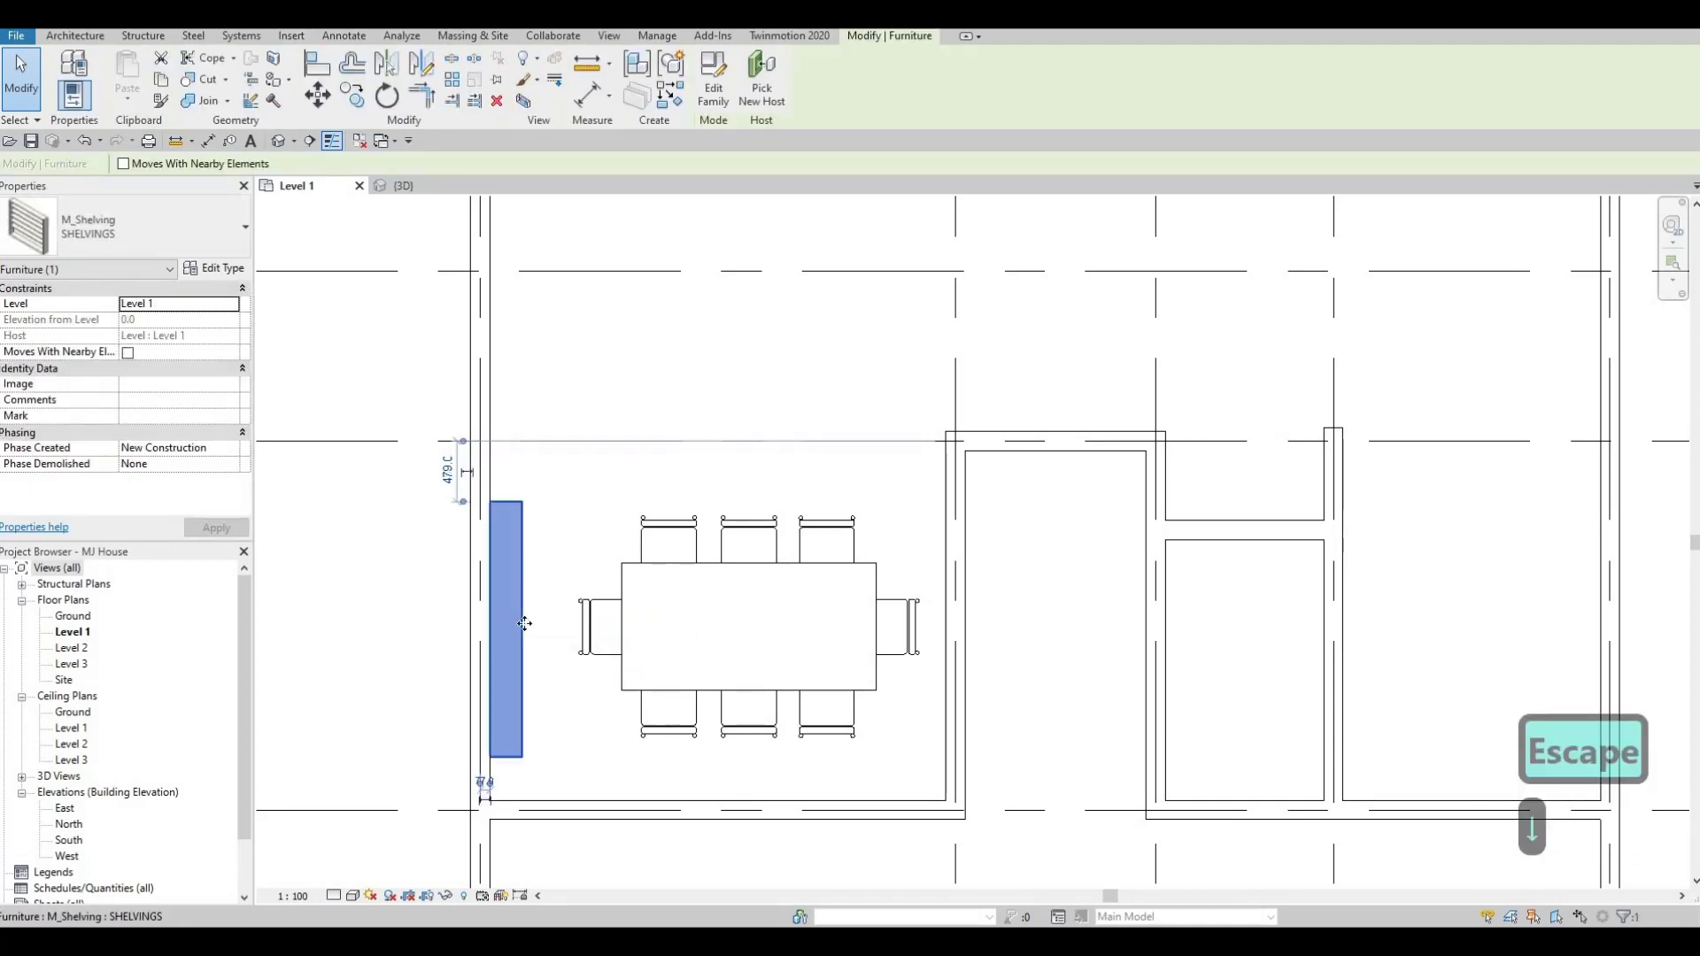
key("Escape")
key("Escape")
Step: Load the M_Credenza family from the library's Storage folder
scroll(972, 332, "down", 1)
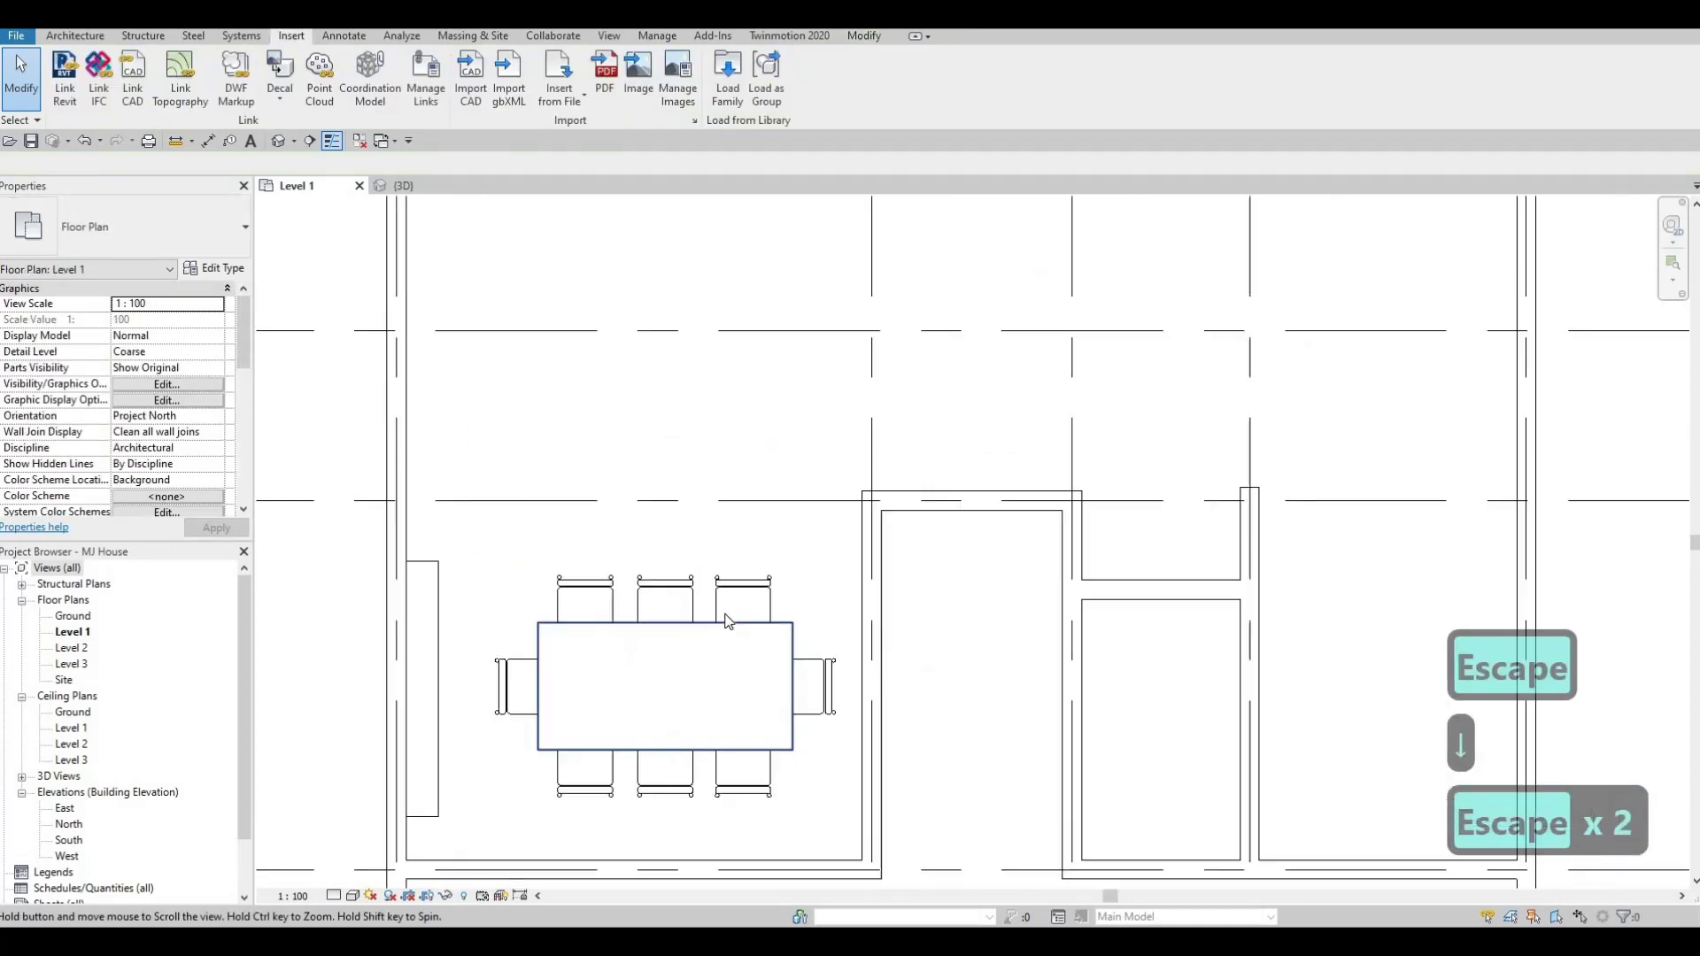
middle_click_drag(973, 332, 967, 356)
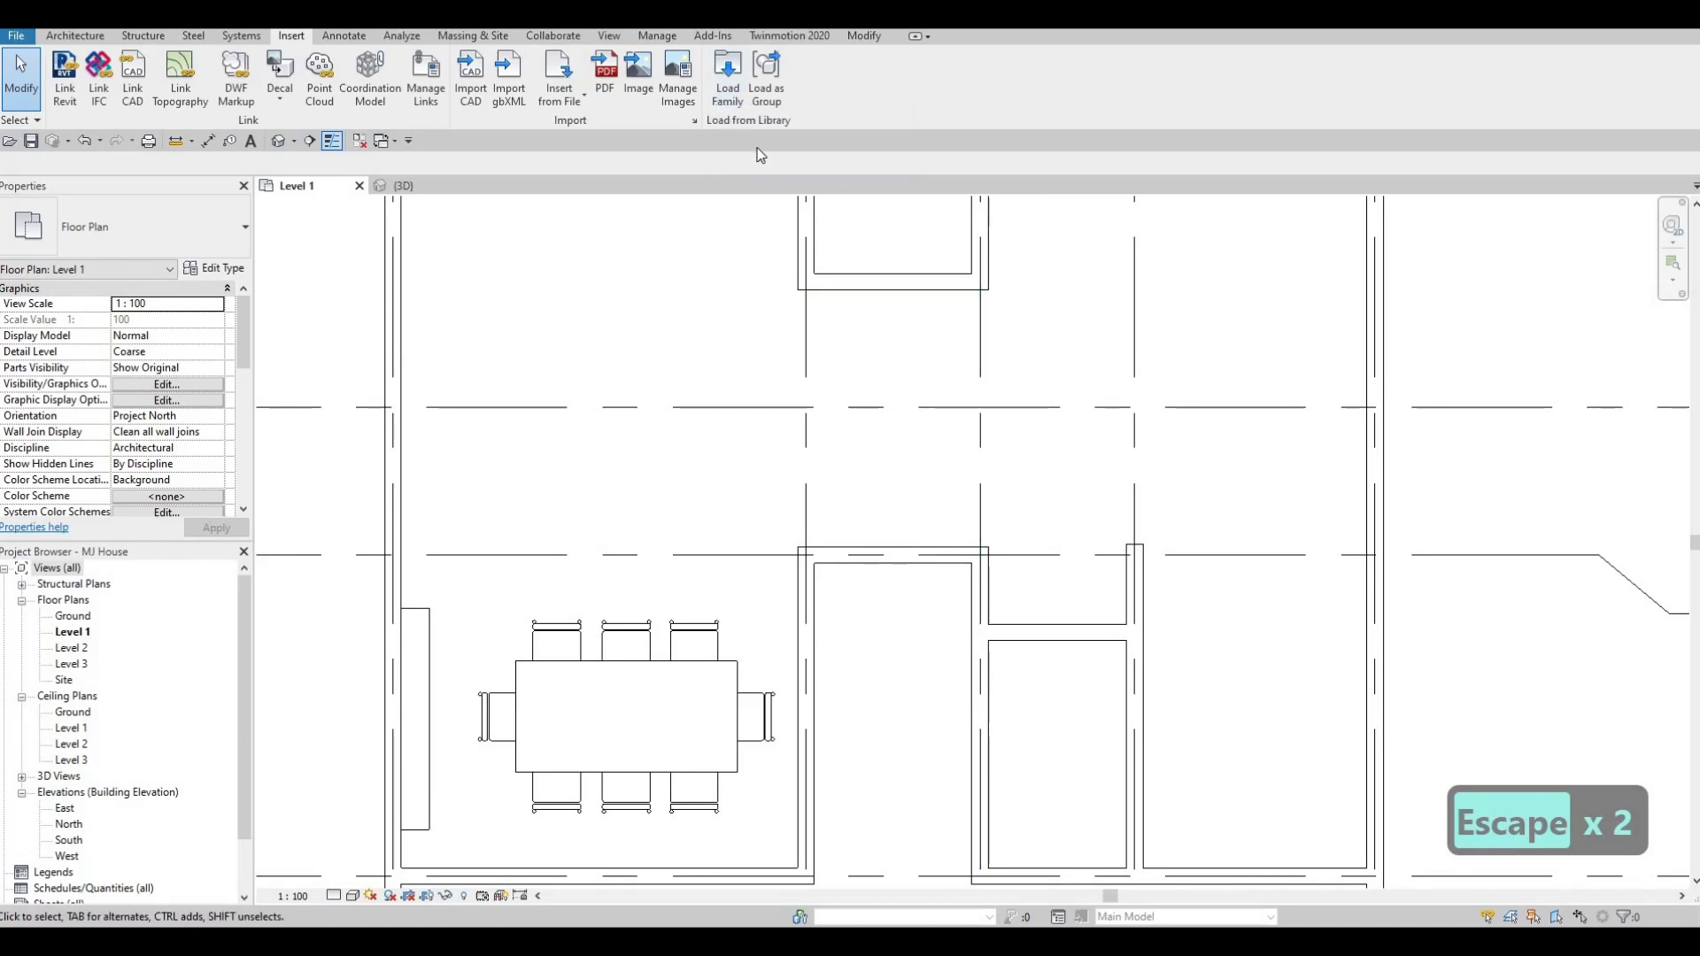
left_click(728, 105)
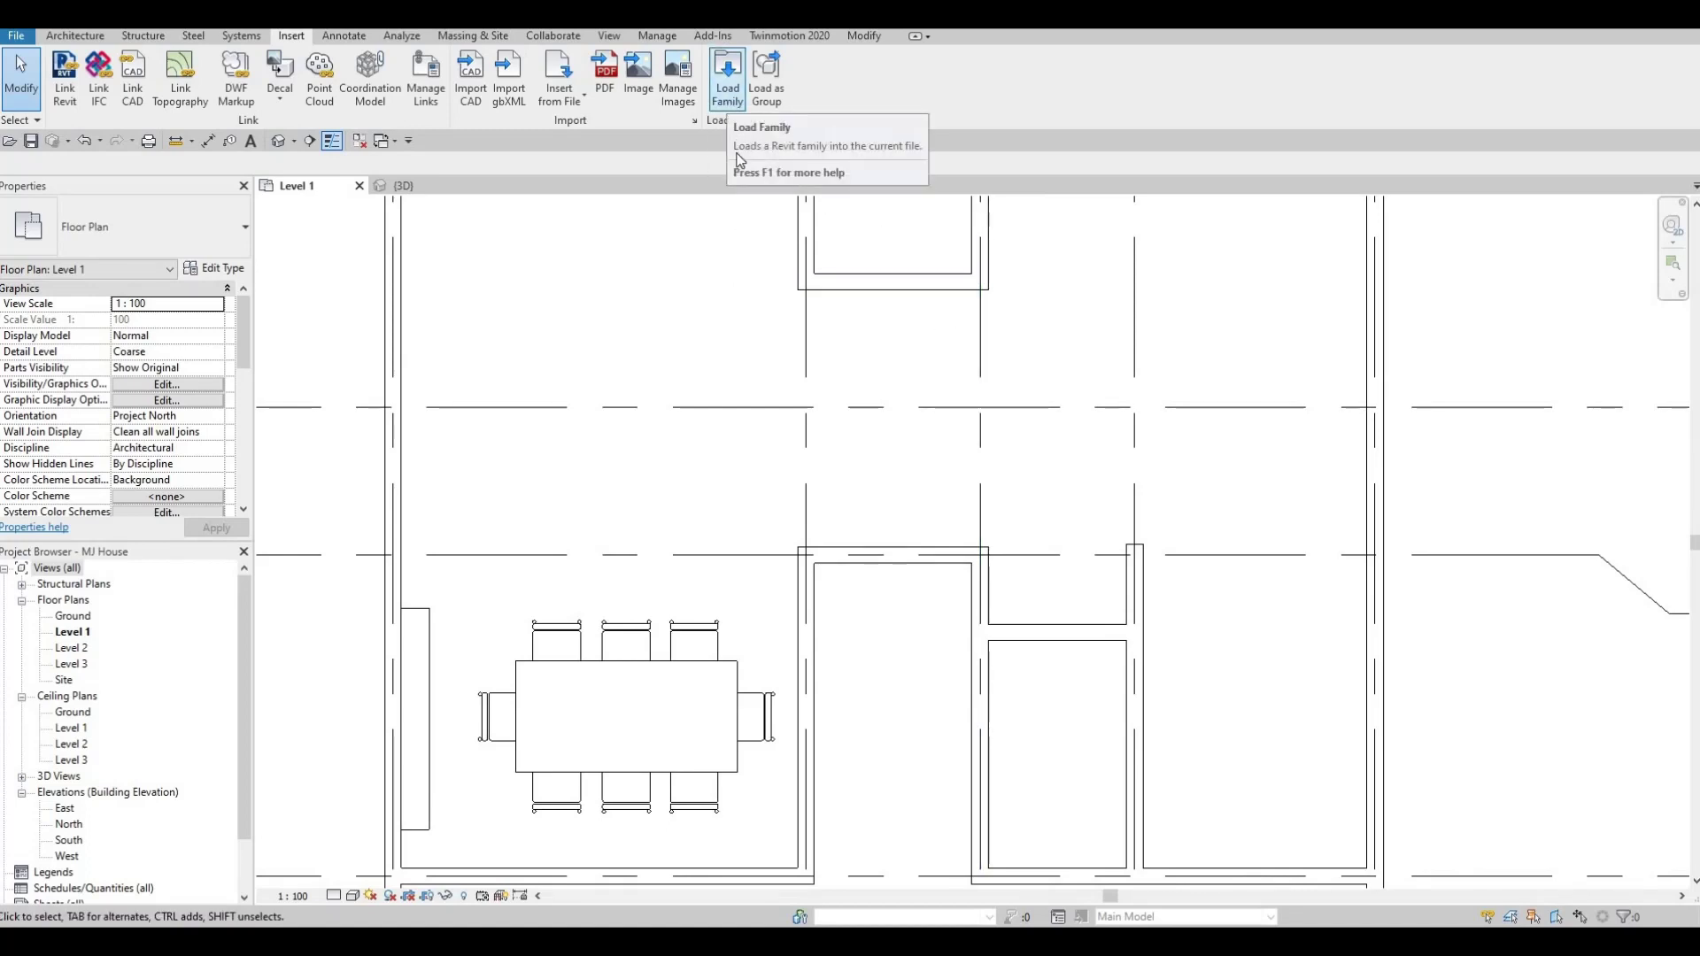
left_click(728, 89)
left_click(699, 401)
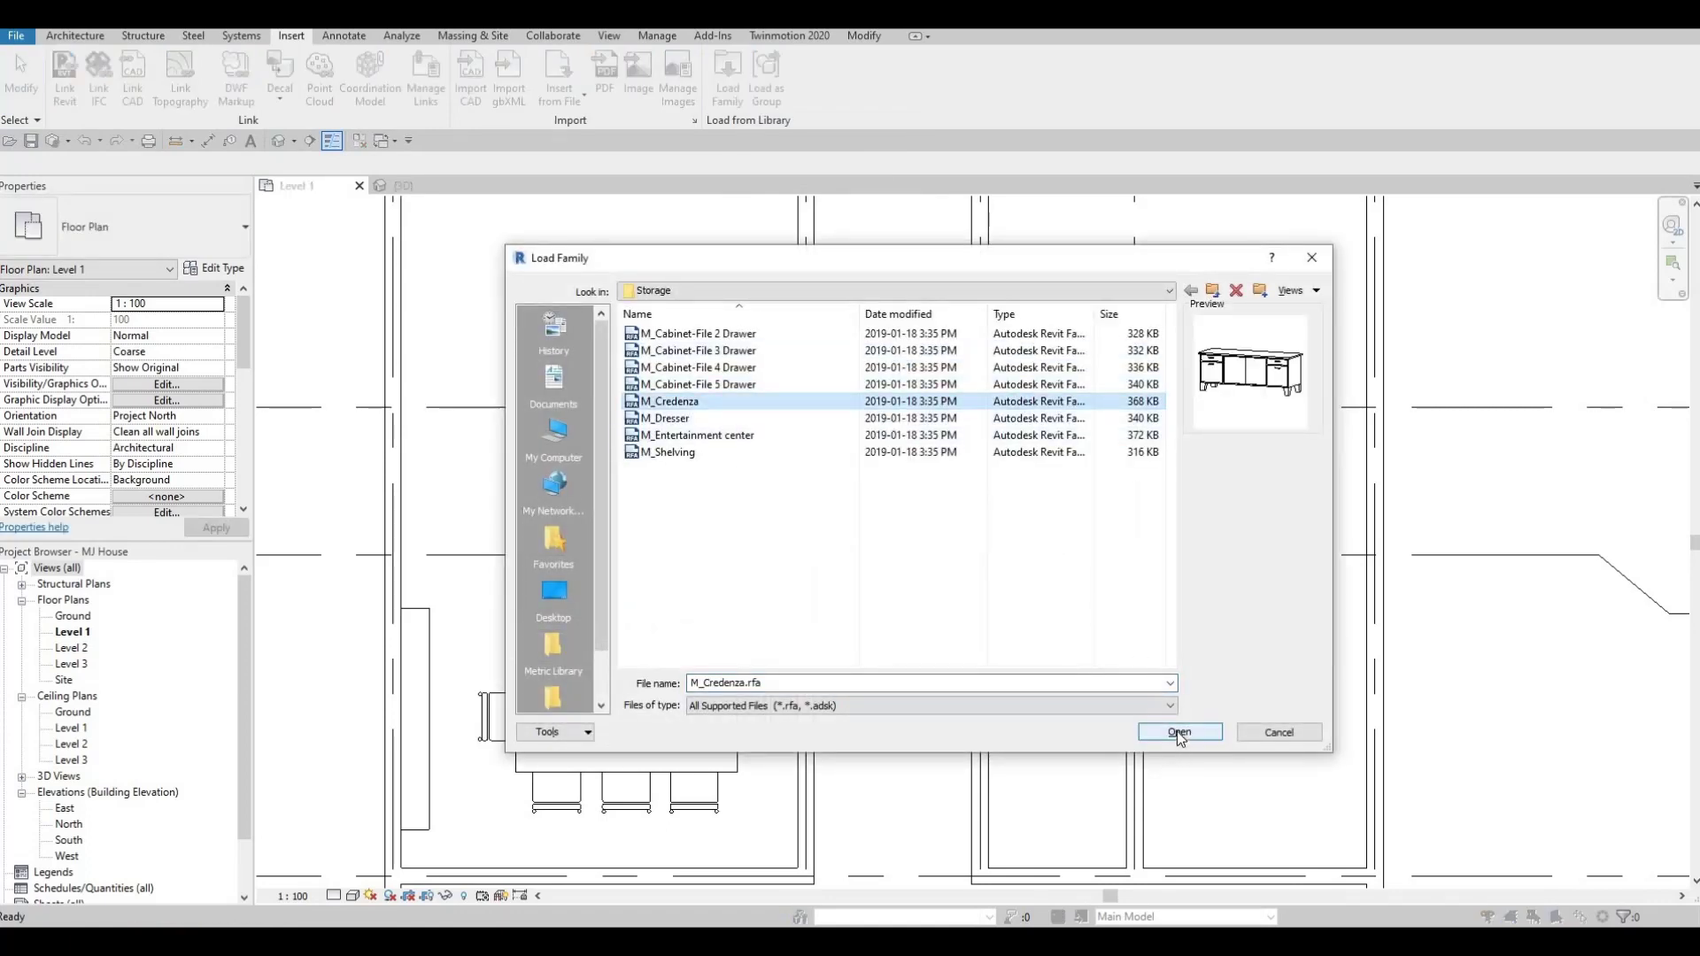
key("Return")
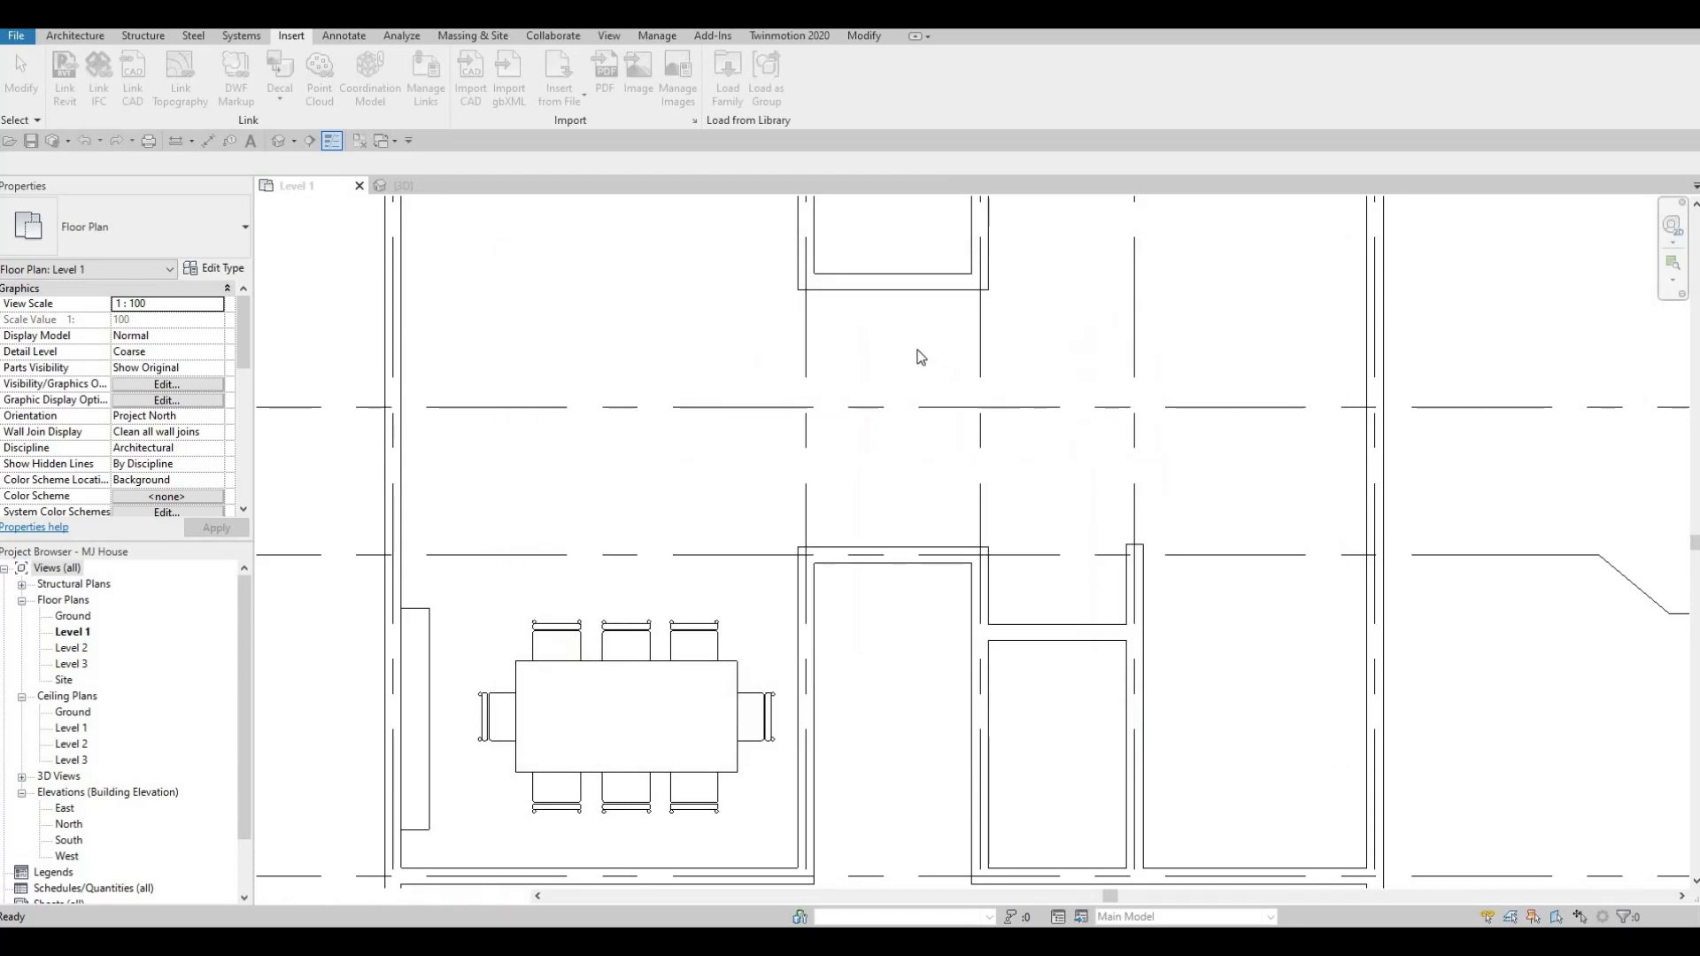
Step: Place a 1830 x 0610mm M_Credenza just below the upper central room's lower wall, starting flush with that room's left outer face
key("c")
key("m")
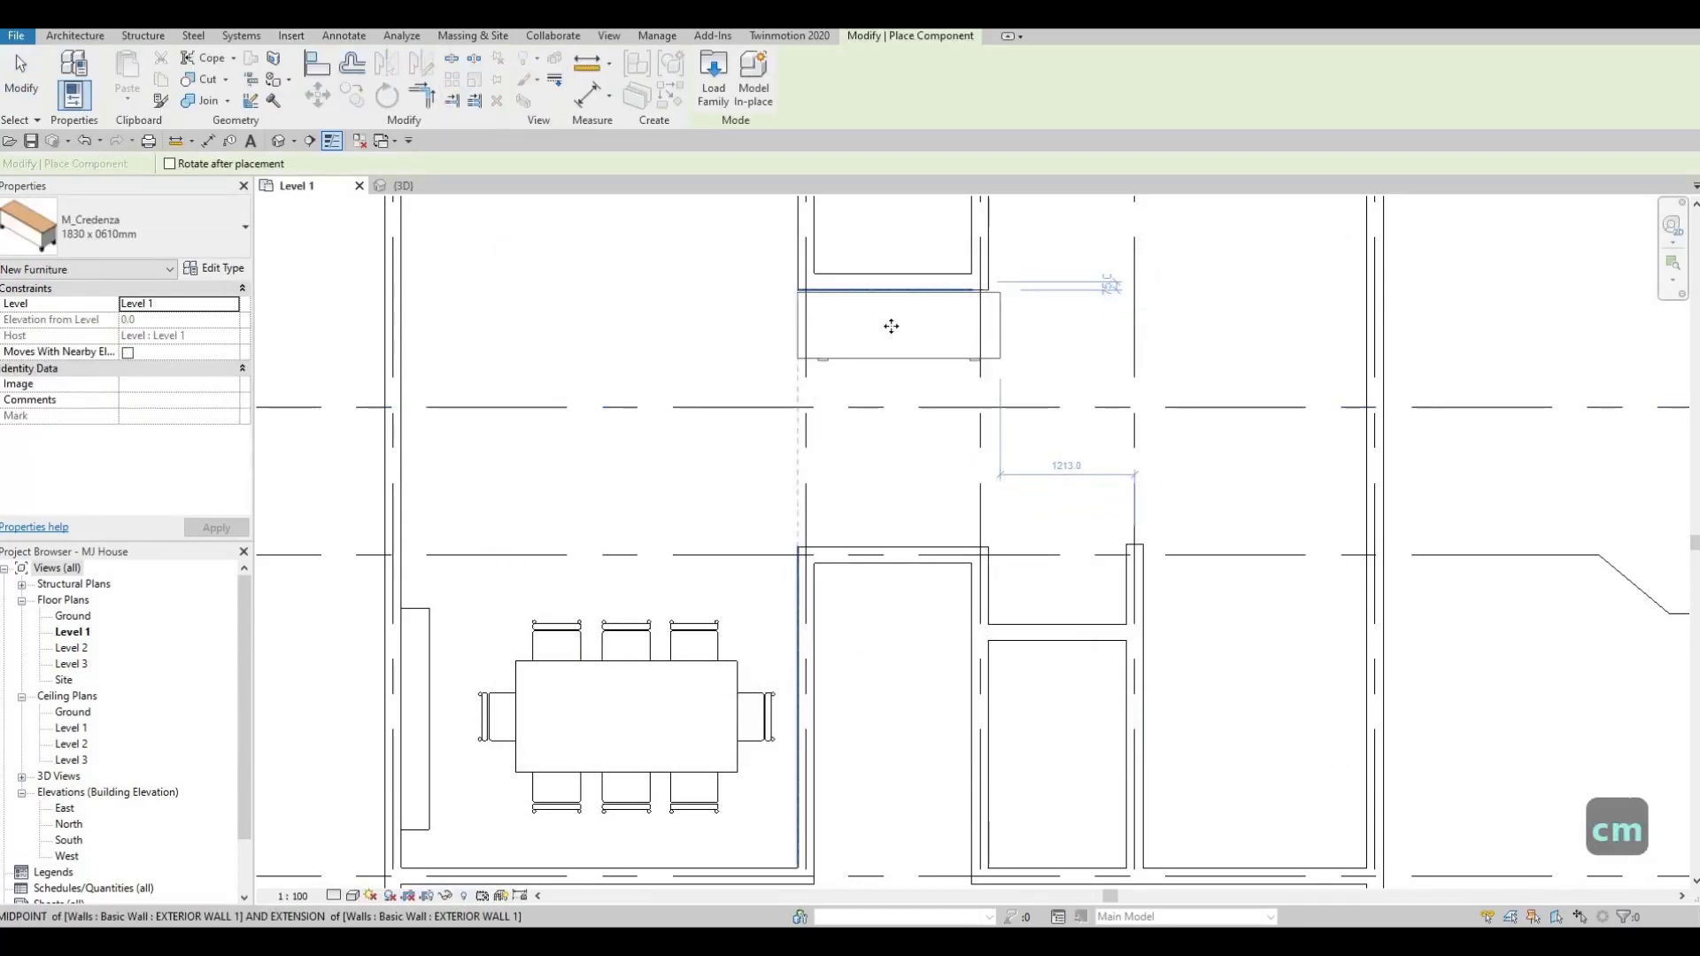
left_click(903, 281)
scroll(858, 497, "up", 3)
key("Escape")
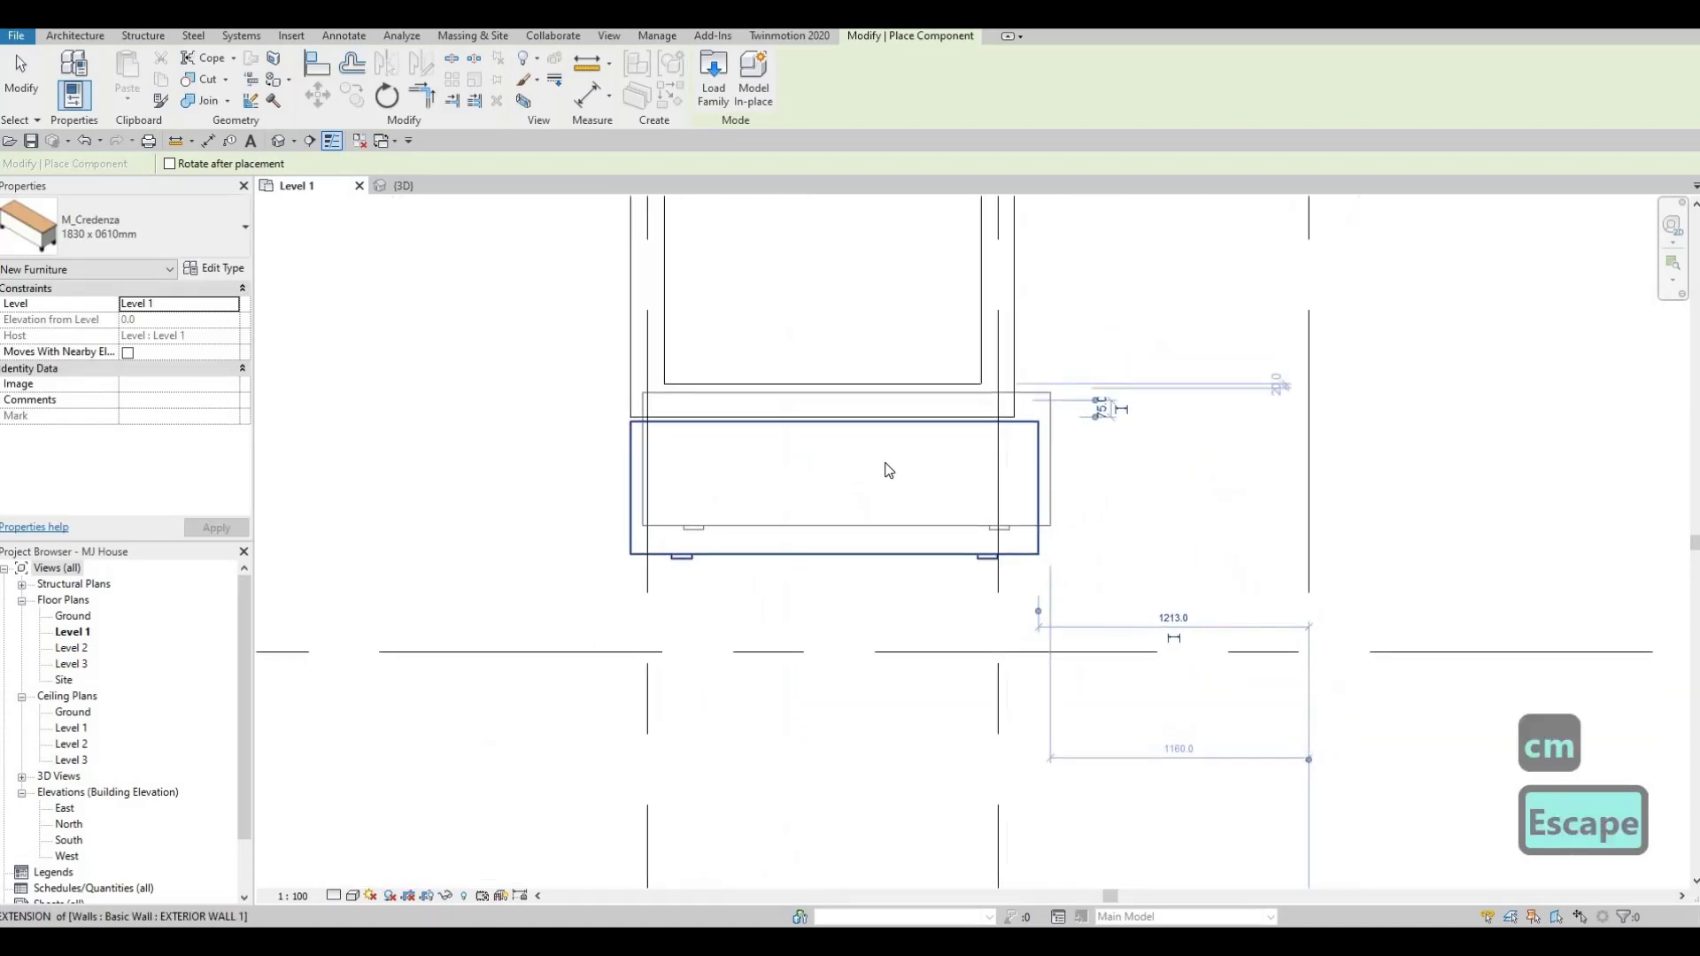
key("Escape")
key("Escape")
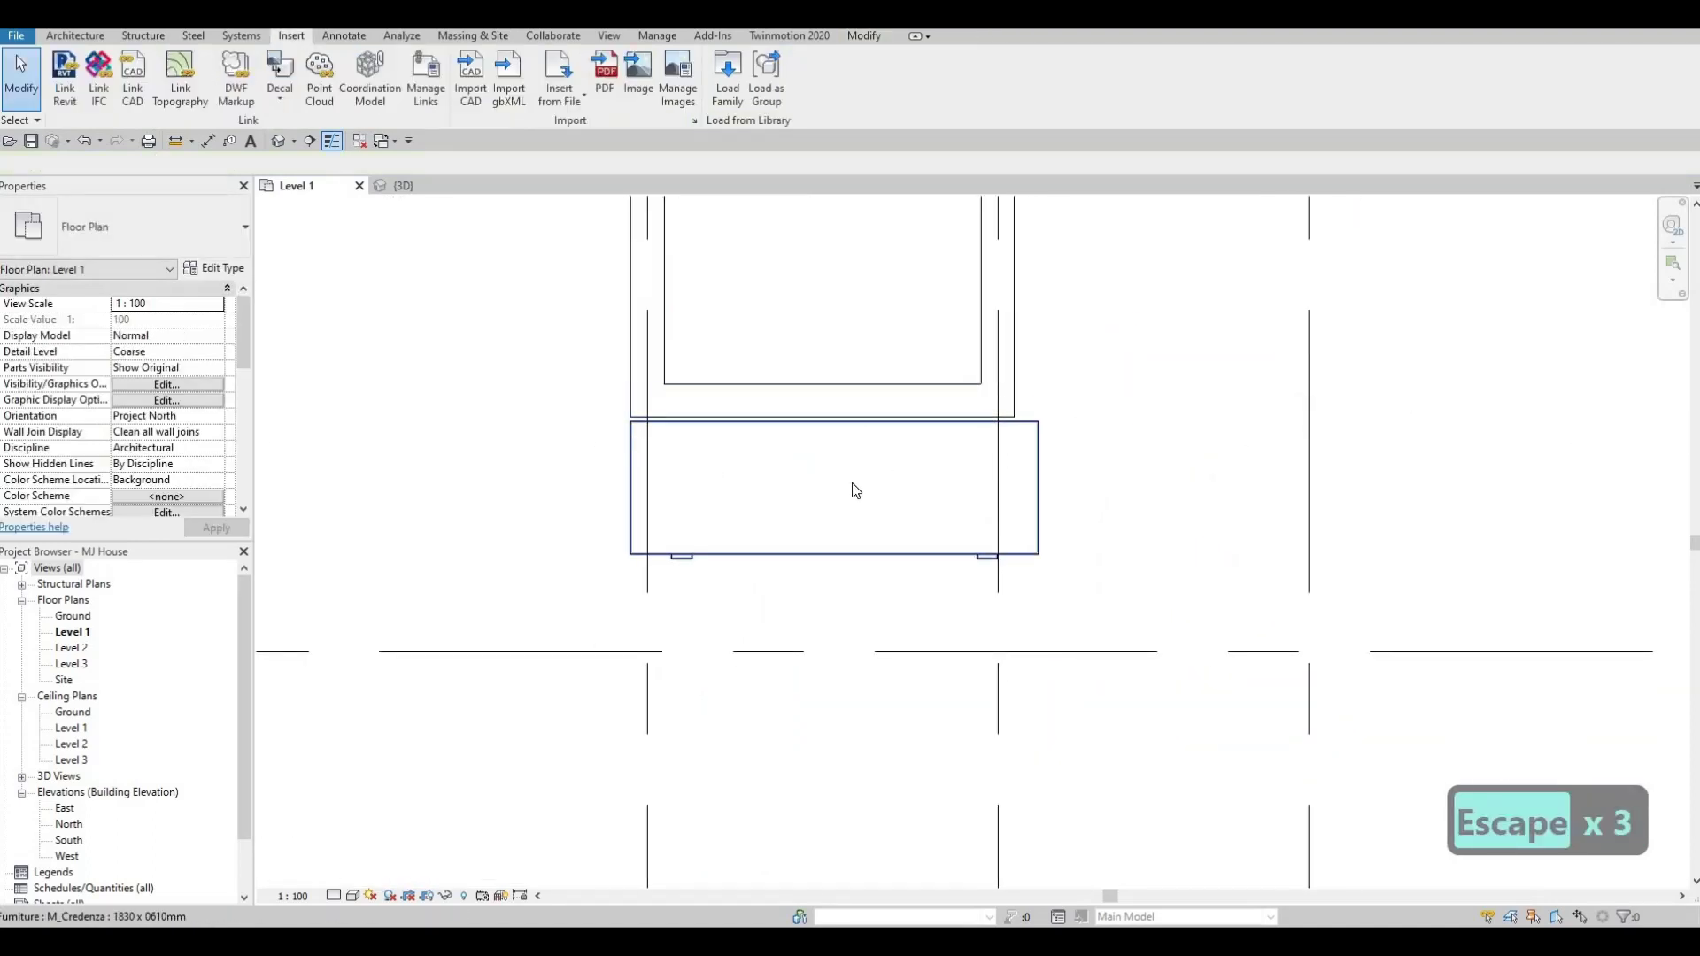
Step: Align the credenza's back edge with the outer face of the upper central room's lower wall
key("a")
key("l")
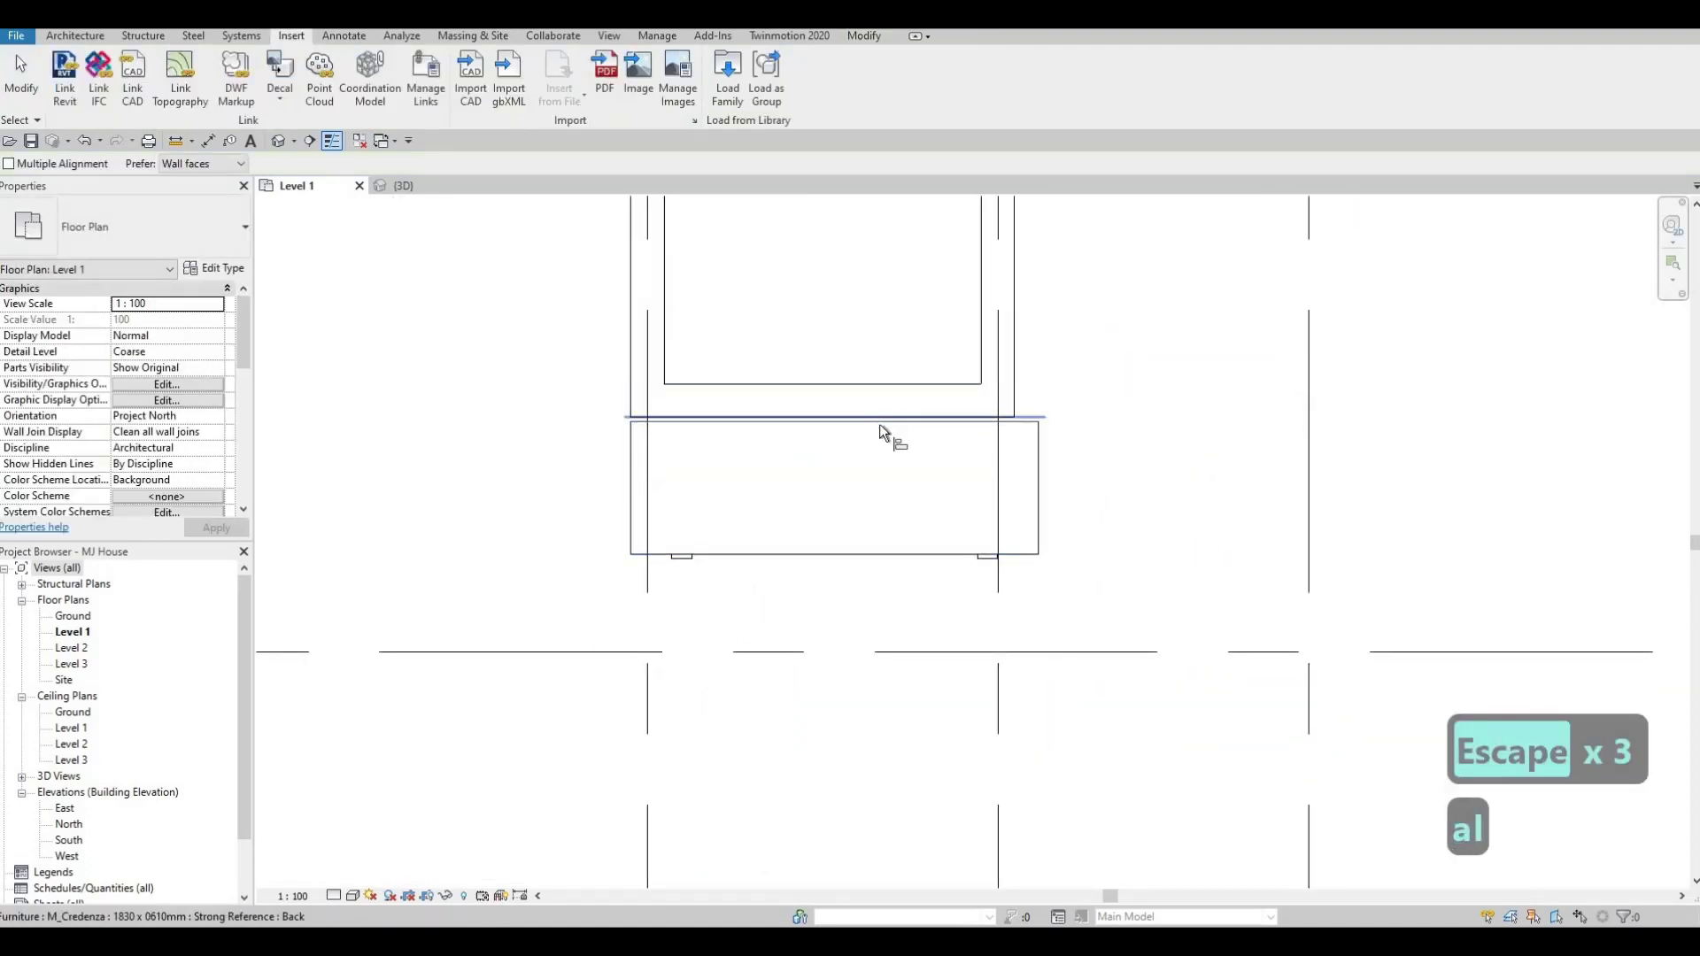
left_click(879, 425)
left_click(840, 466)
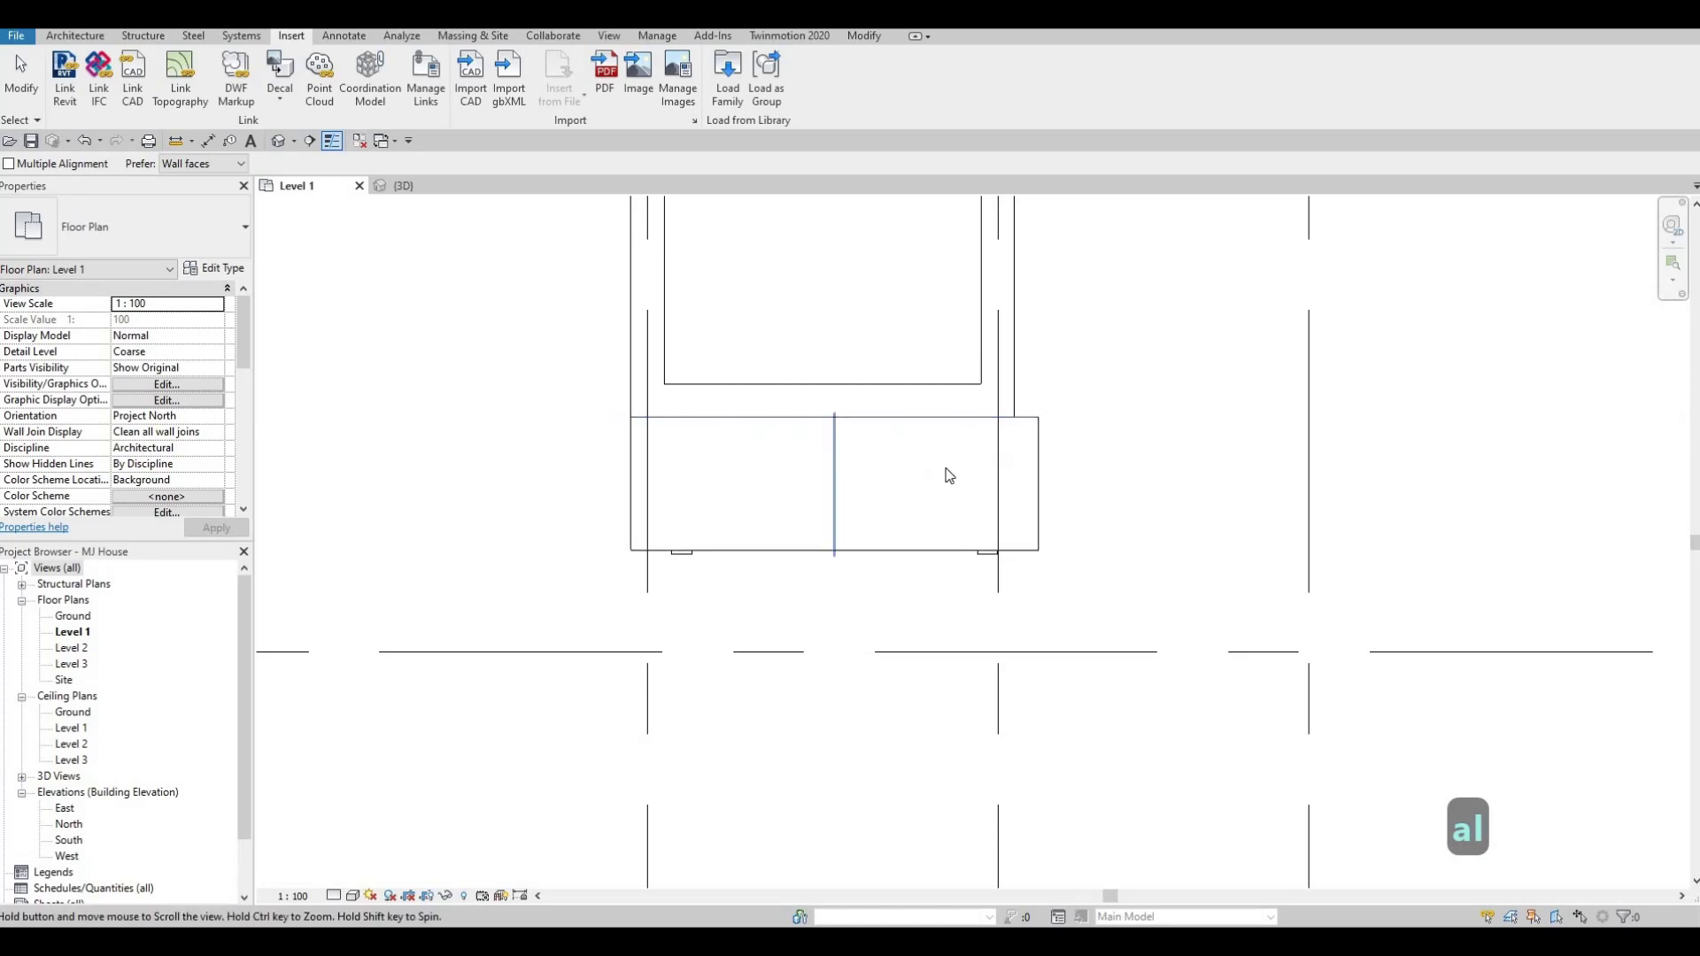
scroll(841, 461, "down", 1)
key("Escape")
key("Escape")
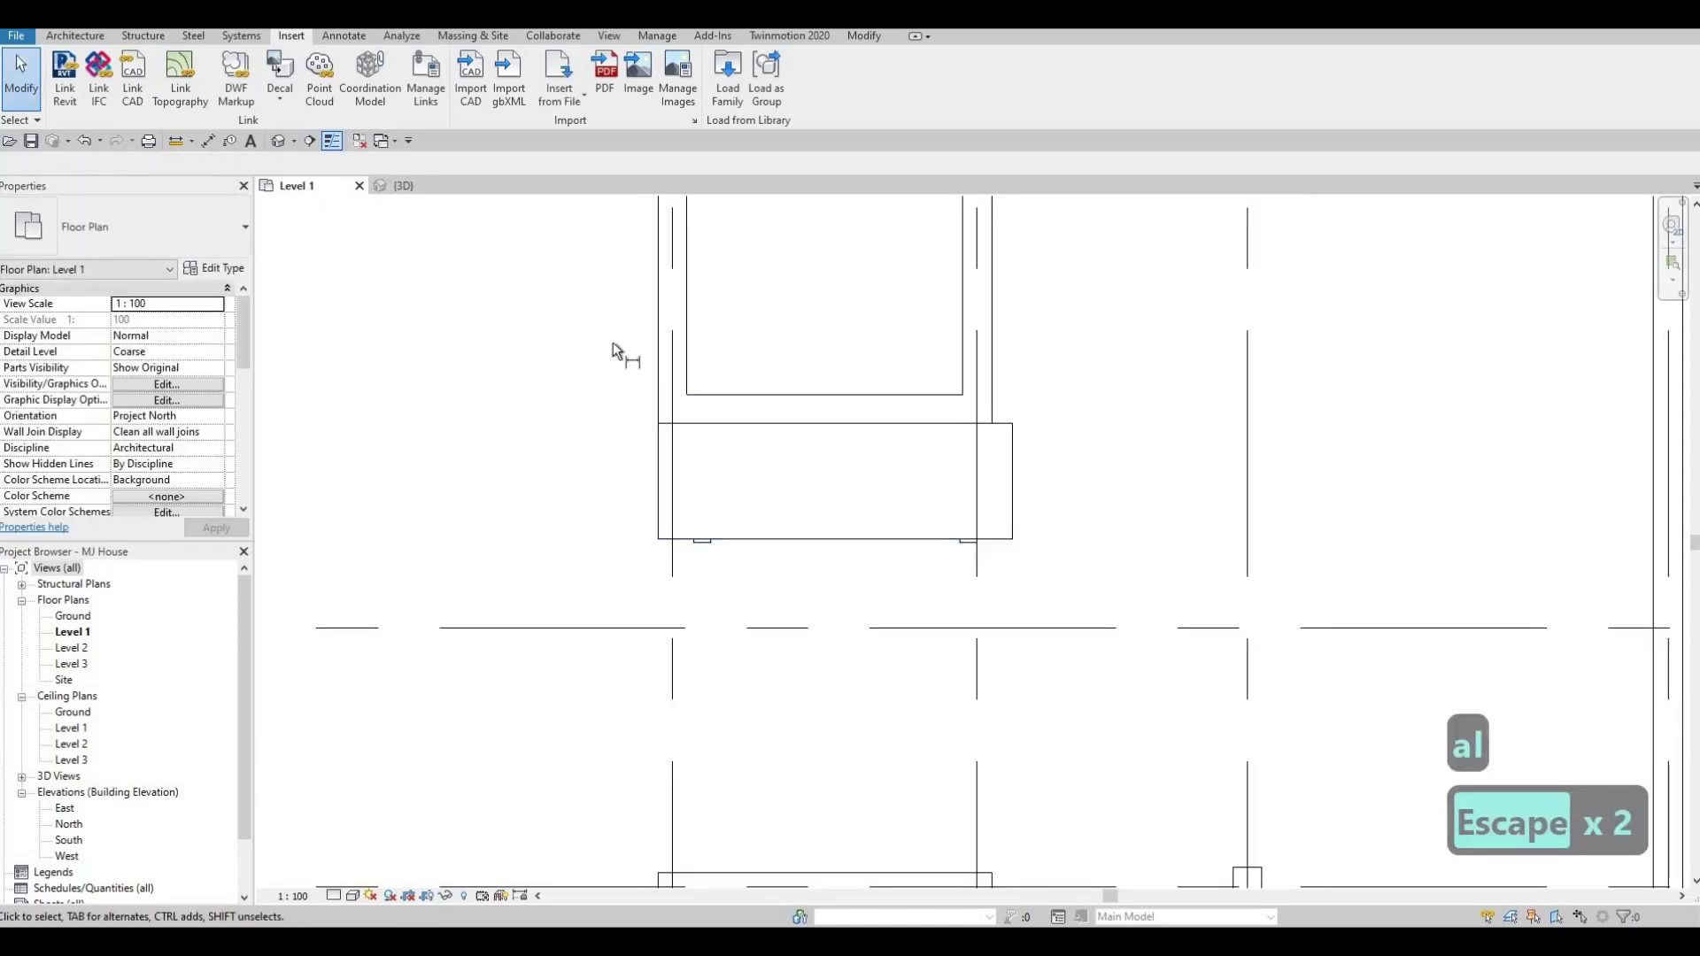
Step: Measure the upper central room's overall width between the outer faces of its two side walls
key("d")
key("i")
key("Tab")
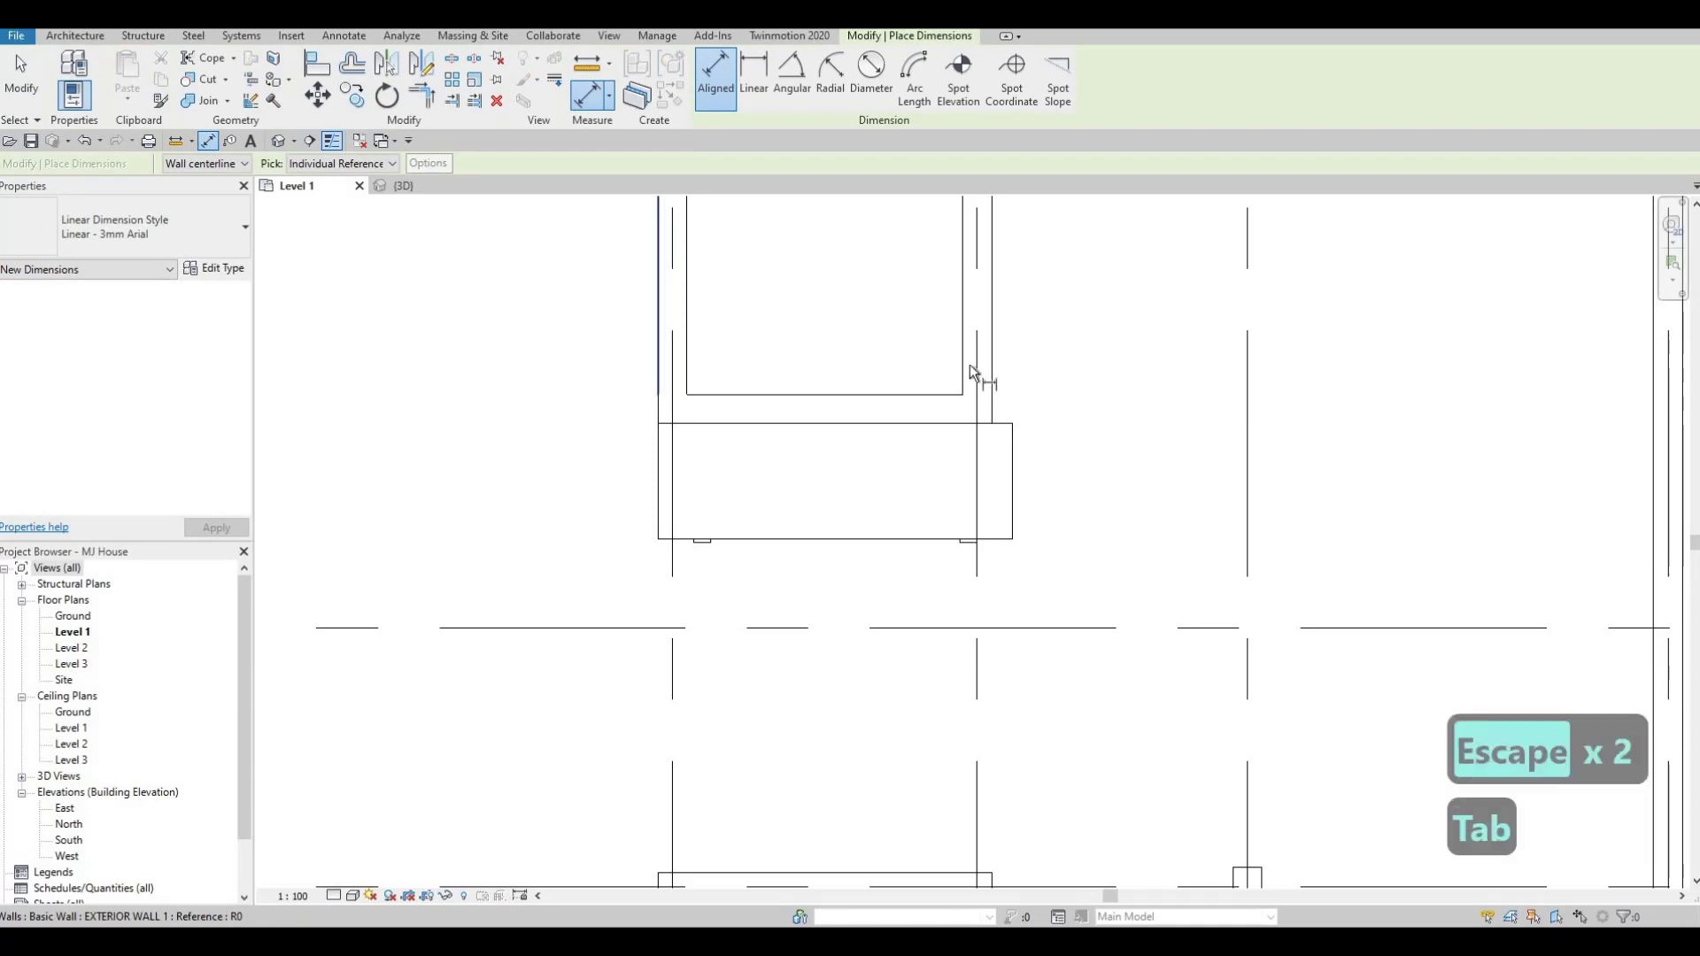
left_click(997, 361)
key("Tab")
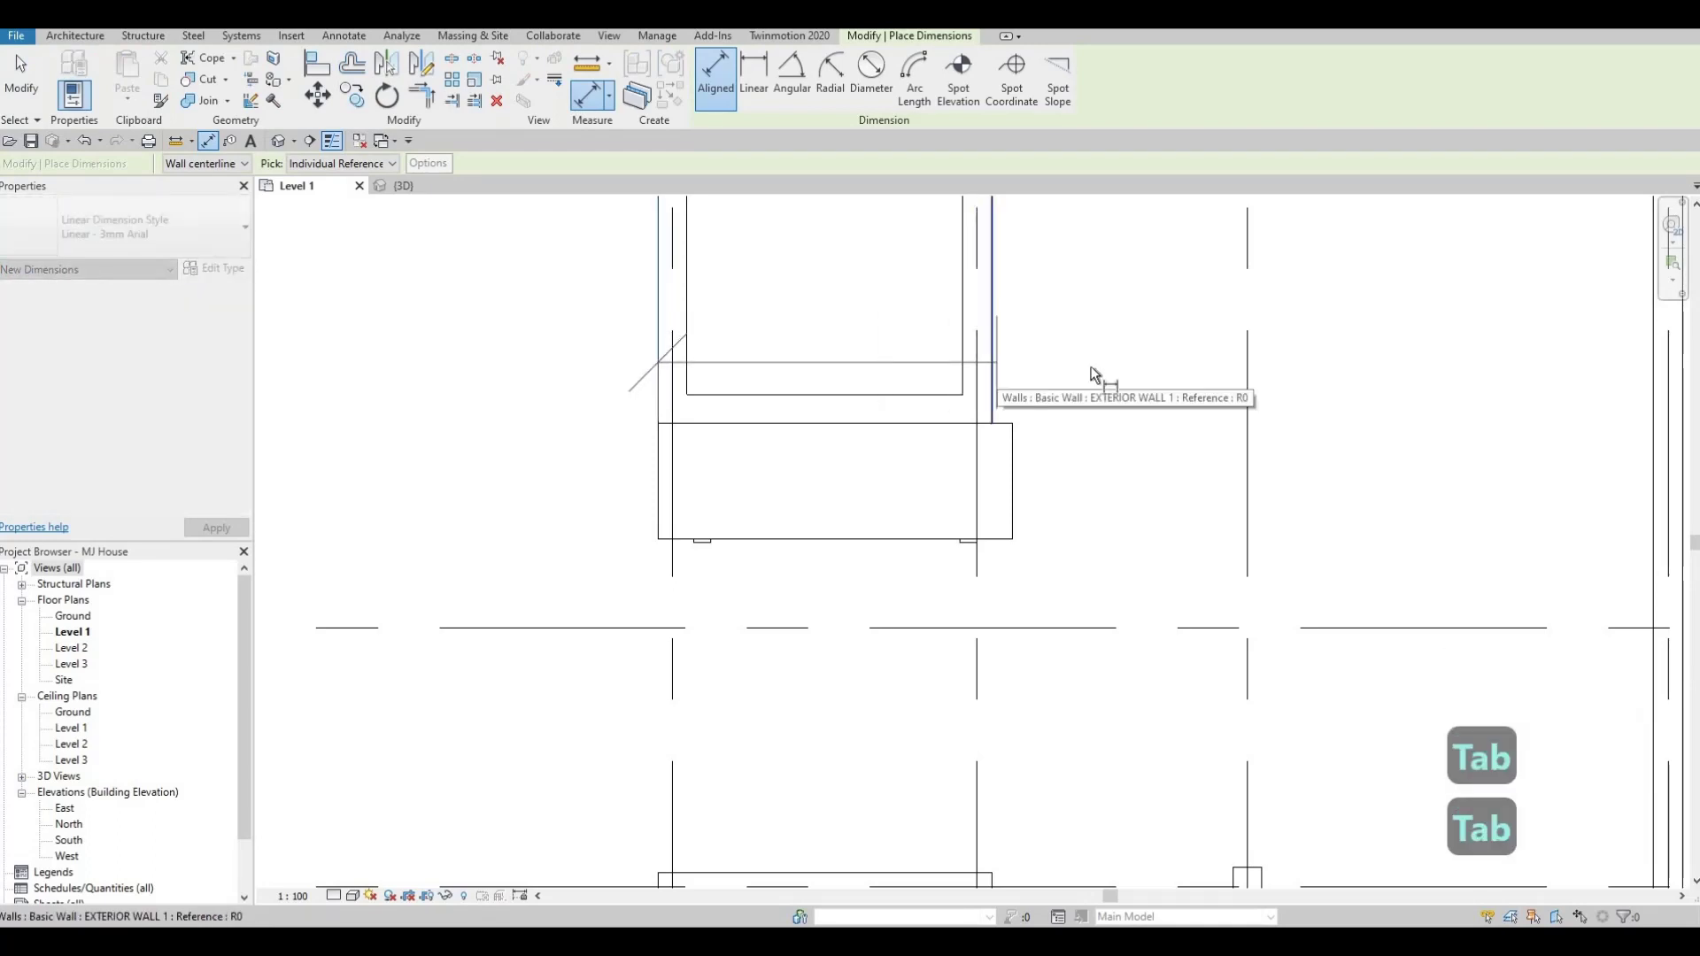
left_click(1091, 366)
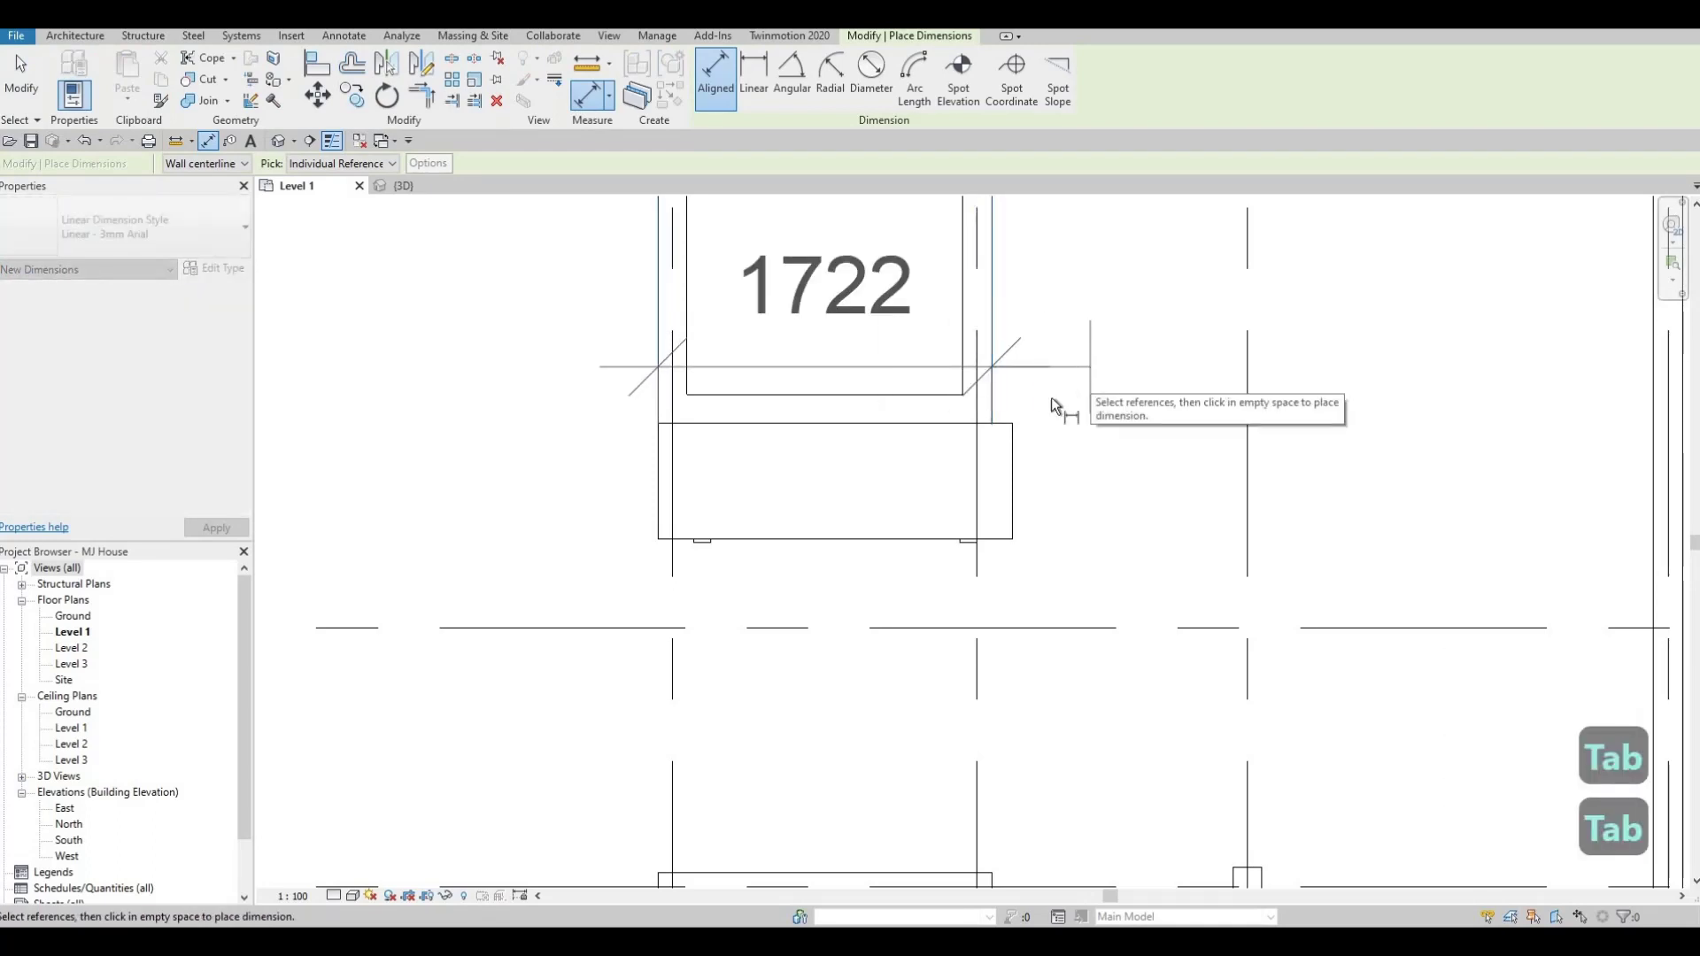
key("Escape")
key("Escape")
Step: Open the type properties of the placed credenza
left_click(991, 443)
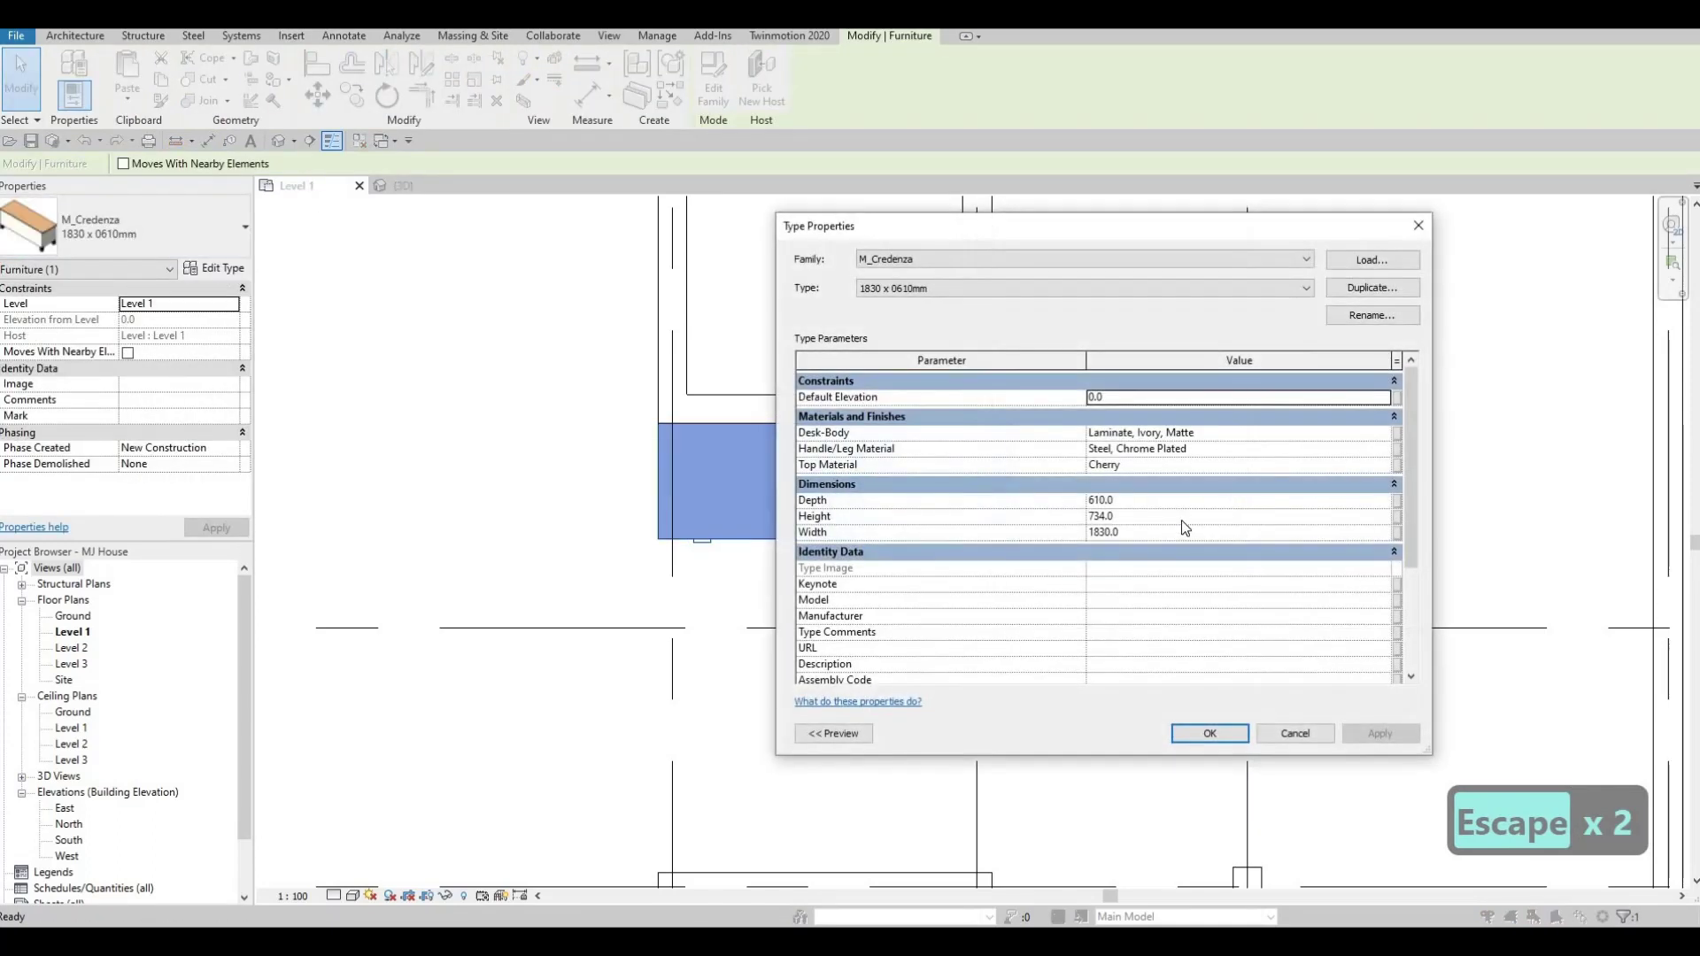
left_click(1160, 532)
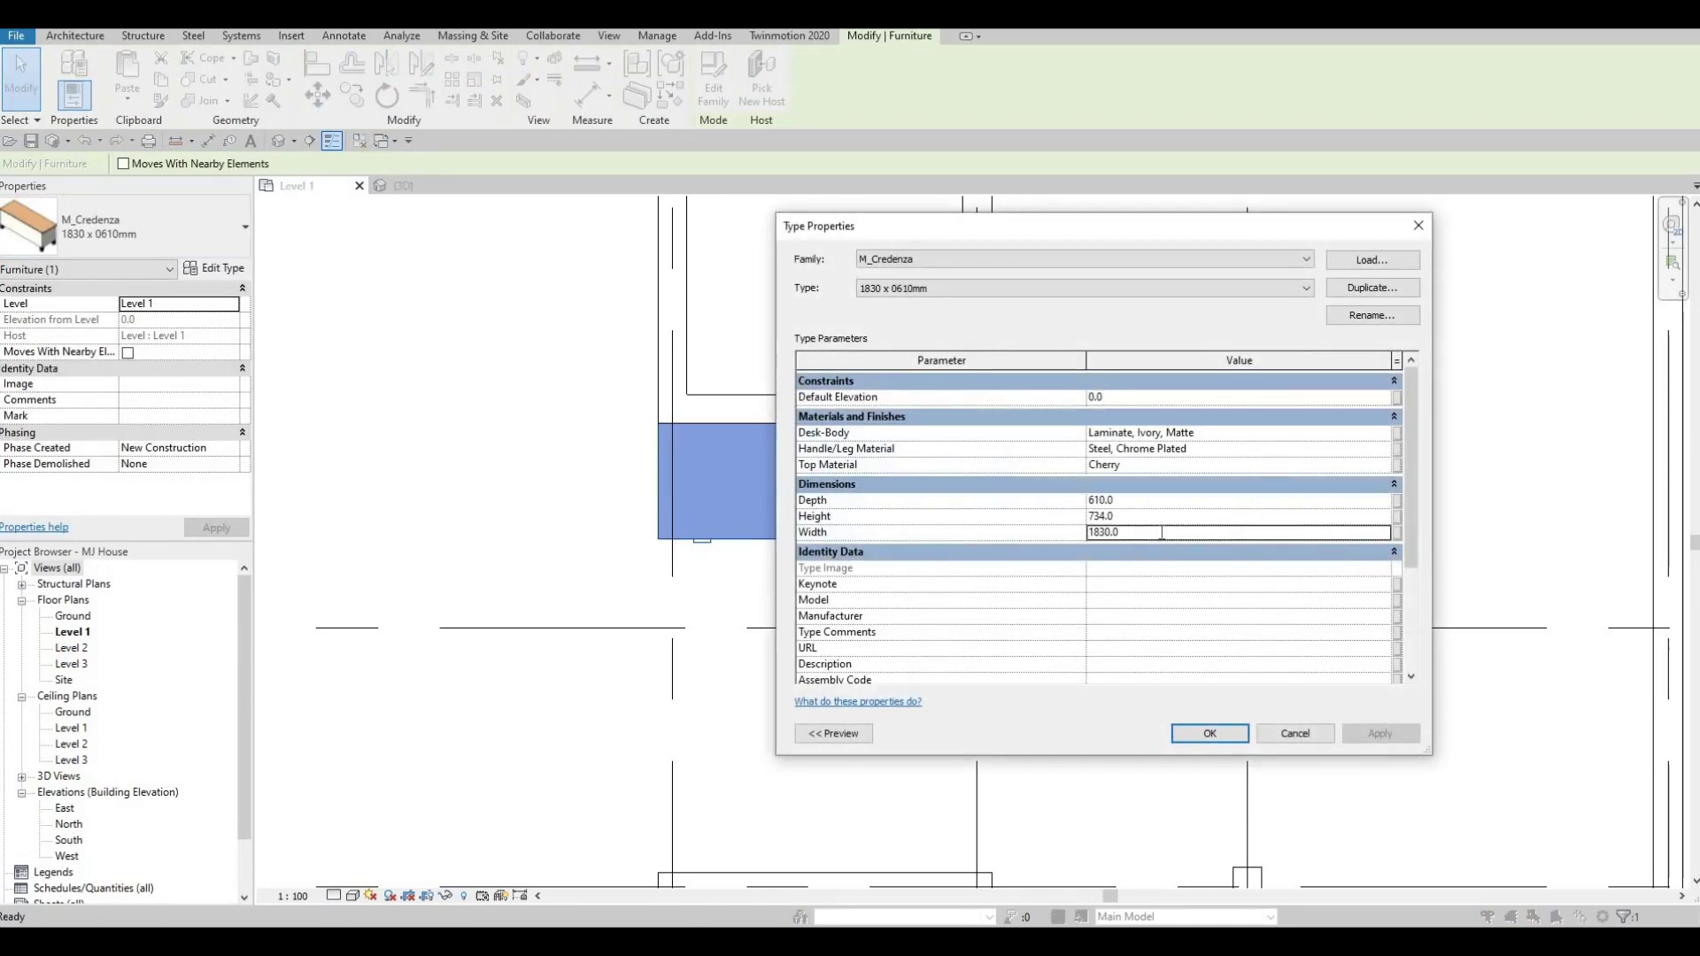
type("1722")
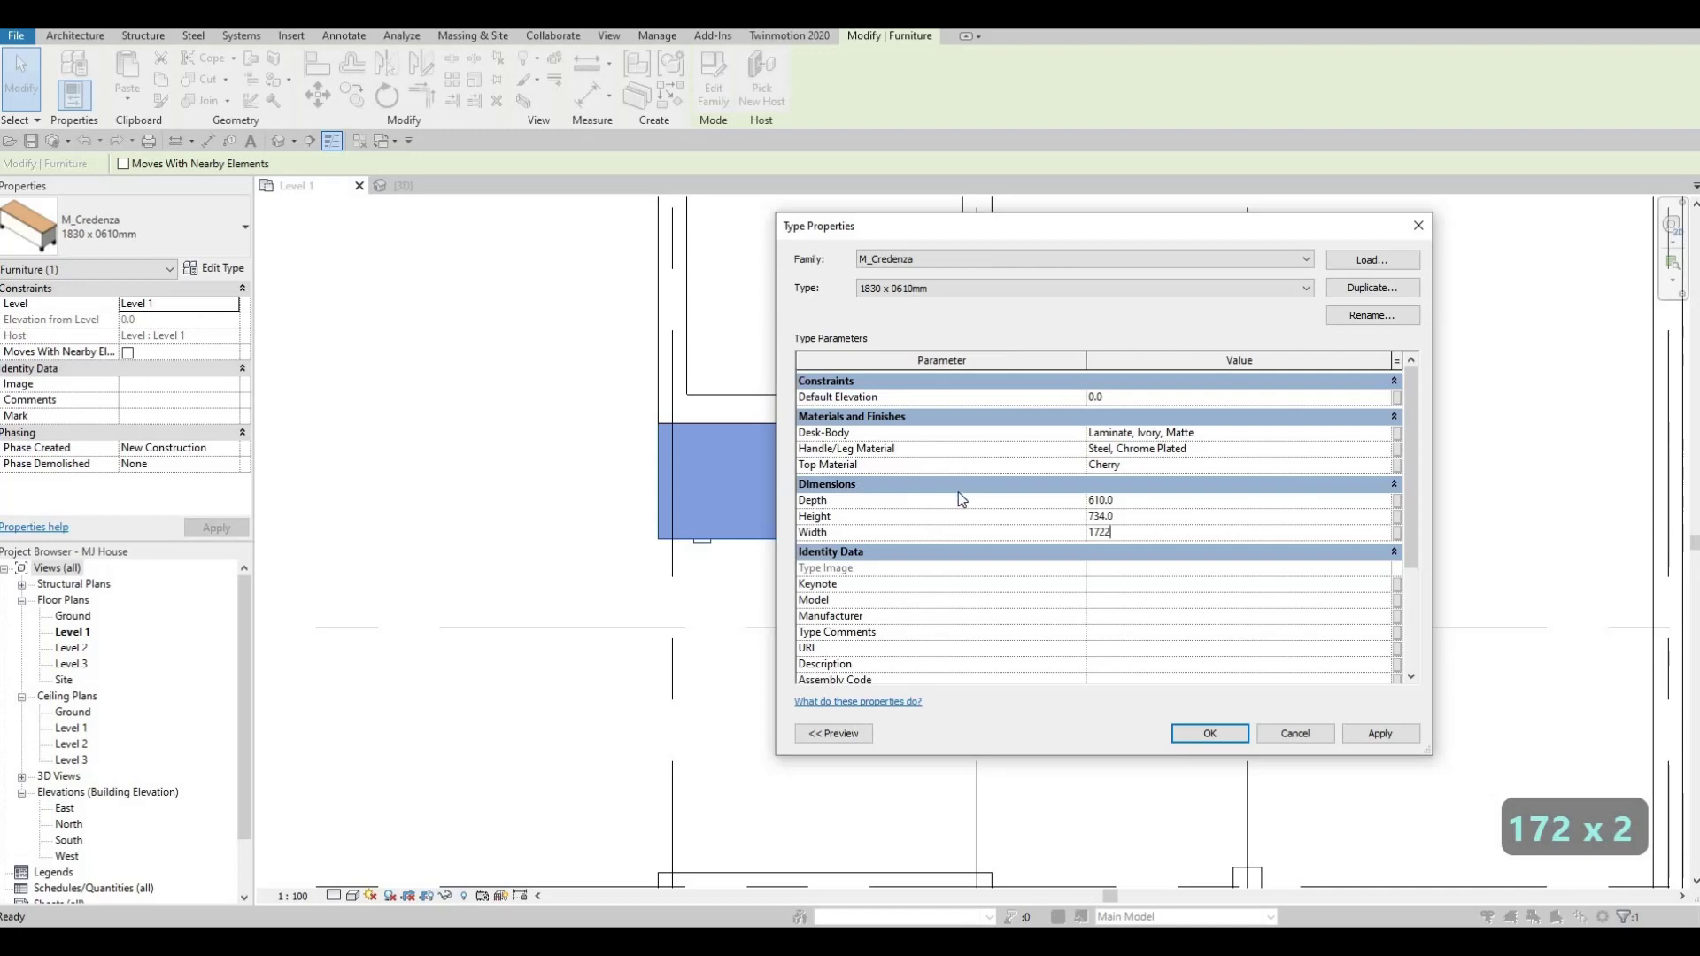
key("Escape")
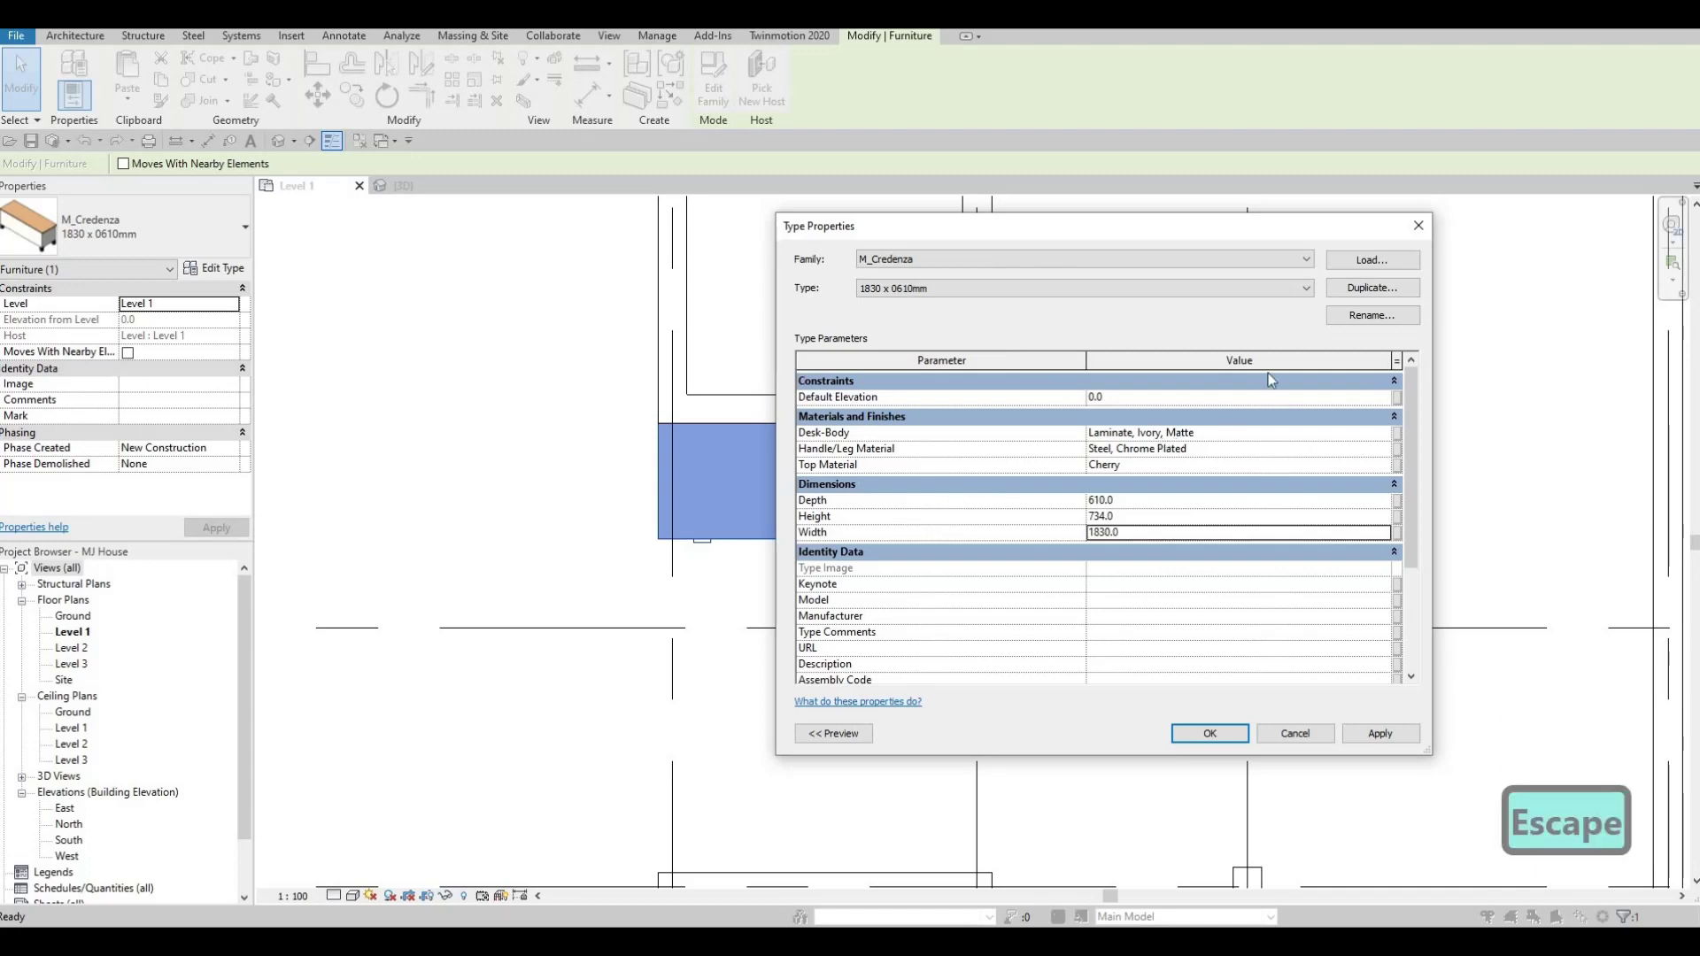
Step: Duplicate the placed credenza's type under the name CREDENZA
left_click(1366, 290)
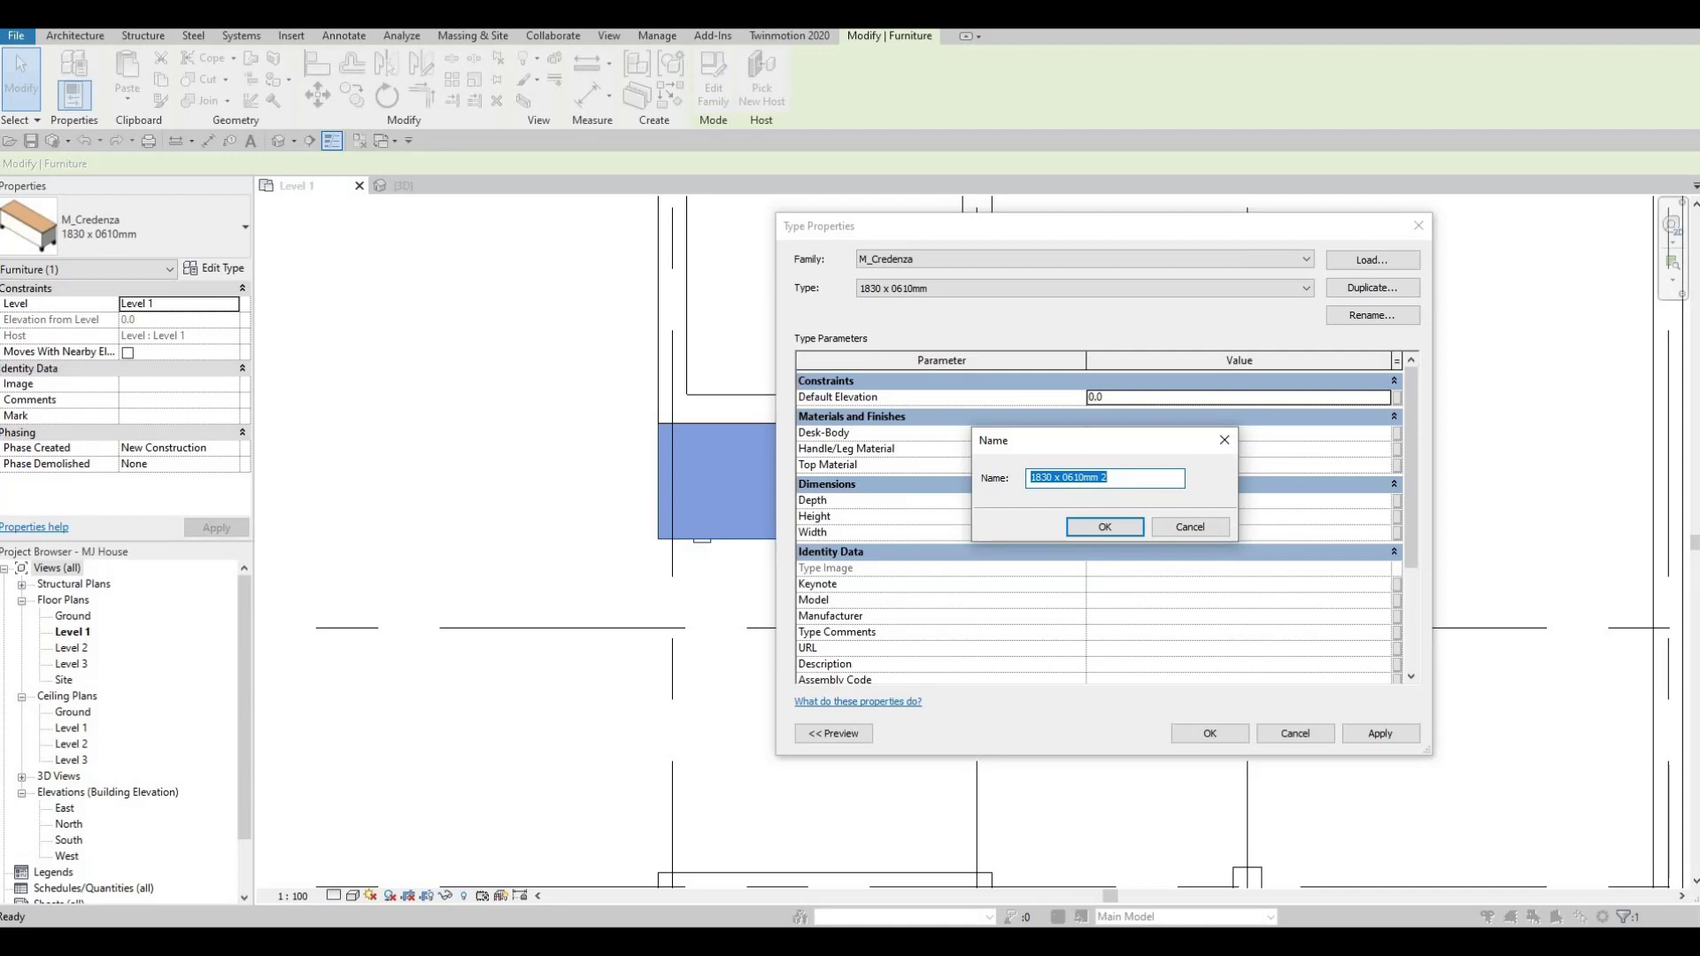
type("CREDEN")
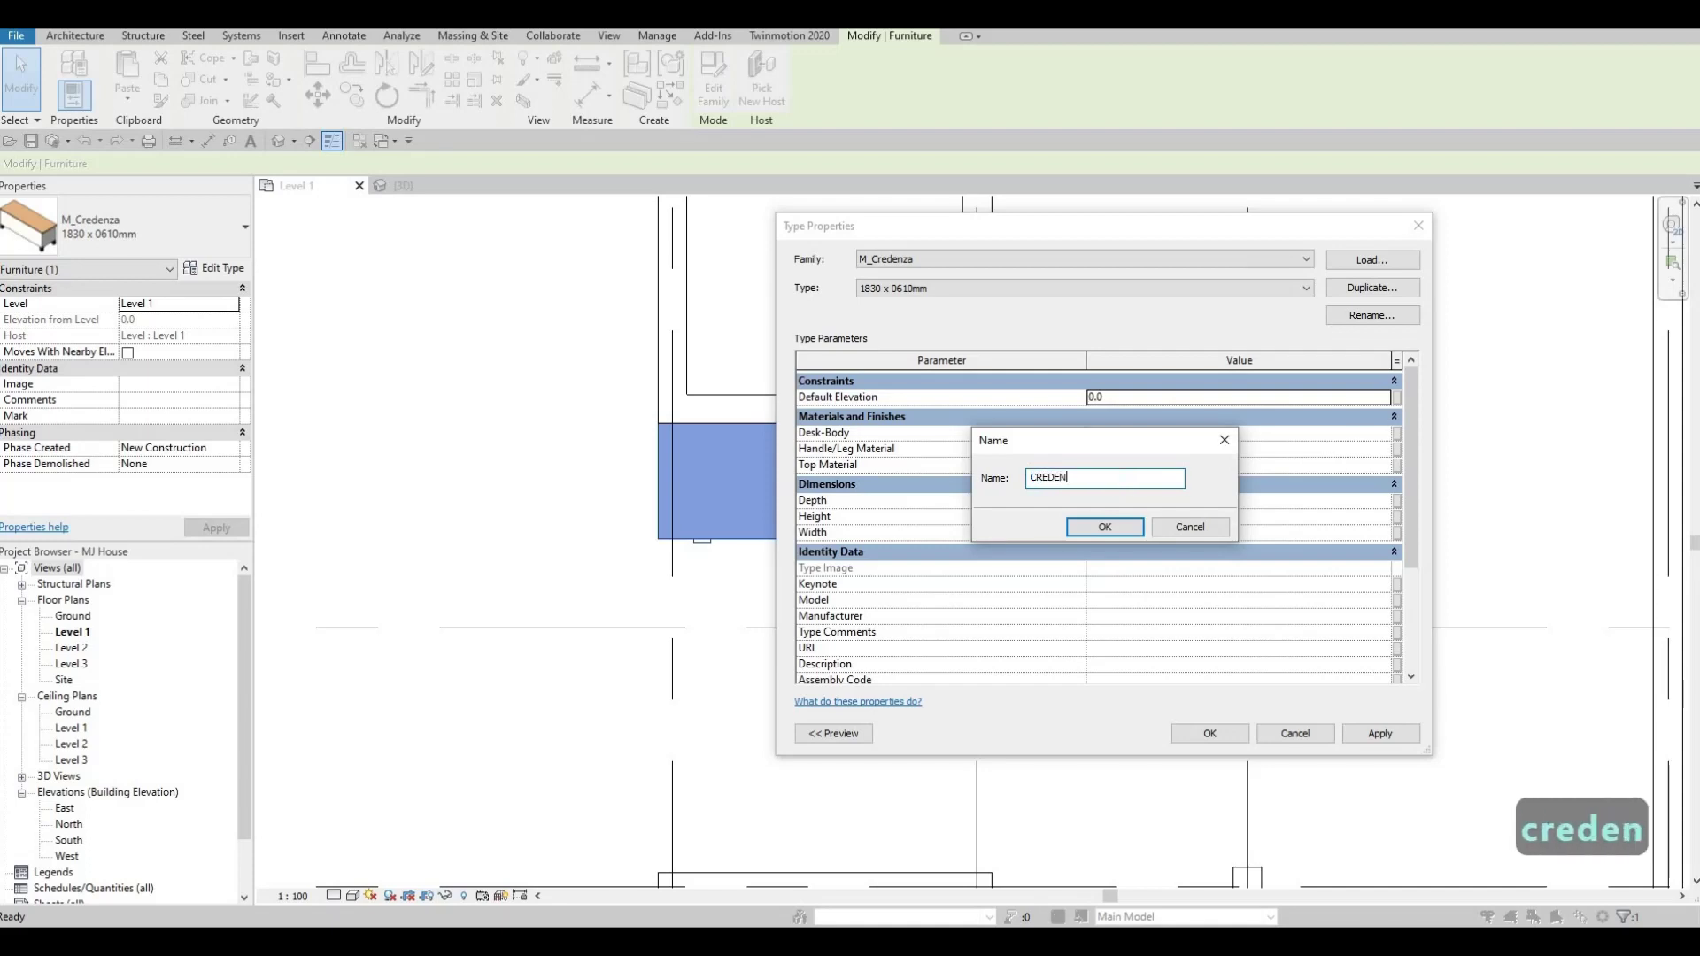
type("ZA")
left_click(1105, 528)
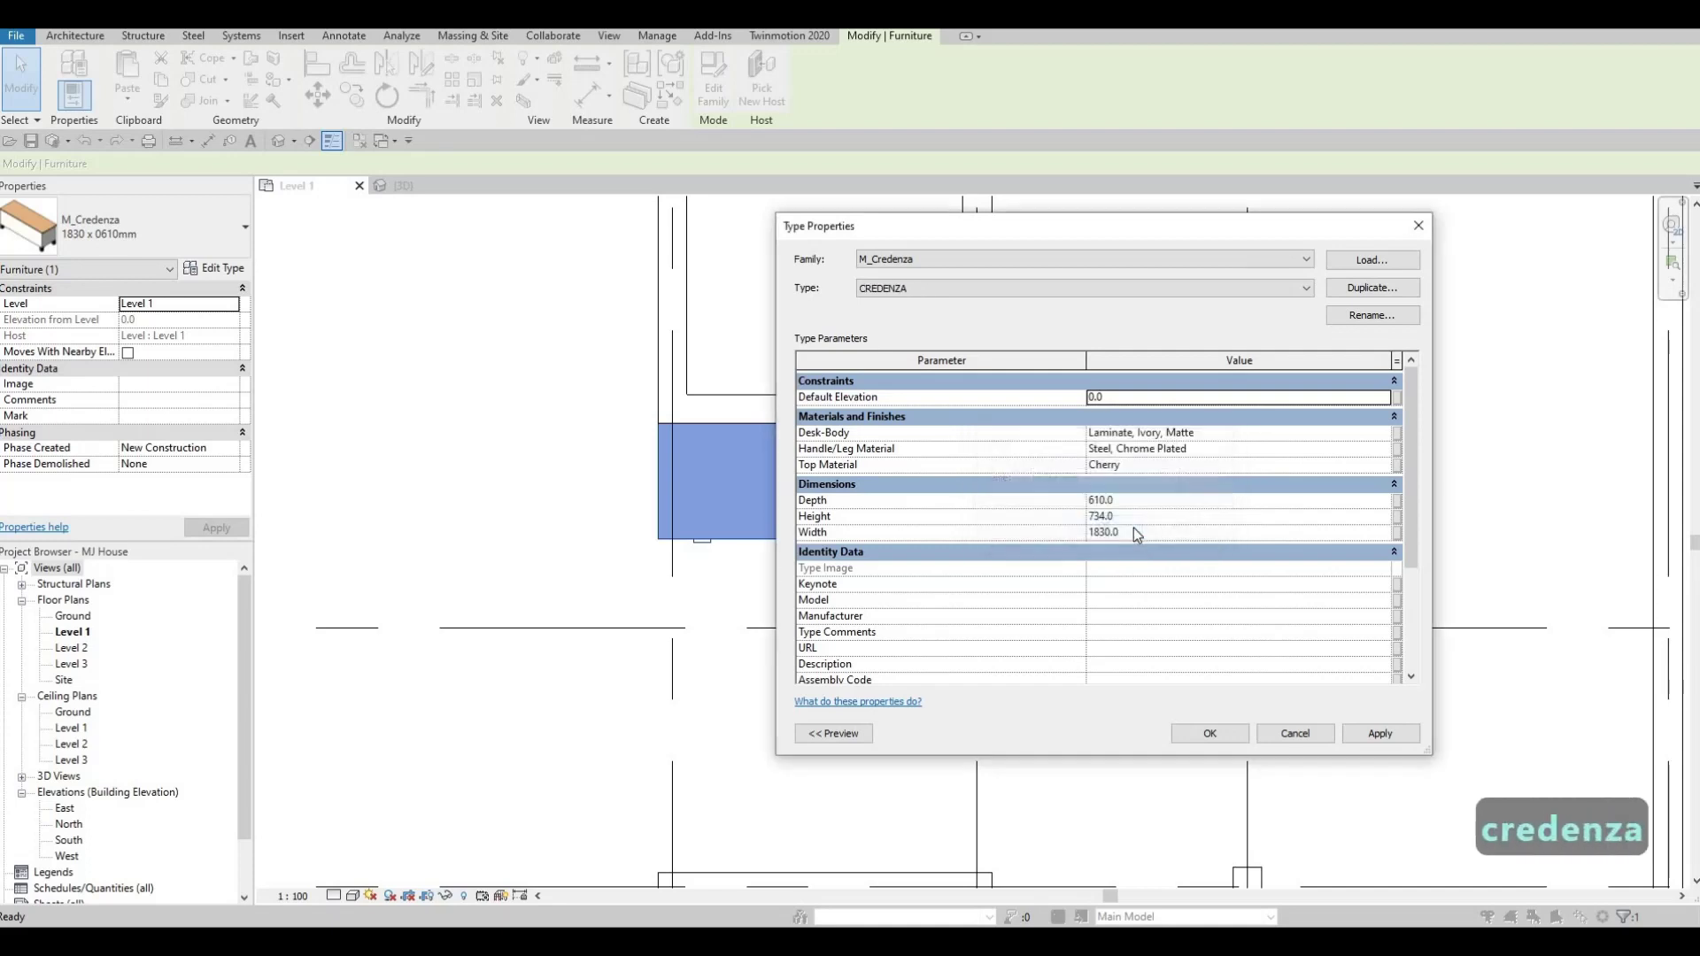
Step: Set the CREDENZA type's width to 1722 mm and apply it to the placed credenza
left_click(1132, 531)
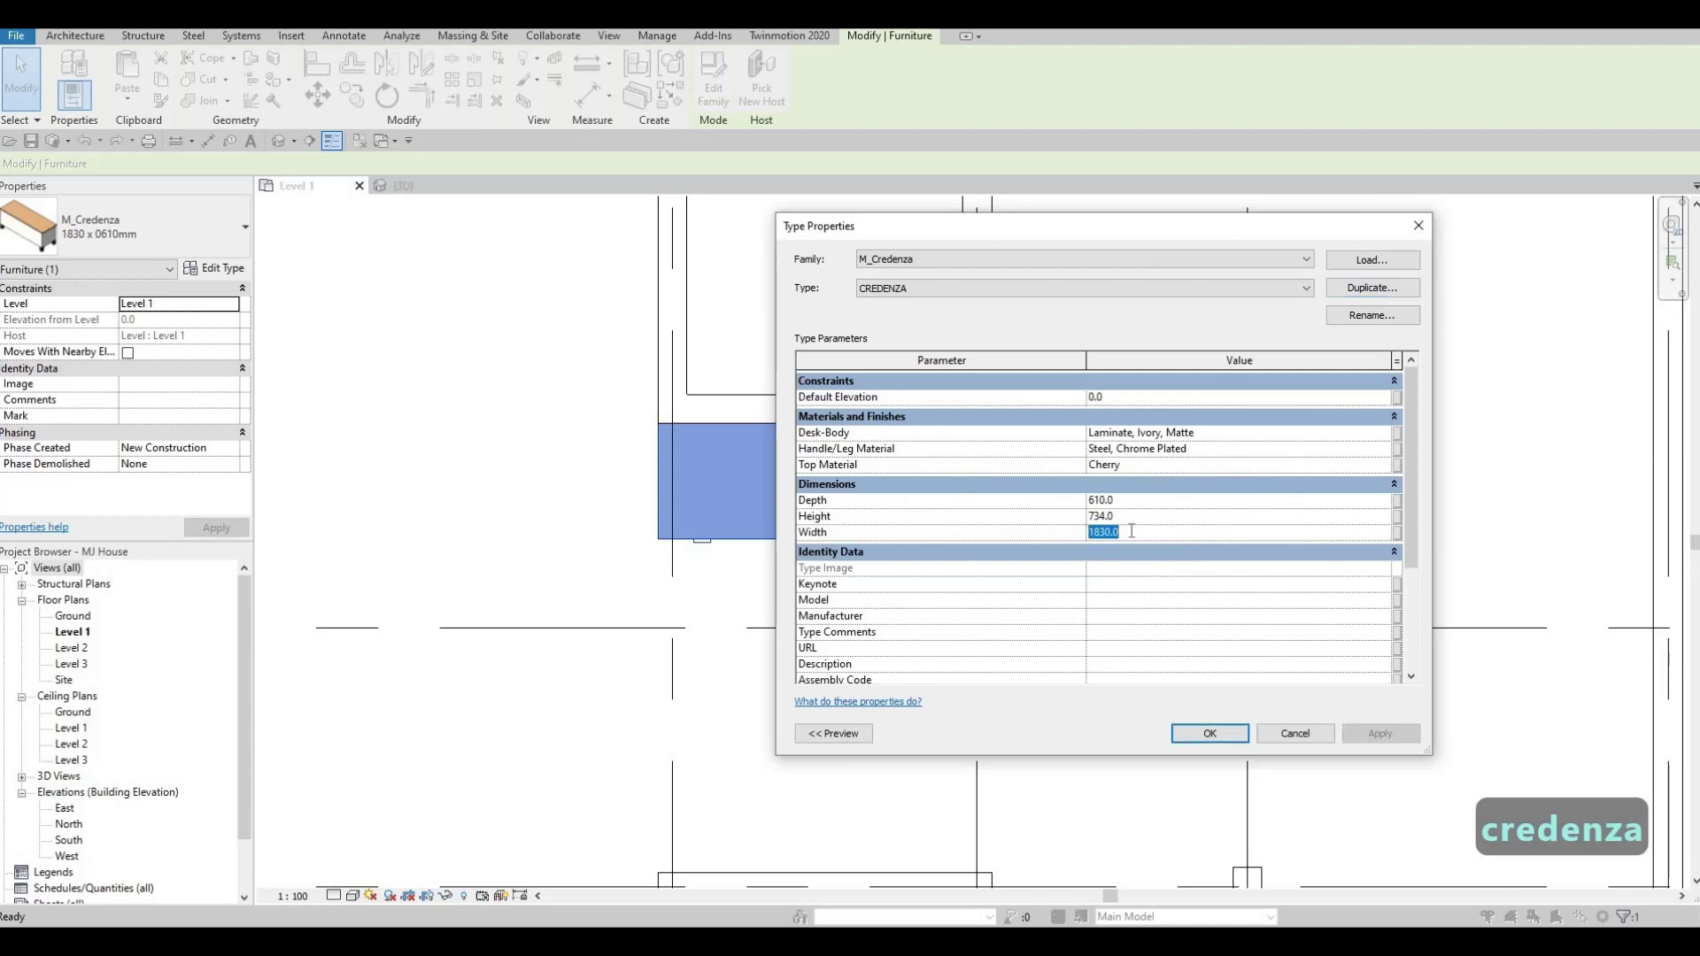
type("1722")
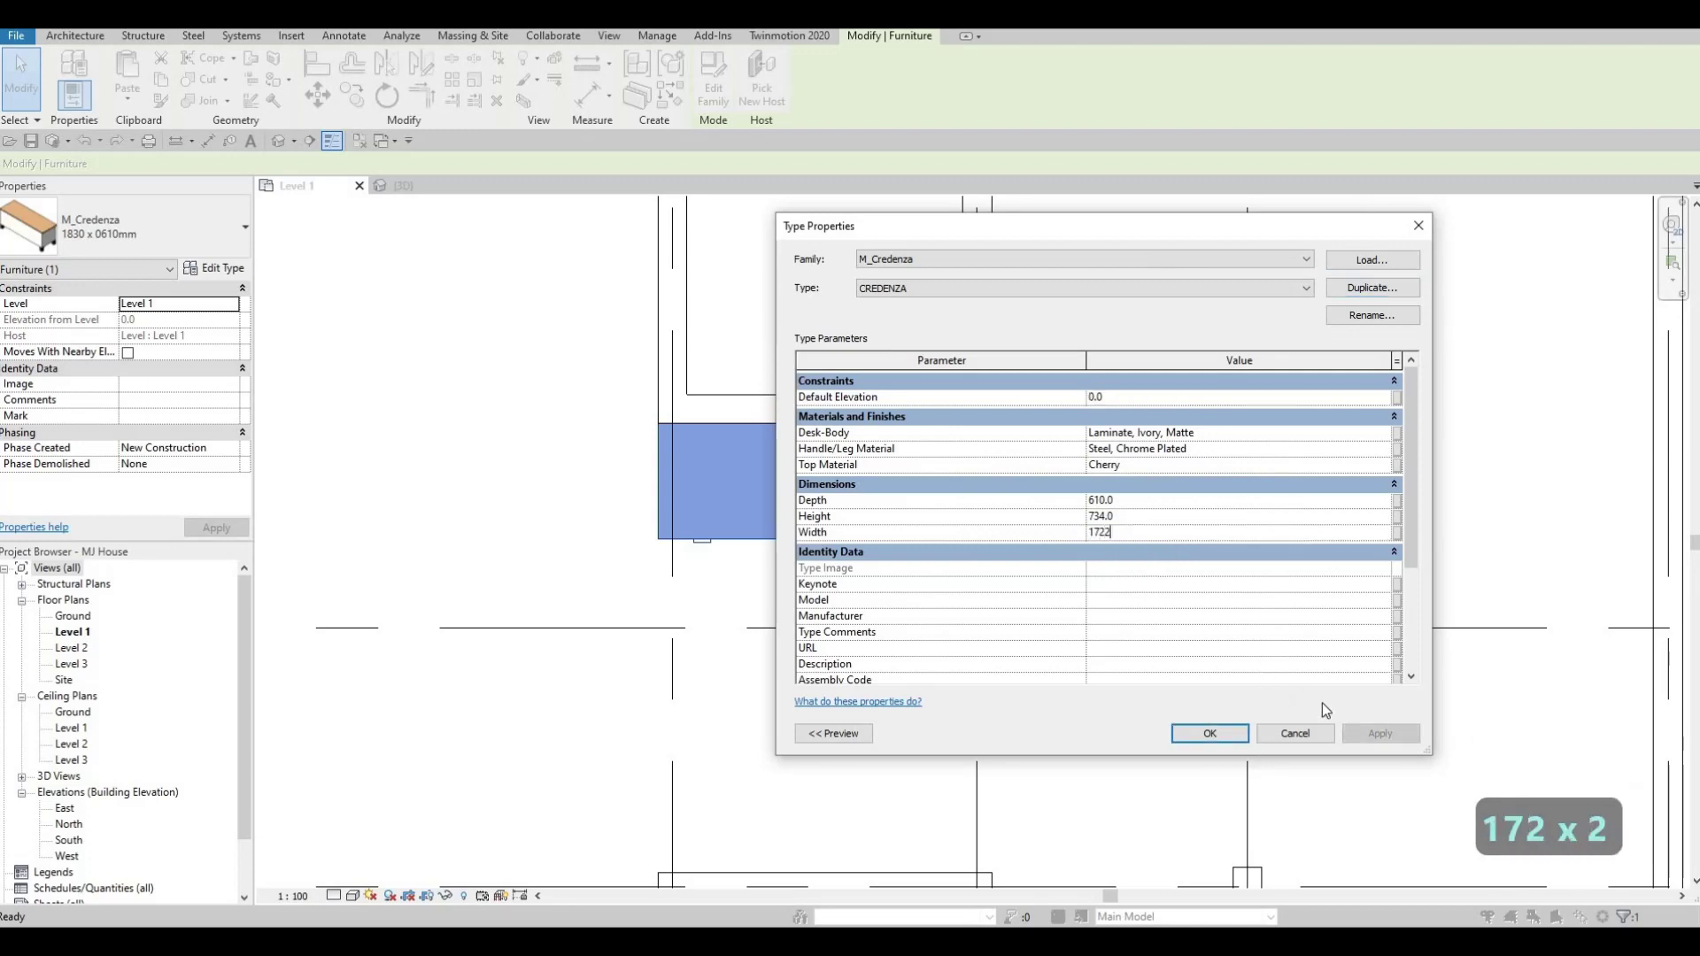
left_click(1211, 733)
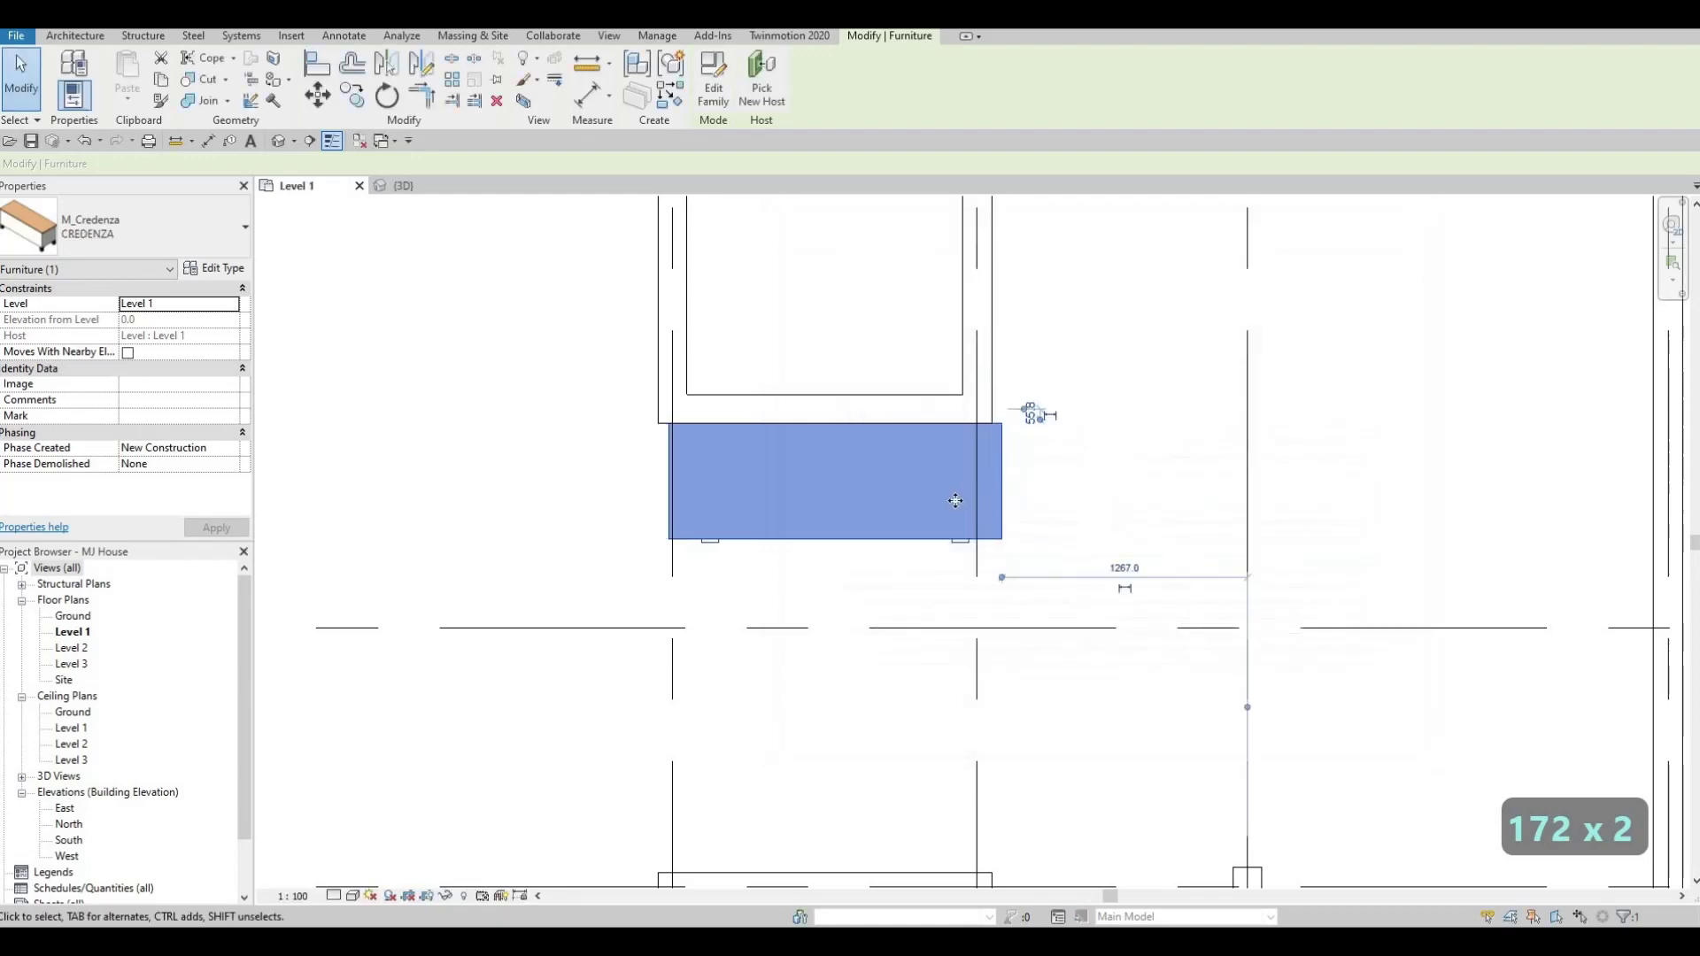
key("Escape")
key("Escape")
Step: Align the credenza's left edge with the outer face of the upper central room's left wall
key("a")
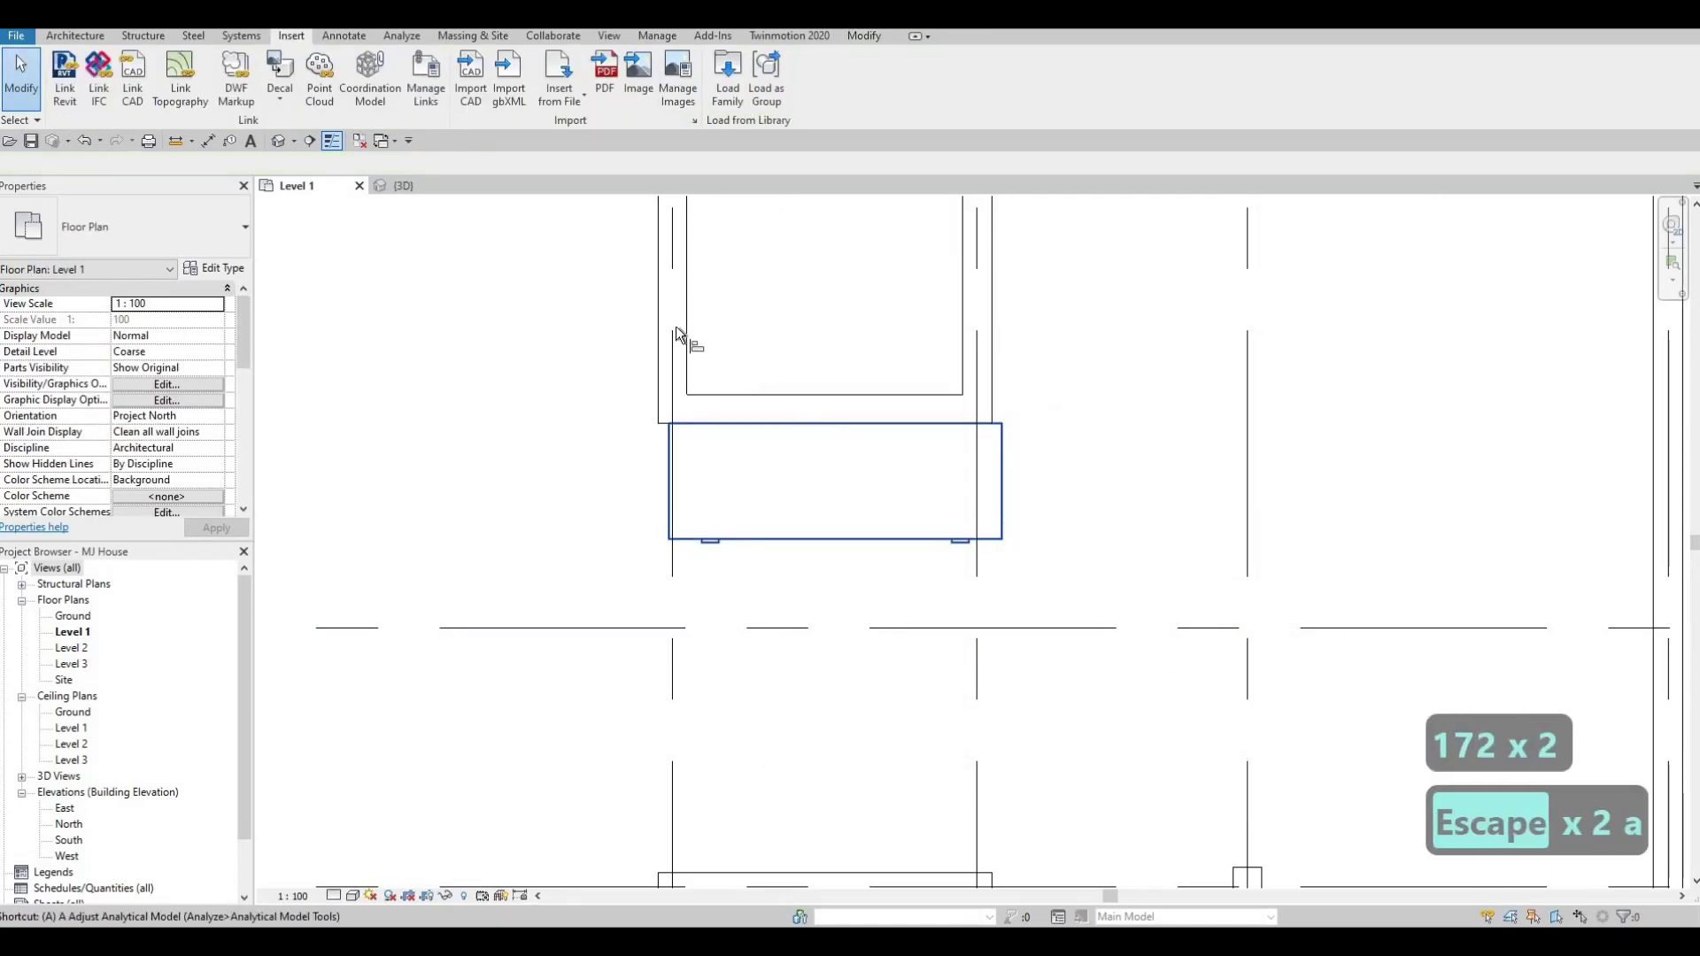
key("l")
left_click(657, 315)
left_click(672, 434)
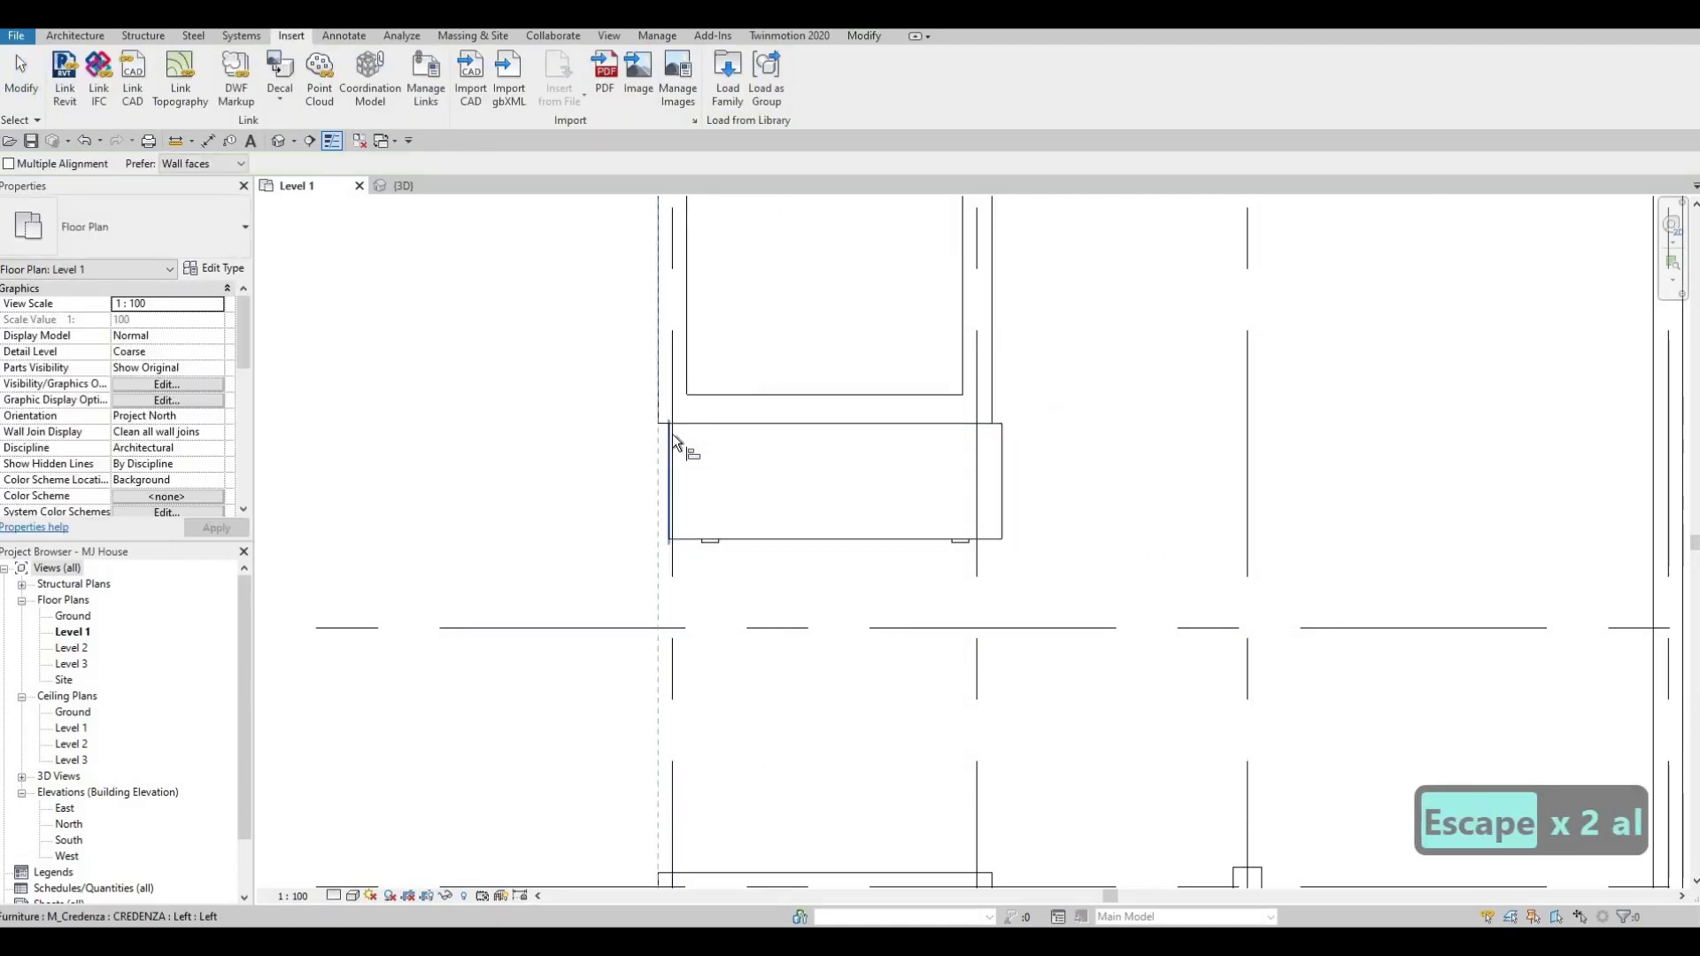
key("Escape")
key("Escape")
Step: Examine the fitted credenza, the dining area and the overall Level 1 layout across the full grid
scroll(901, 429, "down", 3)
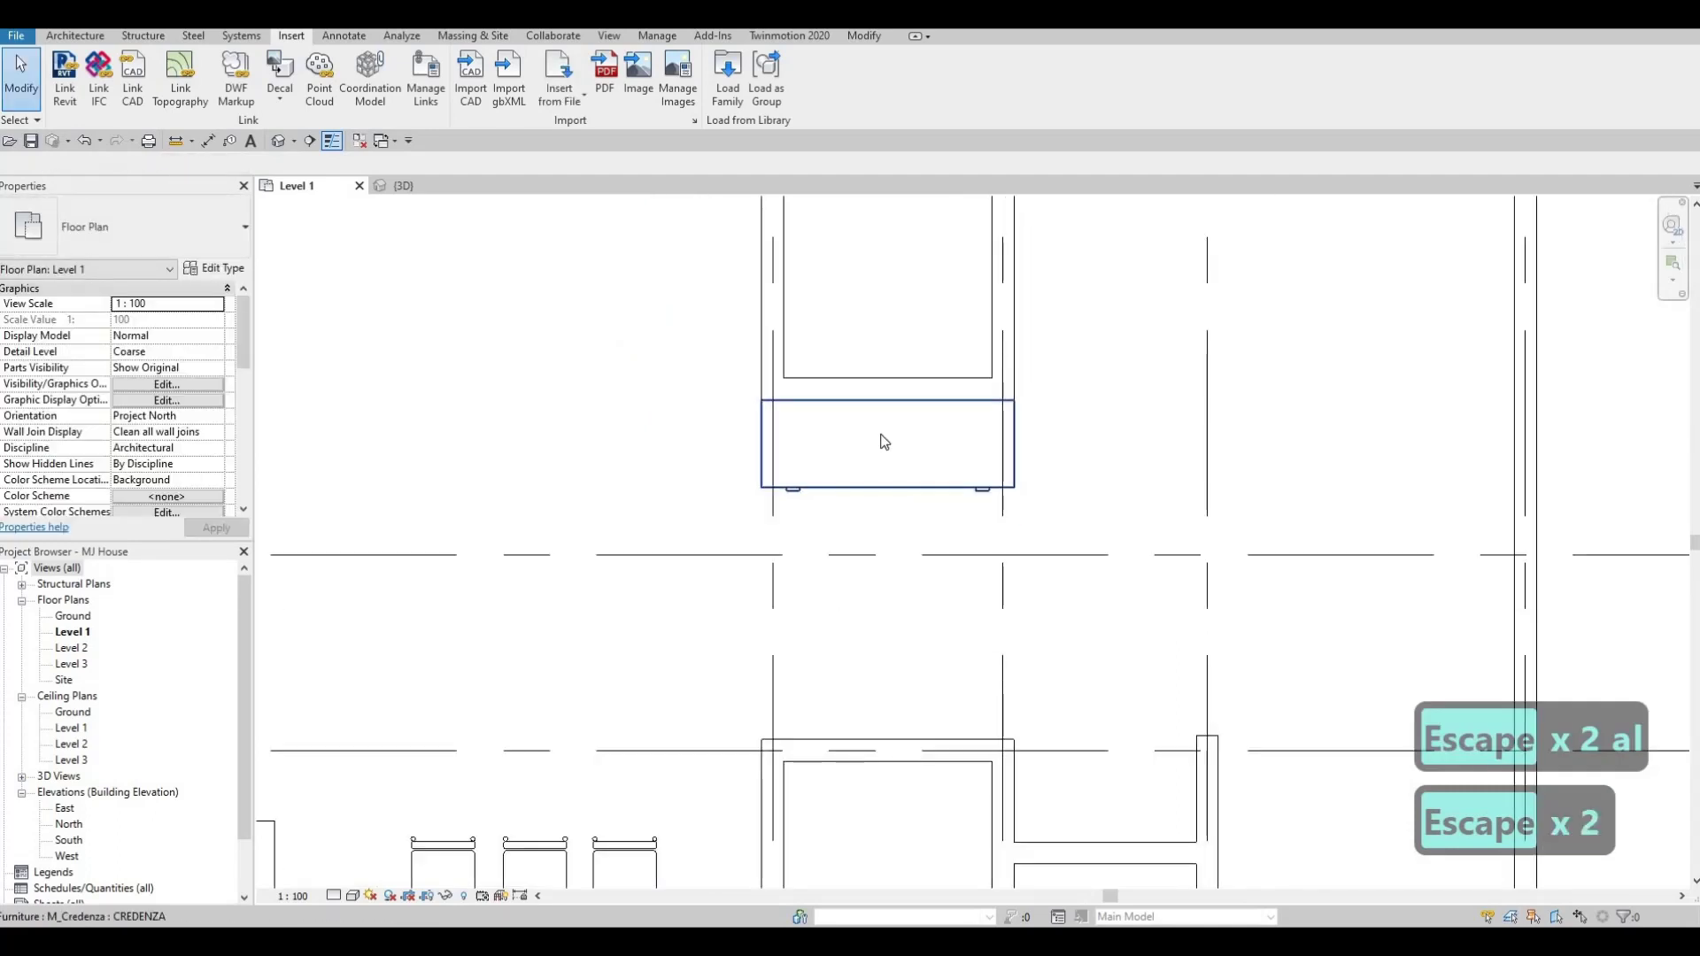
middle_click_drag(865, 520, 870, 549)
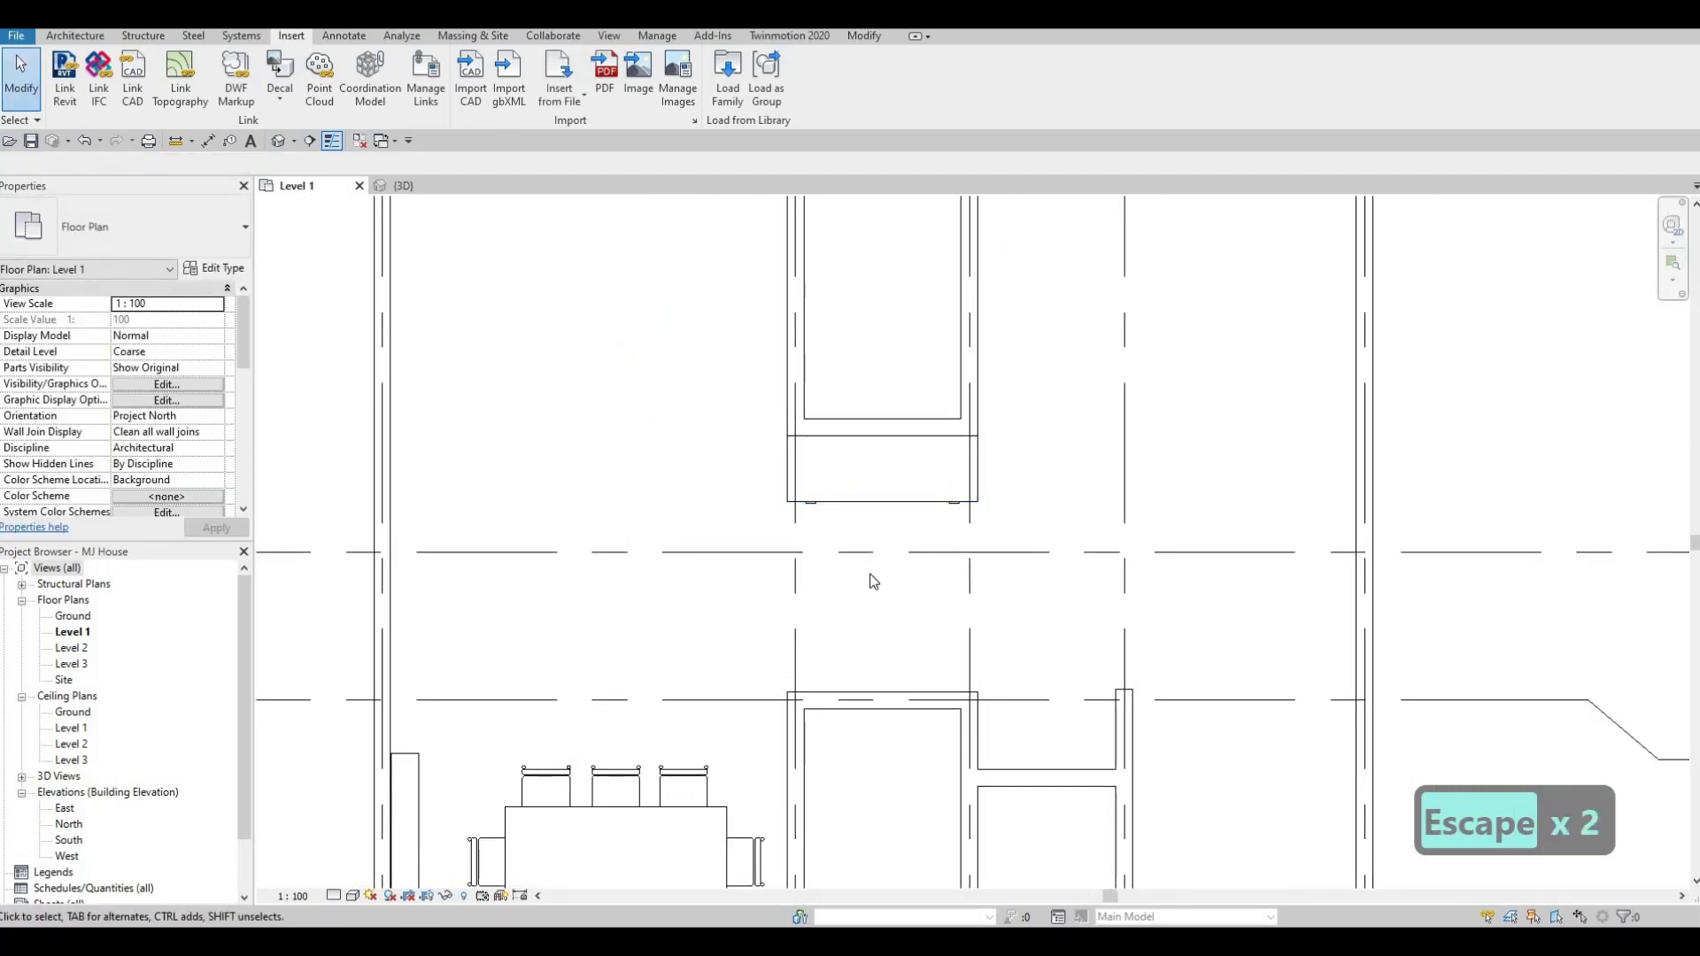
middle_click_drag(903, 487, 926, 650)
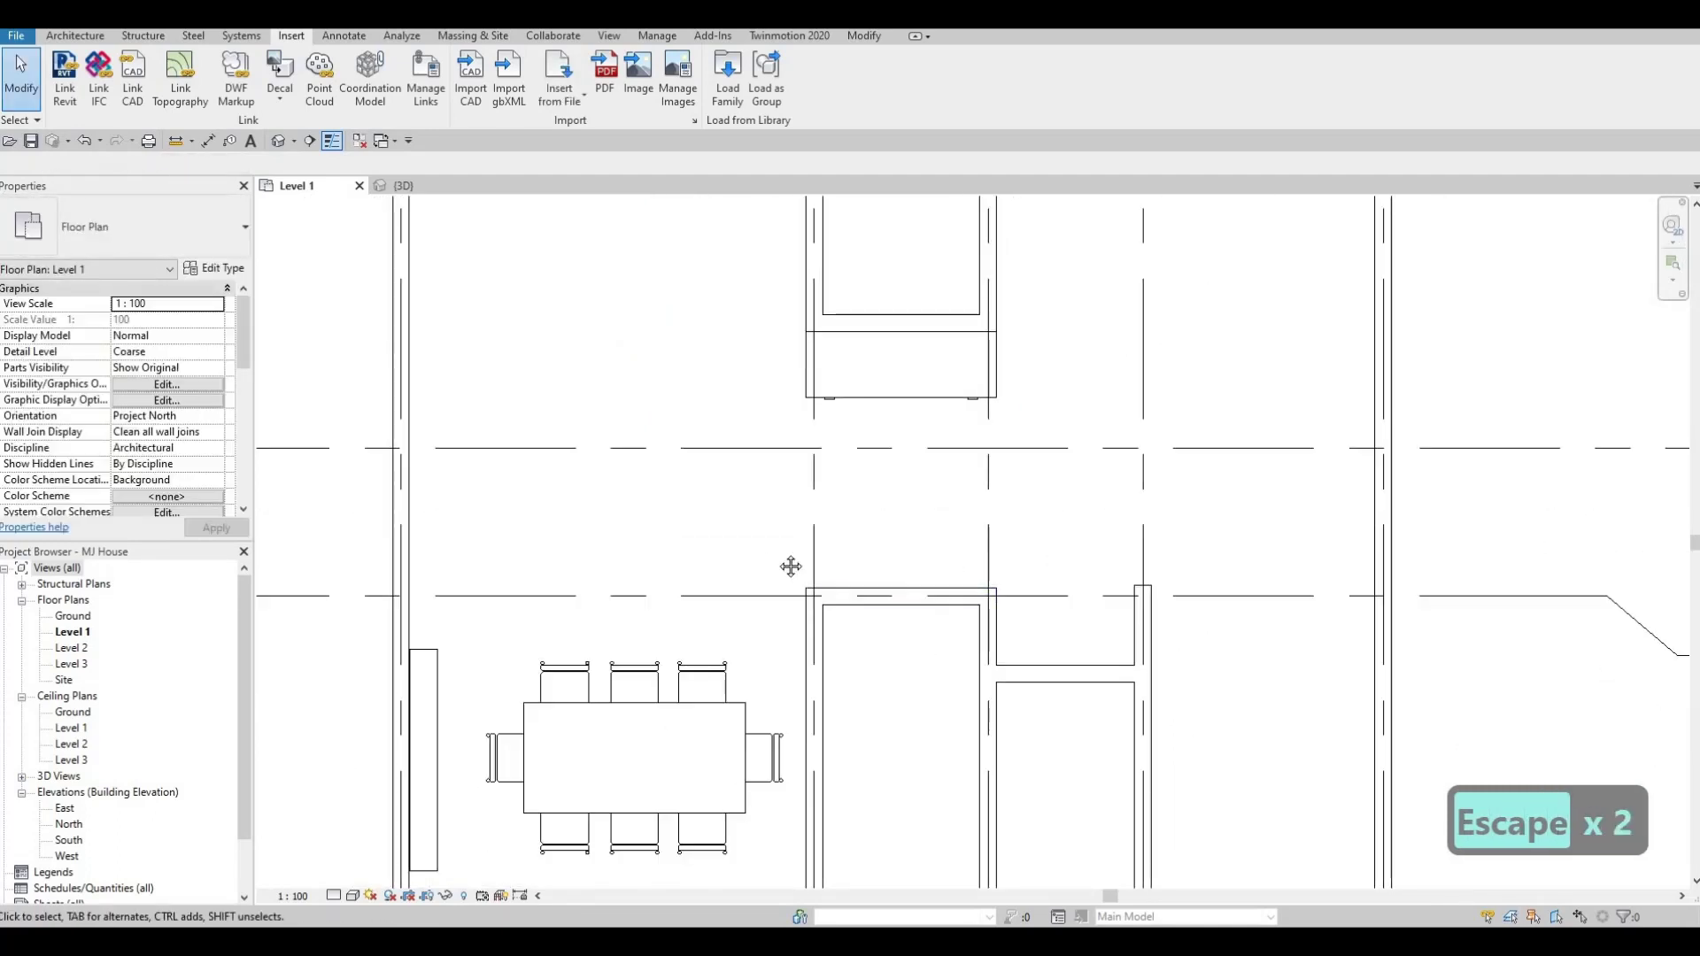
scroll(786, 520, "down", 3)
middle_click_drag(786, 520, 843, 509)
scroll(819, 520, "down", 2)
scroll(799, 526, "down", 1)
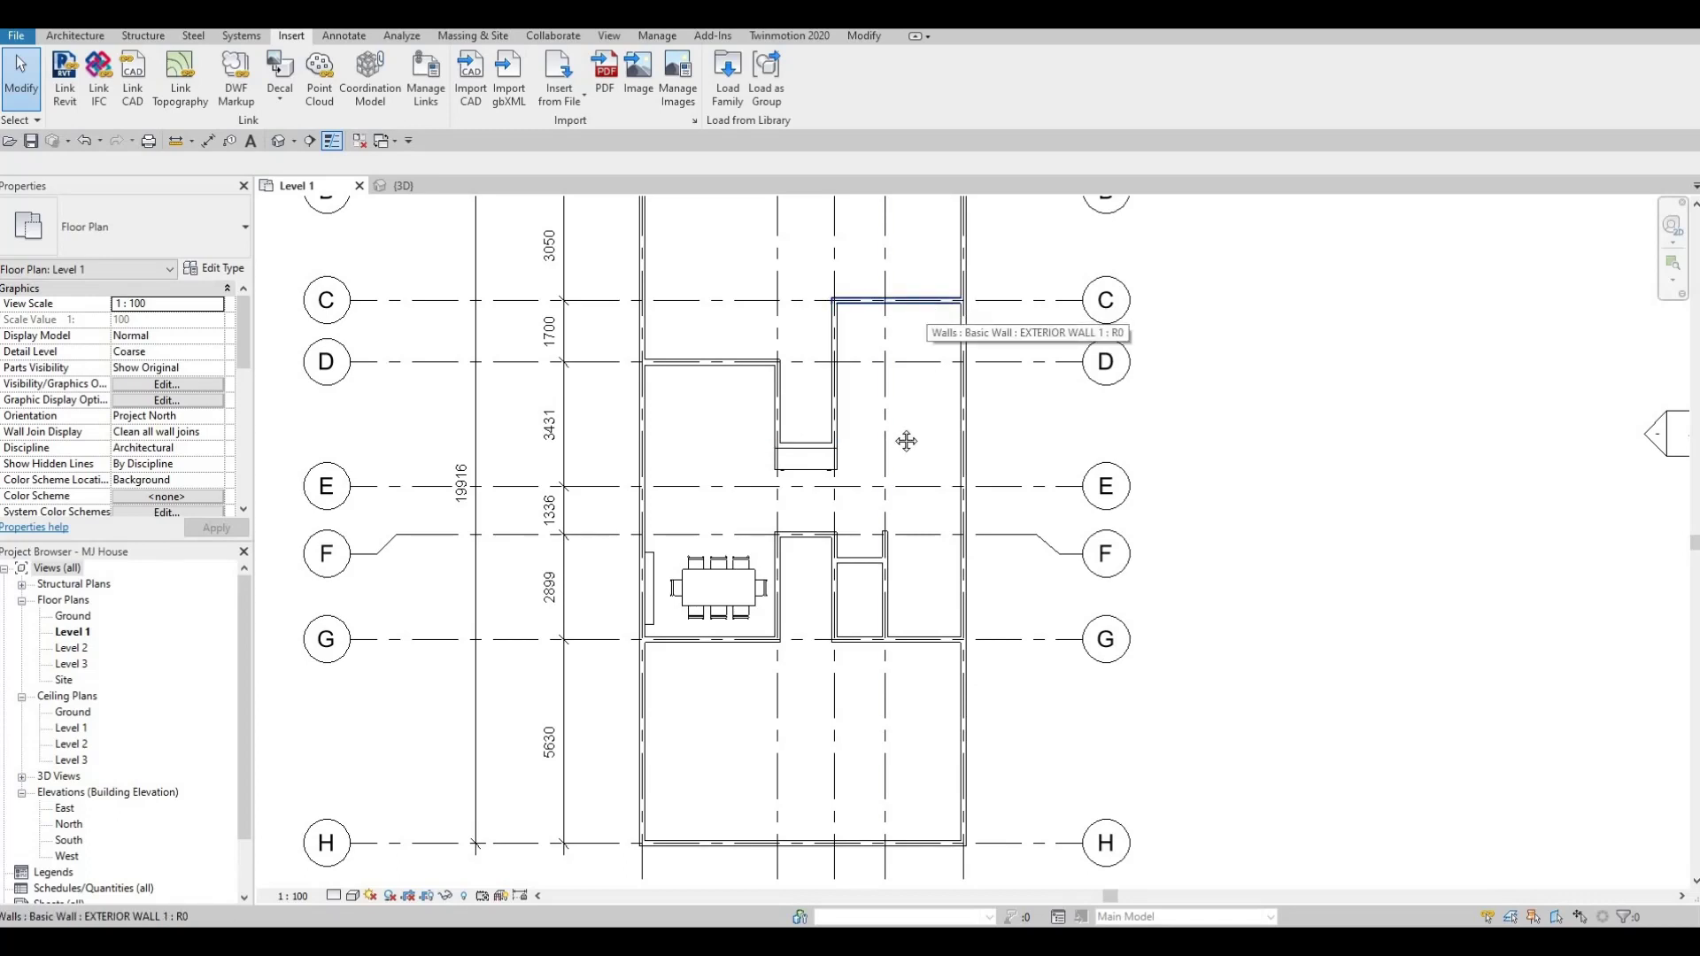
scroll(895, 433, "up", 2)
scroll(580, 495, "down", 3)
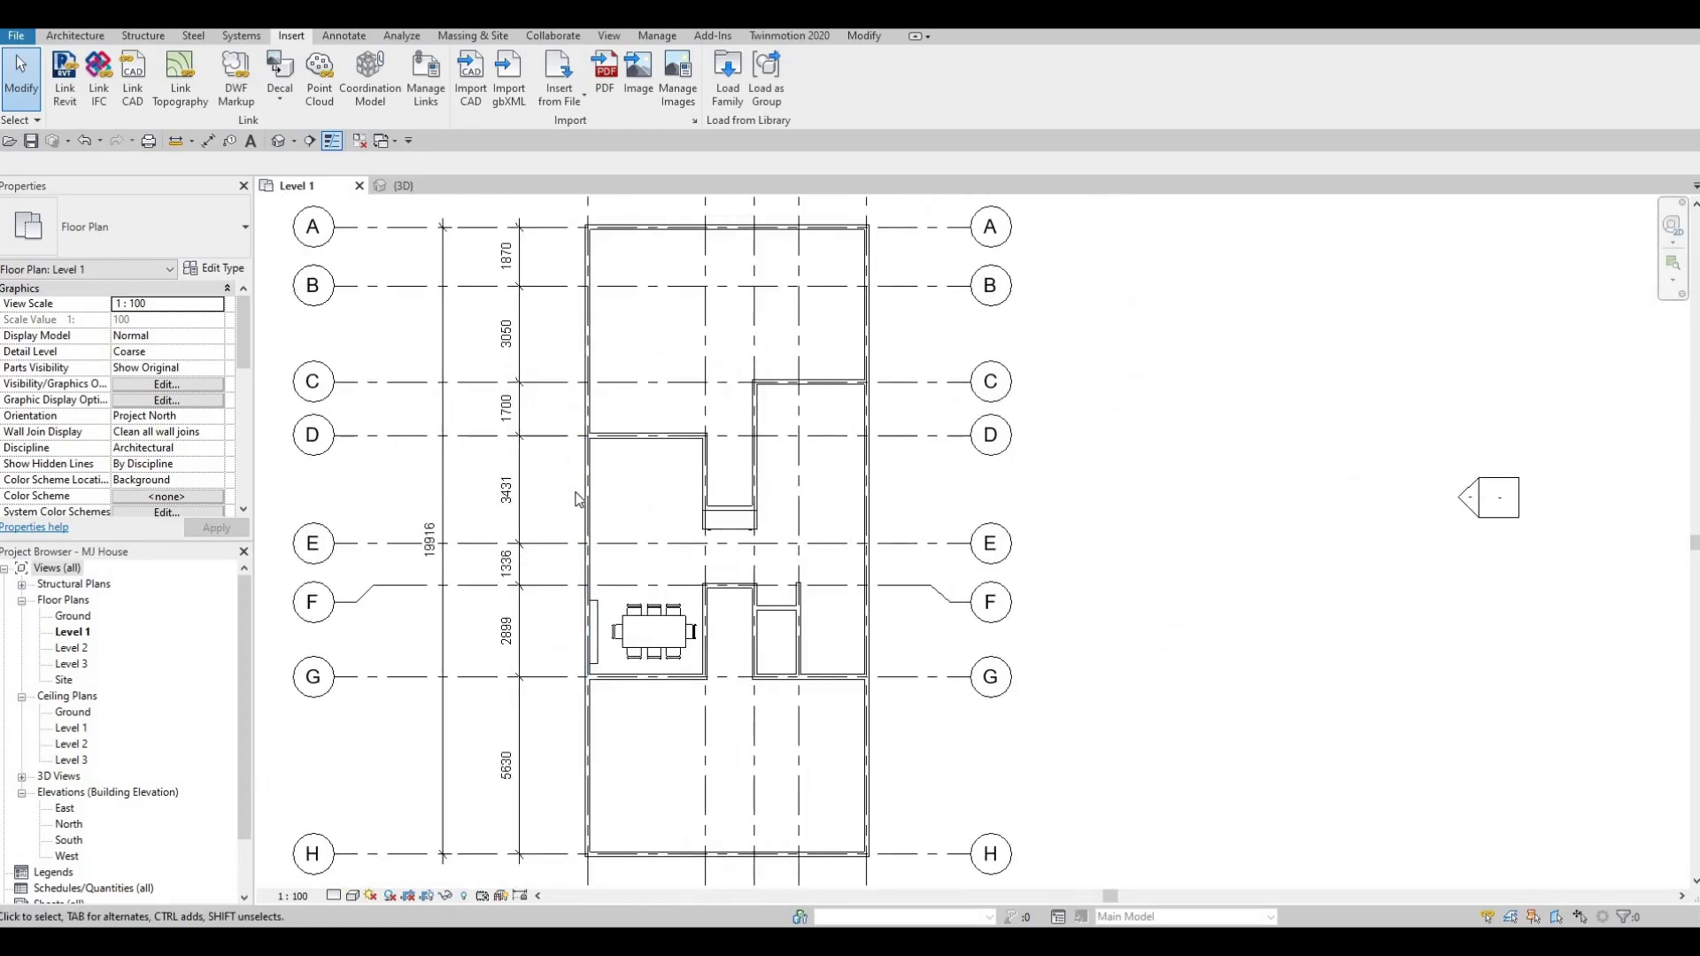
scroll(580, 496, "down", 2)
middle_click_drag(600, 524, 627, 549)
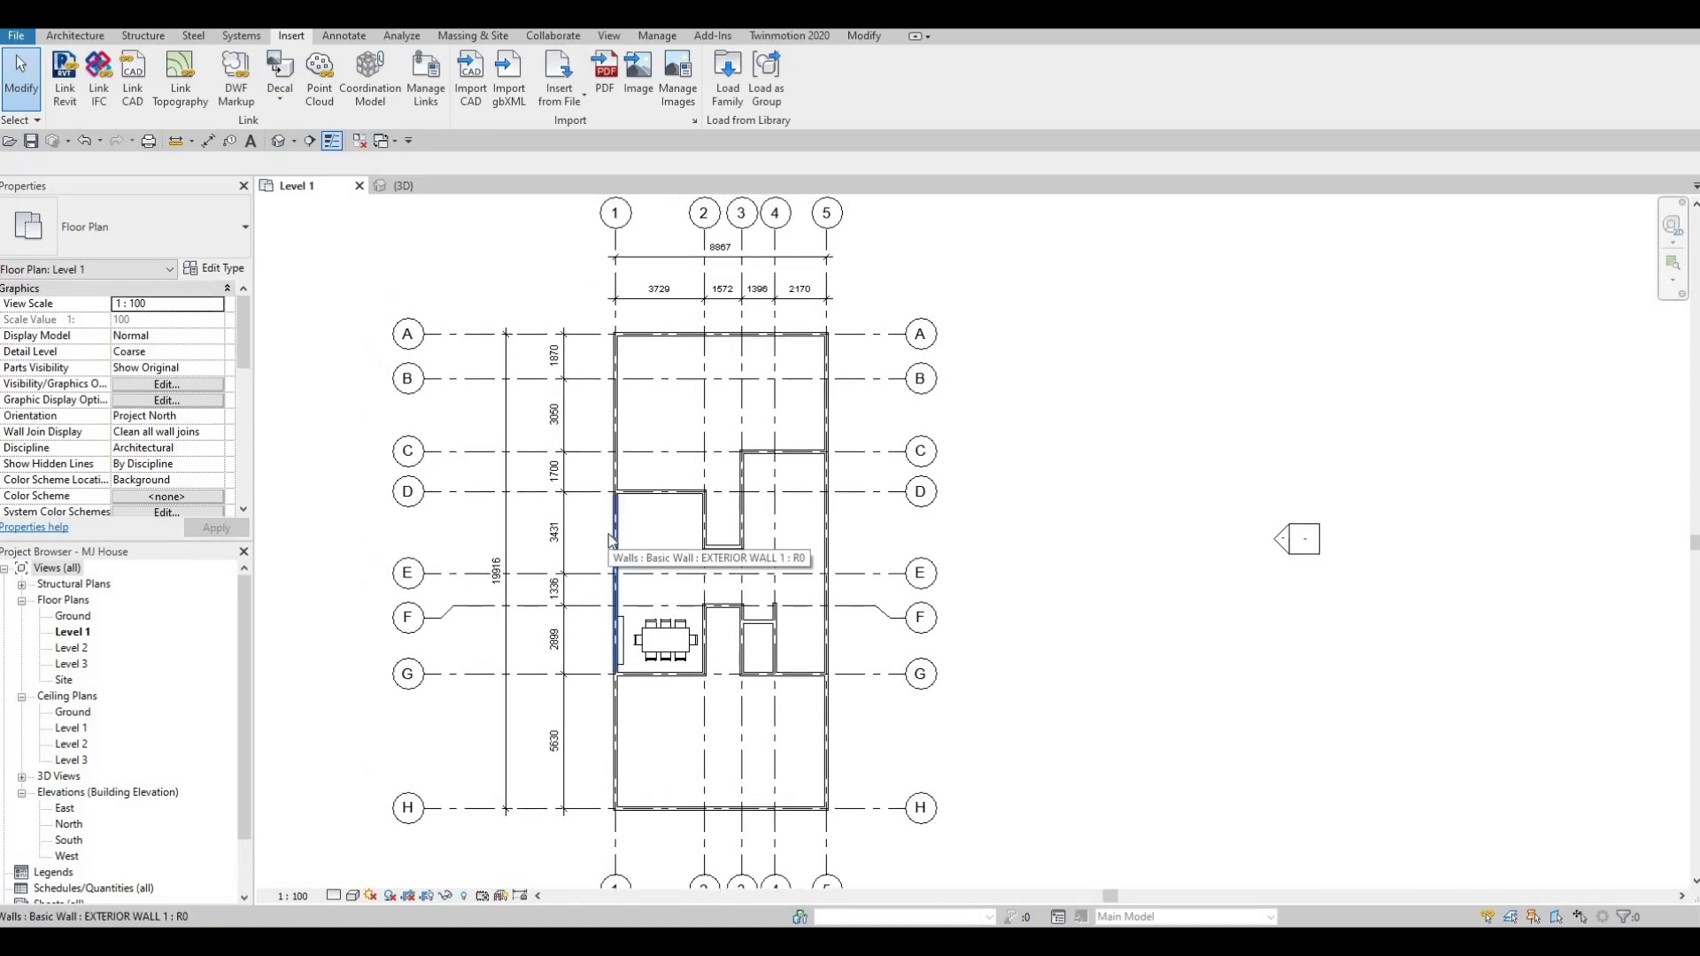